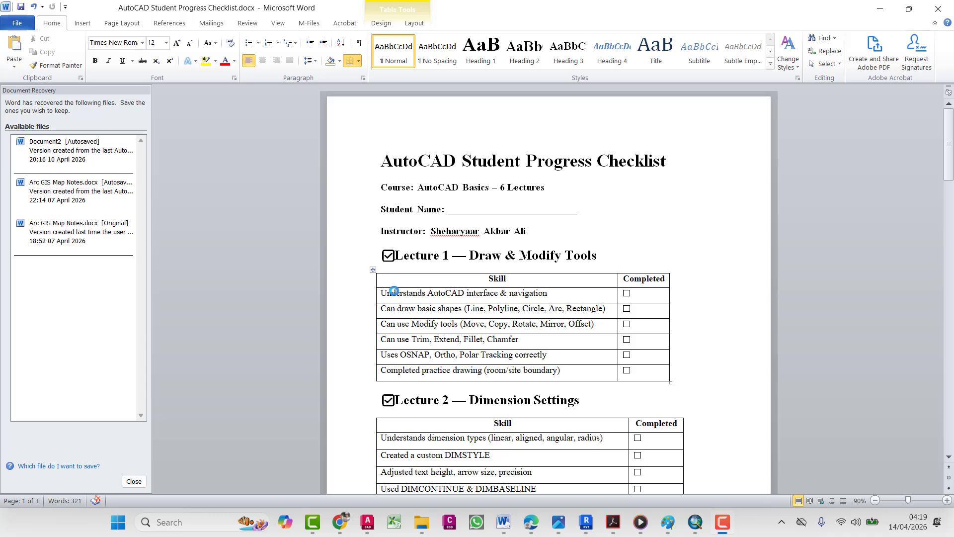
Highlight the skill text "Understands AutoCAD interface & navigation" in yellow in the Lecture 1 checklist table
{"action": "left_click_drag", "start_coordinate": [382, 293], "coordinate": [547, 293]}
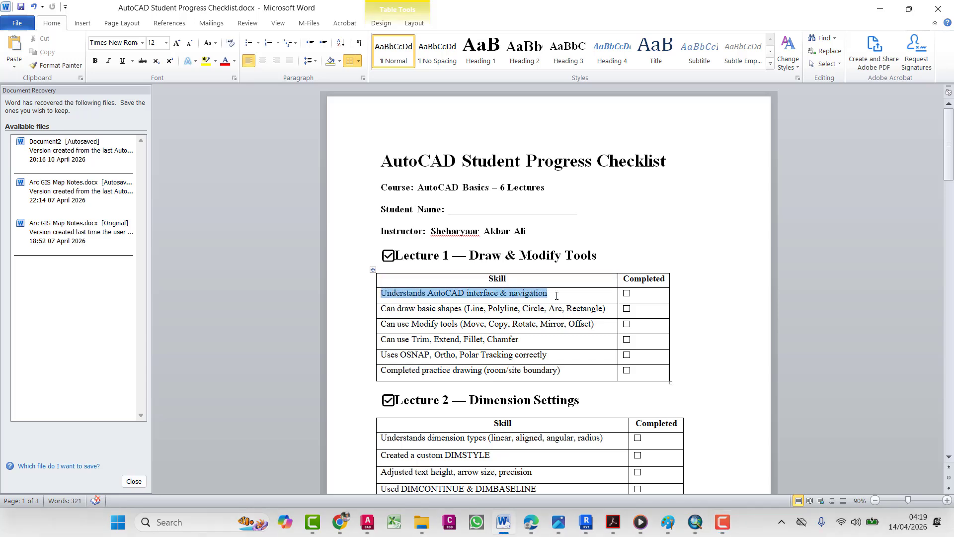
{"action": "left_click", "coordinate": [204, 62]}
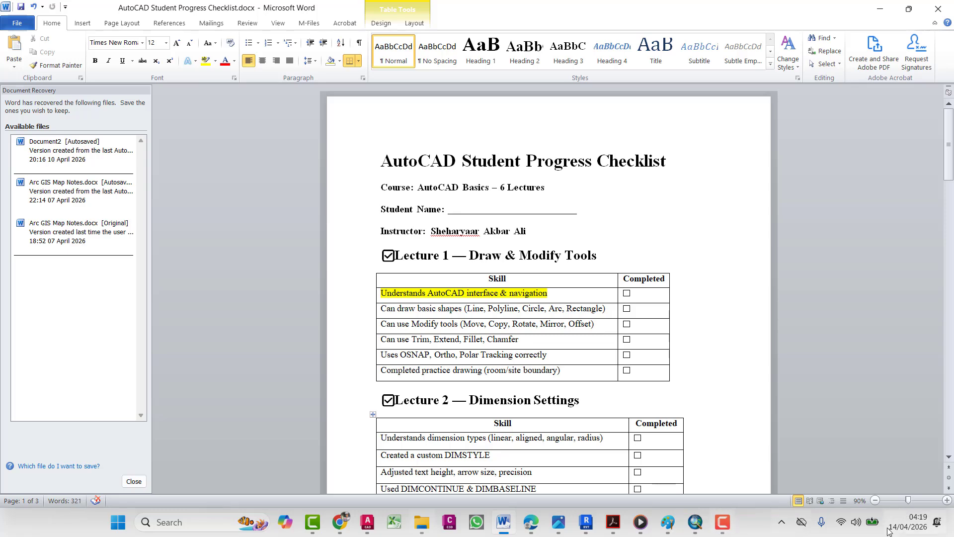
Turn off WiFi and switch to the Sacle 1-100 drawing in AutoCAD, dismissing the licence notice
{"action": "key", "text": "super+a"}
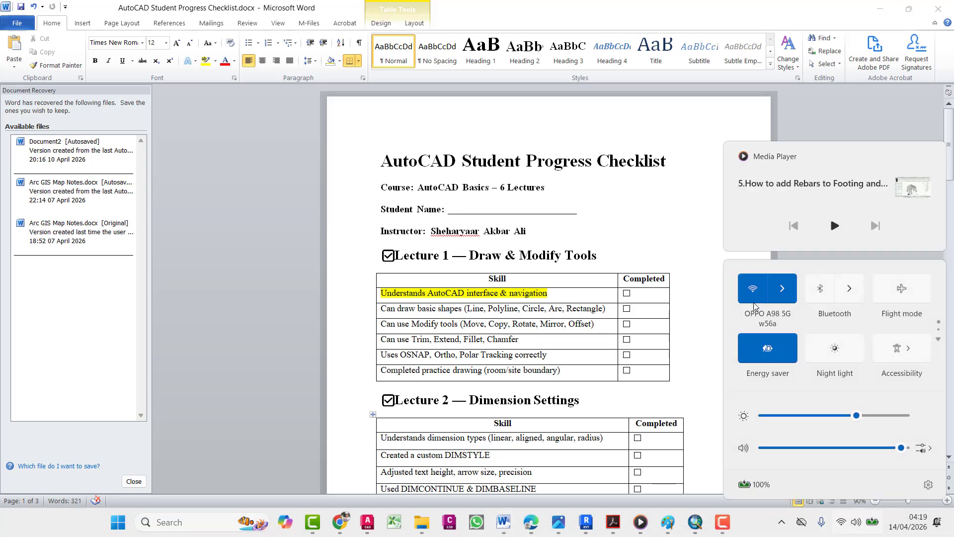
{"action": "mouse_move", "coordinate": [368, 522]}
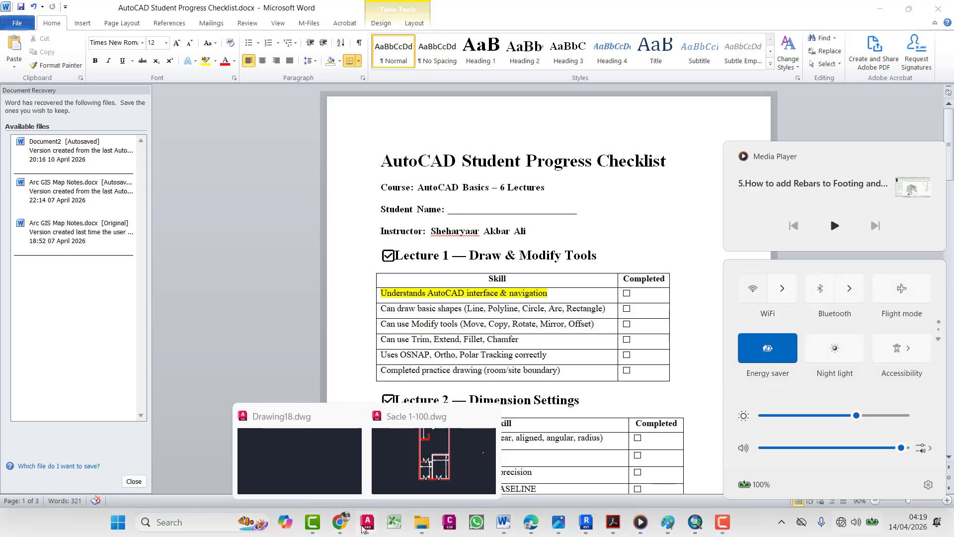
{"action": "left_click", "coordinate": [394, 457]}
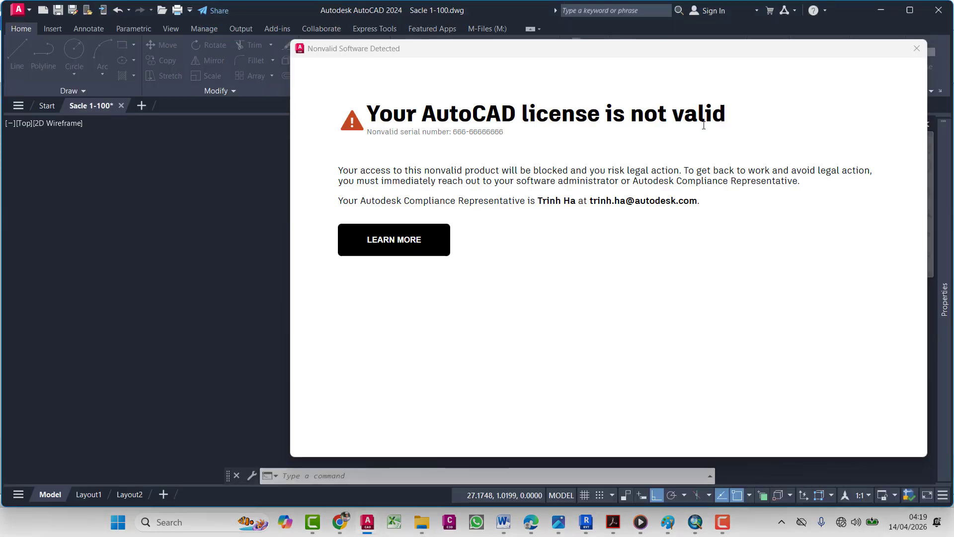
{"action": "left_click", "coordinate": [917, 48]}
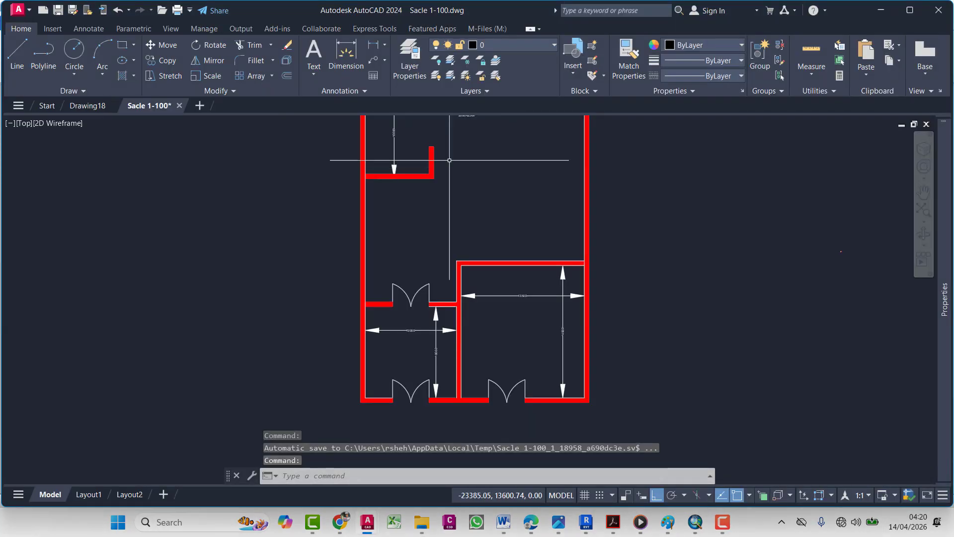
Close the Sacle 1-100 drawing without saving its changes
{"action": "left_click", "coordinate": [180, 106]}
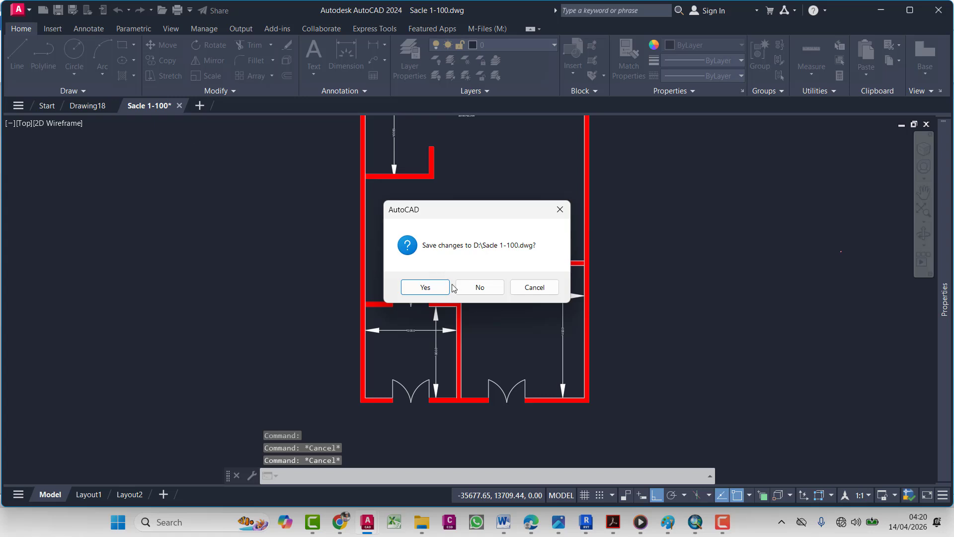
{"action": "left_click", "coordinate": [478, 288]}
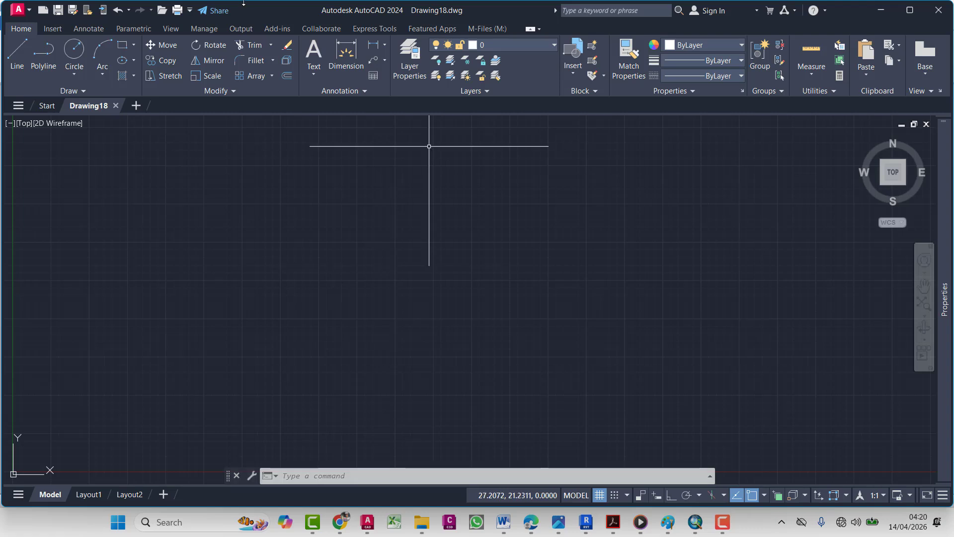
Review the application's file commands and the recent documents list, and return to the empty drawing
{"action": "left_click", "coordinate": [28, 19]}
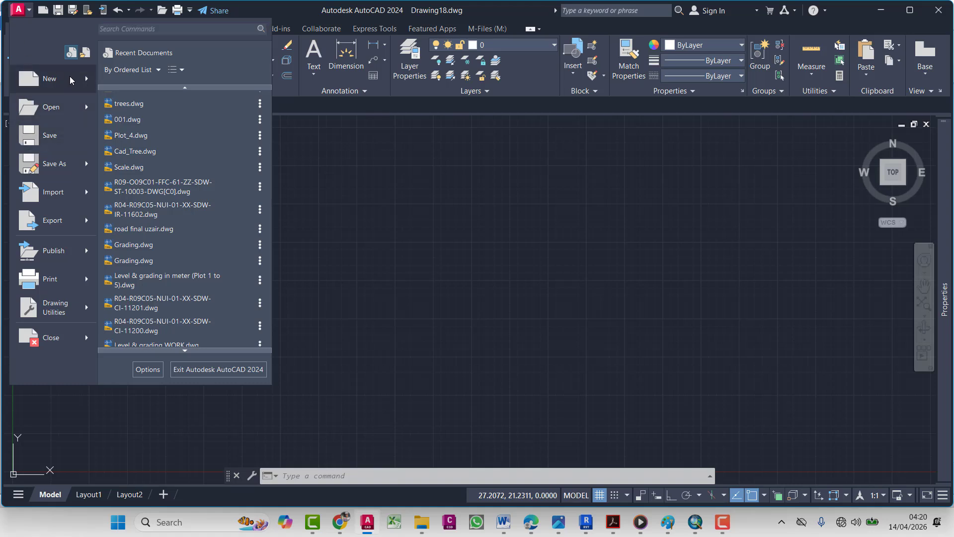
{"action": "mouse_move", "coordinate": [84, 78]}
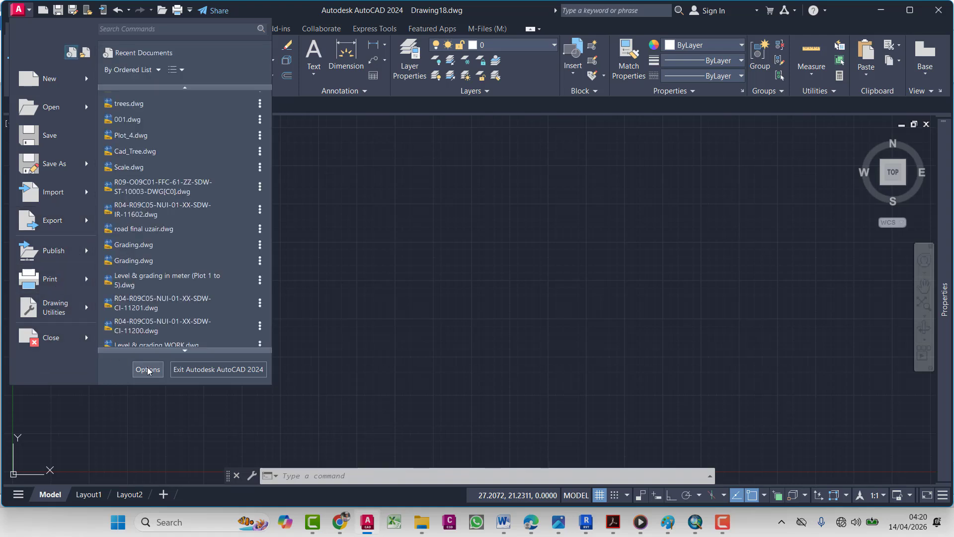
{"action": "scroll", "coordinate": [242, 144], "scroll_direction": "up", "scroll_amount": 3}
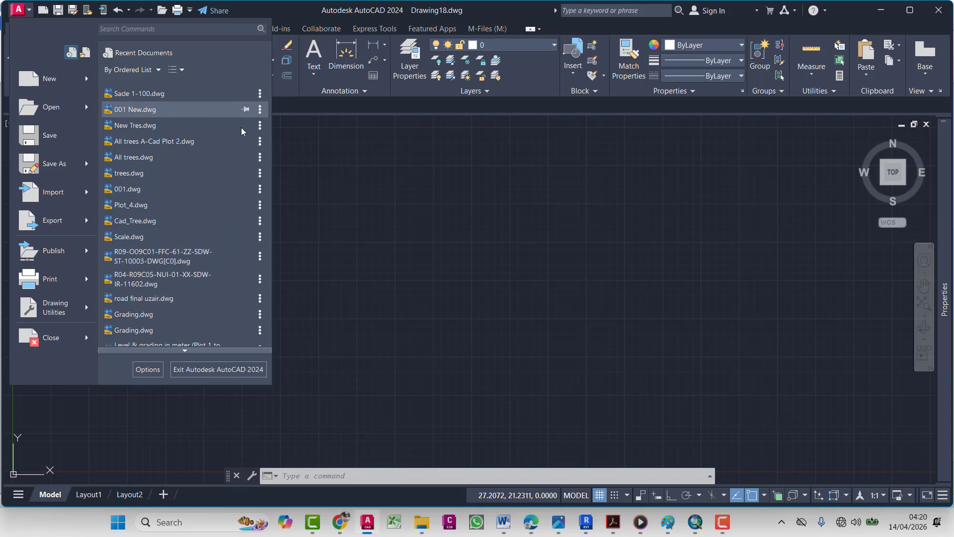
{"action": "left_click", "coordinate": [353, 184]}
{"action": "key", "text": "Escape"}
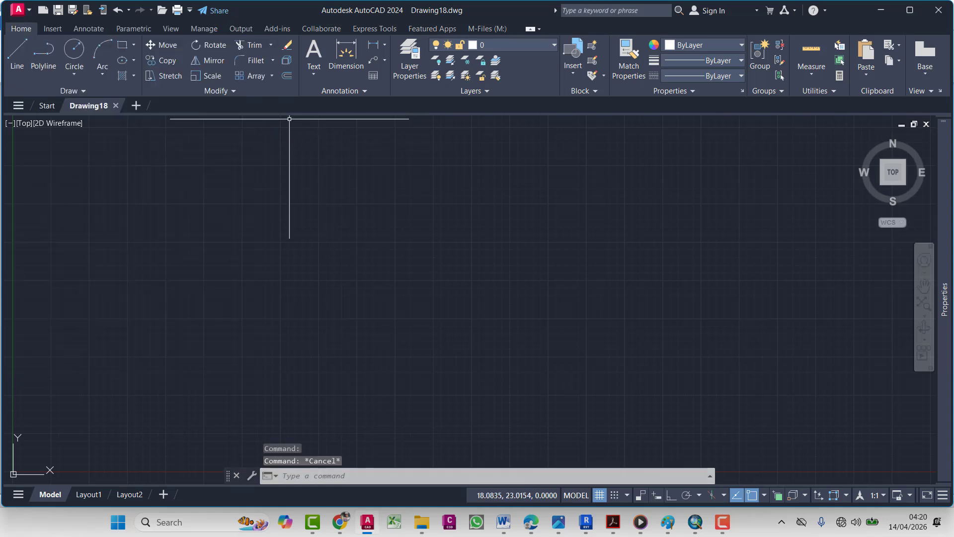
{"action": "key", "text": "Escape"}
{"action": "key", "text": "Escape"}
Examine the open-drawings list and the Start page's Recent, Autodesk Projects and Learning sections, and return to Drawing18
{"action": "left_click", "coordinate": [18, 105]}
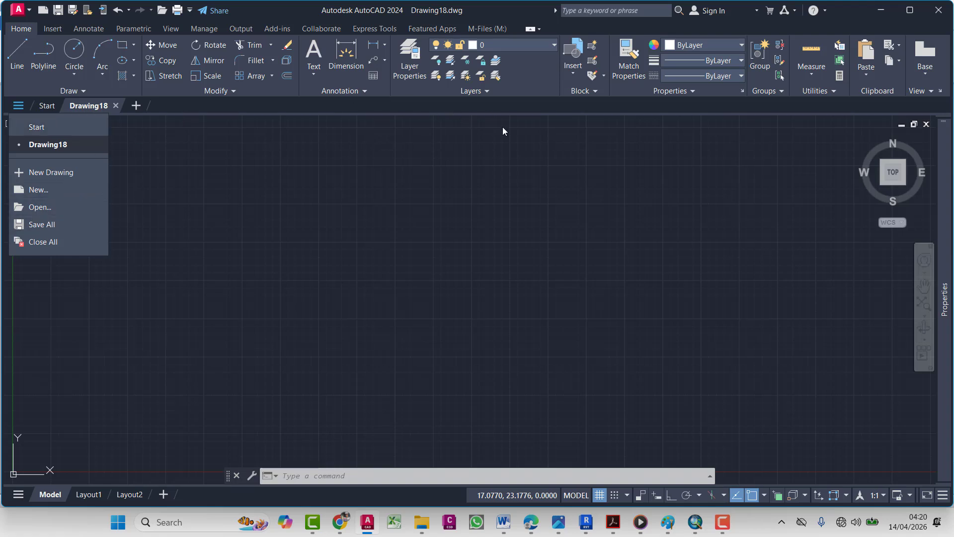
{"action": "left_click", "coordinate": [155, 248]}
{"action": "left_click", "coordinate": [45, 108]}
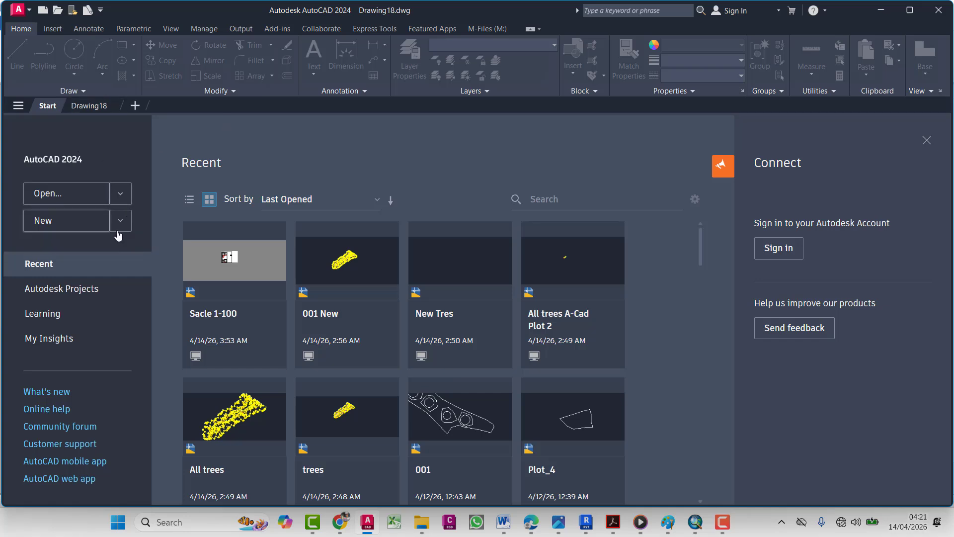
{"action": "left_click", "coordinate": [59, 293]}
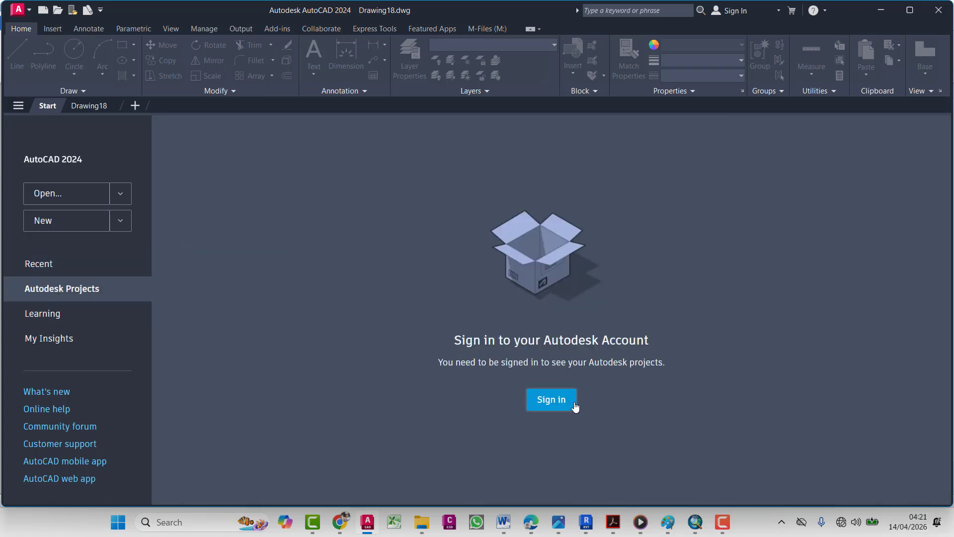
{"action": "left_click", "coordinate": [59, 321]}
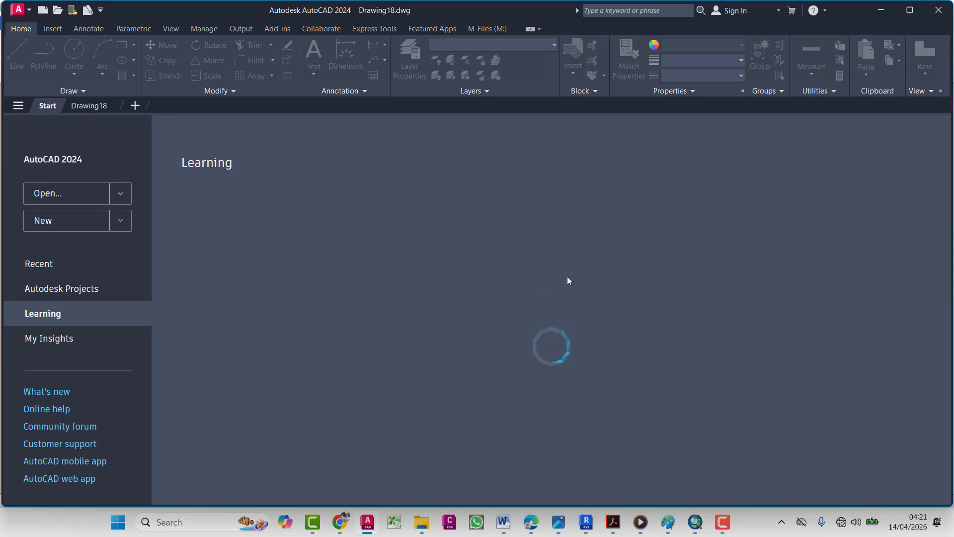
{"action": "left_click", "coordinate": [93, 106]}
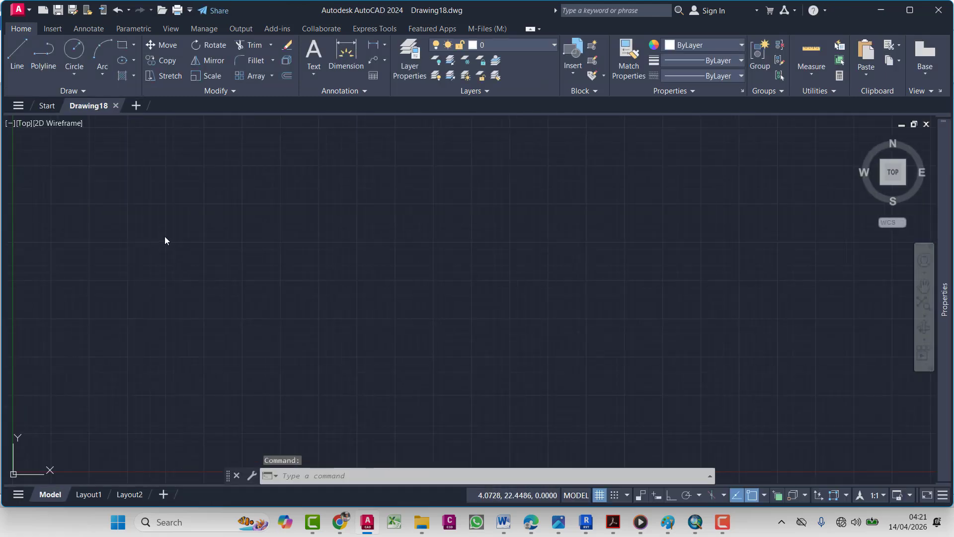
Create a new blank drawing and close it again
{"action": "left_click", "coordinate": [135, 105]}
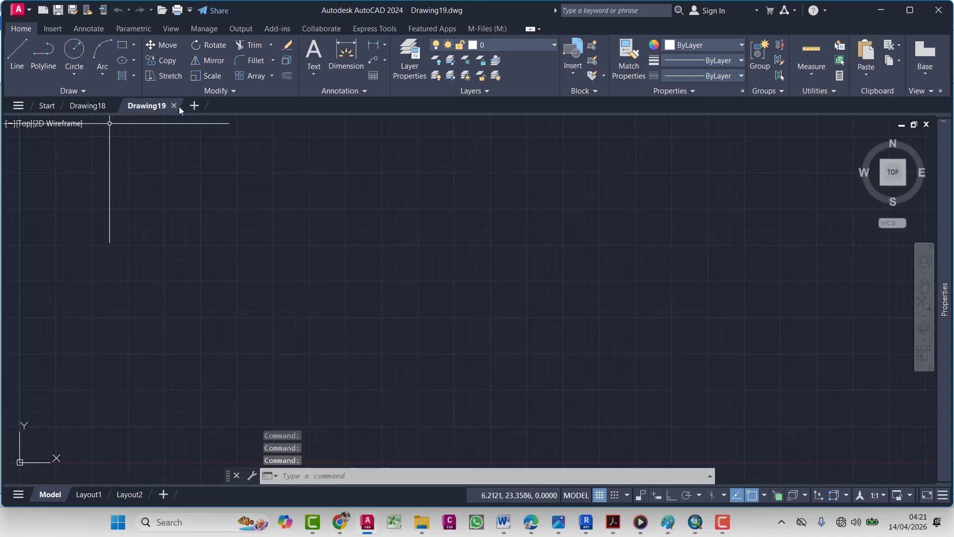
{"action": "left_click", "coordinate": [174, 105]}
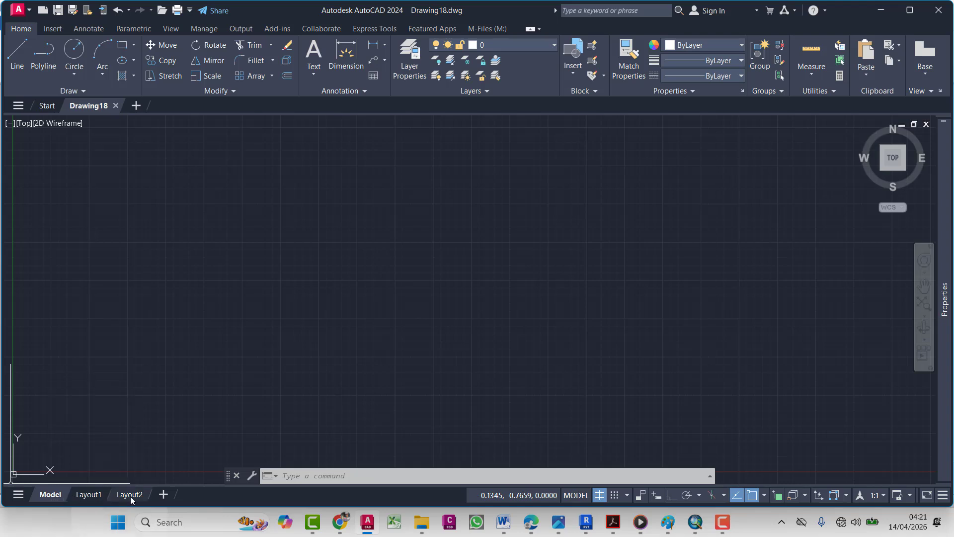
Examine the layout tabs and the command line with its command history
{"action": "mouse_move", "coordinate": [131, 499]}
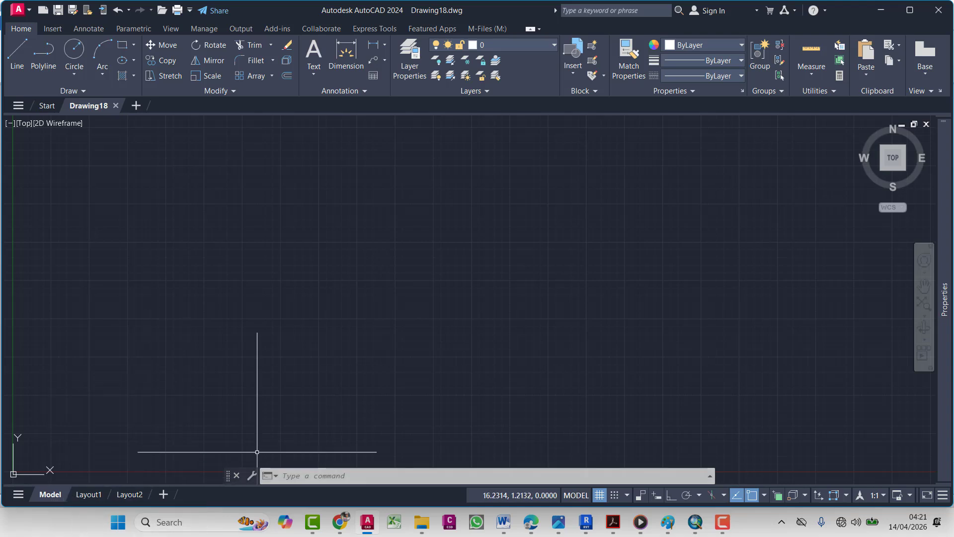
{"action": "left_click", "coordinate": [291, 476]}
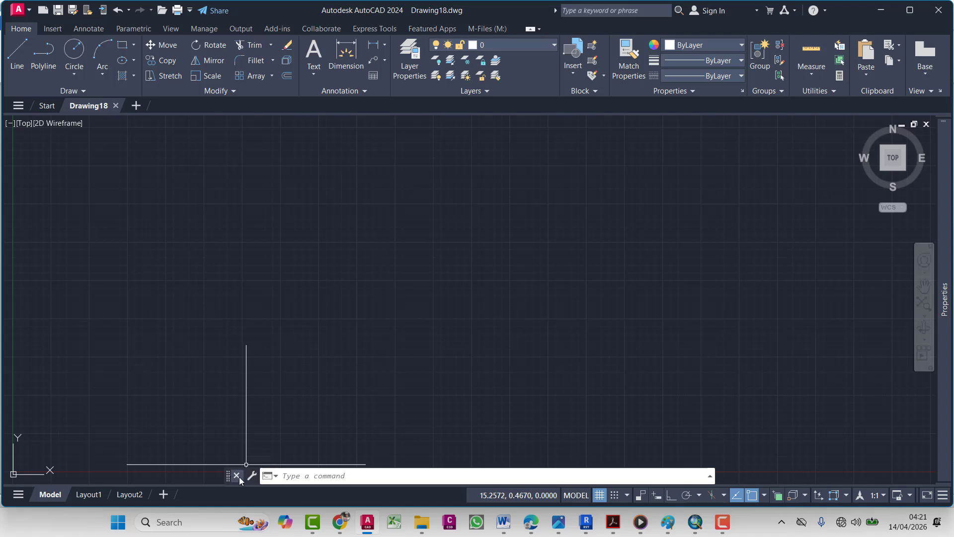
{"action": "left_click", "coordinate": [711, 477]}
{"action": "left_click", "coordinate": [711, 478]}
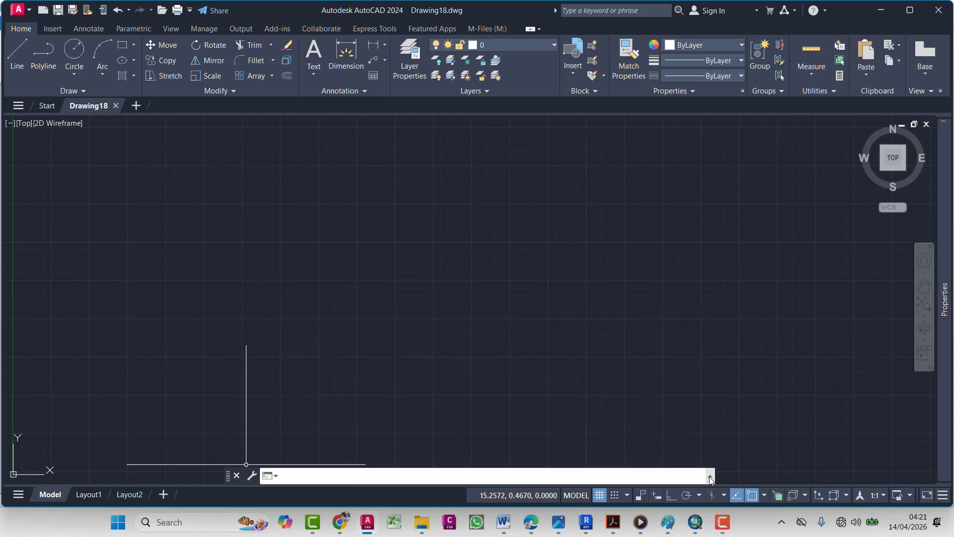
{"action": "left_click", "coordinate": [384, 473]}
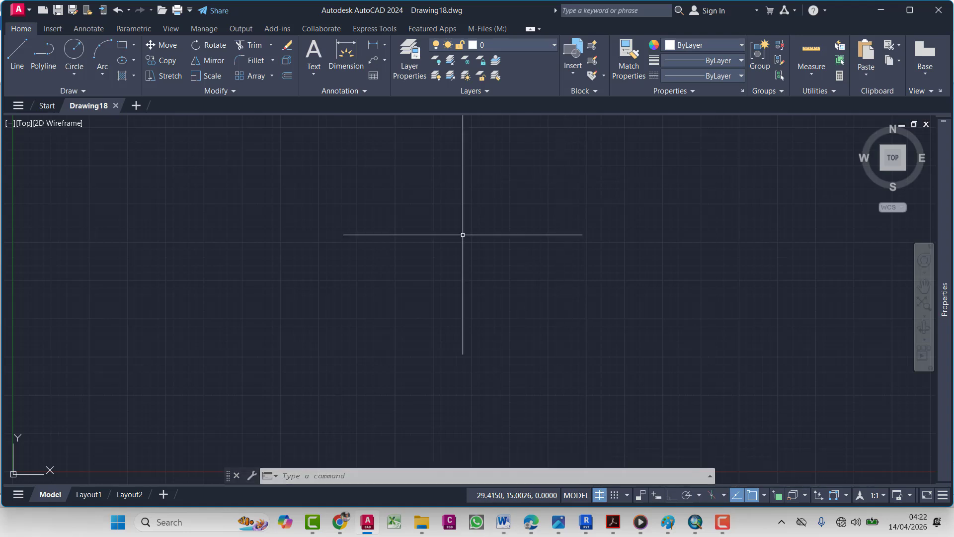
Turn the drawing grid off and back on
{"action": "left_click", "coordinate": [601, 495]}
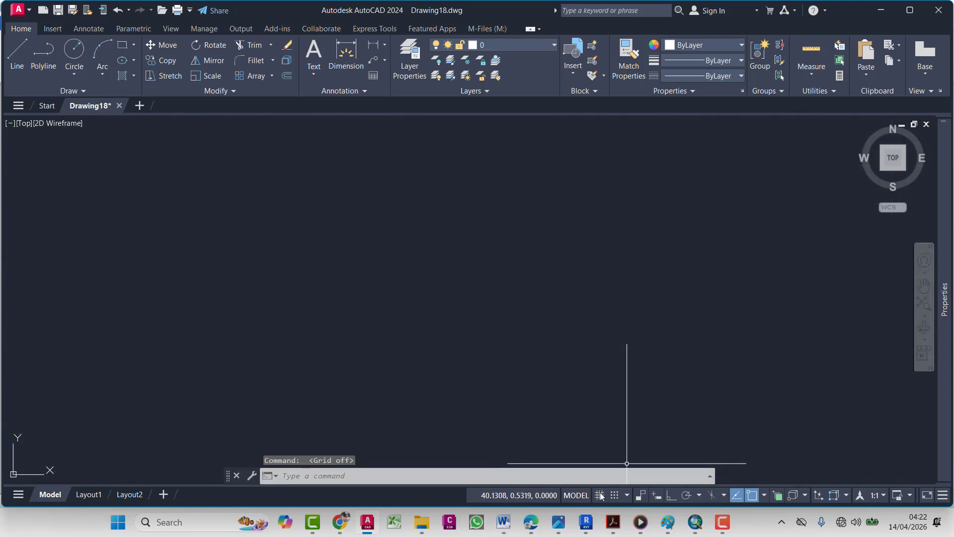
{"action": "mouse_move", "coordinate": [586, 521]}
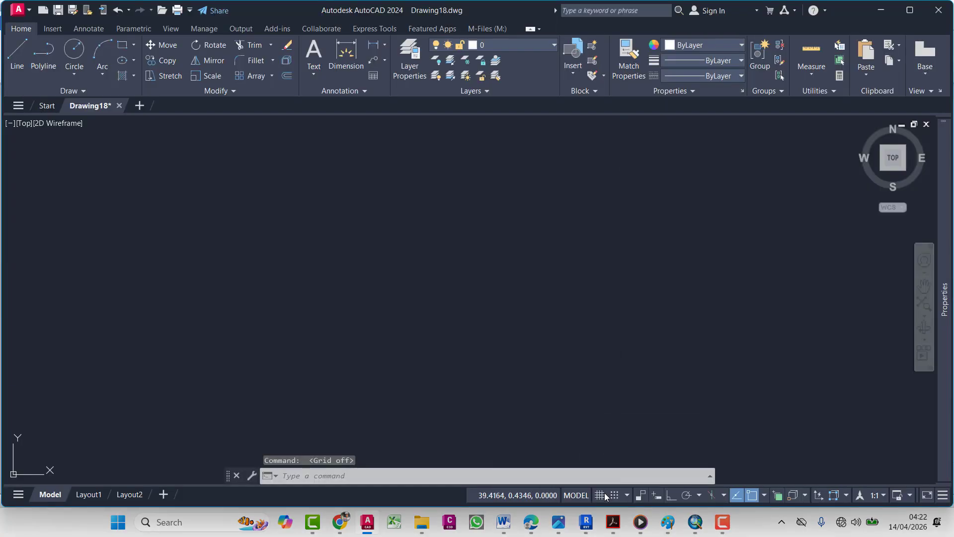
{"action": "left_click", "coordinate": [603, 495]}
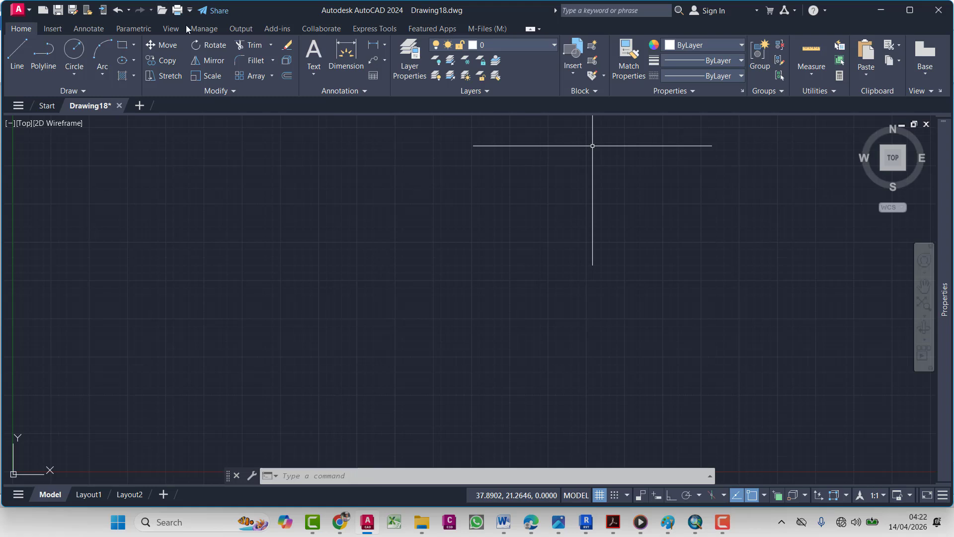
Add the Layer control to the Quick Access Toolbar and remove it again
{"action": "left_click", "coordinate": [190, 10]}
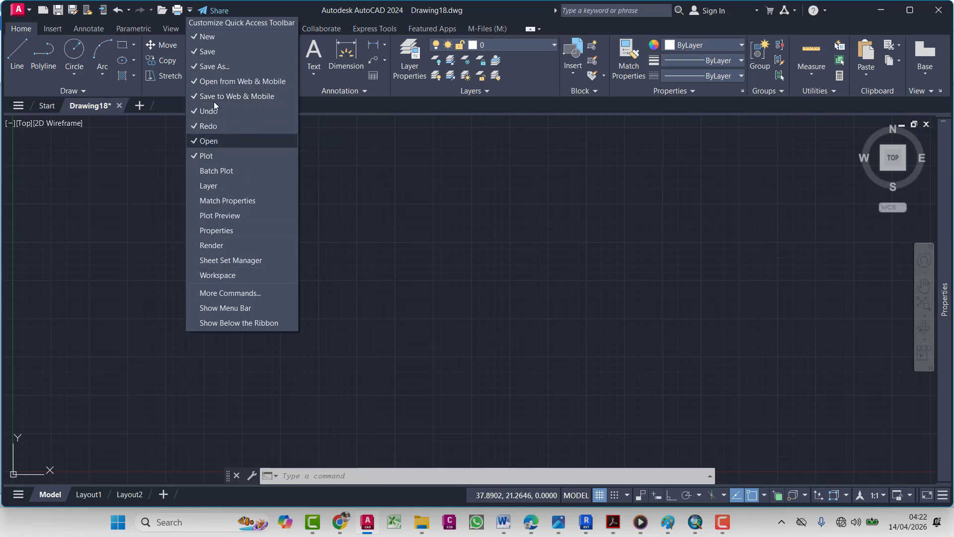
{"action": "left_click", "coordinate": [205, 186]}
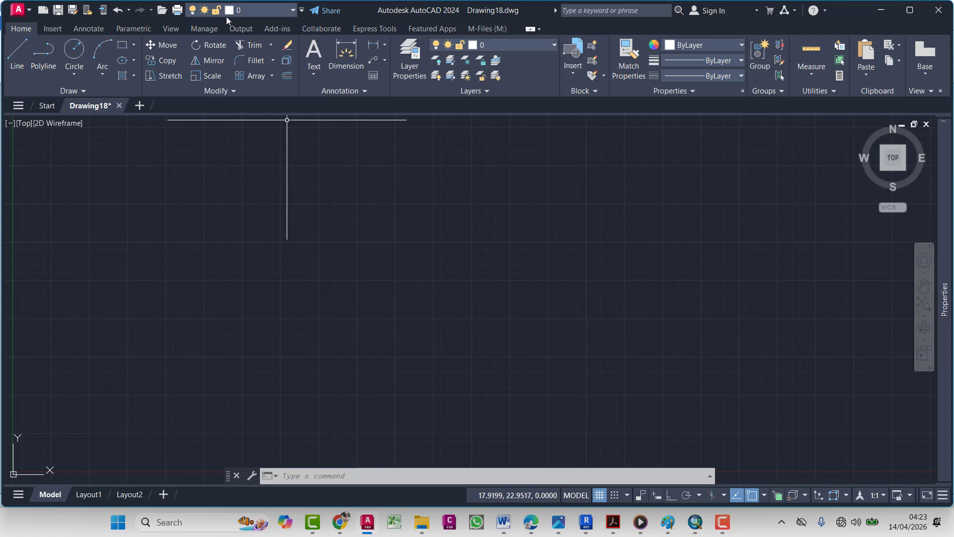
{"action": "left_click", "coordinate": [303, 10]}
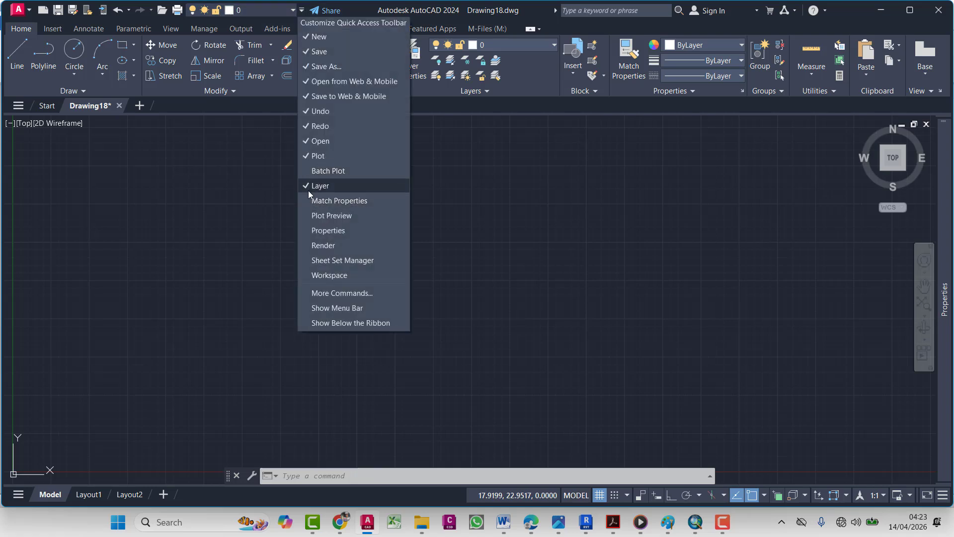
{"action": "left_click", "coordinate": [308, 187]}
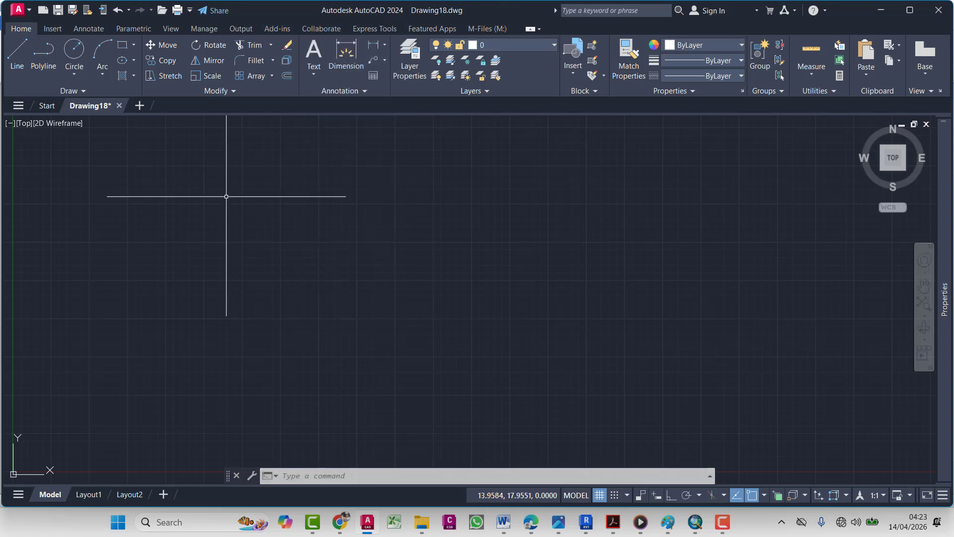
{"action": "key", "text": "Escape"}
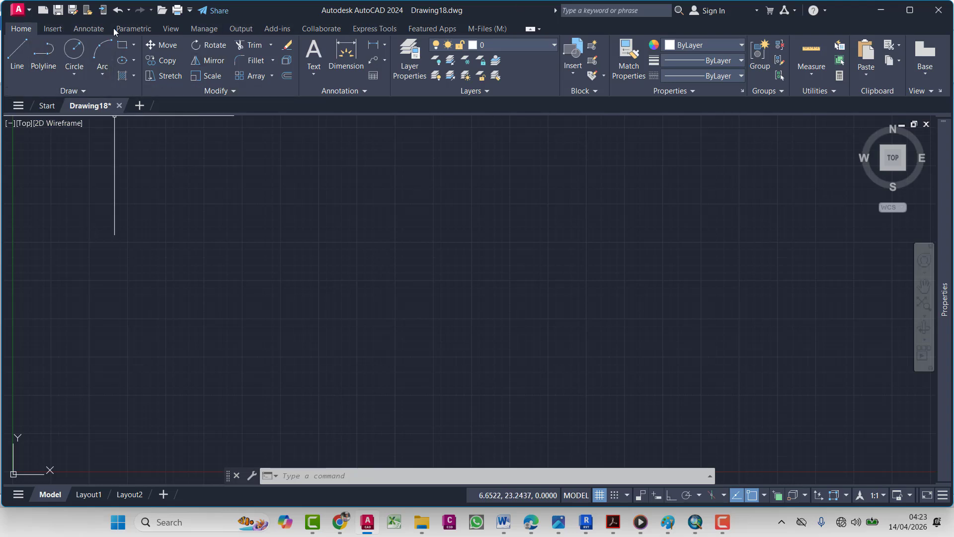
Look through the tools of the ribbon categories from Insert to Featured Apps and return to the Home tools
{"action": "left_click", "coordinate": [51, 29]}
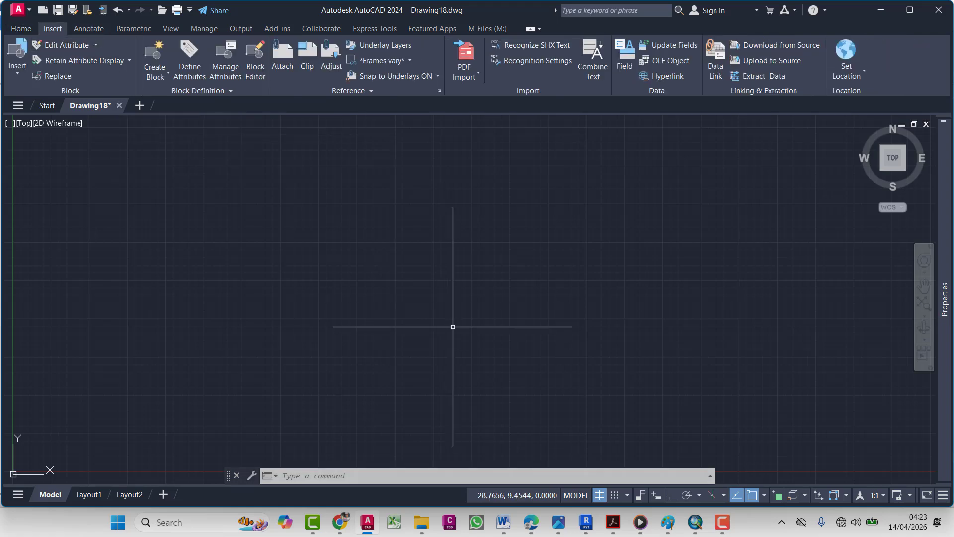
{"action": "left_click", "coordinate": [88, 28]}
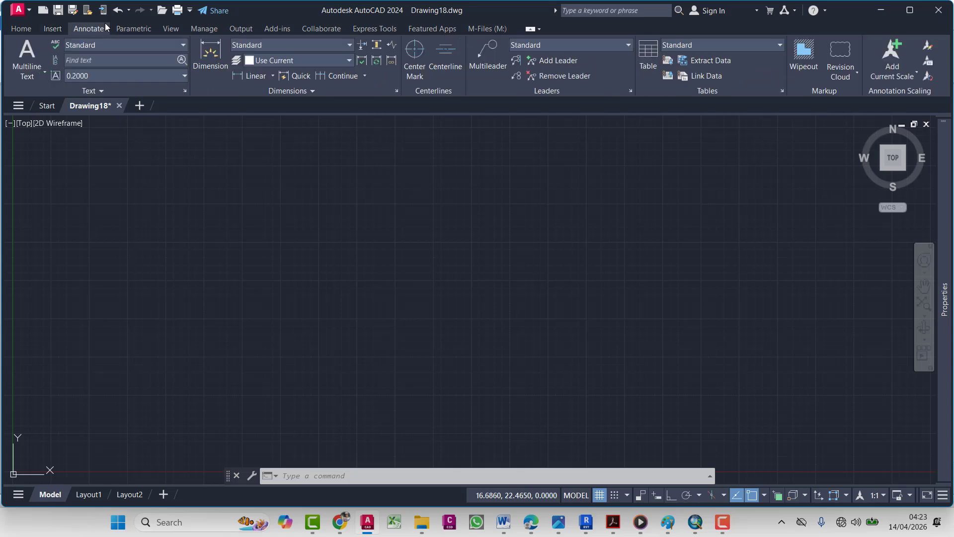
{"action": "left_click", "coordinate": [133, 27]}
{"action": "left_click", "coordinate": [171, 30]}
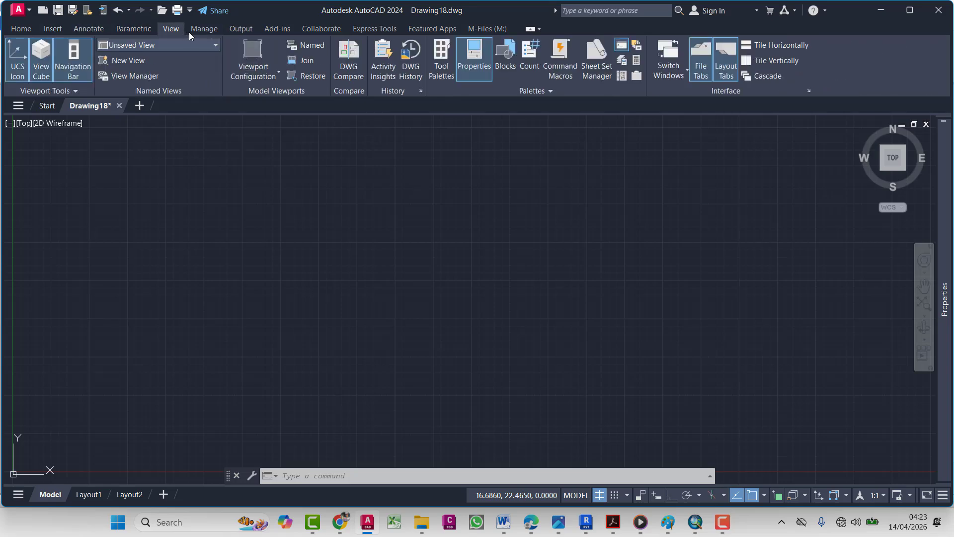
{"action": "left_click", "coordinate": [200, 31]}
{"action": "left_click", "coordinate": [242, 31]}
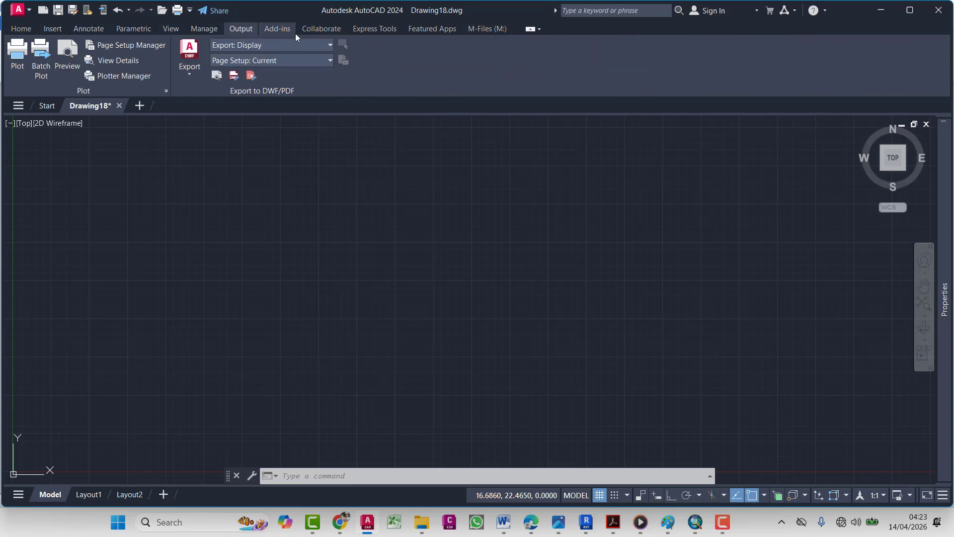
{"action": "left_click", "coordinate": [282, 32]}
{"action": "left_click", "coordinate": [321, 30]}
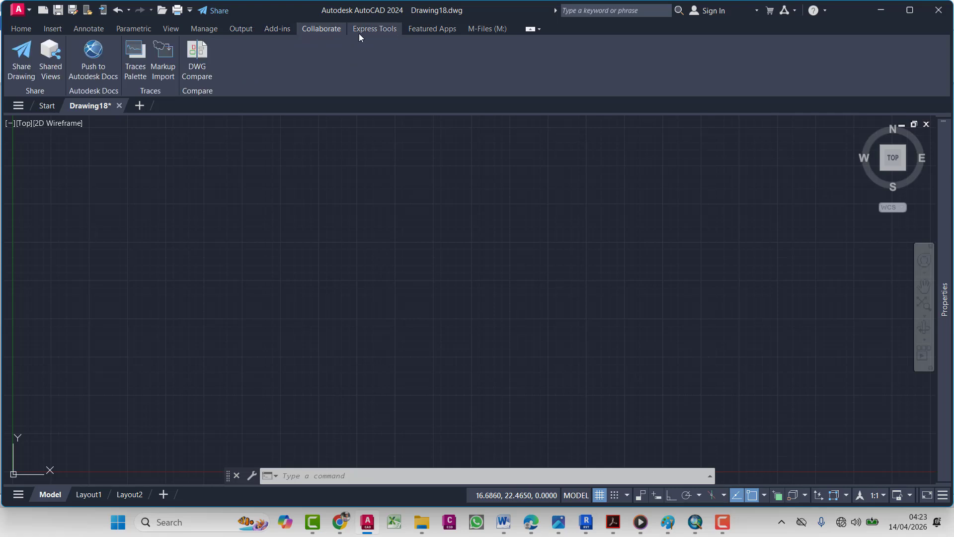
{"action": "left_click", "coordinate": [374, 31]}
{"action": "left_click", "coordinate": [443, 31]}
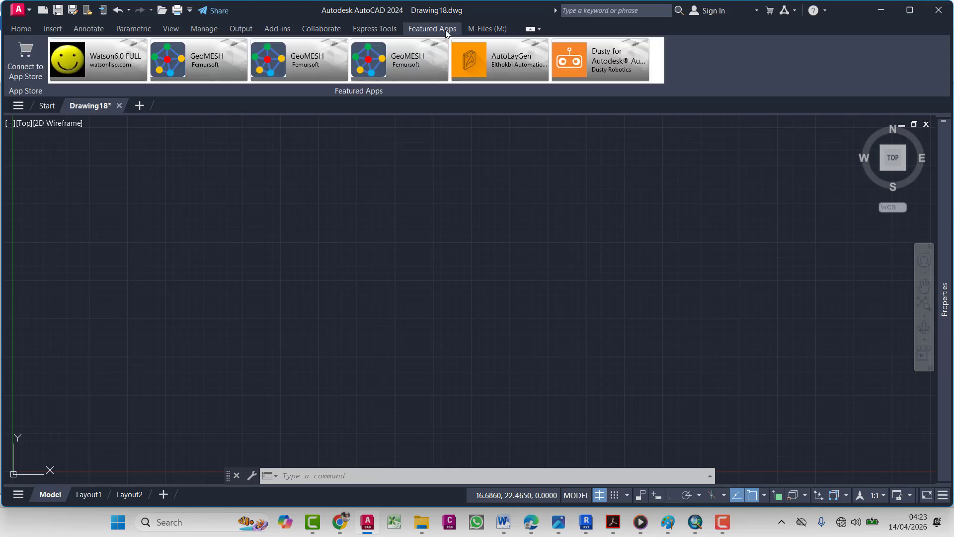
{"action": "left_click", "coordinate": [20, 30]}
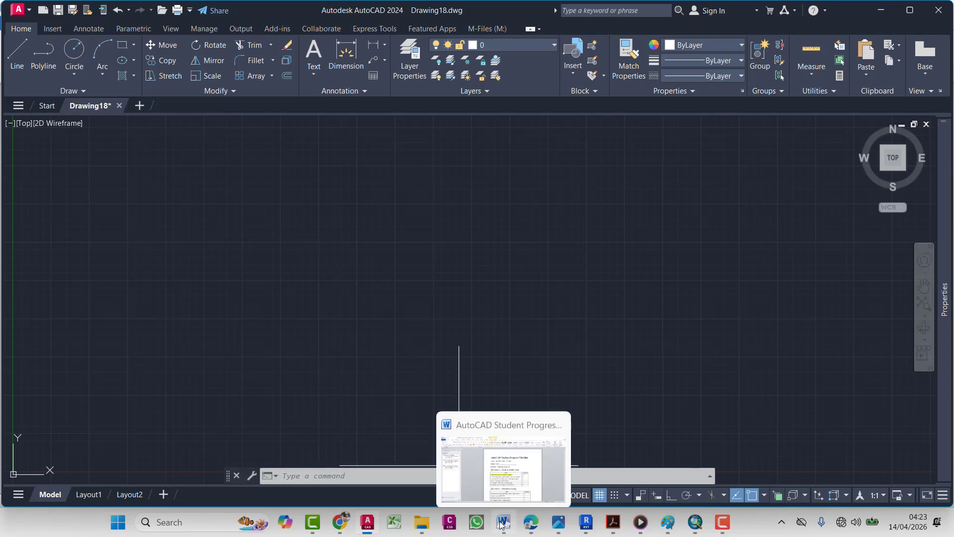
Switch to the Word checklist, highlight the Lecture 1 skill on drawing basic shapes in yellow, and return to AutoCAD
{"action": "left_click", "coordinate": [480, 441]}
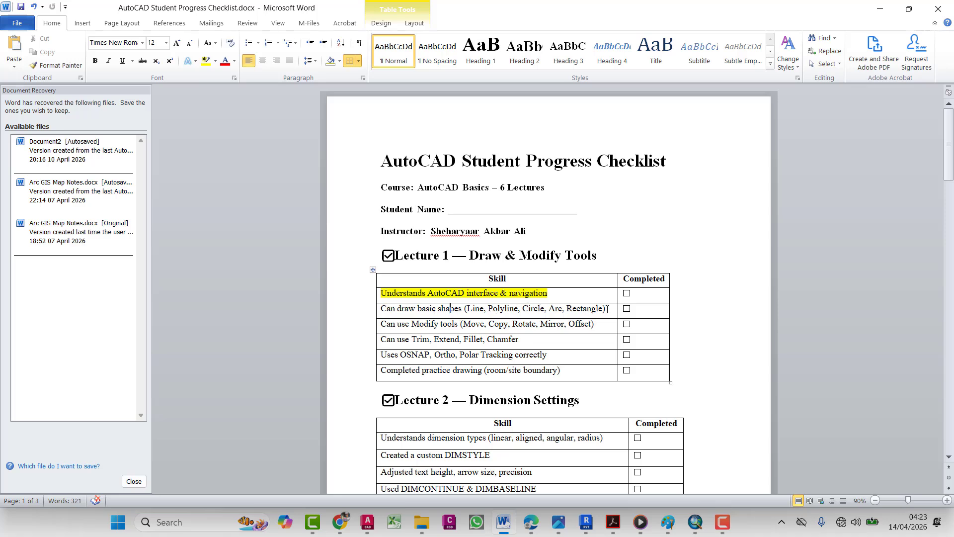
{"action": "mouse_move", "coordinate": [596, 307]}
{"action": "left_mouse_down"}
{"action": "mouse_move", "coordinate": [447, 293]}
{"action": "mouse_move", "coordinate": [448, 324]}
{"action": "mouse_move", "coordinate": [415, 314]}
{"action": "left_mouse_up"}
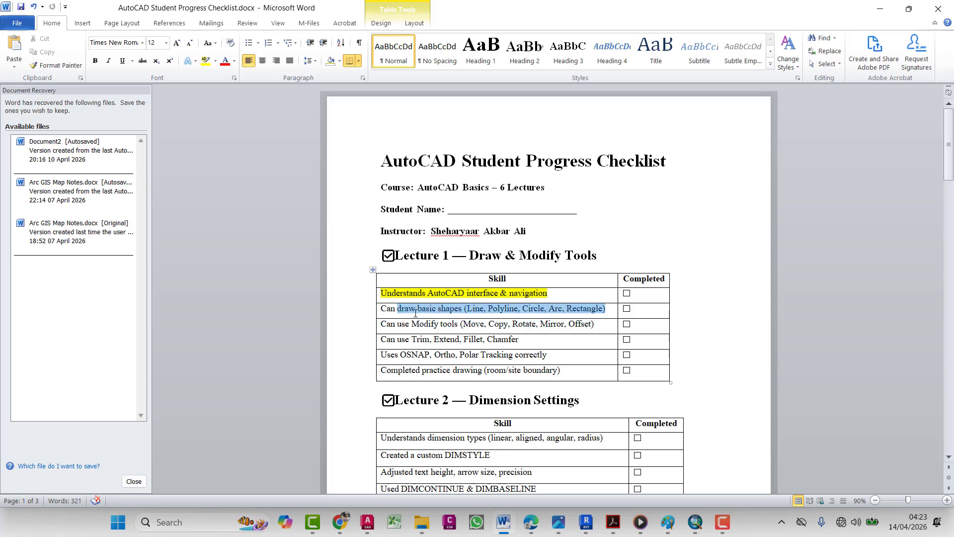
{"action": "left_click", "coordinate": [211, 60]}
{"action": "left_click", "coordinate": [881, 9]}
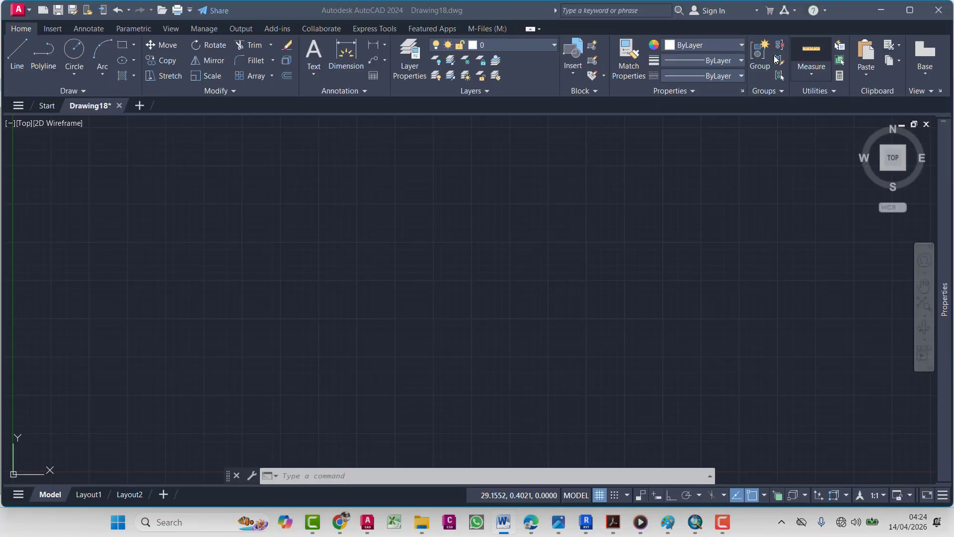
Draw a connected zigzag of four straight segments with the Line command in the empty drawing area
{"action": "key", "text": "Escape"}
{"action": "key", "text": "Escape"}
{"action": "key", "text": "Escape"}
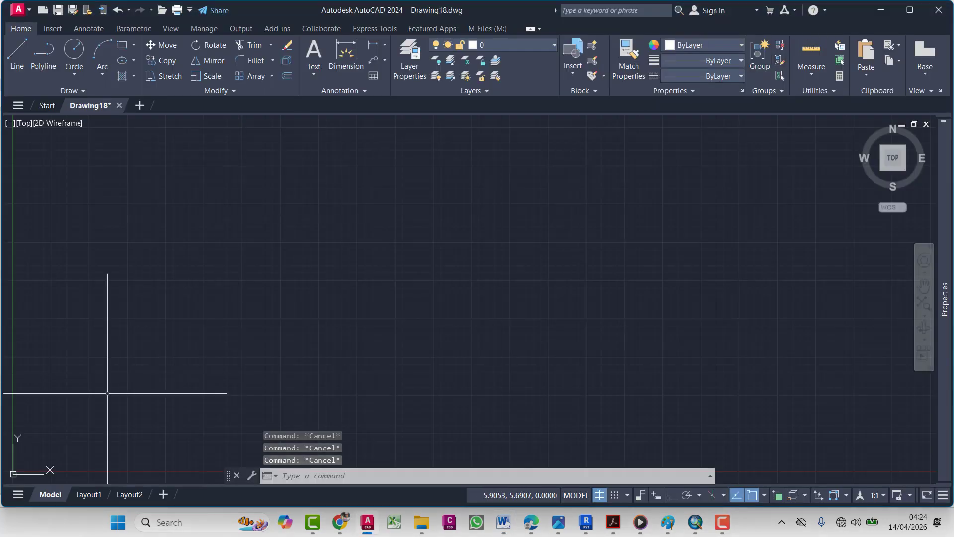
{"action": "left_click", "coordinate": [12, 62]}
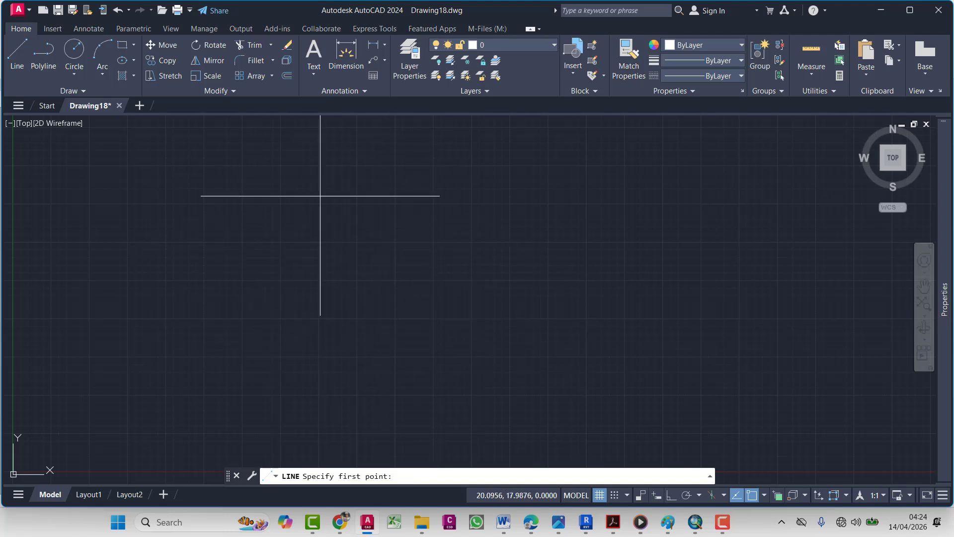
{"action": "left_click", "coordinate": [240, 218]}
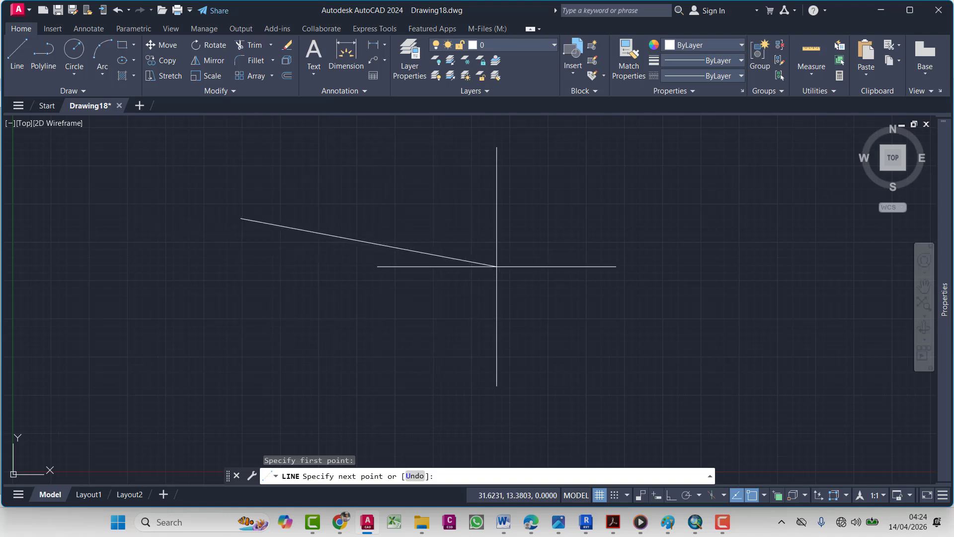
{"action": "left_click", "coordinate": [535, 272]}
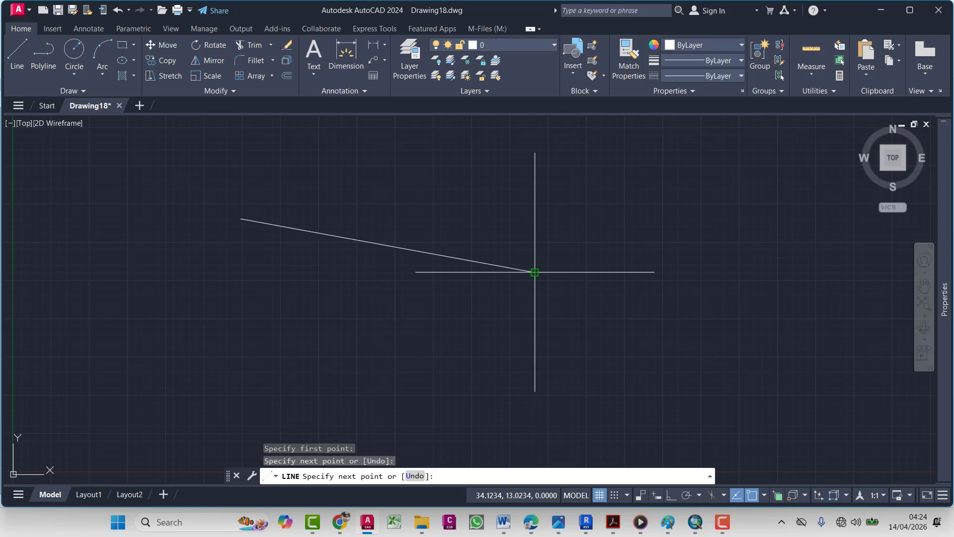
{"action": "middle_click_drag", "start_coordinate": [454, 353], "coordinate": [494, 298]}
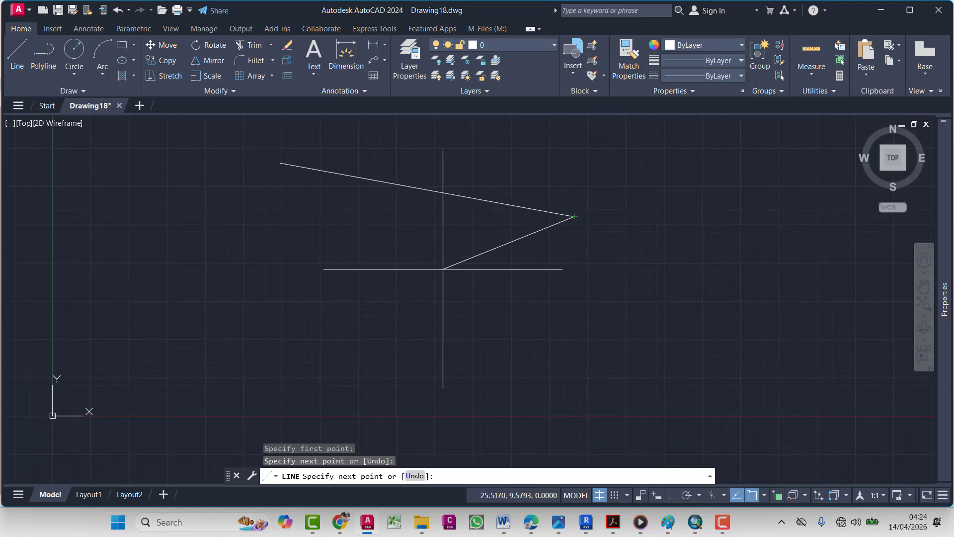
{"action": "left_click", "coordinate": [398, 335]}
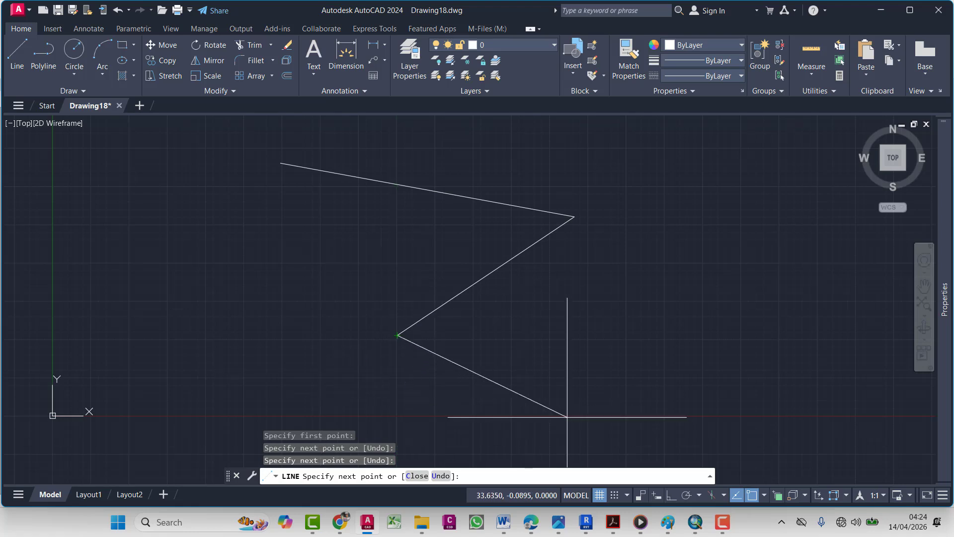
{"action": "left_click", "coordinate": [587, 420]}
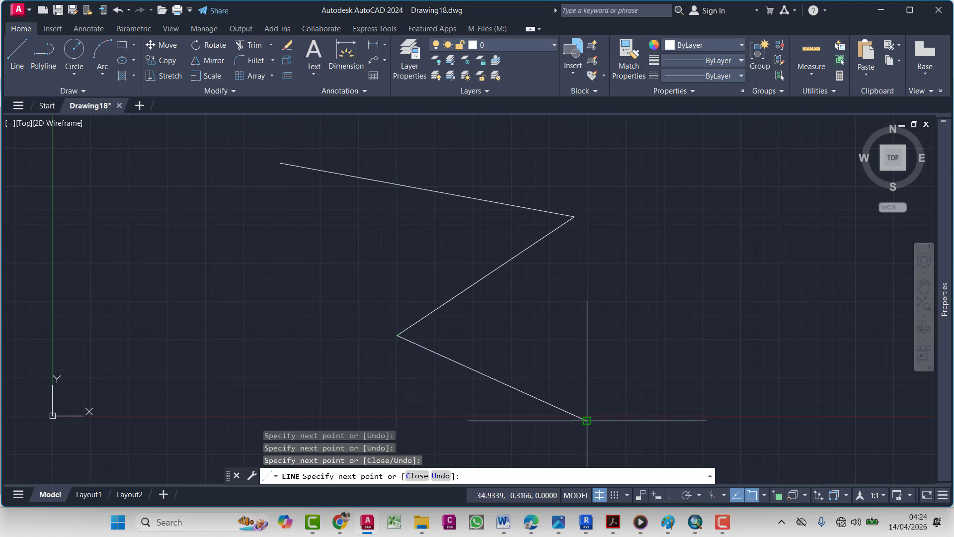
{"action": "left_click", "coordinate": [727, 274]}
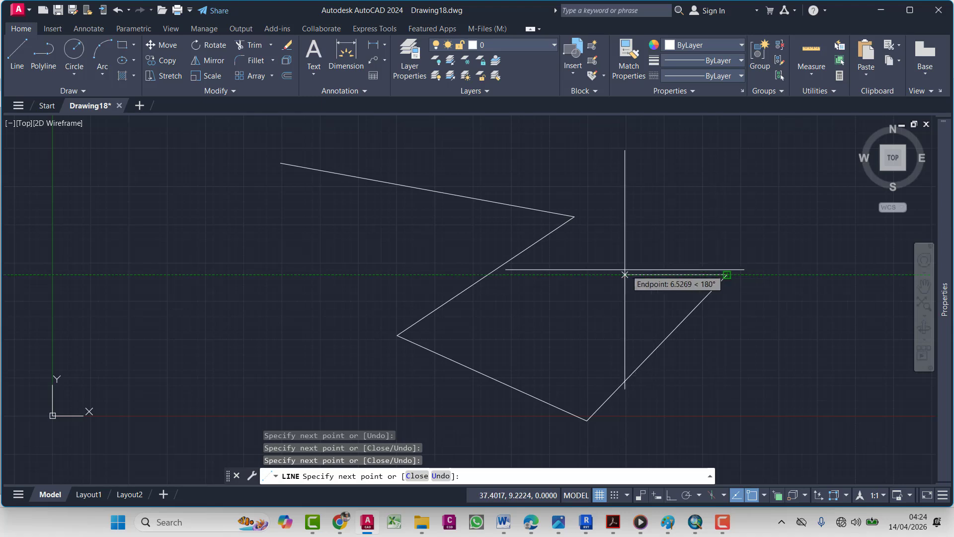
{"action": "key", "text": "Escape"}
Select the zigzag's segments together with a crossing window and clear the selection
{"action": "middle_click_drag", "start_coordinate": [723, 308], "coordinate": [647, 304]}
{"action": "scroll", "coordinate": [647, 304], "scroll_direction": "down", "scroll_amount": 2}
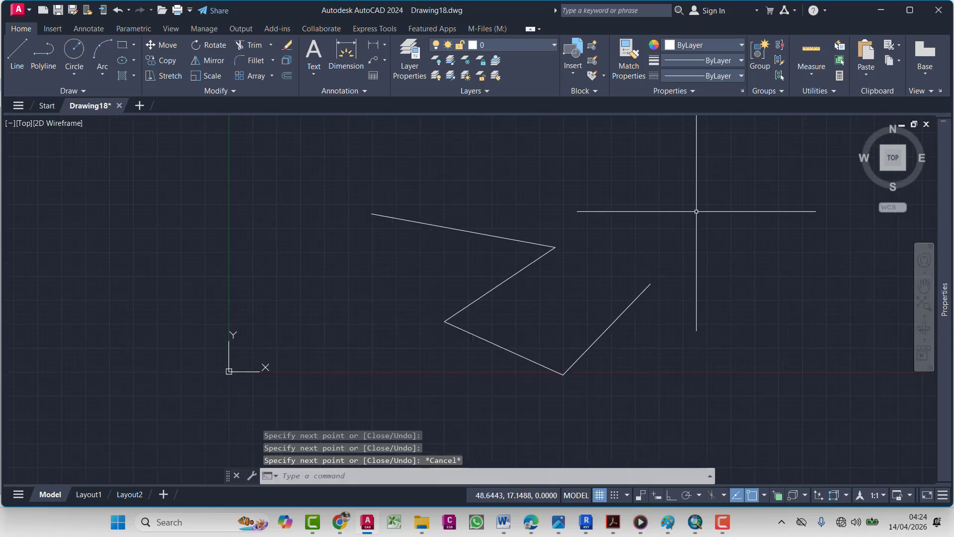
{"action": "left_click", "coordinate": [691, 198]}
{"action": "left_click", "coordinate": [446, 353]}
{"action": "key", "text": "Escape"}
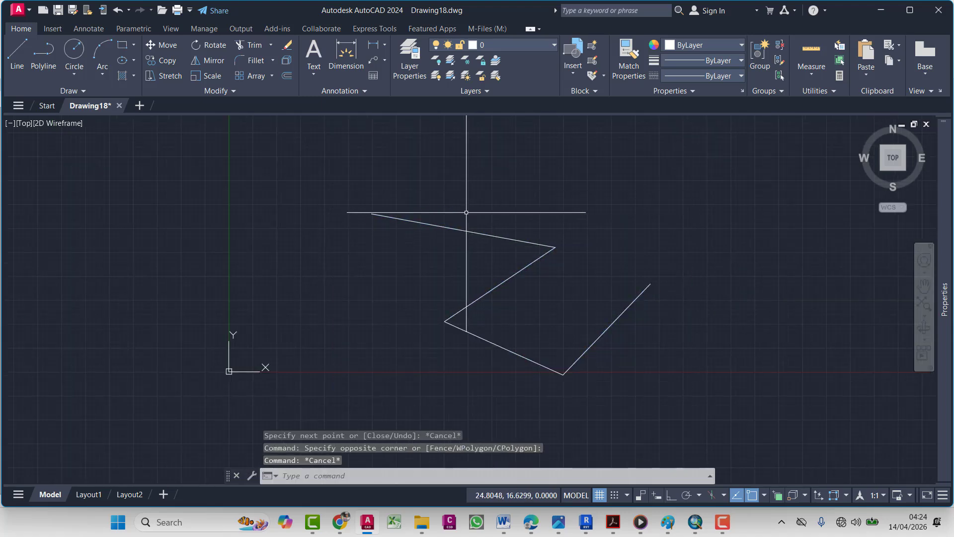
Pick the zigzag's four segments one by one to examine them as separate objects, and clear the selection
{"action": "left_click", "coordinate": [437, 225]}
{"action": "left_click", "coordinate": [484, 295]}
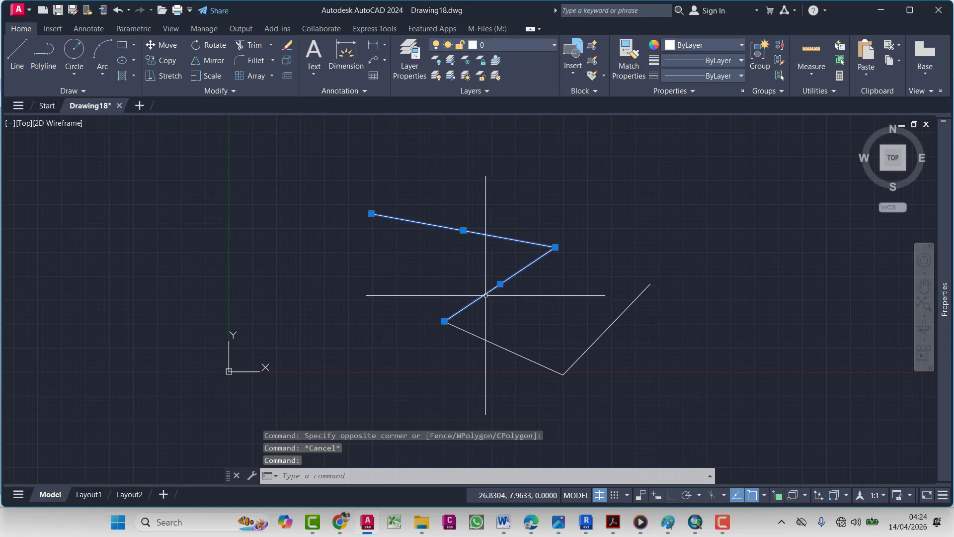
{"action": "left_click", "coordinate": [483, 341]}
{"action": "left_click", "coordinate": [480, 337]}
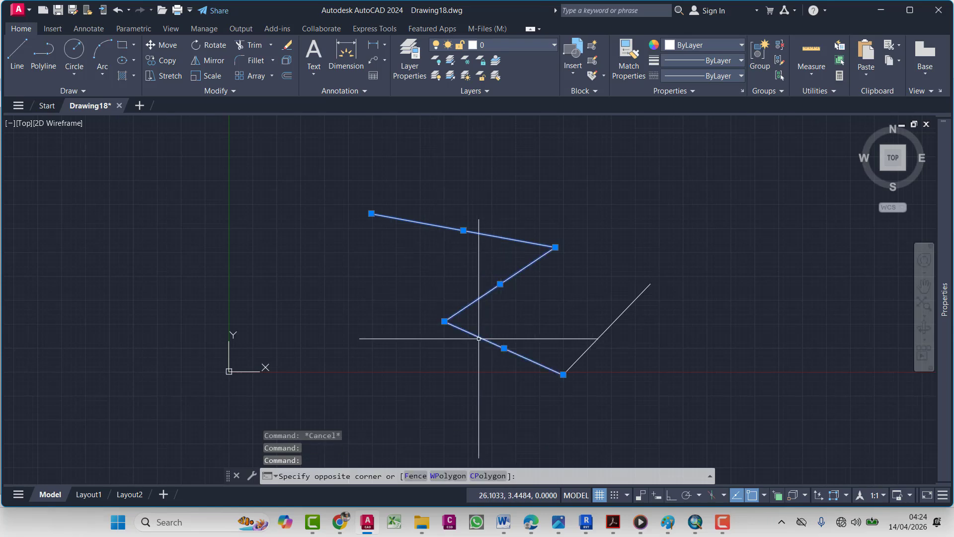
{"action": "left_click", "coordinate": [603, 338]}
{"action": "left_click", "coordinate": [584, 338]}
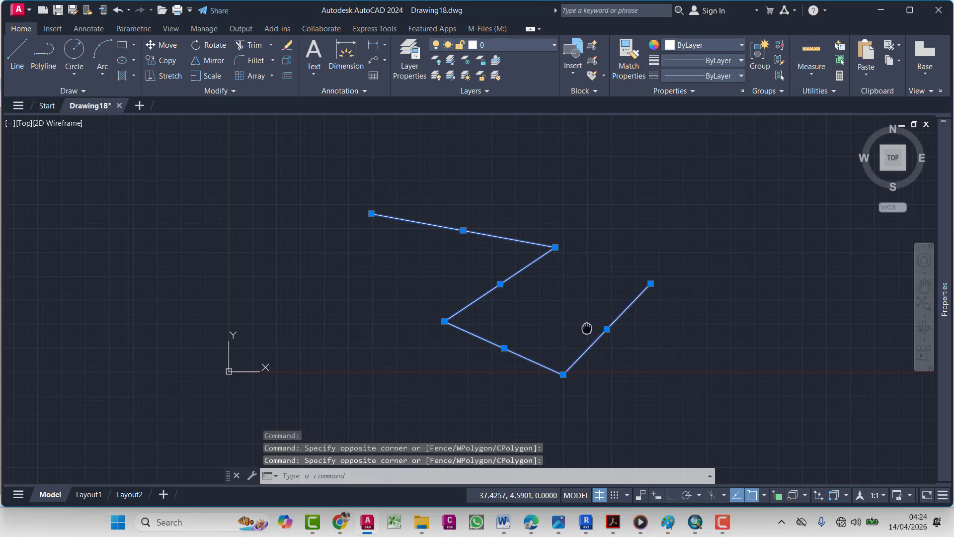
{"action": "middle_click_drag", "start_coordinate": [586, 326], "coordinate": [509, 345]}
{"action": "key", "text": "Escape"}
{"action": "key", "text": "Escape"}
{"action": "key", "text": "Escape"}
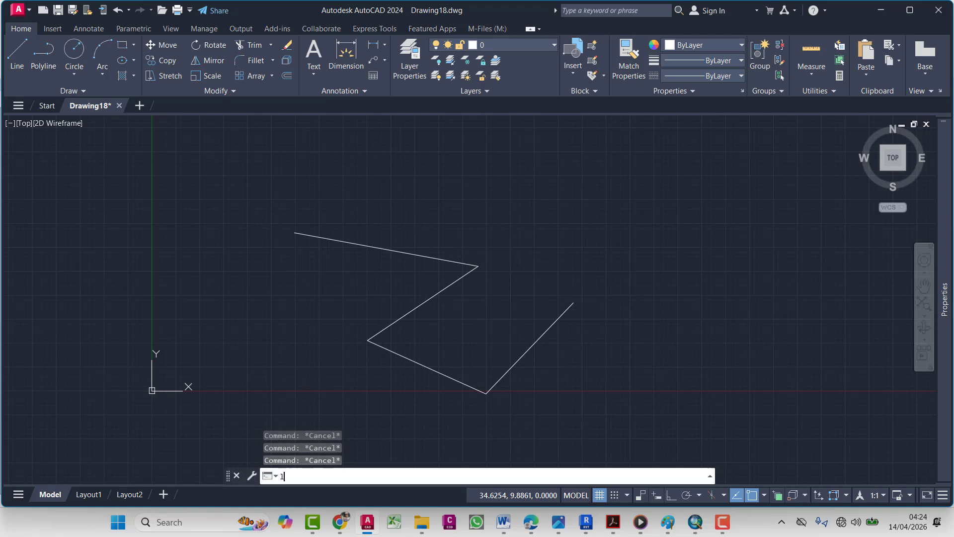
Draw a second four-segment zigzag closely following the first one, starting Line with its command alias L
{"action": "key", "text": "Return"}
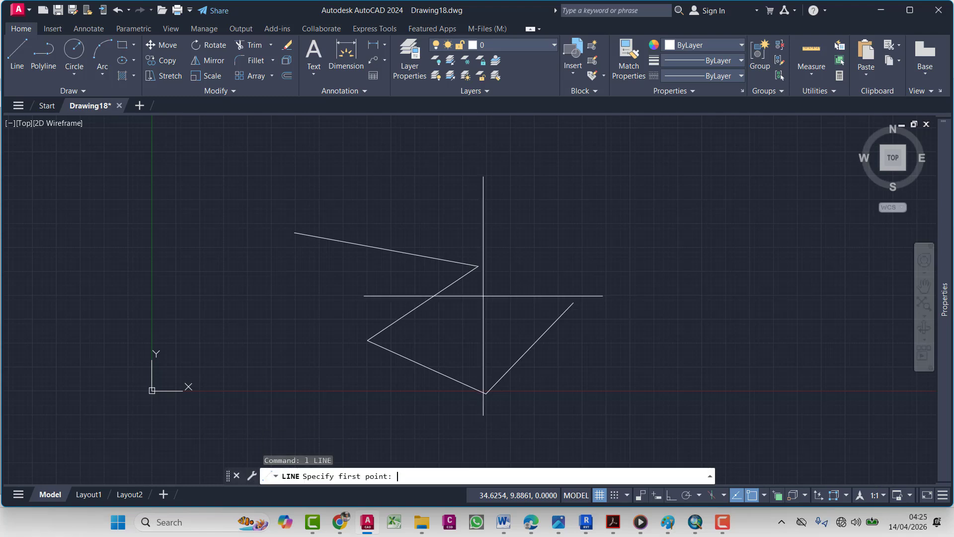
{"action": "left_click", "coordinate": [295, 220]}
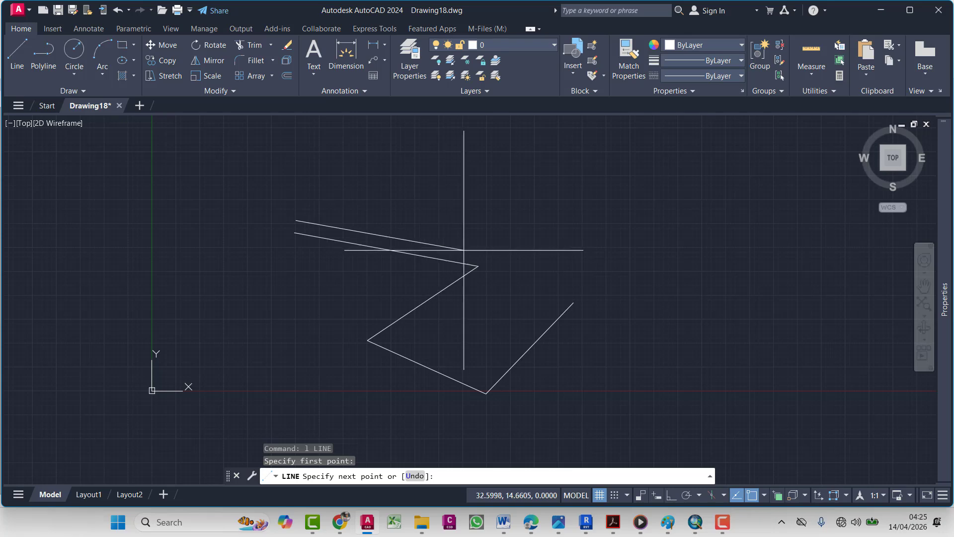
{"action": "left_click", "coordinate": [478, 256]}
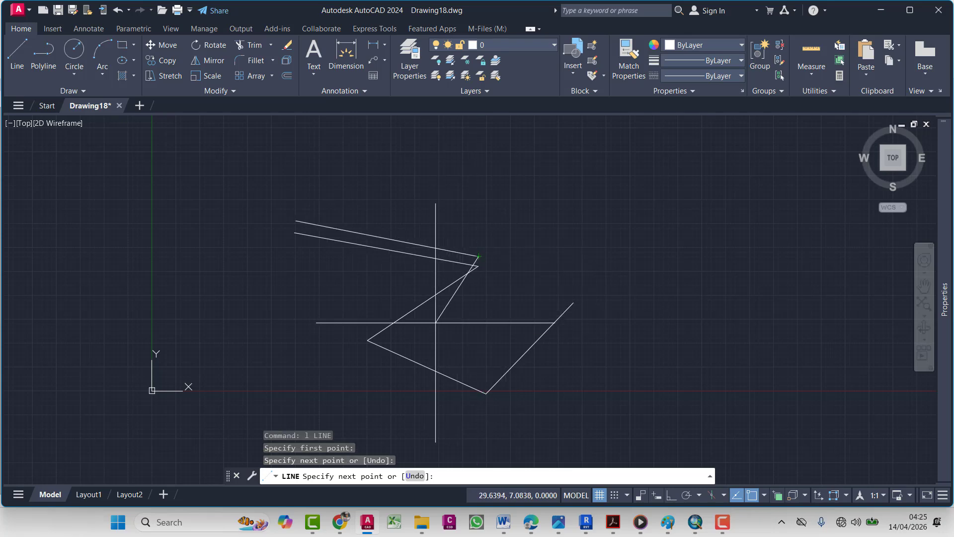
{"action": "left_click", "coordinate": [361, 325]}
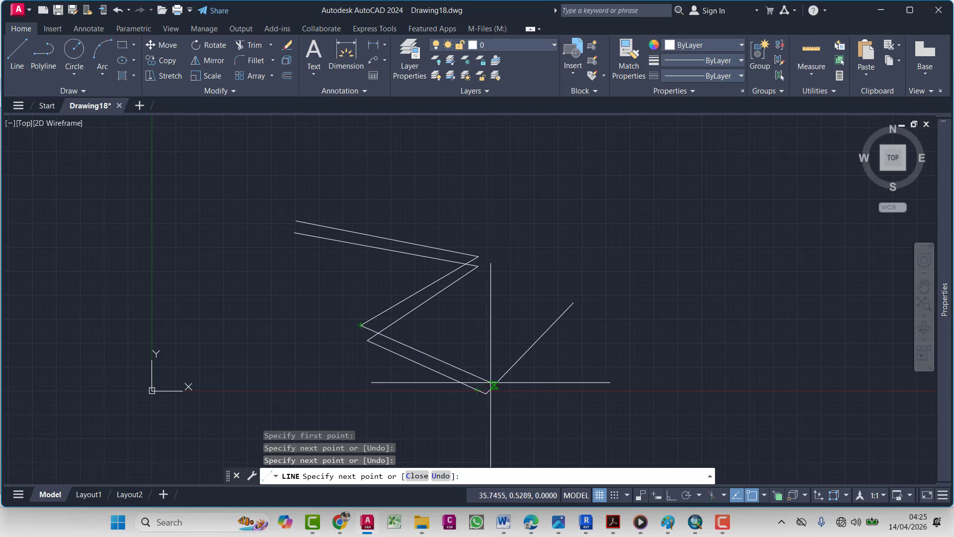
{"action": "scroll", "coordinate": [490, 383], "scroll_direction": "up", "scroll_amount": 4}
{"action": "left_click", "coordinate": [486, 383]}
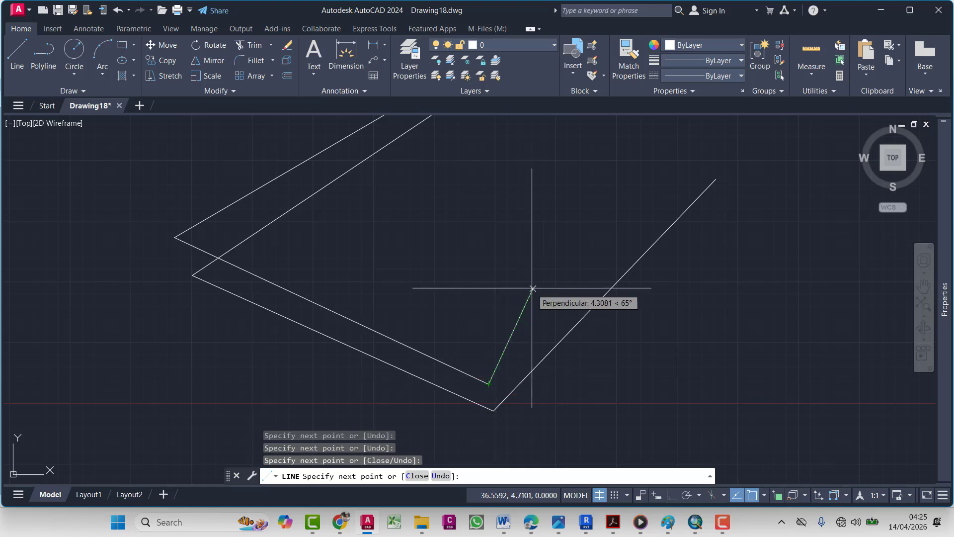
{"action": "middle_click_drag", "start_coordinate": [532, 288], "coordinate": [457, 363]}
{"action": "left_click", "coordinate": [640, 223]}
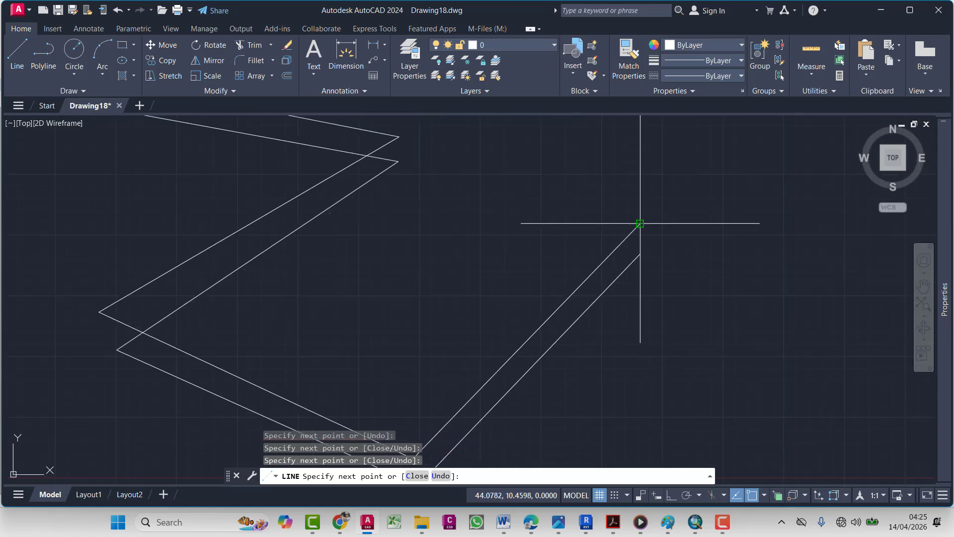
{"action": "scroll", "coordinate": [582, 310], "scroll_direction": "down", "scroll_amount": 4}
{"action": "key", "text": "Escape"}
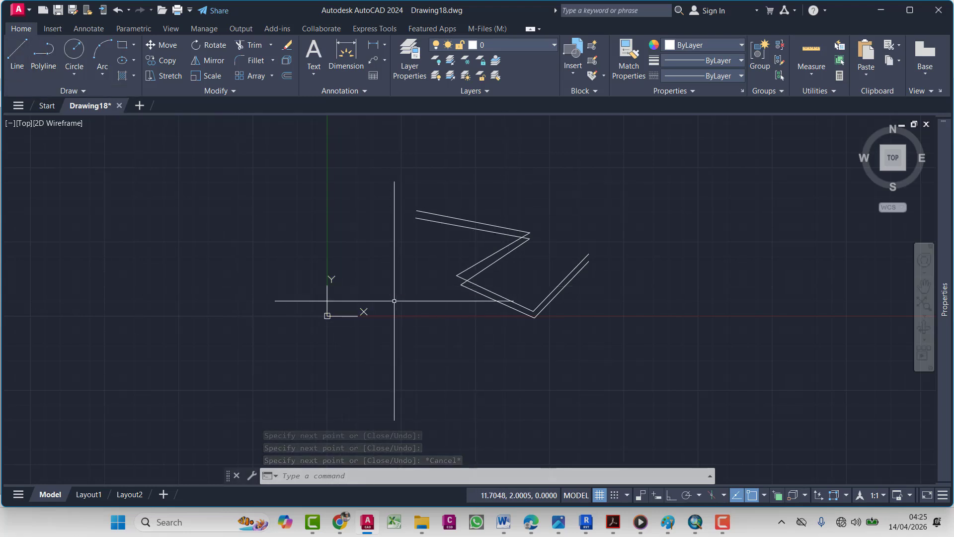
Draw a four-segment zigzag with the Polyline command in the empty area below the two line zigzags
{"action": "middle_click_drag", "start_coordinate": [545, 260], "coordinate": [474, 281]}
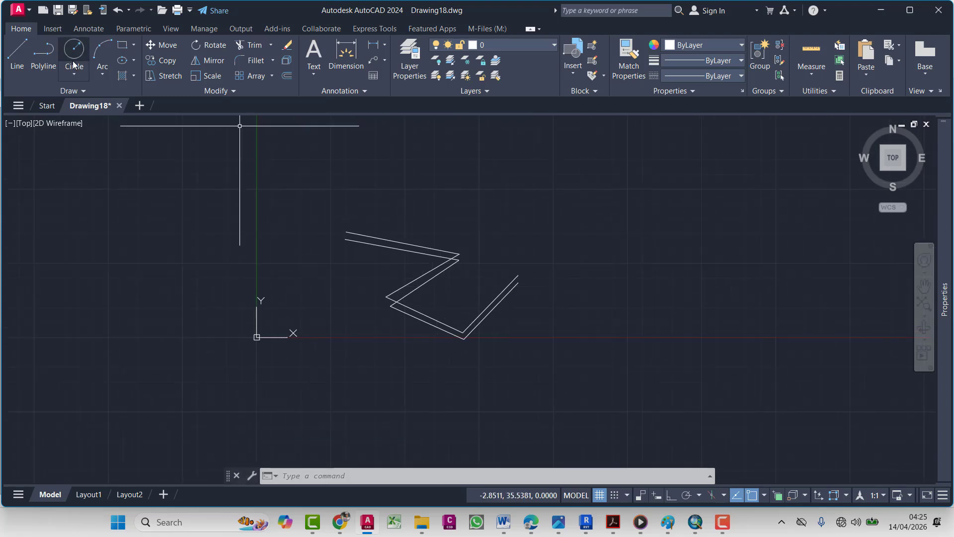
{"action": "left_click", "coordinate": [41, 55]}
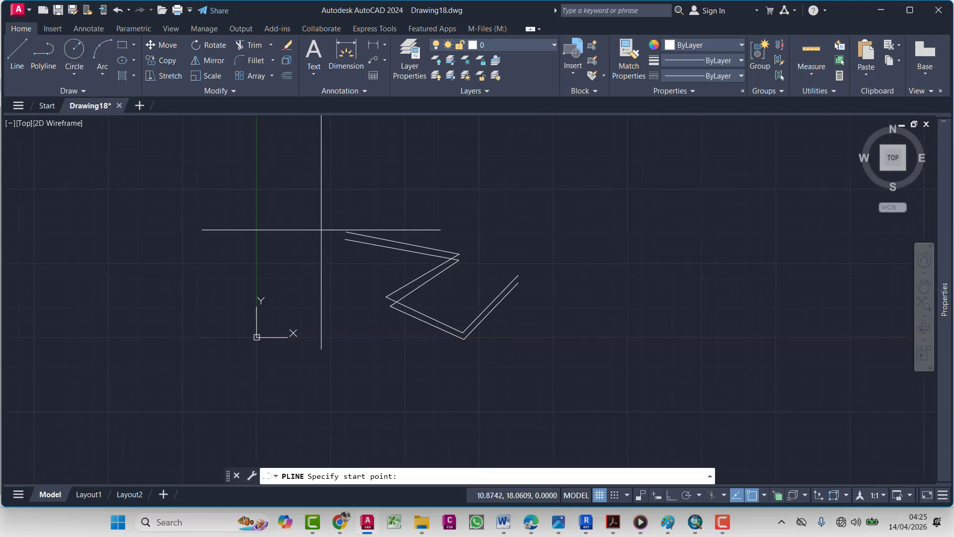
{"action": "middle_click_drag", "start_coordinate": [448, 206], "coordinate": [479, 128]}
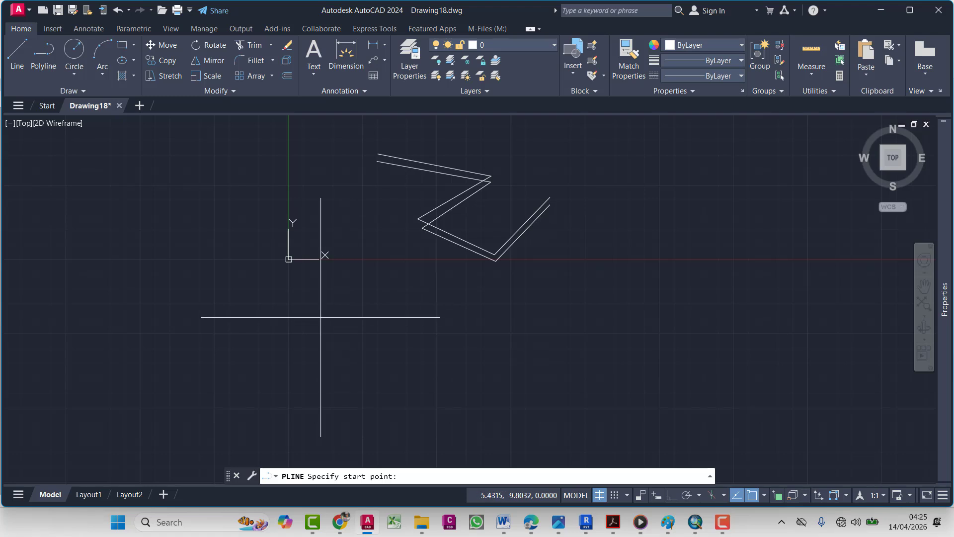
{"action": "left_click", "coordinate": [302, 312]}
{"action": "left_click", "coordinate": [450, 332]}
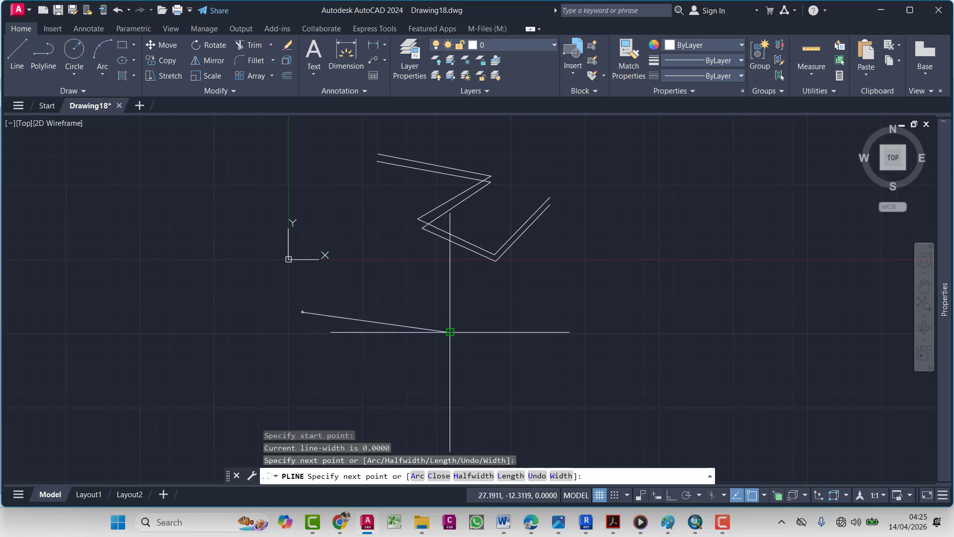
{"action": "left_click", "coordinate": [341, 397]}
{"action": "middle_click_drag", "start_coordinate": [397, 404], "coordinate": [342, 368]}
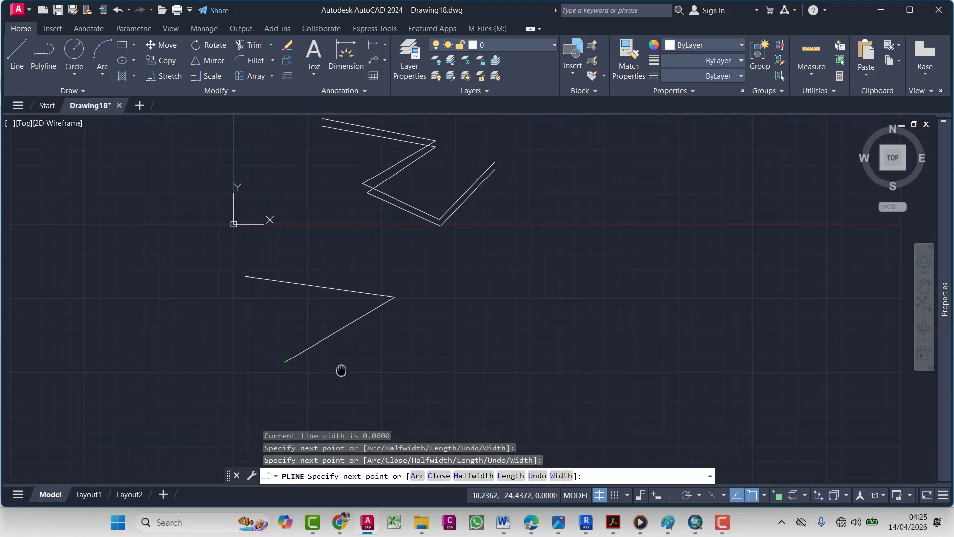
{"action": "left_click", "coordinate": [408, 398]}
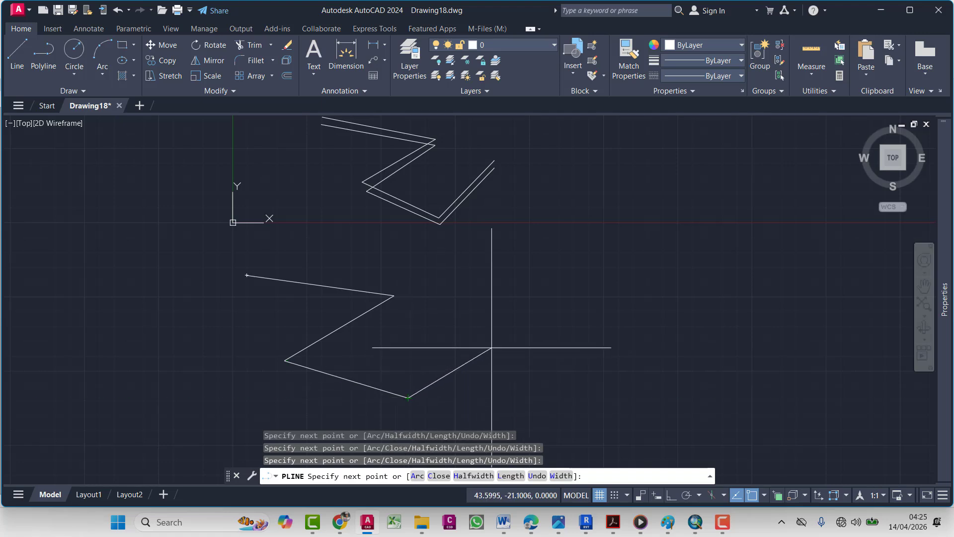
{"action": "left_click", "coordinate": [504, 336]}
{"action": "key", "text": "Escape"}
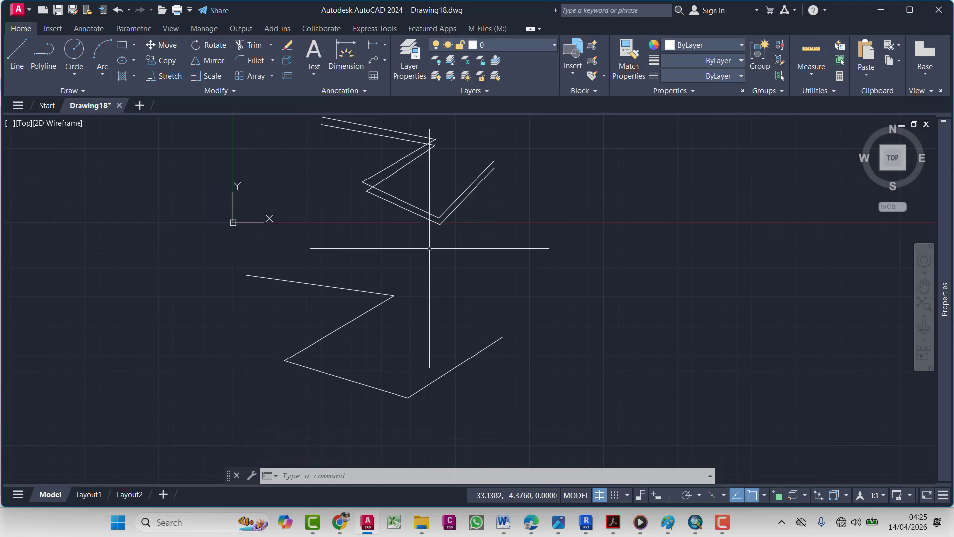
Pick three segments of the upper line zigzag one by one to examine them as separate objects, and clear the selection
{"action": "middle_click_drag", "start_coordinate": [394, 173], "coordinate": [402, 225]}
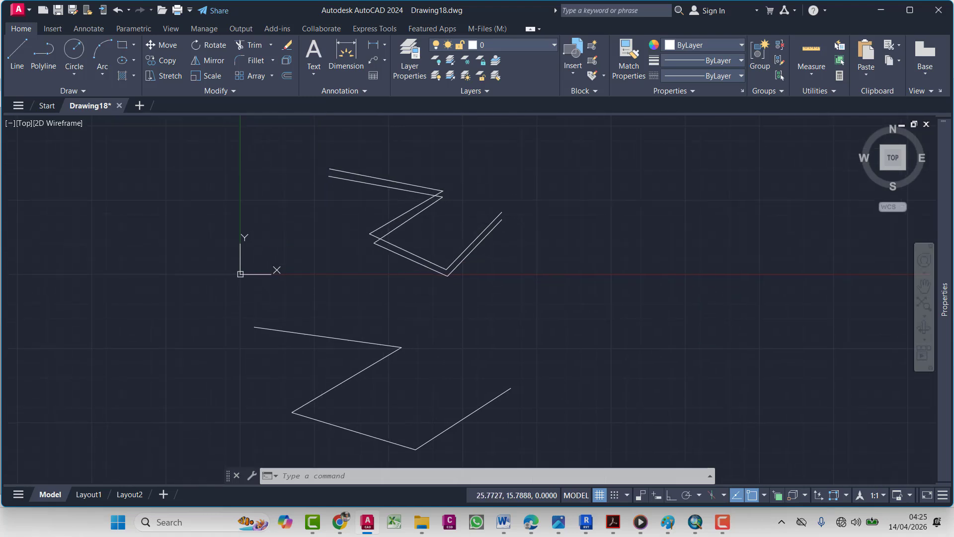
{"action": "left_click", "coordinate": [393, 181]}
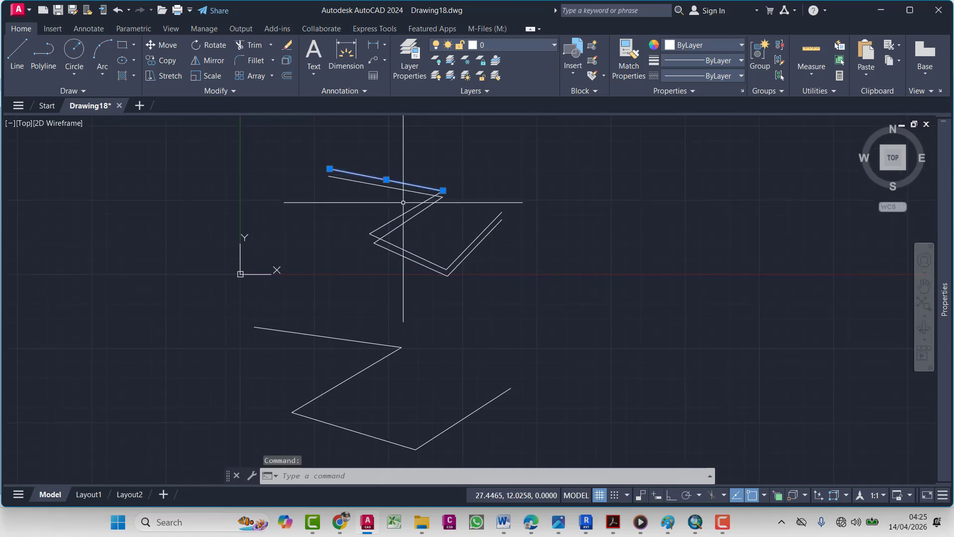
{"action": "left_click", "coordinate": [406, 212]}
{"action": "left_click", "coordinate": [412, 255]}
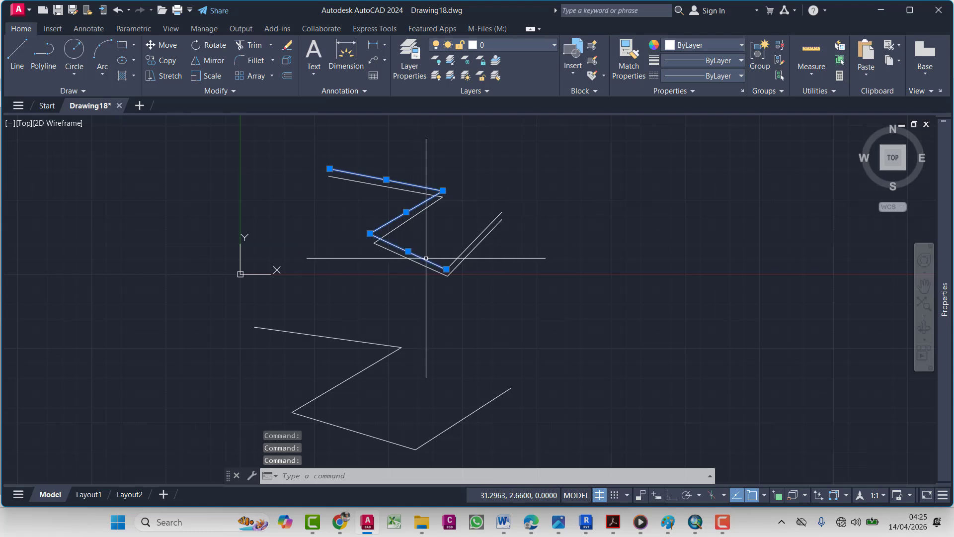
{"action": "key", "text": "Escape"}
{"action": "middle_click_drag", "start_coordinate": [420, 292], "coordinate": [431, 258]}
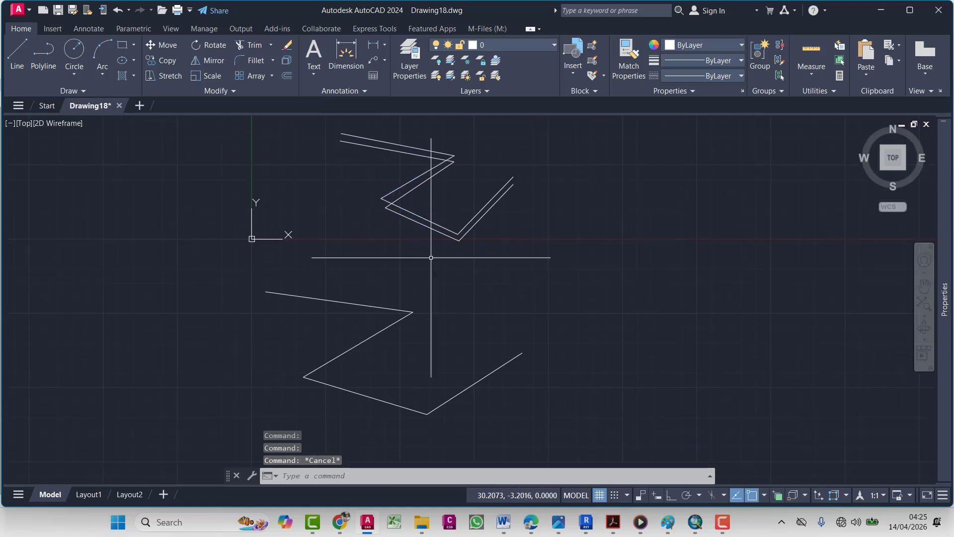
Compare selecting the whole polyline zigzag with selecting a single segment of the line zigzag, and clear the selections
{"action": "left_click", "coordinate": [462, 391]}
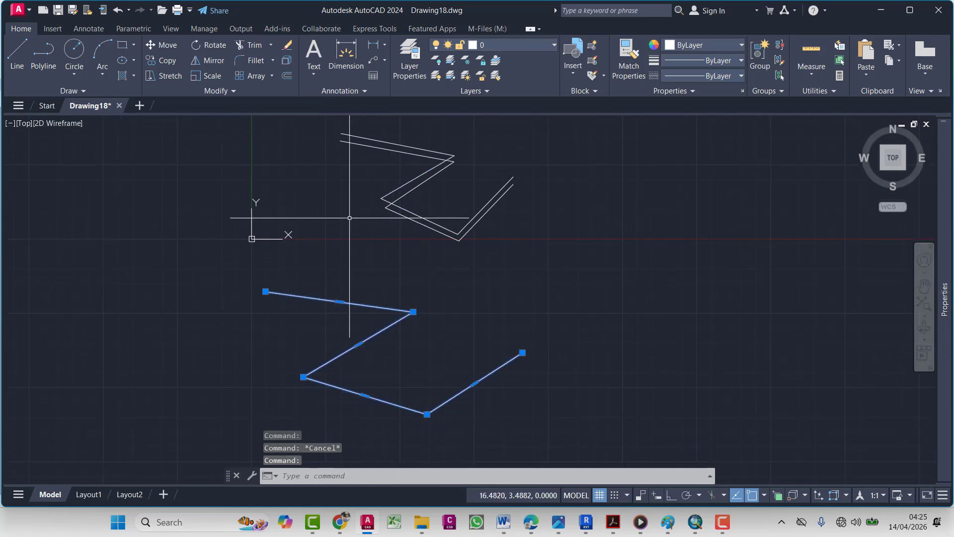
{"action": "key", "text": "Escape"}
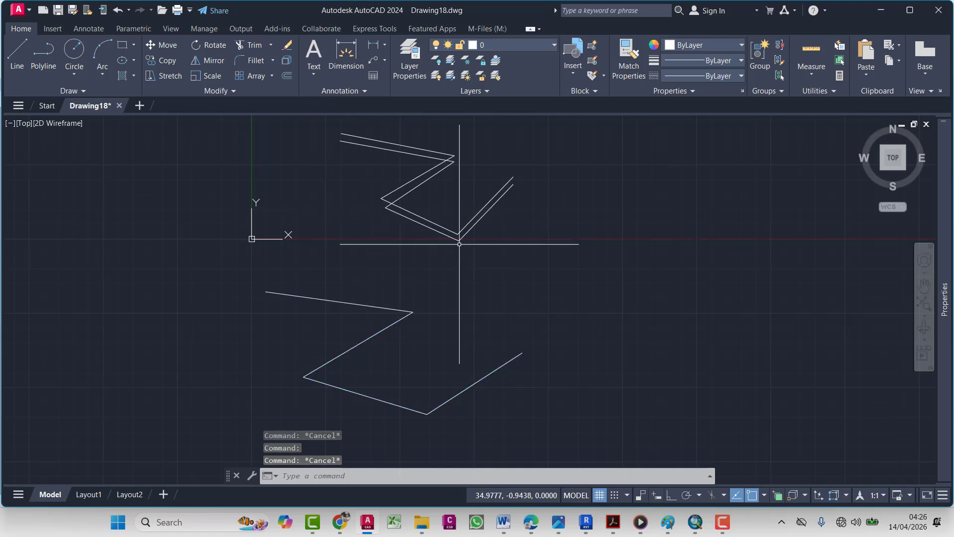
{"action": "left_click", "coordinate": [415, 222]}
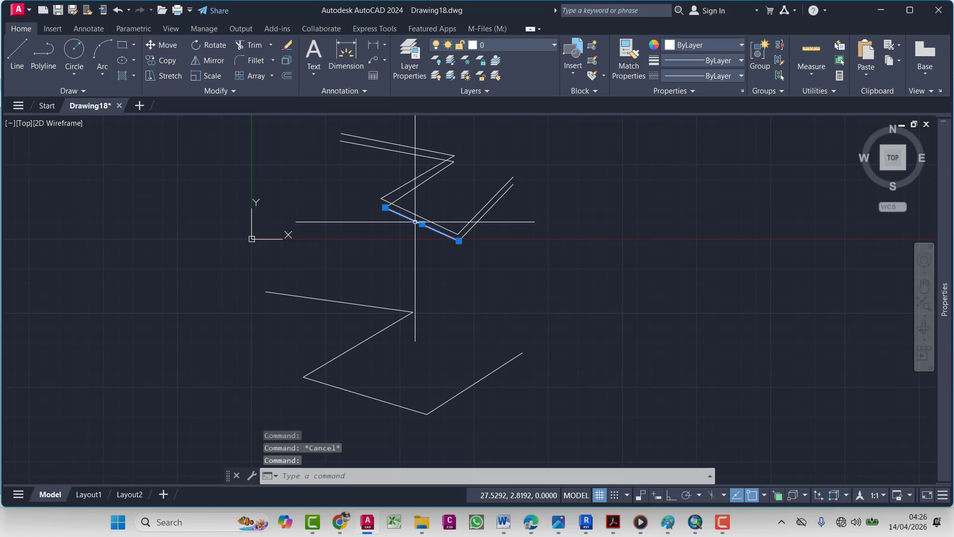
{"action": "key", "text": "Escape"}
{"action": "middle_click_drag", "start_coordinate": [490, 353], "coordinate": [511, 320]}
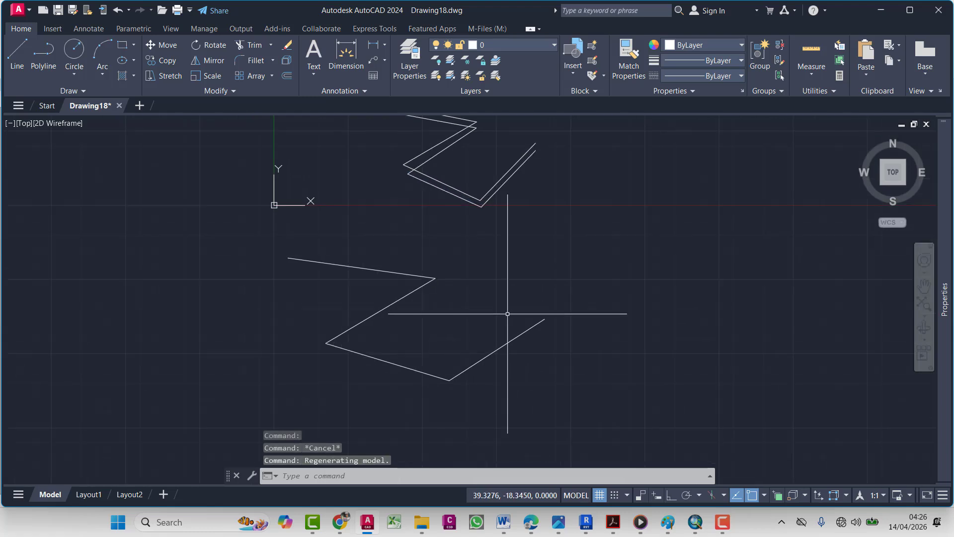
{"action": "left_click", "coordinate": [507, 341]}
{"action": "left_click", "coordinate": [501, 348]}
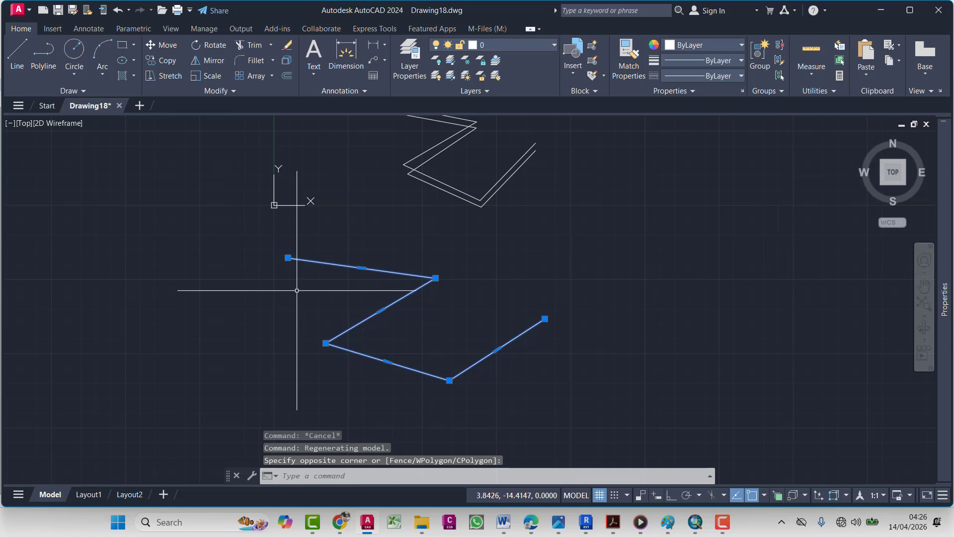
{"action": "key", "text": "Escape"}
{"action": "key", "text": "Escape"}
Draw a second four-segment polyline closely following the first polyline zigzag, starting Polyline with its command alias PL
{"action": "type", "text": "pl"}
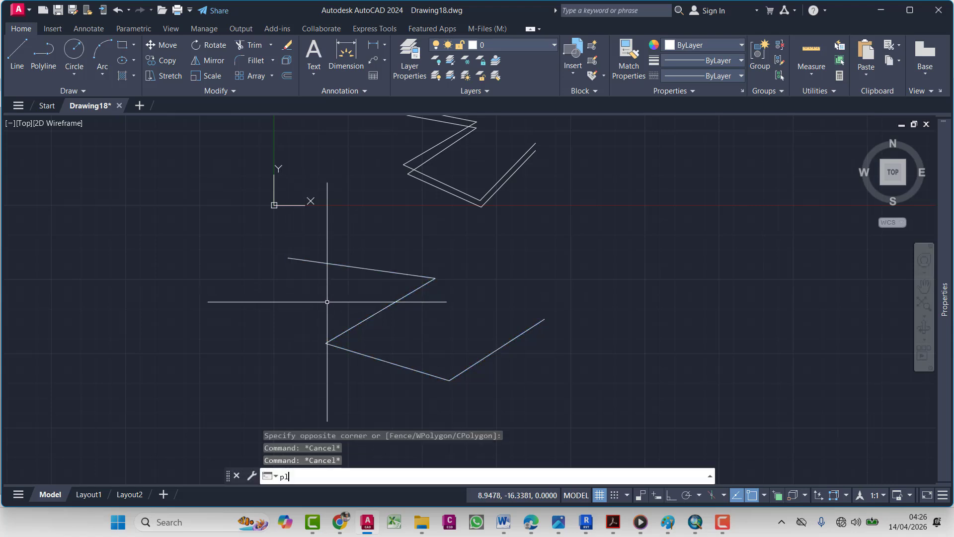
{"action": "key", "text": "Return"}
{"action": "left_click", "coordinate": [289, 246]}
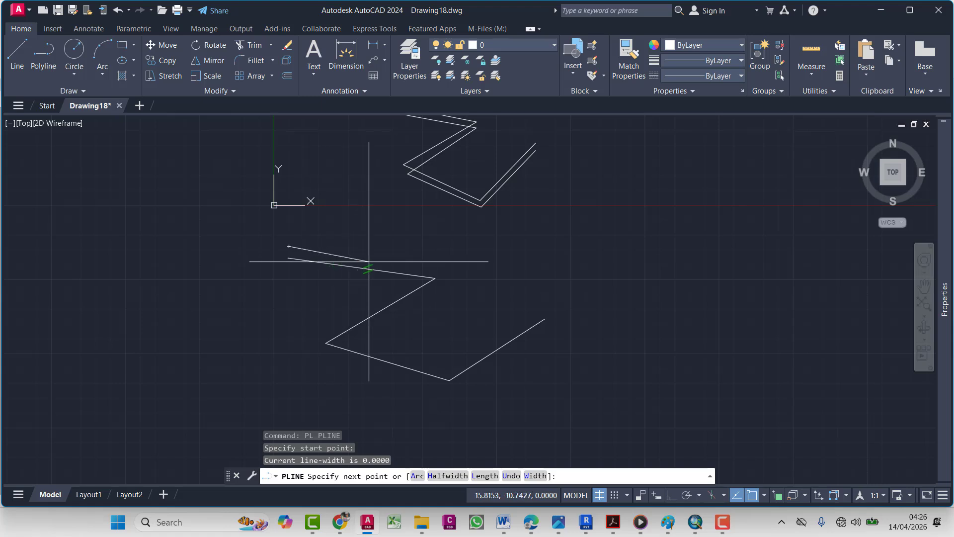
{"action": "left_click", "coordinate": [441, 271]}
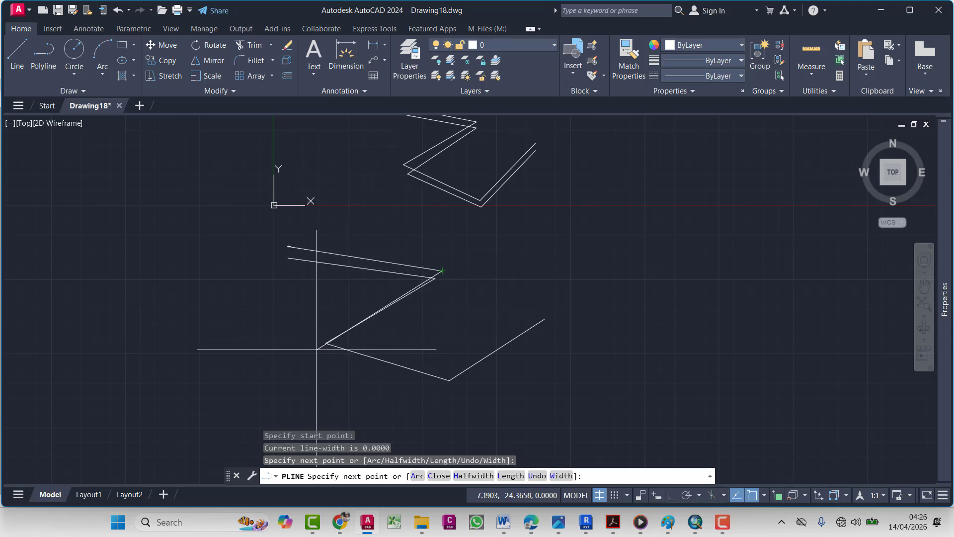
{"action": "left_click", "coordinate": [324, 354]}
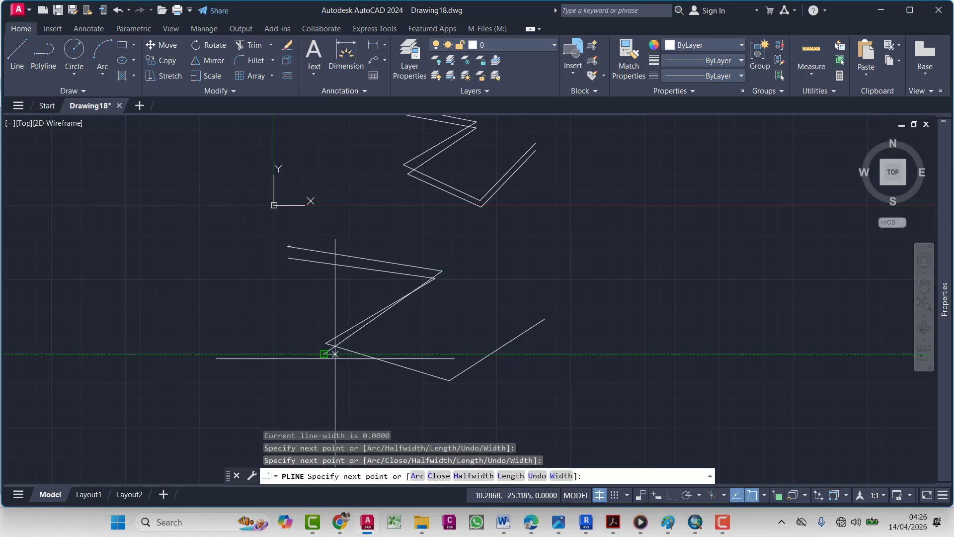
{"action": "left_click", "coordinate": [435, 390]}
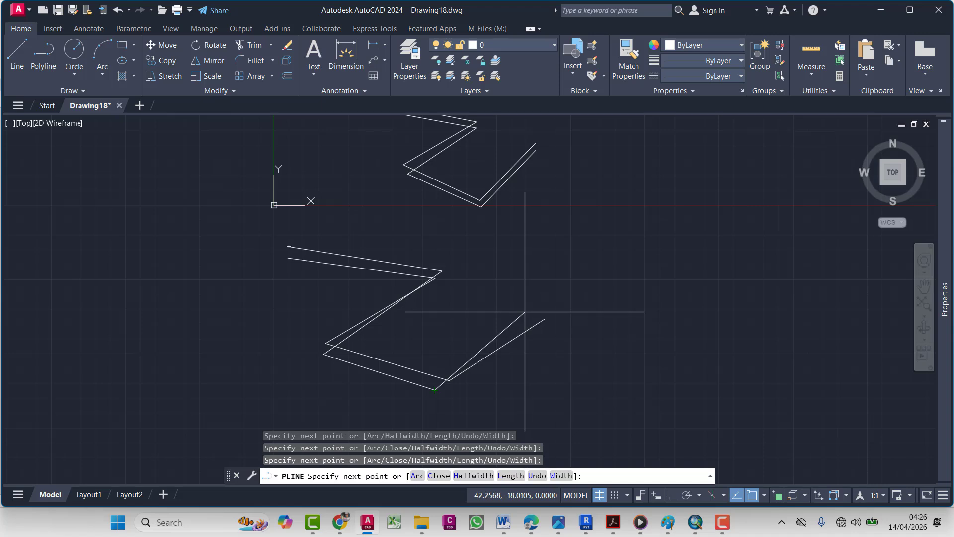
{"action": "key", "text": "Escape"}
Select the second polyline zigzag to examine it as one object, and clear the selection
{"action": "left_click", "coordinate": [497, 334]}
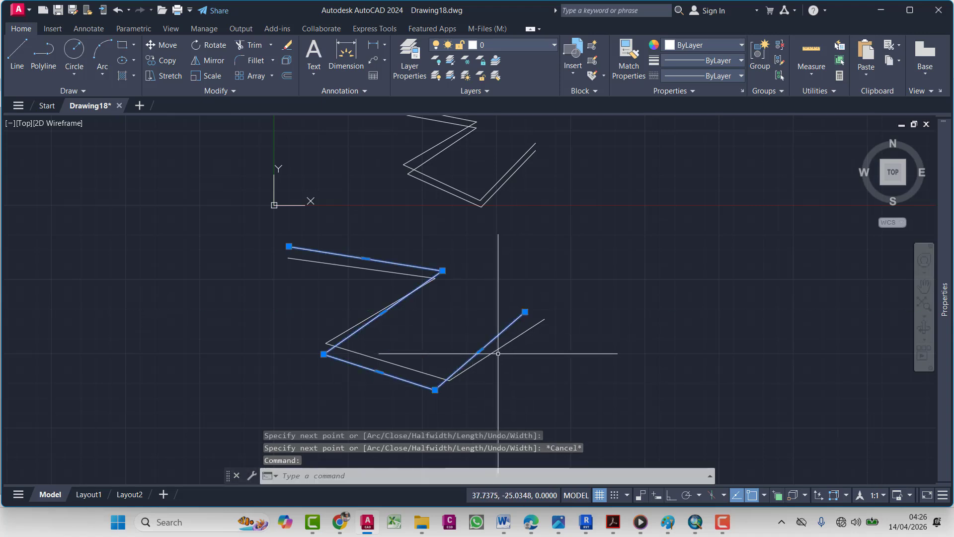
{"action": "middle_click_drag", "start_coordinate": [441, 233], "coordinate": [409, 281]}
{"action": "scroll", "coordinate": [422, 281], "scroll_direction": "down", "scroll_amount": 3}
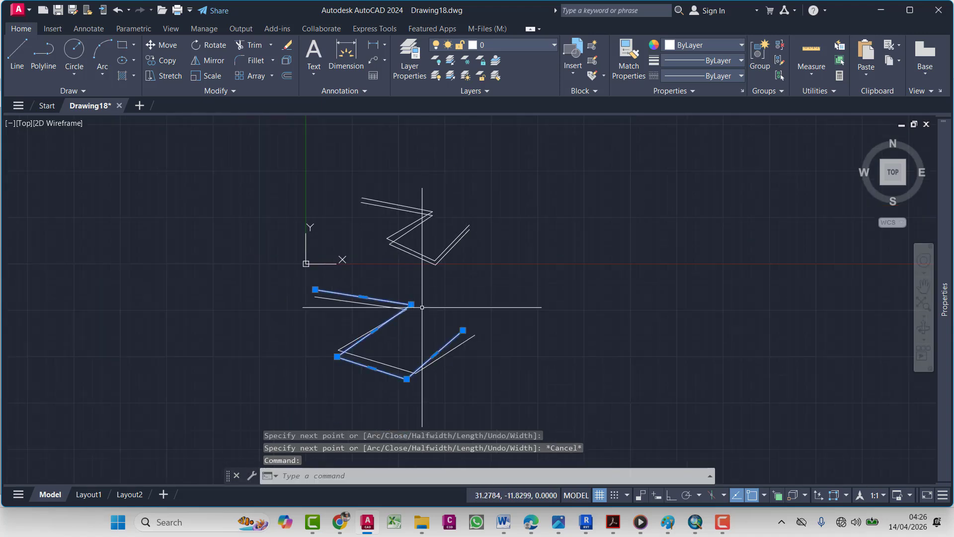
{"action": "key", "text": "Escape"}
{"action": "key", "text": "Escape"}
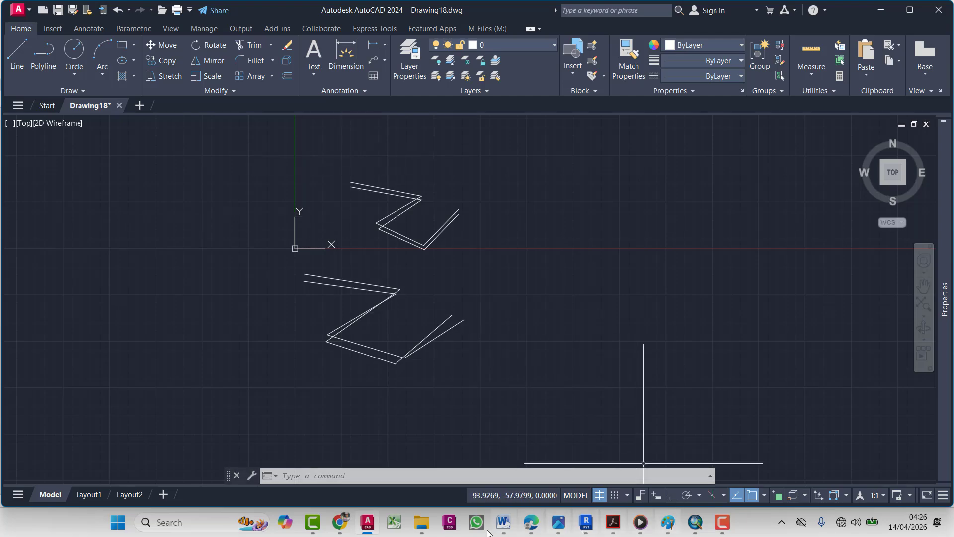
Switch to Word to check the Lecture 1 skills in the AutoCAD Student Progress Checklist, and return to AutoCAD
{"action": "left_click", "coordinate": [506, 527]}
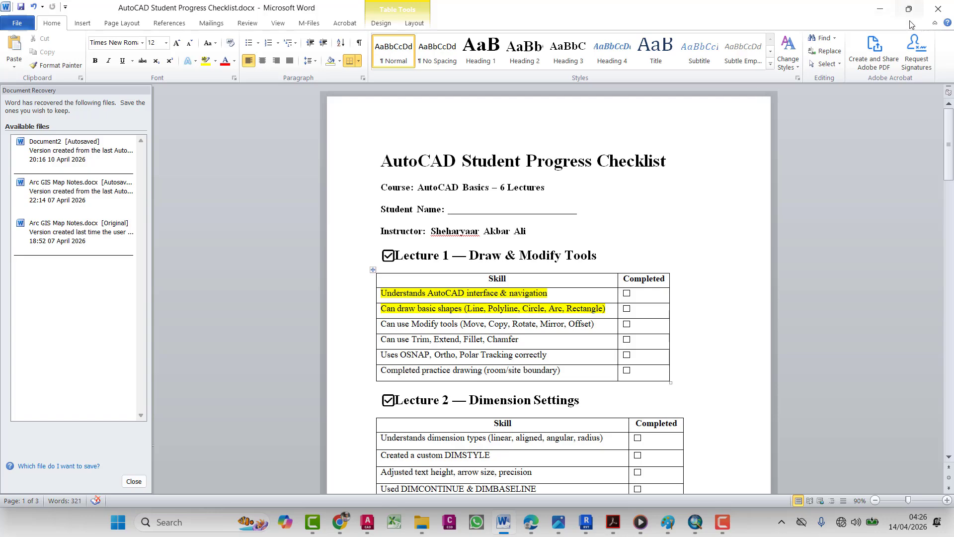
{"action": "left_click", "coordinate": [880, 8]}
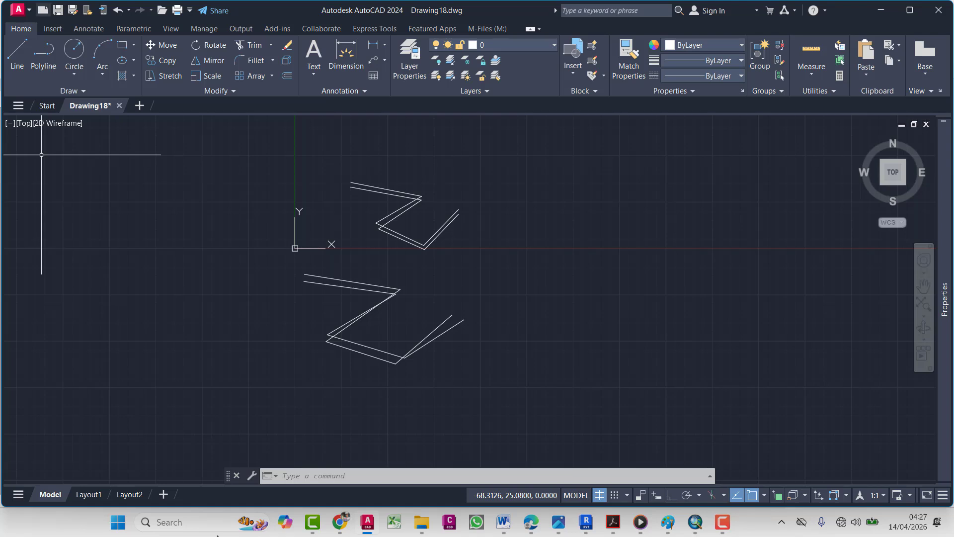
{"action": "key", "text": "Escape"}
{"action": "key", "text": "Escape"}
{"action": "key", "text": "Escape"}
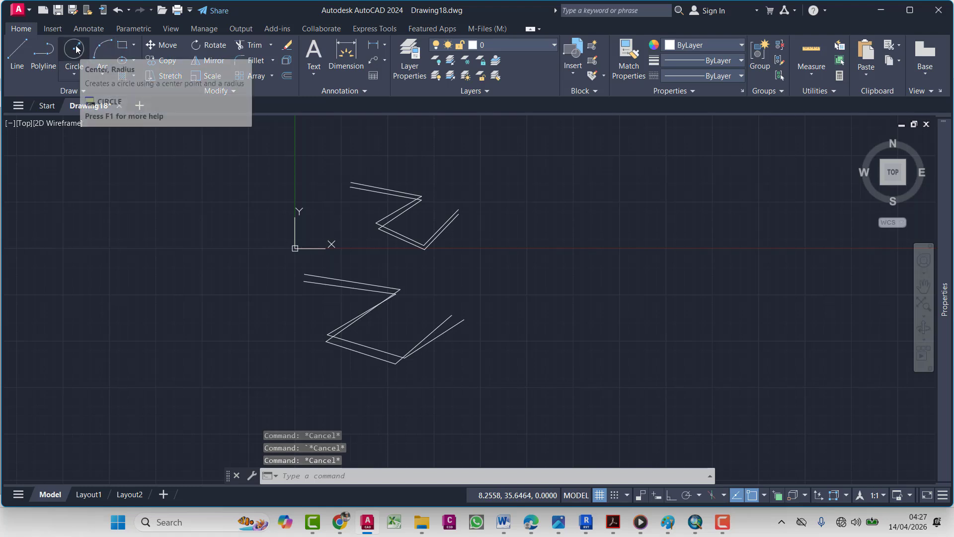
Show the available circle construction methods, such as Center, Diameter and Tan, Tan, Radius, and close the list
{"action": "left_click", "coordinate": [75, 77]}
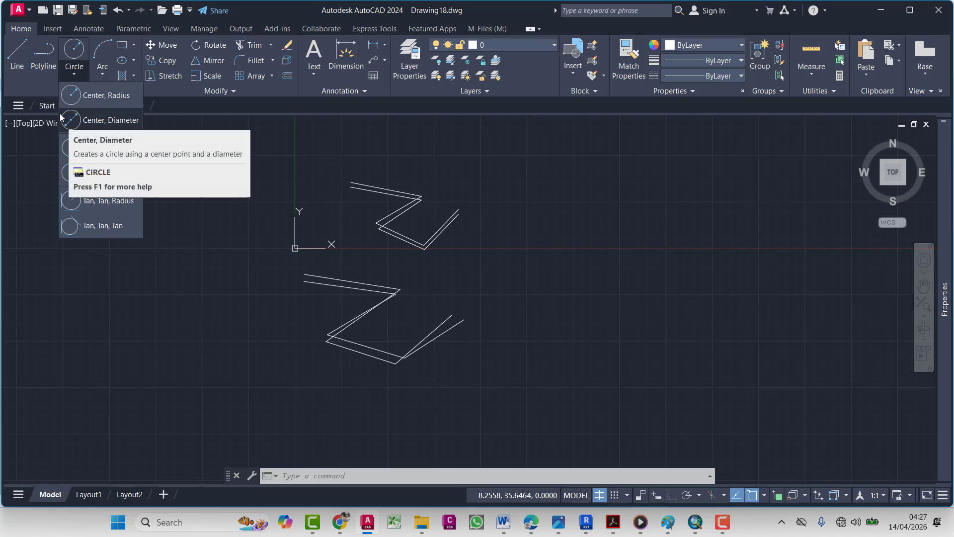
{"action": "key", "text": "Escape"}
{"action": "key", "text": "Escape"}
{"action": "key", "text": "Escape"}
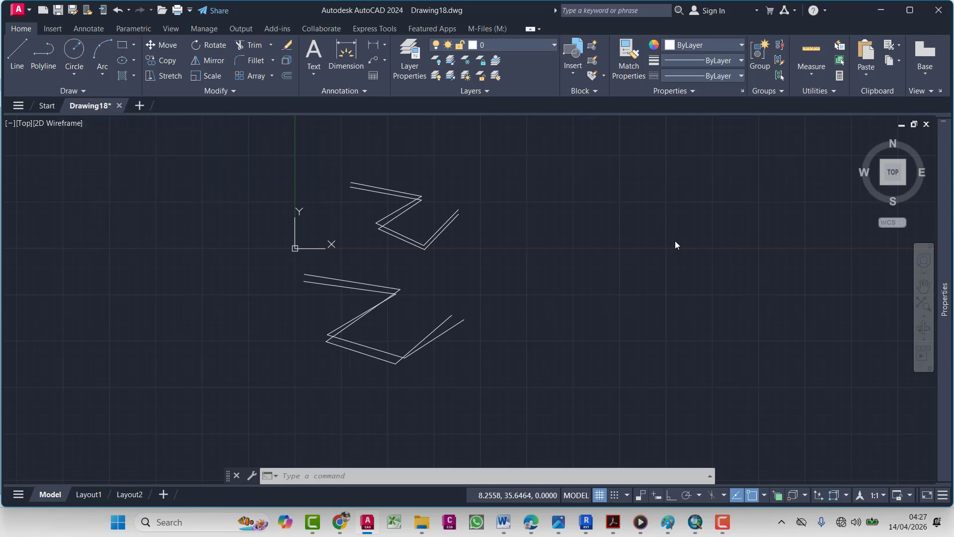
Draw a circle through three points with the Circle command's 3P option in the empty area beside the zigzags
{"action": "left_click", "coordinate": [76, 58]}
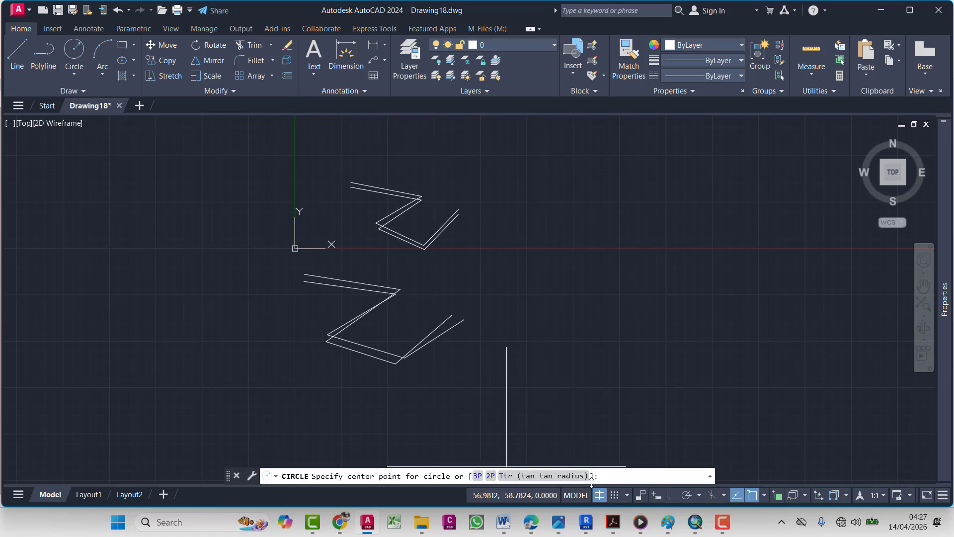
{"action": "left_click", "coordinate": [478, 476]}
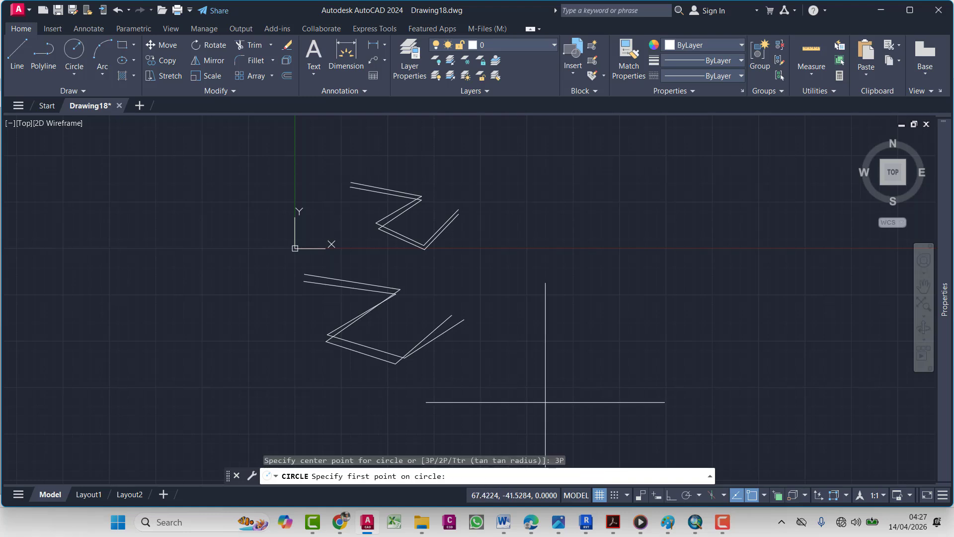
{"action": "left_click", "coordinate": [582, 239]}
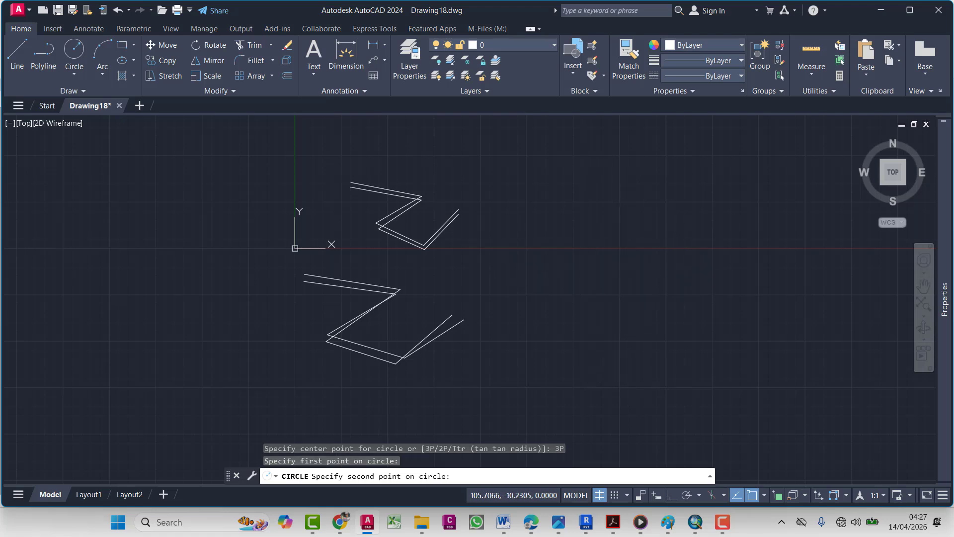
{"action": "left_click", "coordinate": [688, 284]}
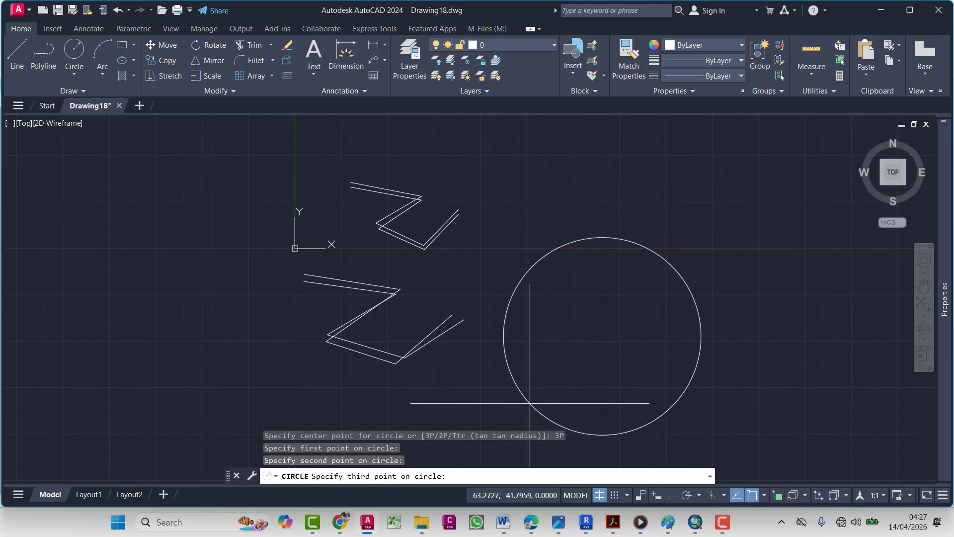
{"action": "left_click", "coordinate": [530, 403]}
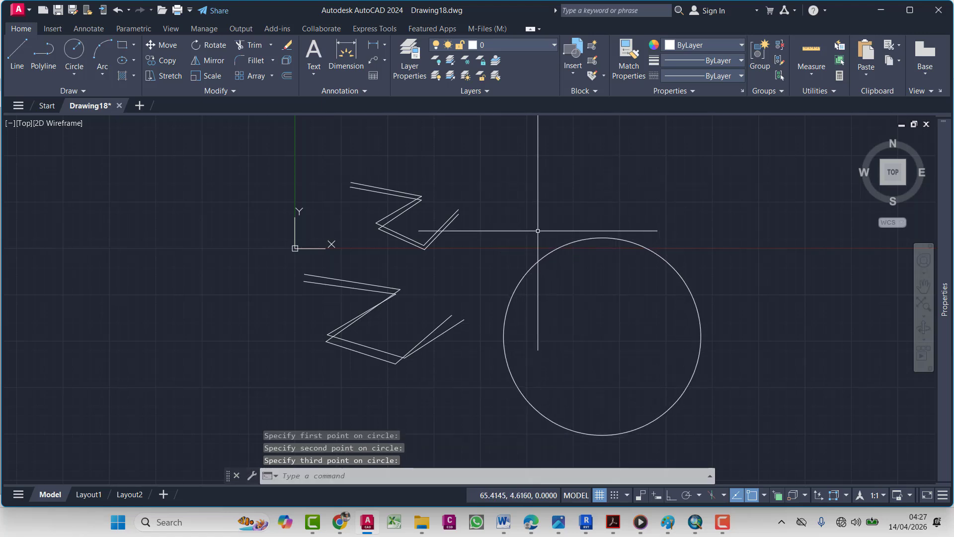
Select the three-point circle with a crossing window and erase it
{"action": "left_click", "coordinate": [652, 213]}
{"action": "left_click", "coordinate": [603, 330]}
{"action": "middle_click_drag", "start_coordinate": [582, 362], "coordinate": [574, 335]}
{"action": "key", "text": "Delete"}
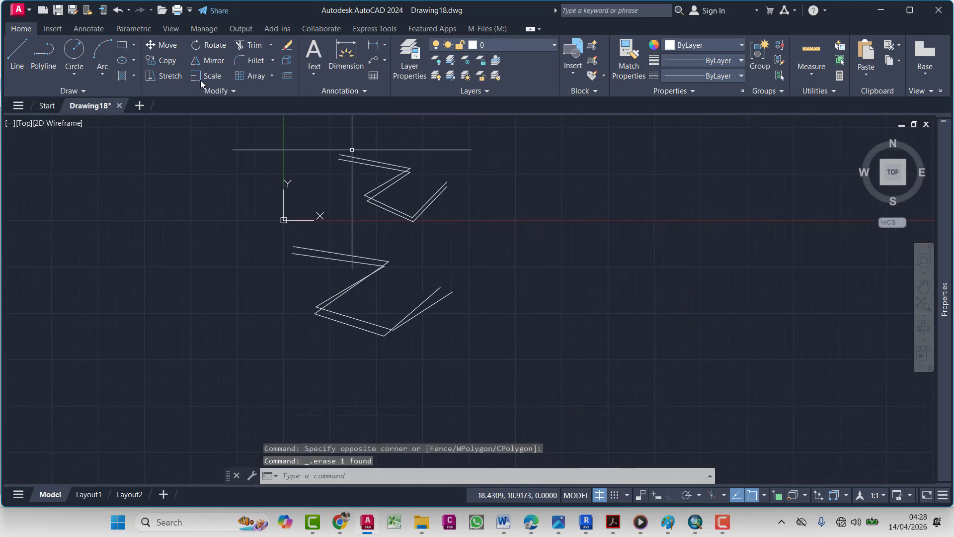
Draw a circle from two diameter endpoints with the Circle command's 2P option in the empty area beside the zigzags
{"action": "left_click", "coordinate": [73, 54]}
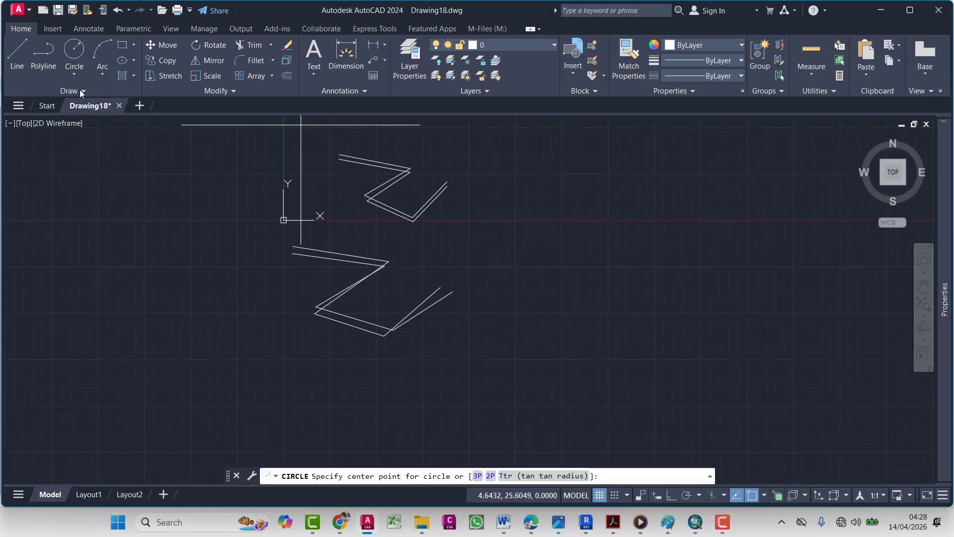
{"action": "left_click", "coordinate": [493, 476]}
{"action": "left_click", "coordinate": [549, 266]}
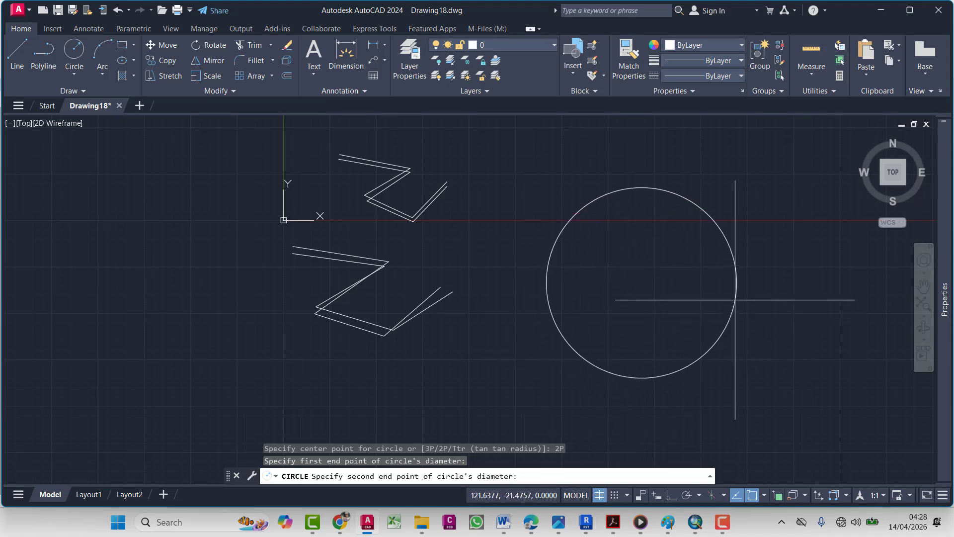
{"action": "left_click", "coordinate": [645, 198]}
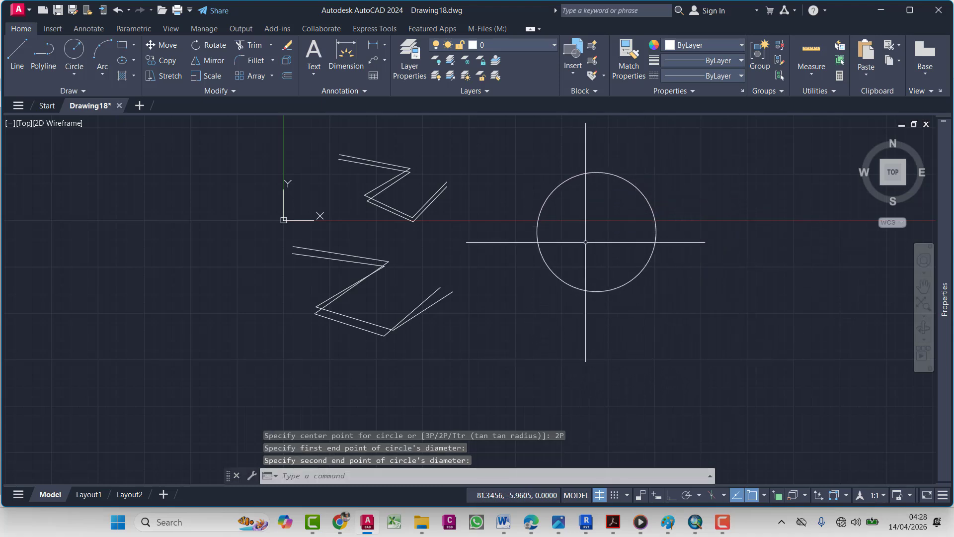
{"action": "key", "text": "Escape"}
{"action": "key", "text": "Escape"}
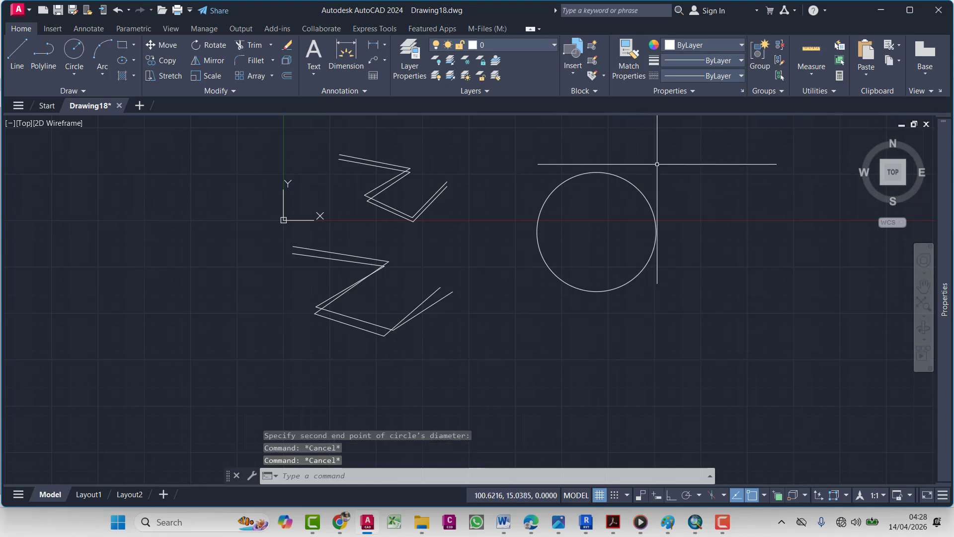
Dismiss the Autodesk pop-up window and draw a circle about 35 units in diameter with the CIRCLE command's 3P option, below the two-point circle
{"action": "middle_click_drag", "start_coordinate": [601, 319], "coordinate": [561, 302]}
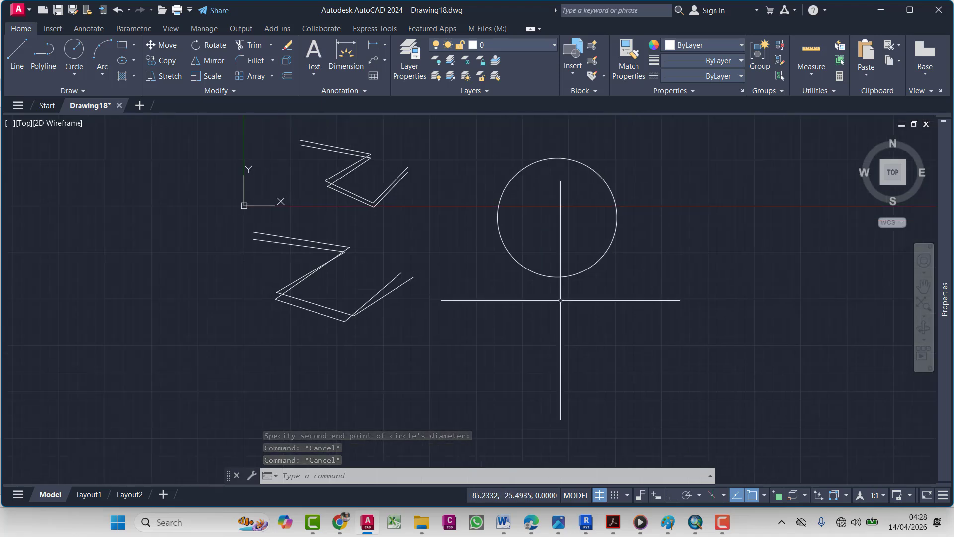
{"action": "type", "text": "c"}
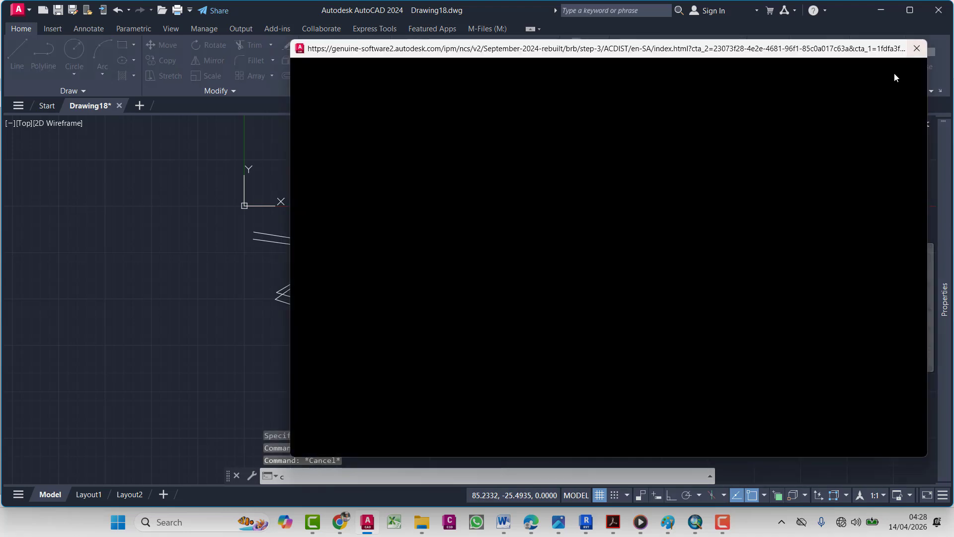
{"action": "left_click", "coordinate": [917, 48]}
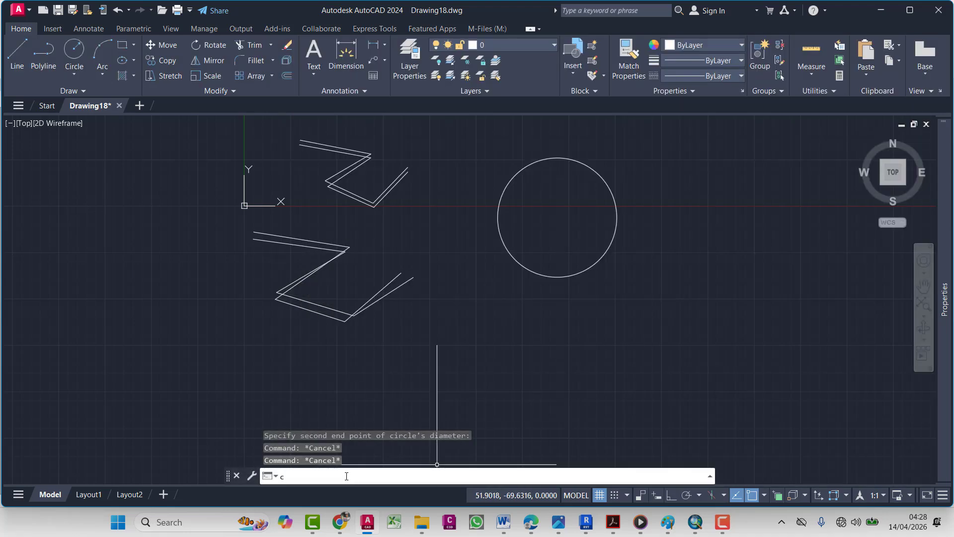
{"action": "type", "text": "ir"}
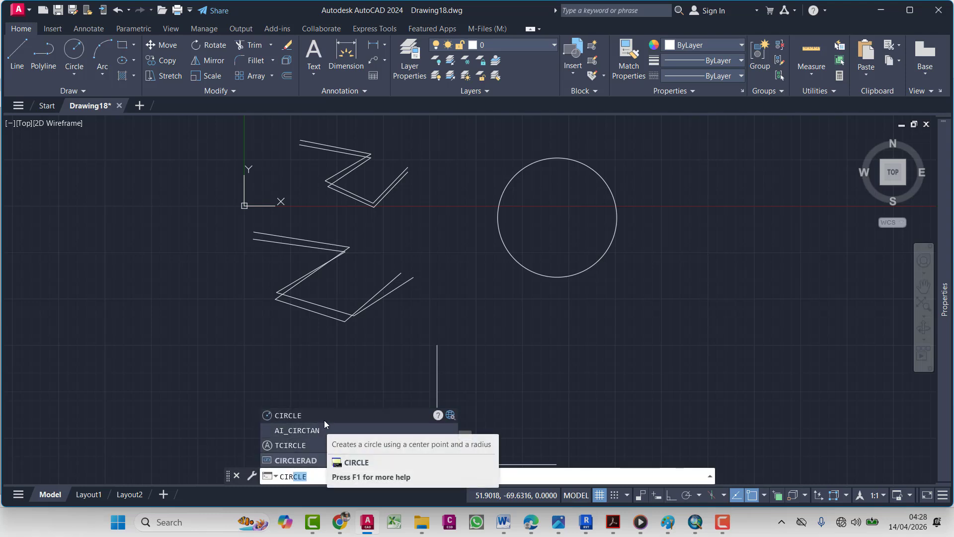
{"action": "left_click", "coordinate": [280, 417]}
{"action": "middle_click_drag", "start_coordinate": [644, 379], "coordinate": [617, 364]}
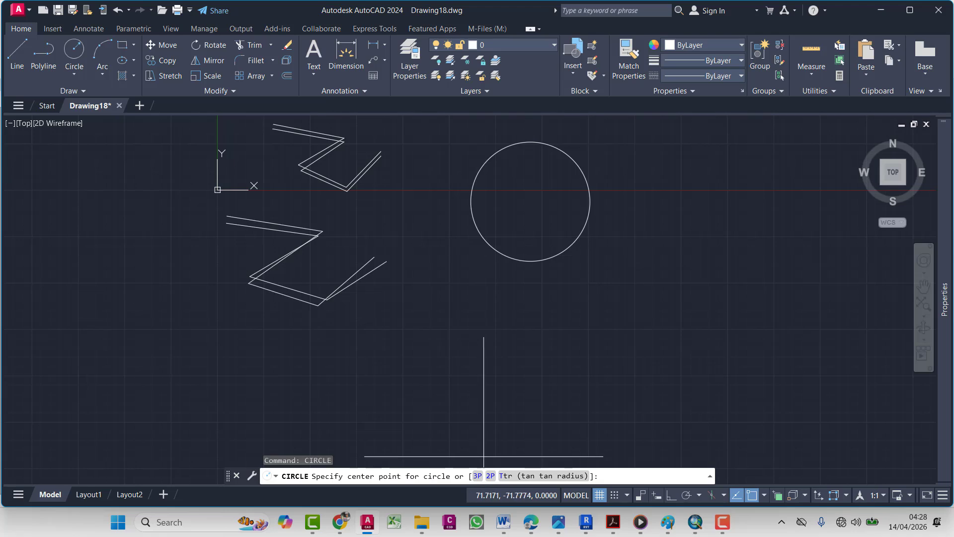
{"action": "key", "text": "Return"}
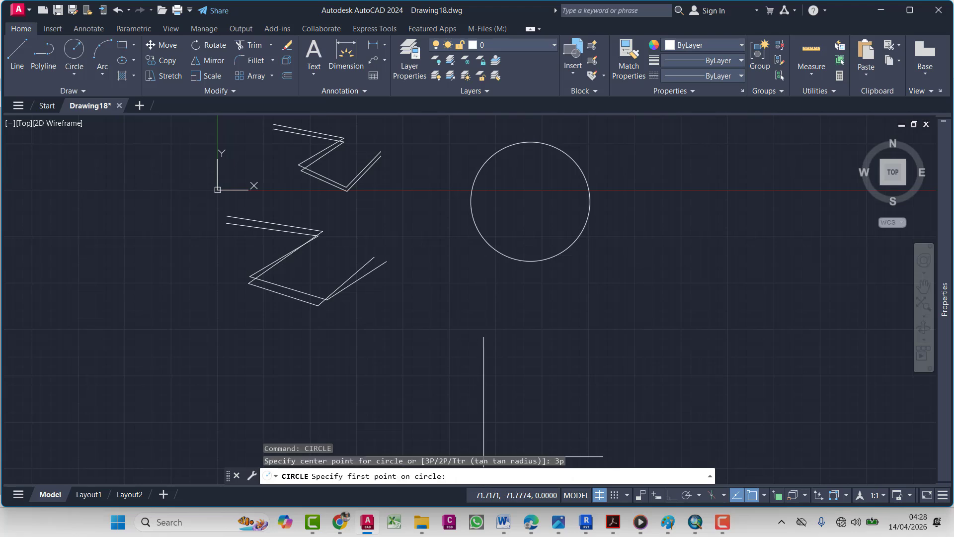
{"action": "left_click", "coordinate": [587, 312]}
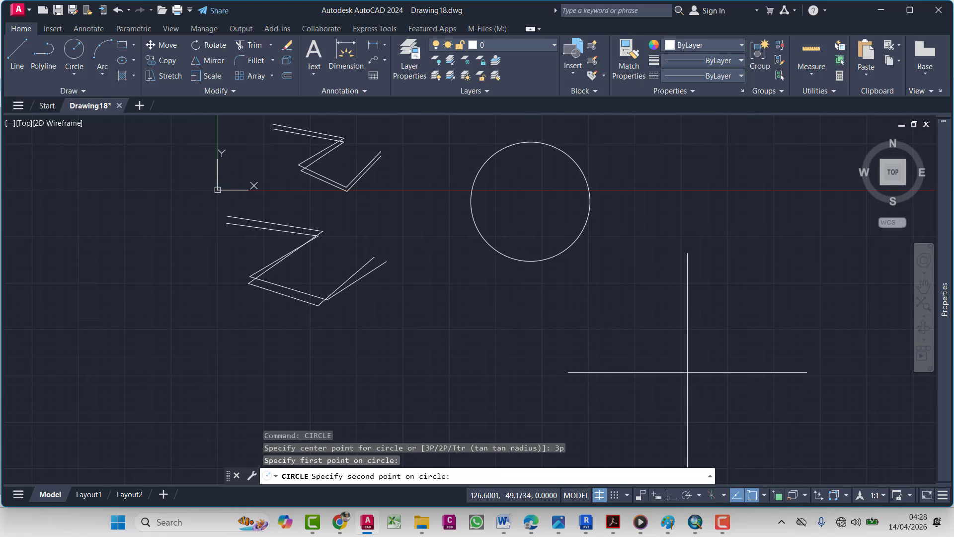
{"action": "left_click", "coordinate": [686, 367]}
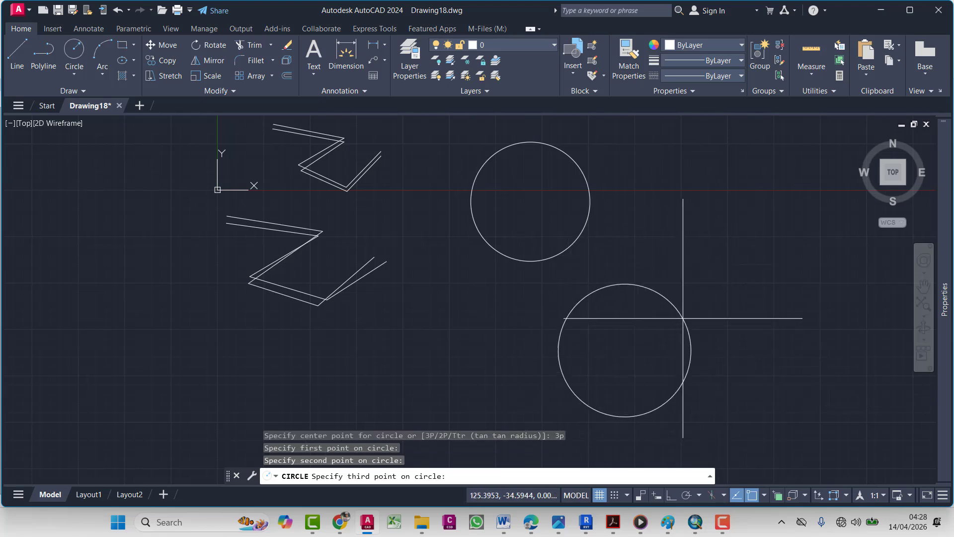
{"action": "left_click", "coordinate": [684, 316]}
{"action": "key", "text": "Escape"}
{"action": "key", "text": "Escape"}
{"action": "left_click", "coordinate": [704, 256]}
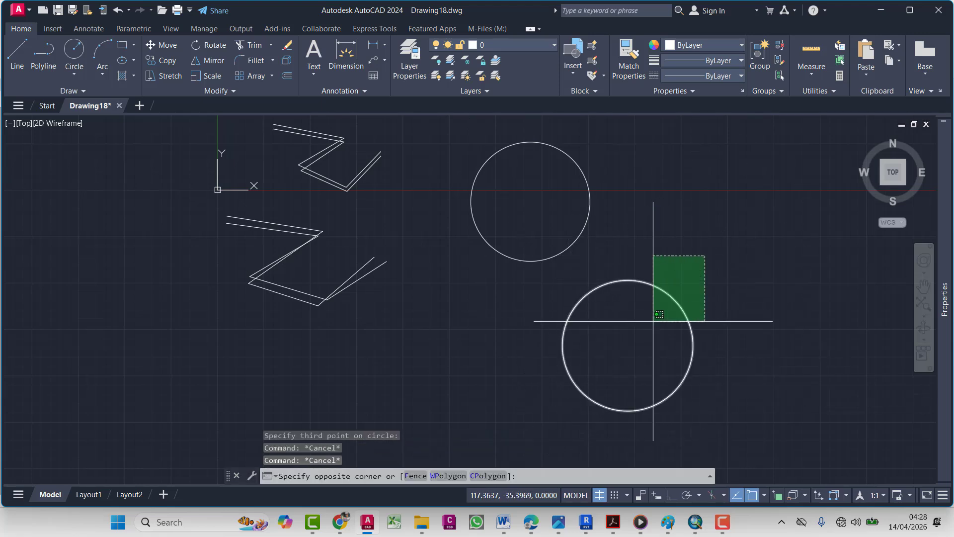
{"action": "key", "text": "Escape"}
{"action": "middle_click_drag", "start_coordinate": [507, 322], "coordinate": [567, 325]}
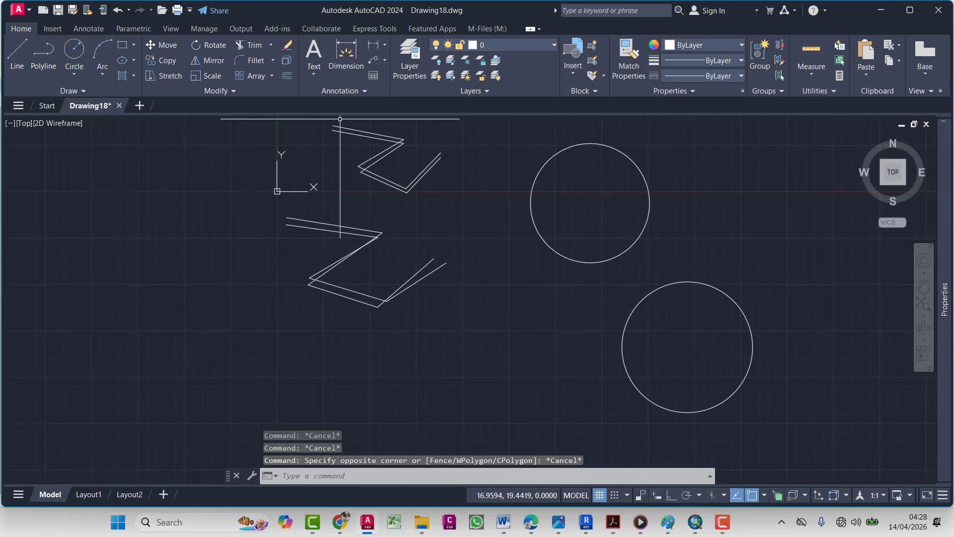
{"action": "left_click", "coordinate": [77, 75]}
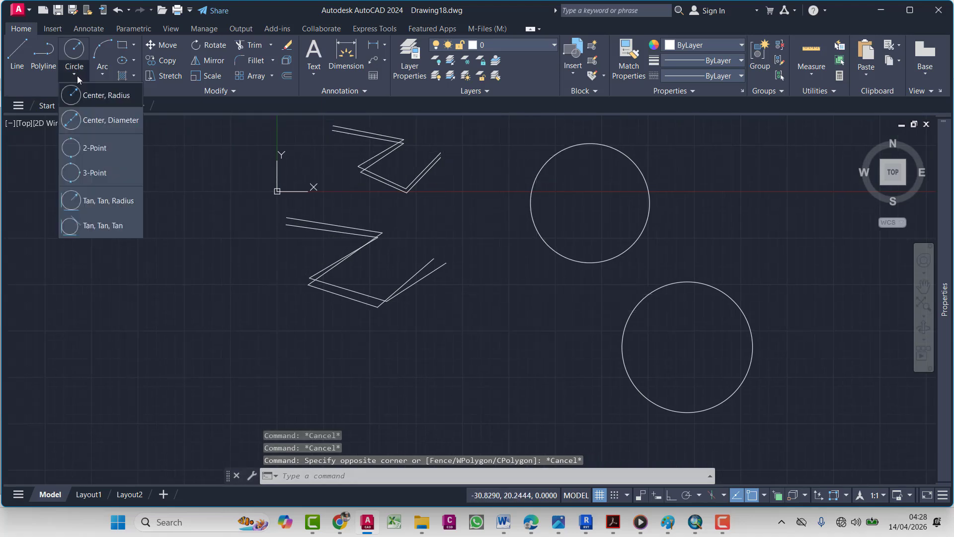
{"action": "left_click", "coordinate": [100, 121]}
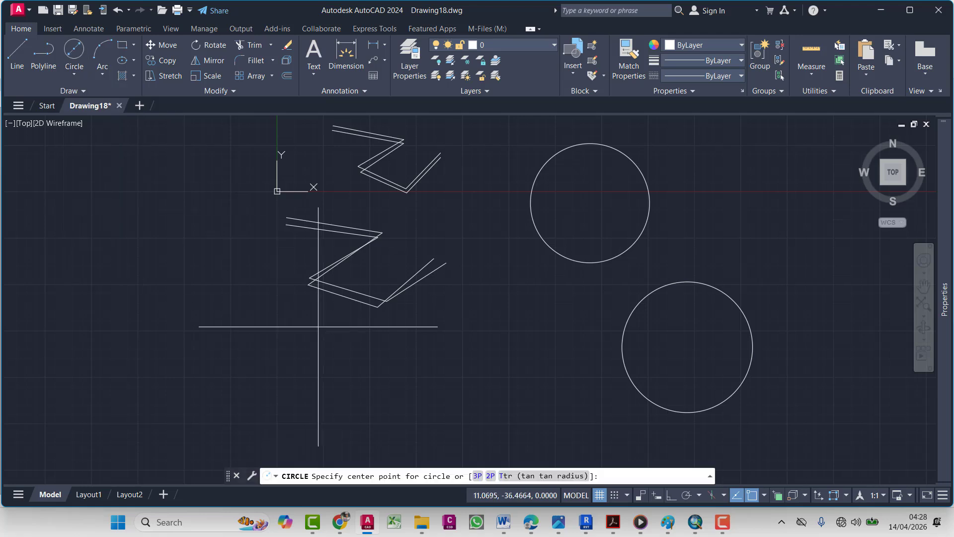
{"action": "middle_click_drag", "start_coordinate": [309, 326], "coordinate": [296, 313]}
{"action": "key", "text": "Escape"}
{"action": "left_click", "coordinate": [73, 73]}
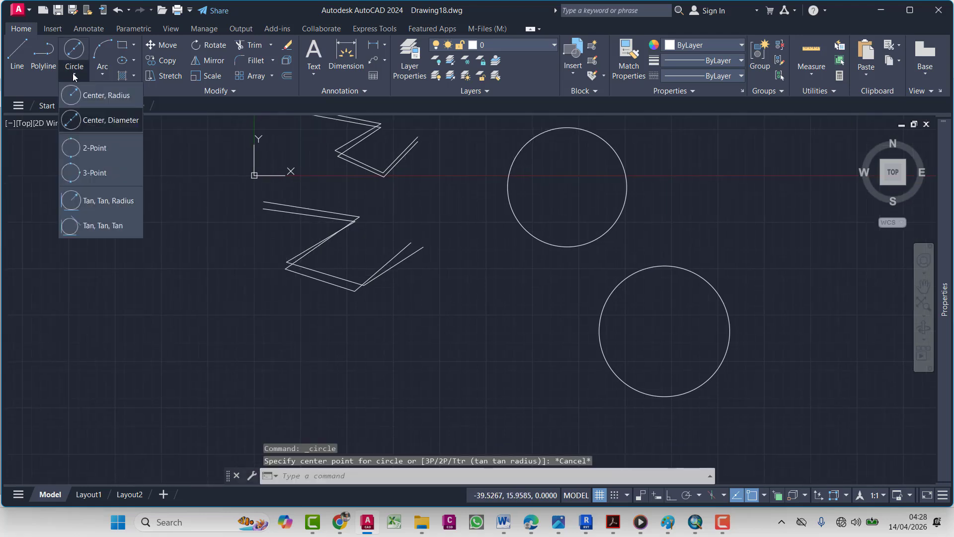
{"action": "left_click", "coordinate": [74, 73]}
{"action": "left_click", "coordinate": [74, 72]}
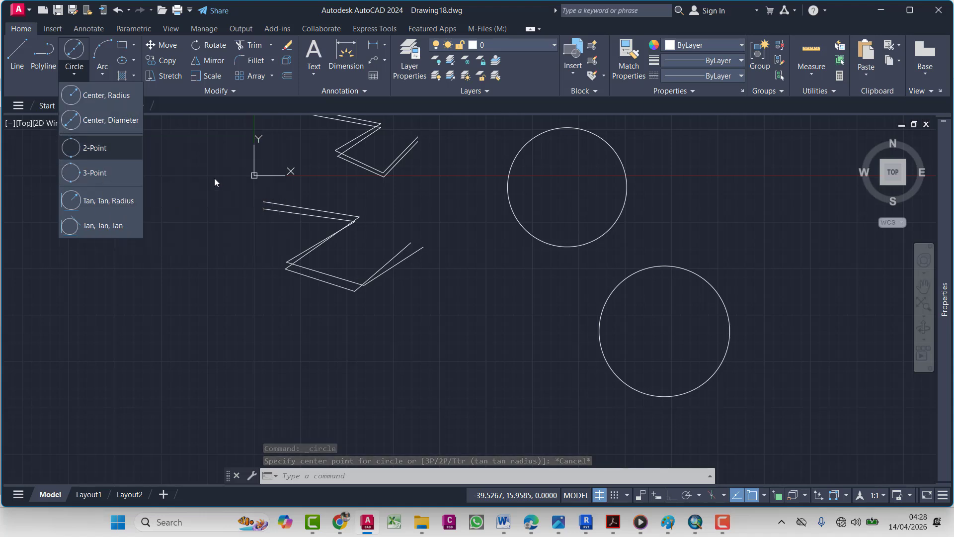
{"action": "key", "text": "Escape"}
Select the lower three-point circle, examine its diameter among its geometry properties, and clear the selection
{"action": "middle_click_drag", "start_coordinate": [413, 284], "coordinate": [343, 264]}
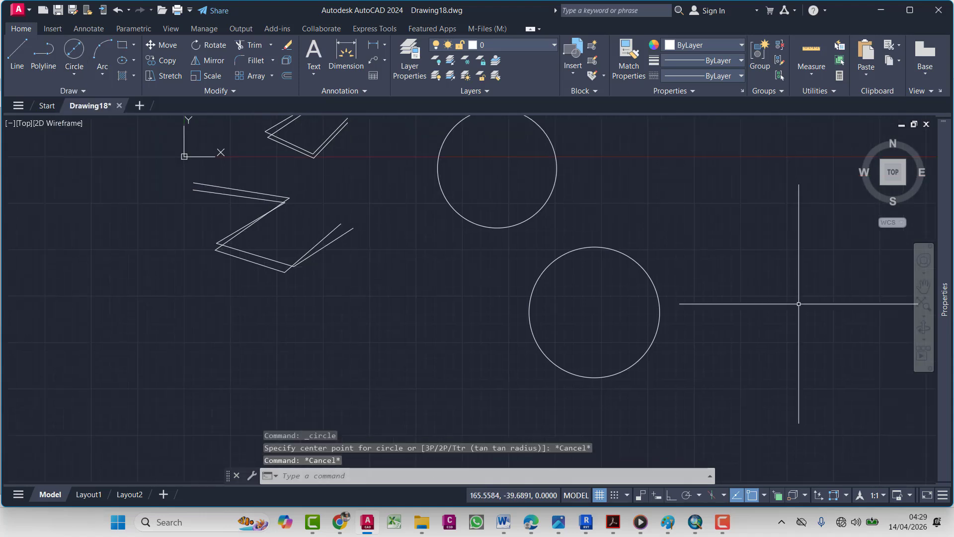
{"action": "left_click", "coordinate": [630, 257]}
{"action": "left_click", "coordinate": [603, 252]}
{"action": "middle_click_drag", "start_coordinate": [616, 311], "coordinate": [582, 291]}
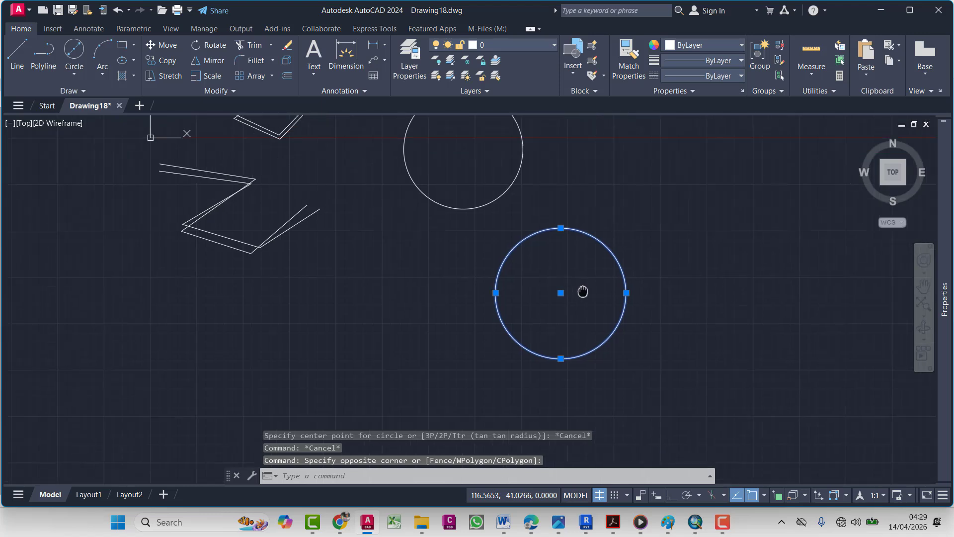
{"action": "mouse_move", "coordinate": [946, 329]}
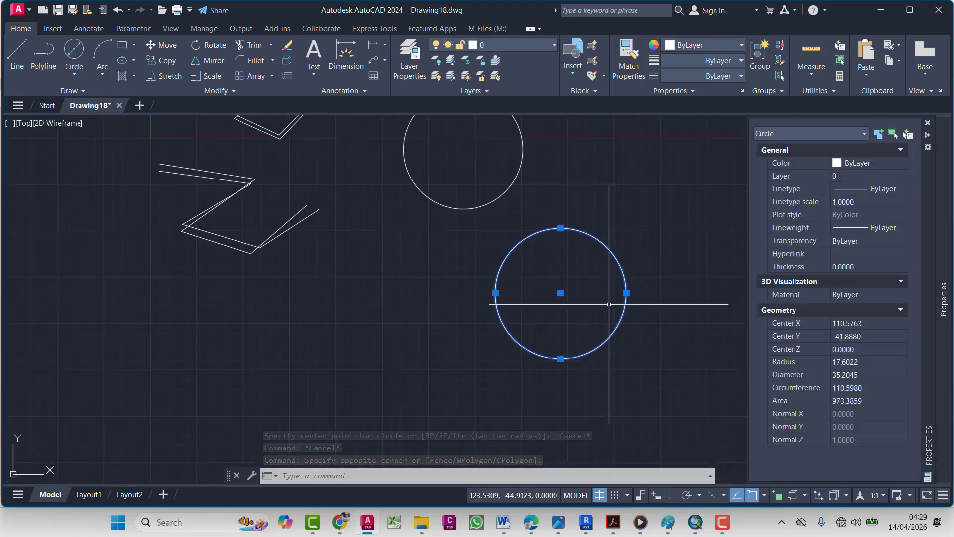
{"action": "left_click", "coordinate": [865, 376]}
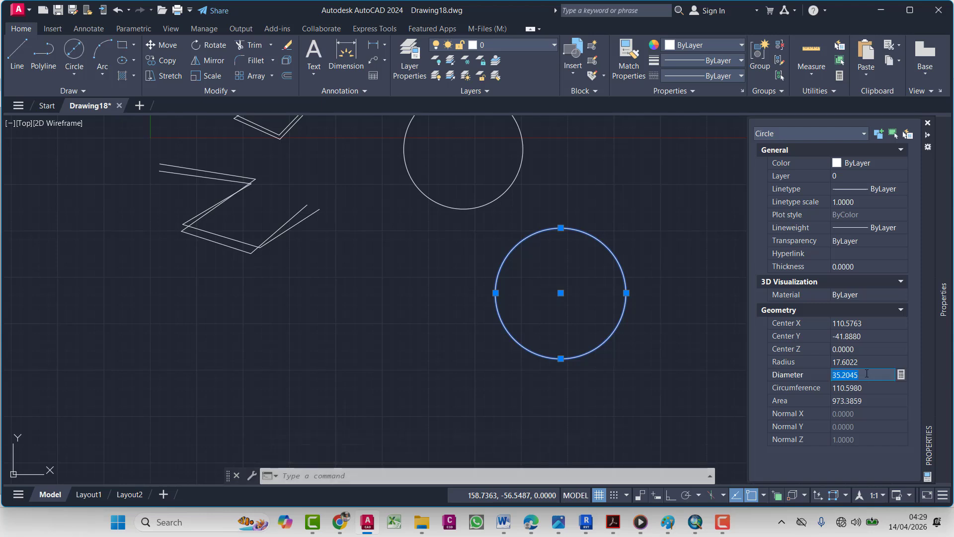
{"action": "left_click", "coordinate": [618, 345]}
{"action": "key", "text": "Escape"}
{"action": "key", "text": "Escape"}
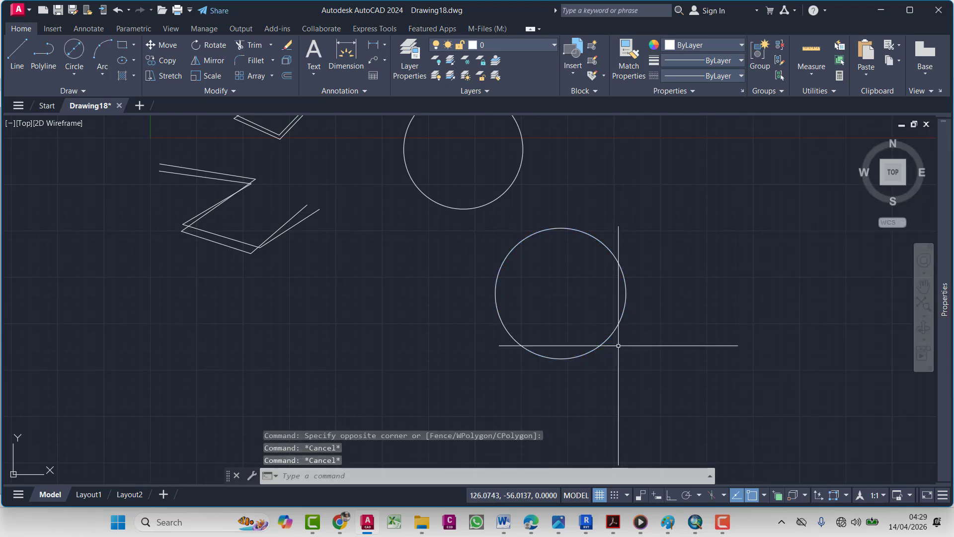
{"action": "mouse_move", "coordinate": [666, 298]}
{"action": "middle_mouse_down"}
{"action": "mouse_move", "coordinate": [569, 321]}
{"action": "mouse_move", "coordinate": [568, 274]}
{"action": "middle_mouse_up"}
{"action": "scroll", "coordinate": [557, 288], "scroll_direction": "down", "scroll_amount": 2}
{"action": "middle_click_drag", "start_coordinate": [542, 304], "coordinate": [547, 304]}
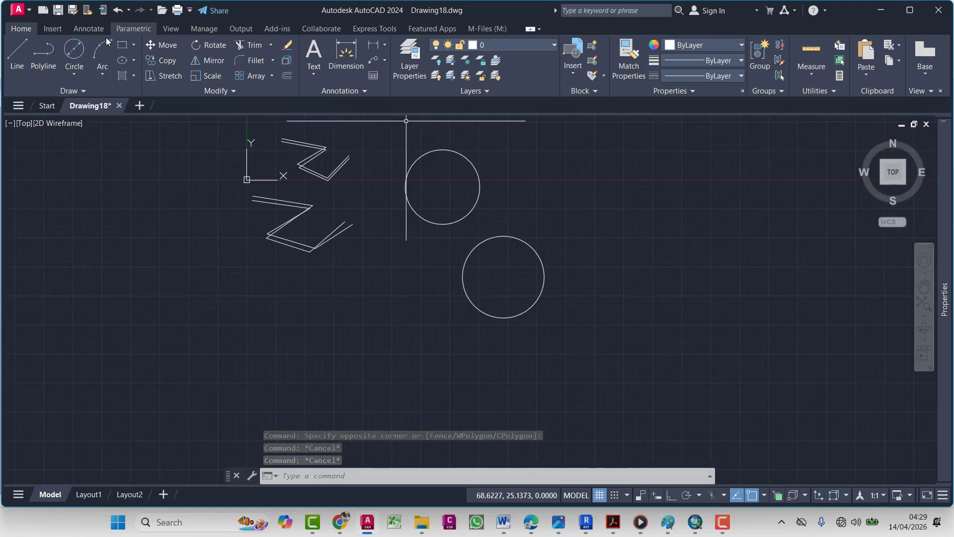
{"action": "left_click", "coordinate": [77, 73]}
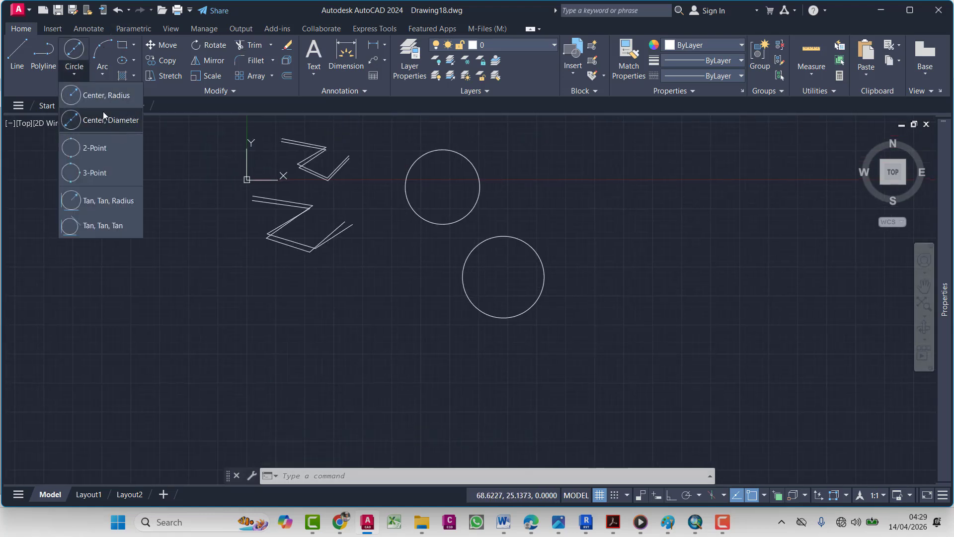
{"action": "left_click", "coordinate": [119, 126]}
{"action": "key", "text": "Escape"}
{"action": "key", "text": "Escape"}
{"action": "left_click", "coordinate": [430, 162]}
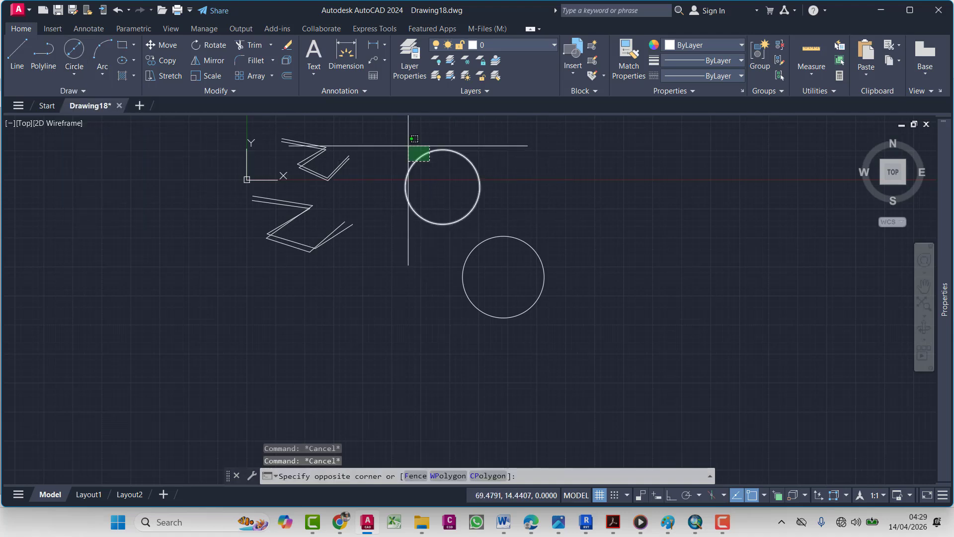
{"action": "left_click", "coordinate": [407, 145]}
{"action": "middle_click_drag", "start_coordinate": [432, 194], "coordinate": [377, 215]}
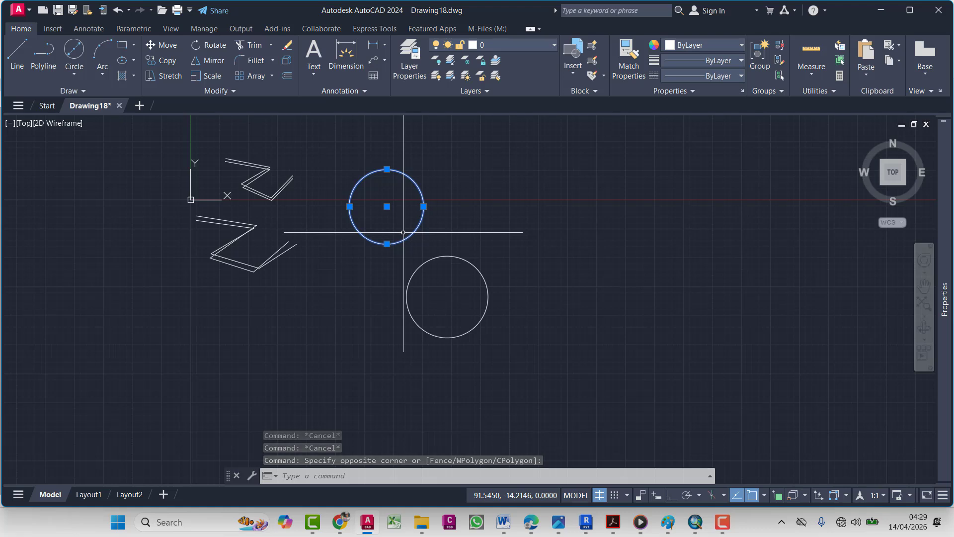
{"action": "key", "text": "Escape"}
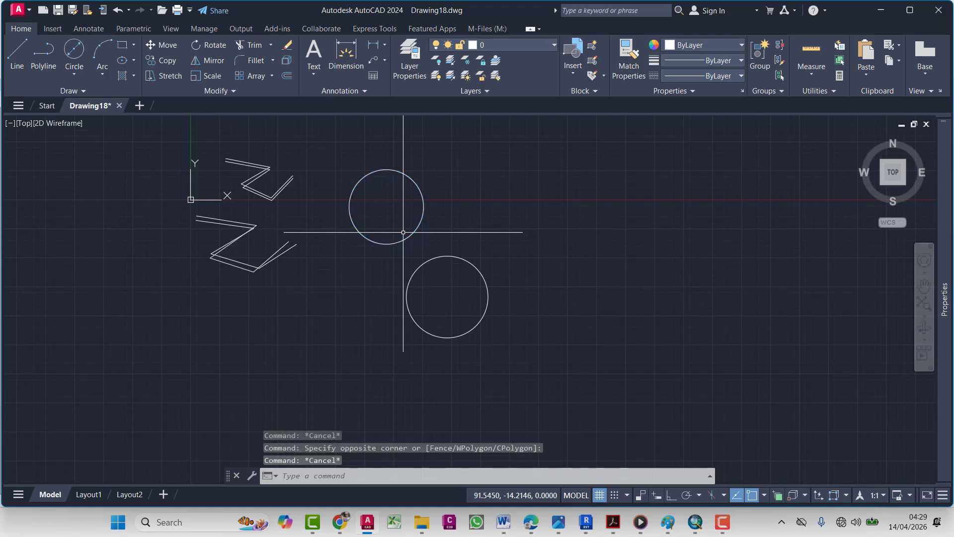
Draw a Center, Diameter circle about 92 units in diameter in the empty area to the right of the two existing circles
{"action": "left_click", "coordinate": [75, 49]}
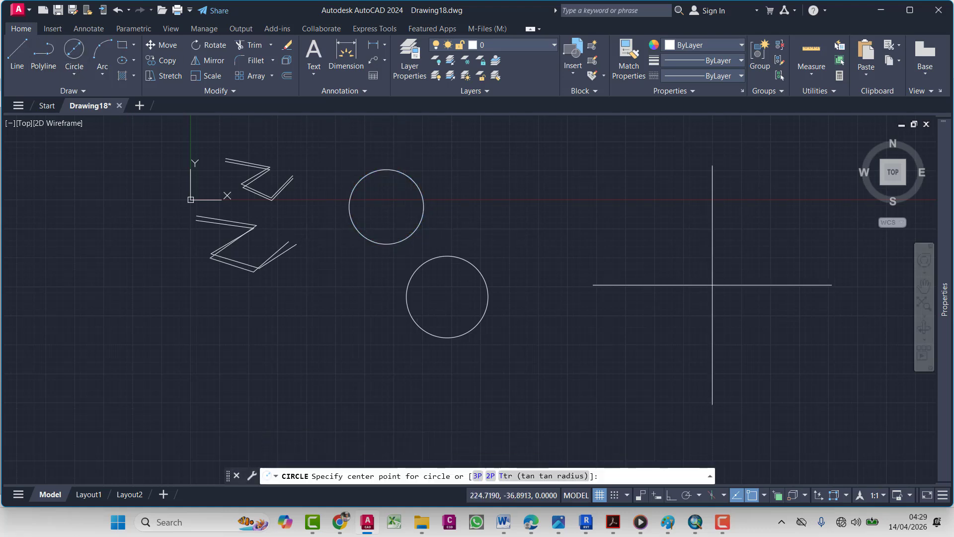
{"action": "left_click", "coordinate": [633, 230]}
{"action": "left_click", "coordinate": [741, 413]}
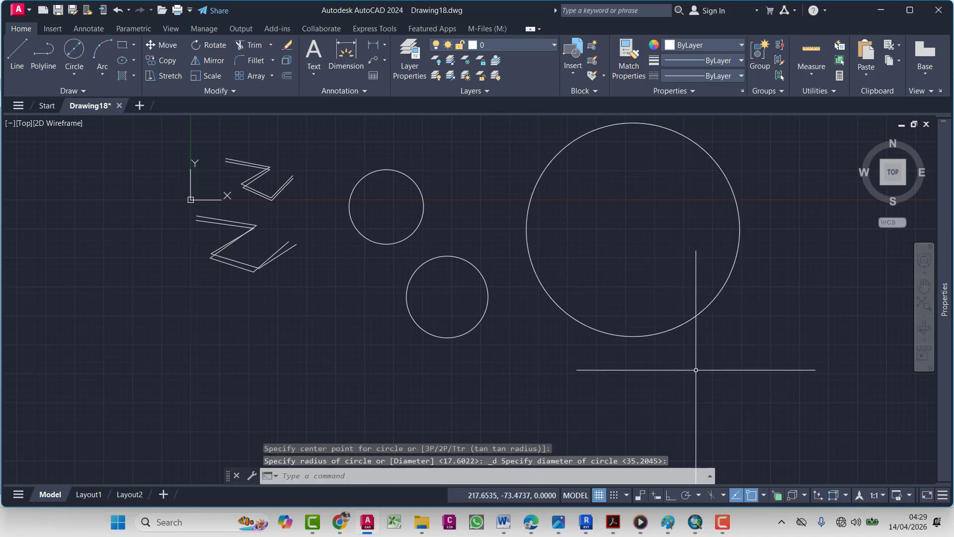
{"action": "key", "text": "Escape"}
Set the diameter of the new large circle to 30 in its properties and clear the selection
{"action": "left_click", "coordinate": [710, 379]}
{"action": "left_click", "coordinate": [654, 313]}
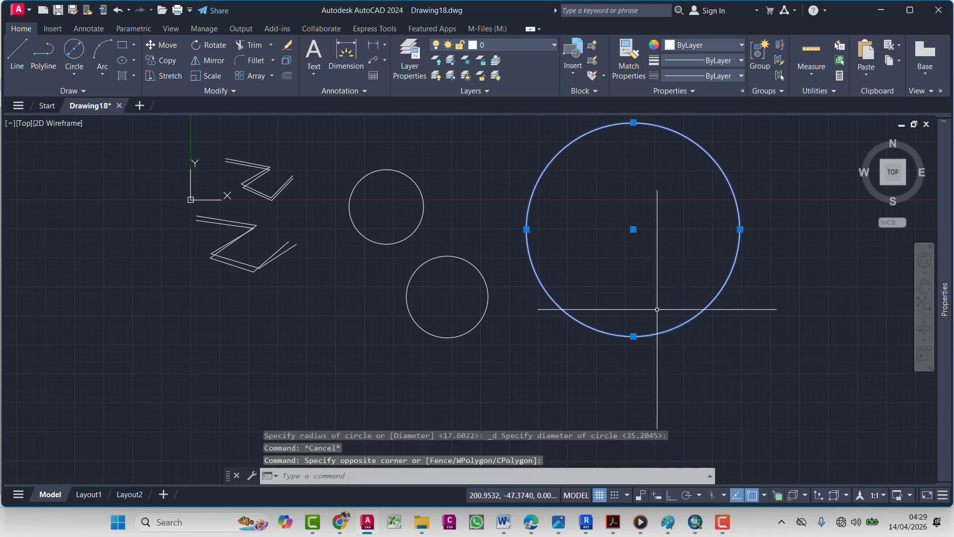
{"action": "mouse_move", "coordinate": [942, 325]}
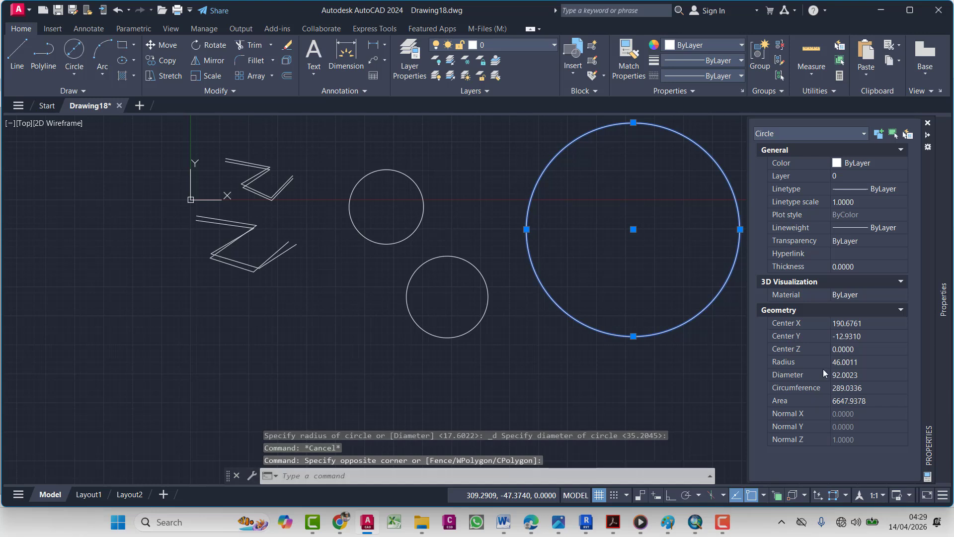
{"action": "left_click", "coordinate": [874, 375]}
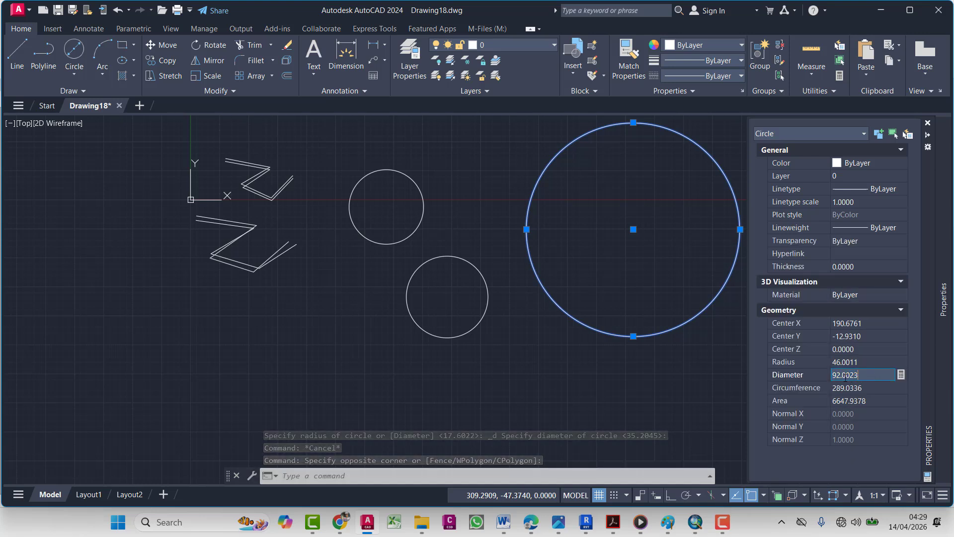
{"action": "type", "text": "30"}
{"action": "key", "text": "Tab"}
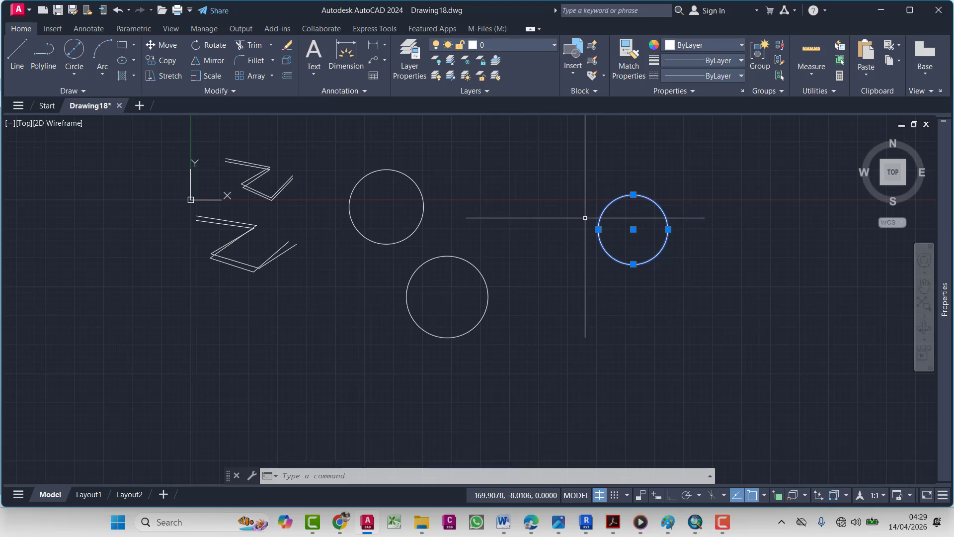
{"action": "key", "text": "Escape"}
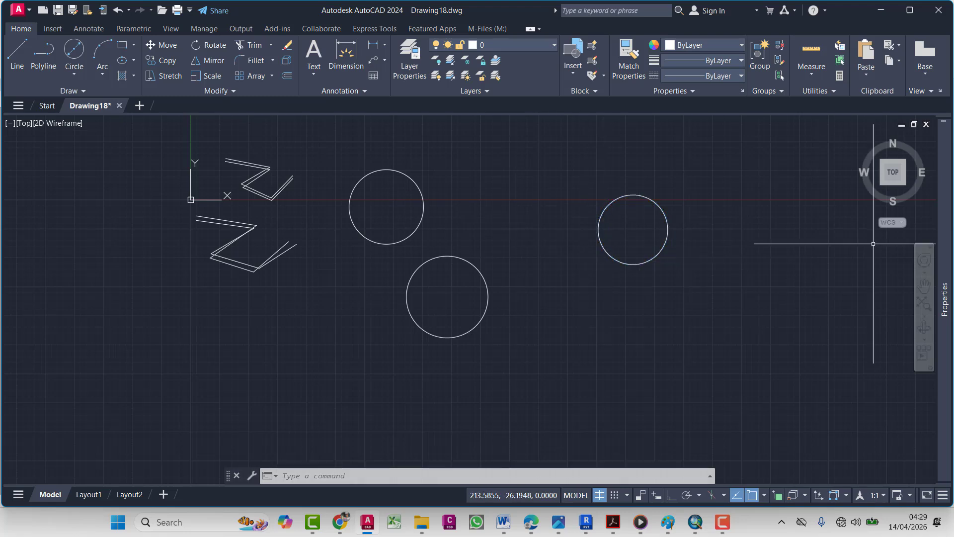
Select the 30-unit-diameter circle and examine its geometry properties, including radius, diameter, circumference and area
{"action": "left_click", "coordinate": [644, 253]}
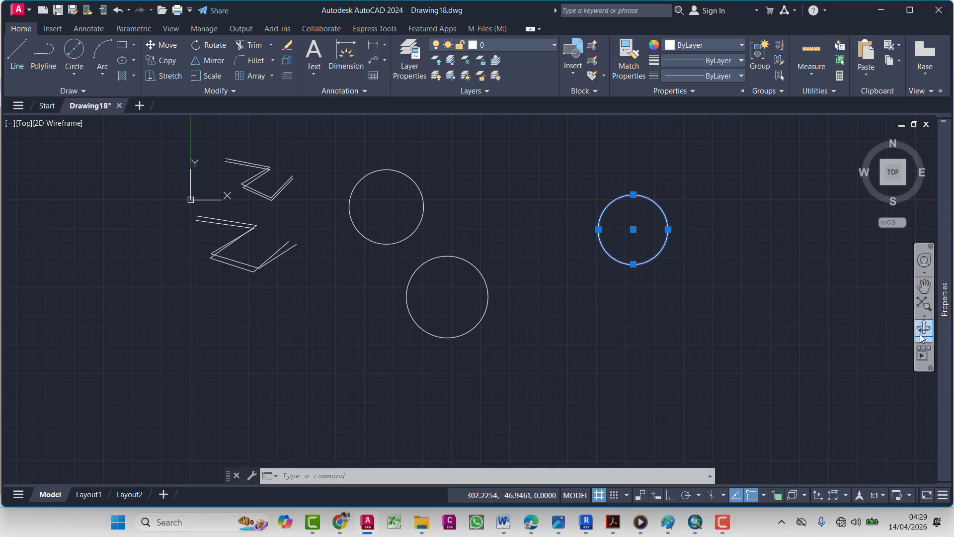
{"action": "mouse_move", "coordinate": [945, 357]}
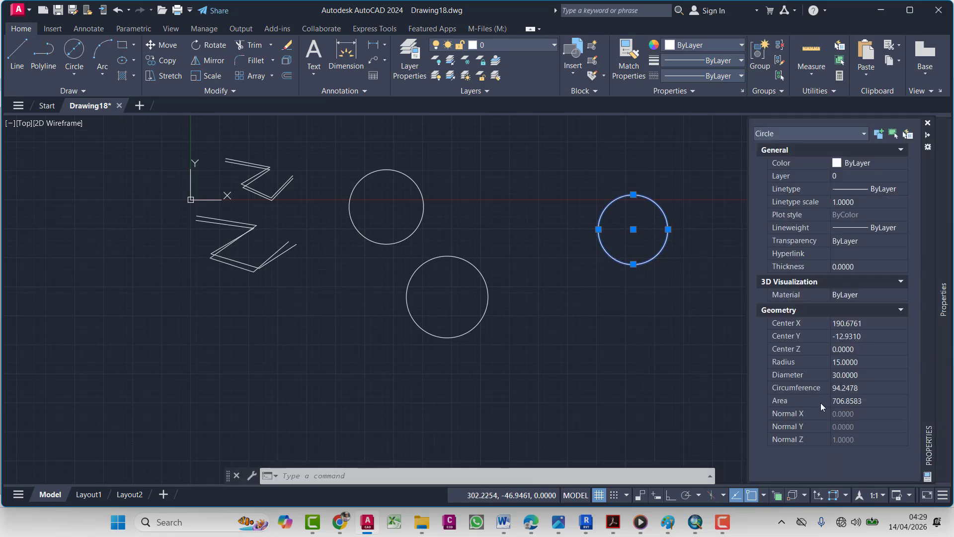
{"action": "key", "text": "Escape"}
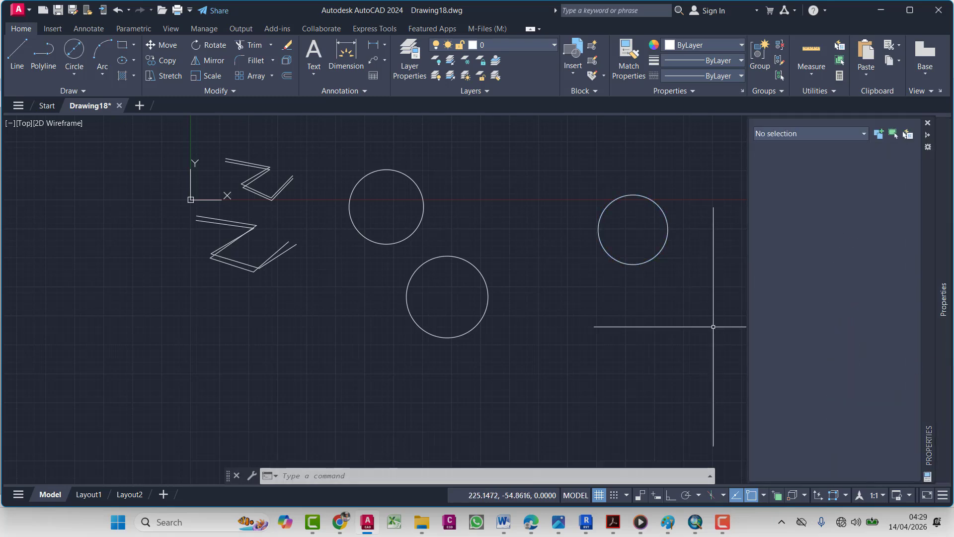
{"action": "left_click", "coordinate": [656, 253]}
{"action": "left_click", "coordinate": [630, 286]}
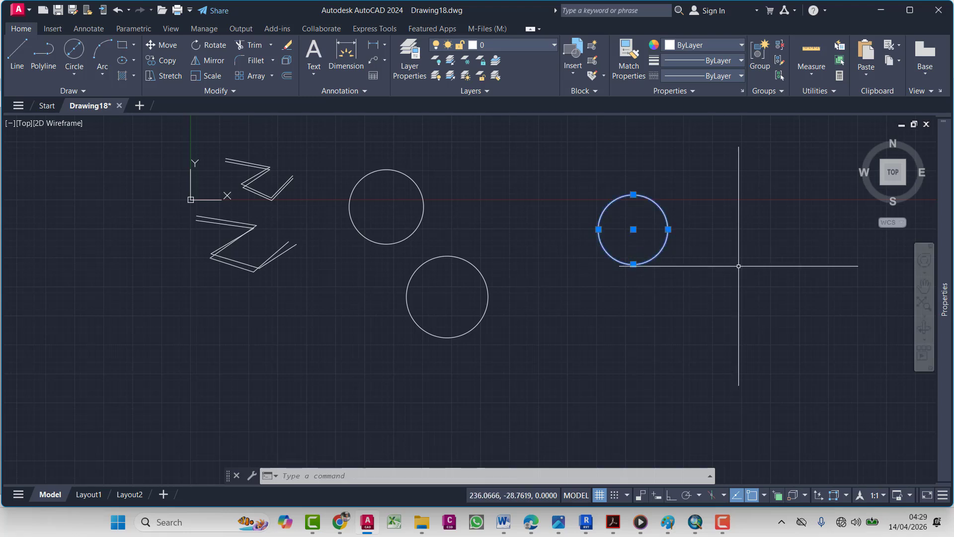
Draw a Center, Diameter circle about 96 units in diameter, centred below the 30-unit-diameter circle
{"action": "left_click", "coordinate": [78, 57]}
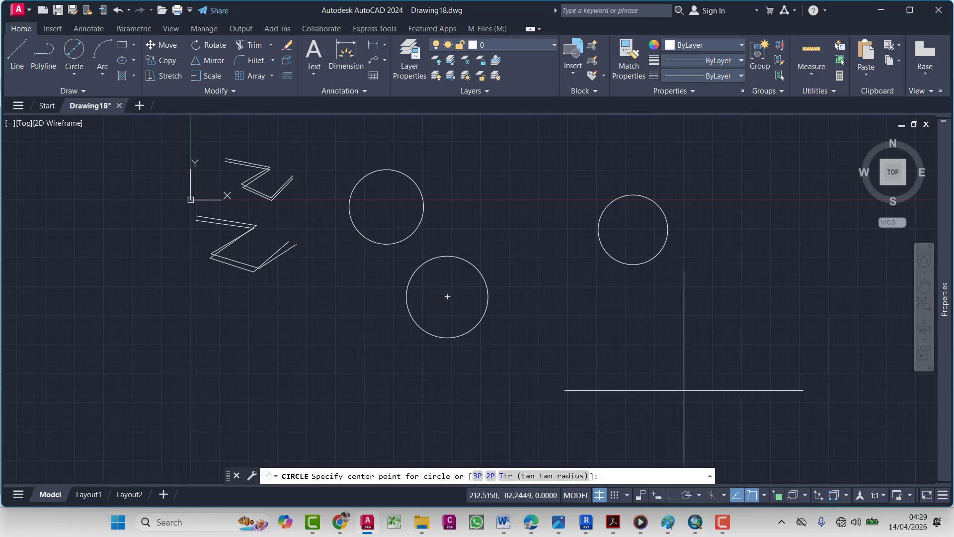
{"action": "left_click", "coordinate": [592, 313]}
{"action": "left_click", "coordinate": [773, 442]}
{"action": "key", "text": "Escape"}
Set the area of the new large circle to 500 in its properties and clear the selection
{"action": "left_click", "coordinate": [758, 412]}
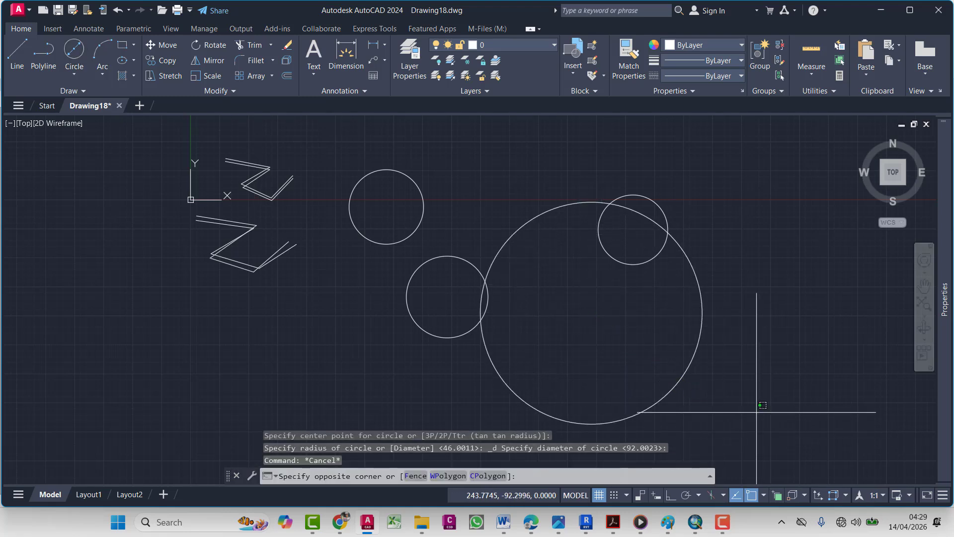
{"action": "left_click", "coordinate": [661, 353]}
{"action": "mouse_move", "coordinate": [945, 363]}
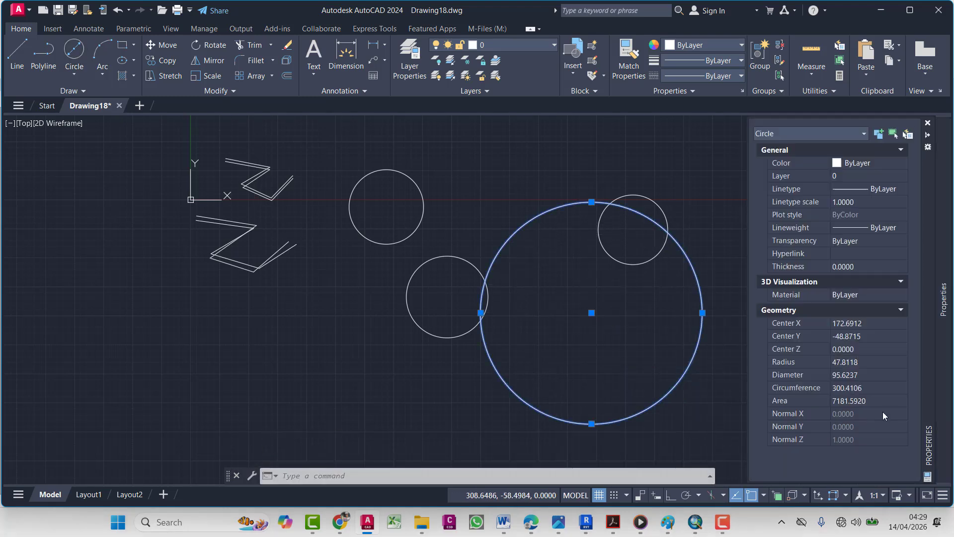
{"action": "left_click", "coordinate": [877, 400]}
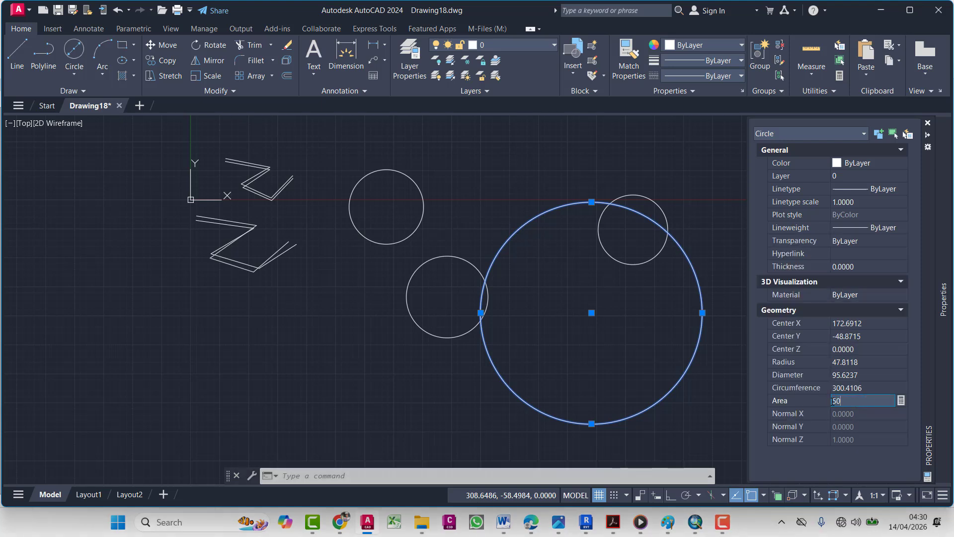
{"action": "key", "text": "Return"}
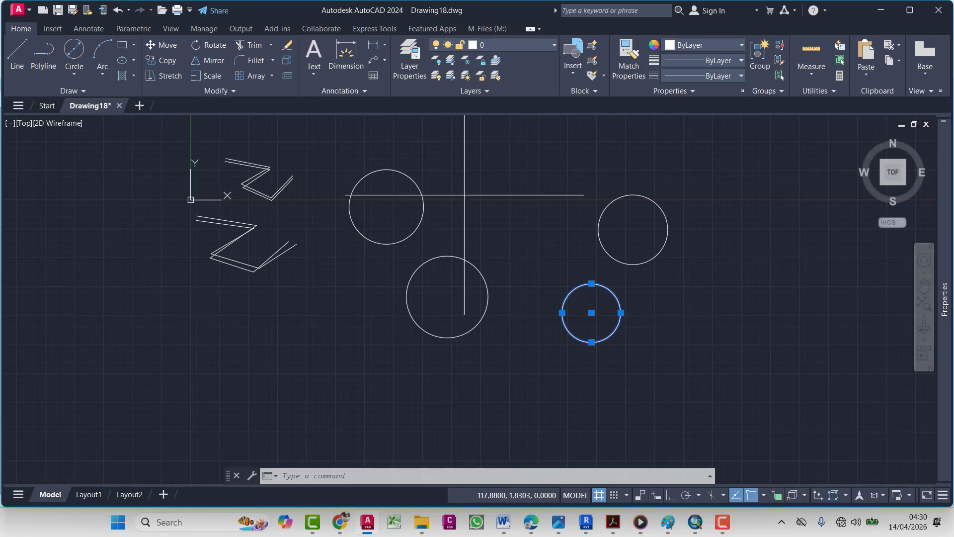
{"action": "key", "text": "Escape"}
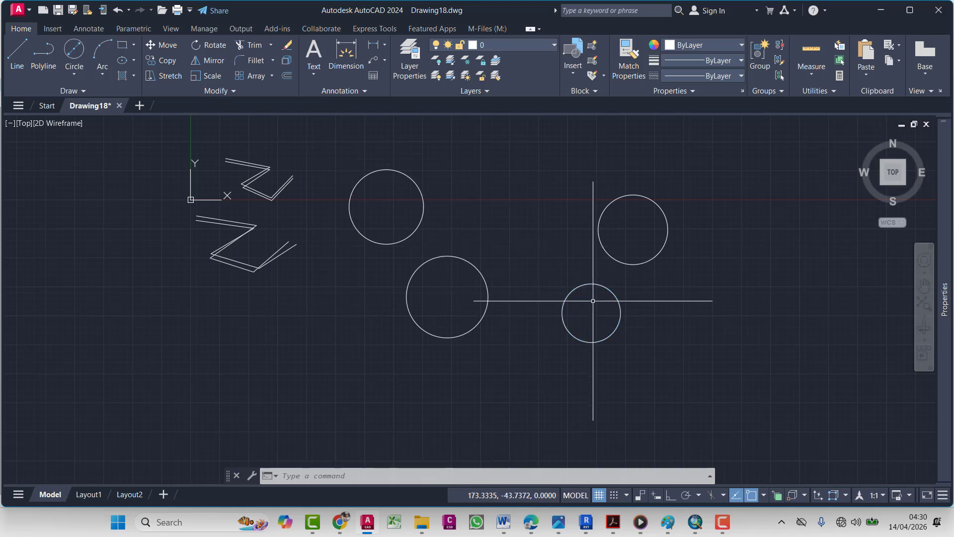
Draw an arc of about 68 units radius below the circles with the ARC command's Center option, specifying centre, start and end points
{"action": "scroll", "coordinate": [628, 259], "scroll_direction": "down", "scroll_amount": 2}
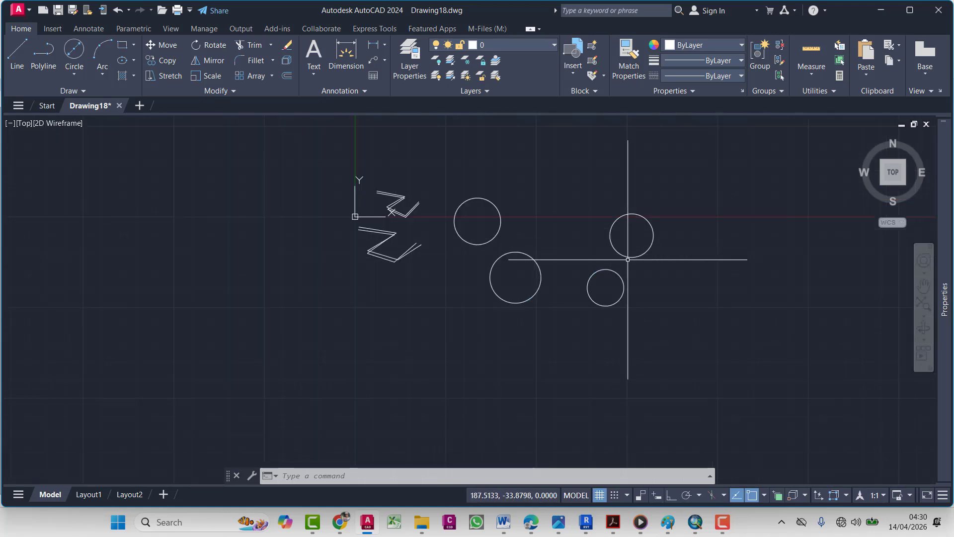
{"action": "middle_click_drag", "start_coordinate": [673, 213], "coordinate": [594, 244]}
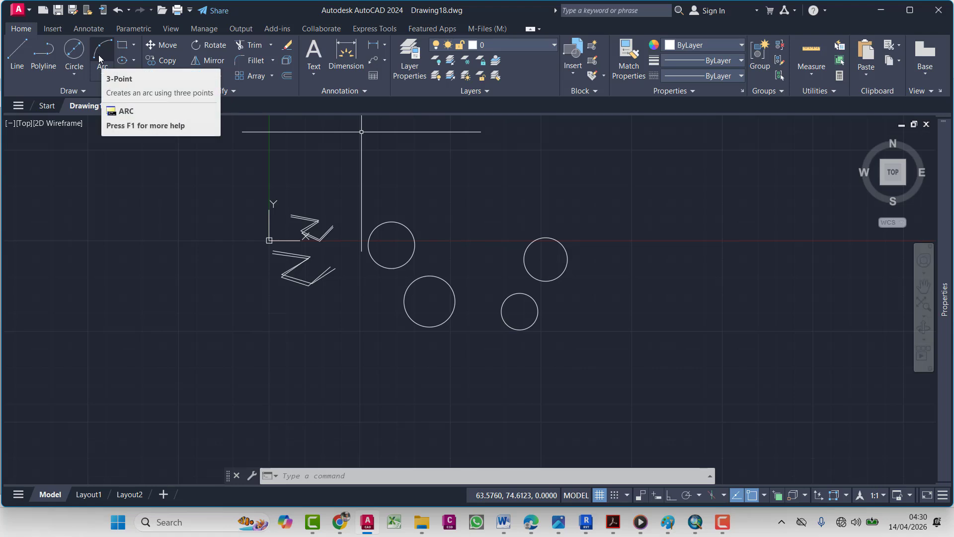
{"action": "left_click", "coordinate": [104, 79]}
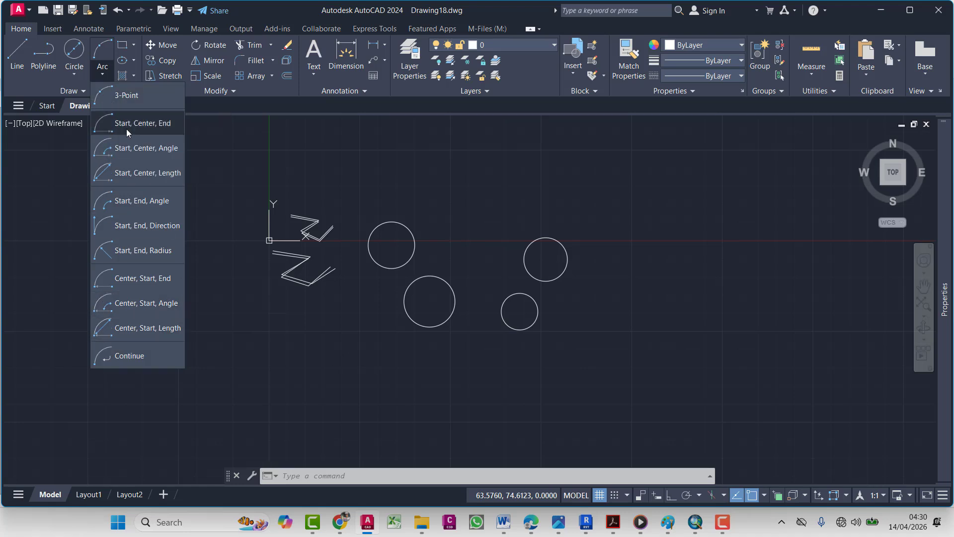
{"action": "left_click", "coordinate": [102, 57]}
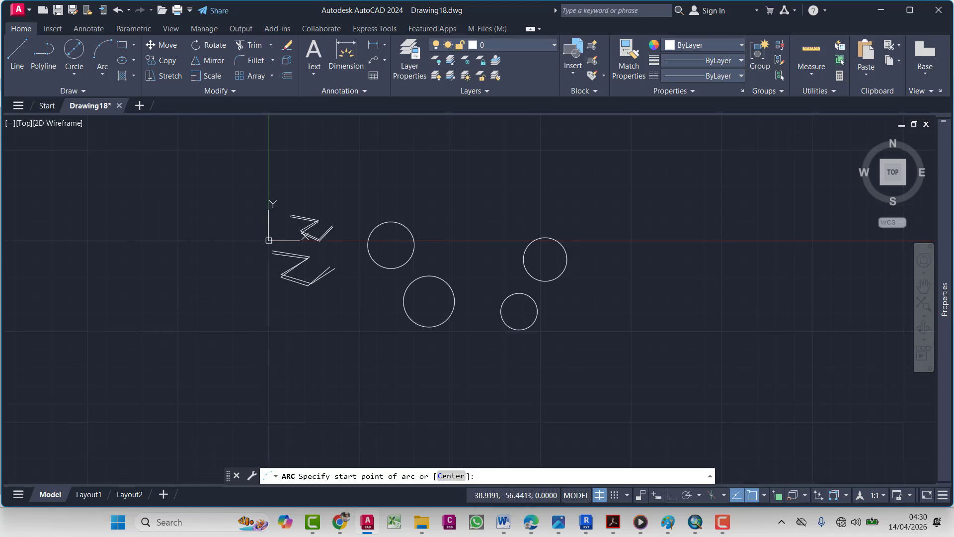
{"action": "middle_click_drag", "start_coordinate": [317, 323], "coordinate": [277, 231]}
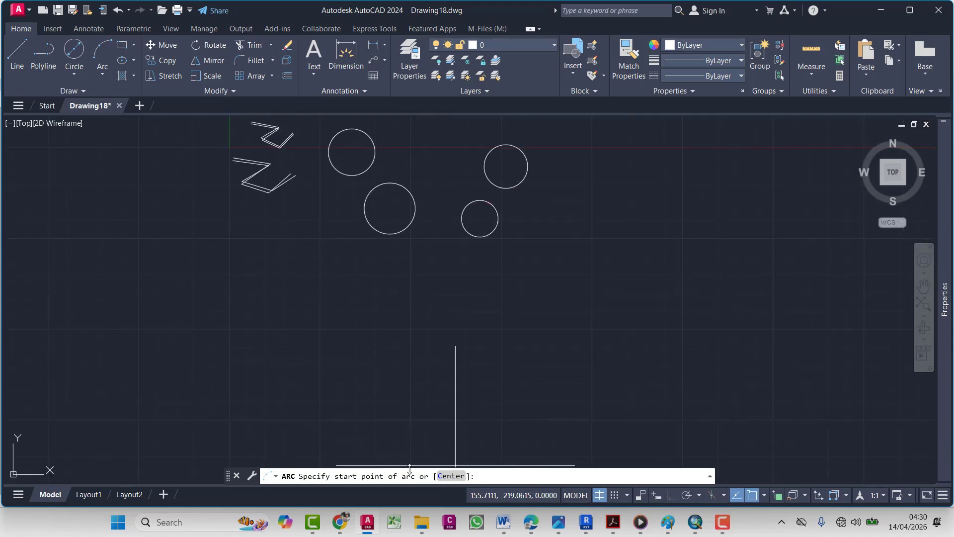
{"action": "left_click", "coordinate": [451, 477]}
{"action": "left_click", "coordinate": [423, 339]}
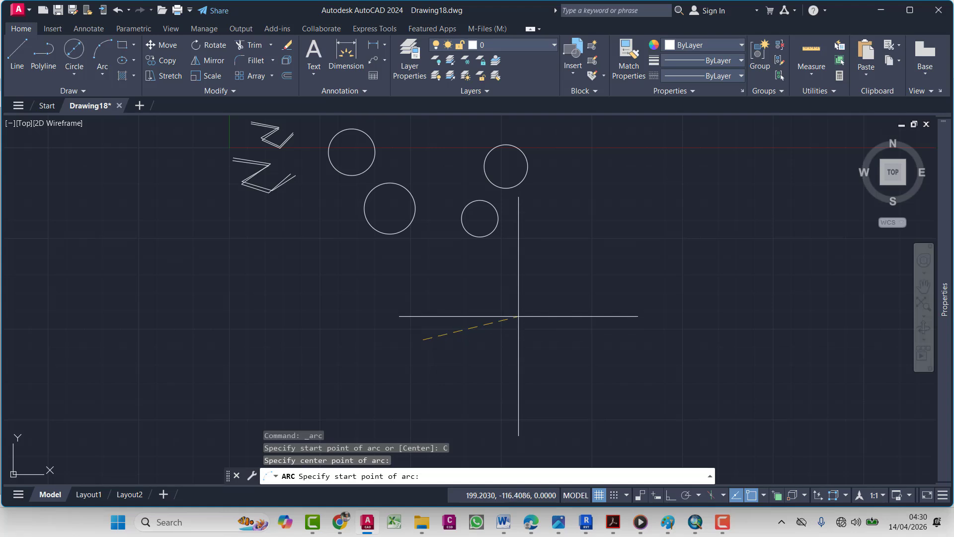
{"action": "left_click", "coordinate": [519, 316]}
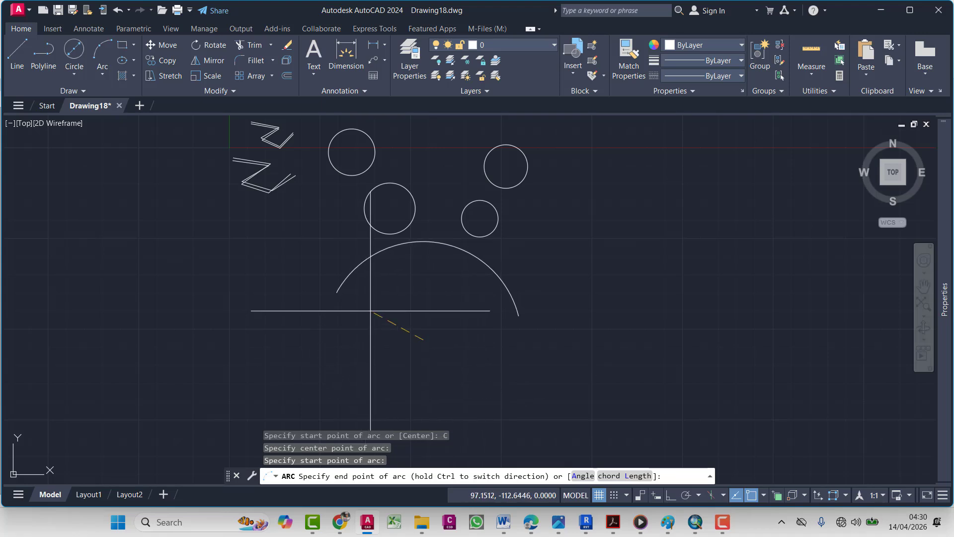
{"action": "left_click", "coordinate": [422, 298]}
Draw a three-point arc of about 38 units radius in the empty area to the lower right of the first arc
{"action": "middle_click_drag", "start_coordinate": [490, 299], "coordinate": [447, 301]}
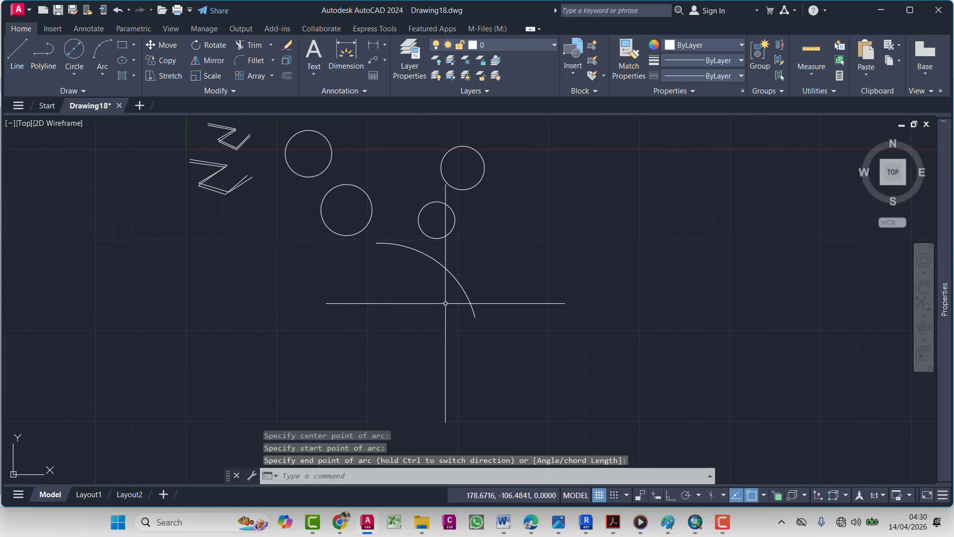
{"action": "left_click", "coordinate": [107, 51]}
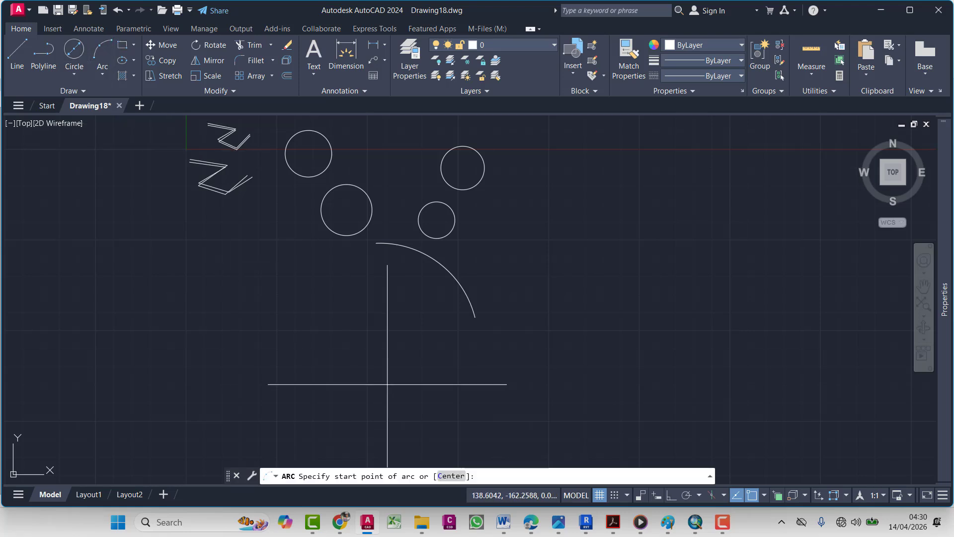
{"action": "left_click", "coordinate": [607, 314]}
{"action": "left_click", "coordinate": [541, 356]}
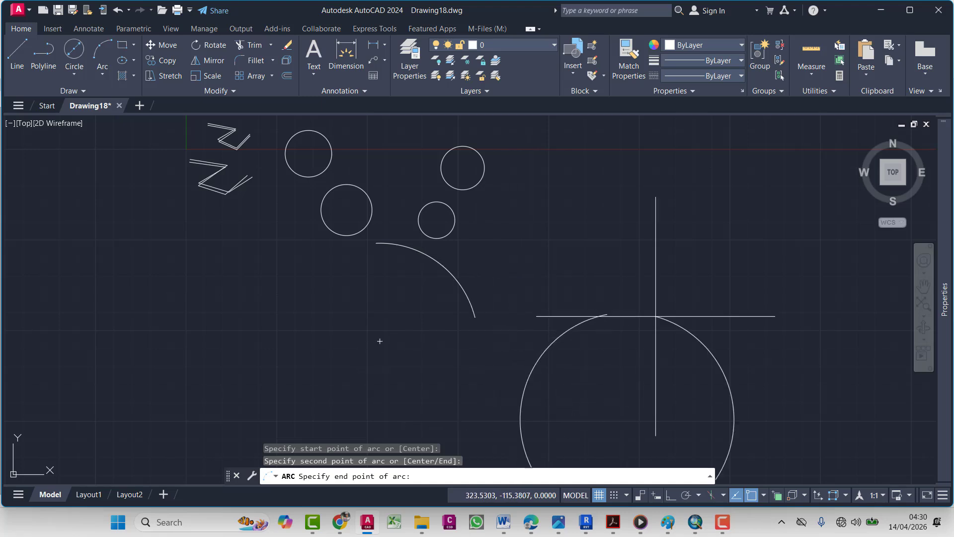
{"action": "left_click", "coordinate": [542, 385]}
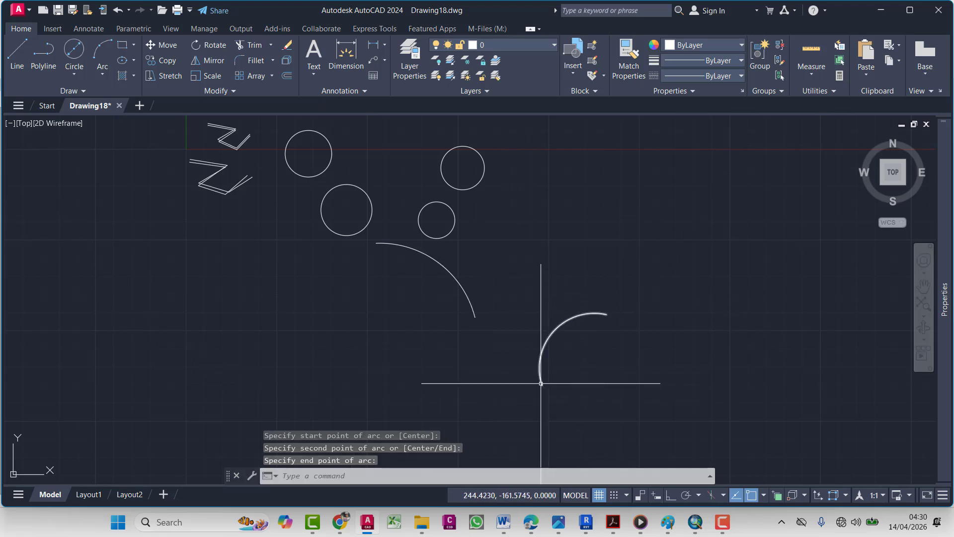
{"action": "key", "text": "Escape"}
{"action": "key", "text": "Escape"}
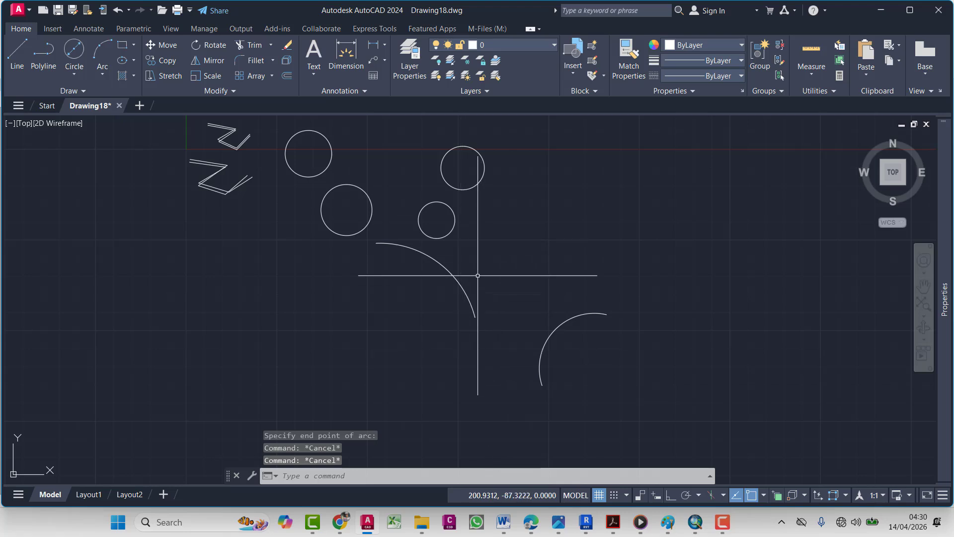
Set the radius of the three-point arc to 20 in its properties and clear the selection
{"action": "left_click", "coordinate": [545, 334]}
{"action": "left_click", "coordinate": [520, 351]}
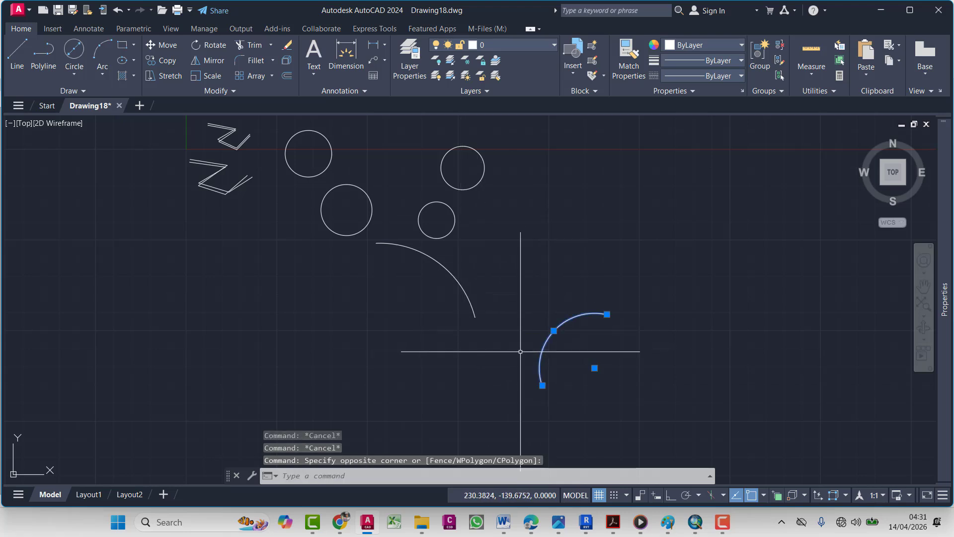
{"action": "mouse_move", "coordinate": [946, 304]}
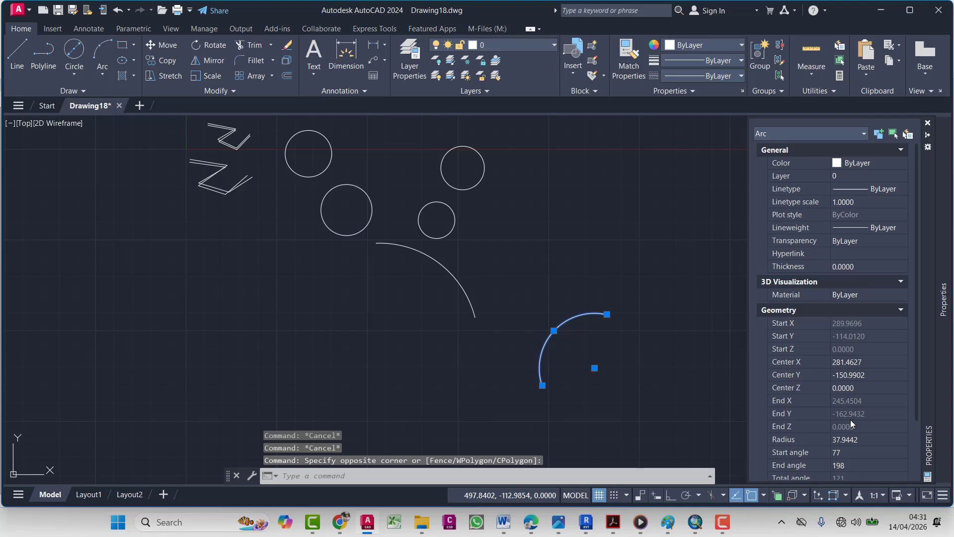
{"action": "scroll", "coordinate": [849, 363], "scroll_direction": "down", "scroll_amount": 2}
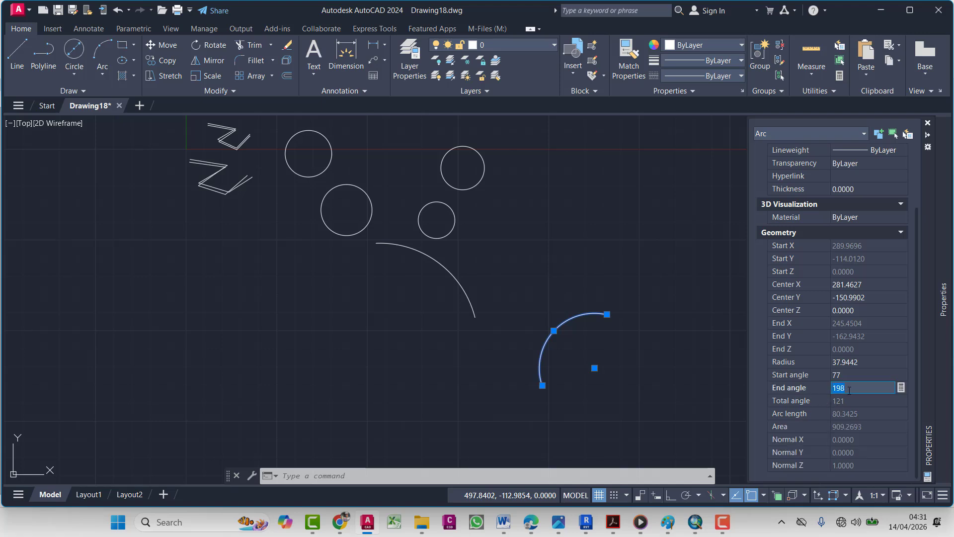
{"action": "left_click", "coordinate": [864, 362]}
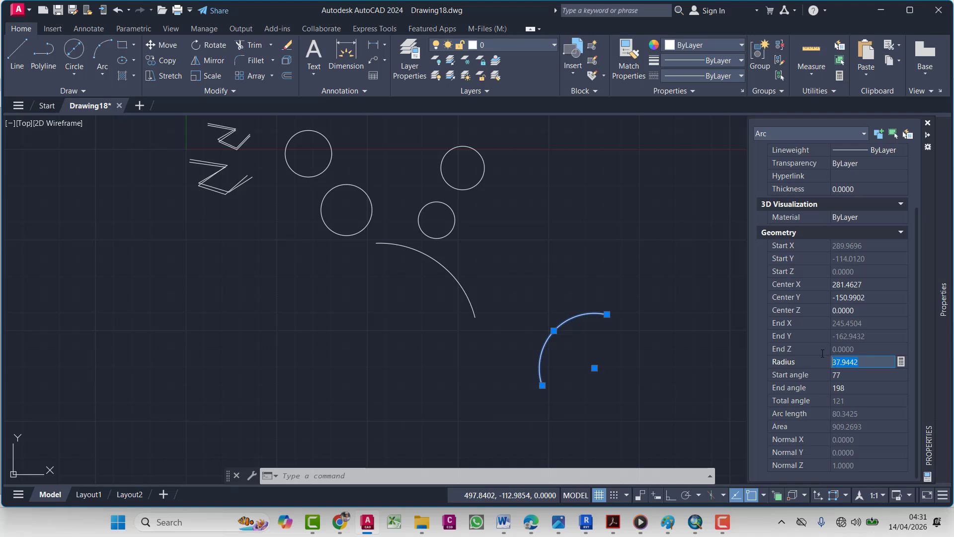
{"action": "type", "text": "20"}
{"action": "key", "text": "Return"}
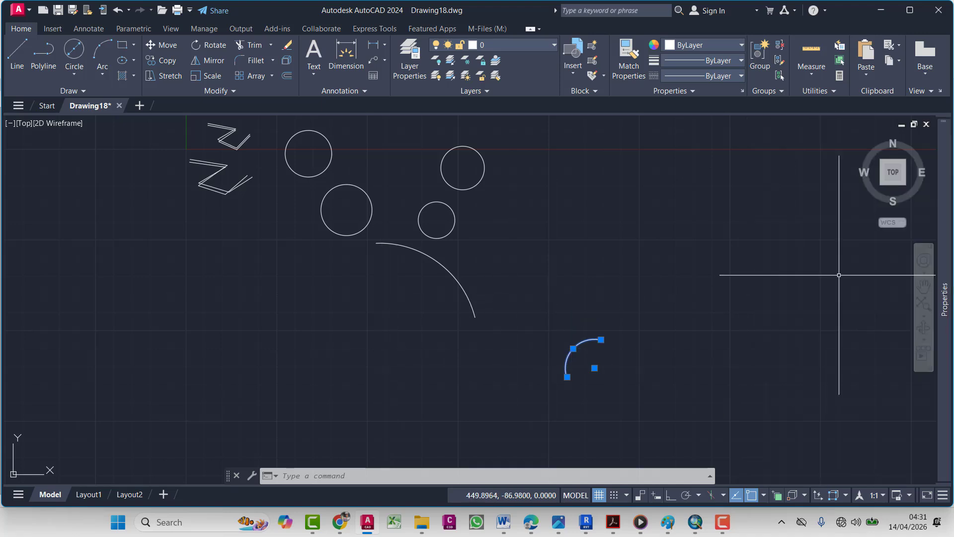
{"action": "key", "text": "Escape"}
Set the radius of the first, centre-based arc to 30 in its properties and clear the selection
{"action": "left_click", "coordinate": [458, 260]}
{"action": "left_click", "coordinate": [390, 328]}
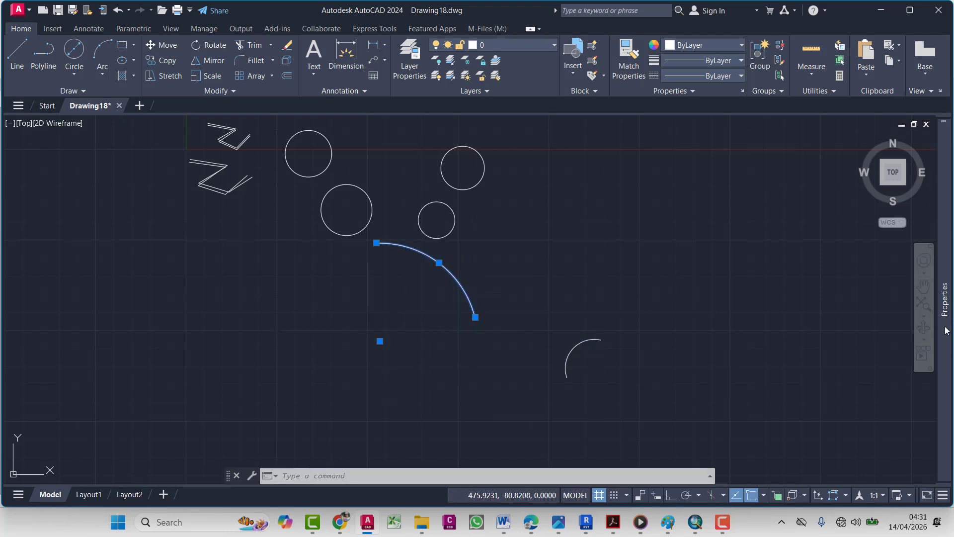
{"action": "mouse_move", "coordinate": [947, 331]}
{"action": "left_click", "coordinate": [859, 362]}
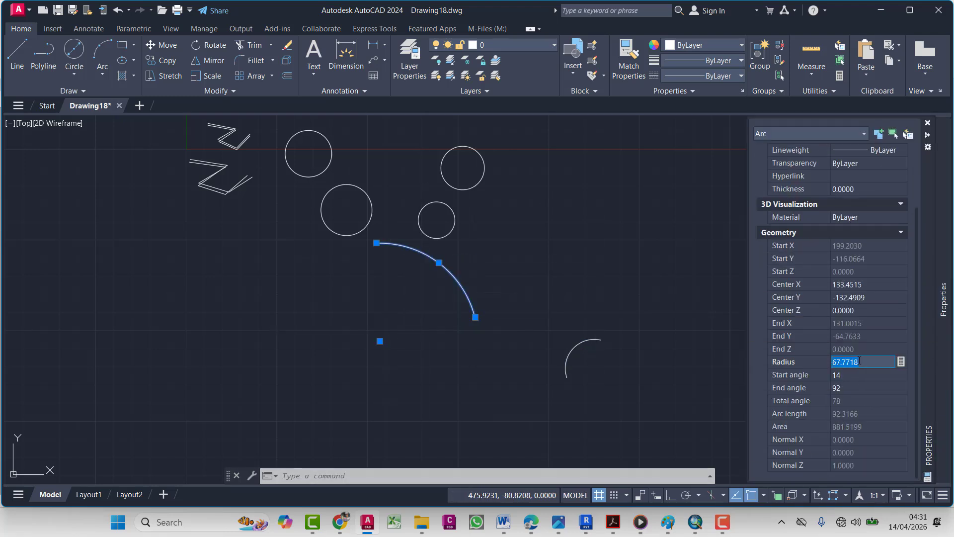
{"action": "type", "text": "30"}
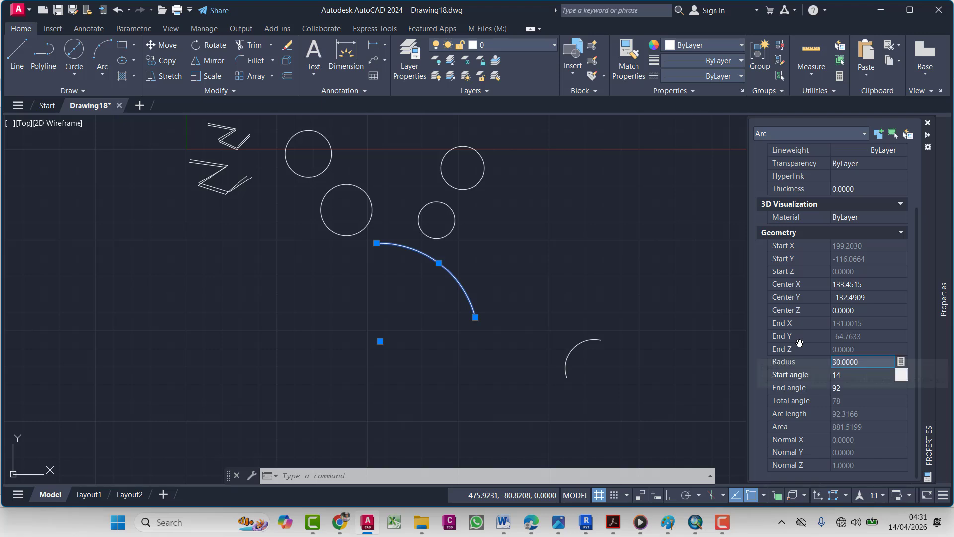
{"action": "key", "text": "Return"}
{"action": "key", "text": "Escape"}
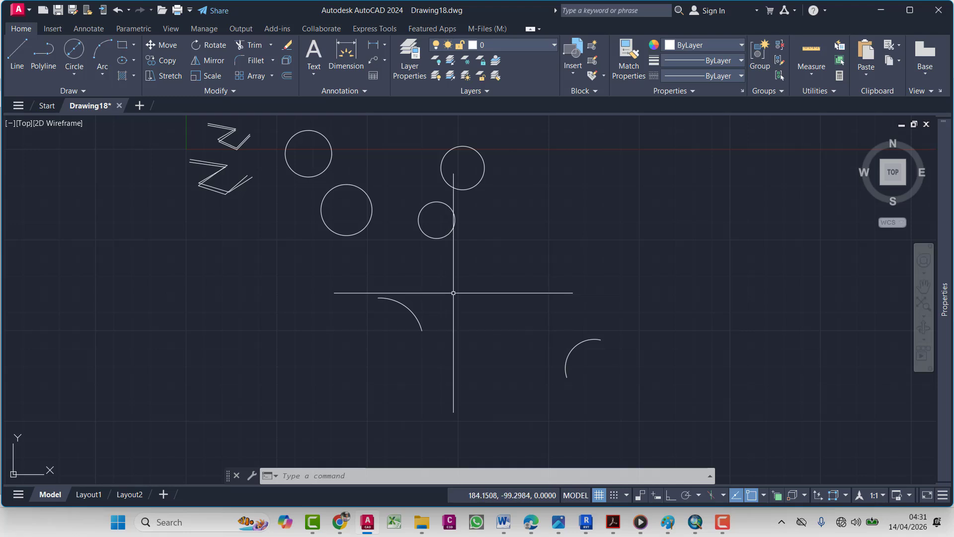
{"action": "left_click", "coordinate": [105, 75]}
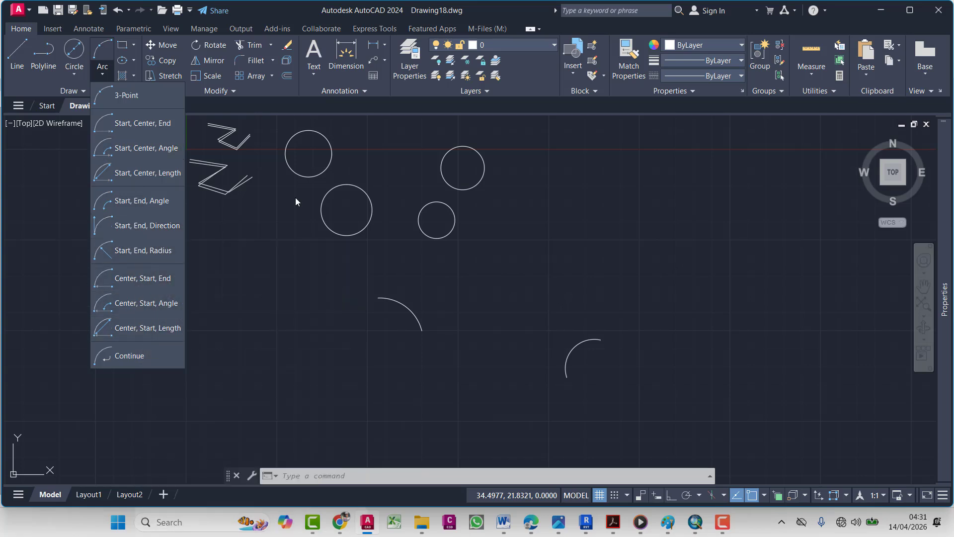
{"action": "left_click", "coordinate": [256, 343]}
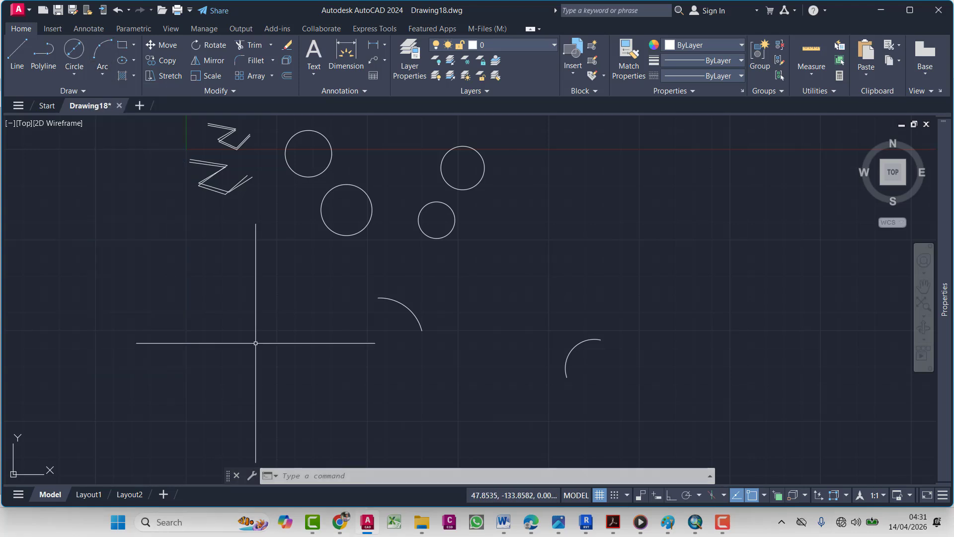
{"action": "key", "text": "Escape"}
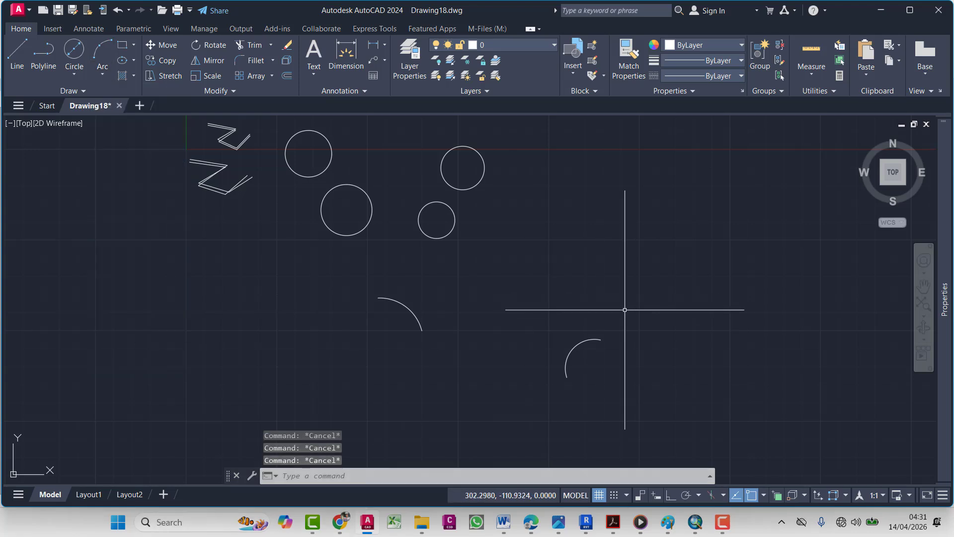
{"action": "left_click", "coordinate": [475, 281]}
{"action": "key", "text": "Escape"}
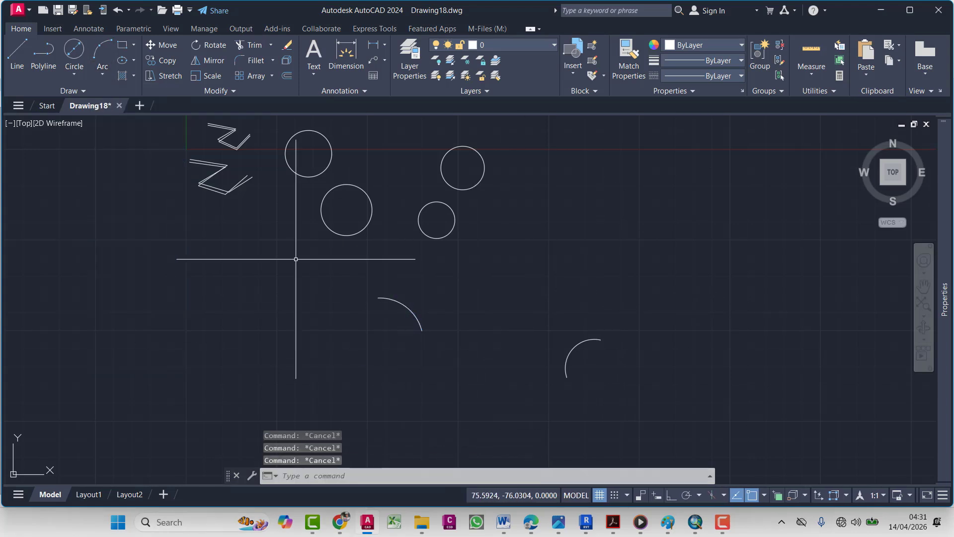
Draw an arc with the Start, Center, Angle method in the empty area below and to the left of the centre-based arc
{"action": "left_click", "coordinate": [103, 54]}
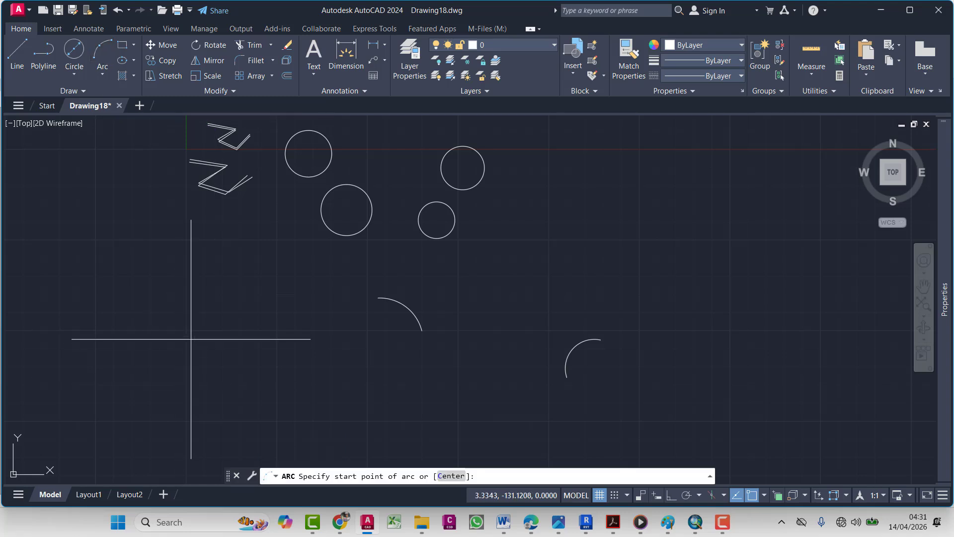
{"action": "key", "text": "Escape"}
{"action": "left_click", "coordinate": [104, 74]}
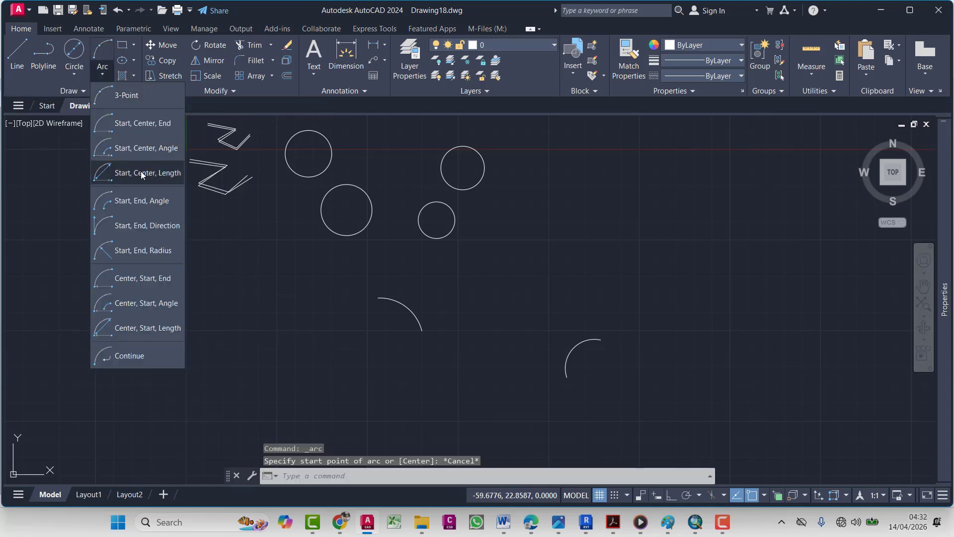
{"action": "left_click", "coordinate": [134, 149]}
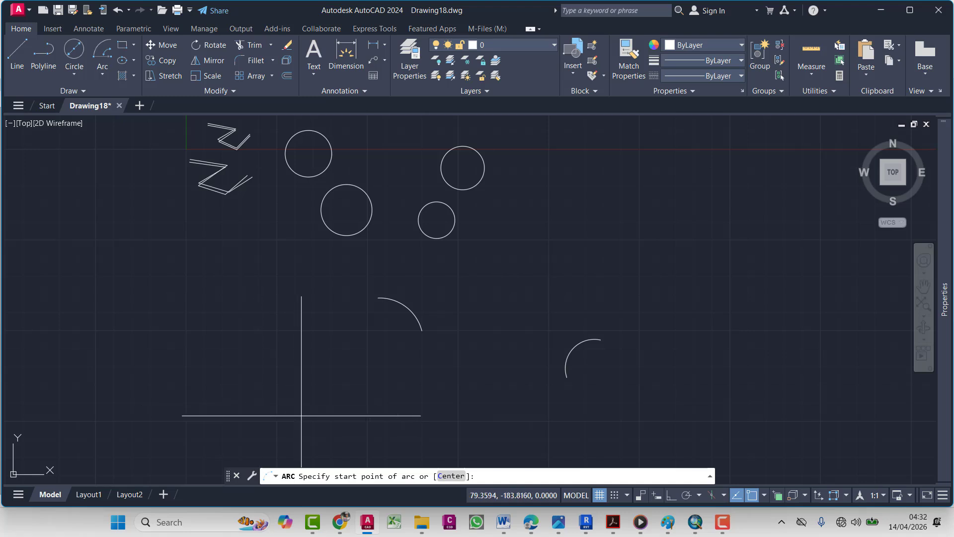
{"action": "left_click", "coordinate": [199, 378]}
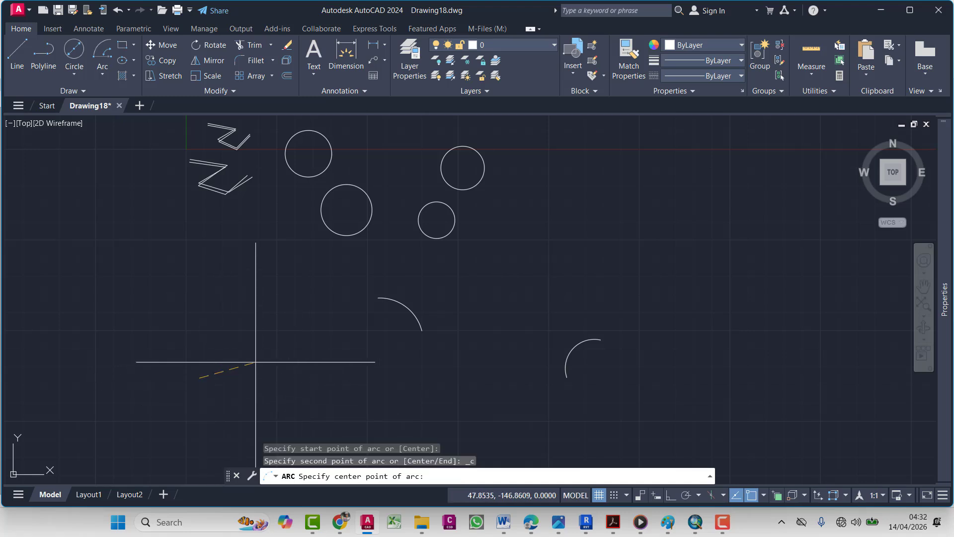
{"action": "left_click", "coordinate": [242, 384]}
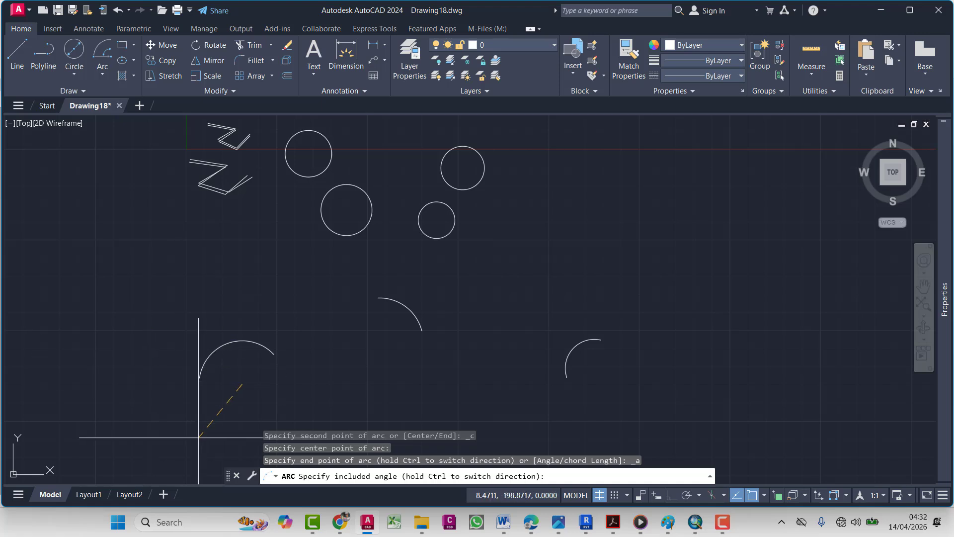
{"action": "left_click", "coordinate": [203, 420]}
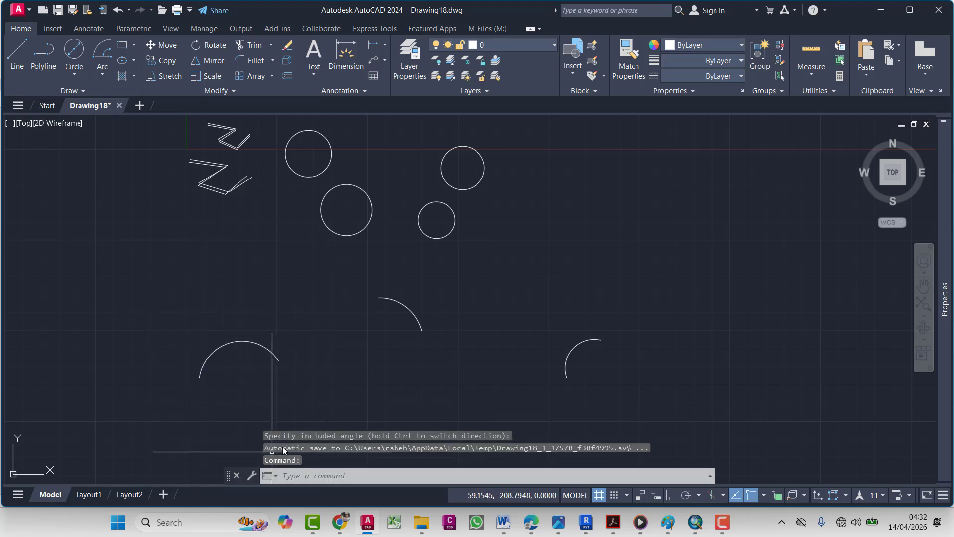
Delete the arc drawn with the Start, Center, Angle method
{"action": "left_click", "coordinate": [269, 333]}
{"action": "left_click", "coordinate": [237, 350]}
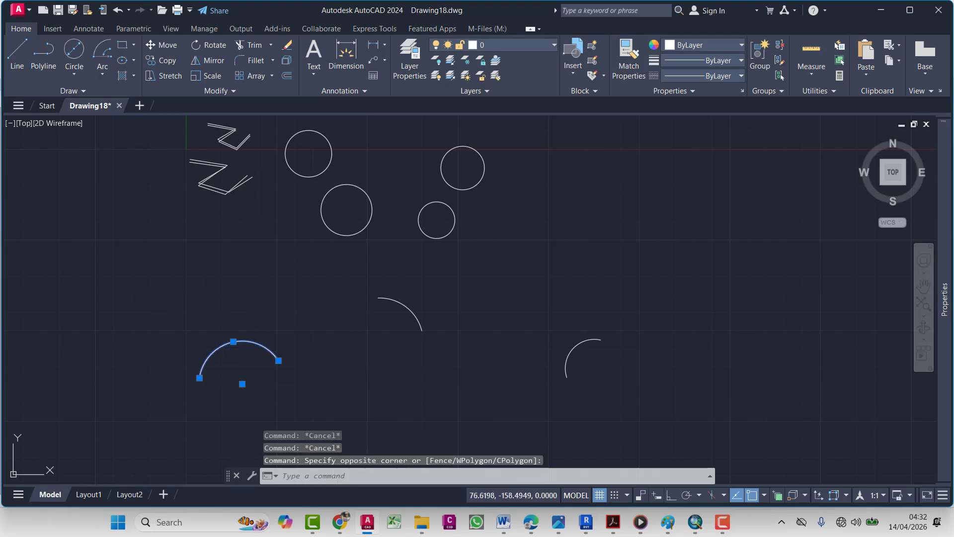
{"action": "key", "text": "Delete"}
{"action": "scroll", "coordinate": [358, 376], "scroll_direction": "down", "scroll_amount": 4}
{"action": "middle_click_drag", "start_coordinate": [396, 391], "coordinate": [362, 420]}
{"action": "scroll", "coordinate": [356, 345], "scroll_direction": "up", "scroll_amount": 4}
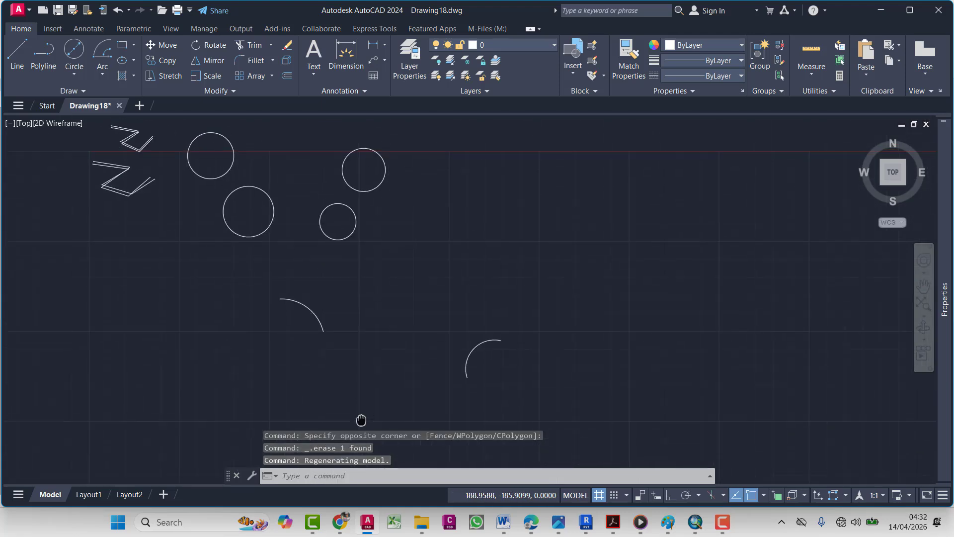
{"action": "key", "text": "Escape"}
{"action": "key", "text": "Escape"}
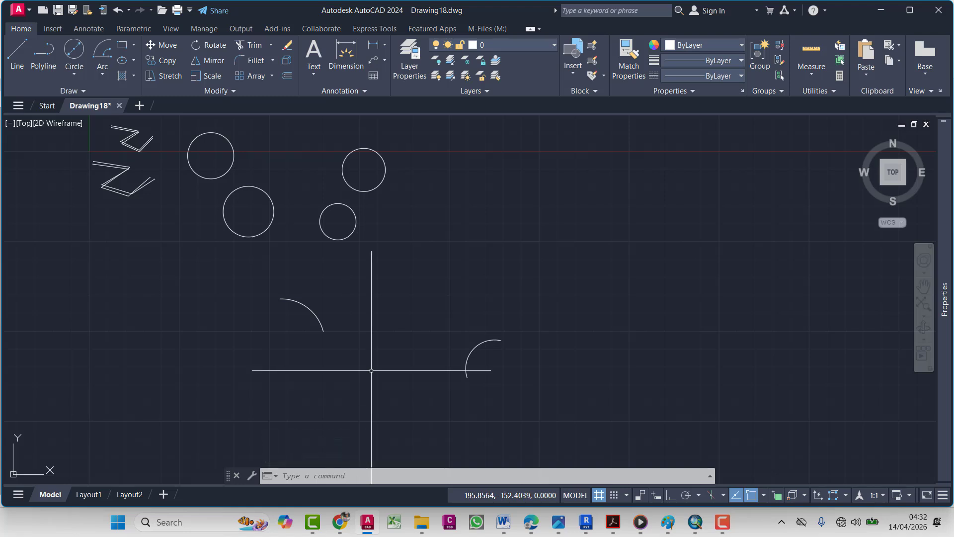
{"action": "key", "text": "Escape"}
{"action": "key", "text": "Escape"}
{"action": "key", "text": "Escape"}
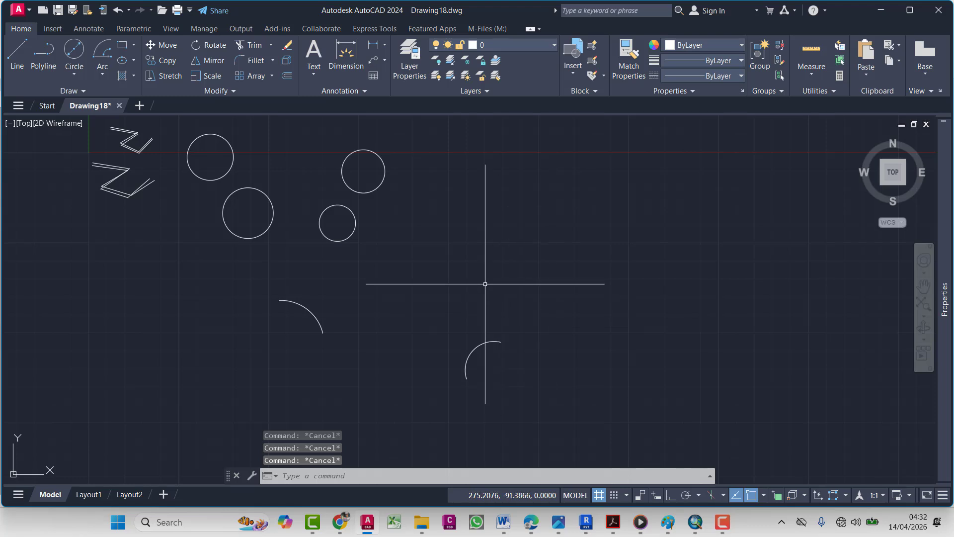
Draw a rectangle in the empty area right of the circles using the Dimensions option, with length 10 and width 15
{"action": "middle_click_drag", "start_coordinate": [473, 291], "coordinate": [369, 316]}
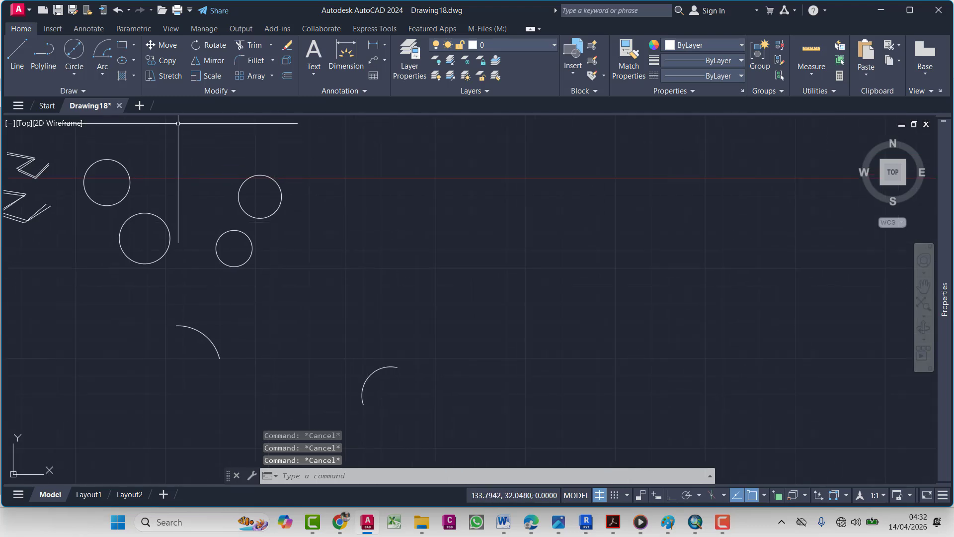
{"action": "left_click", "coordinate": [134, 45]}
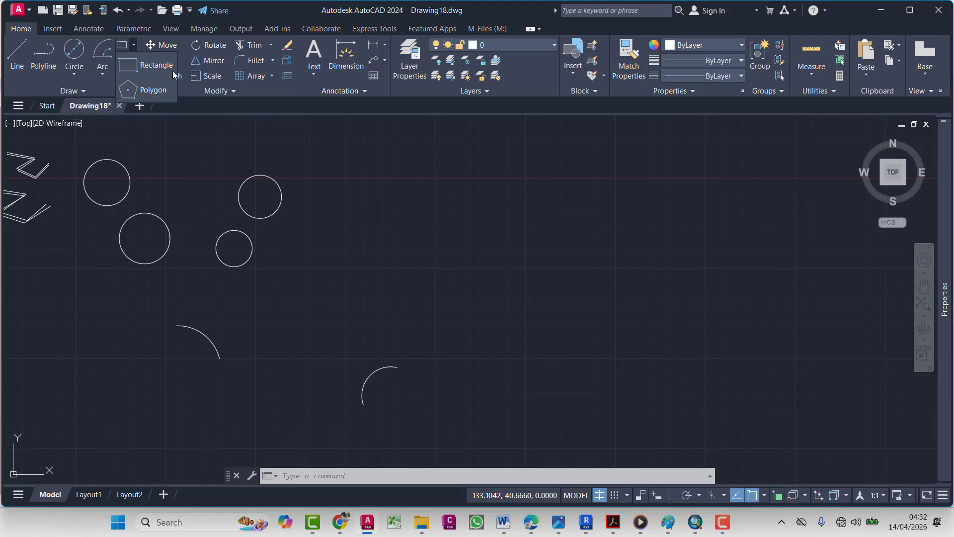
{"action": "left_click", "coordinate": [145, 64]}
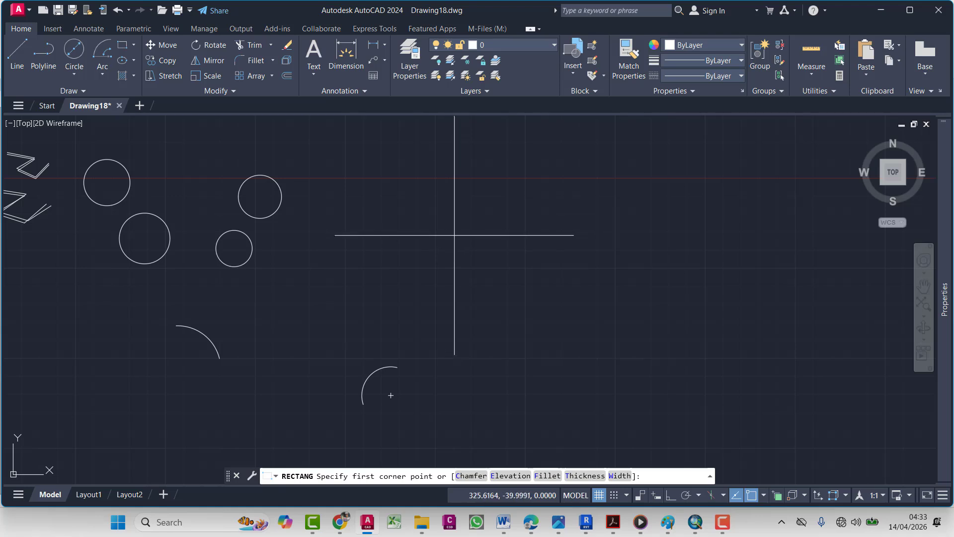
{"action": "left_click", "coordinate": [454, 209]}
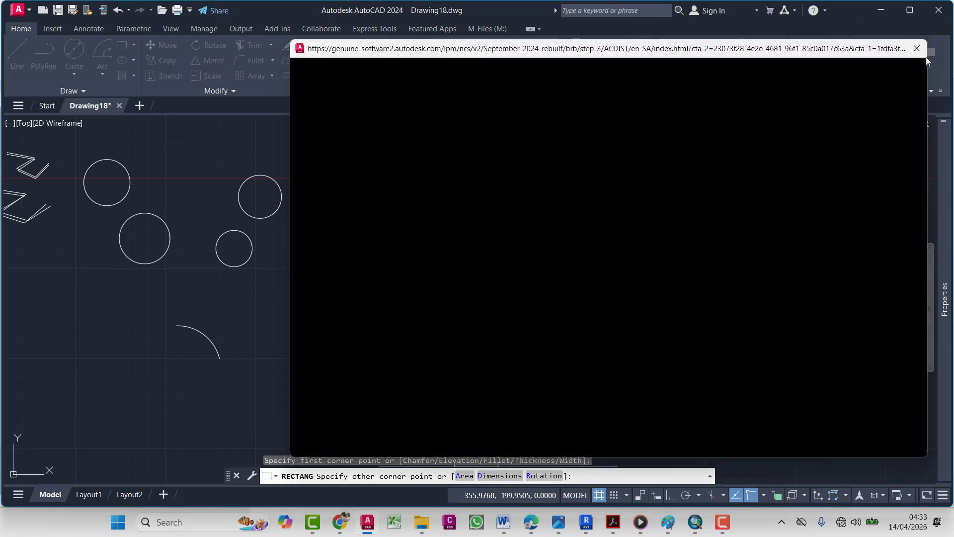
{"action": "left_click", "coordinate": [917, 48]}
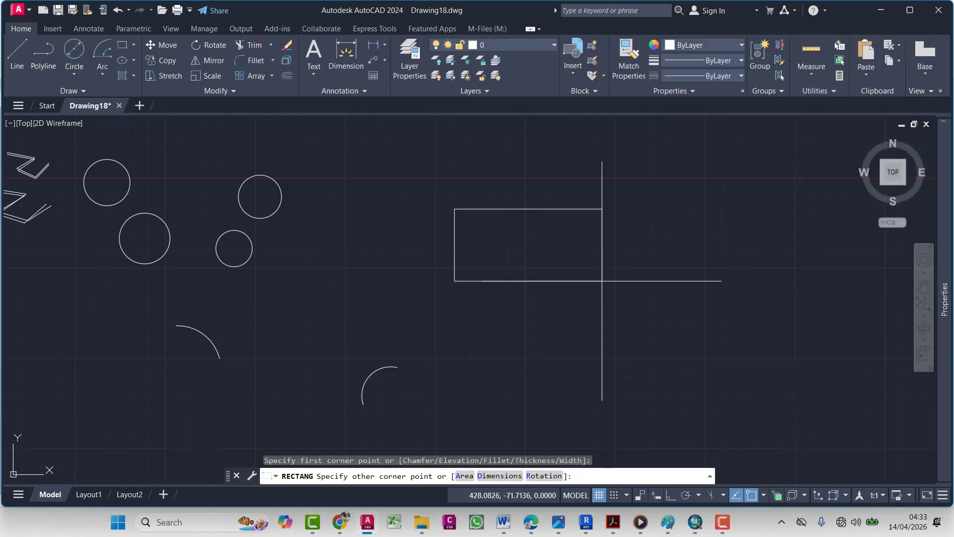
{"action": "type", "text": "D"}
{"action": "key", "text": "Return"}
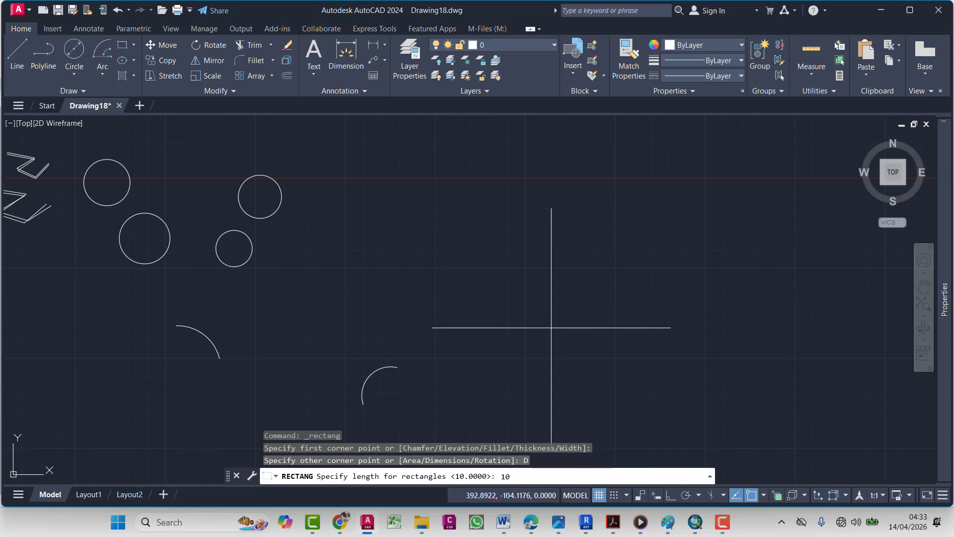
{"action": "key", "text": "Return"}
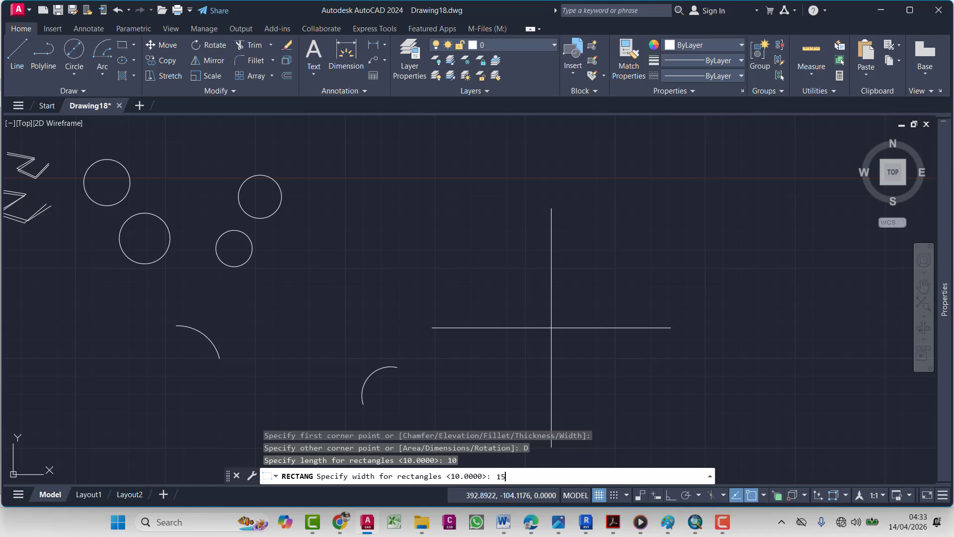
{"action": "key", "text": "Return"}
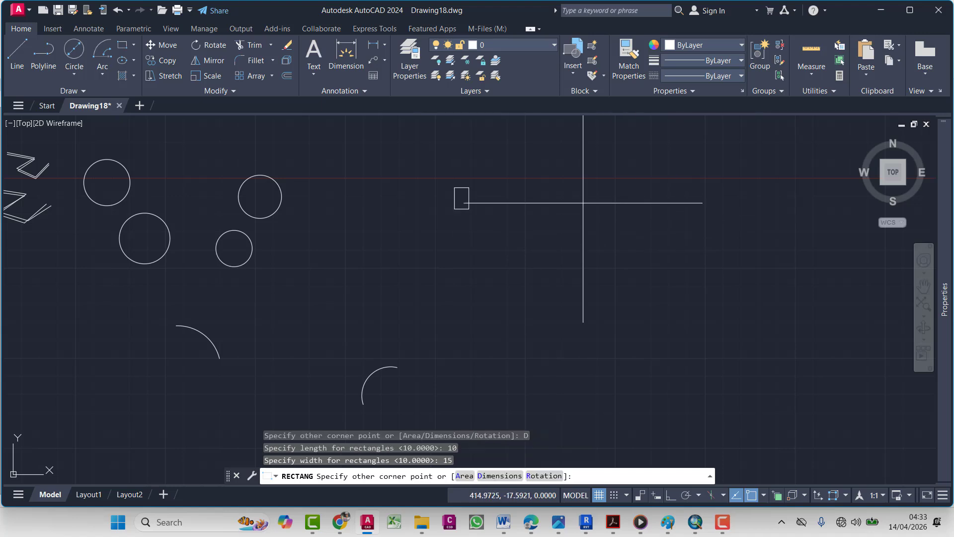
{"action": "left_click", "coordinate": [506, 198]}
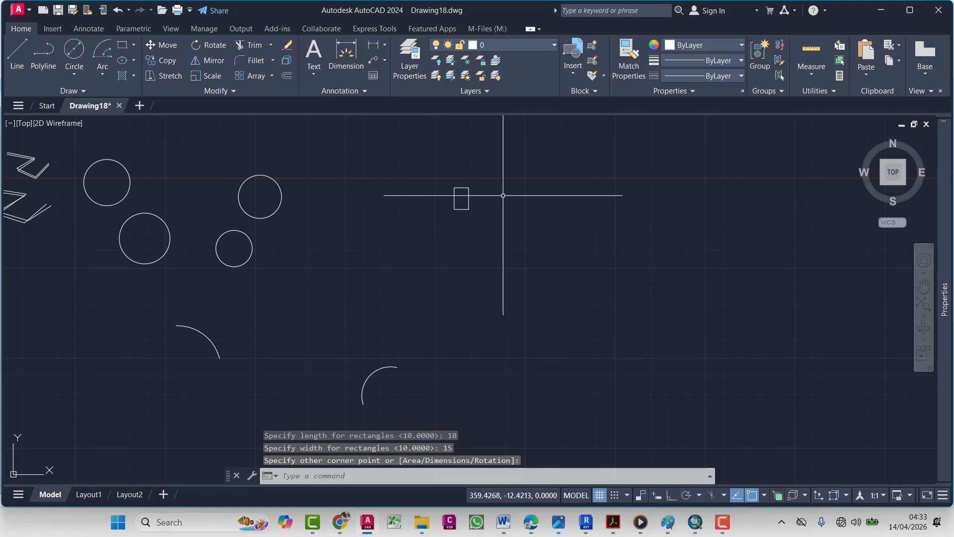
Inspect the new rectangle up close by selecting it to show its grips, and clear the selection
{"action": "scroll", "coordinate": [503, 197], "scroll_direction": "up", "scroll_amount": 6}
{"action": "middle_click_drag", "start_coordinate": [416, 230], "coordinate": [458, 225]}
{"action": "key", "text": "Escape"}
{"action": "key", "text": "Escape"}
{"action": "key", "text": "Escape"}
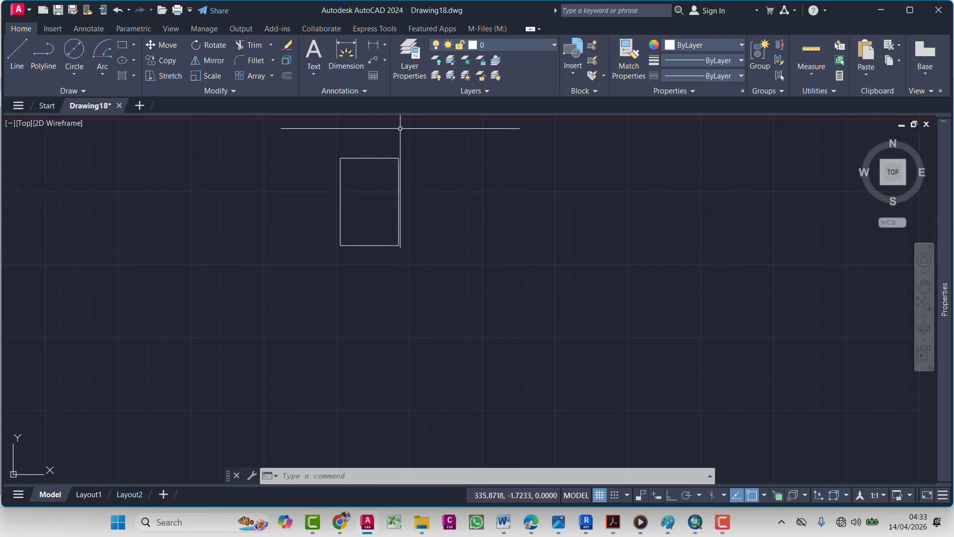
{"action": "left_click", "coordinate": [425, 136]}
{"action": "left_click", "coordinate": [286, 289]}
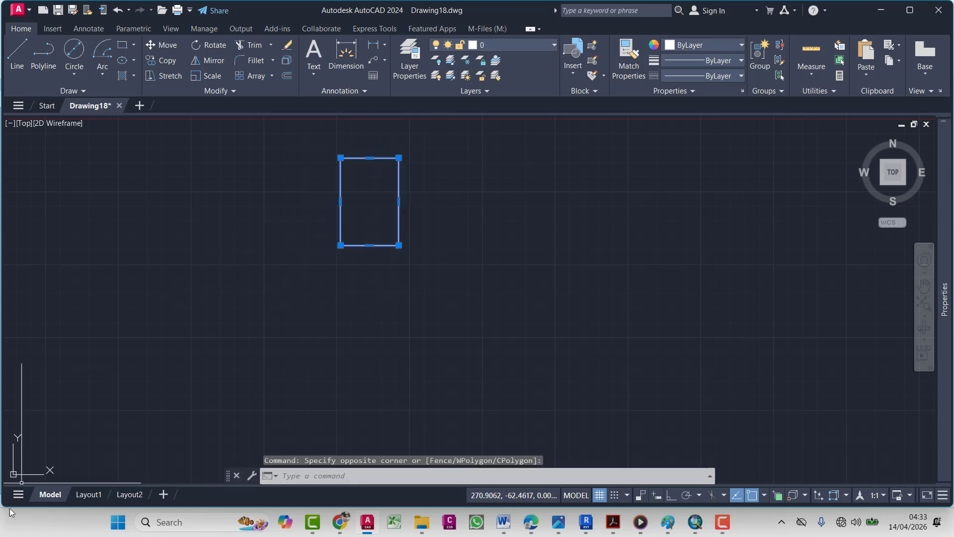
{"action": "key", "text": "Escape"}
{"action": "key", "text": "Escape"}
{"action": "key", "text": "Escape"}
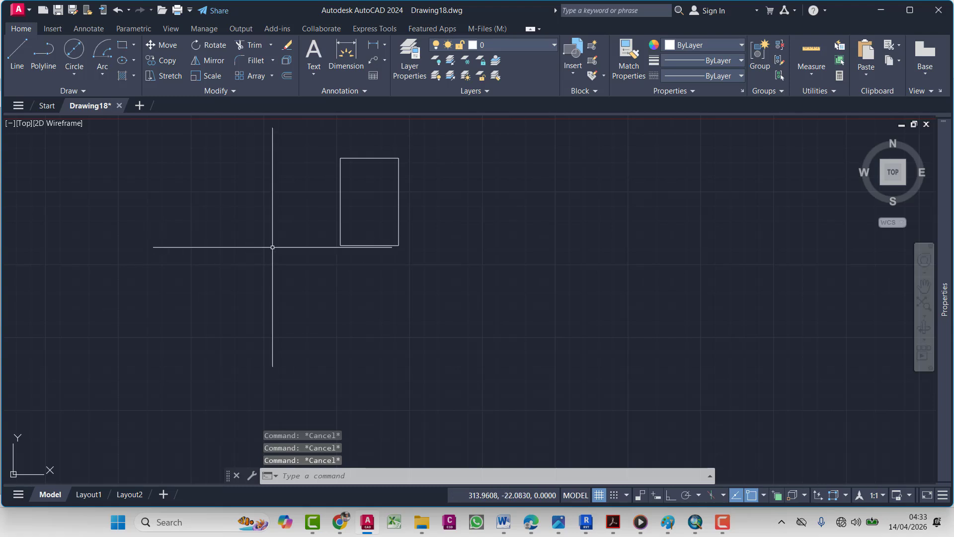
Move the UCS origin to a point just outside the rectangle's lower-left corner and undo the move
{"action": "left_click", "coordinate": [15, 474]}
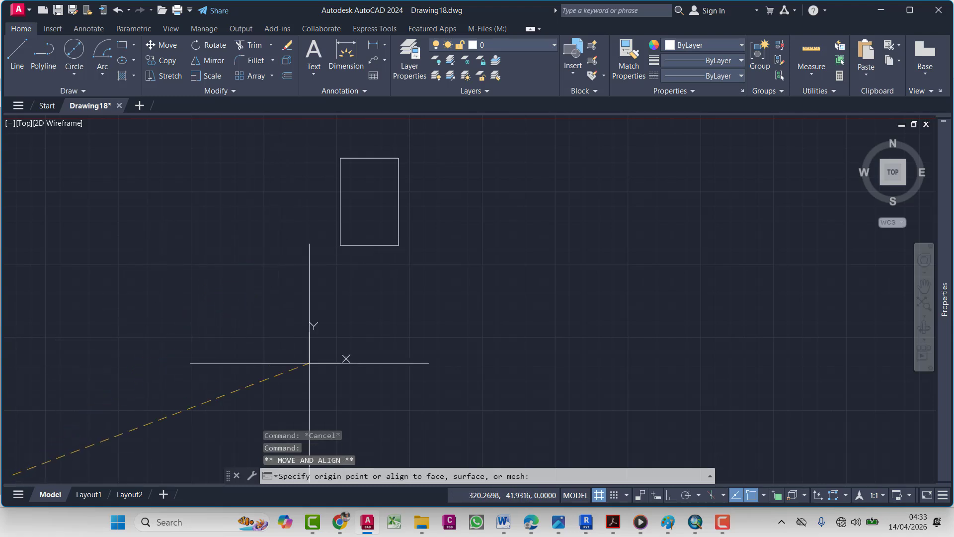
{"action": "left_click", "coordinate": [308, 257]}
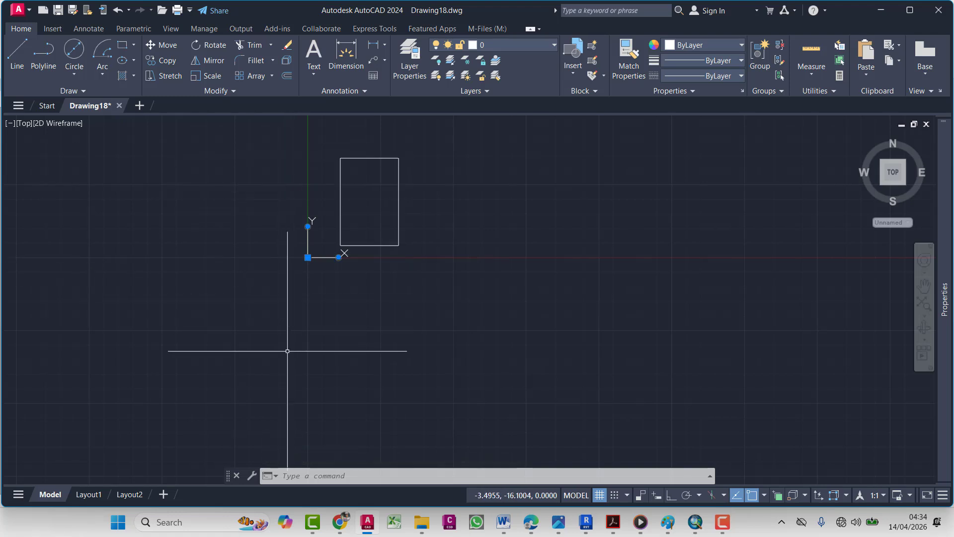
{"action": "key", "text": "ctrl+z"}
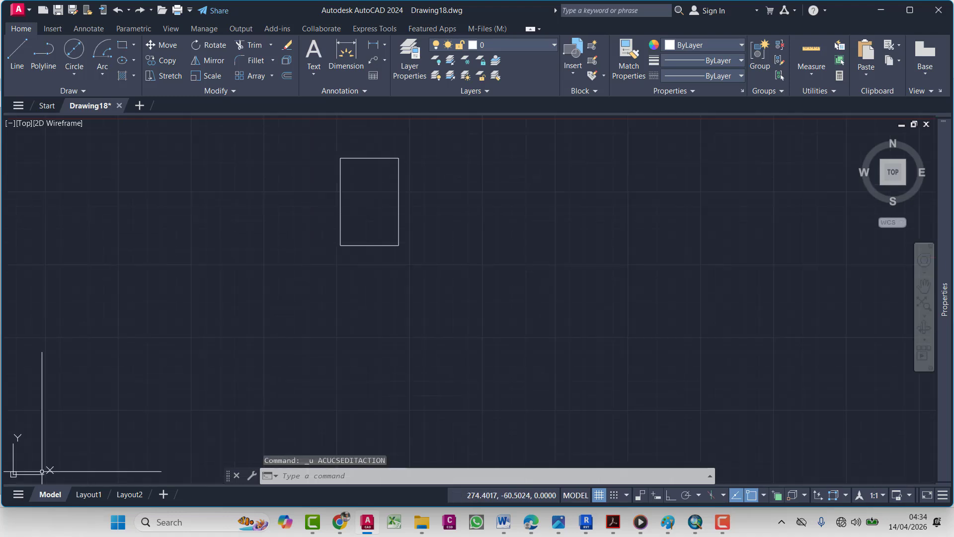
{"action": "key", "text": "Escape"}
Select the rectangle and check its geometry in the properties
{"action": "scroll", "coordinate": [376, 199], "scroll_direction": "down", "scroll_amount": 7}
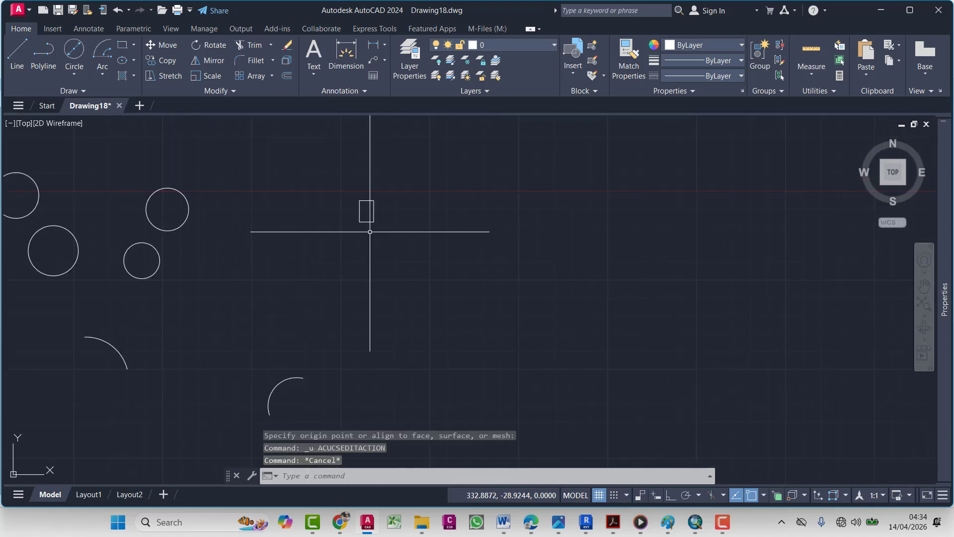
{"action": "scroll", "coordinate": [380, 219], "scroll_direction": "up", "scroll_amount": 4}
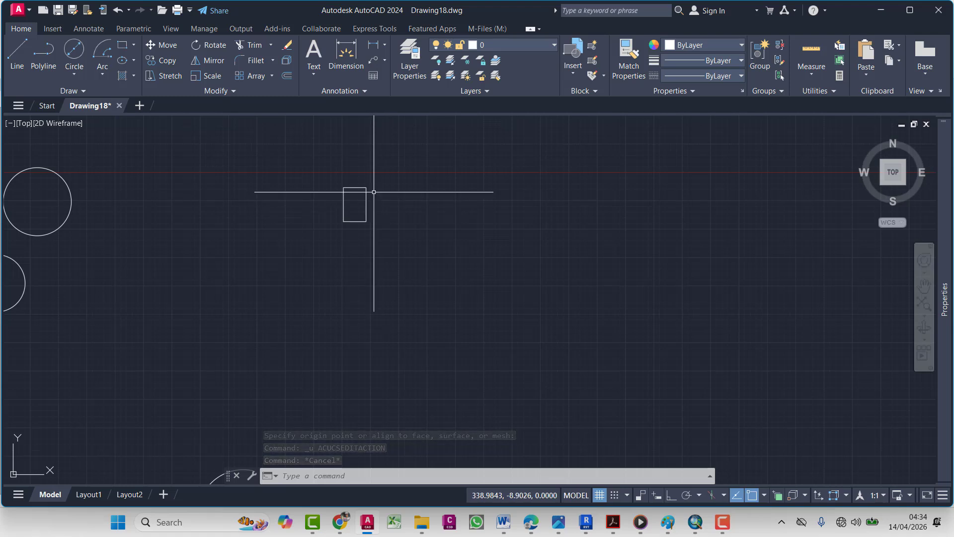
{"action": "left_click", "coordinate": [355, 182]}
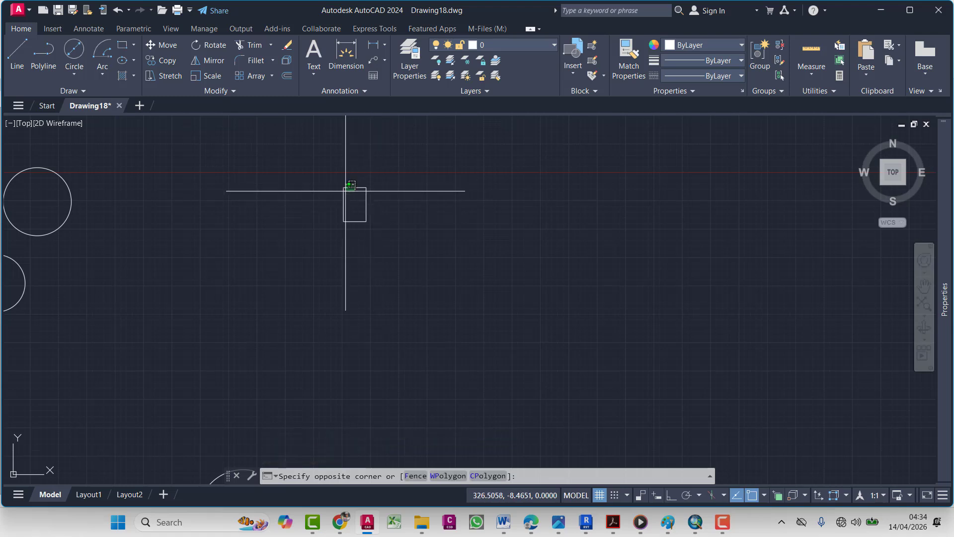
{"action": "left_click", "coordinate": [351, 185]}
{"action": "mouse_move", "coordinate": [941, 318]}
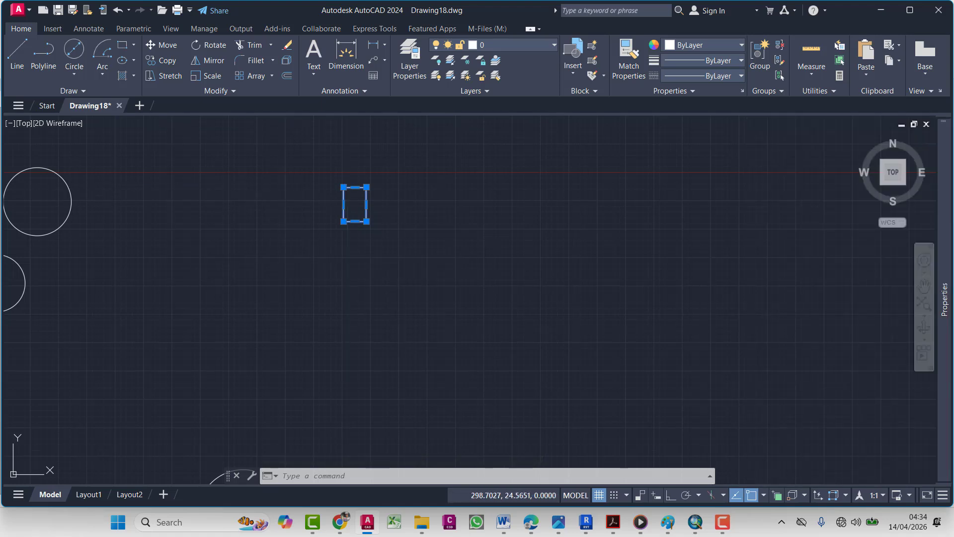
{"action": "left_click", "coordinate": [396, 149]}
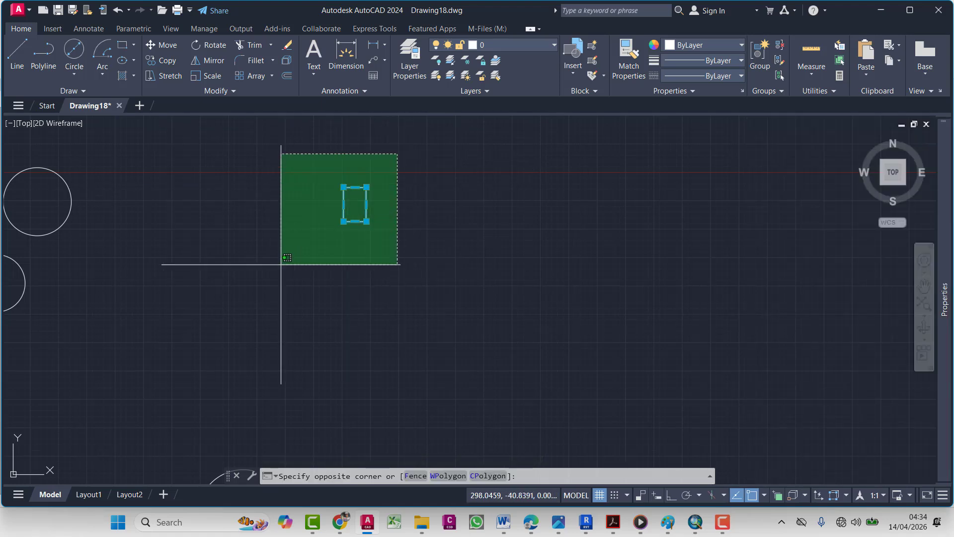
{"action": "left_click", "coordinate": [274, 270]}
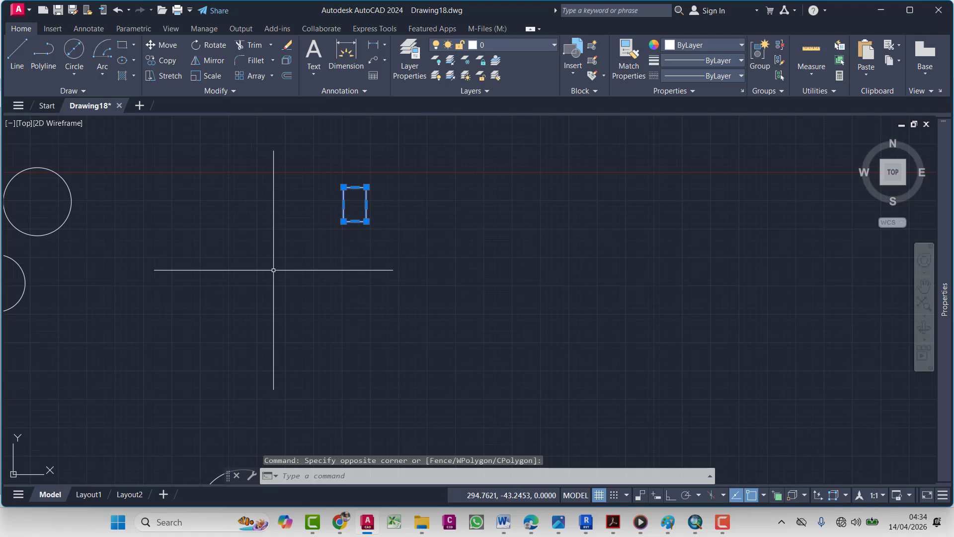
Switch to Calculator and compute the rectangle areas 10 × 15 and 50 × 65
{"action": "key", "text": "XF86Calculator"}
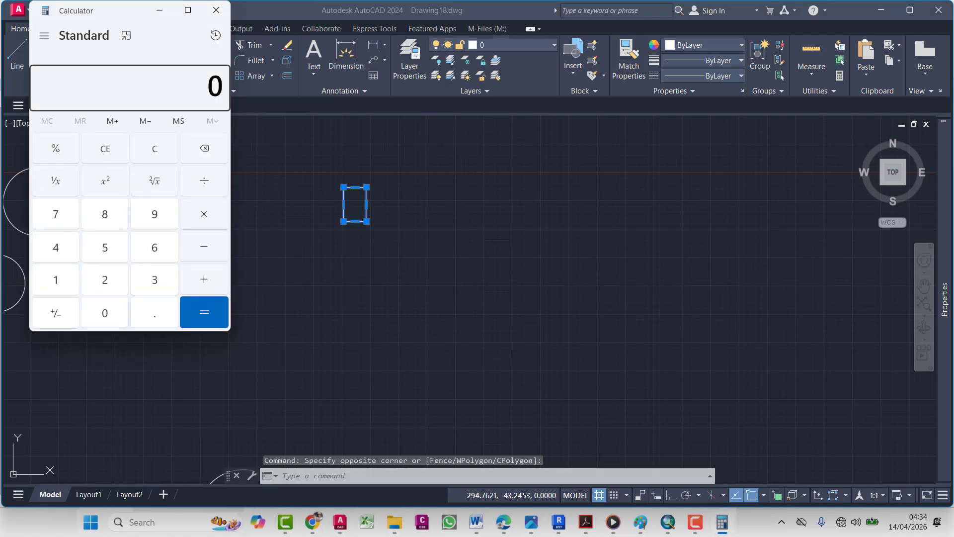
{"action": "type", "text": "15 ="}
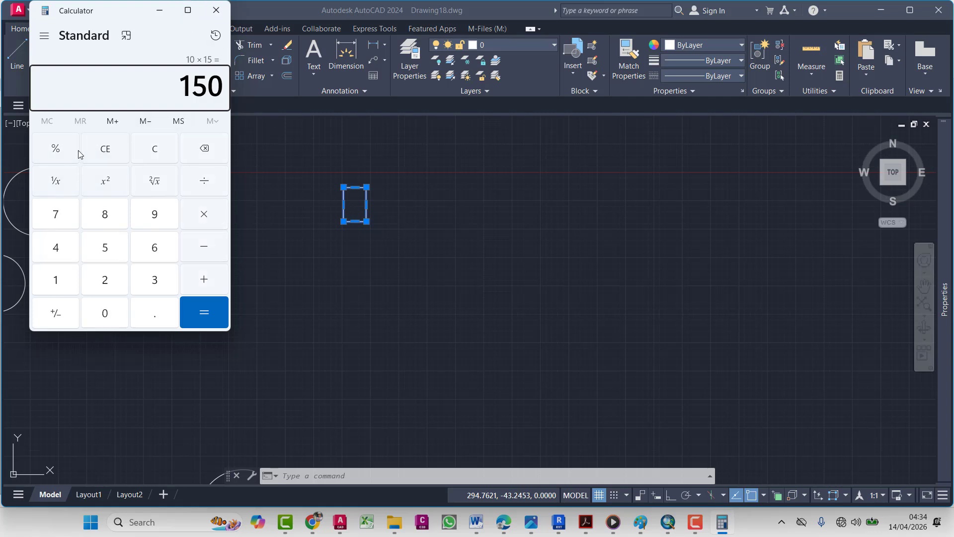
{"action": "left_click", "coordinate": [155, 148]}
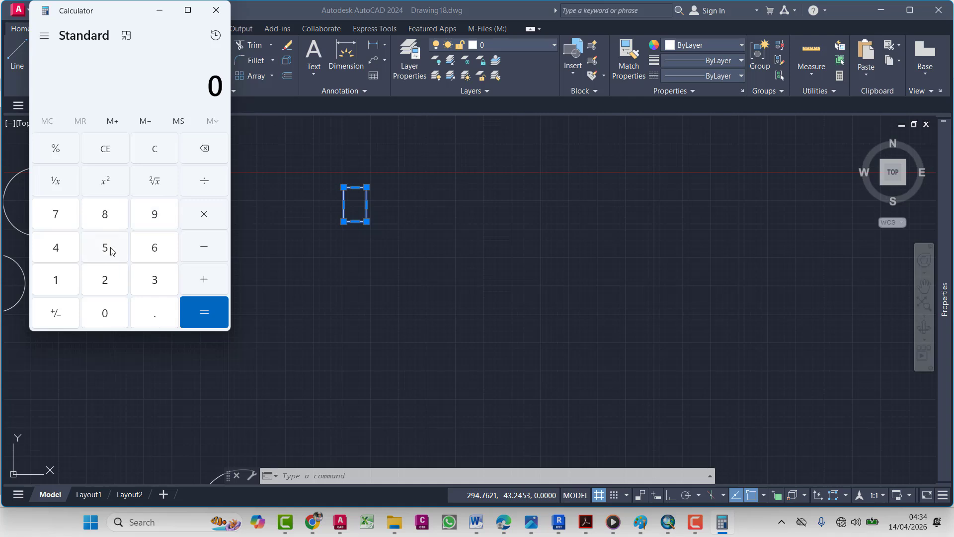
{"action": "key", "text": "0"}
{"action": "left_click", "coordinate": [104, 248]}
{"action": "key", "text": "Return"}
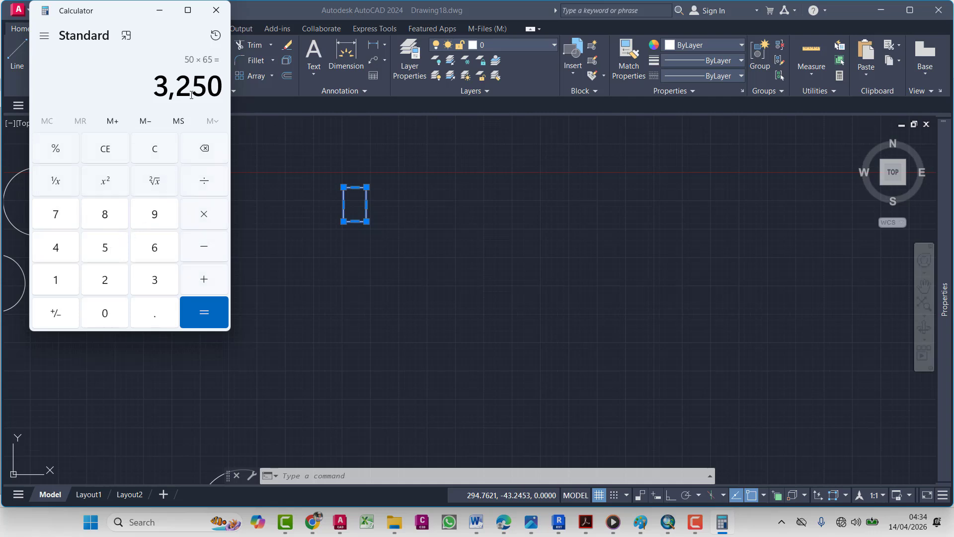
Close Calculator and, back in AutoCAD, draw a rectangle beyond the small one by area 3250 with a length of 65
{"action": "left_click", "coordinate": [217, 10]}
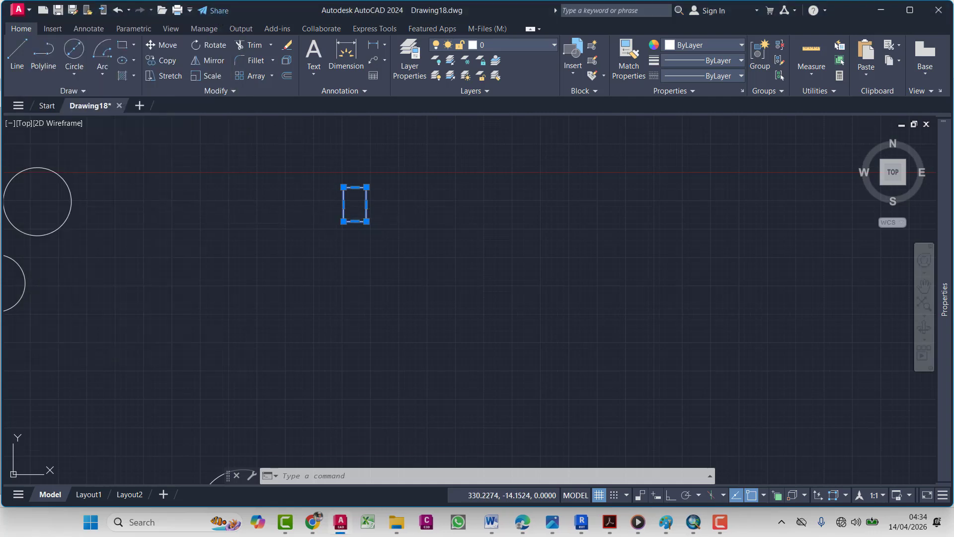
{"action": "left_click", "coordinate": [357, 121]}
{"action": "key", "text": "Escape"}
{"action": "left_click", "coordinate": [128, 47]}
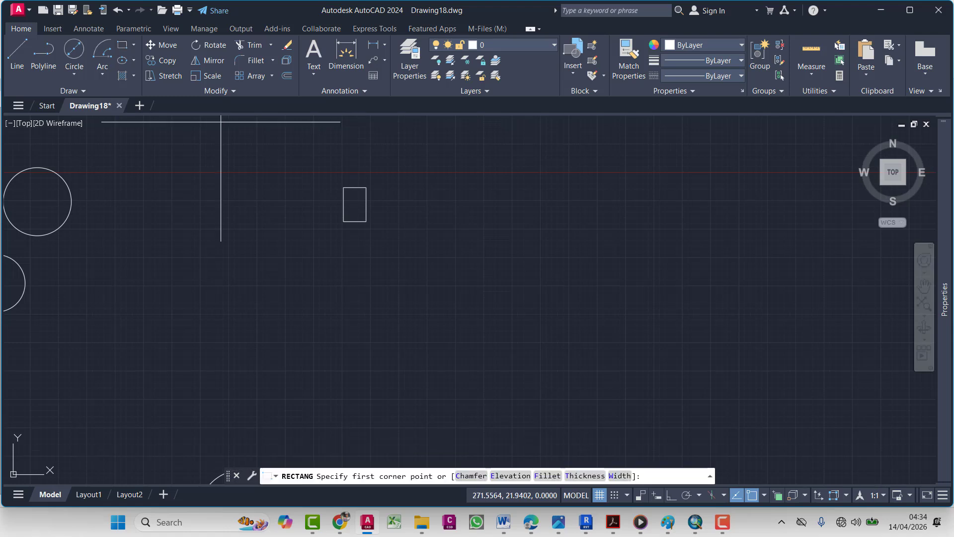
{"action": "left_click", "coordinate": [434, 267]}
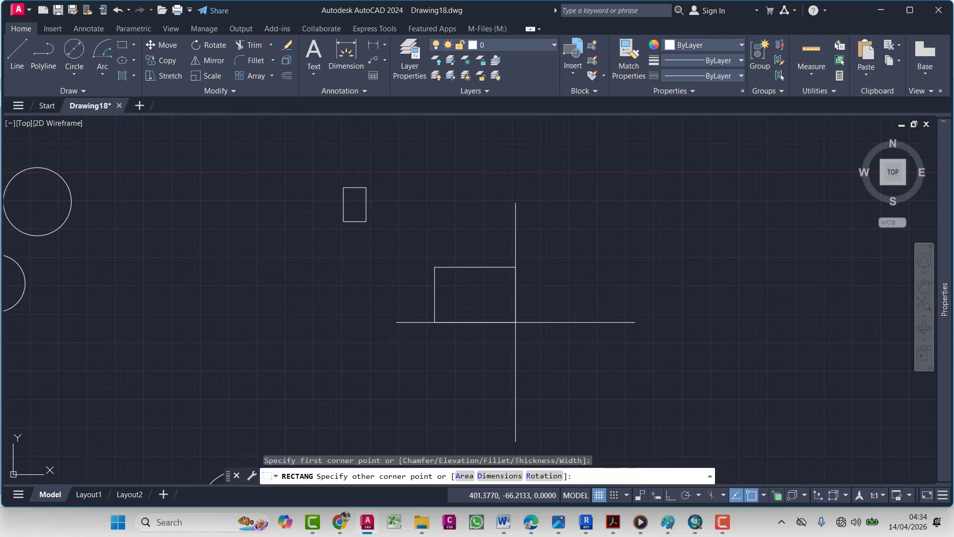
{"action": "left_click", "coordinate": [466, 476]}
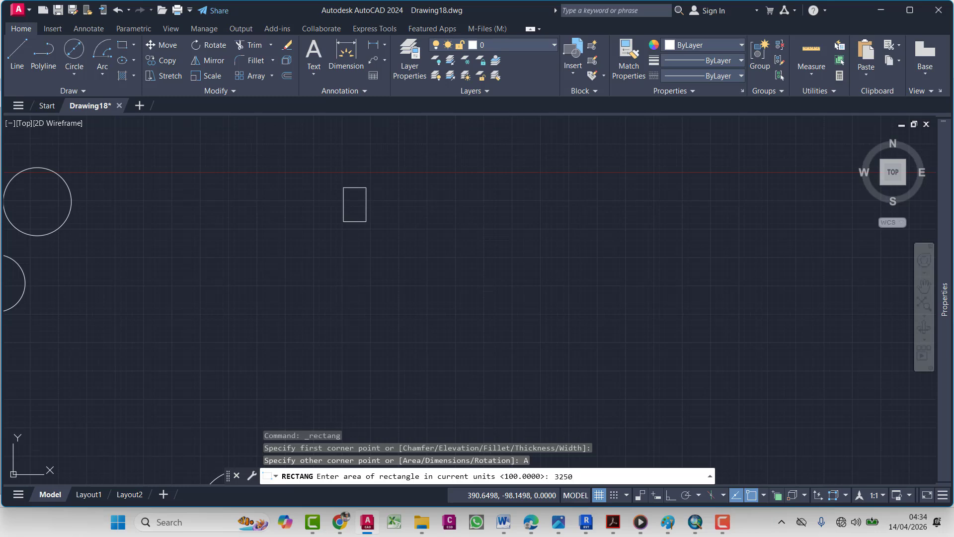
{"action": "key", "text": "Return"}
{"action": "scroll", "coordinate": [472, 318], "scroll_direction": "down", "scroll_amount": 5}
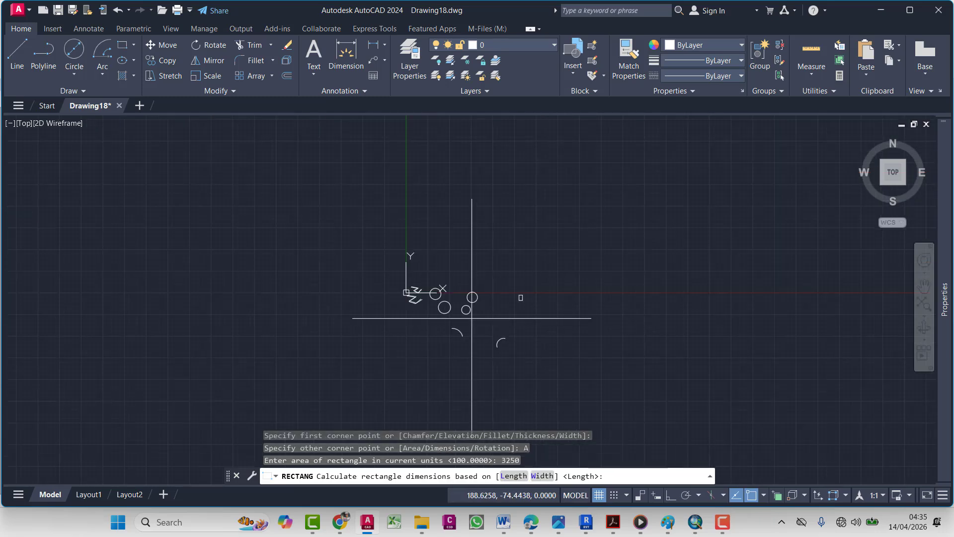
{"action": "scroll", "coordinate": [541, 324], "scroll_direction": "up", "scroll_amount": 5}
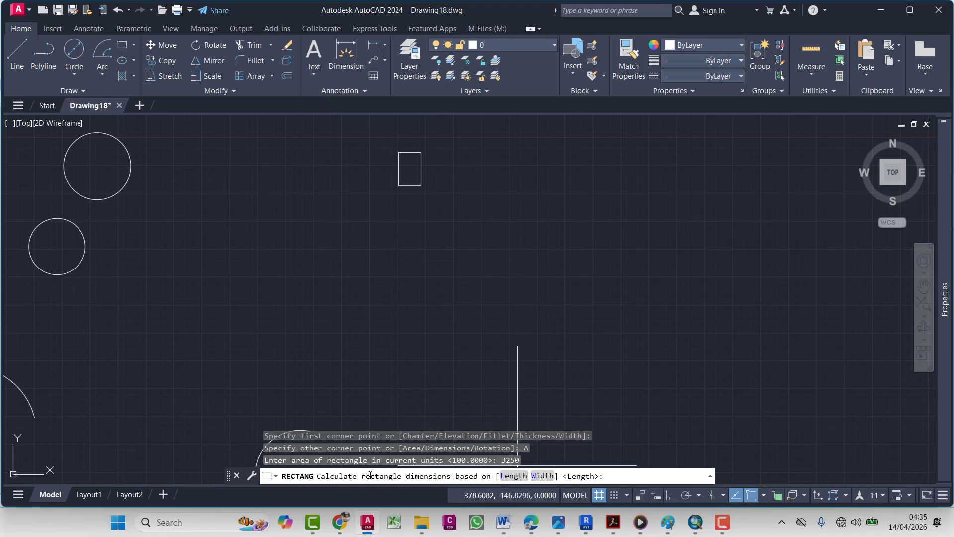
{"action": "left_click", "coordinate": [520, 475]}
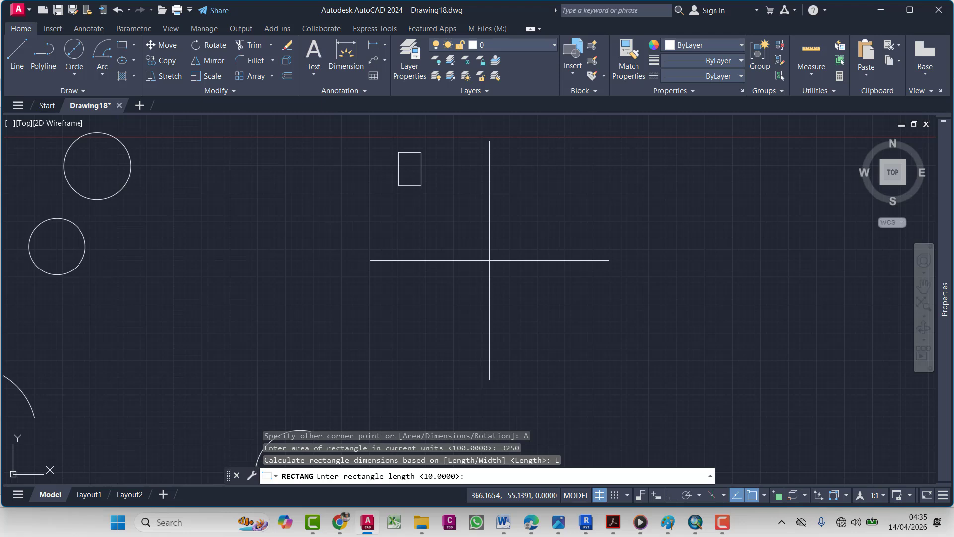
{"action": "type", "text": "65"}
{"action": "key", "text": "Return"}
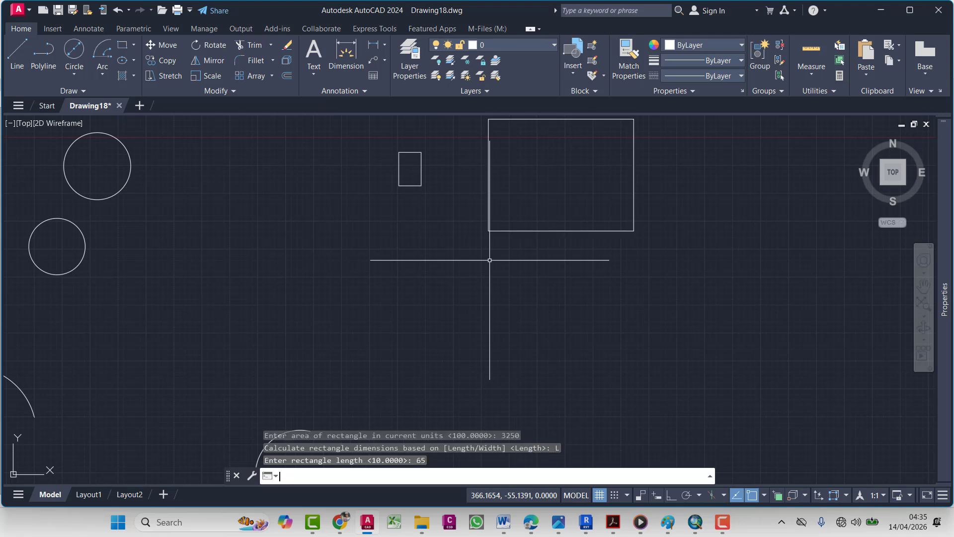
Select the large rectangle, check its area and length in the properties, and clear the selection
{"action": "left_click", "coordinate": [542, 246]}
{"action": "key", "text": "Escape"}
{"action": "key", "text": "Escape"}
{"action": "mouse_move", "coordinate": [553, 260]}
{"action": "middle_mouse_down"}
{"action": "mouse_move", "coordinate": [450, 319]}
{"action": "mouse_move", "coordinate": [465, 279]}
{"action": "middle_mouse_up"}
{"action": "key", "text": "Escape"}
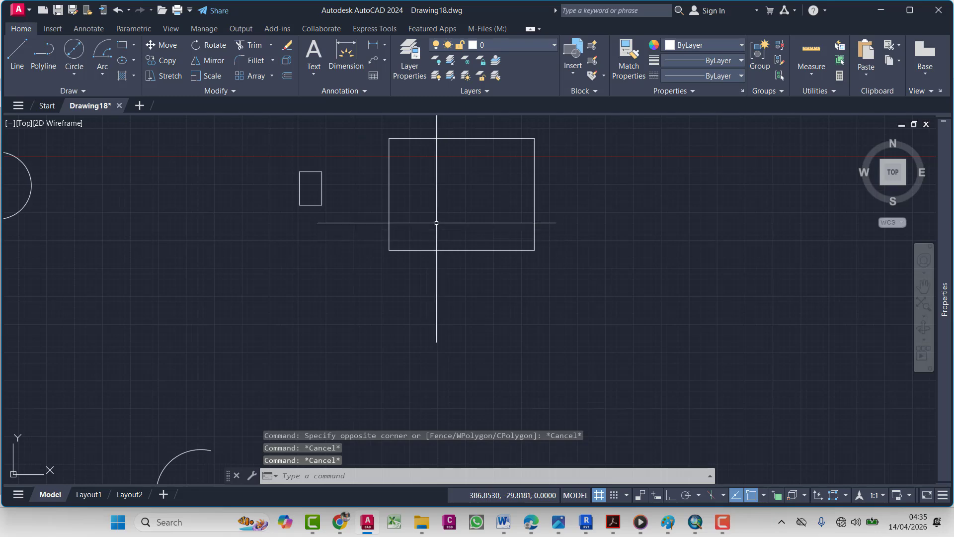
{"action": "left_click", "coordinate": [390, 222]}
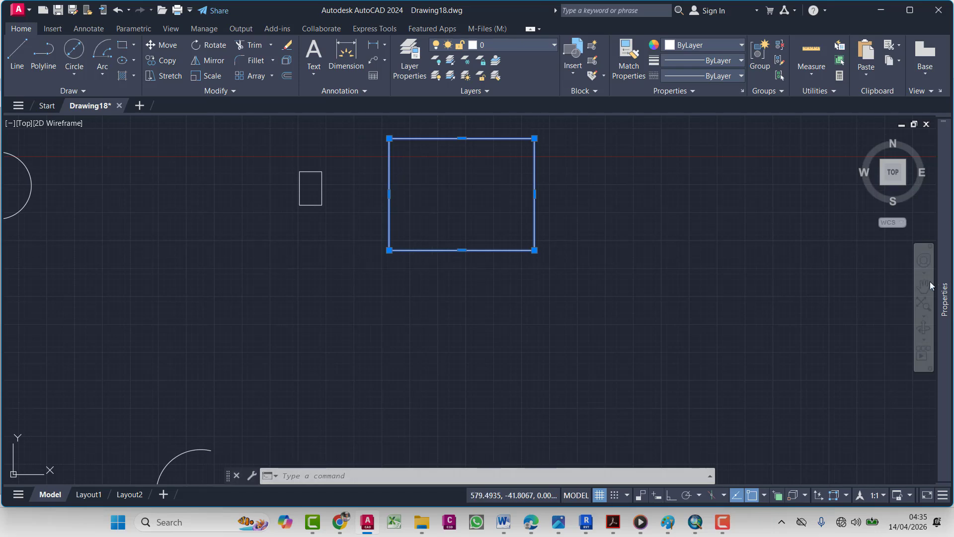
{"action": "mouse_move", "coordinate": [946, 318]}
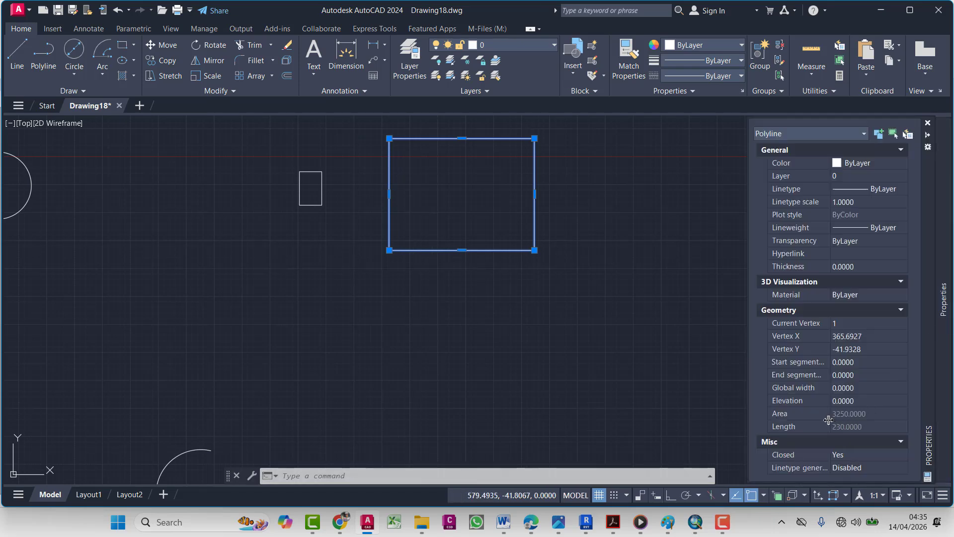
{"action": "key", "text": "Escape"}
{"action": "key", "text": "Escape"}
Select the large rectangle with a crossing window twice, clearing the selection each time
{"action": "left_click", "coordinate": [624, 138]}
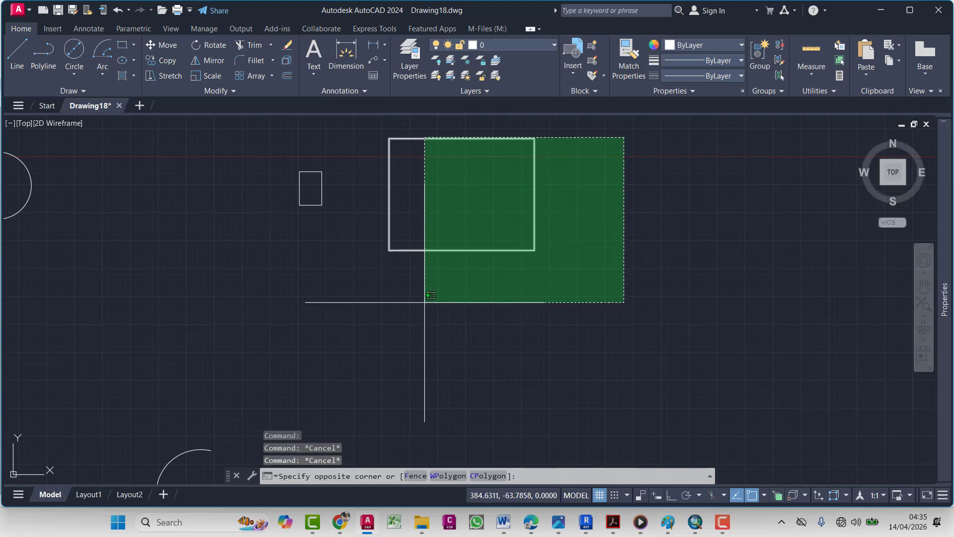
{"action": "left_click", "coordinate": [425, 302]}
{"action": "key", "text": "Escape"}
{"action": "key", "text": "Escape"}
{"action": "left_click", "coordinate": [571, 162]}
{"action": "left_click", "coordinate": [393, 300]}
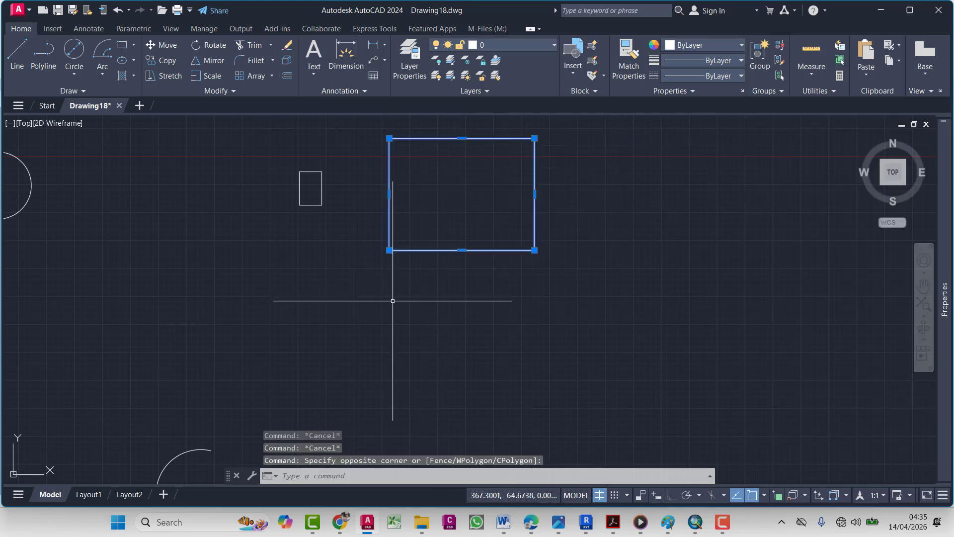
{"action": "key", "text": "Escape"}
{"action": "key", "text": "Escape"}
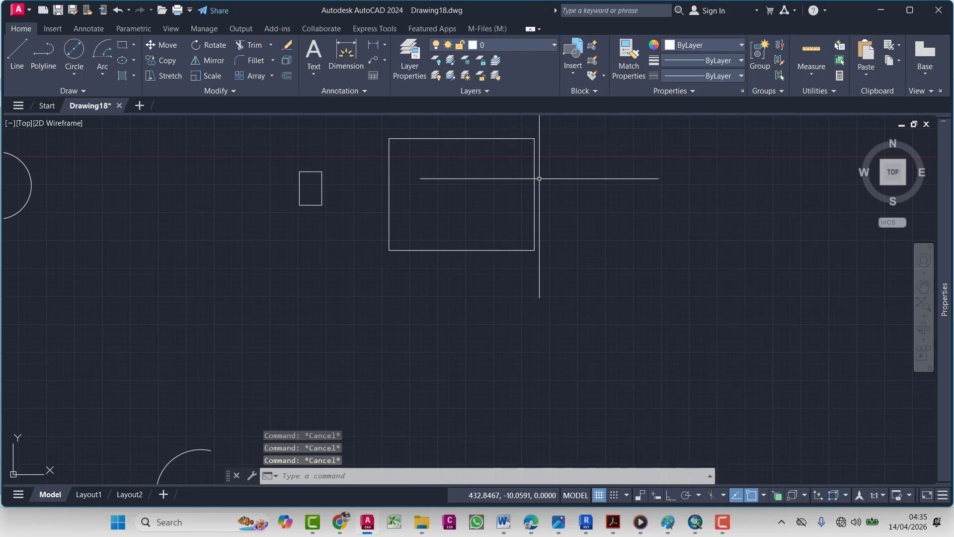
{"action": "mouse_move", "coordinate": [540, 151]}
{"action": "middle_mouse_down"}
{"action": "mouse_move", "coordinate": [522, 181]}
{"action": "mouse_move", "coordinate": [504, 177]}
{"action": "middle_mouse_up"}
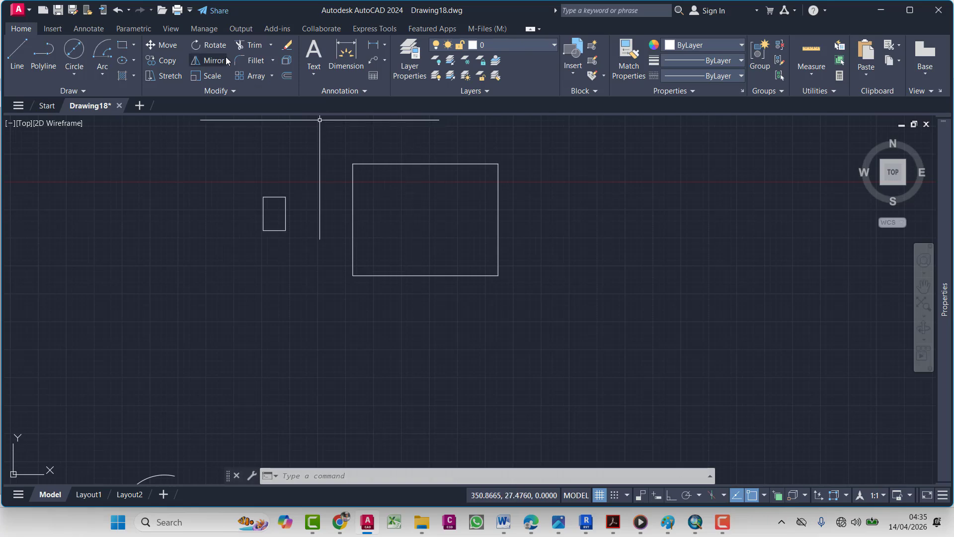
{"action": "left_click", "coordinate": [132, 60]}
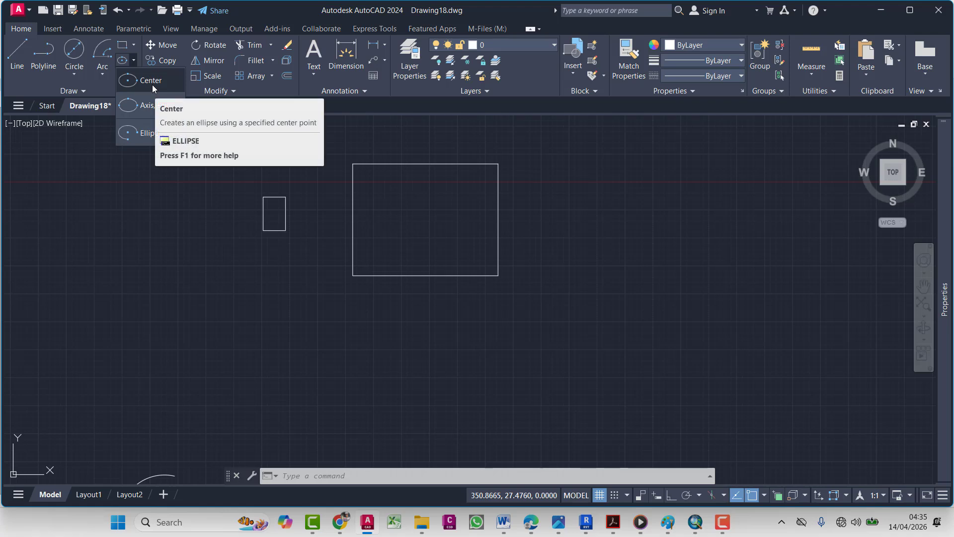
{"action": "left_click", "coordinate": [152, 84]}
{"action": "middle_click_drag", "start_coordinate": [427, 311], "coordinate": [318, 228]}
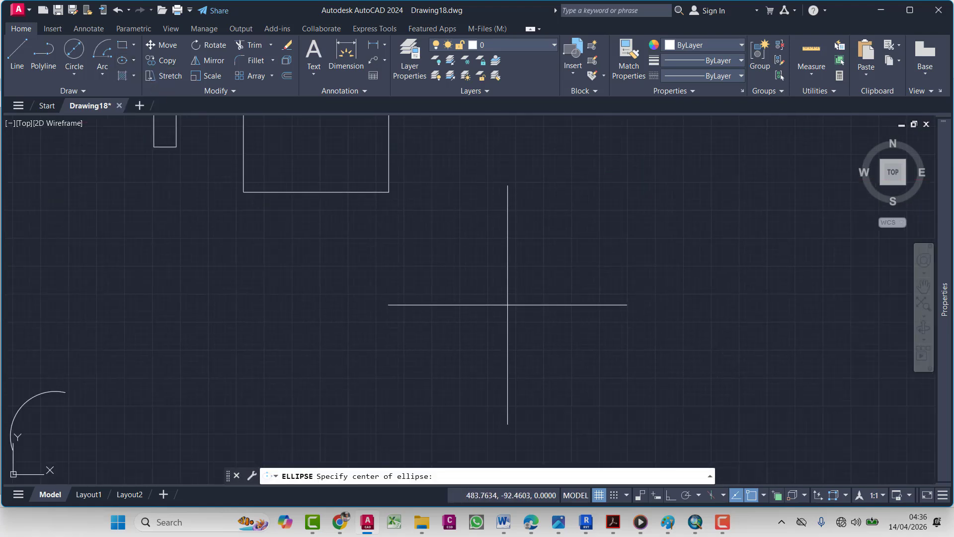
{"action": "left_click", "coordinate": [507, 304]}
{"action": "left_click", "coordinate": [556, 342]}
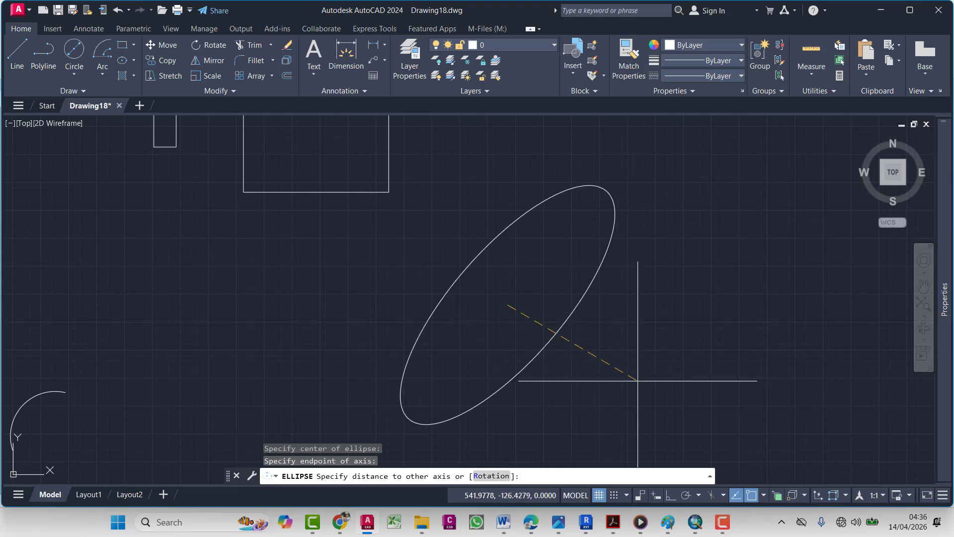
{"action": "key", "text": "Escape"}
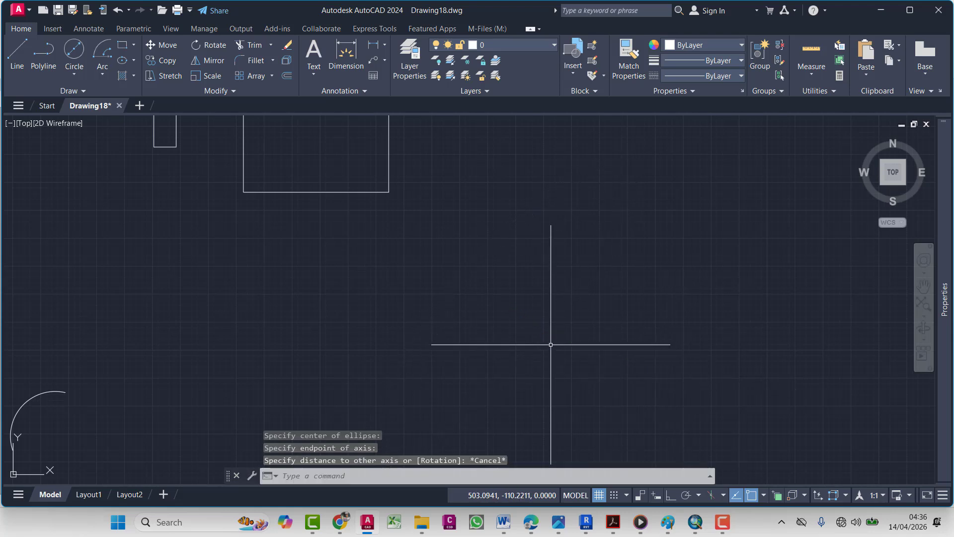
Draw a tilted ellipse from its center beside the large rectangle, with radii of about 74 and 24
{"action": "left_click", "coordinate": [121, 67]}
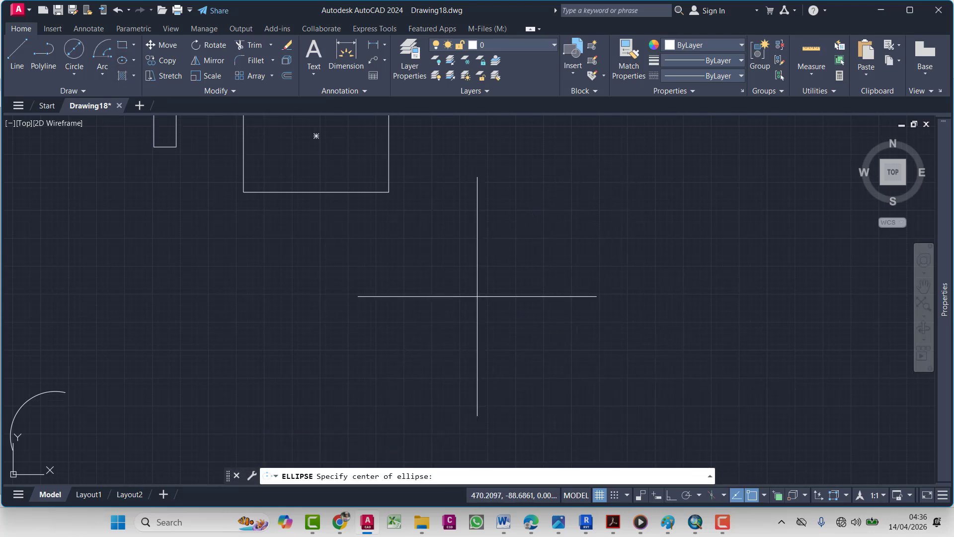
{"action": "left_click", "coordinate": [472, 243]}
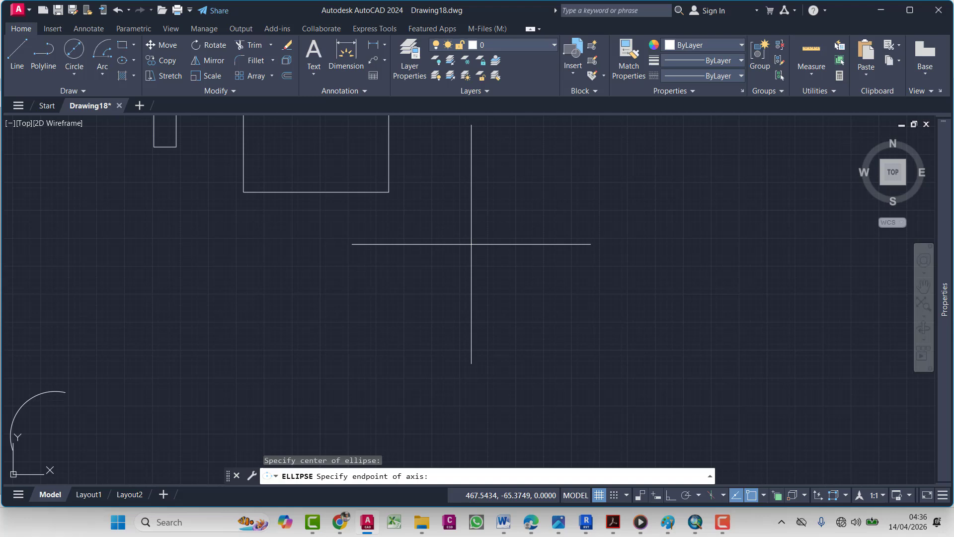
{"action": "left_click", "coordinate": [510, 281]}
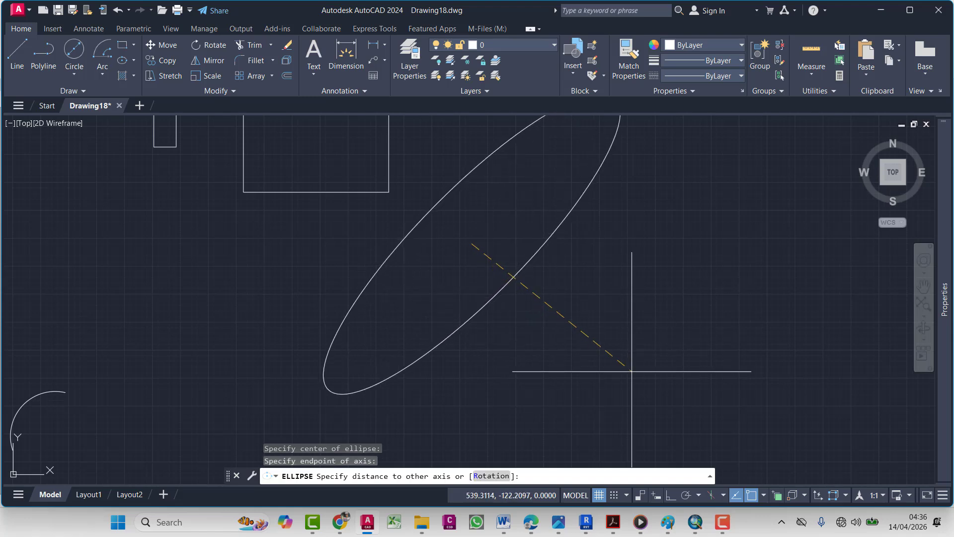
{"action": "left_click", "coordinate": [586, 352]}
{"action": "key", "text": "Escape"}
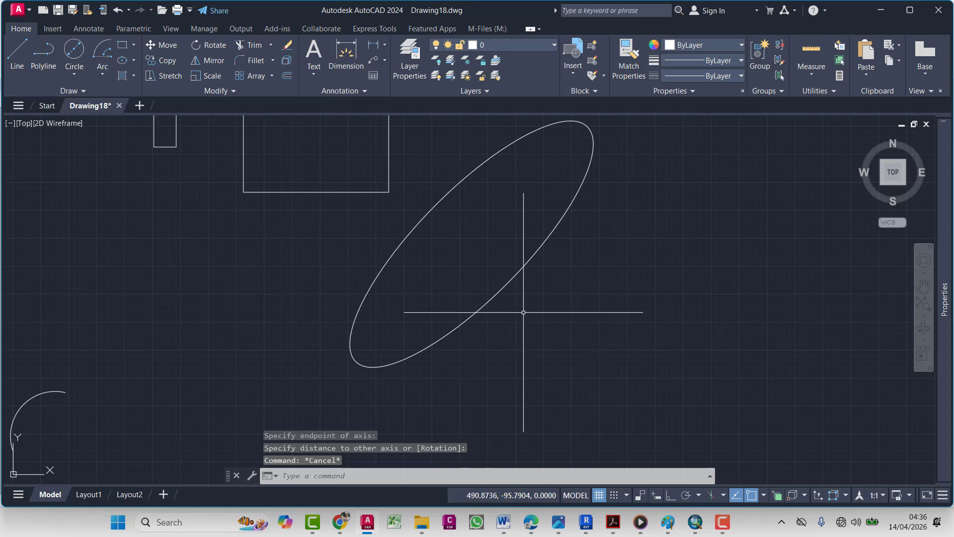
Select the ellipse, examine its major and minor radius, radius ratio and end angle in the properties, and clear the selection
{"action": "left_click", "coordinate": [505, 279]}
{"action": "left_click", "coordinate": [470, 320]}
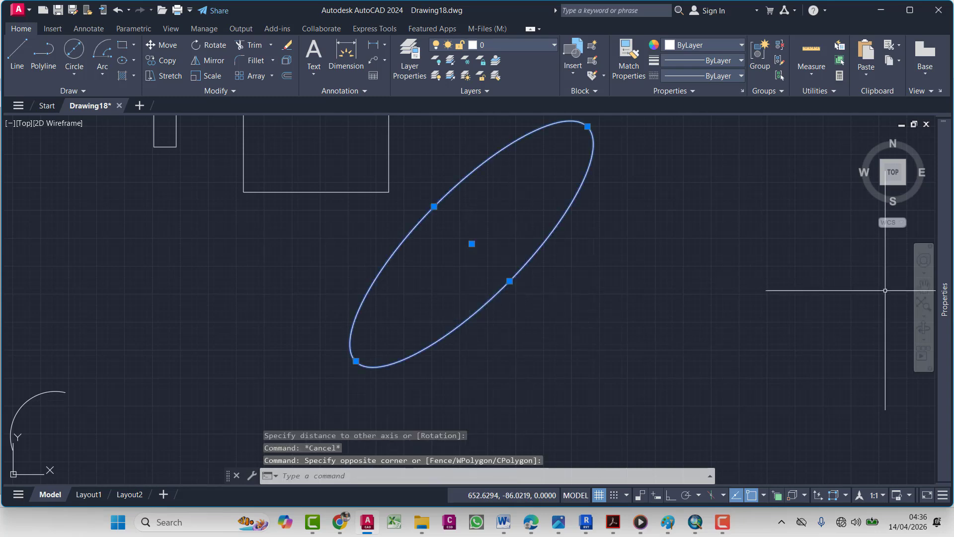
{"action": "mouse_move", "coordinate": [944, 298]}
{"action": "scroll", "coordinate": [834, 377], "scroll_direction": "down", "scroll_amount": 2}
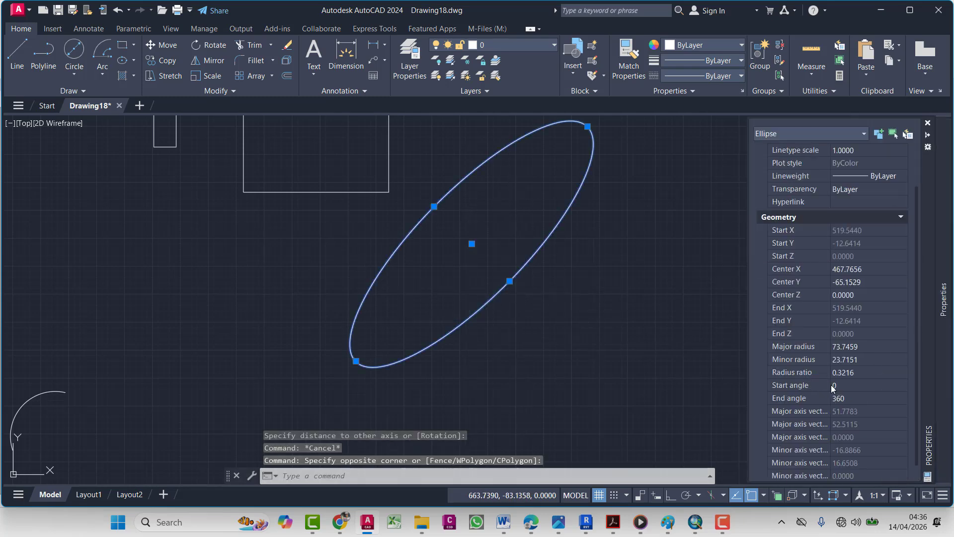
{"action": "left_click", "coordinate": [853, 373]}
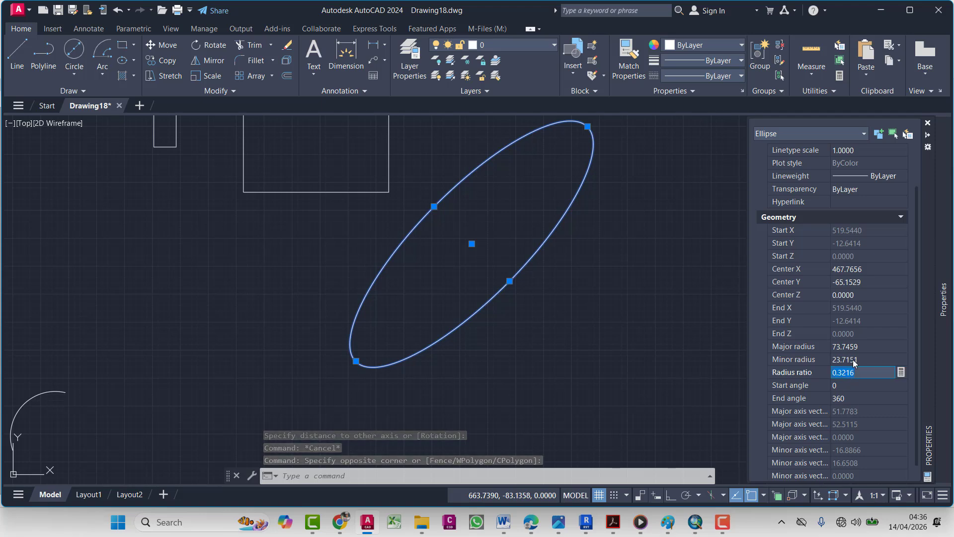
{"action": "left_click", "coordinate": [854, 359]}
{"action": "key", "text": "Up"}
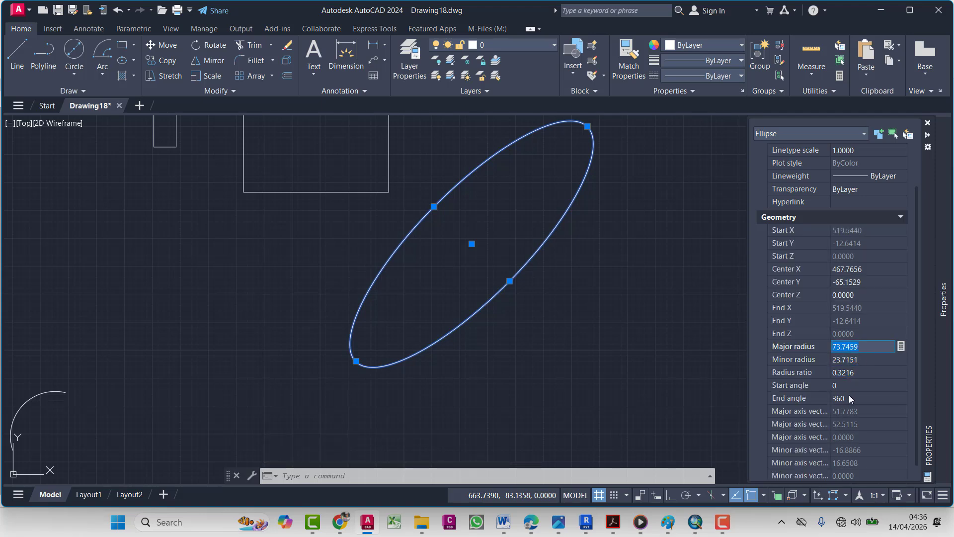
{"action": "left_click", "coordinate": [852, 400]}
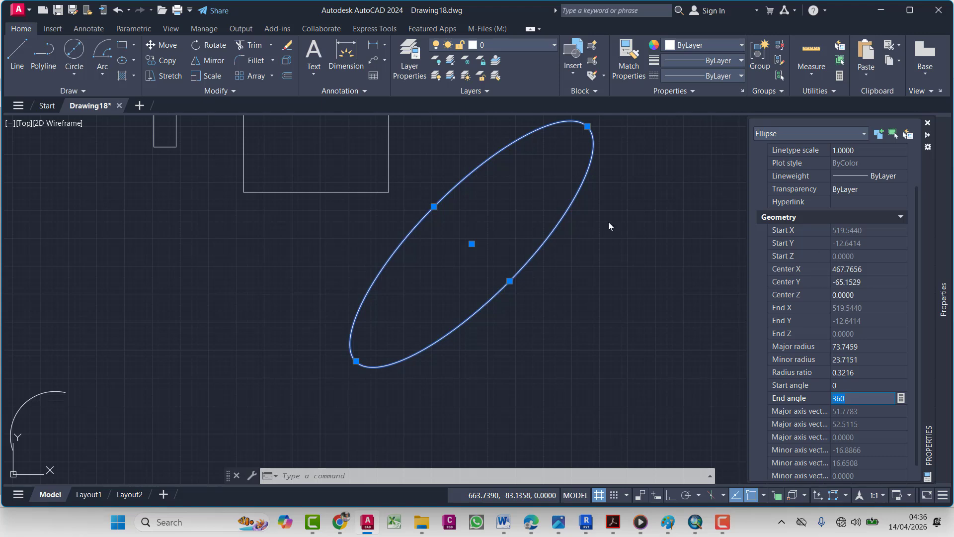
{"action": "left_click", "coordinate": [867, 374]}
{"action": "key", "text": "Escape"}
{"action": "key", "text": "Escape"}
{"action": "key", "text": "Escape"}
{"action": "left_click", "coordinate": [556, 281]}
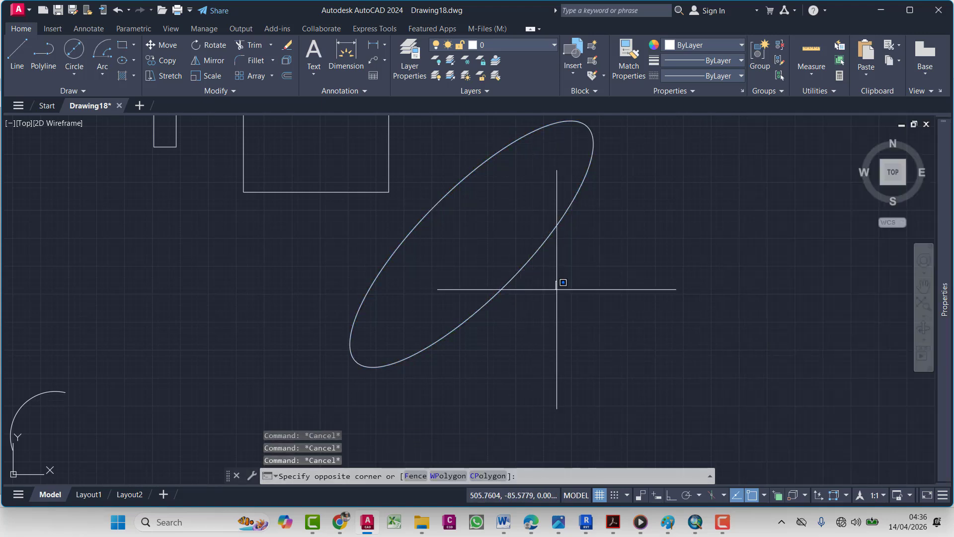
{"action": "key", "text": "Escape"}
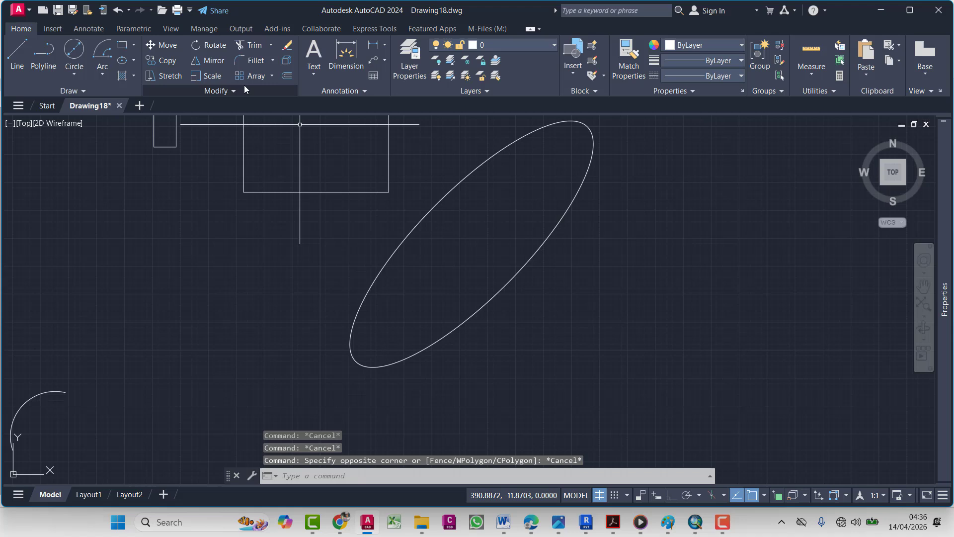
{"action": "left_click", "coordinate": [133, 61]}
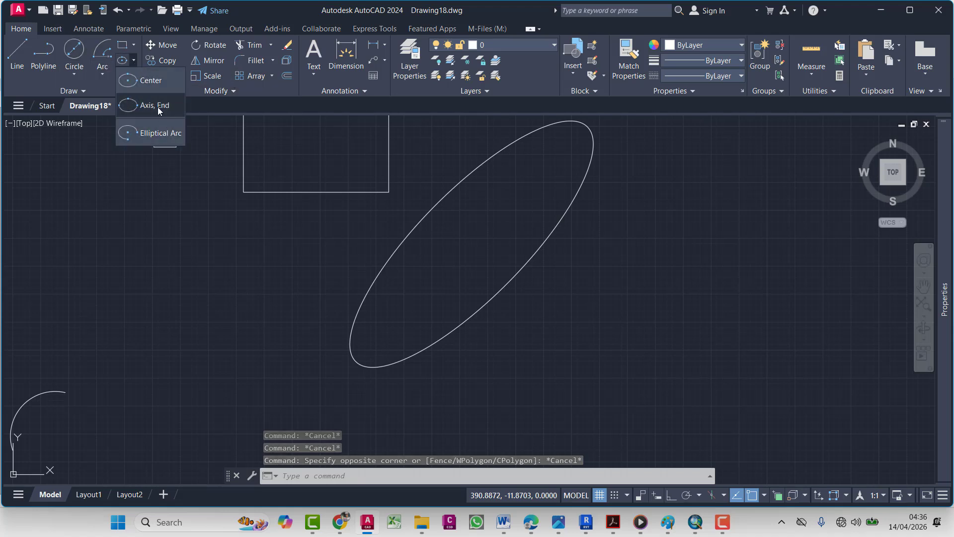
{"action": "left_click", "coordinate": [157, 106]}
{"action": "middle_click_drag", "start_coordinate": [448, 239], "coordinate": [229, 162]}
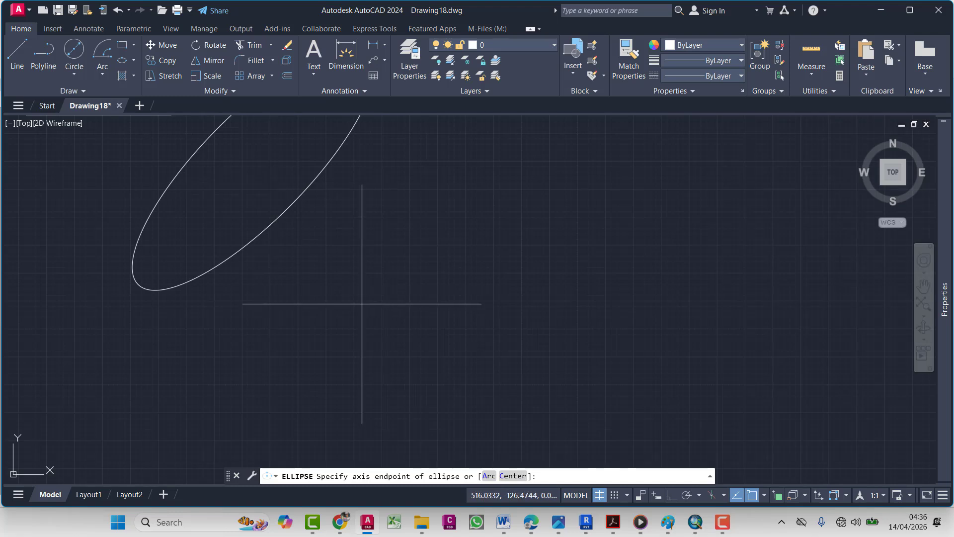
{"action": "left_click", "coordinate": [362, 302]}
{"action": "left_click", "coordinate": [454, 282]}
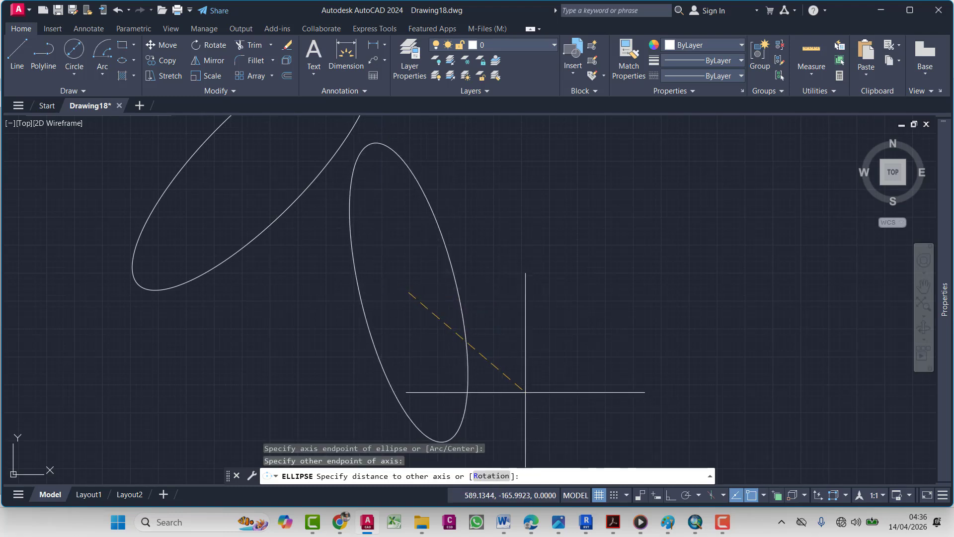
{"action": "key", "text": "Escape"}
Draw a tilted elliptical arc beside the tilted ellipse by placing its axis endpoints, other-axis distance, and start and end angles; check its selection
{"action": "left_click", "coordinate": [133, 60]}
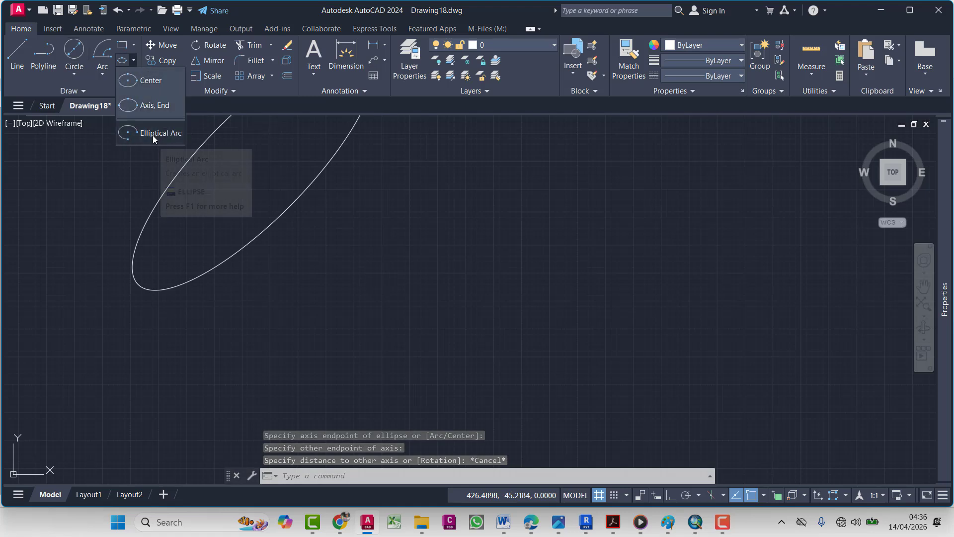
{"action": "left_click", "coordinate": [154, 133]}
{"action": "left_click", "coordinate": [378, 309]}
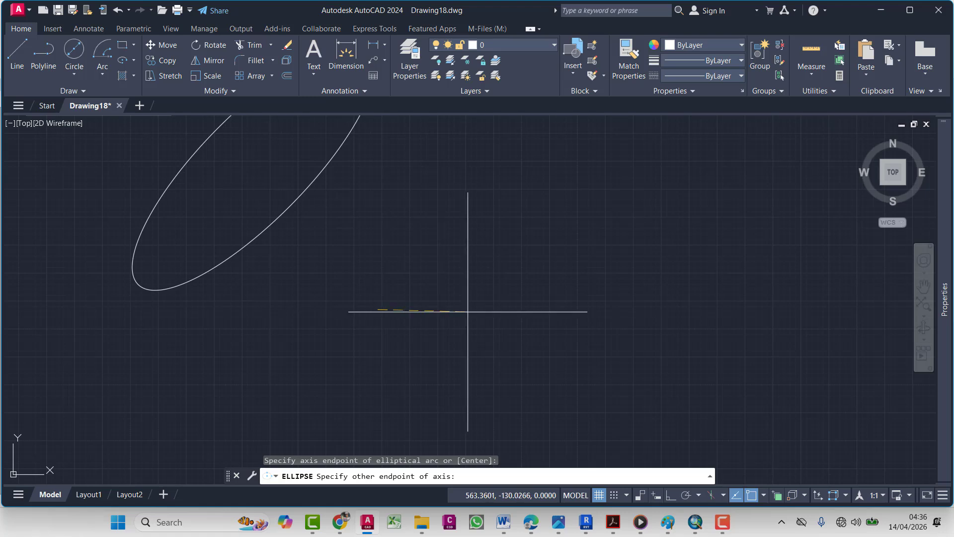
{"action": "left_click", "coordinate": [451, 259]}
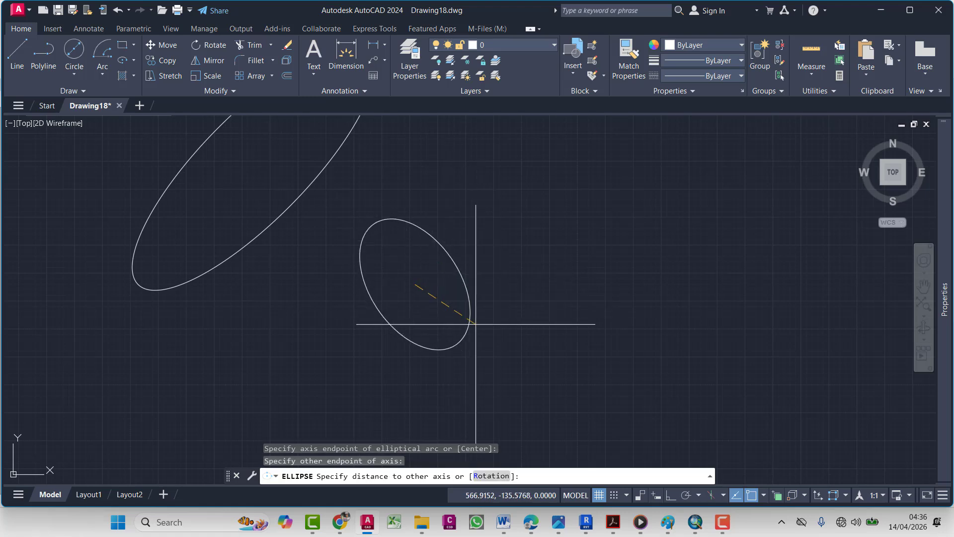
{"action": "left_click", "coordinate": [503, 359]}
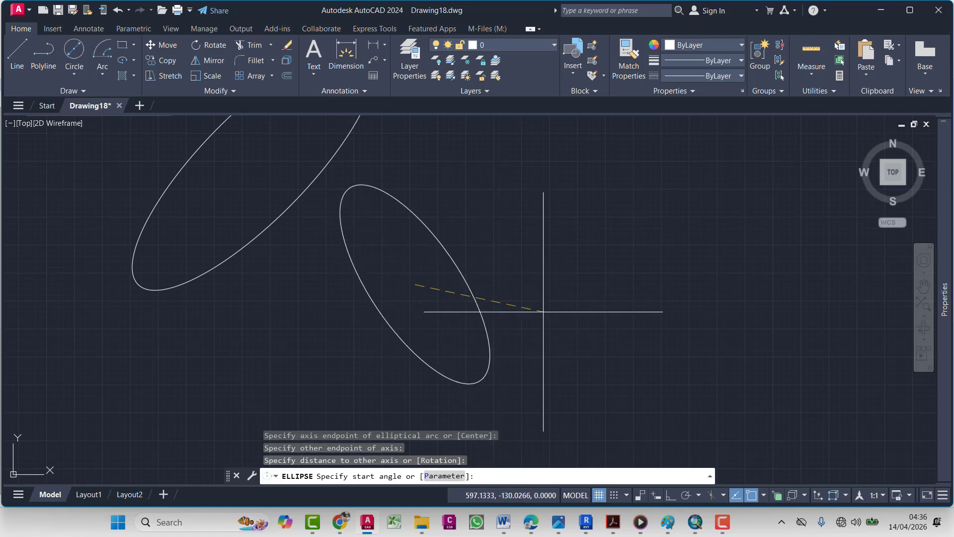
{"action": "left_click", "coordinate": [378, 324]}
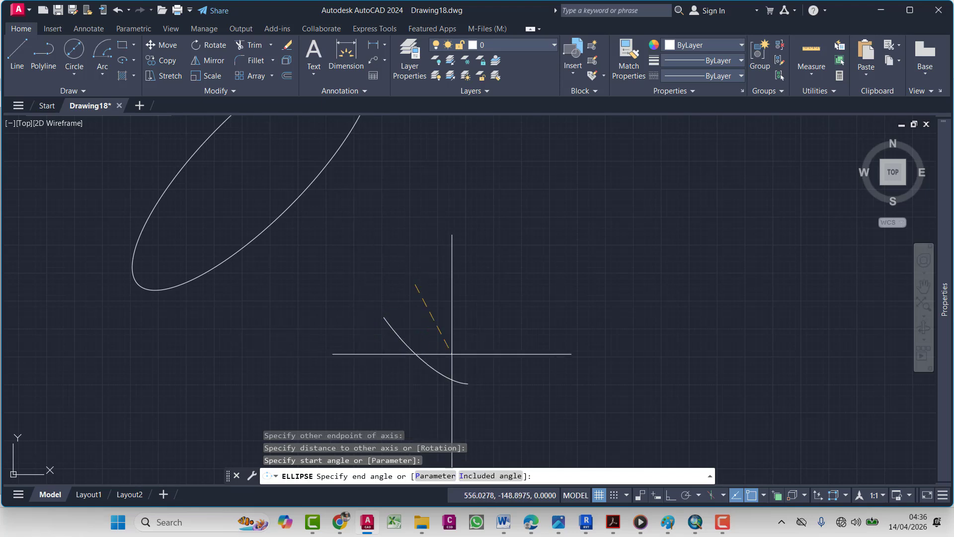
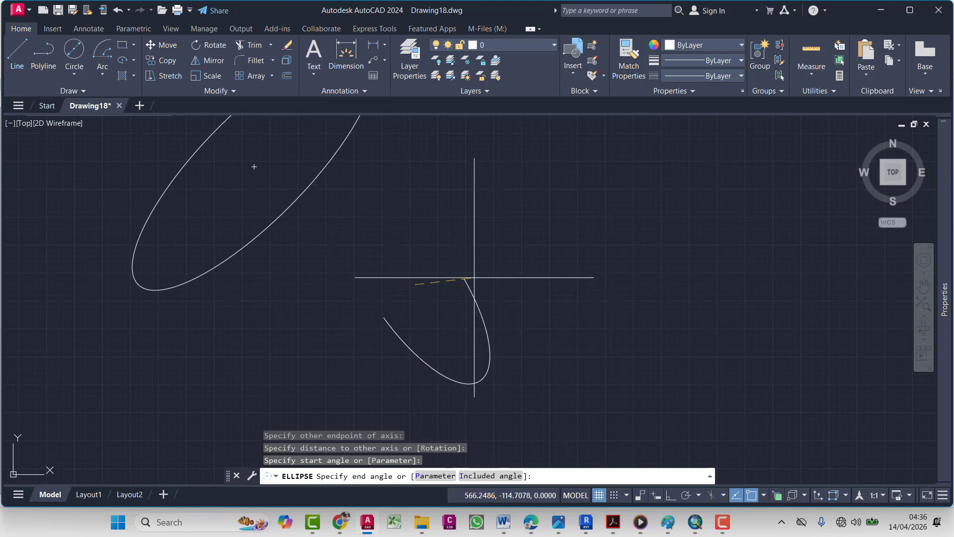
{"action": "key", "text": "Escape"}
{"action": "key", "text": "Escape"}
{"action": "left_click", "coordinate": [481, 316]}
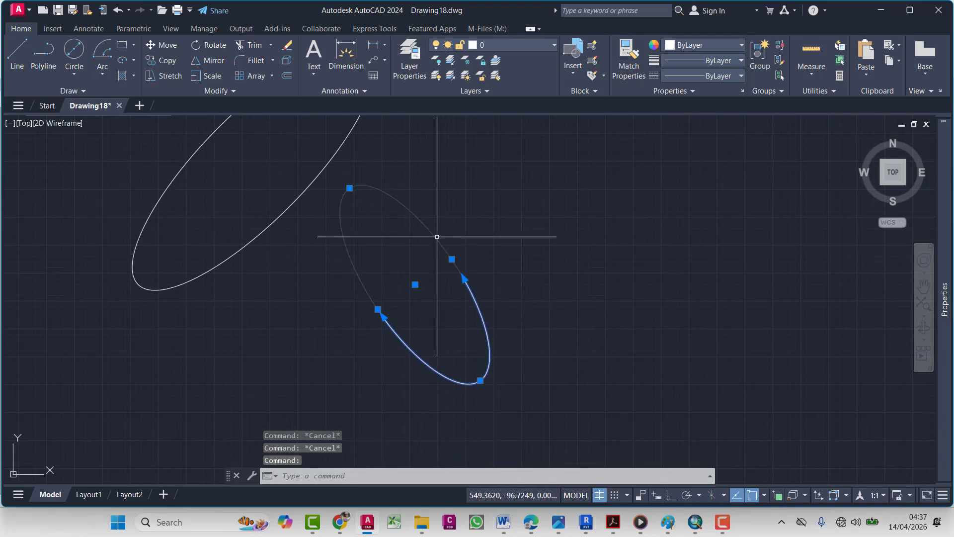
{"action": "key", "text": "Escape"}
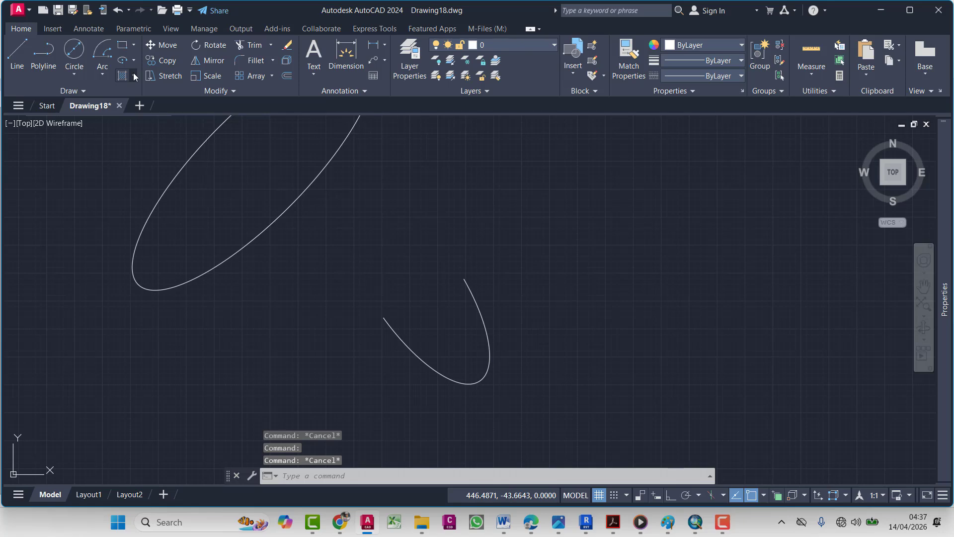
{"action": "left_click", "coordinate": [134, 76]}
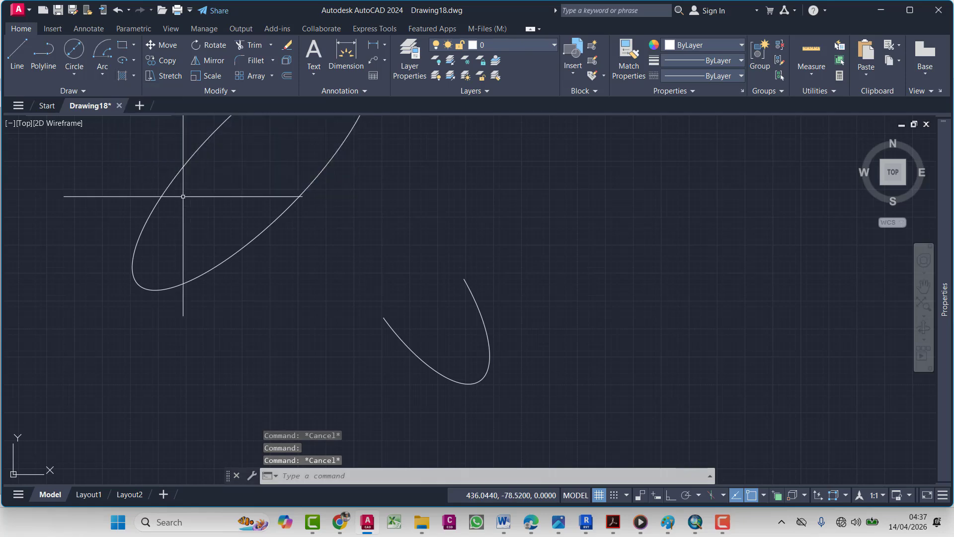
{"action": "scroll", "coordinate": [271, 260], "scroll_direction": "down", "scroll_amount": 10}
{"action": "scroll", "coordinate": [271, 260], "scroll_direction": "up", "scroll_amount": 8}
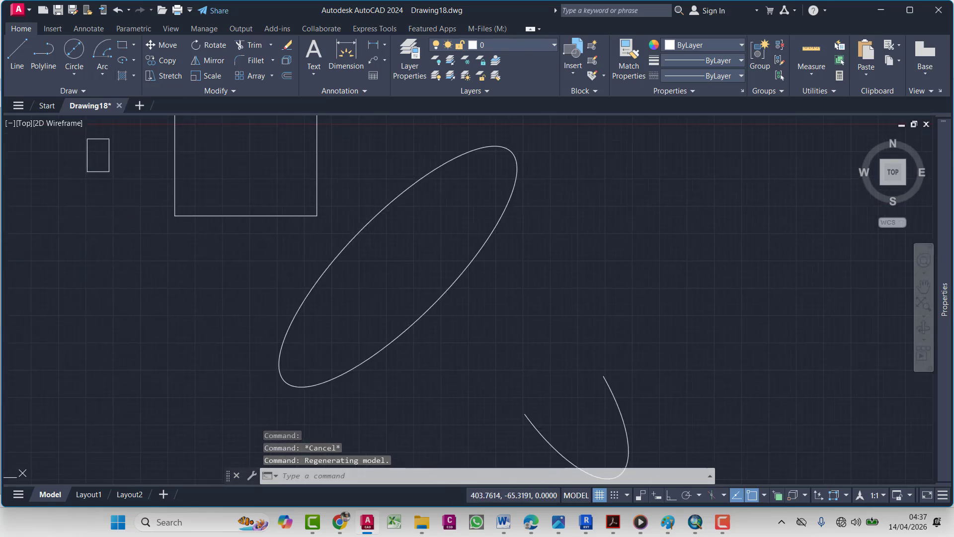
{"action": "key", "text": "Escape"}
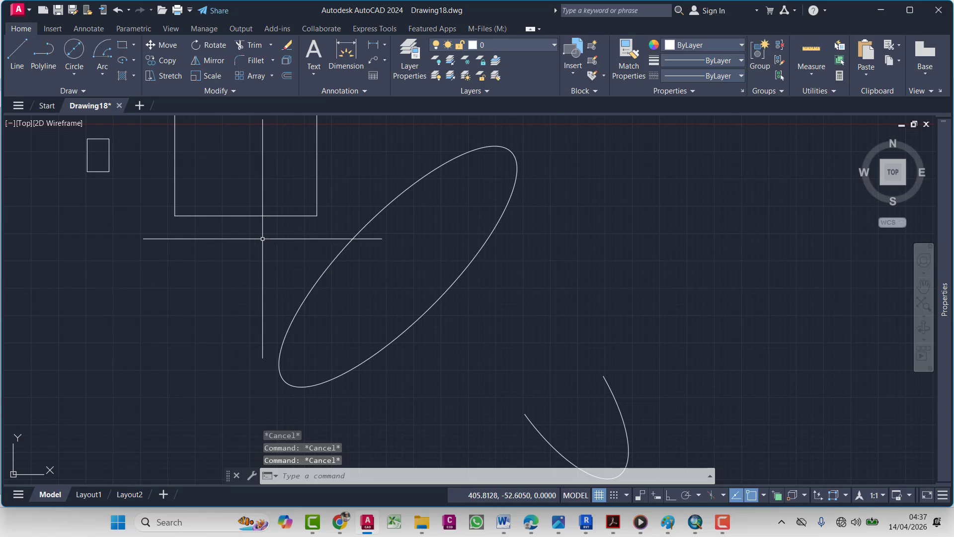
{"action": "left_click", "coordinate": [119, 78]}
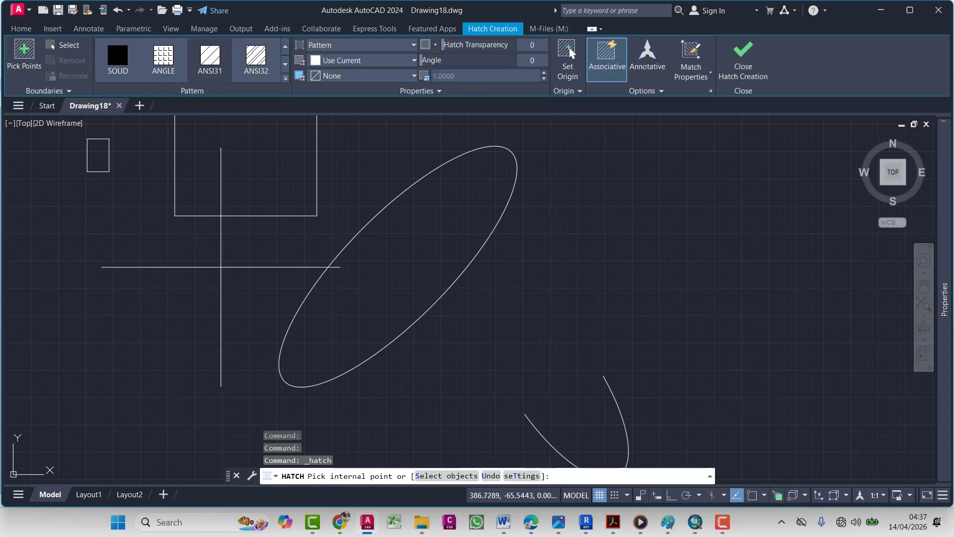
{"action": "key", "text": "Escape"}
{"action": "key", "text": "Escape"}
{"action": "key", "text": "Escape"}
Hatch the inside of the large rectangle with the SOLID pattern
{"action": "type", "text": "h"}
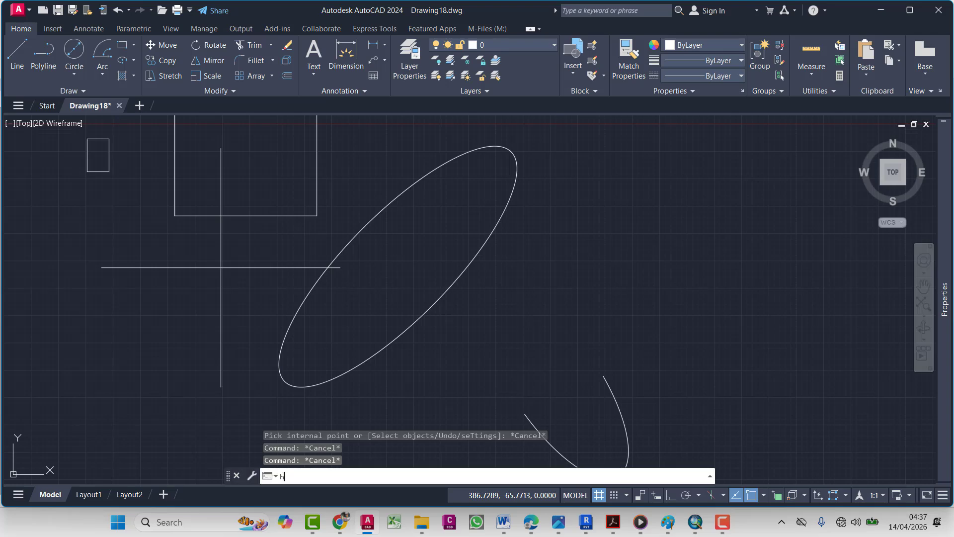
{"action": "key", "text": "Return"}
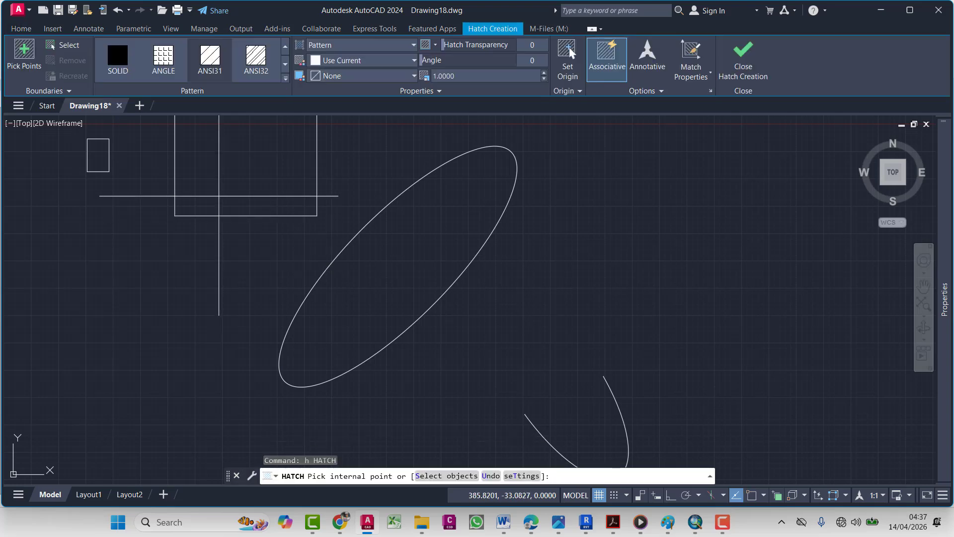
{"action": "middle_click_drag", "start_coordinate": [219, 195], "coordinate": [187, 258]}
{"action": "left_click", "coordinate": [221, 223]}
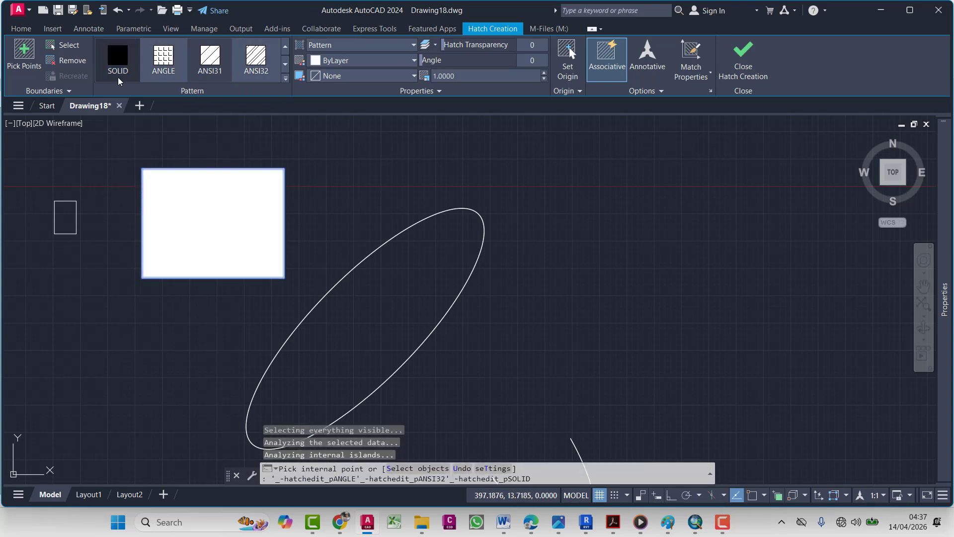
{"action": "left_click", "coordinate": [117, 59]}
{"action": "key", "text": "Escape"}
{"action": "key", "text": "Escape"}
Change the large rectangle's hatch to the ANGLE pattern with a scale of 8.9 and clear the selection
{"action": "left_click", "coordinate": [214, 221]}
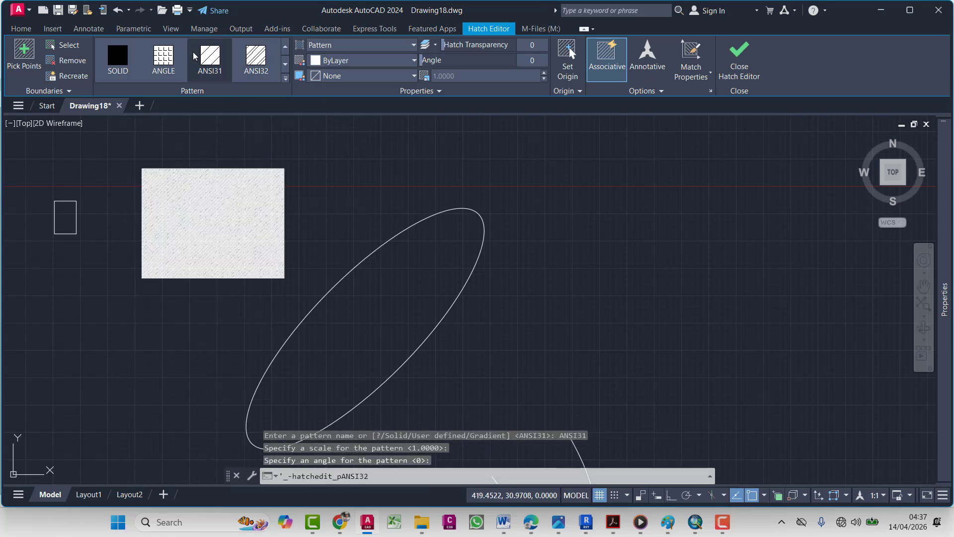
{"action": "left_click", "coordinate": [163, 57]}
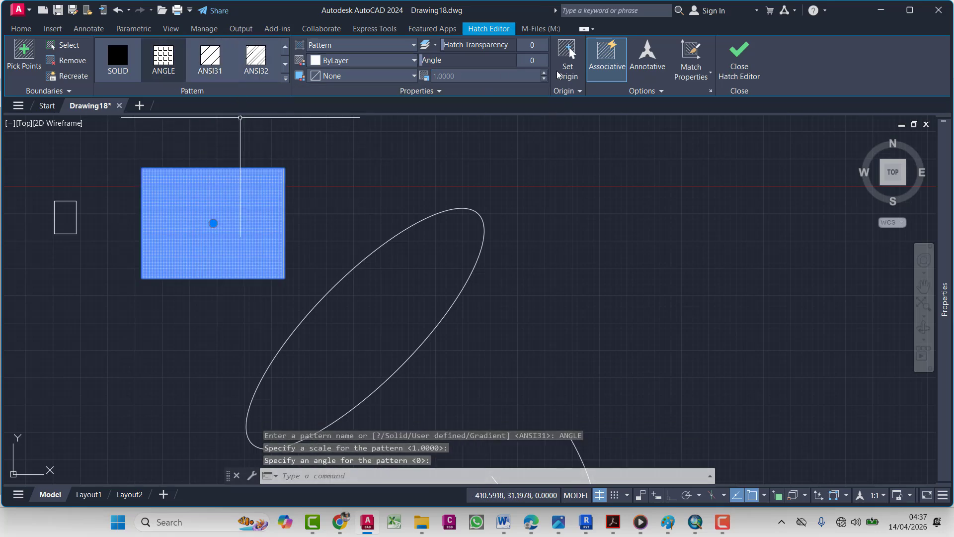
{"action": "left_click", "coordinate": [544, 75]}
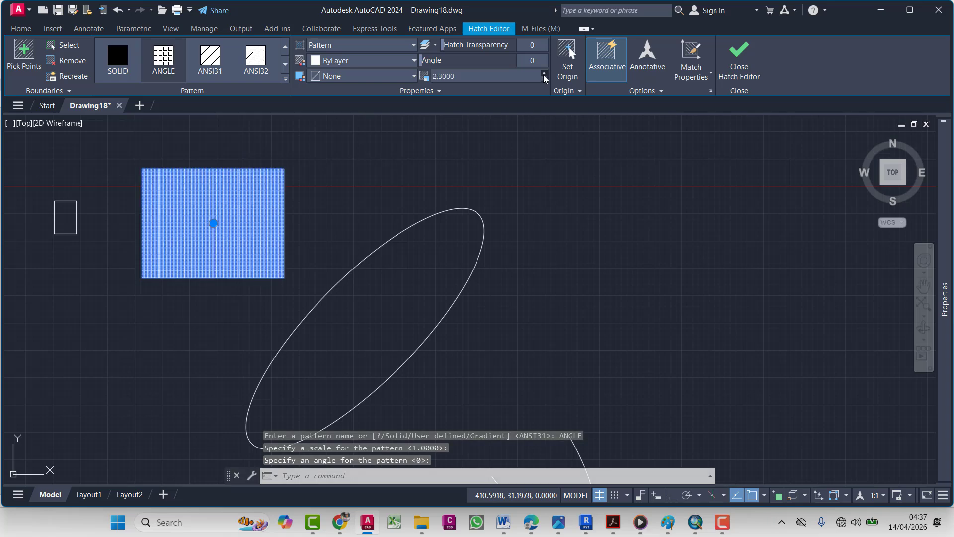
{"action": "left_click_drag", "start_coordinate": [544, 75], "coordinate": [544, 75]}
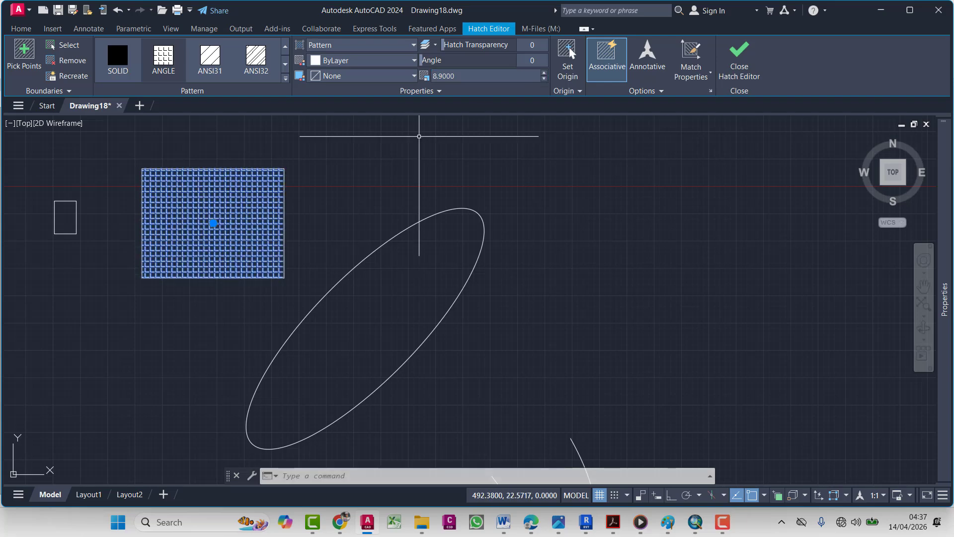
{"action": "key", "text": "Escape"}
{"action": "key", "text": "Escape"}
{"action": "key", "text": "Escape"}
Inspect the hatch inside the large rectangle and delete it, keeping the rectangle outline
{"action": "scroll", "coordinate": [170, 249], "scroll_direction": "up", "scroll_amount": 7}
{"action": "scroll", "coordinate": [213, 279], "scroll_direction": "down", "scroll_amount": 7}
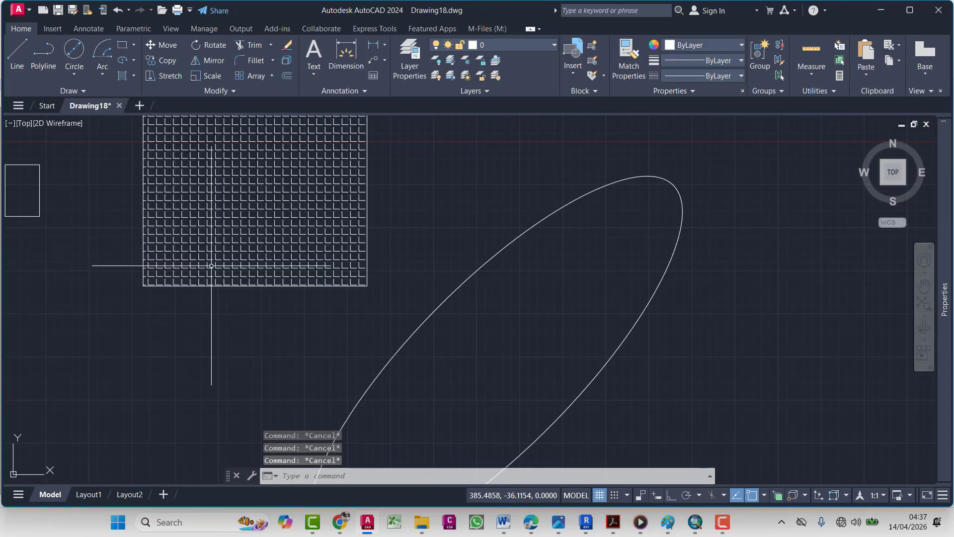
{"action": "left_click", "coordinate": [208, 268]}
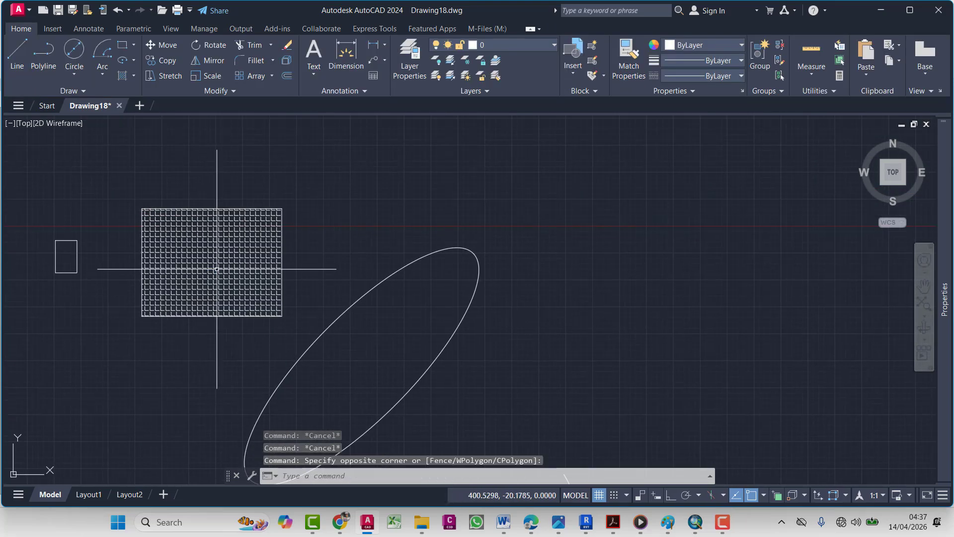
{"action": "left_click", "coordinate": [189, 252]}
{"action": "key", "text": "Delete"}
{"action": "middle_click_drag", "start_coordinate": [346, 317], "coordinate": [349, 274]}
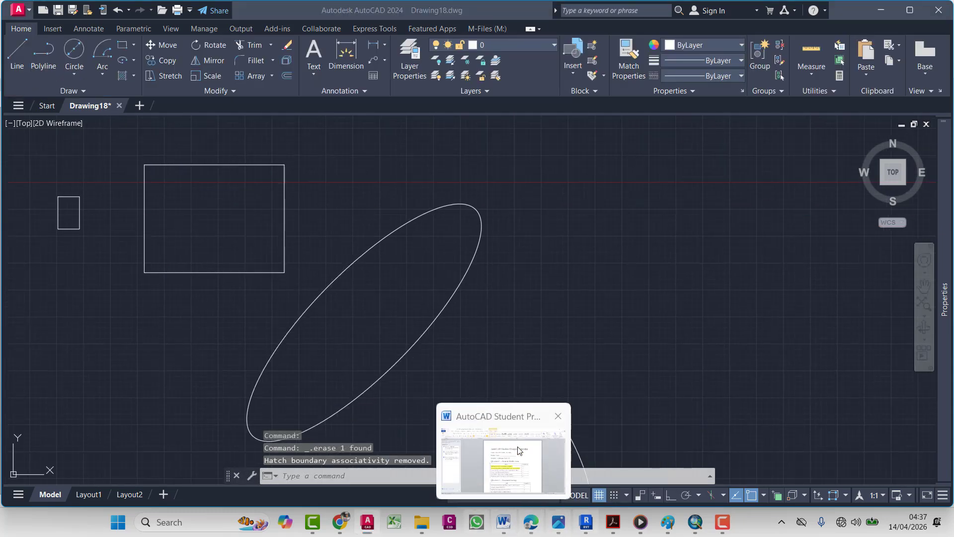
Switch to Word to review the Lecture 1 skills in the AutoCAD Student Progress Checklist, and return to the AutoCAD drawing
{"action": "left_click", "coordinate": [506, 522]}
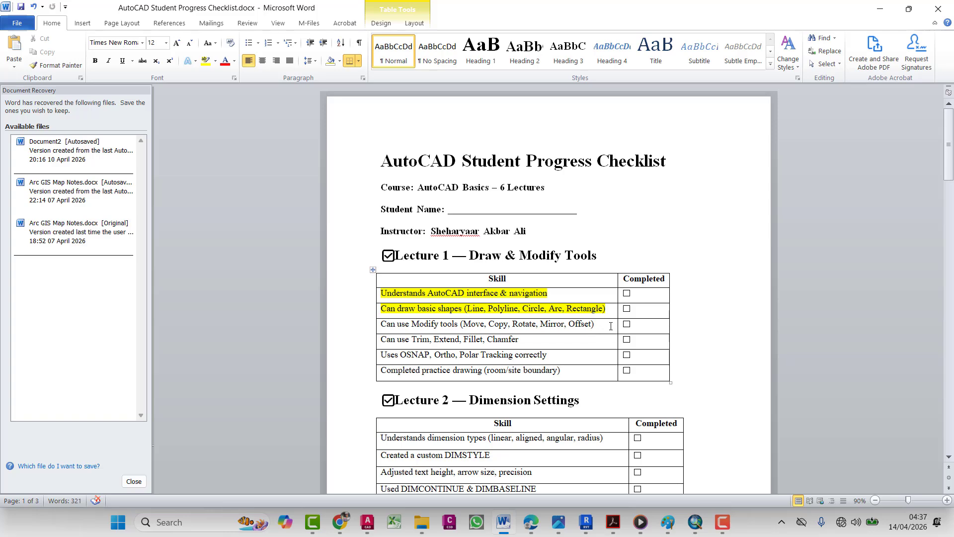
{"action": "left_click", "coordinate": [880, 10]}
{"action": "scroll", "coordinate": [426, 314], "scroll_direction": "down", "scroll_amount": 3}
{"action": "key", "text": "Escape"}
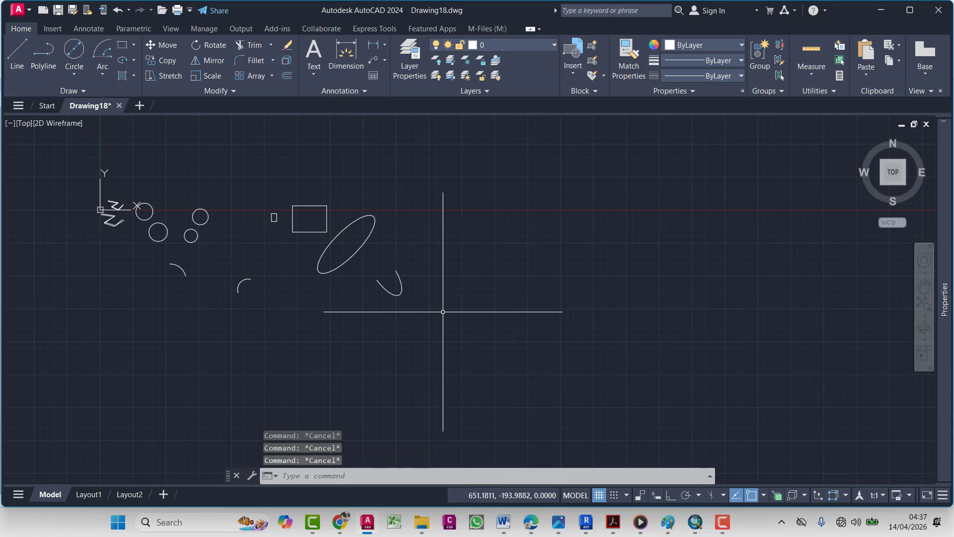
Move the tilted ellipse from a base point on its edge to the empty area above the group of circles near the origin
{"action": "scroll", "coordinate": [404, 335], "scroll_direction": "up", "scroll_amount": 5}
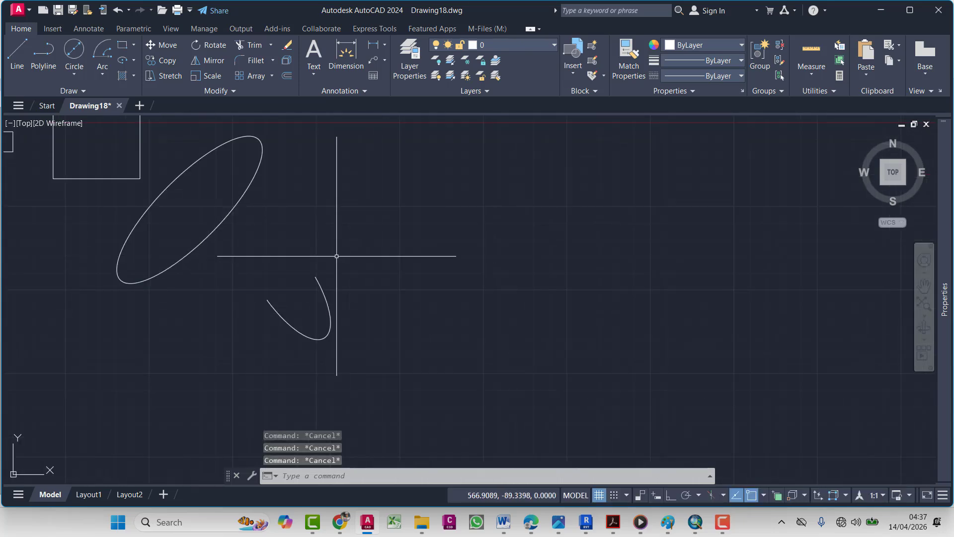
{"action": "scroll", "coordinate": [333, 237], "scroll_direction": "down", "scroll_amount": 3}
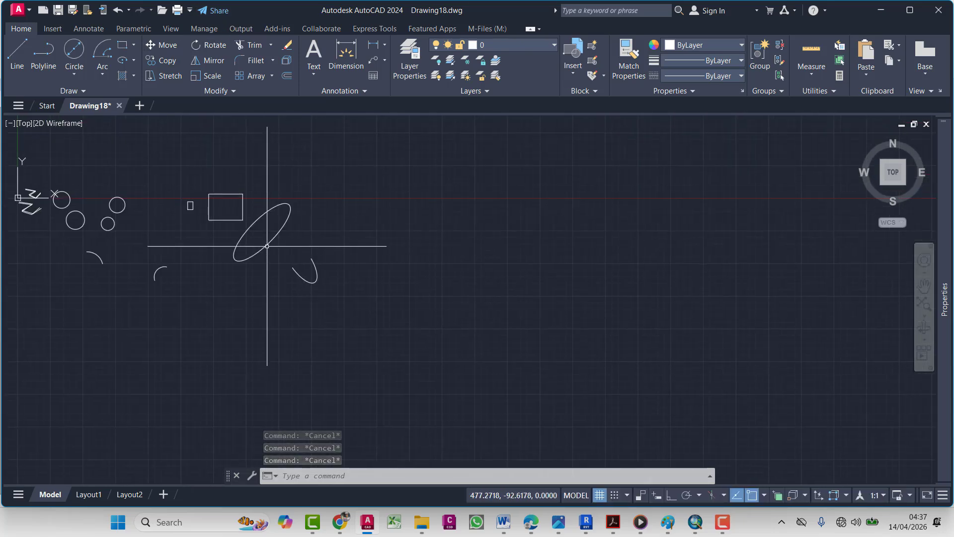
{"action": "scroll", "coordinate": [284, 249], "scroll_direction": "up", "scroll_amount": 3}
{"action": "left_click", "coordinate": [273, 240]}
{"action": "scroll", "coordinate": [285, 249], "scroll_direction": "down", "scroll_amount": 4}
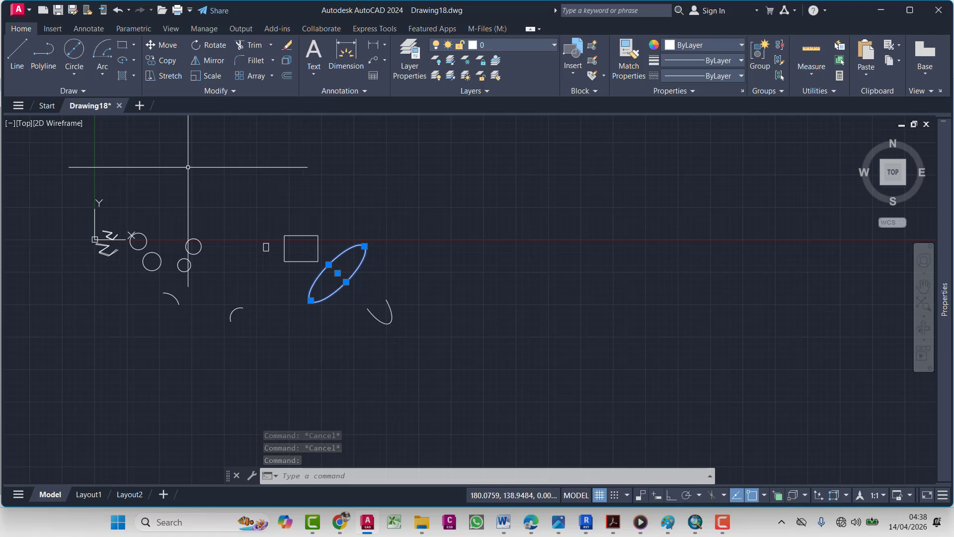
{"action": "left_click", "coordinate": [159, 44]}
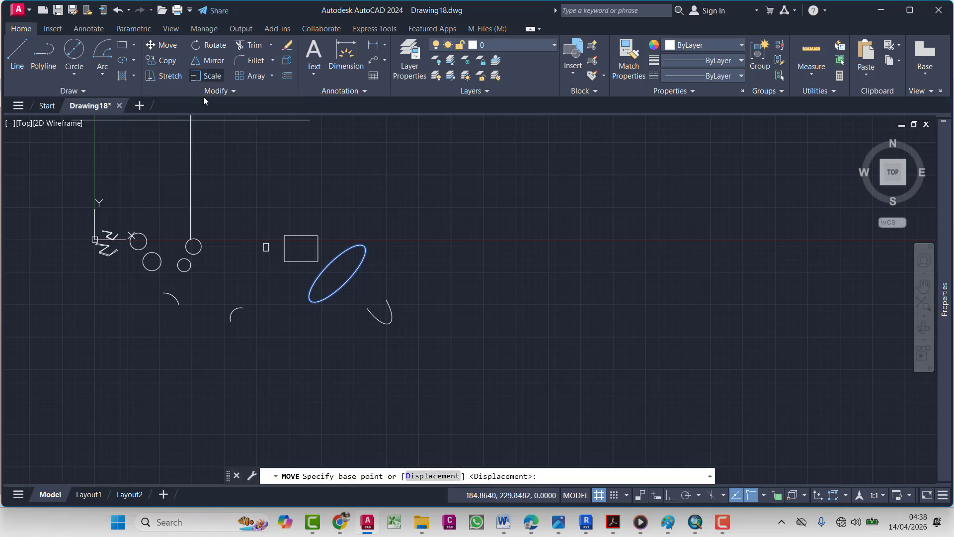
{"action": "left_click", "coordinate": [346, 282]}
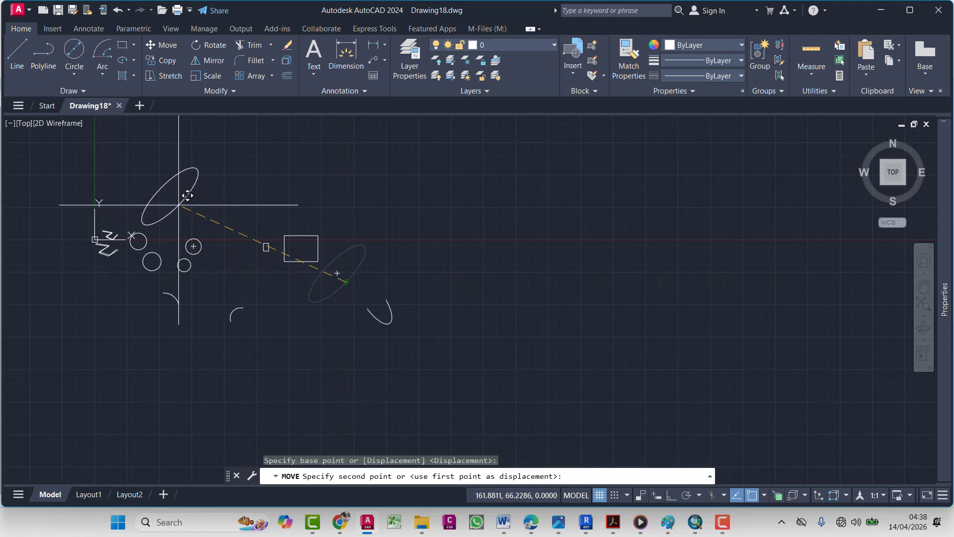
{"action": "left_click", "coordinate": [172, 203]}
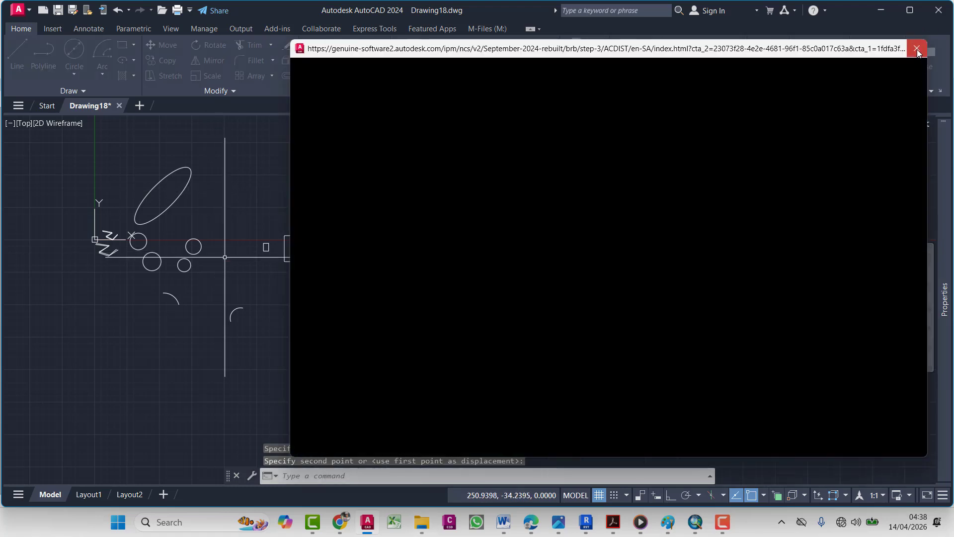
{"action": "left_click", "coordinate": [918, 48]}
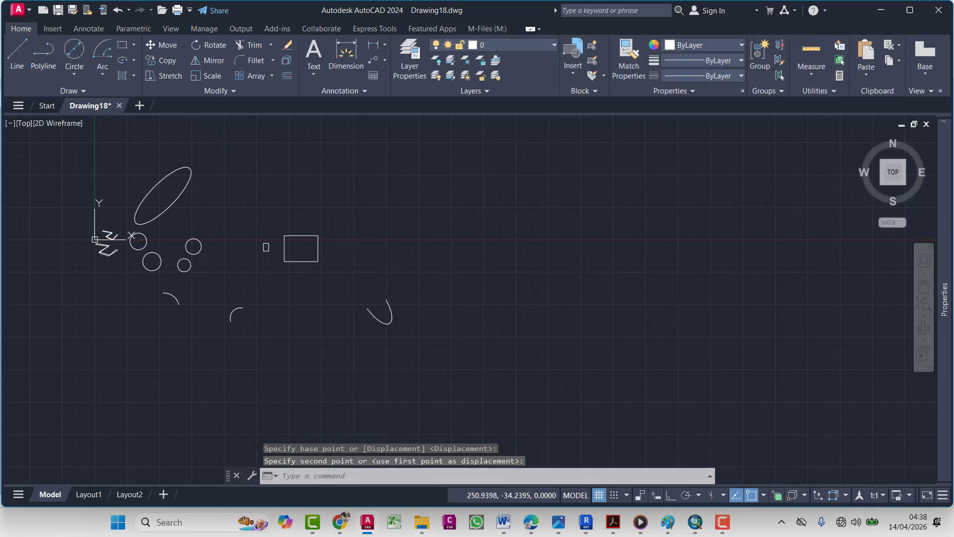
Select the elliptical arc and examine its position relative to the relocated tilted ellipse
{"action": "left_click", "coordinate": [405, 298]}
{"action": "left_click", "coordinate": [351, 334]}
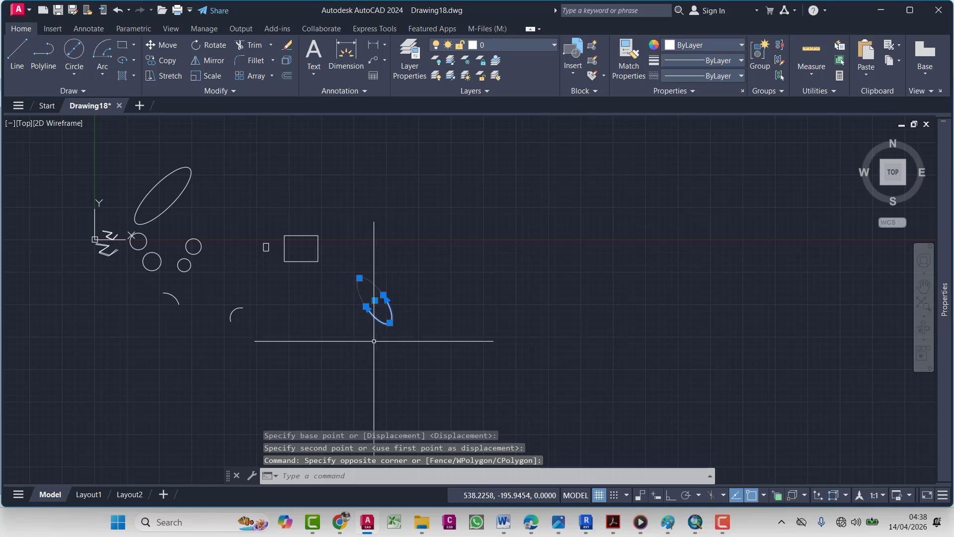
{"action": "scroll", "coordinate": [390, 323], "scroll_direction": "up", "scroll_amount": 5}
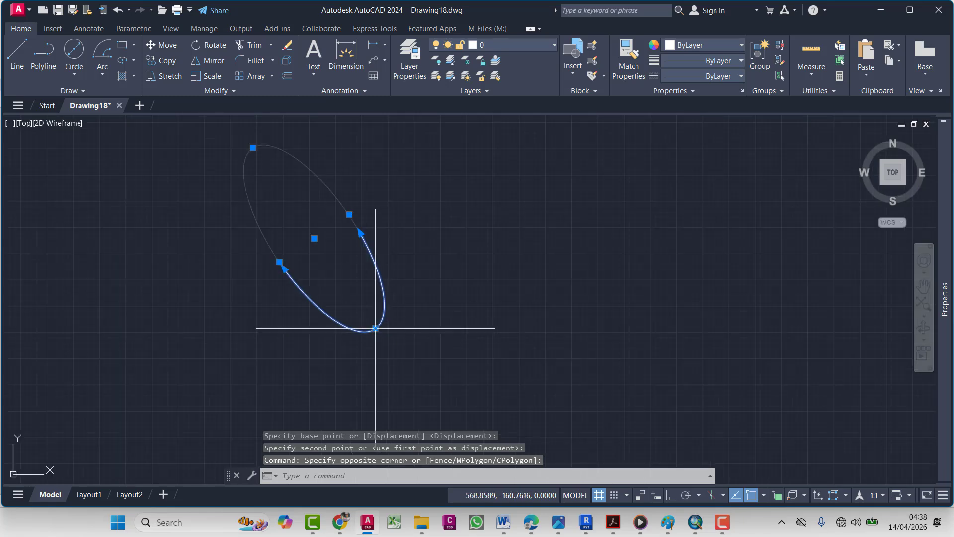
{"action": "scroll", "coordinate": [377, 336], "scroll_direction": "down", "scroll_amount": 10}
{"action": "scroll", "coordinate": [294, 298], "scroll_direction": "up", "scroll_amount": 6}
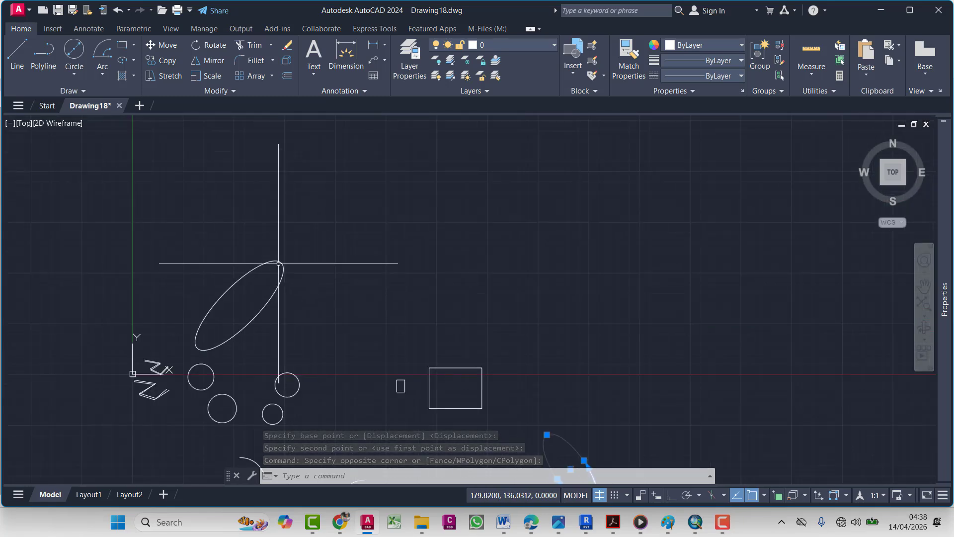
{"action": "scroll", "coordinate": [279, 263], "scroll_direction": "down", "scroll_amount": 4}
{"action": "scroll", "coordinate": [316, 315], "scroll_direction": "up", "scroll_amount": 8}
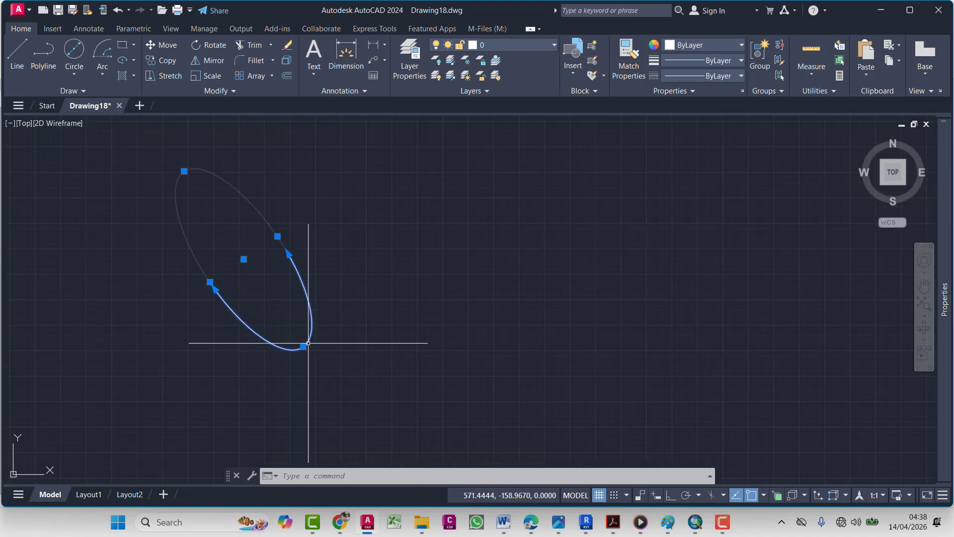
{"action": "middle_click_drag", "start_coordinate": [303, 347], "coordinate": [402, 311]}
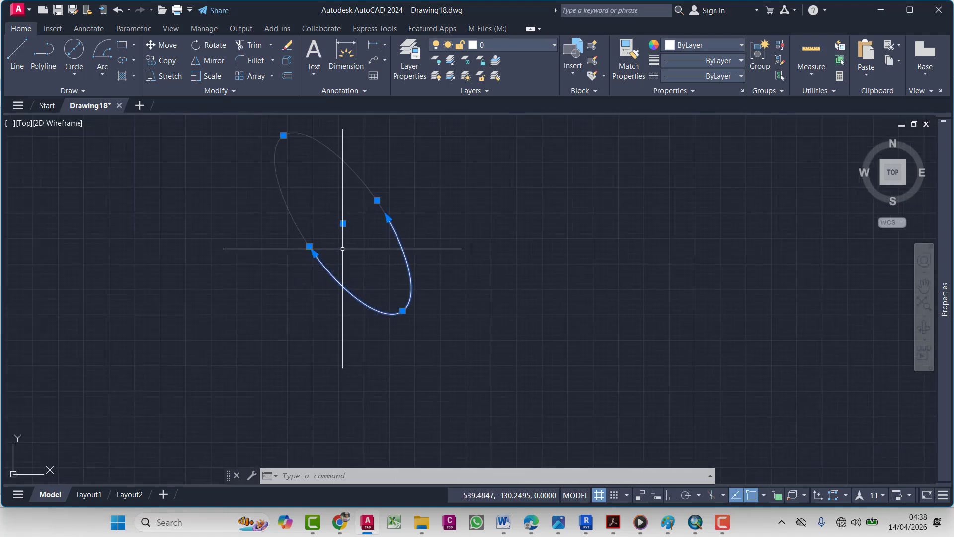
{"action": "scroll", "coordinate": [402, 311], "scroll_direction": "down", "scroll_amount": 8}
{"action": "scroll", "coordinate": [320, 315], "scroll_direction": "up", "scroll_amount": 3}
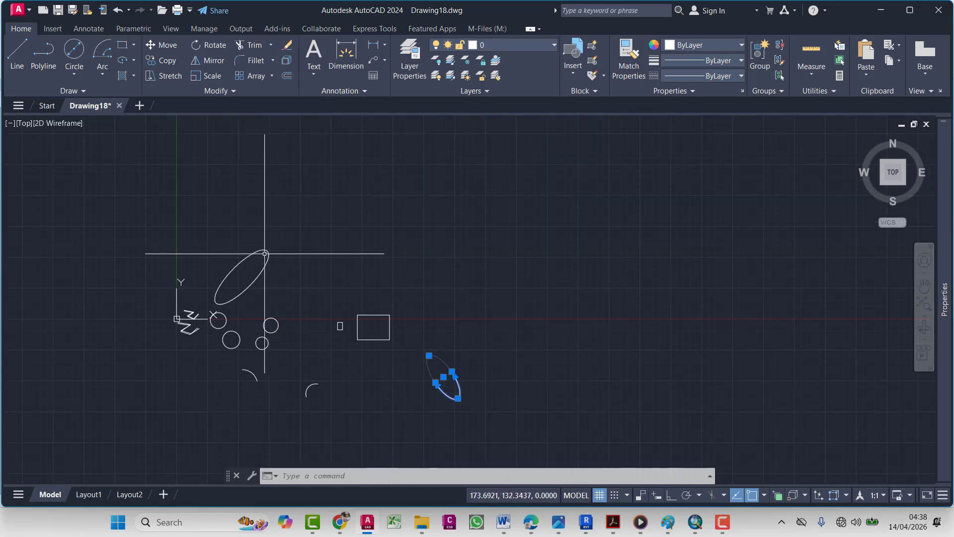
{"action": "scroll", "coordinate": [450, 377], "scroll_direction": "up", "scroll_amount": 2}
{"action": "scroll", "coordinate": [453, 378], "scroll_direction": "up", "scroll_amount": 2}
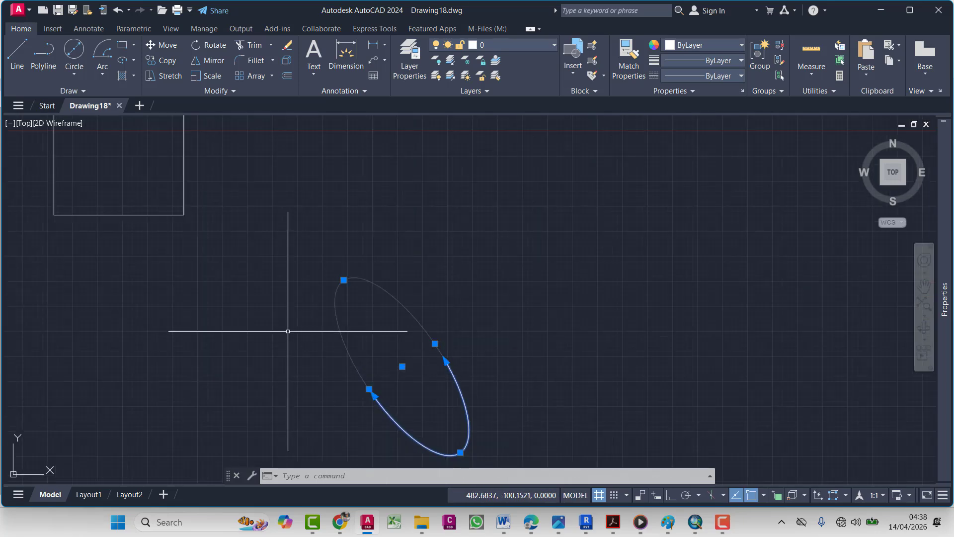
{"action": "scroll", "coordinate": [288, 330], "scroll_direction": "down", "scroll_amount": 1}
{"action": "scroll", "coordinate": [137, 147], "scroll_direction": "up", "scroll_amount": 1}
{"action": "scroll", "coordinate": [301, 236], "scroll_direction": "down", "scroll_amount": 2}
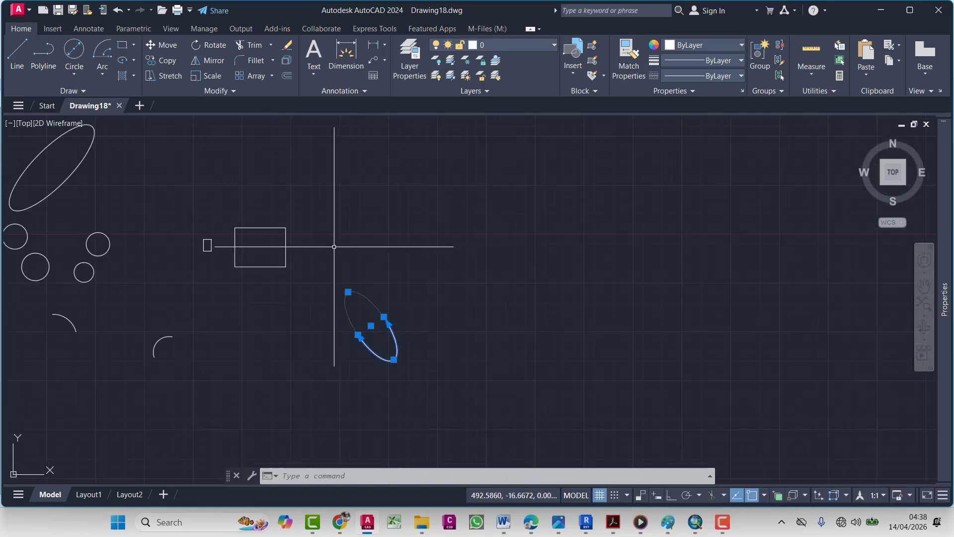
{"action": "middle_click_drag", "start_coordinate": [376, 352], "coordinate": [386, 299]}
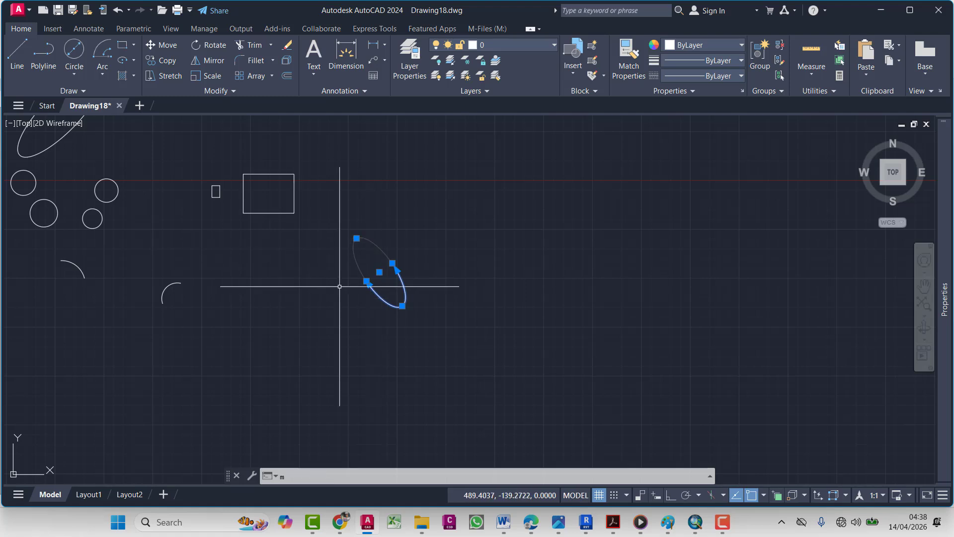
{"action": "key", "text": "Return"}
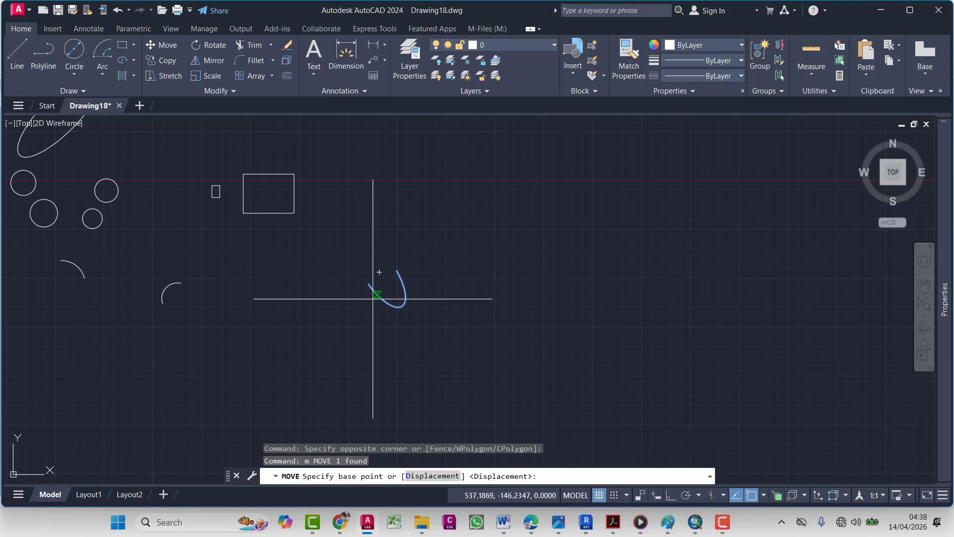
{"action": "scroll", "coordinate": [379, 300], "scroll_direction": "up", "scroll_amount": 5}
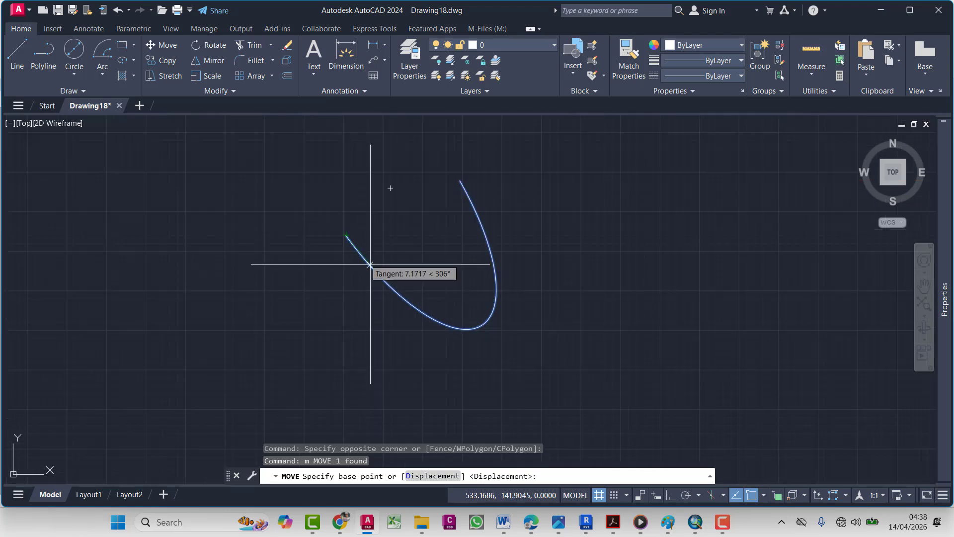
{"action": "left_click", "coordinate": [346, 236]}
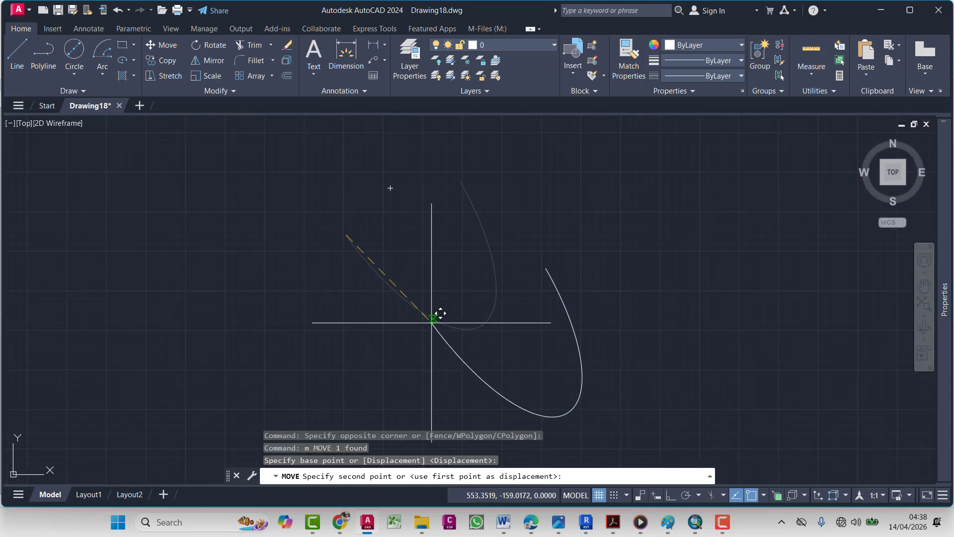
{"action": "key", "text": "Escape"}
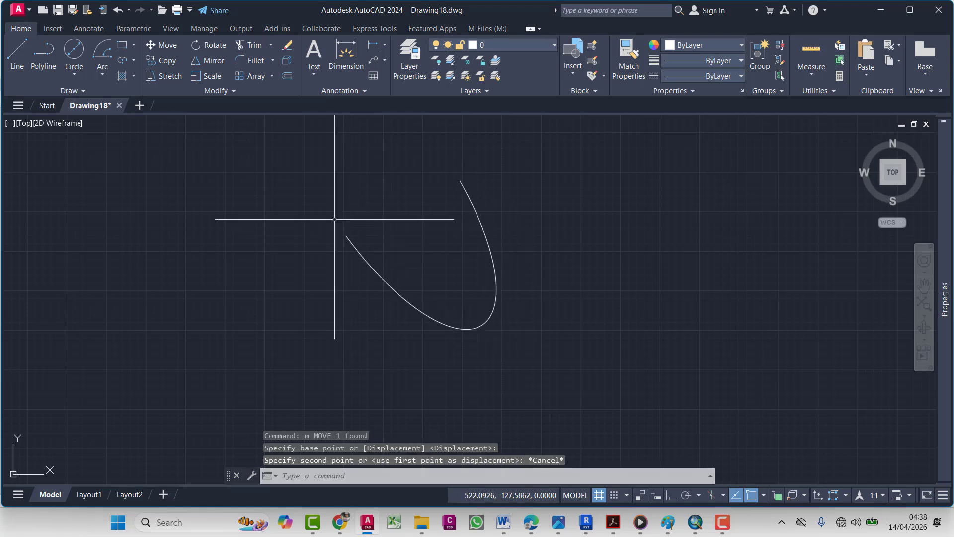
{"action": "left_click", "coordinate": [485, 320]}
{"action": "scroll", "coordinate": [484, 320], "scroll_direction": "down", "scroll_amount": 6}
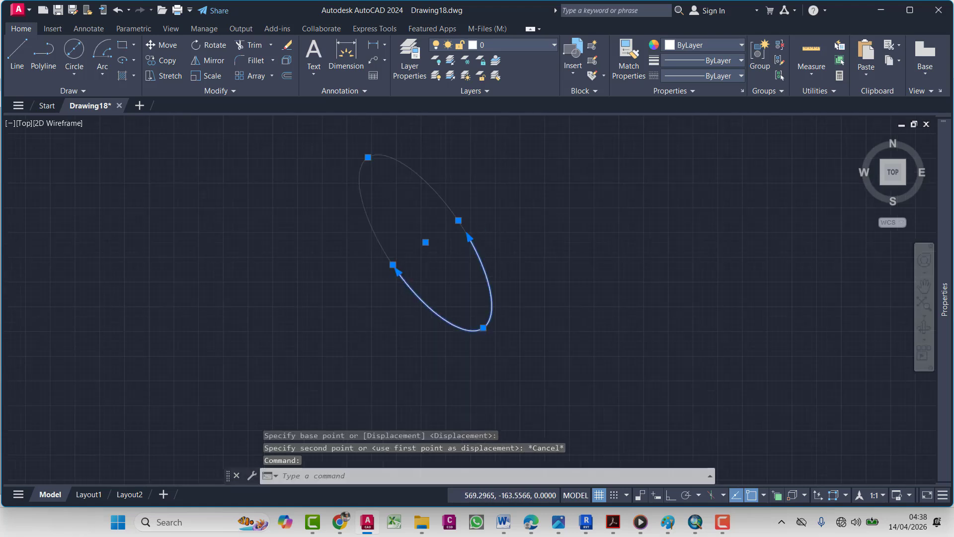
{"action": "scroll", "coordinate": [278, 181], "scroll_direction": "up", "scroll_amount": 6}
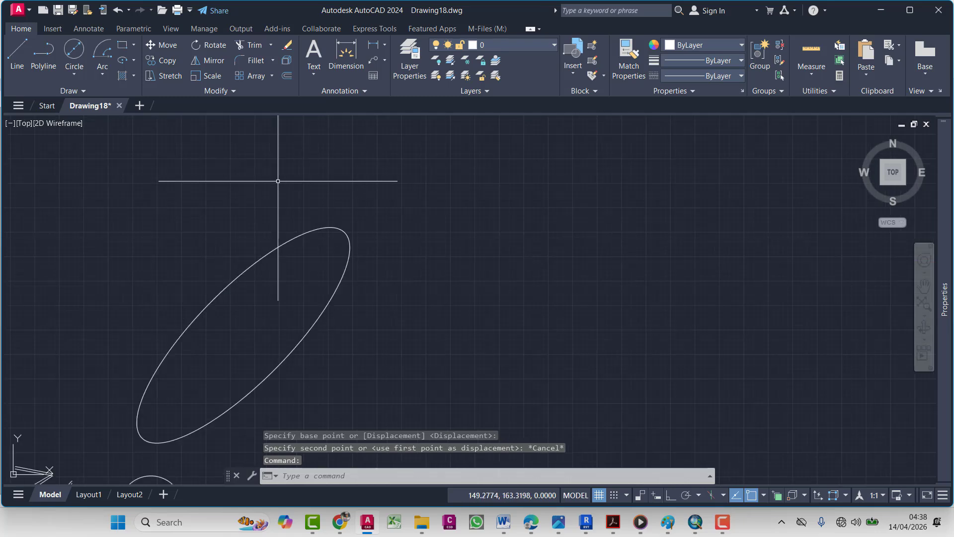
{"action": "key", "text": "Escape"}
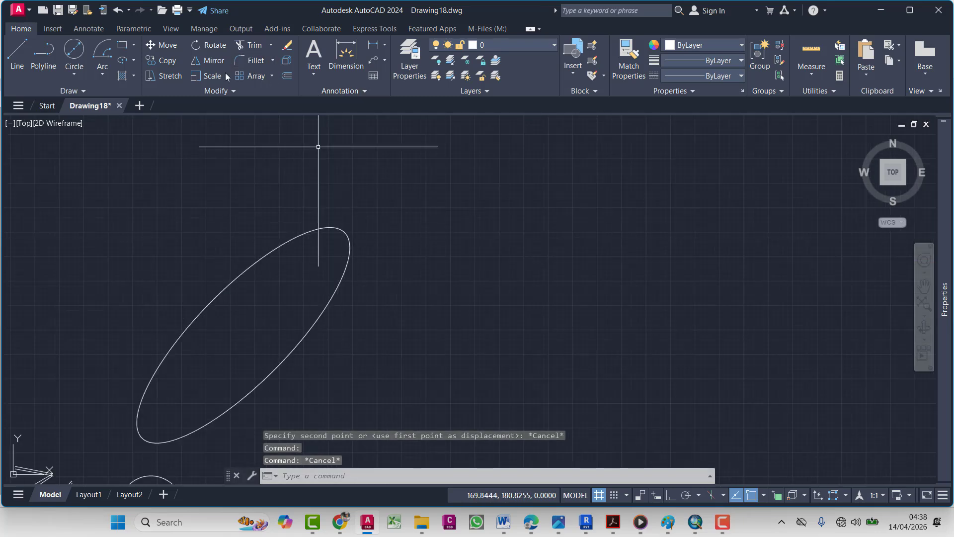
Try to move the elliptical arc from its open endpoint so that its curved tip meets the upper end of the tilted ellipse
{"action": "type", "text": "m"}
{"action": "key", "text": "Return"}
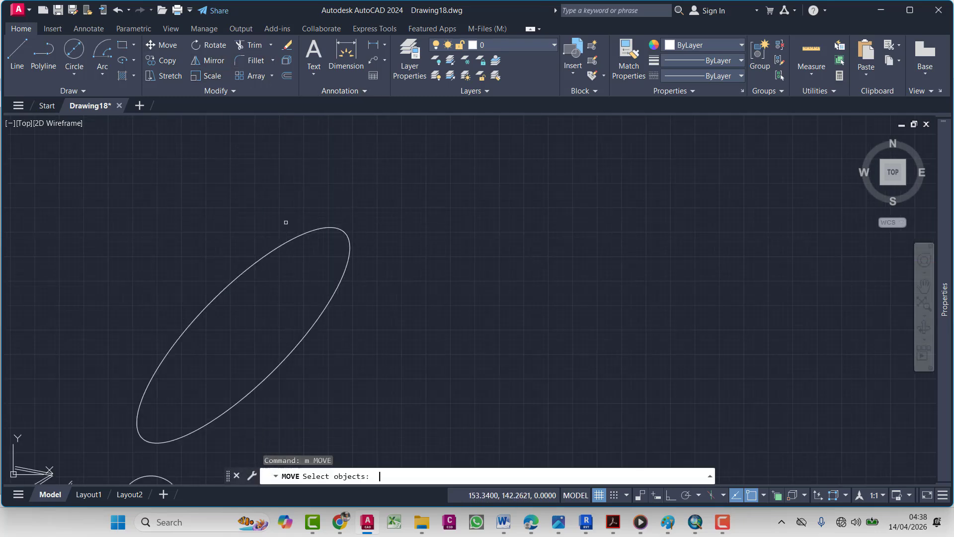
{"action": "scroll", "coordinate": [252, 207], "scroll_direction": "down", "scroll_amount": 6}
{"action": "scroll", "coordinate": [403, 312], "scroll_direction": "up", "scroll_amount": 2}
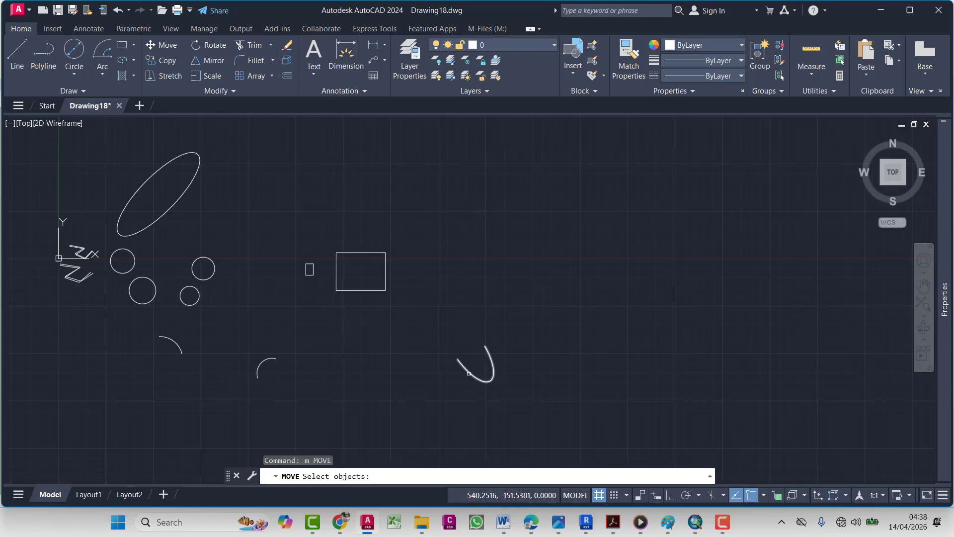
{"action": "left_click", "coordinate": [468, 372]}
{"action": "key", "text": "Return"}
{"action": "left_click", "coordinate": [486, 379]}
{"action": "scroll", "coordinate": [201, 141], "scroll_direction": "up", "scroll_amount": 3}
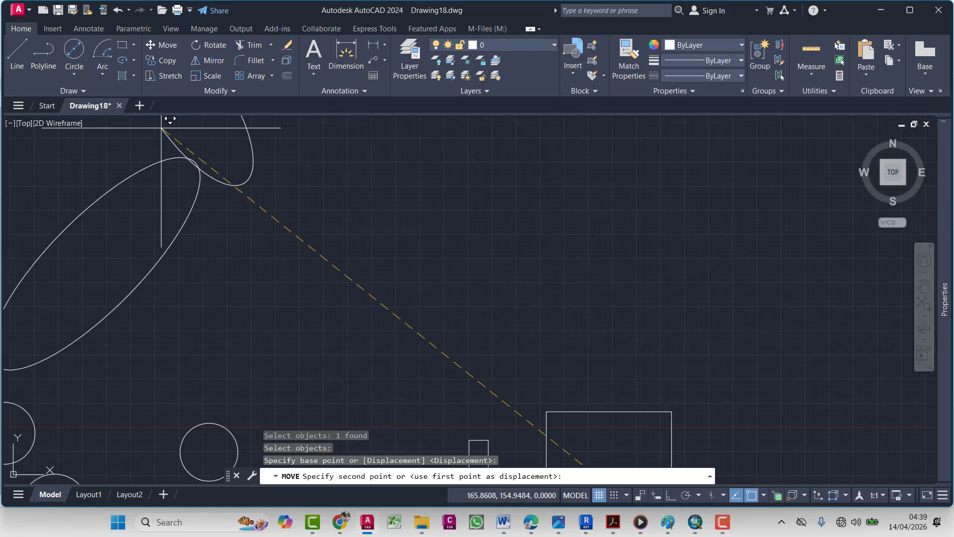
{"action": "middle_click_drag", "start_coordinate": [162, 128], "coordinate": [234, 220]}
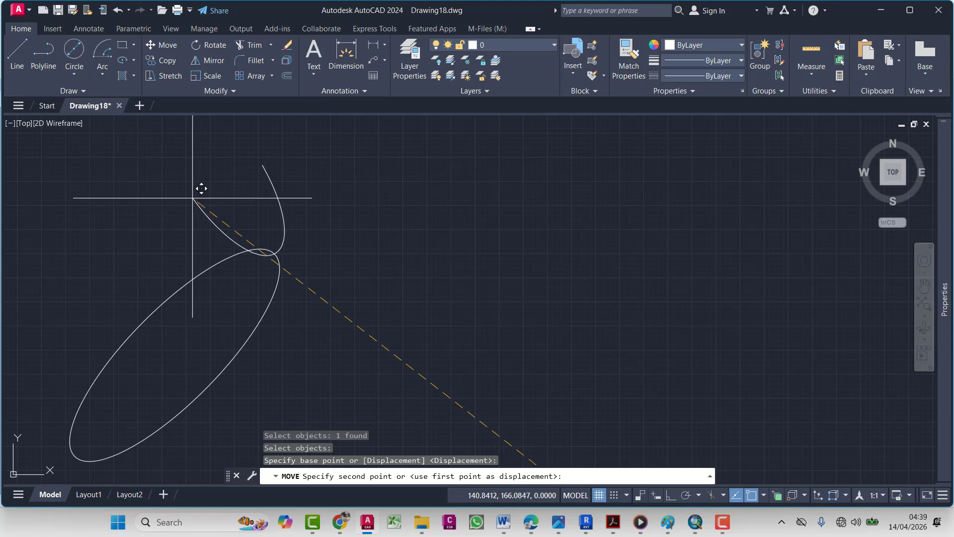
{"action": "key", "text": "Escape"}
Inspect how the elliptical arc meets the ellipse's upper end, and undo the arc's move
{"action": "left_click", "coordinate": [277, 238]}
{"action": "left_click", "coordinate": [273, 252]}
{"action": "scroll", "coordinate": [274, 267], "scroll_direction": "up", "scroll_amount": 3}
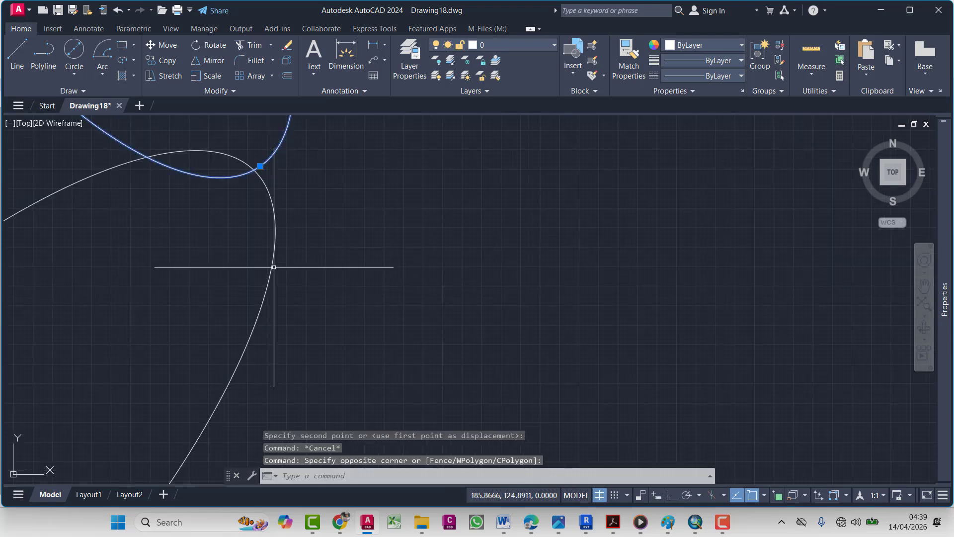
{"action": "left_click", "coordinate": [285, 199]}
{"action": "left_click", "coordinate": [256, 215]}
{"action": "scroll", "coordinate": [256, 165], "scroll_direction": "up", "scroll_amount": 6}
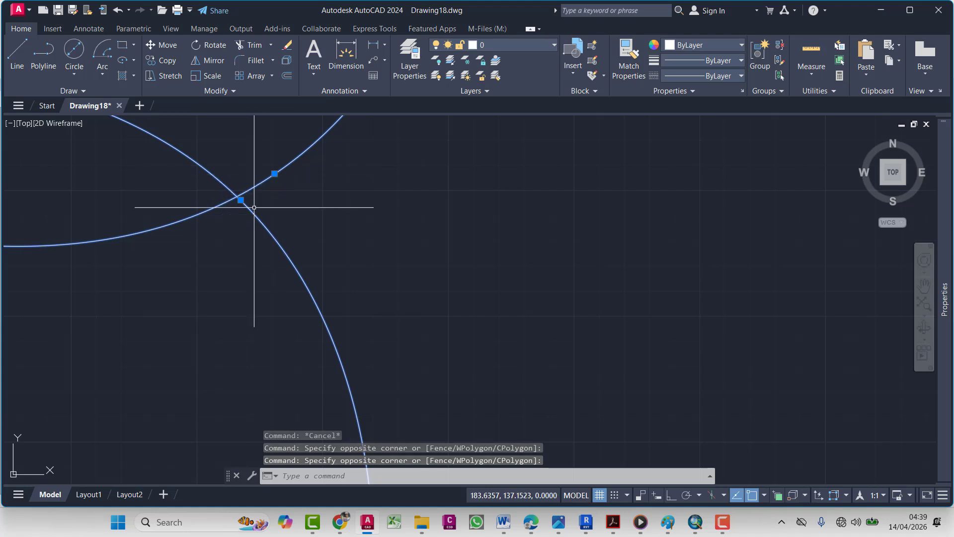
{"action": "key", "text": "ctrl+z"}
{"action": "key", "text": "ctrl+z"}
Move the elliptical arc from the quadrant point at its curved tip onto the upper end of the tilted ellipse
{"action": "scroll", "coordinate": [552, 324], "scroll_direction": "down", "scroll_amount": 6}
{"action": "middle_click_drag", "start_coordinate": [552, 324], "coordinate": [425, 205]}
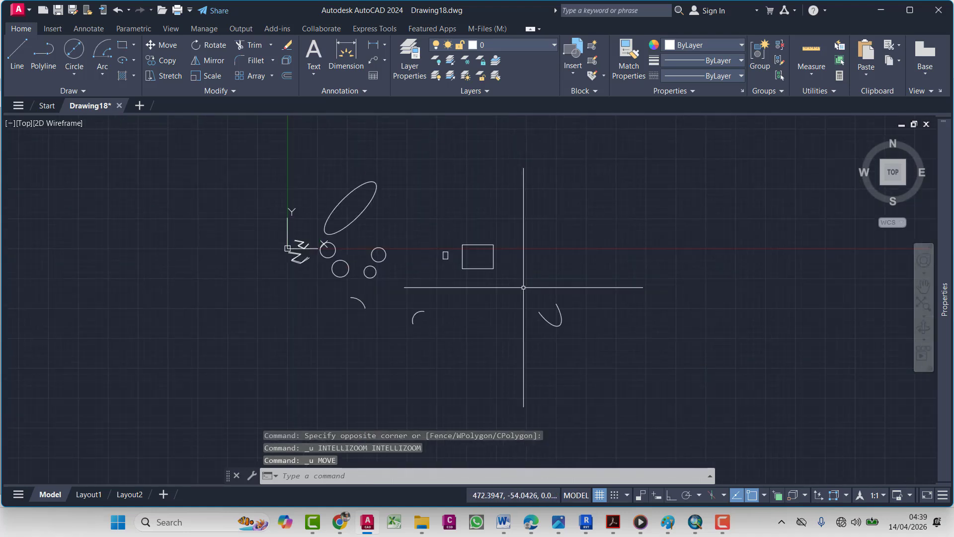
{"action": "left_click", "coordinate": [541, 317]}
{"action": "scroll", "coordinate": [568, 339], "scroll_direction": "up", "scroll_amount": 6}
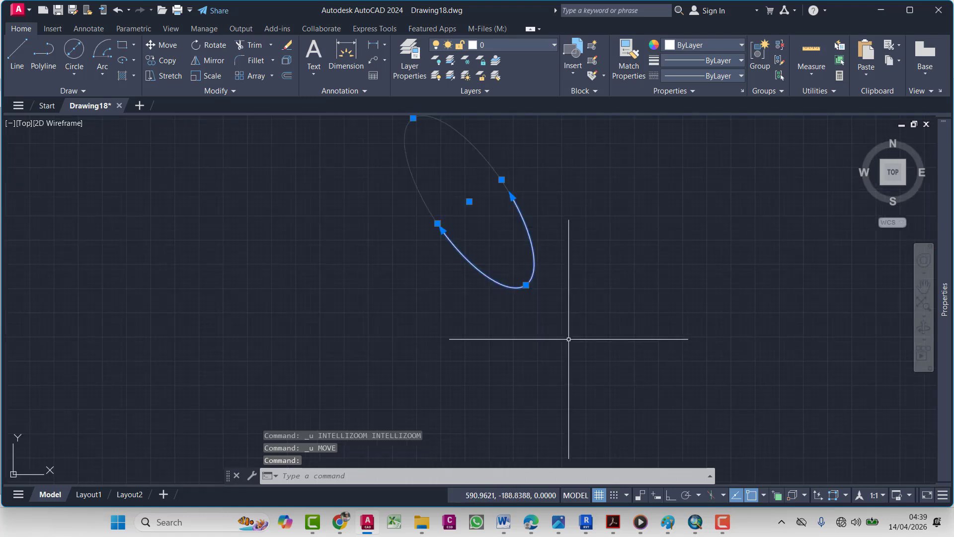
{"action": "type", "text": "m"}
{"action": "key", "text": "Return"}
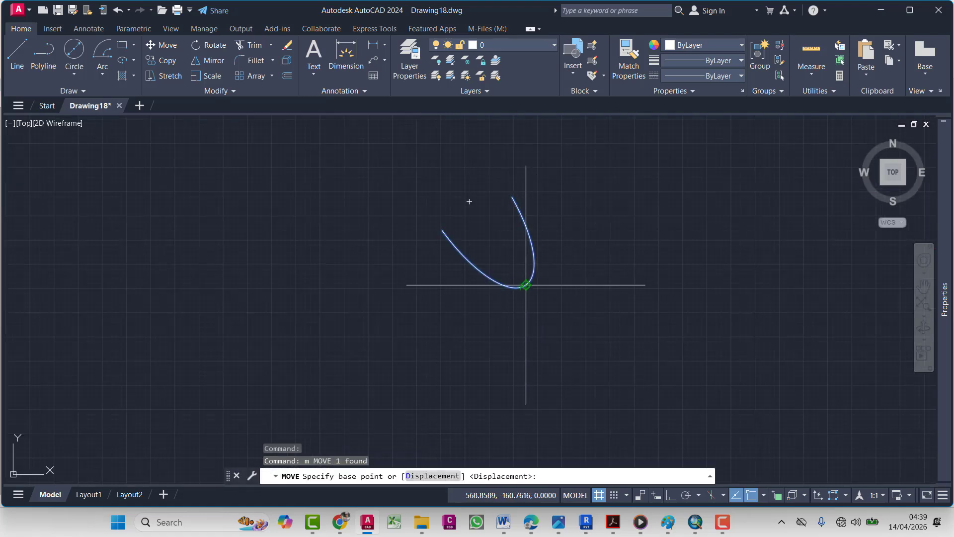
{"action": "left_click", "coordinate": [527, 283]}
{"action": "scroll", "coordinate": [532, 281], "scroll_direction": "down", "scroll_amount": 5}
{"action": "scroll", "coordinate": [396, 252], "scroll_direction": "up", "scroll_amount": 5}
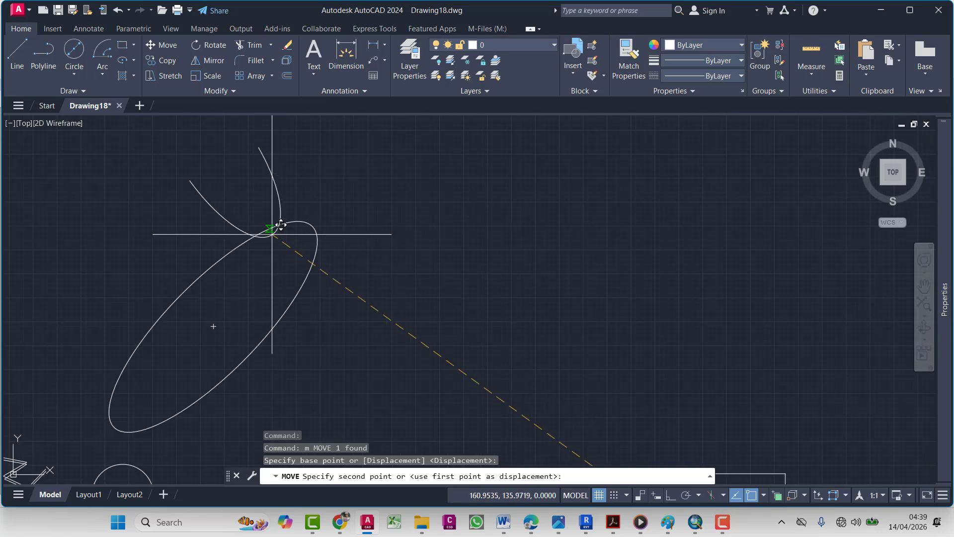
{"action": "key", "text": "Escape"}
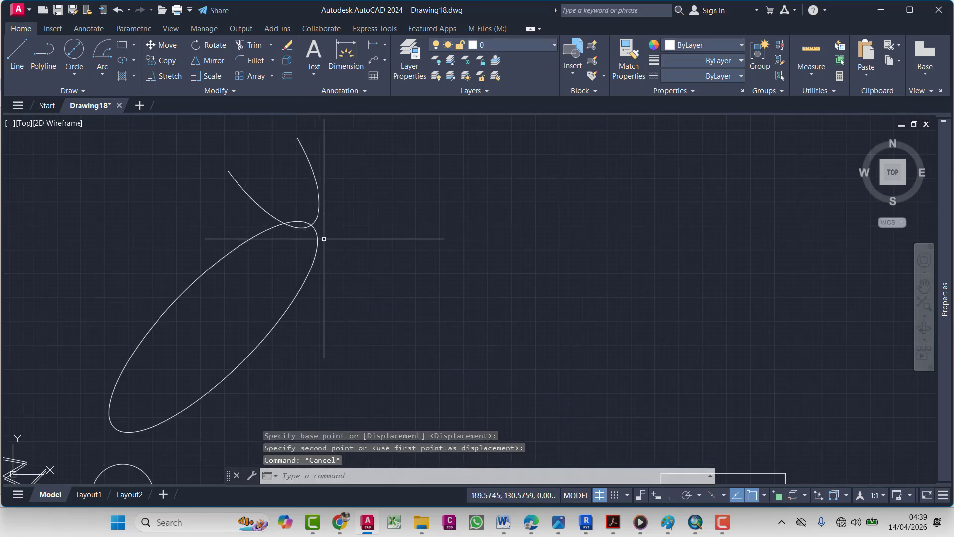
Select the ellipse and the moved arc to examine how closely their quadrant points meet, and clear the selection
{"action": "left_click", "coordinate": [318, 238]}
{"action": "scroll", "coordinate": [258, 226], "scroll_direction": "up", "scroll_amount": 5}
{"action": "left_click", "coordinate": [275, 198]}
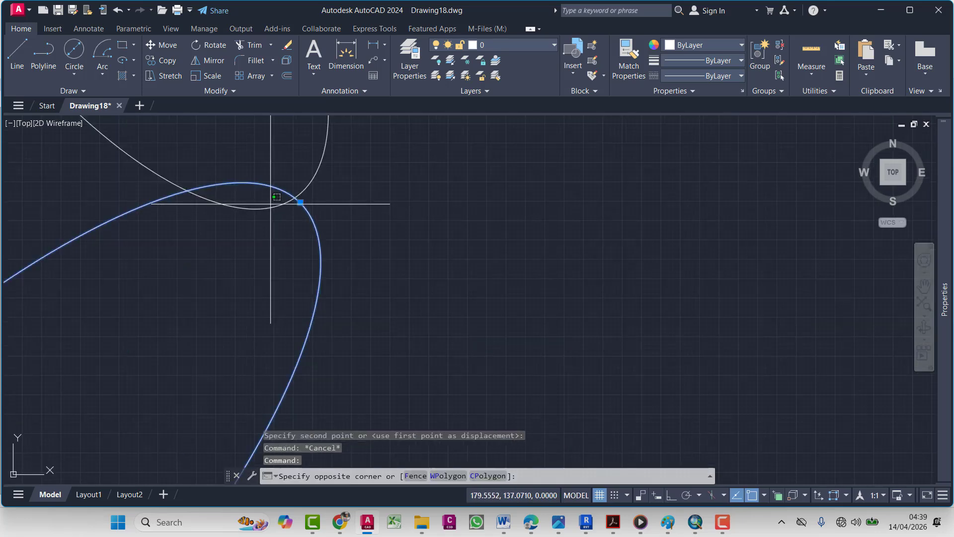
{"action": "left_click", "coordinate": [271, 207]}
{"action": "scroll", "coordinate": [298, 204], "scroll_direction": "up", "scroll_amount": 4}
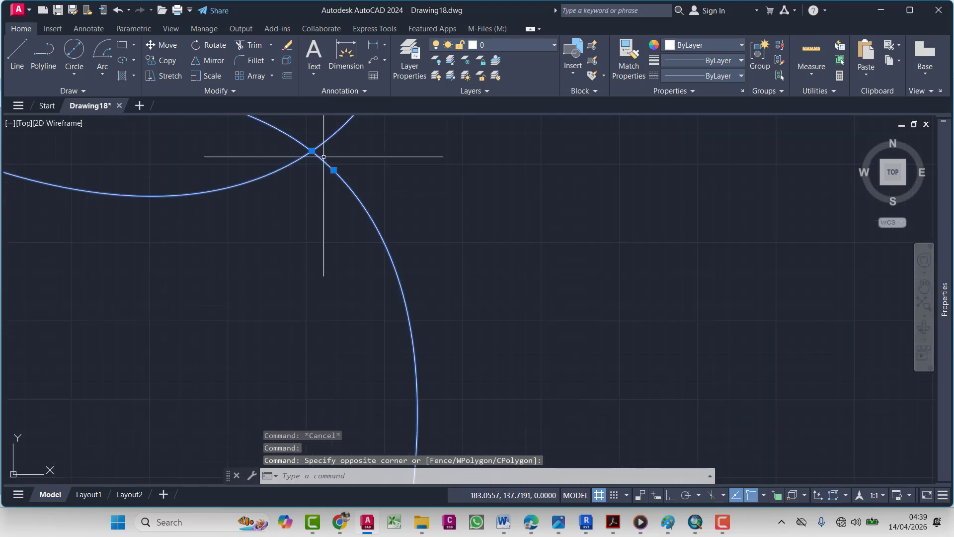
{"action": "left_click", "coordinate": [334, 170]}
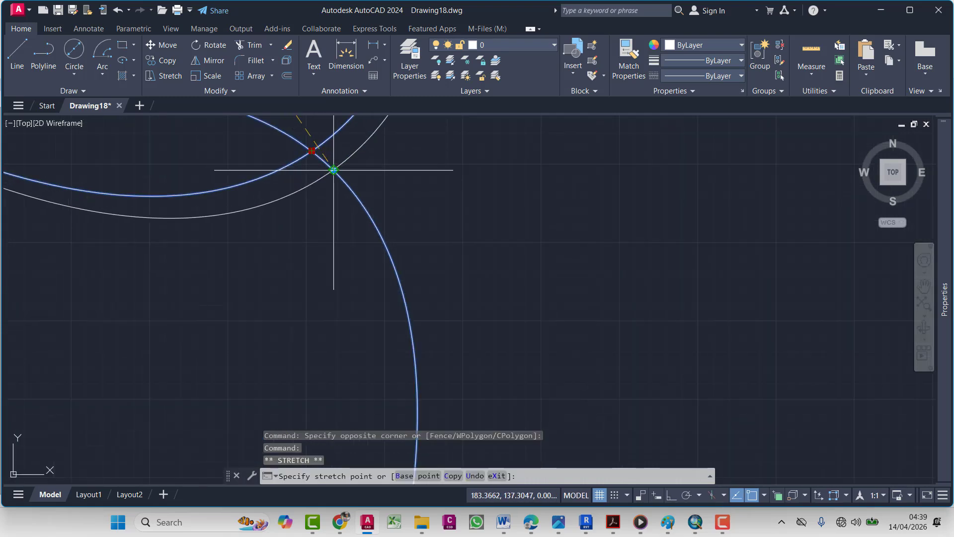
{"action": "key", "text": "Escape"}
{"action": "key", "text": "Escape"}
Reselect the arc and ellipse to check their junction again, clear the selection and review the surrounding shapes
{"action": "scroll", "coordinate": [348, 249], "scroll_direction": "down", "scroll_amount": 8}
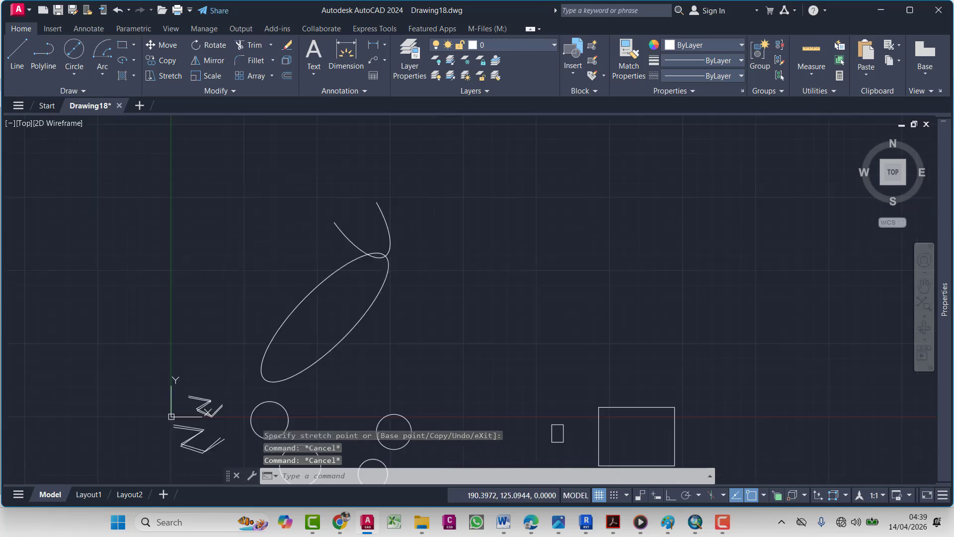
{"action": "left_click", "coordinate": [395, 237]}
{"action": "left_click", "coordinate": [427, 293]}
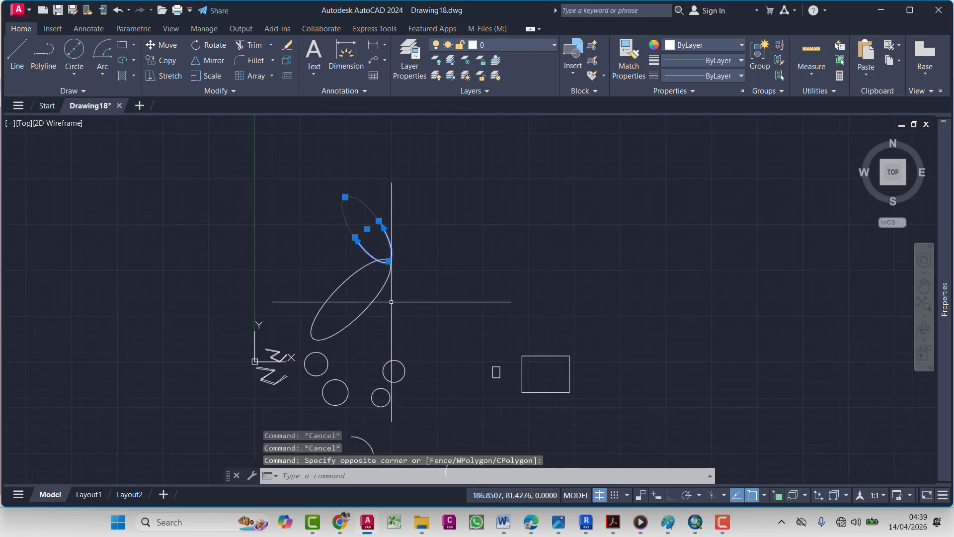
{"action": "scroll", "coordinate": [383, 254], "scroll_direction": "up", "scroll_amount": 5}
{"action": "left_click", "coordinate": [385, 269]}
{"action": "left_click", "coordinate": [348, 298]}
{"action": "scroll", "coordinate": [348, 298], "scroll_direction": "down", "scroll_amount": 4}
{"action": "scroll", "coordinate": [358, 263], "scroll_direction": "down", "scroll_amount": 1}
{"action": "scroll", "coordinate": [357, 263], "scroll_direction": "up", "scroll_amount": 2}
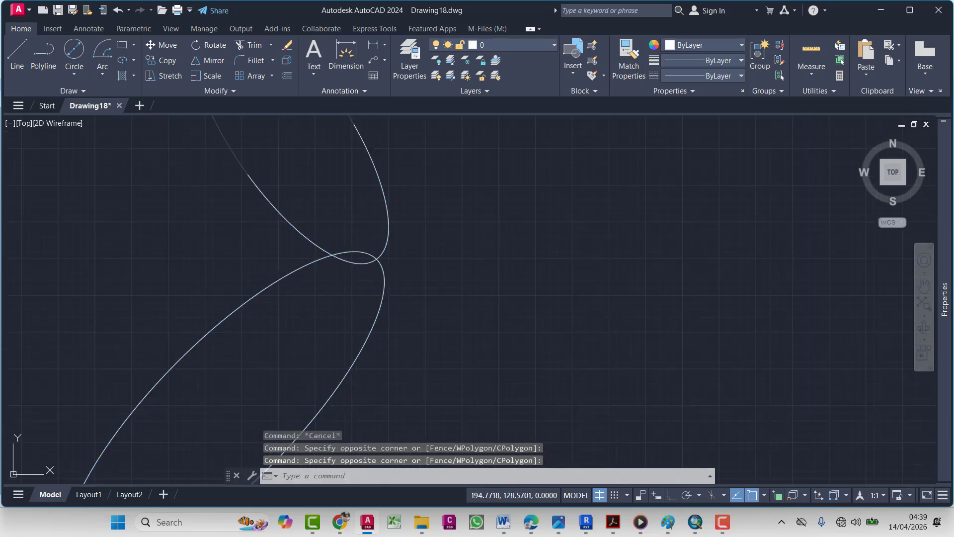
{"action": "key", "text": "Escape"}
{"action": "key", "text": "Escape"}
{"action": "scroll", "coordinate": [383, 348], "scroll_direction": "down", "scroll_amount": 6}
{"action": "scroll", "coordinate": [341, 251], "scroll_direction": "up", "scroll_amount": 4}
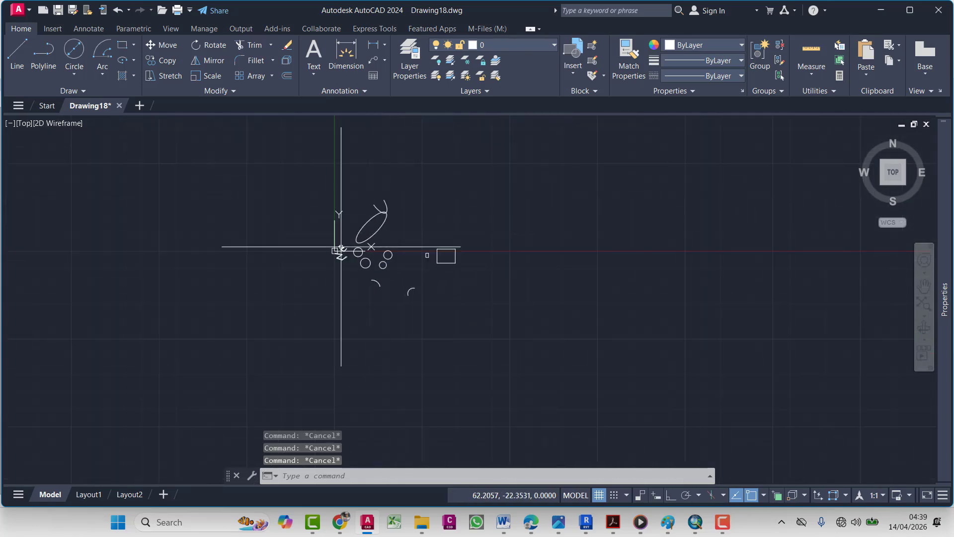
{"action": "scroll", "coordinate": [343, 298], "scroll_direction": "down", "scroll_amount": 2}
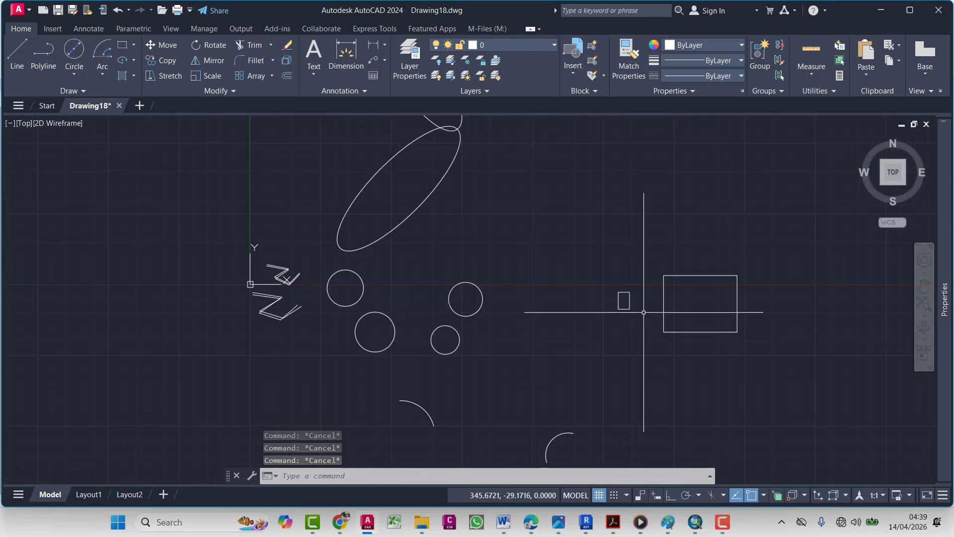
Move the small rectangle by its centre to the open area between the Y axis and the tilted ellipse, above the zigzag polylines
{"action": "left_click", "coordinate": [640, 307]}
{"action": "key", "text": "Escape"}
{"action": "type", "text": "m"}
{"action": "key", "text": "Return"}
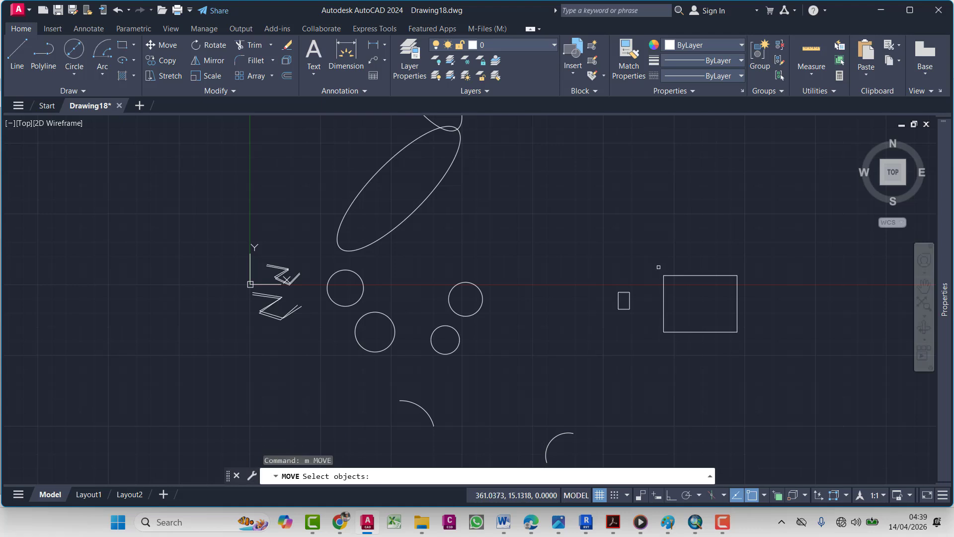
{"action": "left_click", "coordinate": [643, 270]}
{"action": "left_click", "coordinate": [599, 338]}
{"action": "key", "text": "Return"}
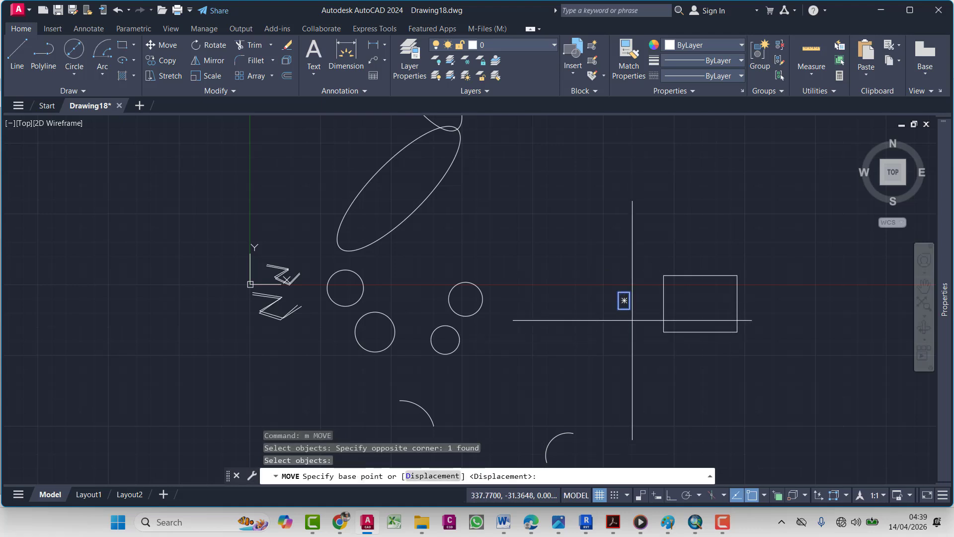
{"action": "left_click", "coordinate": [625, 301]}
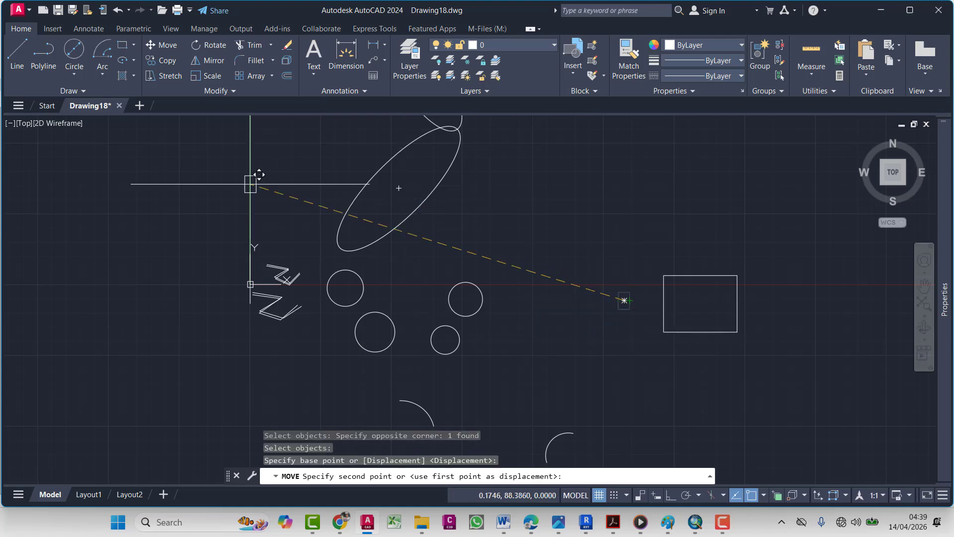
{"action": "left_click", "coordinate": [293, 208]}
{"action": "key", "text": "Escape"}
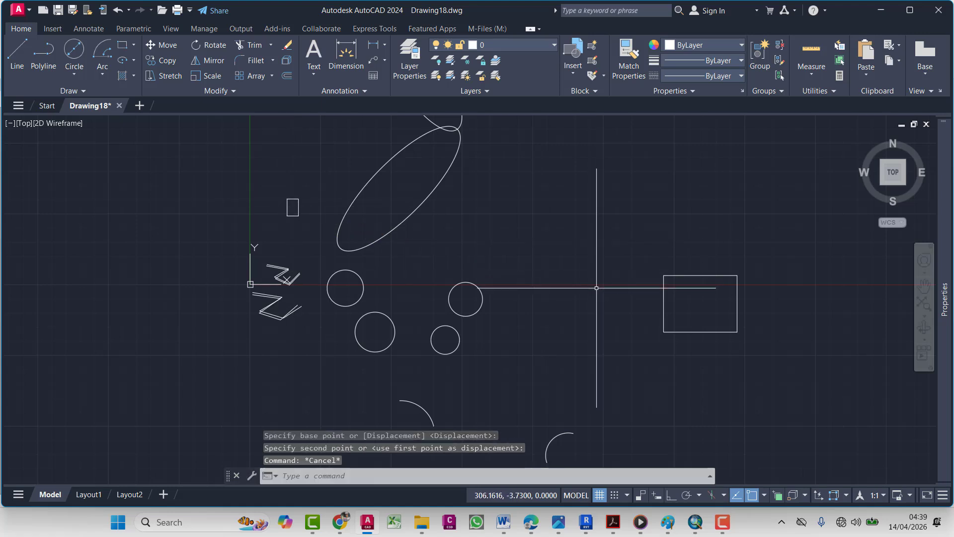
Switch to the AutoCAD Student Progress Checklist in Word to review the Lecture 1 skills, and return to the AutoCAD drawing
{"action": "mouse_move", "coordinate": [500, 530]}
{"action": "left_click", "coordinate": [497, 485]}
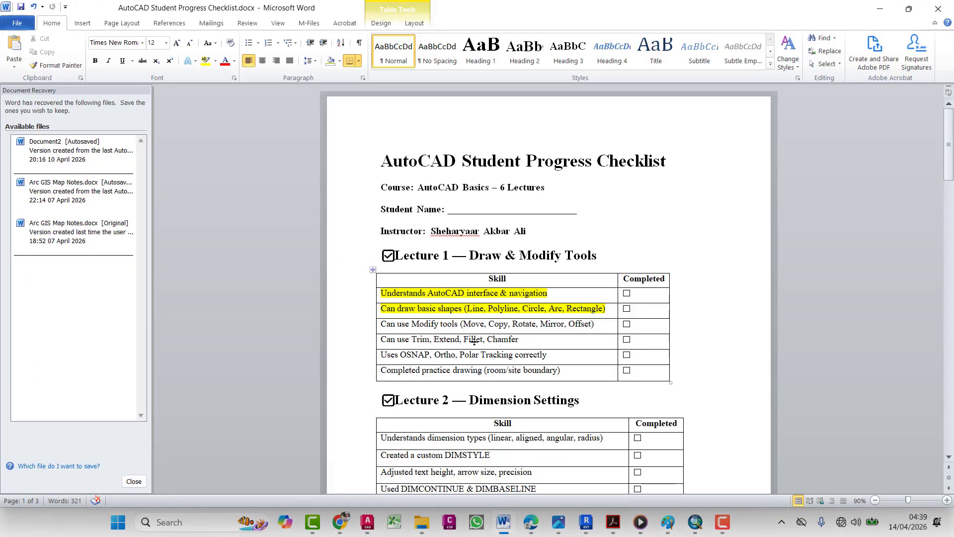
{"action": "left_click", "coordinate": [880, 2]}
{"action": "mouse_move", "coordinate": [458, 336]}
{"action": "middle_mouse_down"}
{"action": "mouse_move", "coordinate": [433, 319]}
{"action": "mouse_move", "coordinate": [388, 337]}
{"action": "mouse_move", "coordinate": [306, 318]}
{"action": "middle_mouse_up"}
{"action": "left_click", "coordinate": [548, 232]}
{"action": "left_click", "coordinate": [470, 319]}
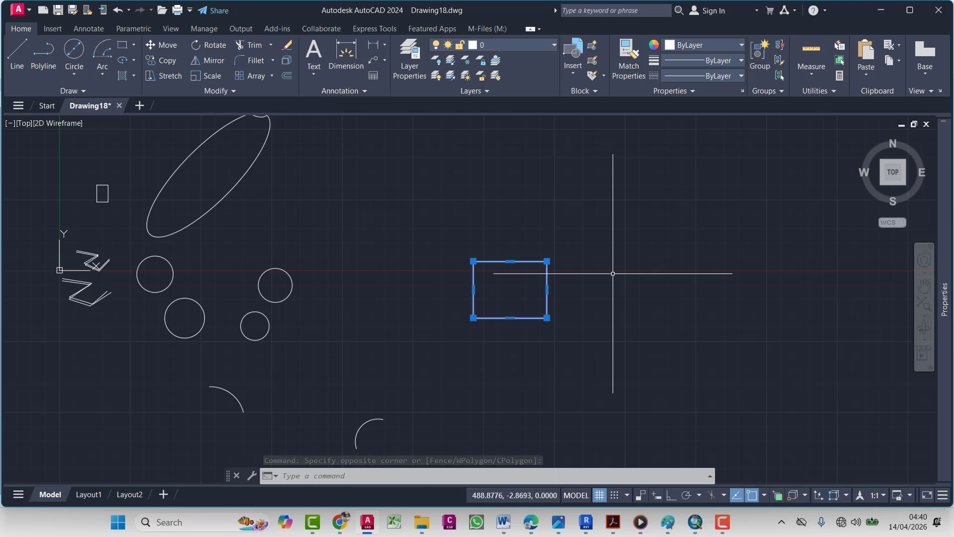
{"action": "type", "text": "co"}
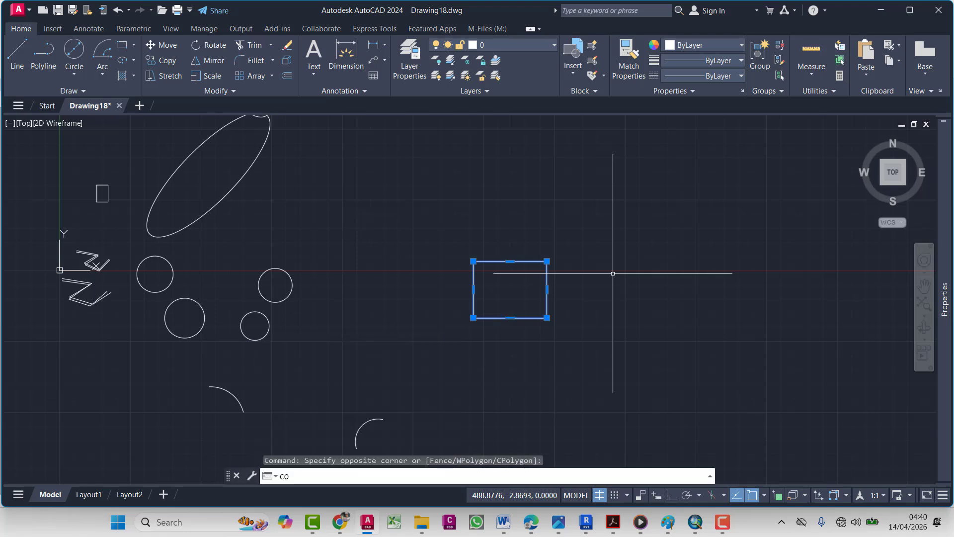
{"action": "key", "text": "Return"}
{"action": "key", "text": "Escape"}
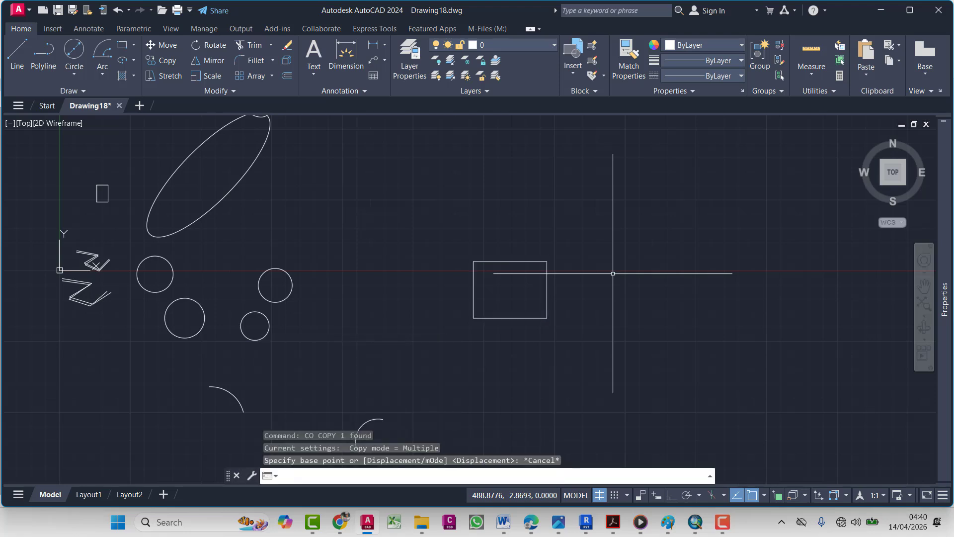
{"action": "left_click_drag", "start_coordinate": [613, 273], "coordinate": [524, 318]}
{"action": "type", "text": "cp"}
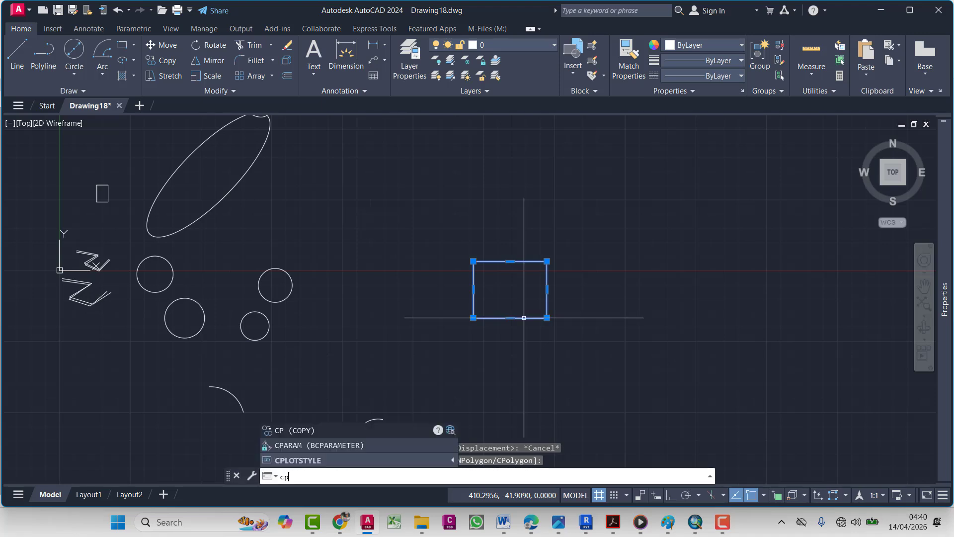
{"action": "key", "text": "Return"}
{"action": "key", "text": "Escape"}
{"action": "key", "text": "Escape"}
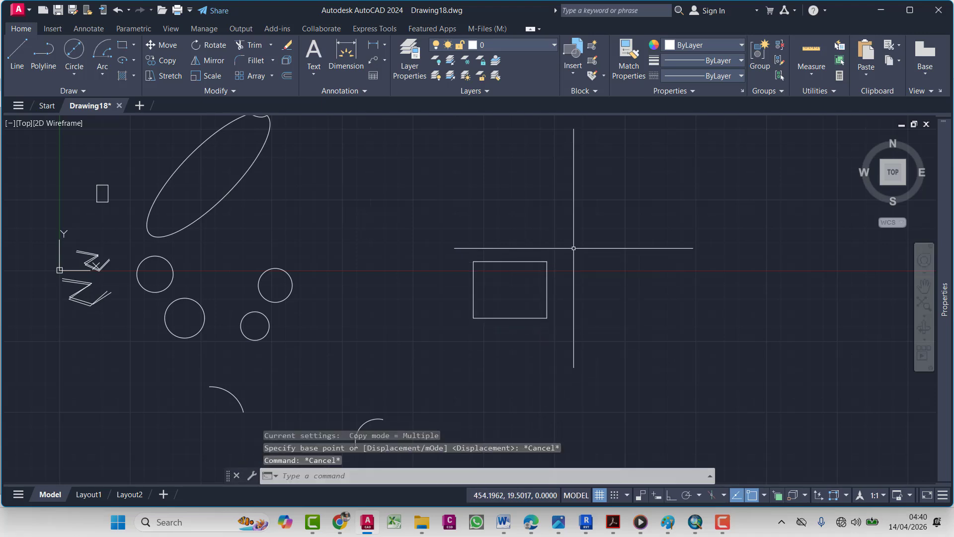
Start copying the large rectangle from its lower-left corner and position the copy straight below, switching Ortho on and off
{"action": "left_click_drag", "start_coordinate": [514, 239], "coordinate": [446, 321]}
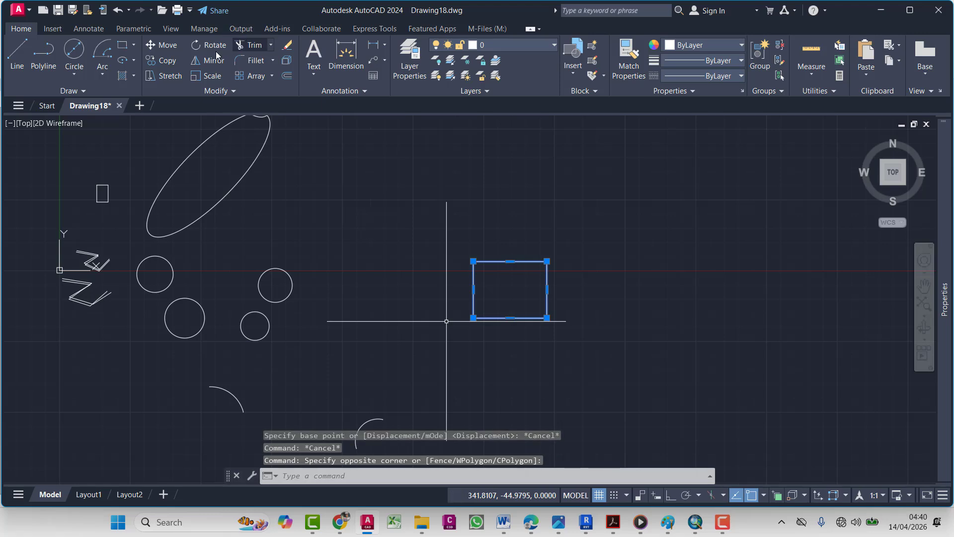
{"action": "left_click", "coordinate": [170, 60]}
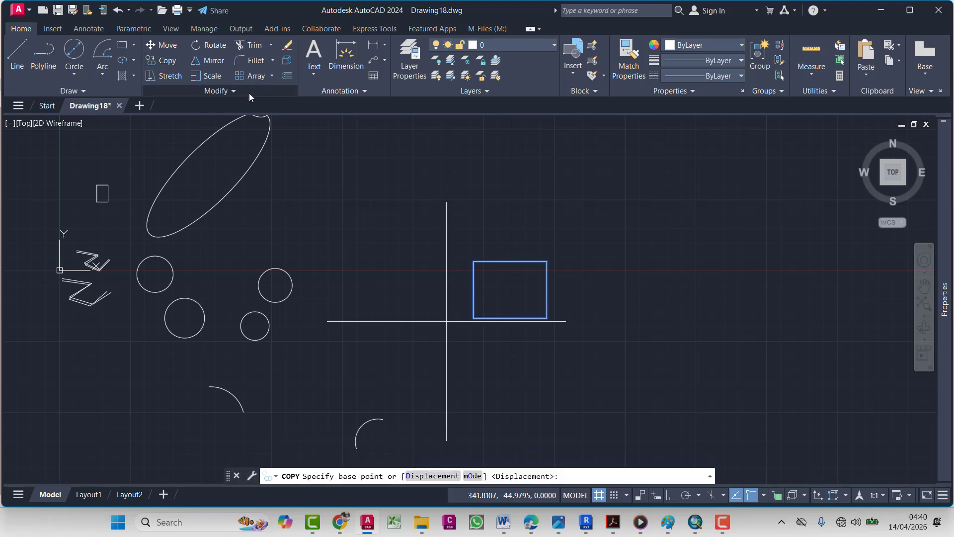
{"action": "middle_click_drag", "start_coordinate": [451, 273], "coordinate": [394, 273]}
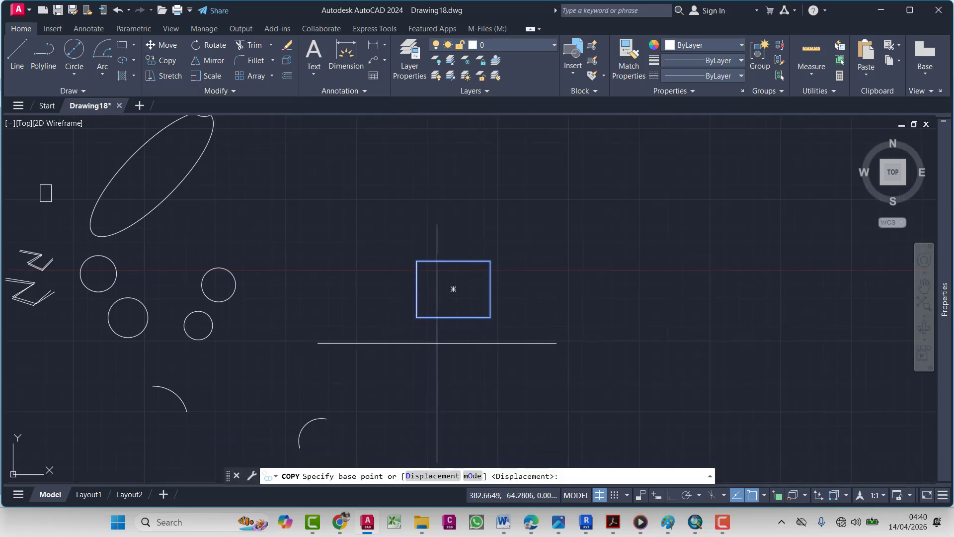
{"action": "left_click", "coordinate": [416, 317]}
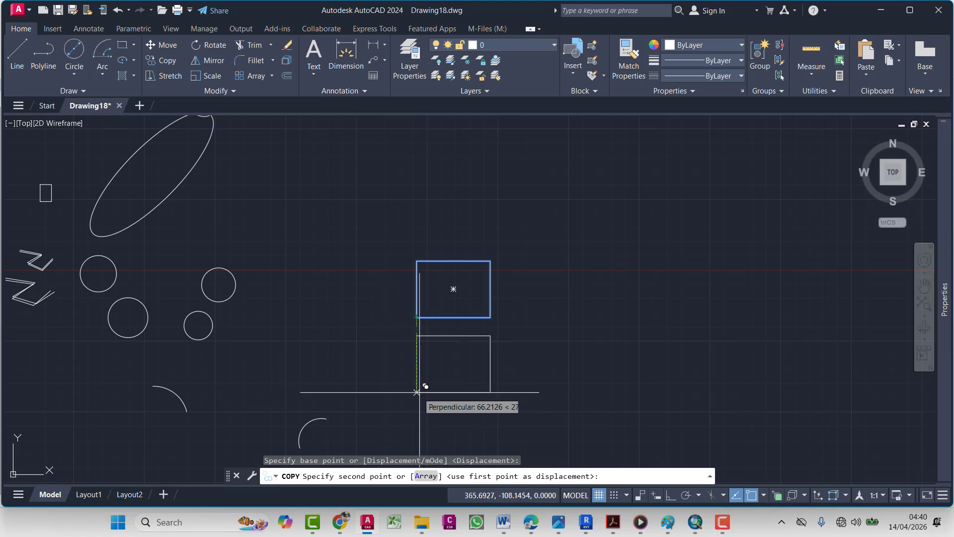
{"action": "middle_click_drag", "start_coordinate": [417, 391], "coordinate": [409, 361]}
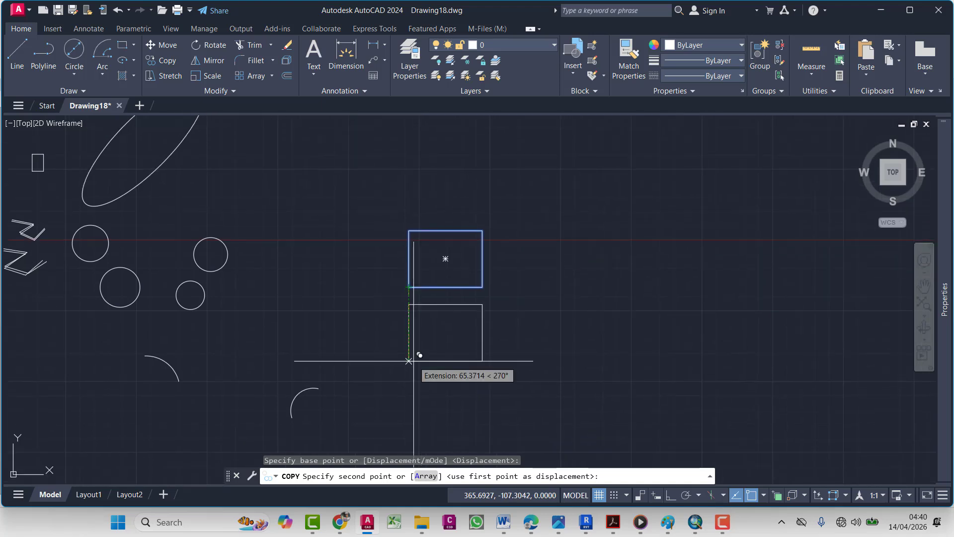
{"action": "key", "text": "F8"}
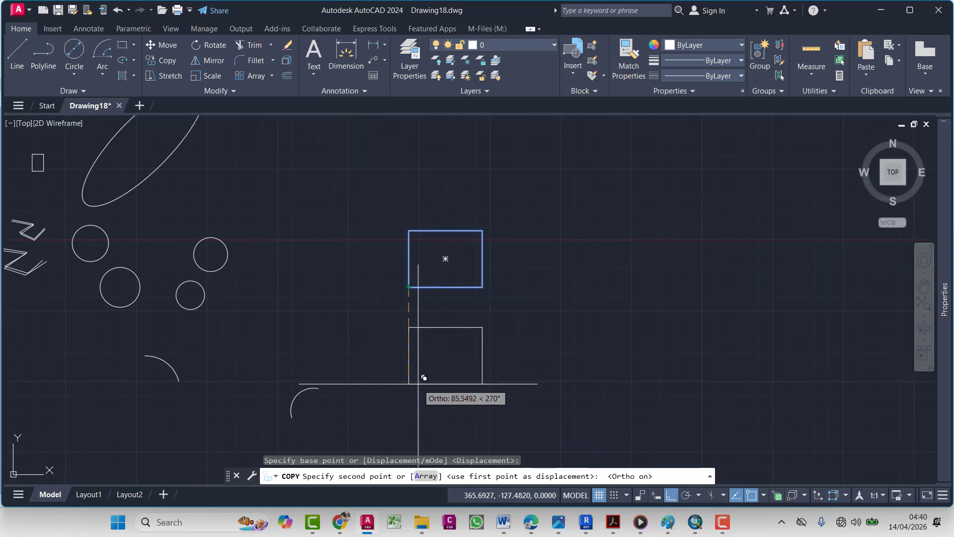
{"action": "key", "text": "F8"}
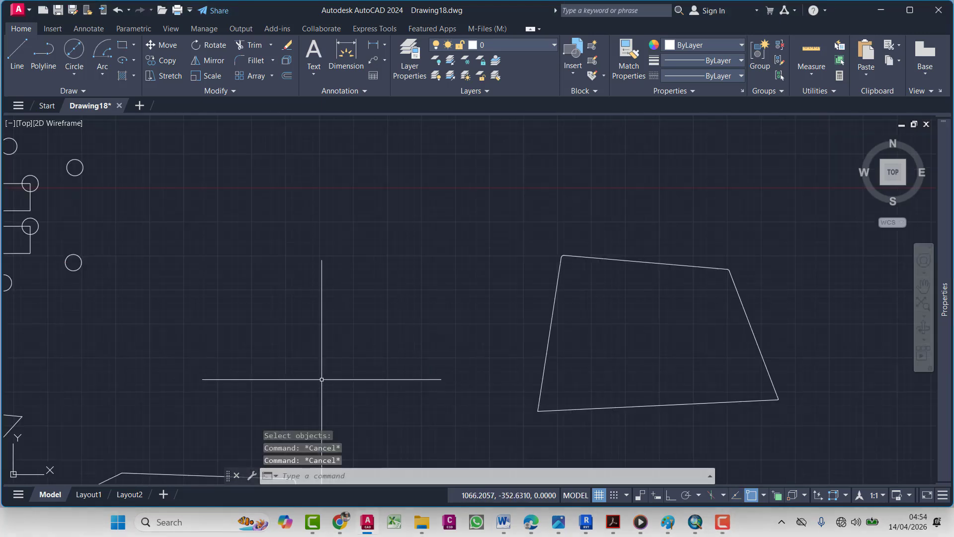
{"action": "mouse_move", "coordinate": [761, 440]}
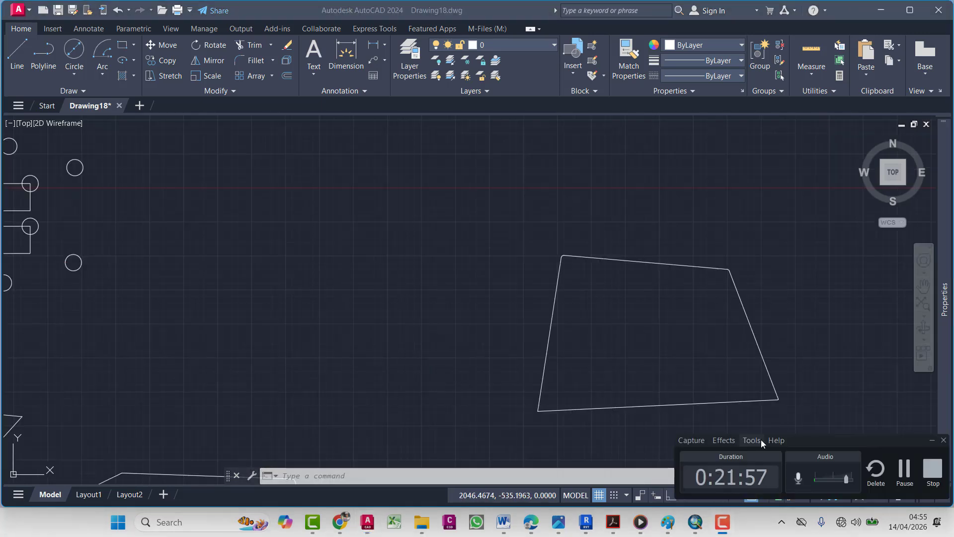
{"action": "left_click", "coordinate": [929, 442]}
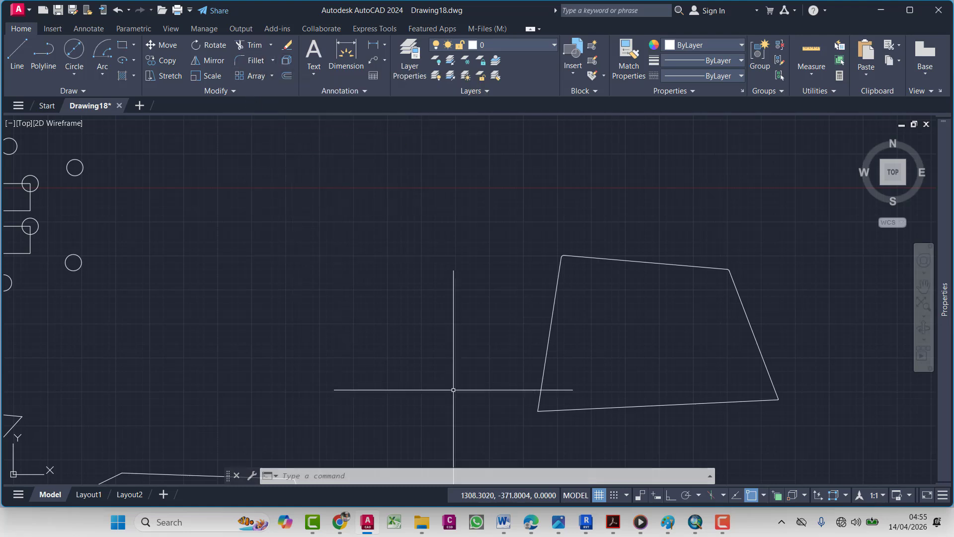
{"action": "middle_click_drag", "start_coordinate": [561, 358], "coordinate": [371, 367]}
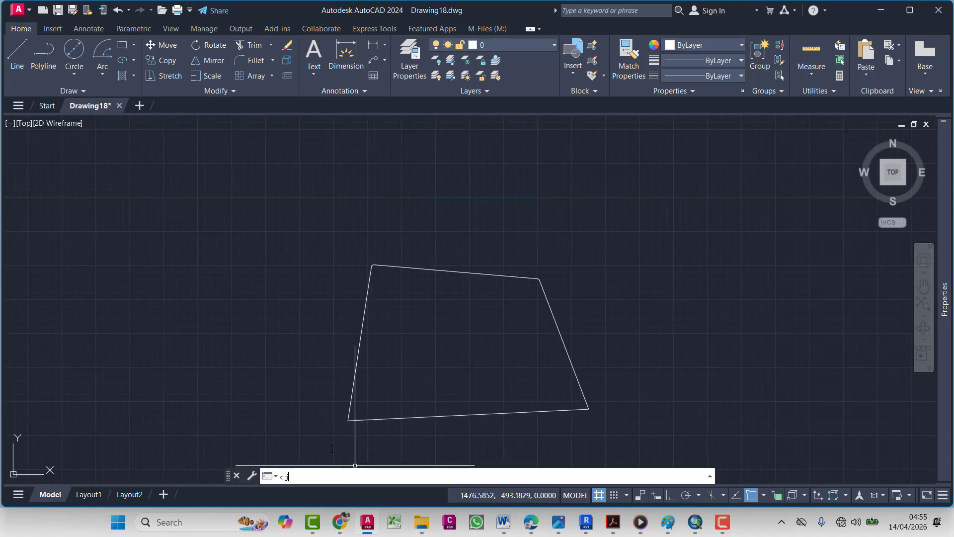
{"action": "key", "text": "BackSpace"}
{"action": "key", "text": "BackSpace"}
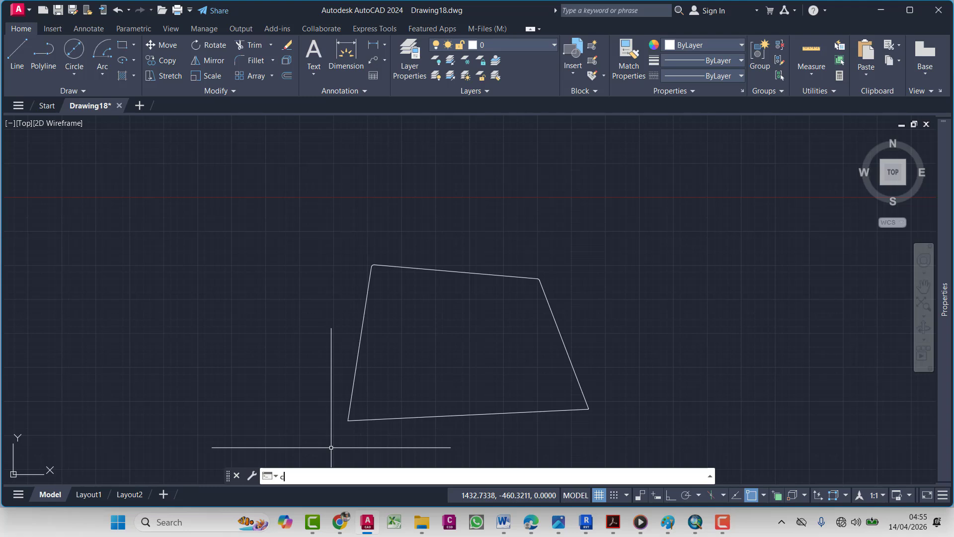
{"action": "type", "text": "cham"}
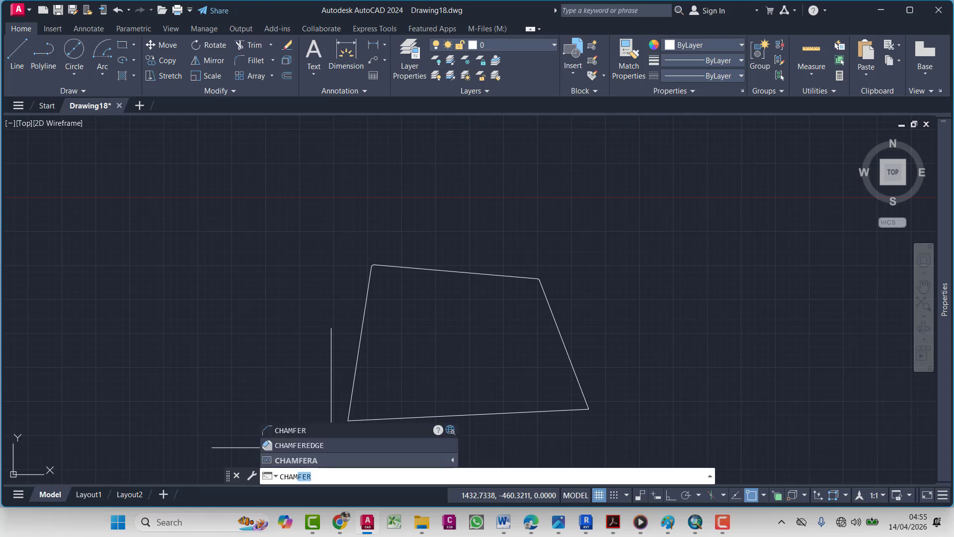
{"action": "left_click", "coordinate": [294, 431]}
{"action": "middle_click_drag", "start_coordinate": [346, 392], "coordinate": [286, 353]}
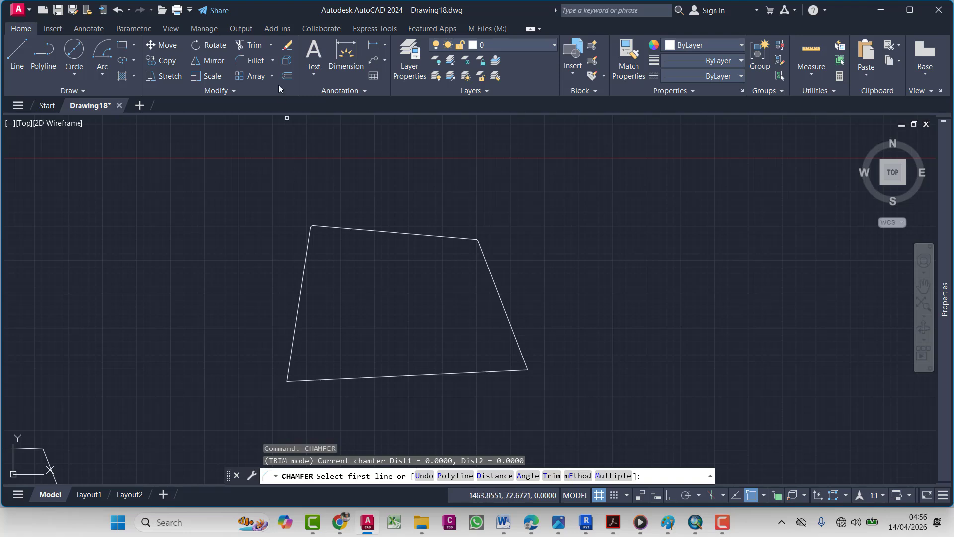
{"action": "left_click", "coordinate": [272, 61]}
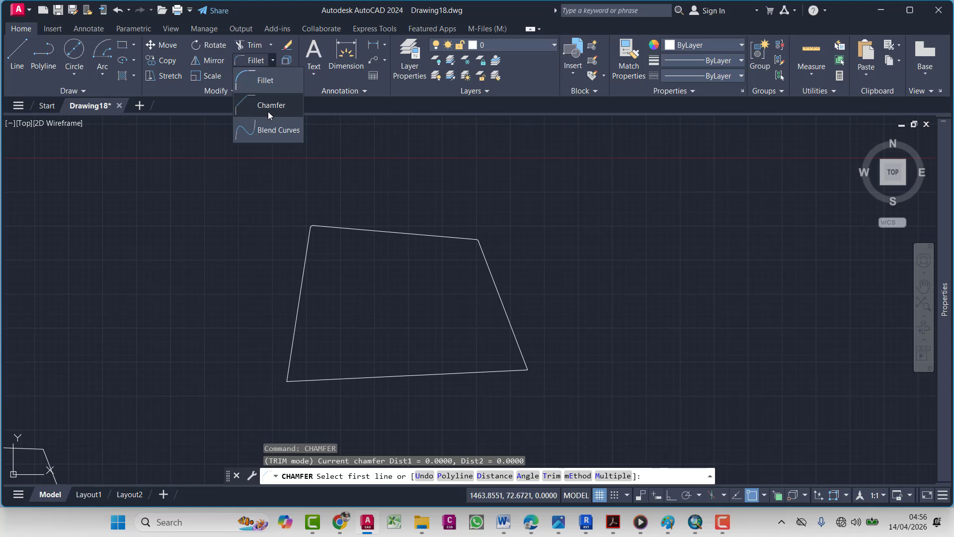
{"action": "key", "text": "Escape"}
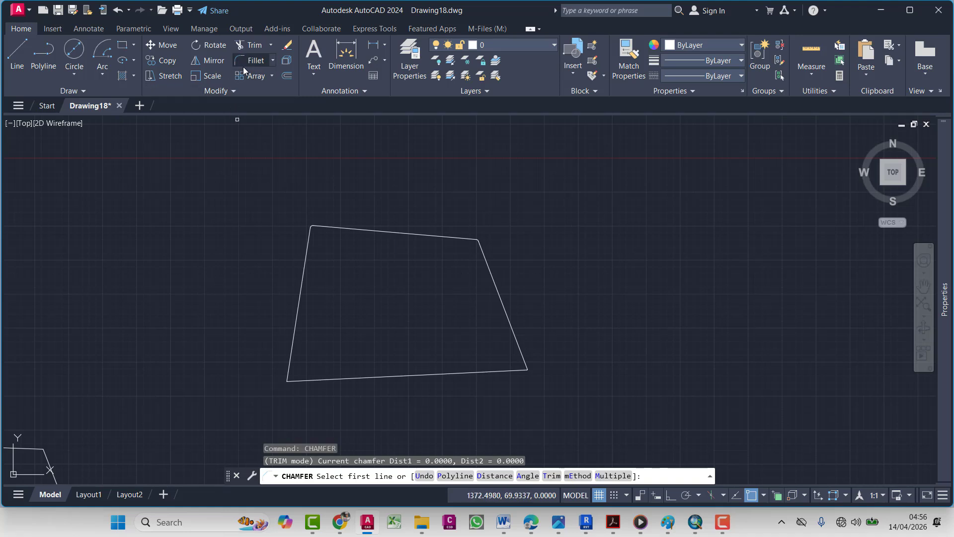
{"action": "left_click", "coordinate": [268, 62]}
{"action": "key", "text": "Escape"}
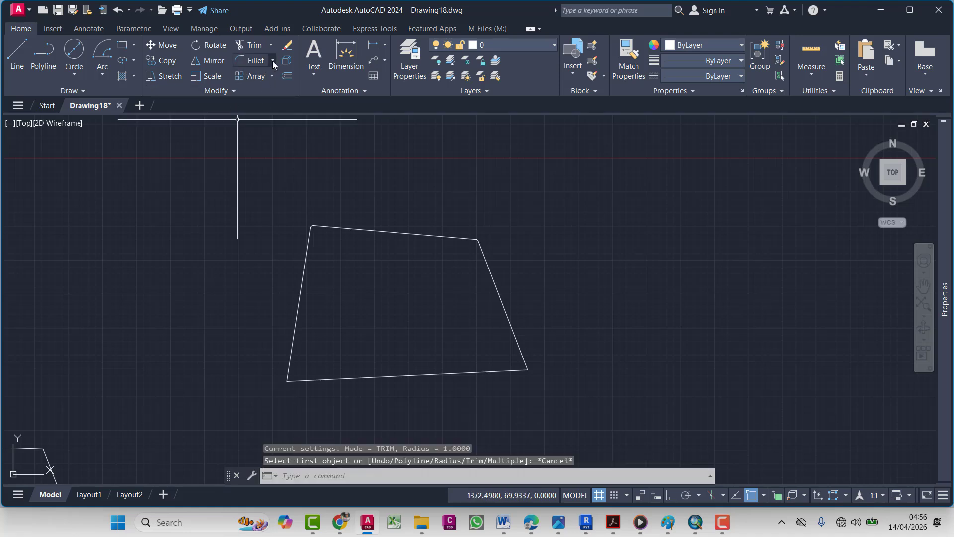
Chamfer the quadrilateral's rounded upper-left corner using the Angle option, with length 45 and the angle picked between points on the two adjoining sides
{"action": "left_click", "coordinate": [272, 61]}
{"action": "left_click", "coordinate": [271, 105]}
{"action": "scroll", "coordinate": [337, 266], "scroll_direction": "up", "scroll_amount": 5}
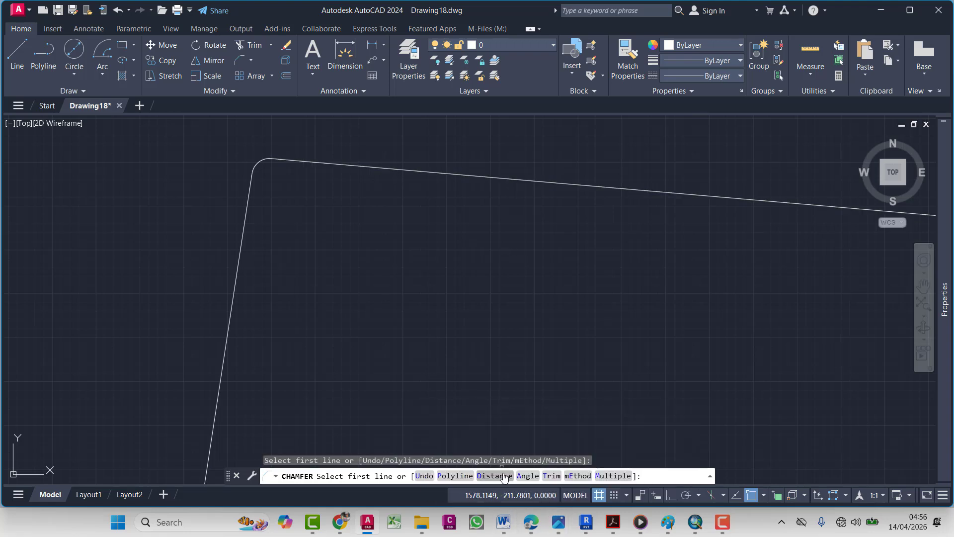
{"action": "left_click", "coordinate": [529, 476]}
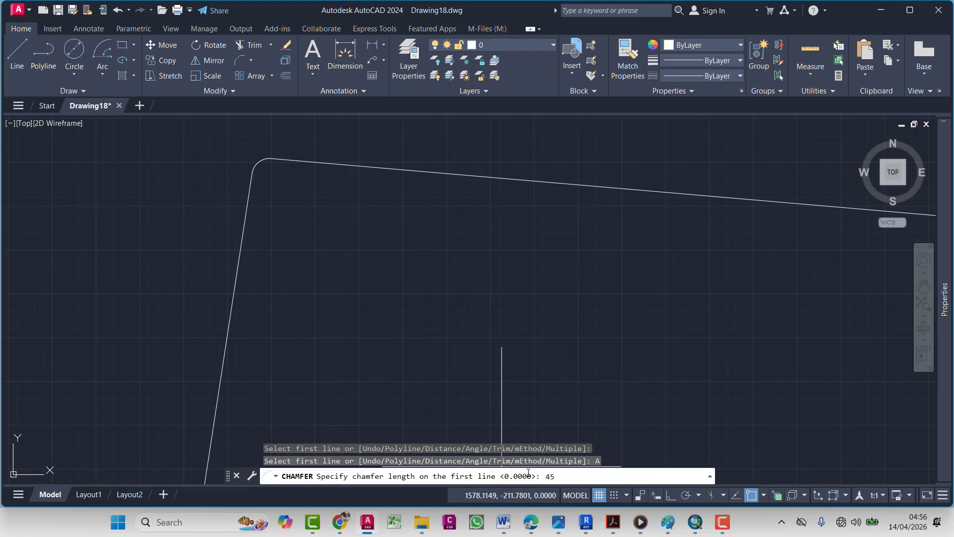
{"action": "key", "text": "Return"}
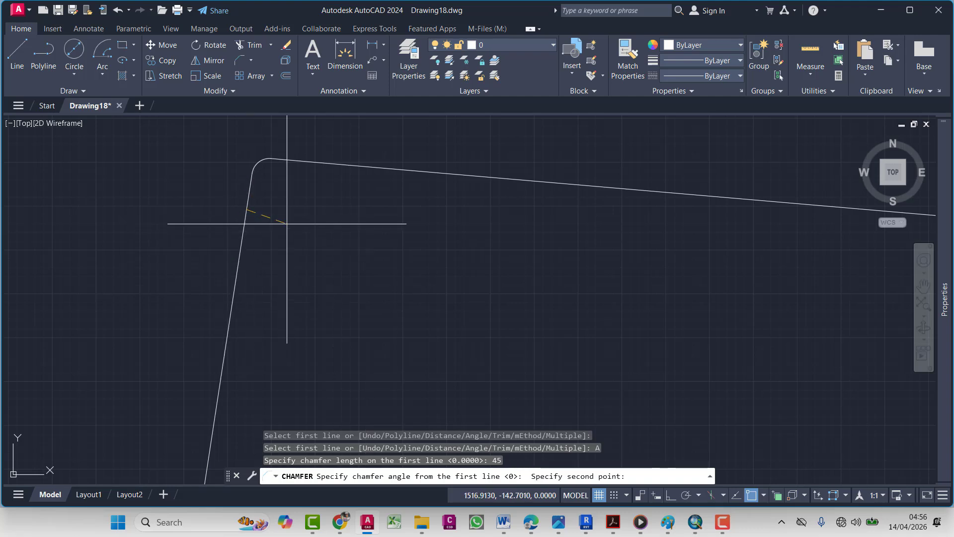
{"action": "left_click", "coordinate": [293, 160]}
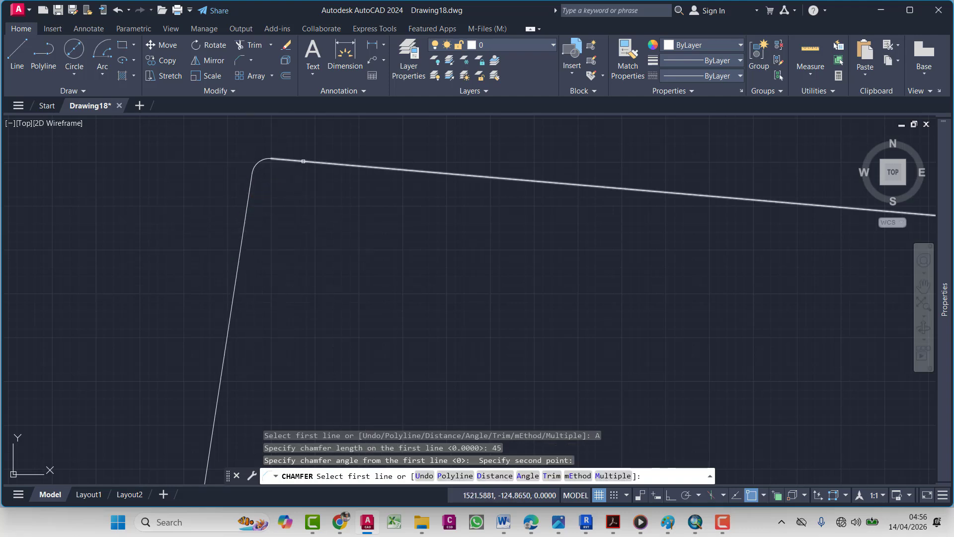
{"action": "left_click", "coordinate": [248, 203]}
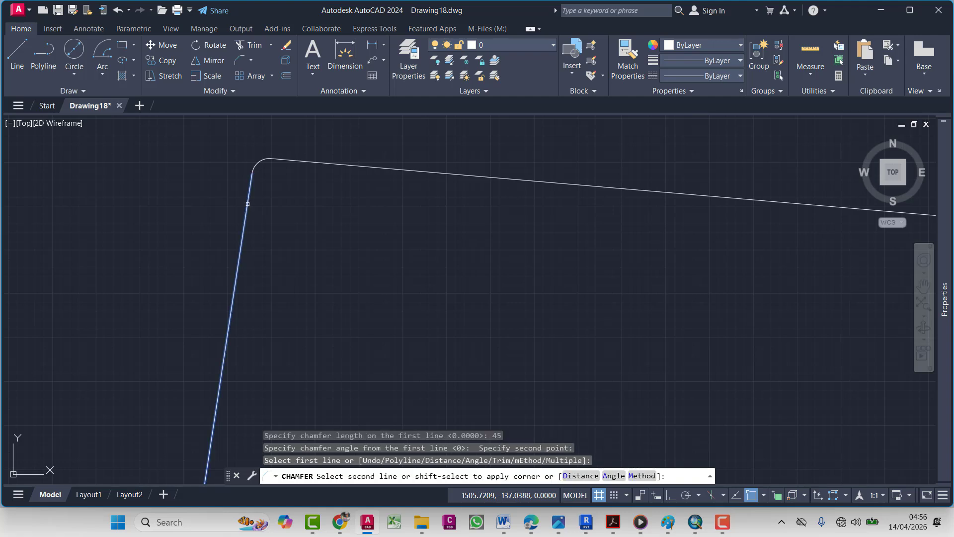
{"action": "left_click", "coordinate": [282, 165]}
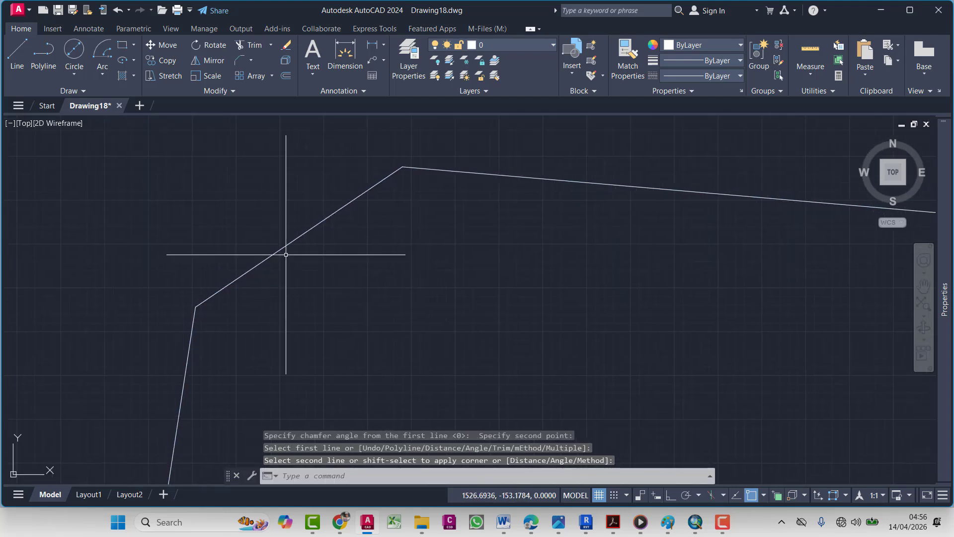
{"action": "scroll", "coordinate": [286, 254], "scroll_direction": "down", "scroll_amount": 3}
{"action": "key", "text": "Escape"}
{"action": "key", "text": "Escape"}
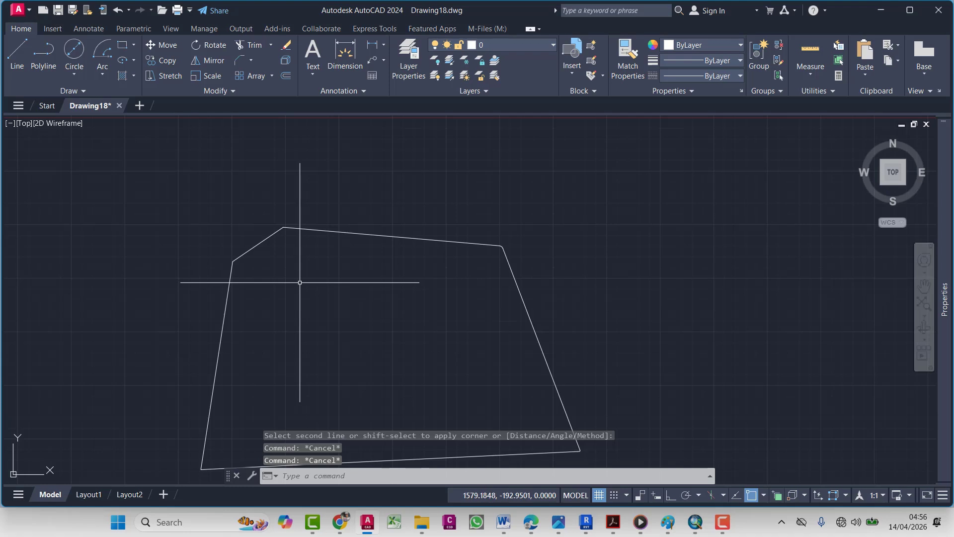
{"action": "middle_click_drag", "start_coordinate": [300, 283], "coordinate": [286, 260]}
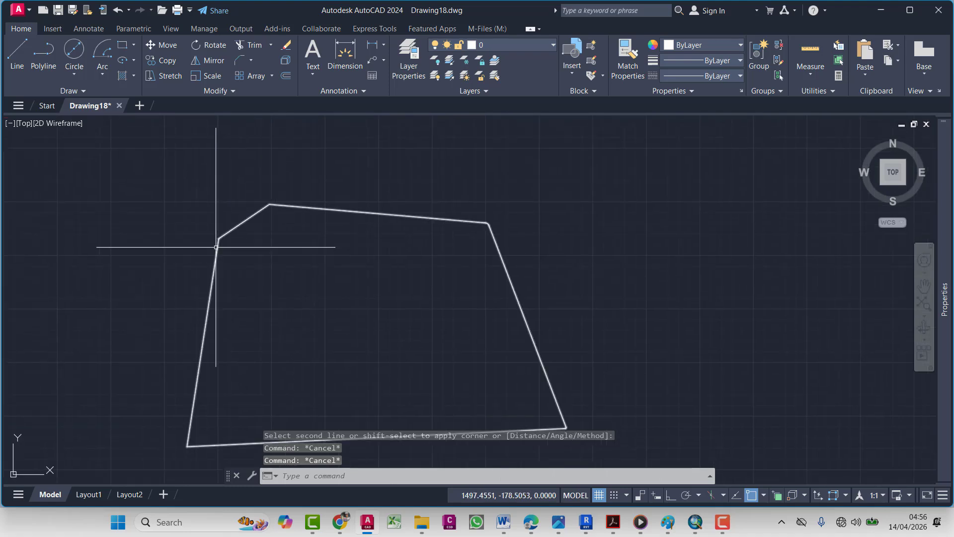
{"action": "middle_click_drag", "start_coordinate": [334, 275], "coordinate": [303, 265]}
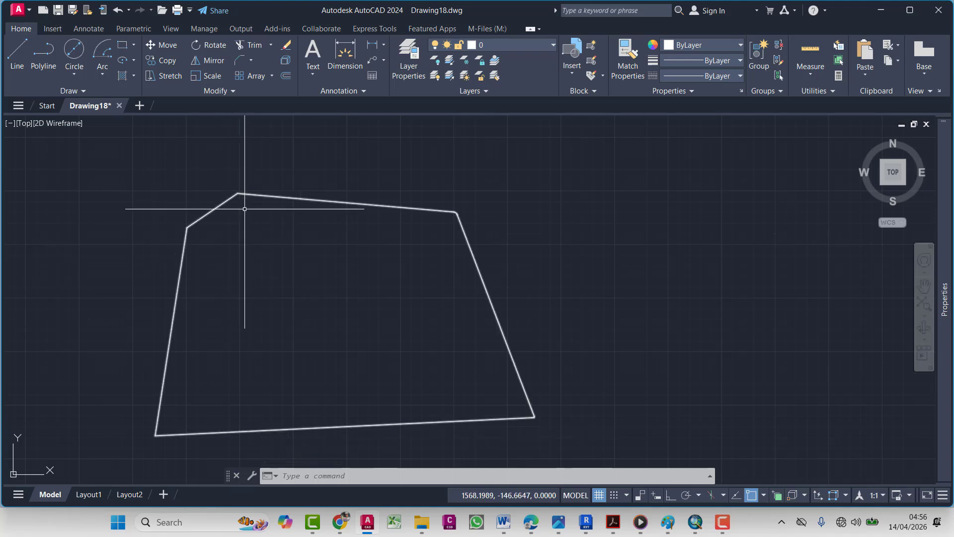
Chamfer the quadrilateral's lower-left corner using the Angle option, with length 50 on the left side and angle 50
{"action": "middle_click_drag", "start_coordinate": [241, 208], "coordinate": [304, 159]}
{"action": "scroll", "coordinate": [226, 400], "scroll_direction": "up", "scroll_amount": 5}
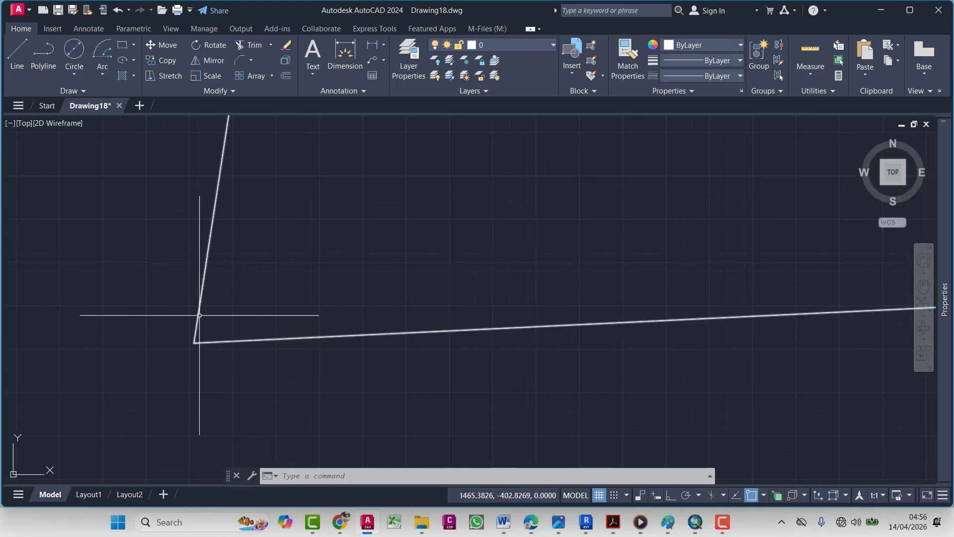
{"action": "left_click", "coordinate": [252, 60]}
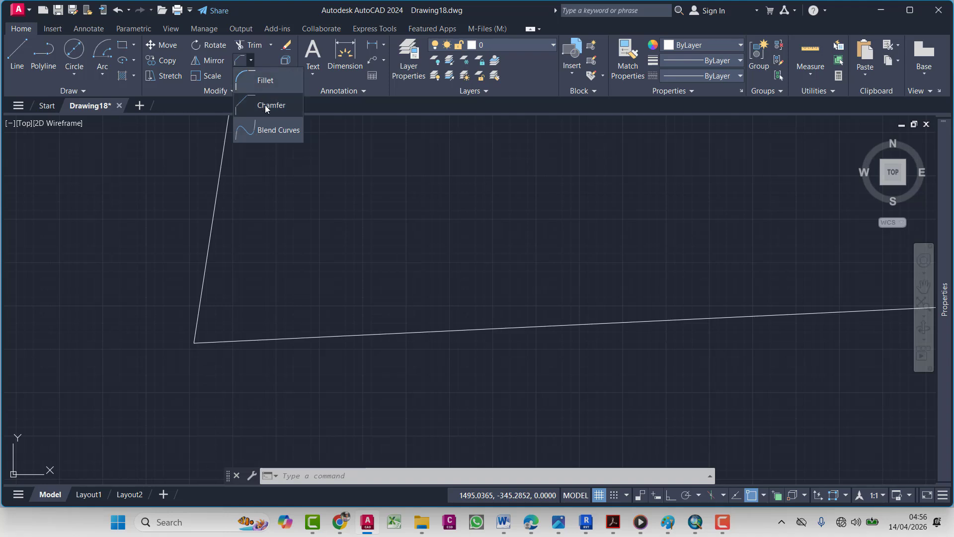
{"action": "left_click", "coordinate": [265, 105]}
{"action": "left_click", "coordinate": [203, 290]}
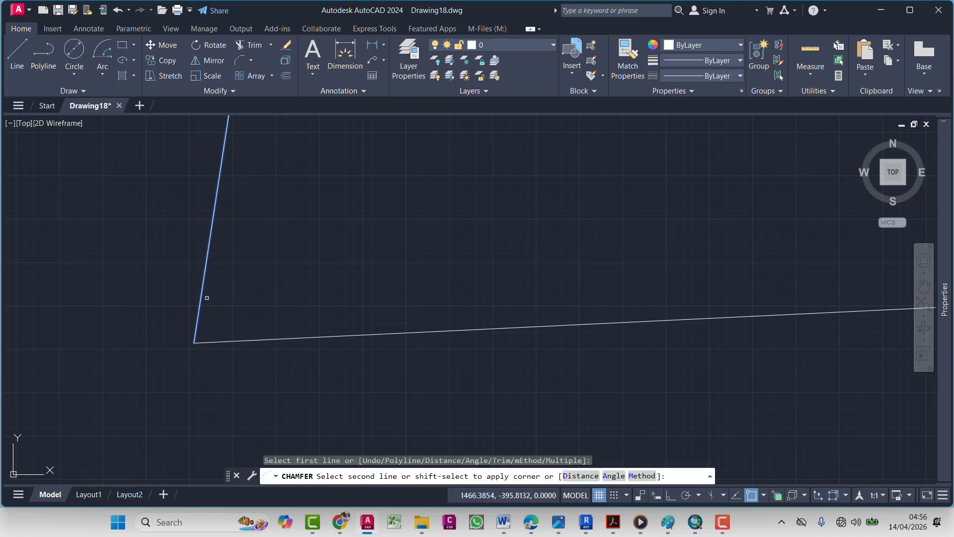
{"action": "left_click", "coordinate": [612, 476]}
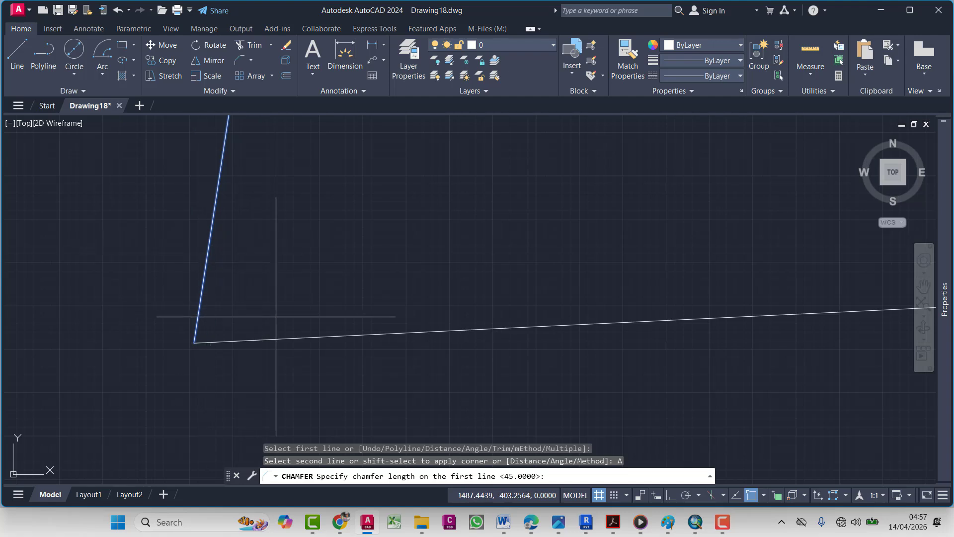
{"action": "type", "text": "50"}
{"action": "key", "text": "Return"}
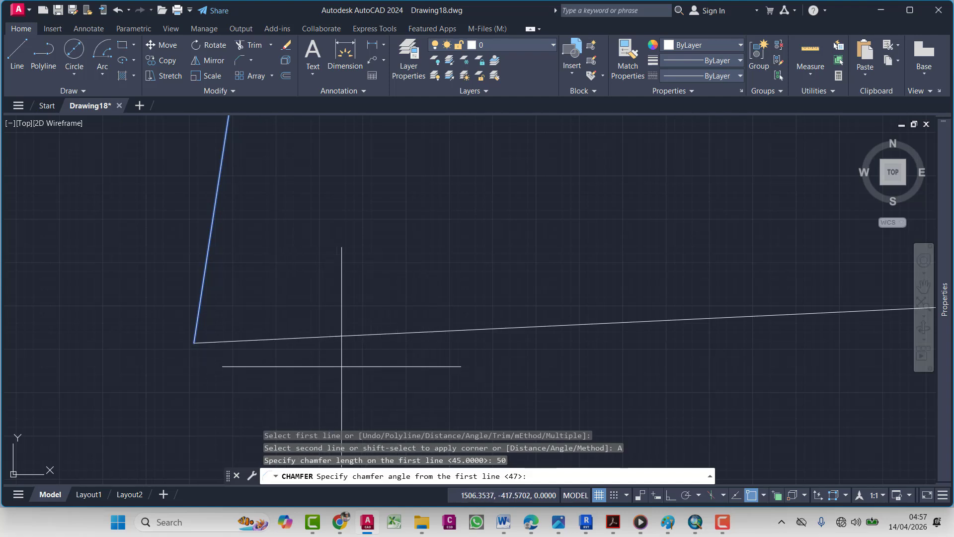
{"action": "mouse_move", "coordinate": [586, 522]}
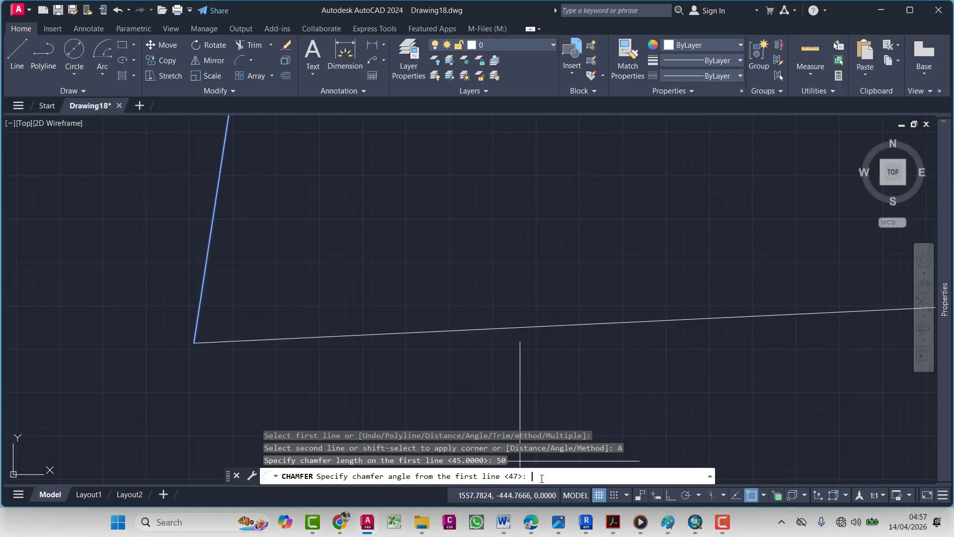
{"action": "key", "text": "Return"}
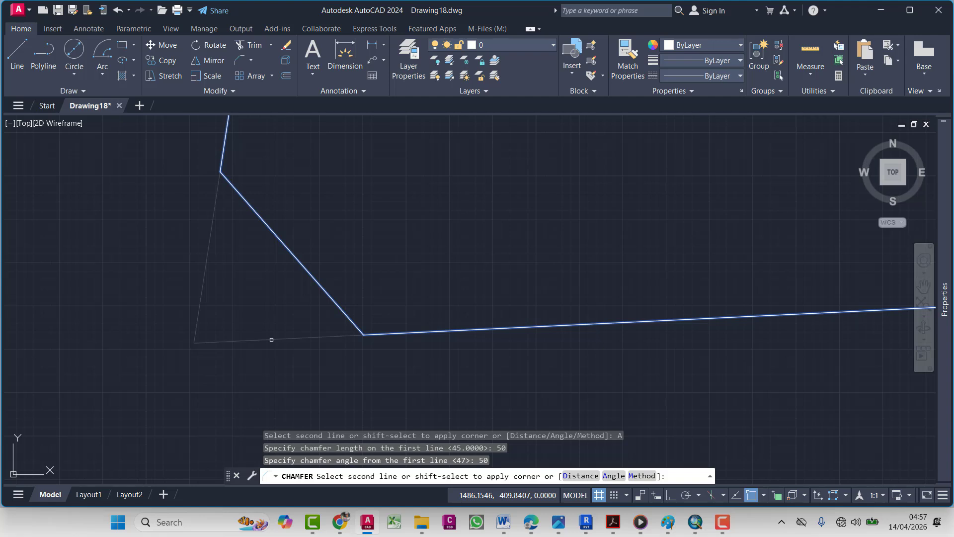
{"action": "left_click", "coordinate": [271, 340]}
{"action": "middle_click_drag", "start_coordinate": [355, 363], "coordinate": [275, 359]}
Select the chamfered polyline, view its properties and clear the selection
{"action": "left_click", "coordinate": [224, 262]}
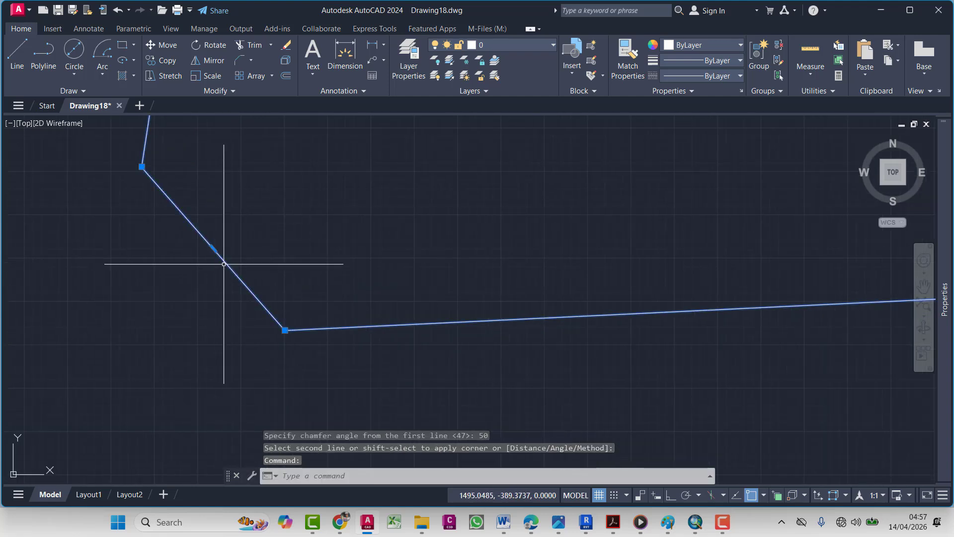
{"action": "mouse_move", "coordinate": [944, 377]}
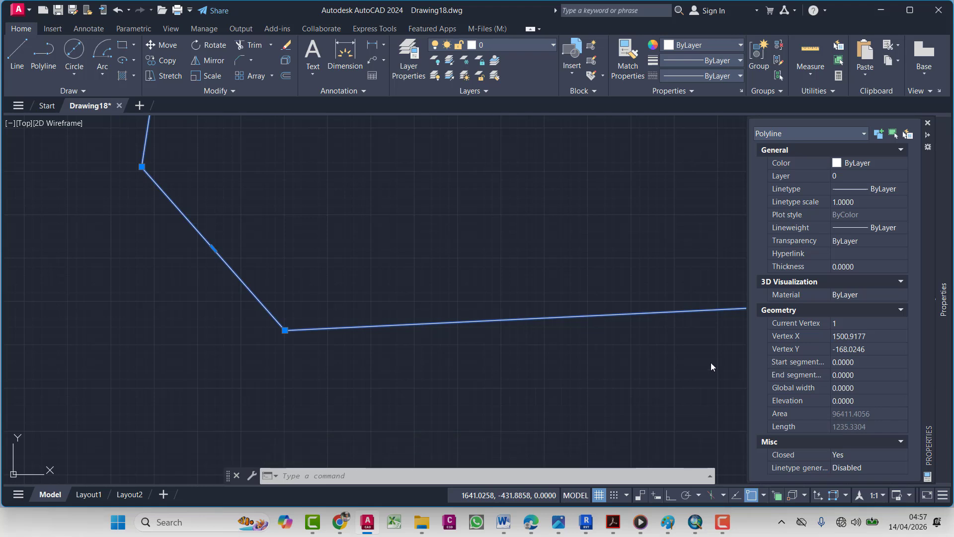
{"action": "key", "text": "Escape"}
{"action": "key", "text": "Escape"}
{"action": "scroll", "coordinate": [320, 287], "scroll_direction": "down", "scroll_amount": 8}
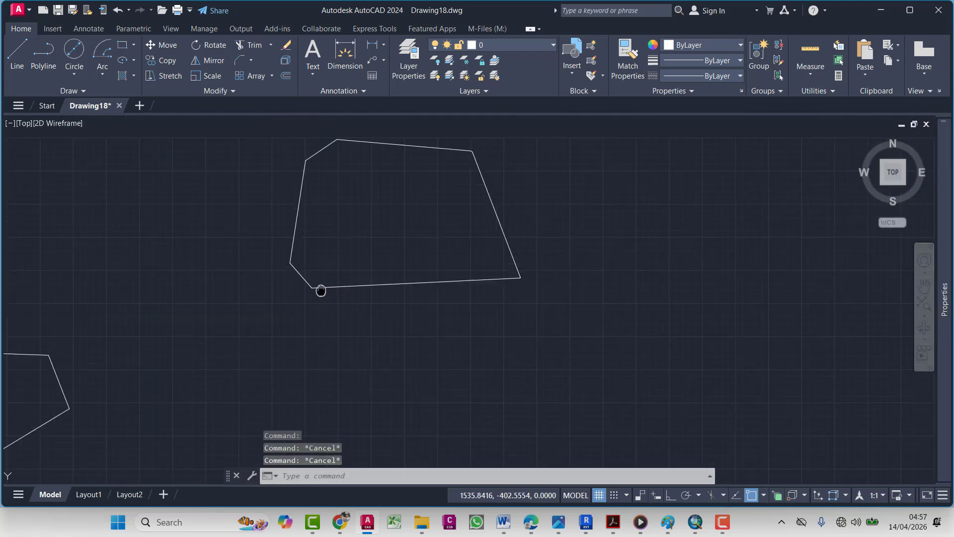
{"action": "scroll", "coordinate": [302, 302], "scroll_direction": "up", "scroll_amount": 4}
{"action": "scroll", "coordinate": [301, 302], "scroll_direction": "down", "scroll_amount": 5}
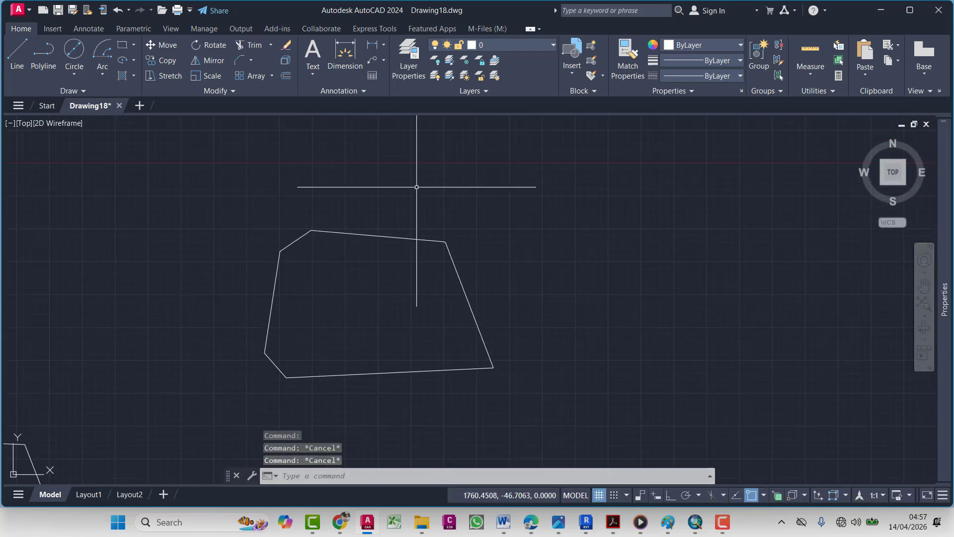
Explode the chamfered polyline into its component lines
{"action": "left_click", "coordinate": [478, 182]}
{"action": "left_click", "coordinate": [240, 394]}
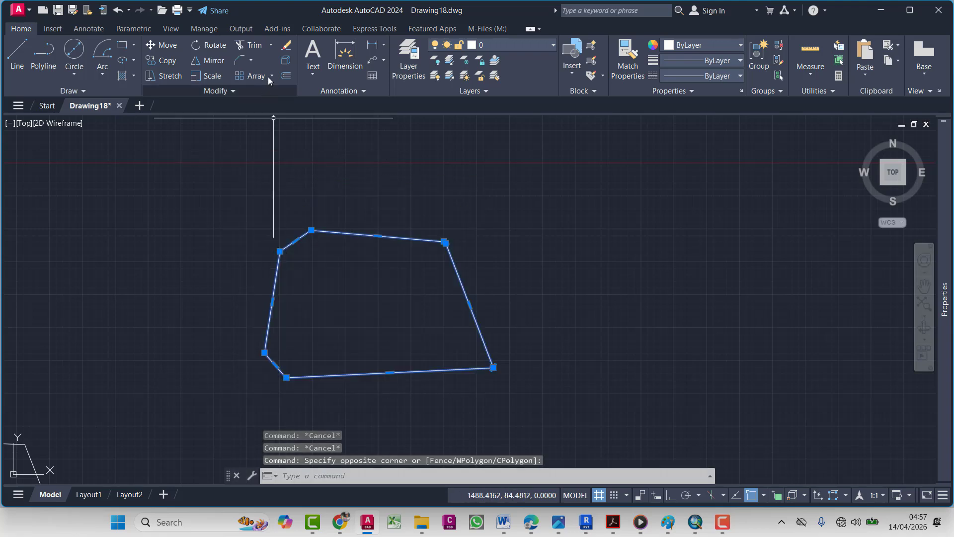
{"action": "key", "text": "Escape"}
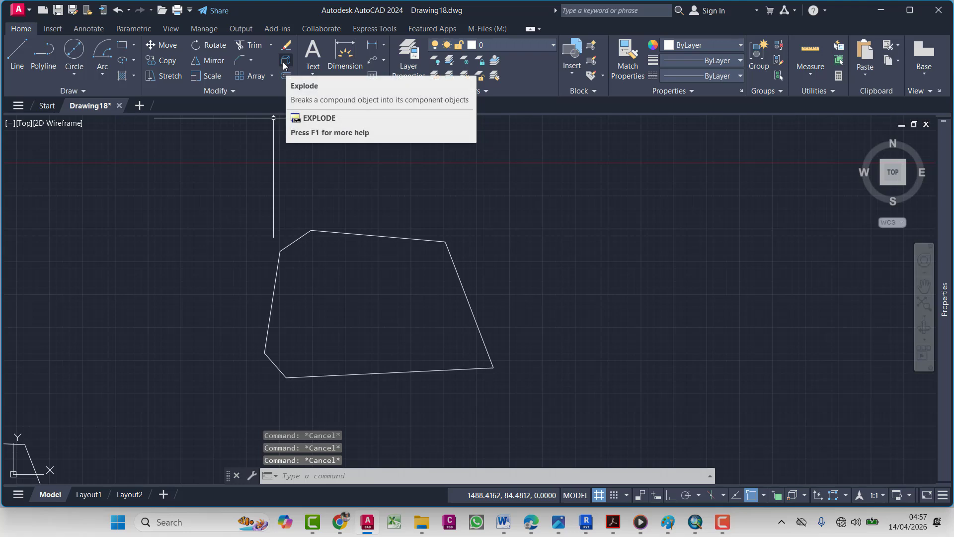
{"action": "left_click", "coordinate": [354, 232]}
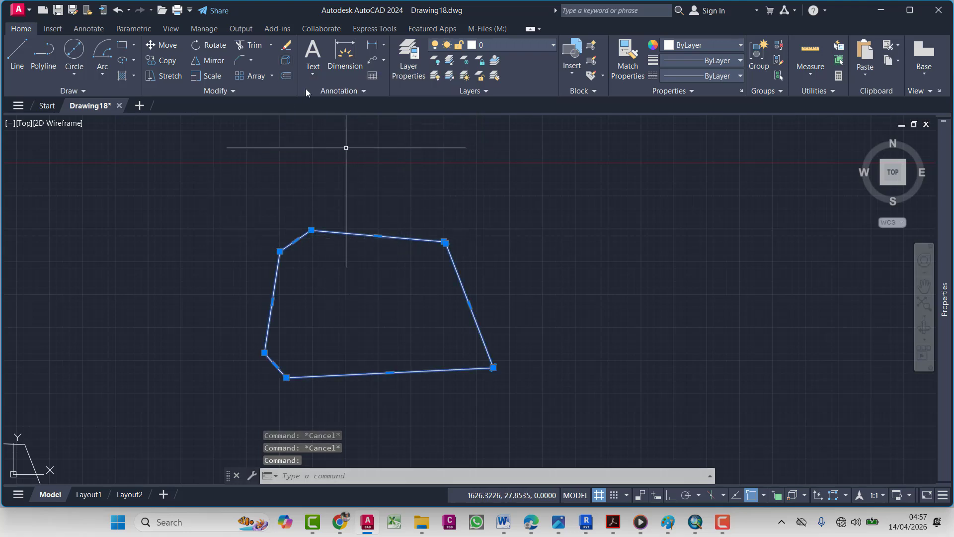
{"action": "left_click", "coordinate": [285, 60]}
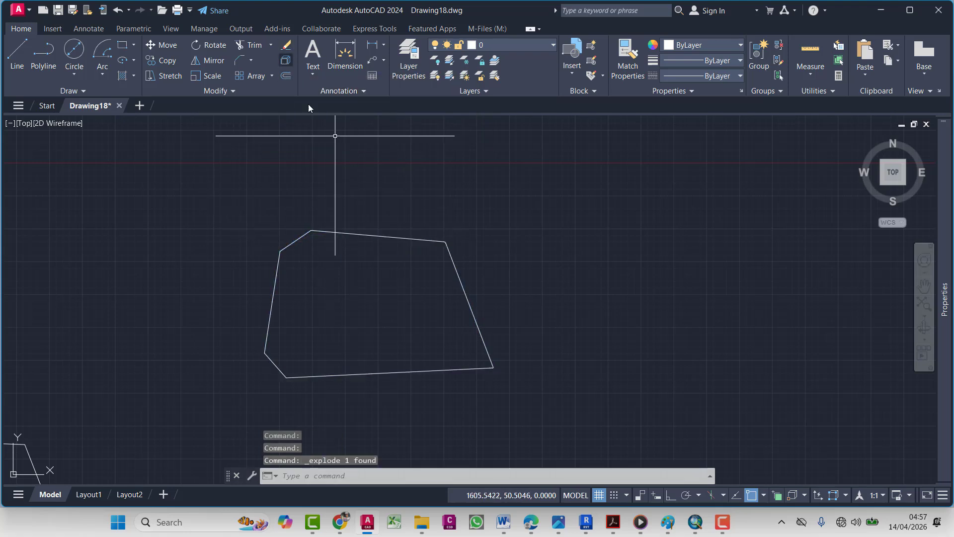
Select edges of the exploded shape, including the bottom one, to check that they are separate objects
{"action": "left_click", "coordinate": [353, 234]}
{"action": "left_click", "coordinate": [284, 278]}
{"action": "key", "text": "Escape"}
{"action": "left_click", "coordinate": [308, 376]}
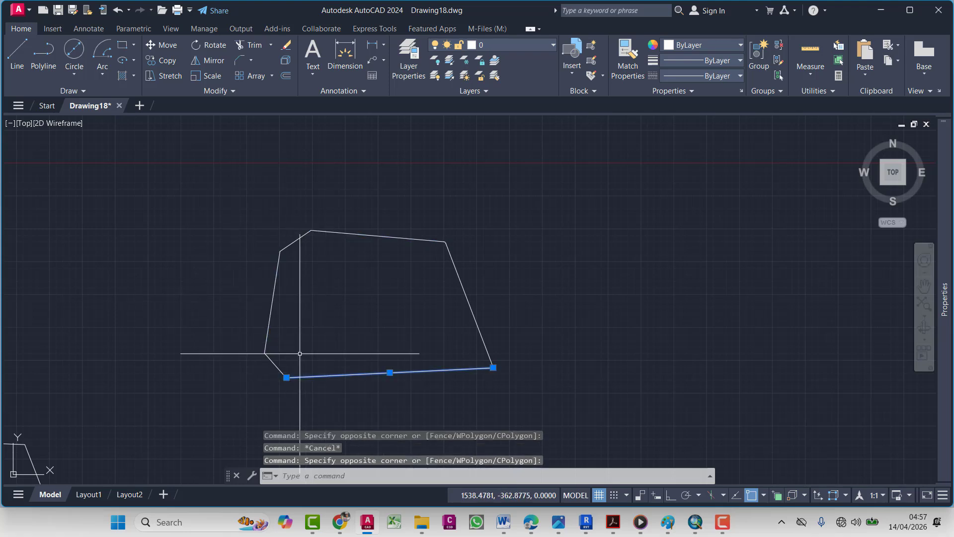
Join all the segments of the closed outline into a single polyline
{"action": "key", "text": "Escape"}
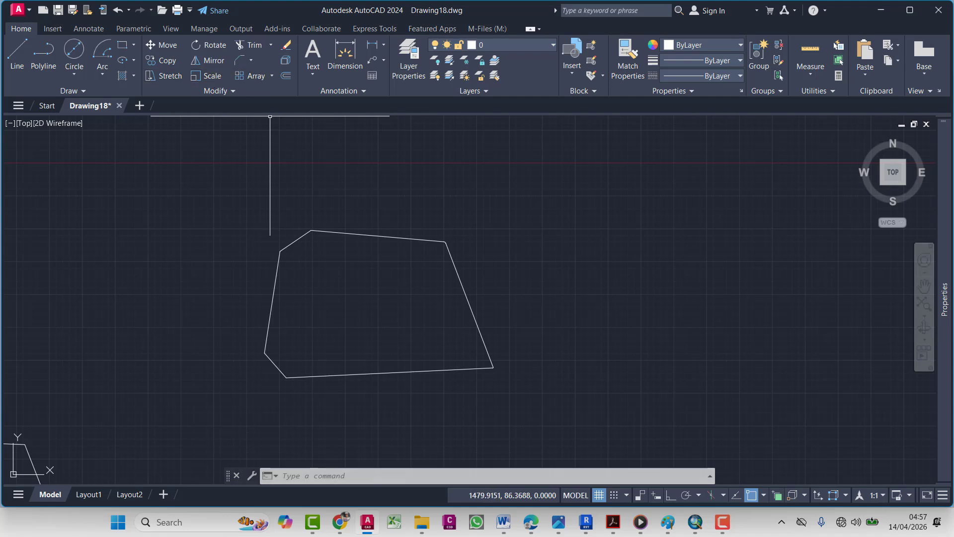
{"action": "middle_click_drag", "start_coordinate": [281, 156], "coordinate": [253, 145]}
{"action": "left_click", "coordinate": [394, 200]}
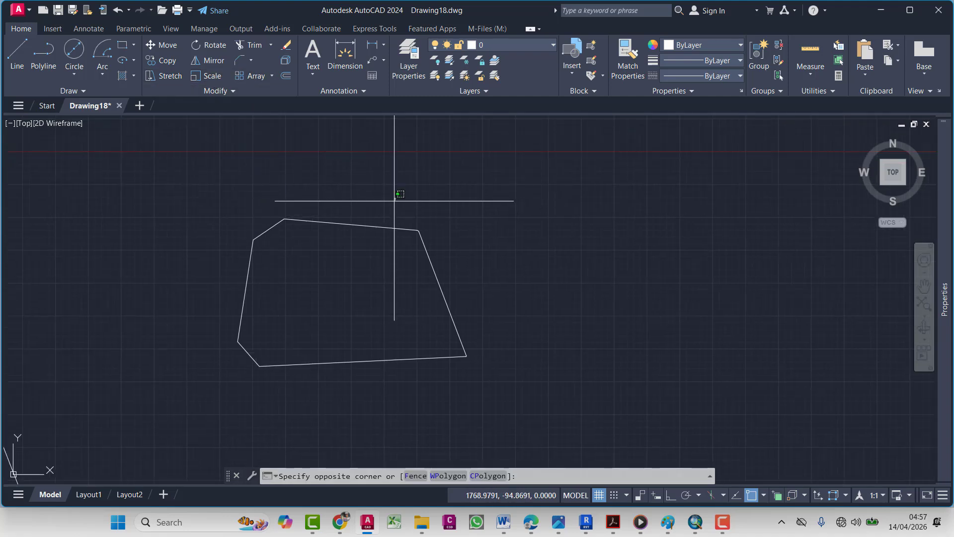
{"action": "left_click", "coordinate": [324, 202]}
{"action": "left_click", "coordinate": [446, 179]}
{"action": "left_click", "coordinate": [138, 345]}
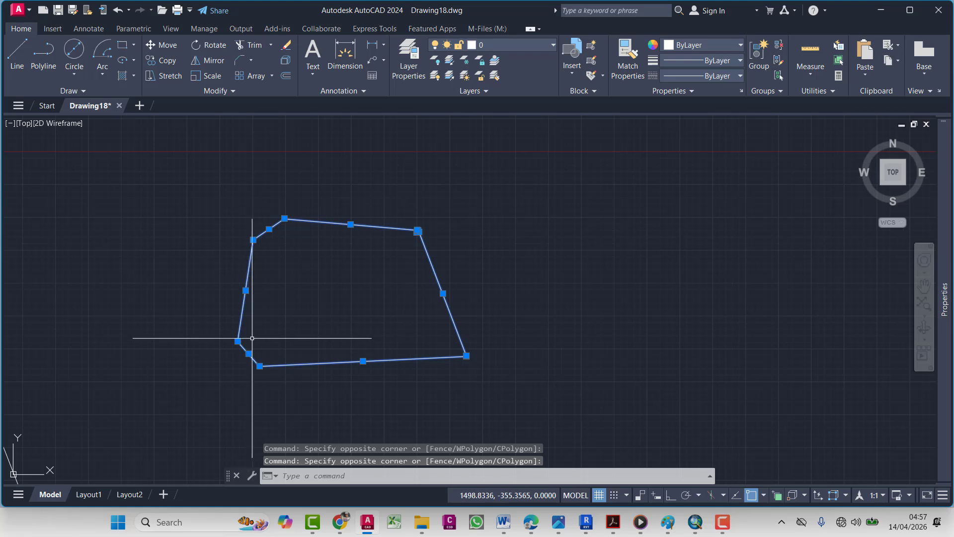
{"action": "type", "text": "j"}
{"action": "key", "text": "Return"}
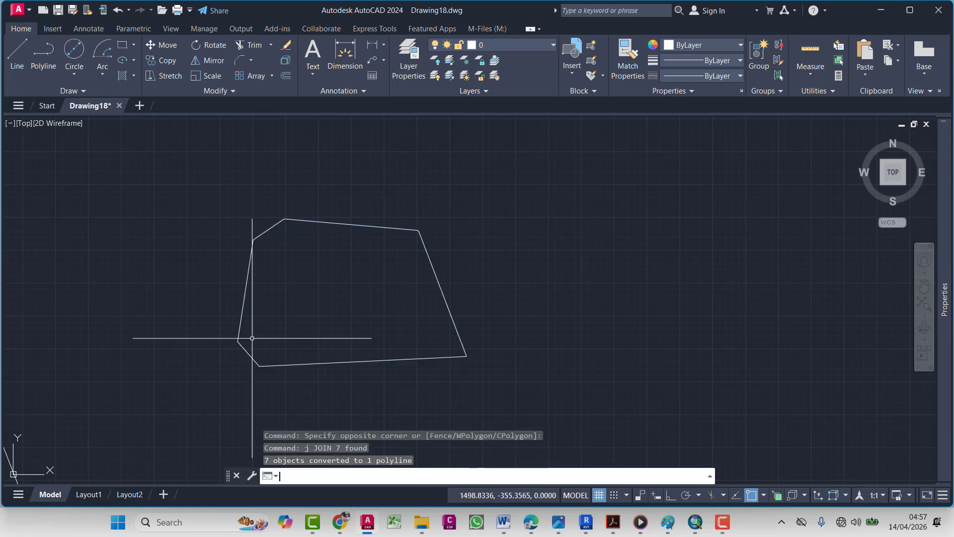
Create a rectangular array from the joined polyline
{"action": "left_click", "coordinate": [253, 76]}
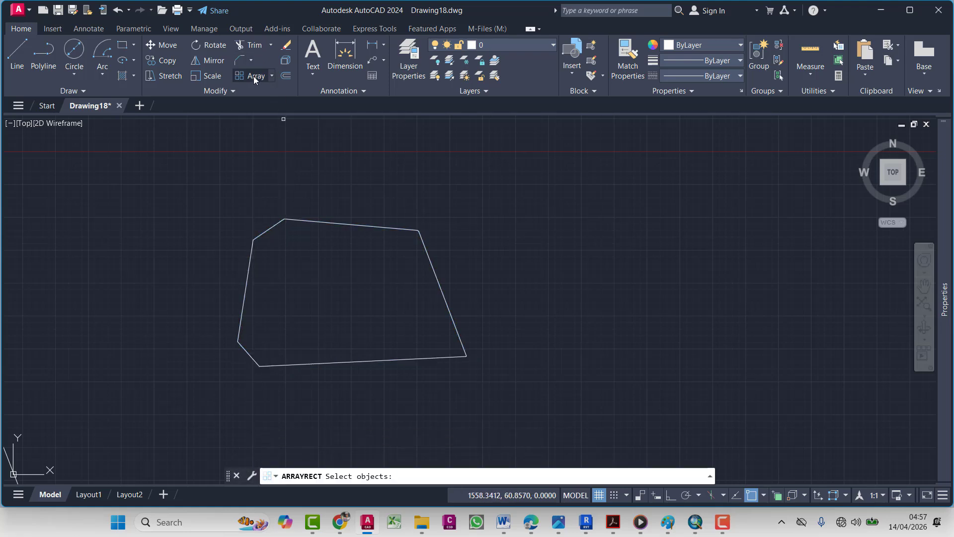
{"action": "left_click", "coordinate": [306, 221]}
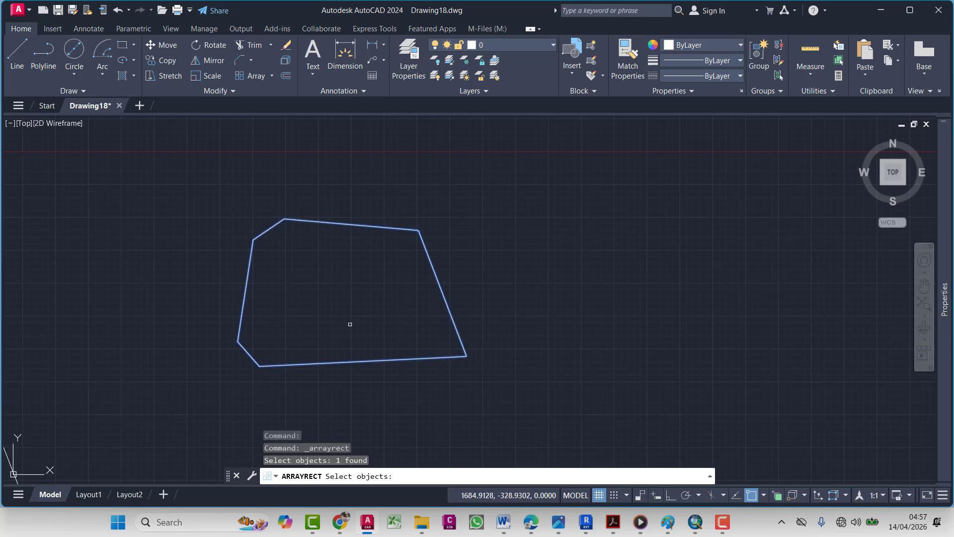
{"action": "middle_click_drag", "start_coordinate": [350, 324], "coordinate": [285, 322]}
{"action": "key", "text": "Return"}
{"action": "middle_click_drag", "start_coordinate": [399, 361], "coordinate": [228, 355]}
{"action": "scroll", "coordinate": [355, 327], "scroll_direction": "down", "scroll_amount": 4}
{"action": "middle_click_drag", "start_coordinate": [461, 366], "coordinate": [380, 356]}
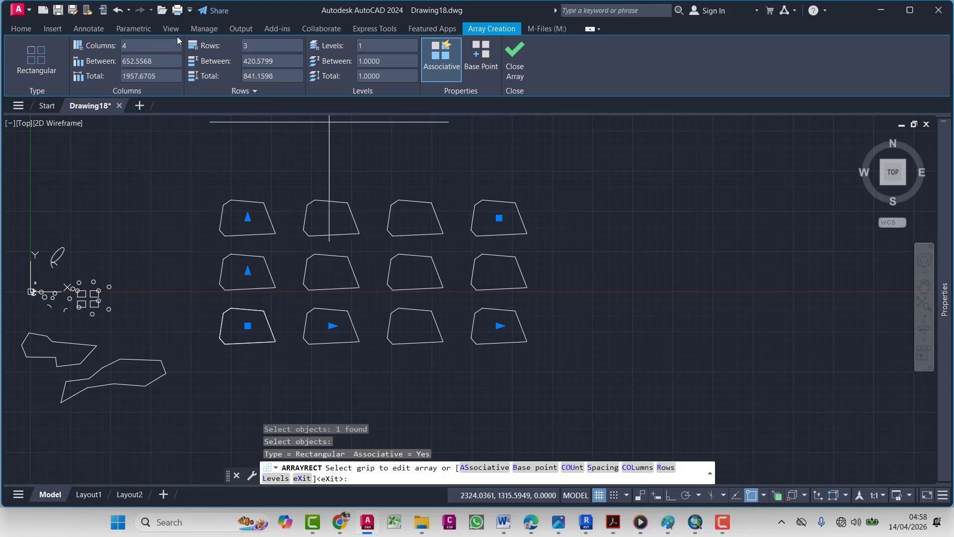
Set the array to 10 columns and 5 rows, and dismiss the pop-up window
{"action": "left_click_drag", "start_coordinate": [168, 46], "coordinate": [44, 53]}
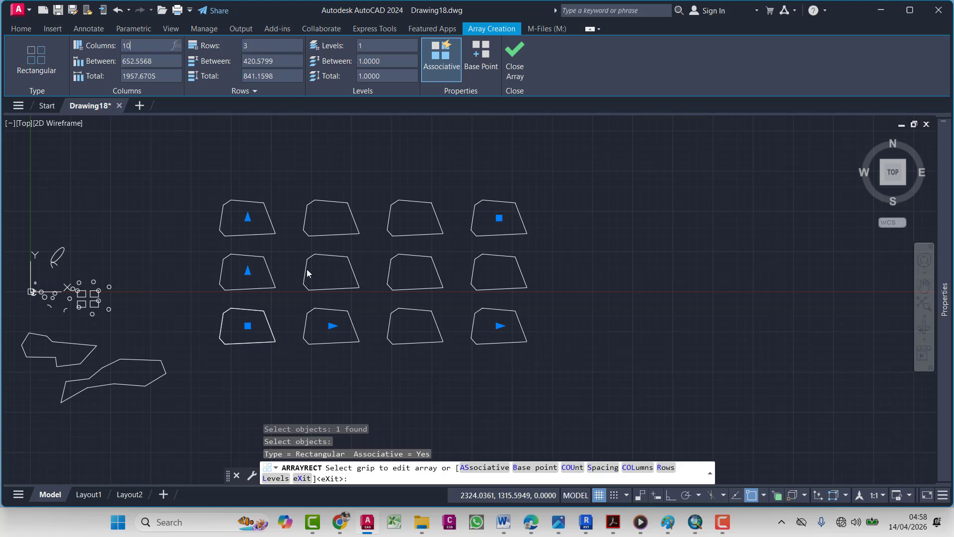
{"action": "type", "text": "10"}
{"action": "key", "text": "Tab"}
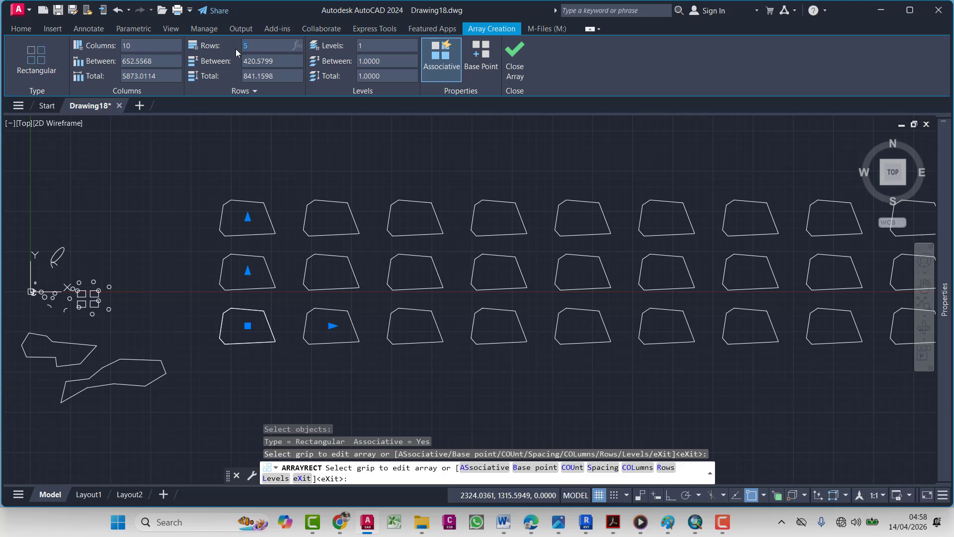
{"action": "type", "text": "5"}
{"action": "key", "text": "Return"}
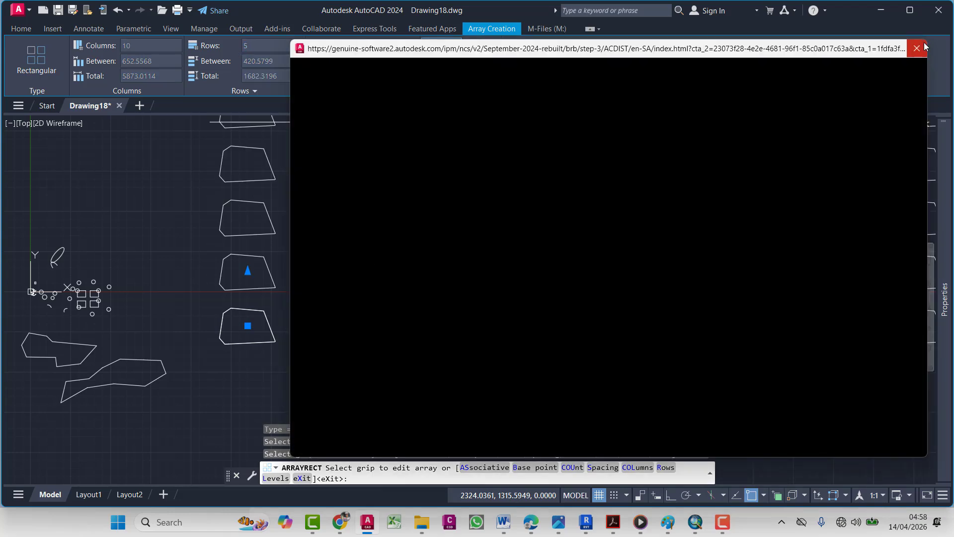
{"action": "left_click", "coordinate": [918, 48]}
{"action": "scroll", "coordinate": [457, 300], "scroll_direction": "down", "scroll_amount": 3}
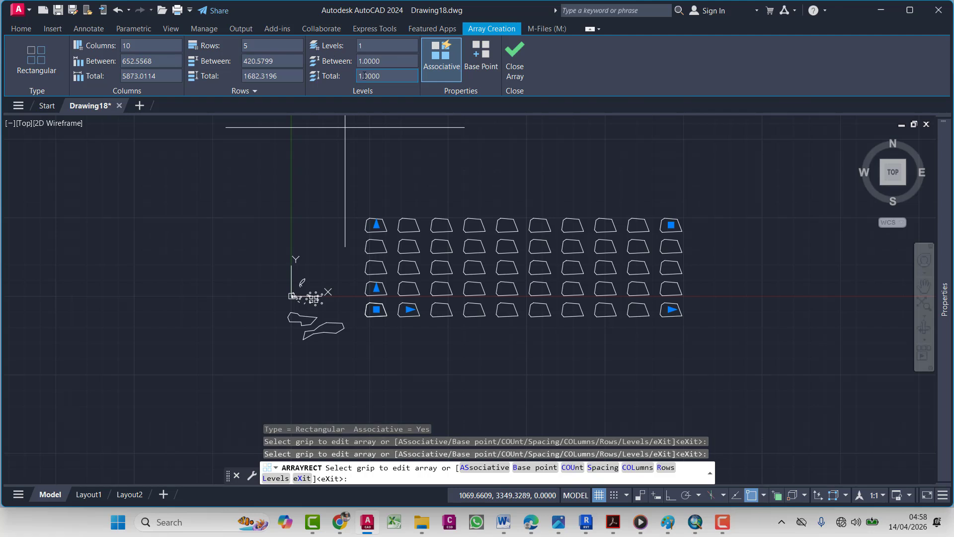
Set the array's column spacing to 500 and row spacing to 300, and finish creating it
{"action": "scroll", "coordinate": [397, 222], "scroll_direction": "up", "scroll_amount": 3}
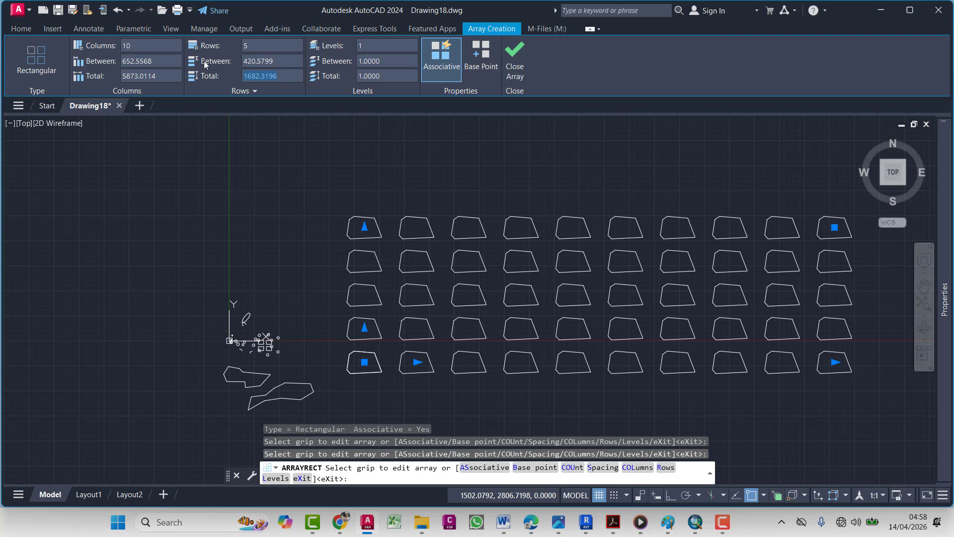
{"action": "scroll", "coordinate": [479, 206], "scroll_direction": "down", "scroll_amount": 3}
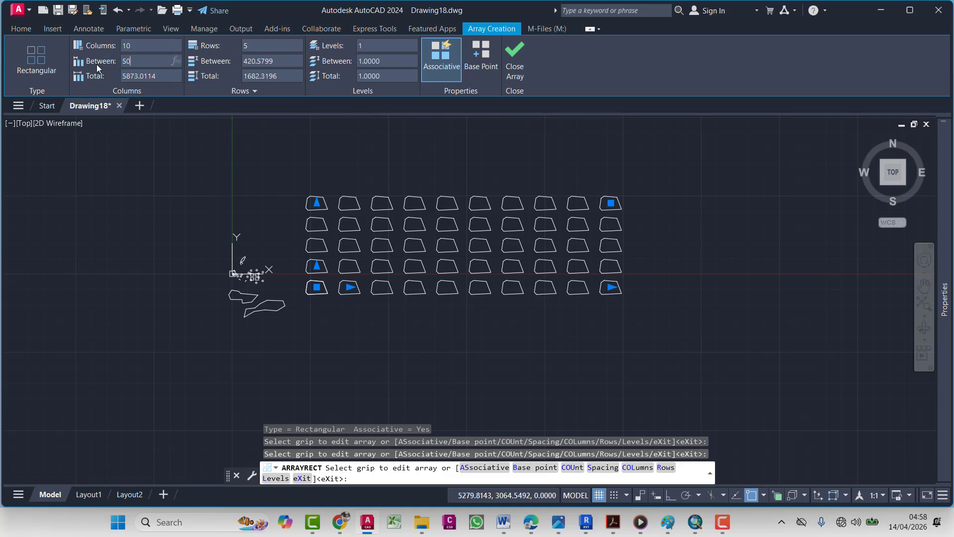
{"action": "key", "text": "Return"}
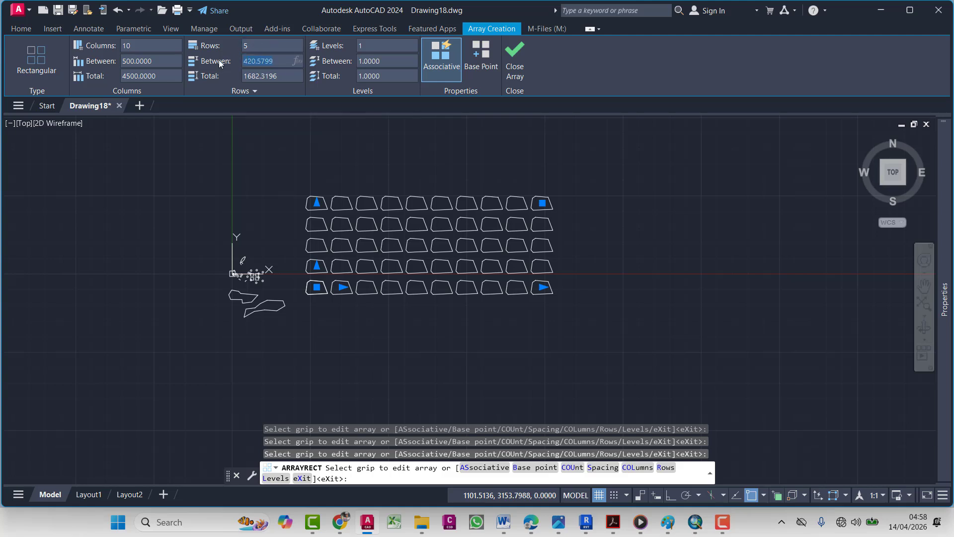
{"action": "type", "text": "300"}
{"action": "key", "text": "Return"}
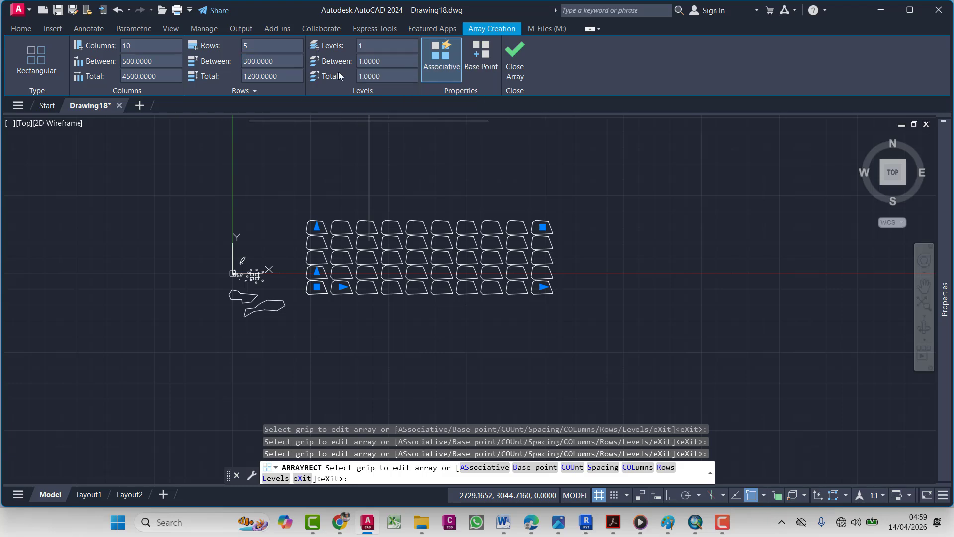
{"action": "left_click", "coordinate": [521, 63]}
Inspect the finished array and select part of it to check whether it acts as one object, and clear the selection
{"action": "scroll", "coordinate": [443, 274], "scroll_direction": "up", "scroll_amount": 5}
{"action": "scroll", "coordinate": [532, 239], "scroll_direction": "up", "scroll_amount": 1}
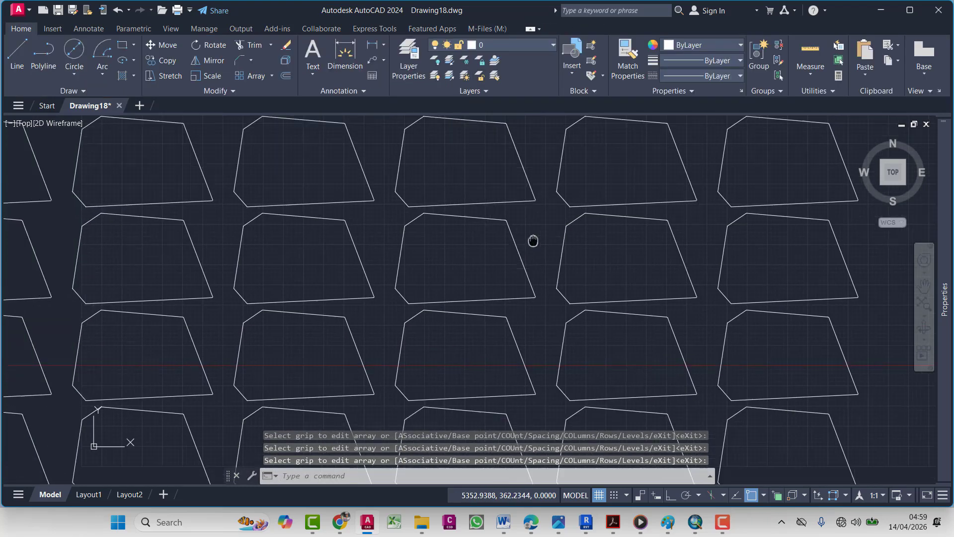
{"action": "scroll", "coordinate": [447, 258], "scroll_direction": "down", "scroll_amount": 4}
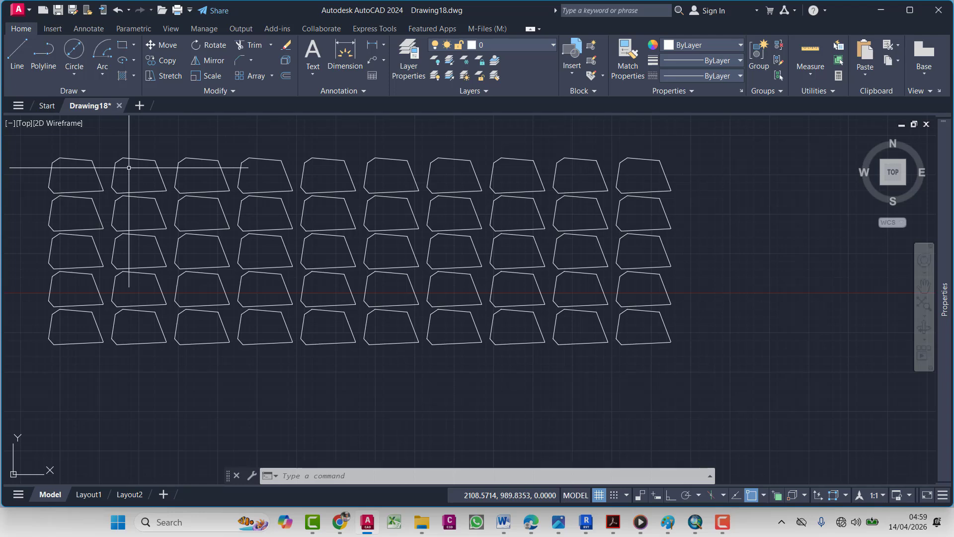
{"action": "scroll", "coordinate": [251, 159], "scroll_direction": "down", "scroll_amount": 4}
{"action": "middle_click_drag", "start_coordinate": [308, 171], "coordinate": [339, 170]}
{"action": "left_click", "coordinate": [339, 159]}
{"action": "left_click", "coordinate": [273, 233]}
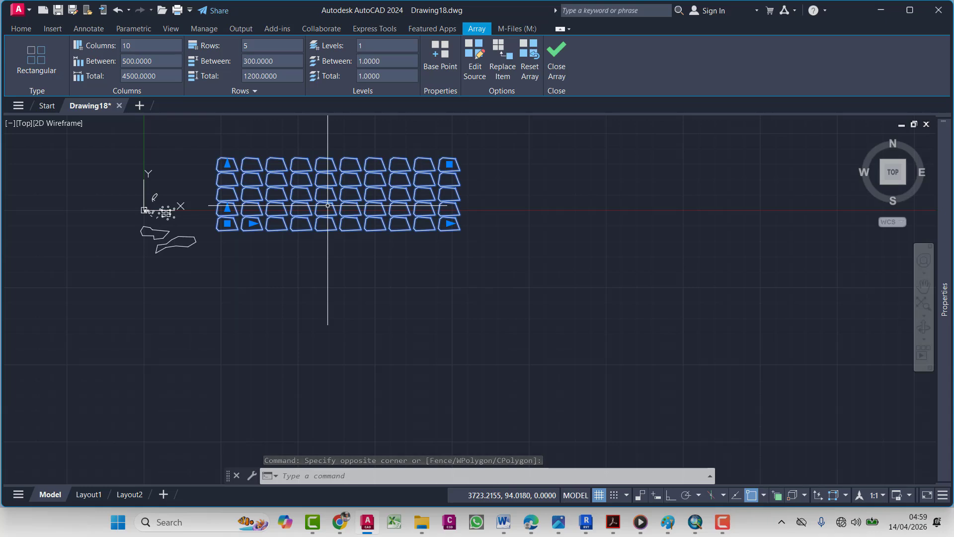
{"action": "key", "text": "Escape"}
{"action": "key", "text": "Escape"}
Explode the rectangular array into separate polylines
{"action": "left_click", "coordinate": [409, 137]}
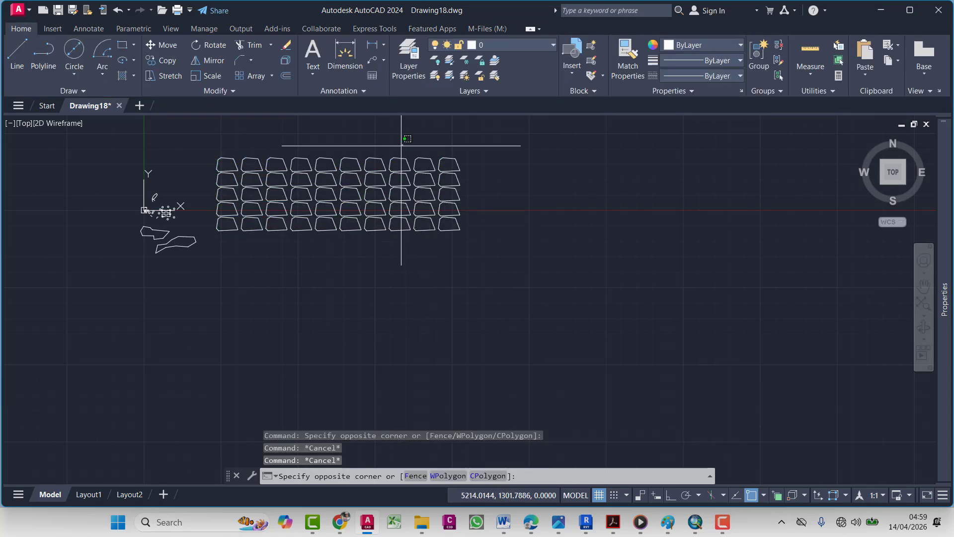
{"action": "left_click", "coordinate": [260, 200]}
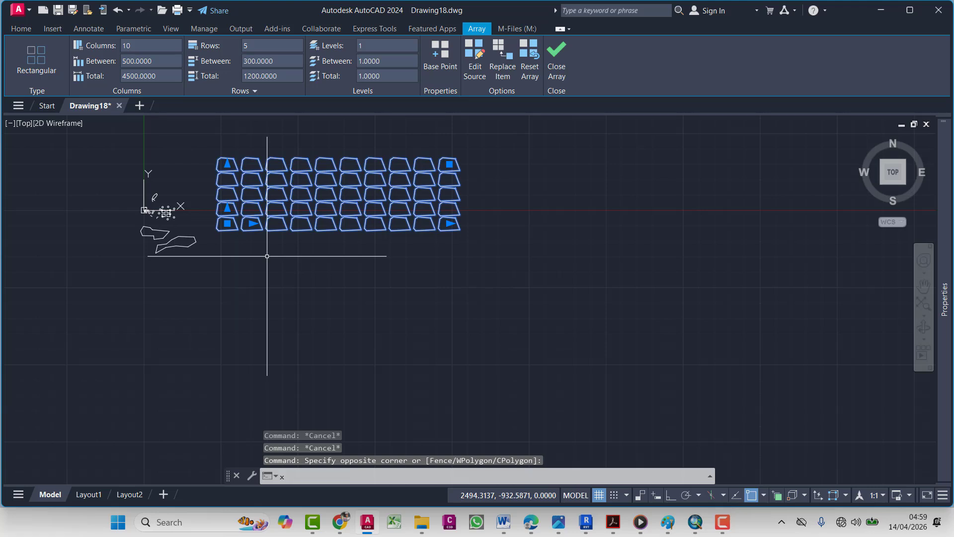
{"action": "type", "text": "x"}
{"action": "key", "text": "Return"}
Select several outlines in the top and bottom rows to check that they are independent objects, and clear the selection
{"action": "left_click", "coordinate": [320, 164]}
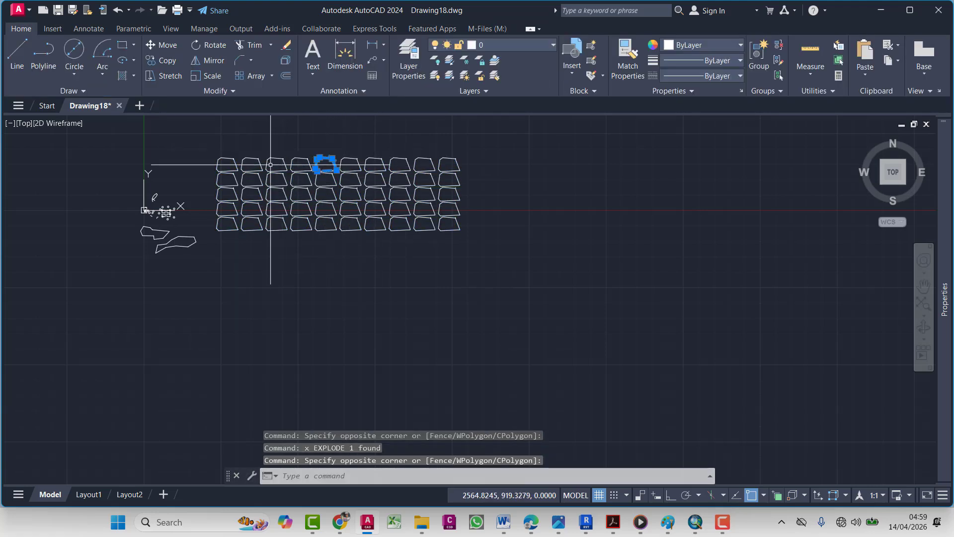
{"action": "key", "text": "Escape"}
{"action": "left_click", "coordinate": [254, 166]}
{"action": "left_click", "coordinate": [222, 172]}
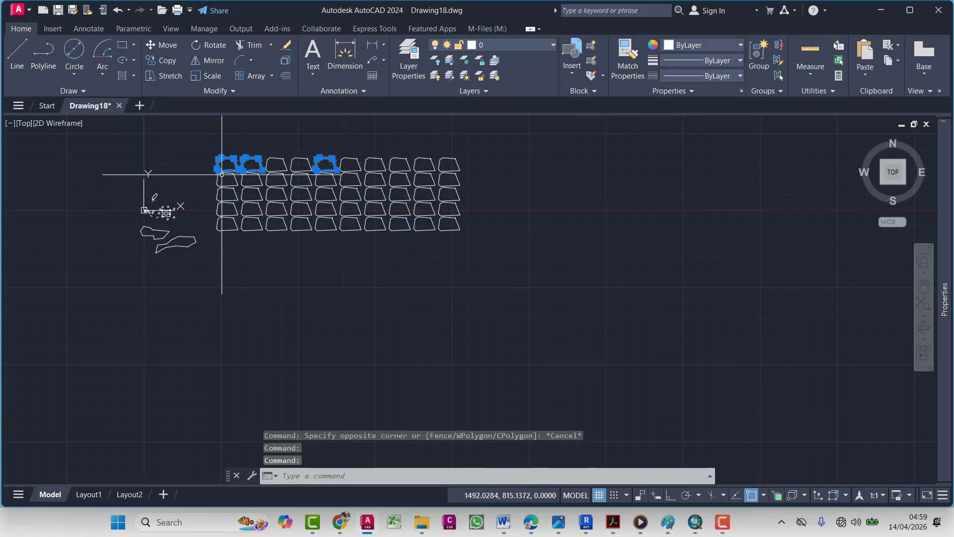
{"action": "left_click", "coordinate": [228, 223]}
{"action": "left_click", "coordinate": [280, 225]}
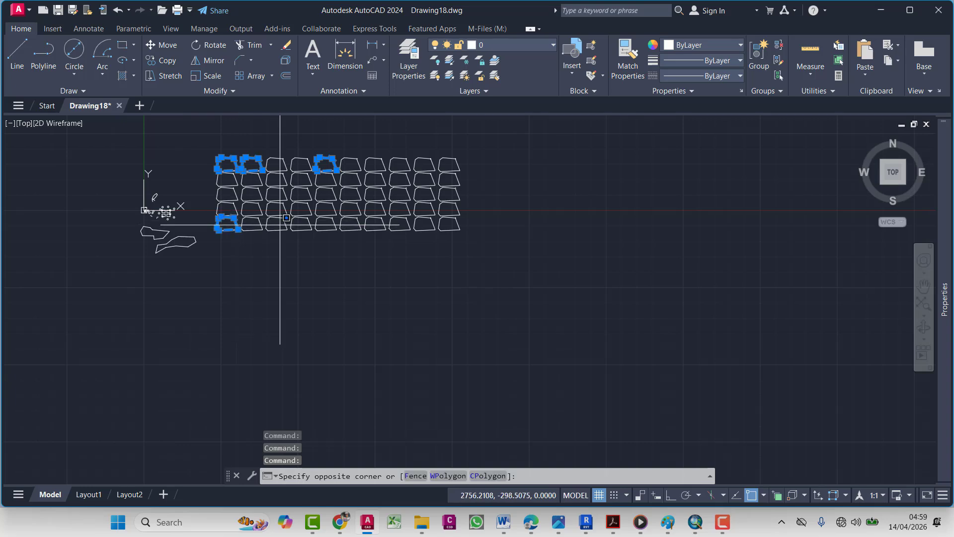
{"action": "left_click", "coordinate": [269, 239]}
{"action": "scroll", "coordinate": [303, 222], "scroll_direction": "up", "scroll_amount": 5}
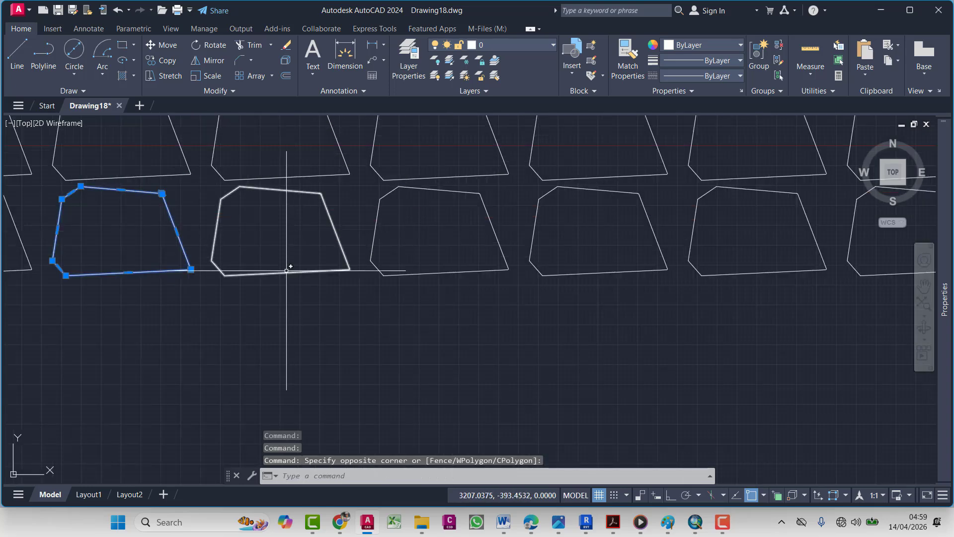
{"action": "left_click", "coordinate": [285, 247]}
{"action": "left_click", "coordinate": [254, 320]}
{"action": "key", "text": "Escape"}
{"action": "key", "text": "Escape"}
{"action": "scroll", "coordinate": [321, 229], "scroll_direction": "down", "scroll_amount": 6}
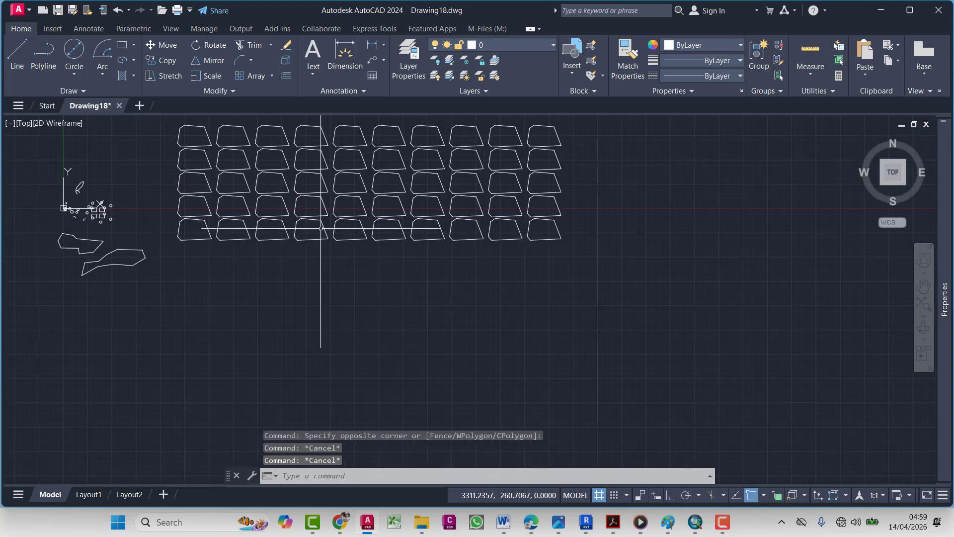
Undo the explosion of the array to restore it as one associative object
{"action": "key", "text": "ctrl+z"}
{"action": "left_click", "coordinate": [312, 186]}
{"action": "left_click", "coordinate": [299, 197]}
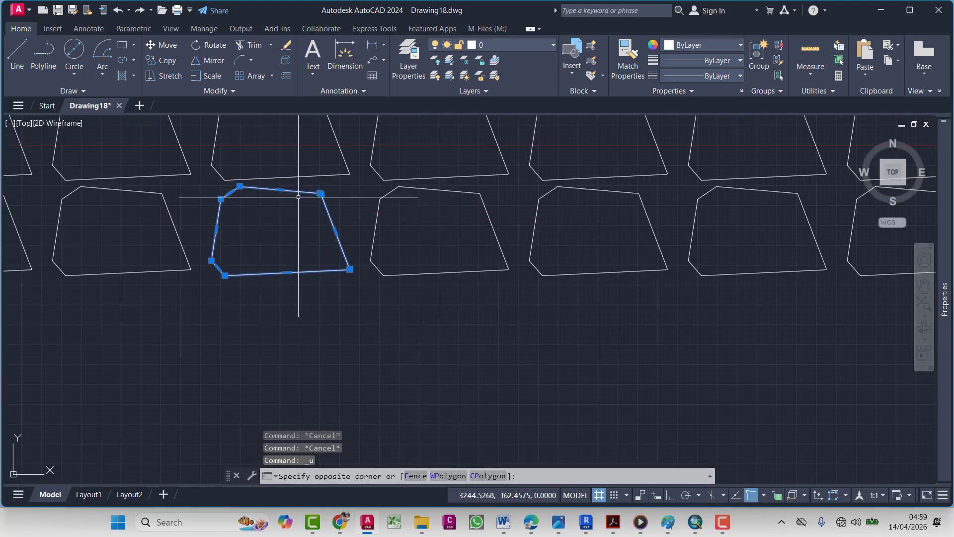
{"action": "key", "text": "ctrl+z"}
{"action": "key", "text": "ctrl+z"}
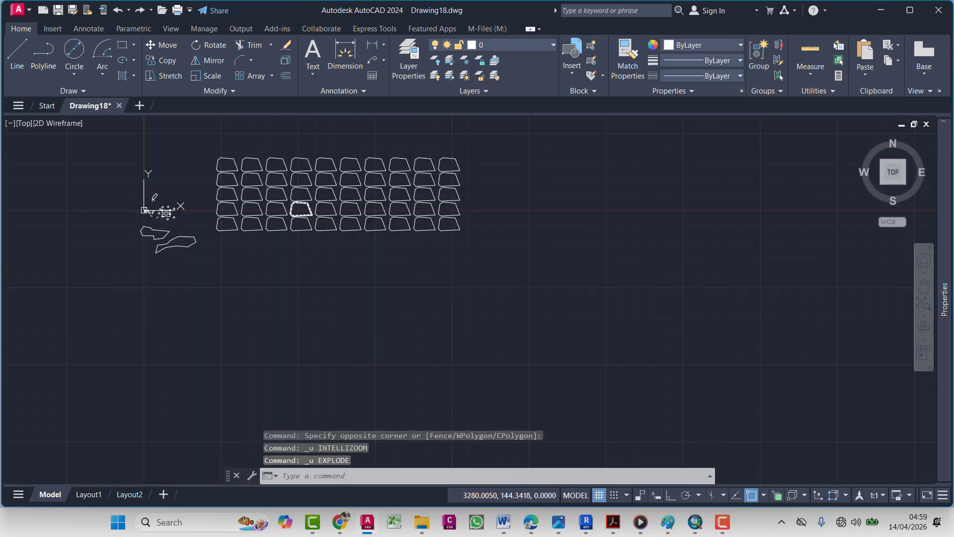
{"action": "key", "text": "ctrl+z"}
Reselect the array and reduce it to 5 columns and 1 row
{"action": "left_click", "coordinate": [341, 234]}
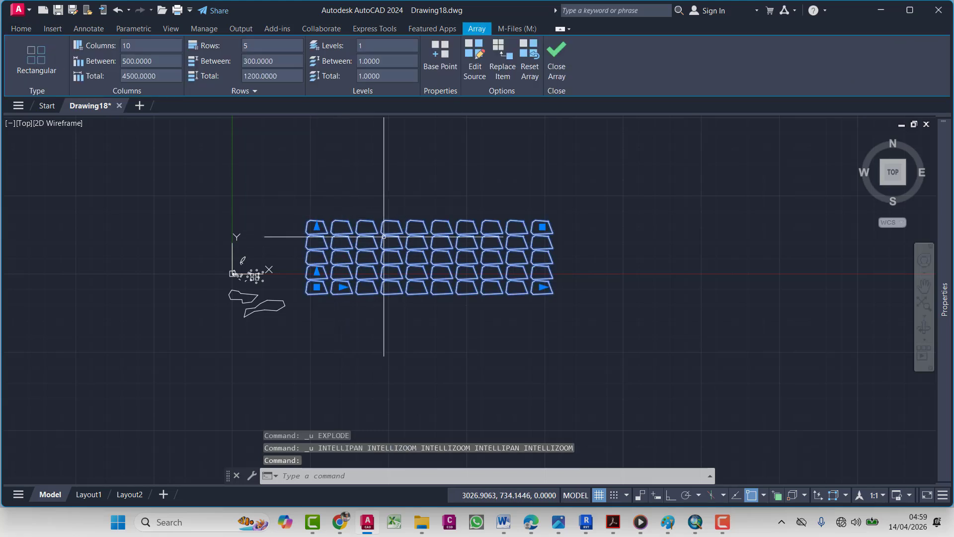
{"action": "left_click", "coordinate": [142, 47]}
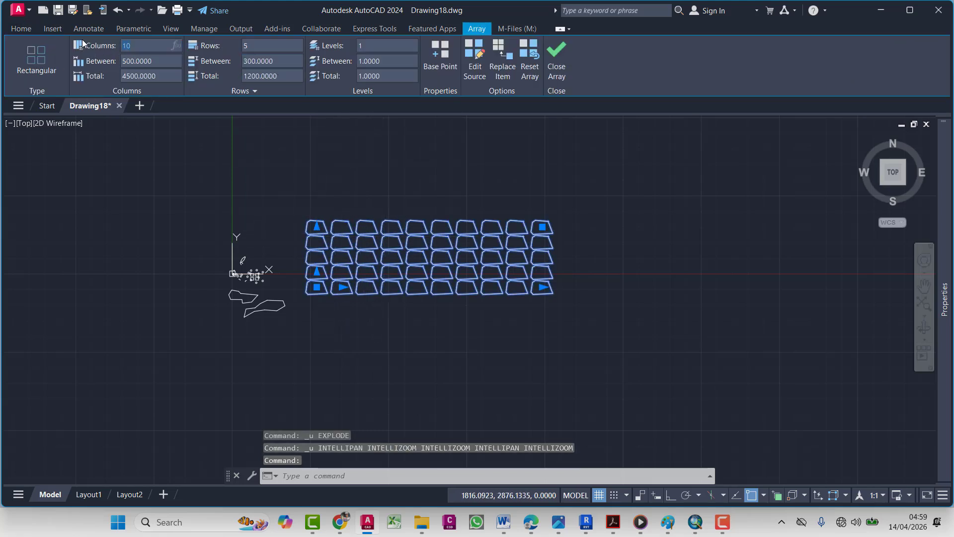
{"action": "type", "text": "5"}
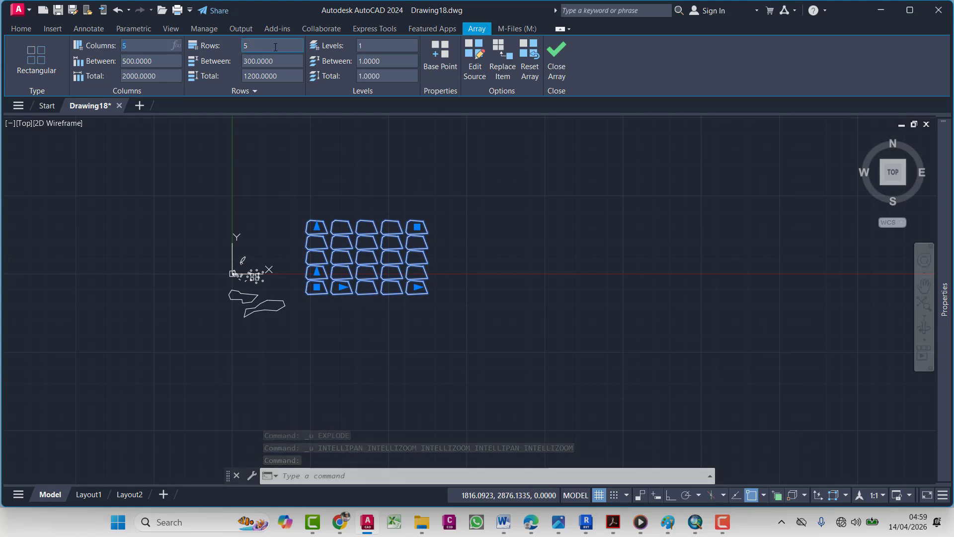
{"action": "type", "text": "1"}
{"action": "key", "text": "Return"}
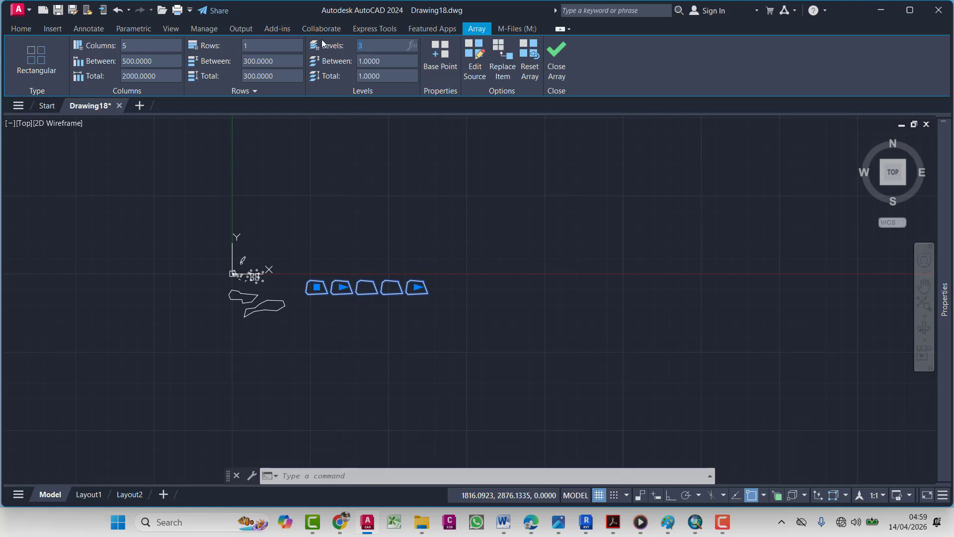
Set the array's number of levels to 3 and deselect it
{"action": "key", "text": "Return"}
{"action": "scroll", "coordinate": [263, 294], "scroll_direction": "up", "scroll_amount": 8}
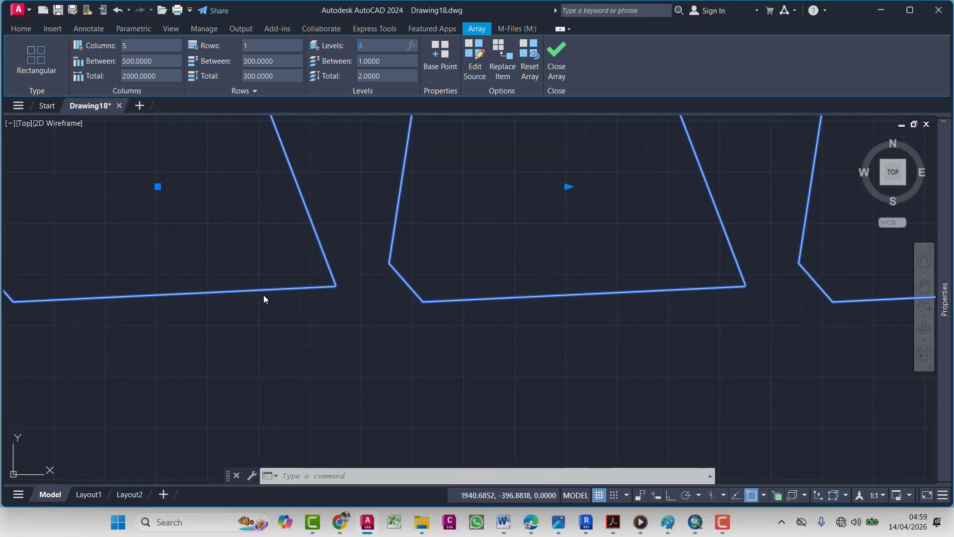
{"action": "key", "text": "Escape"}
{"action": "key", "text": "Escape"}
{"action": "key", "text": "Escape"}
Examine the rounded corner of the first outline up close for the stacked levels, and reselect the array
{"action": "scroll", "coordinate": [485, 272], "scroll_direction": "up", "scroll_amount": 6}
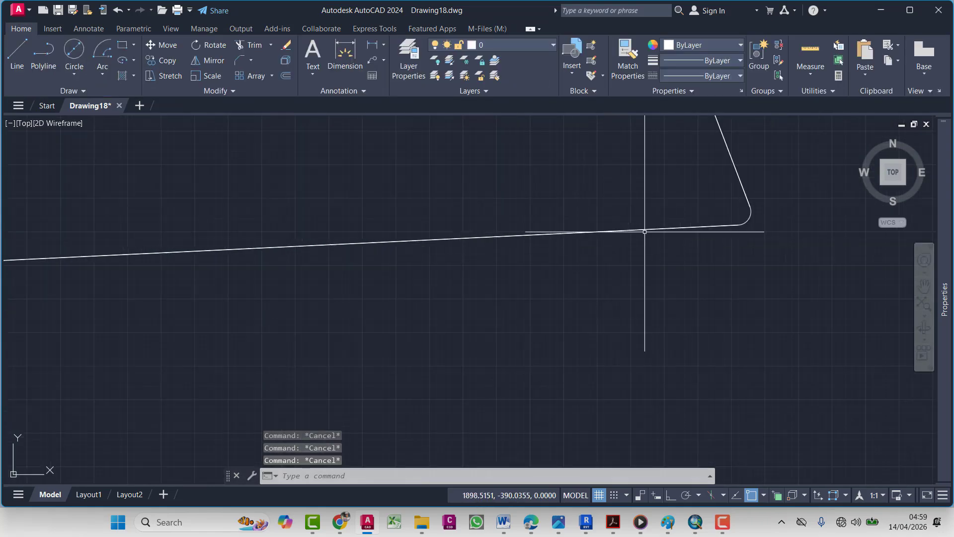
{"action": "scroll", "coordinate": [644, 230], "scroll_direction": "up", "scroll_amount": 5}
{"action": "middle_click_drag", "start_coordinate": [656, 235], "coordinate": [462, 274]}
{"action": "scroll", "coordinate": [529, 251], "scroll_direction": "down", "scroll_amount": 4}
{"action": "middle_click_drag", "start_coordinate": [622, 211], "coordinate": [546, 229]}
{"action": "scroll", "coordinate": [564, 219], "scroll_direction": "up", "scroll_amount": 5}
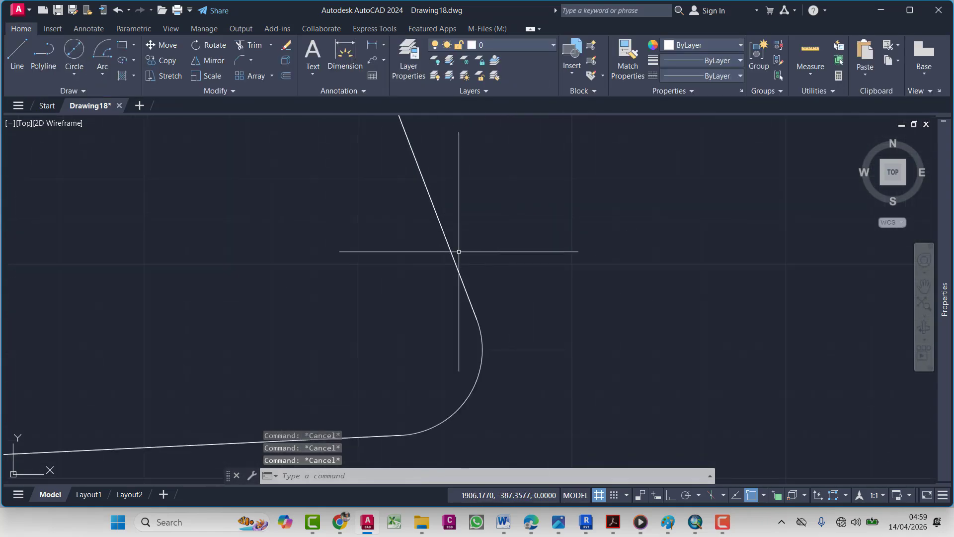
{"action": "scroll", "coordinate": [441, 251], "scroll_direction": "up", "scroll_amount": 7}
{"action": "left_click", "coordinate": [540, 241]}
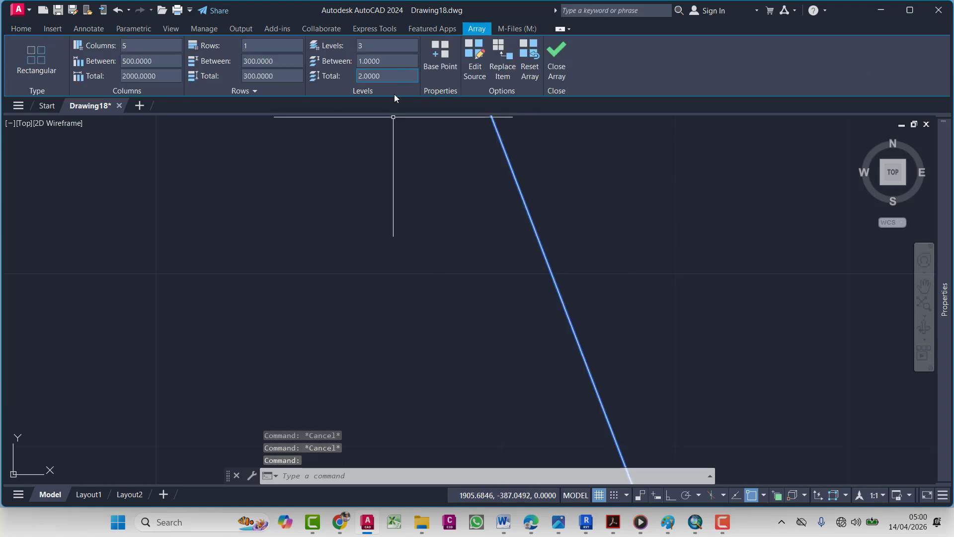
Clear the array selection and erase everything in the row of five arrayed outlines
{"action": "scroll", "coordinate": [393, 122], "scroll_direction": "down", "scroll_amount": 5}
{"action": "scroll", "coordinate": [434, 135], "scroll_direction": "down", "scroll_amount": 8}
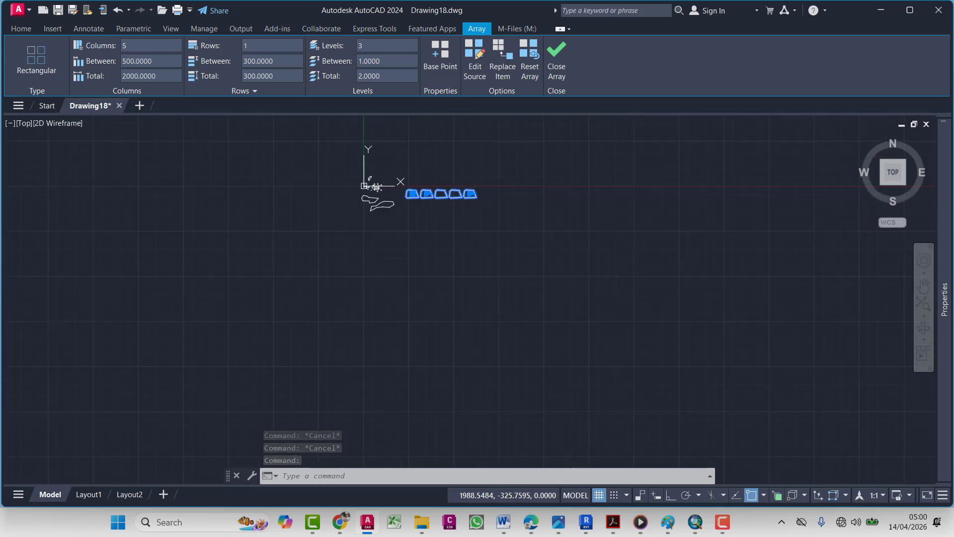
{"action": "key", "text": "Escape"}
{"action": "left_click", "coordinate": [494, 171]}
{"action": "left_click", "coordinate": [408, 217]}
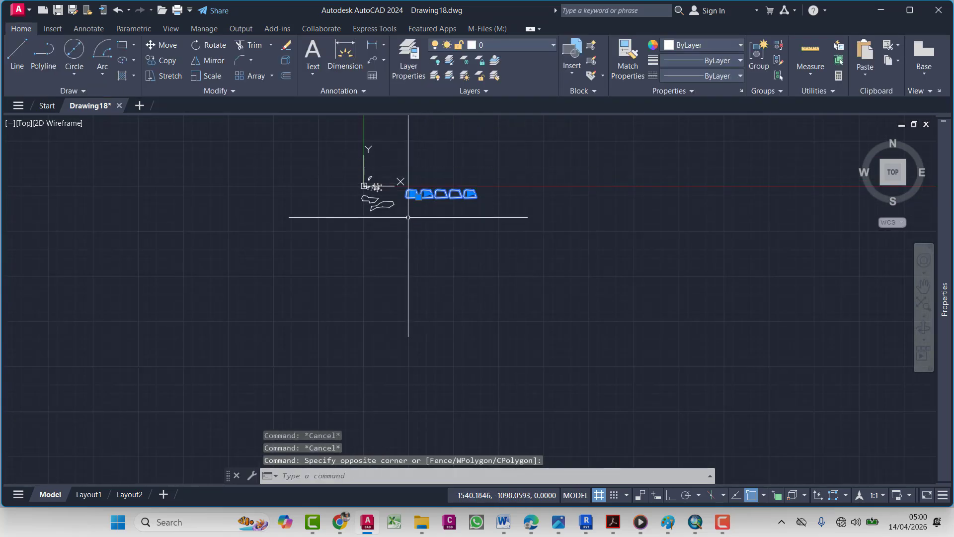
{"action": "key", "text": "Delete"}
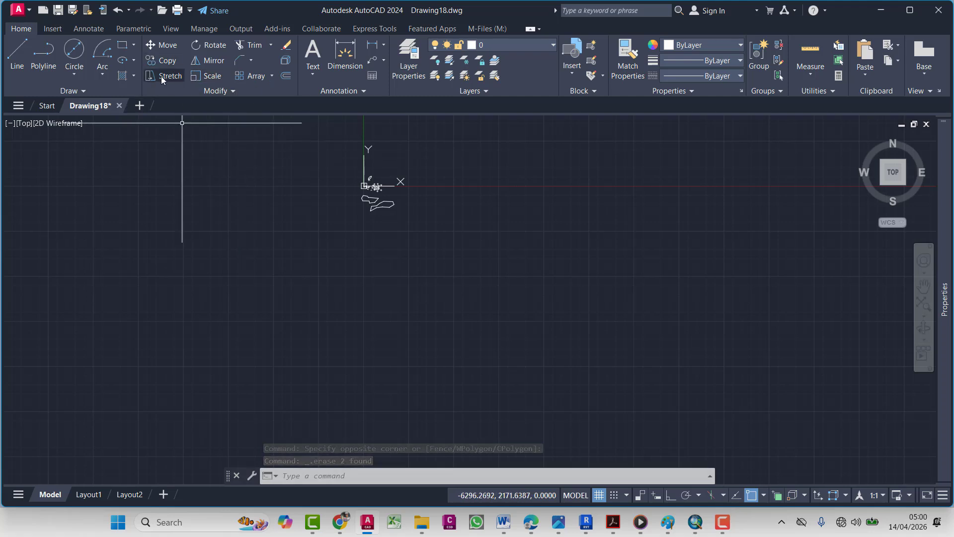
Scale the lower closed polyline by a factor of 100 about a base point inside it and view the enlarged outline
{"action": "scroll", "coordinate": [399, 241], "scroll_direction": "up", "scroll_amount": 8}
{"action": "middle_click_drag", "start_coordinate": [370, 172], "coordinate": [363, 371]}
{"action": "scroll", "coordinate": [339, 268], "scroll_direction": "down", "scroll_amount": 2}
{"action": "mouse_move", "coordinate": [339, 257]}
{"action": "middle_mouse_down"}
{"action": "mouse_move", "coordinate": [280, 294]}
{"action": "mouse_move", "coordinate": [395, 239]}
{"action": "middle_mouse_up"}
{"action": "scroll", "coordinate": [417, 252], "scroll_direction": "up", "scroll_amount": 6}
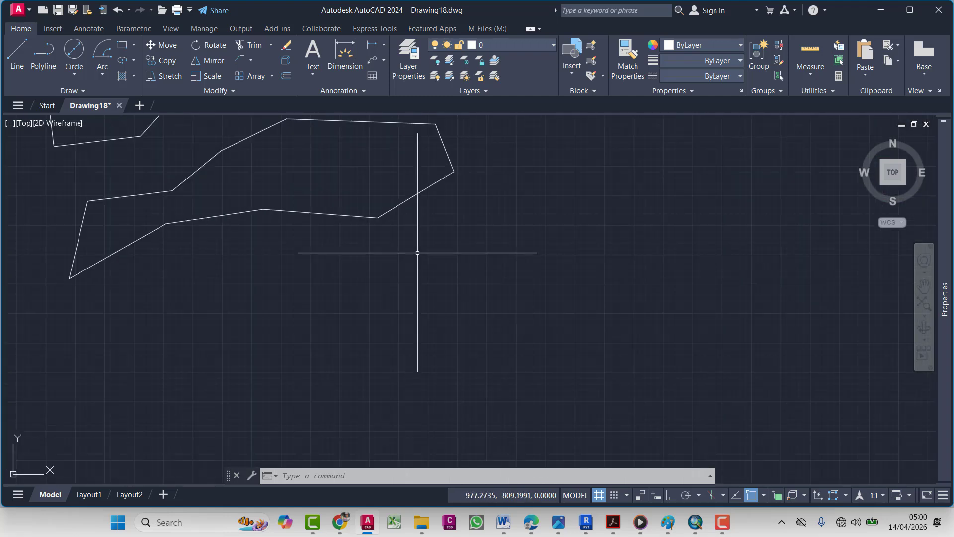
{"action": "left_click", "coordinate": [417, 253]}
{"action": "left_click", "coordinate": [319, 154]}
{"action": "scroll", "coordinate": [358, 215], "scroll_direction": "down", "scroll_amount": 2}
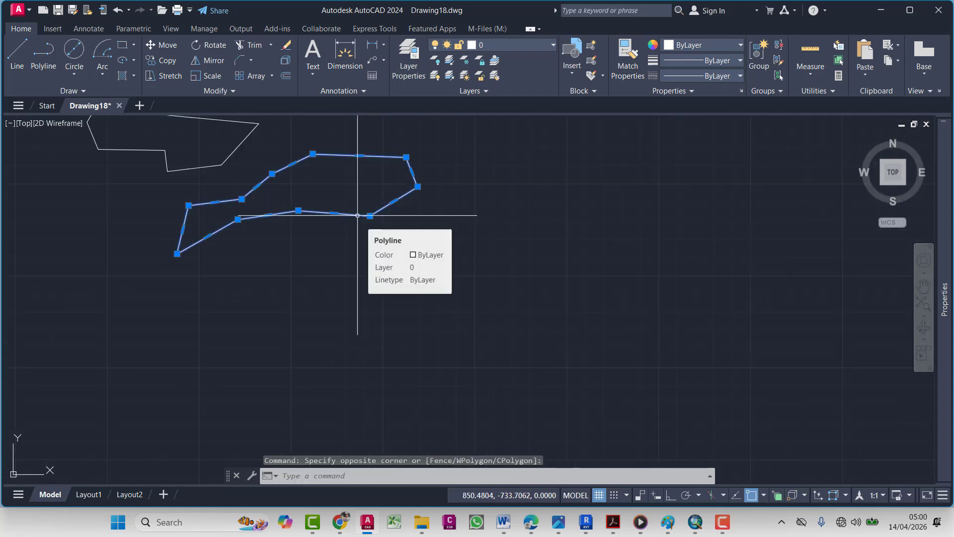
{"action": "left_click", "coordinate": [209, 75]}
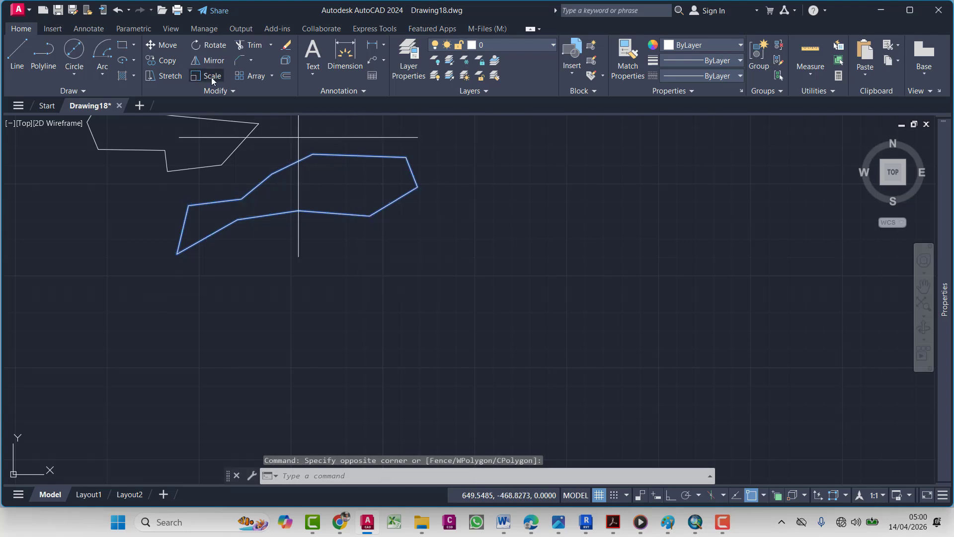
{"action": "left_click", "coordinate": [309, 192]}
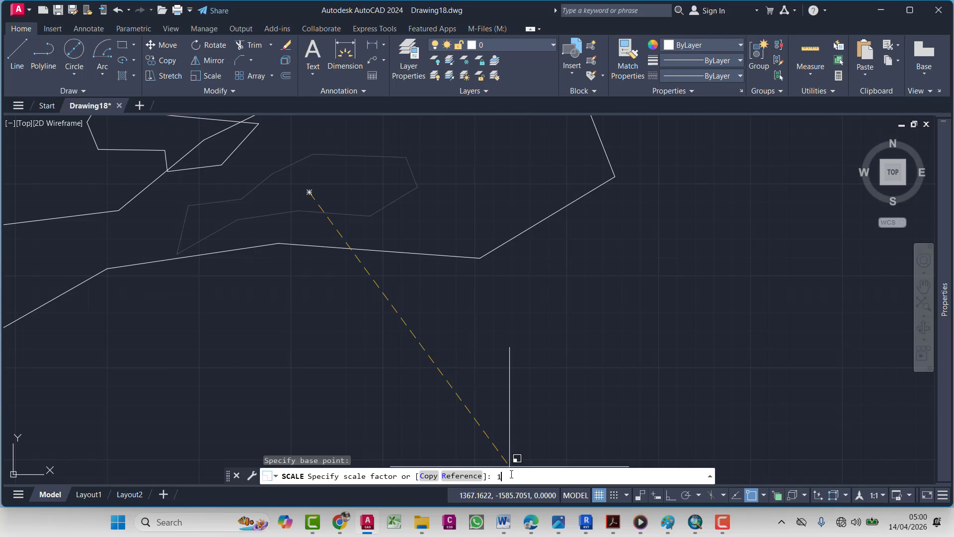
{"action": "key", "text": "Return"}
{"action": "scroll", "coordinate": [384, 347], "scroll_direction": "down", "scroll_amount": 5}
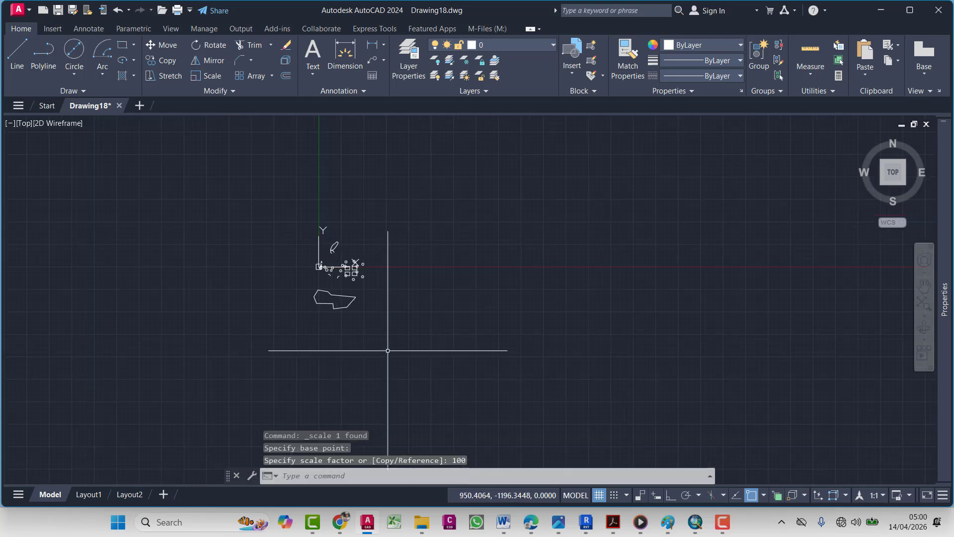
{"action": "scroll", "coordinate": [407, 337], "scroll_direction": "up", "scroll_amount": 5}
{"action": "scroll", "coordinate": [486, 351], "scroll_direction": "down", "scroll_amount": 2}
{"action": "middle_click_drag", "start_coordinate": [487, 351], "coordinate": [431, 314]}
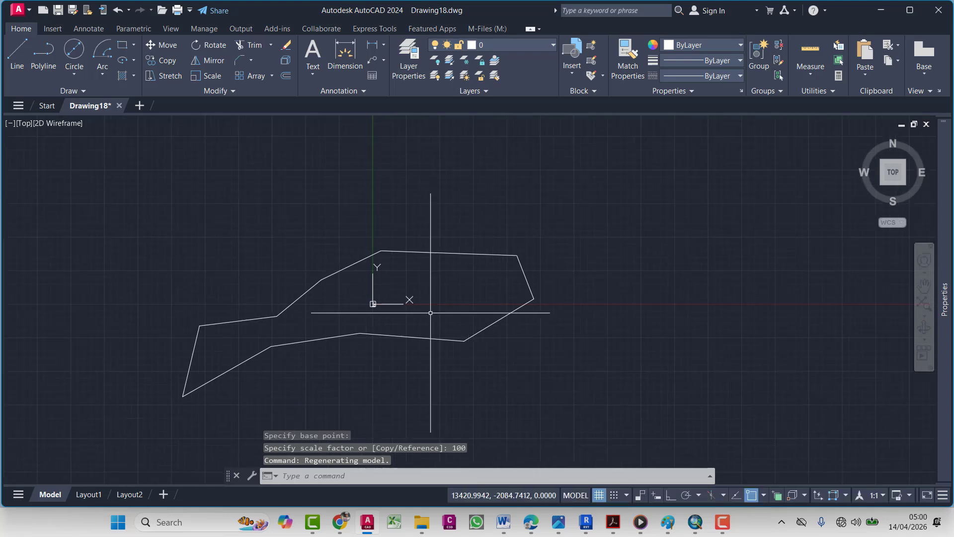
Undo the scaling of the lower polyline by factor 100, along with the view changes made after it
{"action": "key", "text": "ctrl+z"}
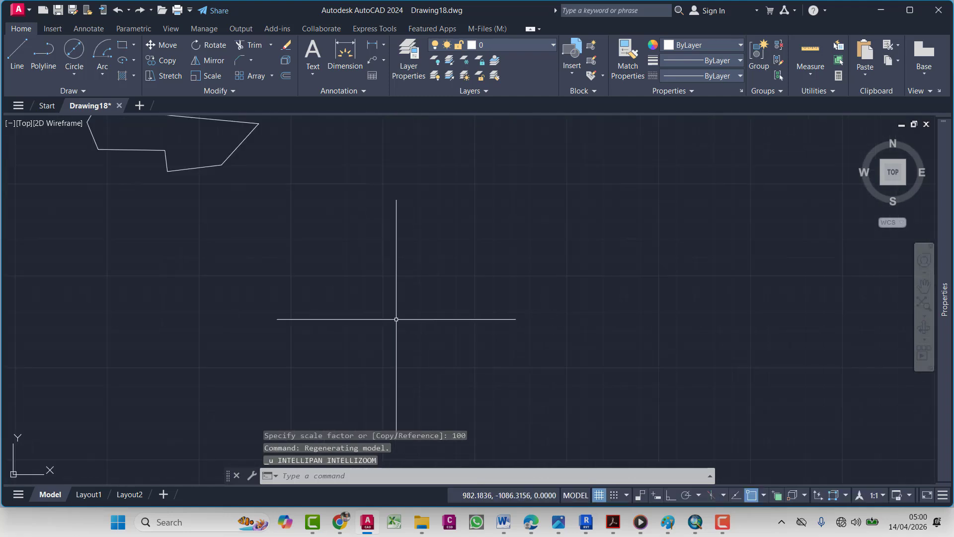
{"action": "middle_click_drag", "start_coordinate": [285, 225], "coordinate": [406, 341]}
{"action": "key", "text": "ctrl+z"}
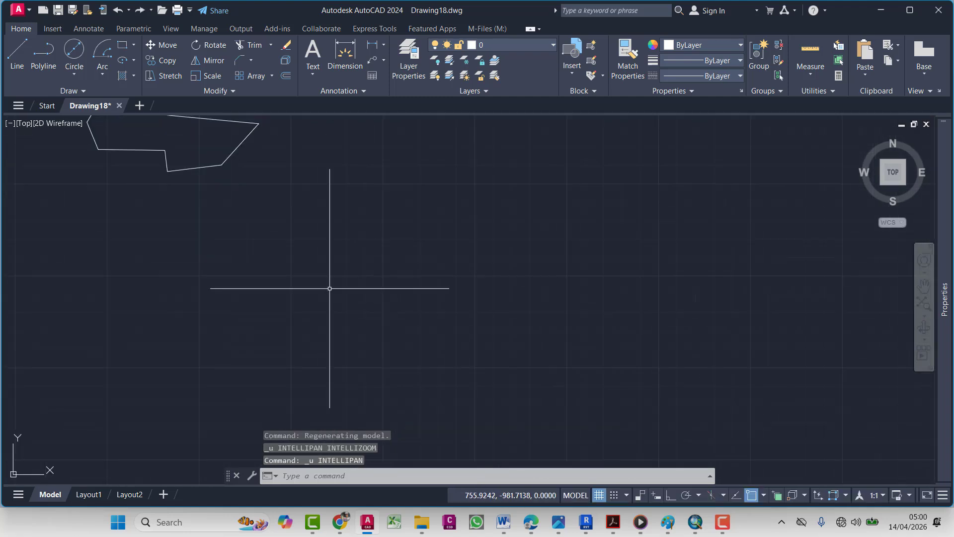
{"action": "key", "text": "ctrl+x"}
{"action": "key", "text": "ctrl+z"}
{"action": "key", "text": "Escape"}
{"action": "key", "text": "ctrl+z"}
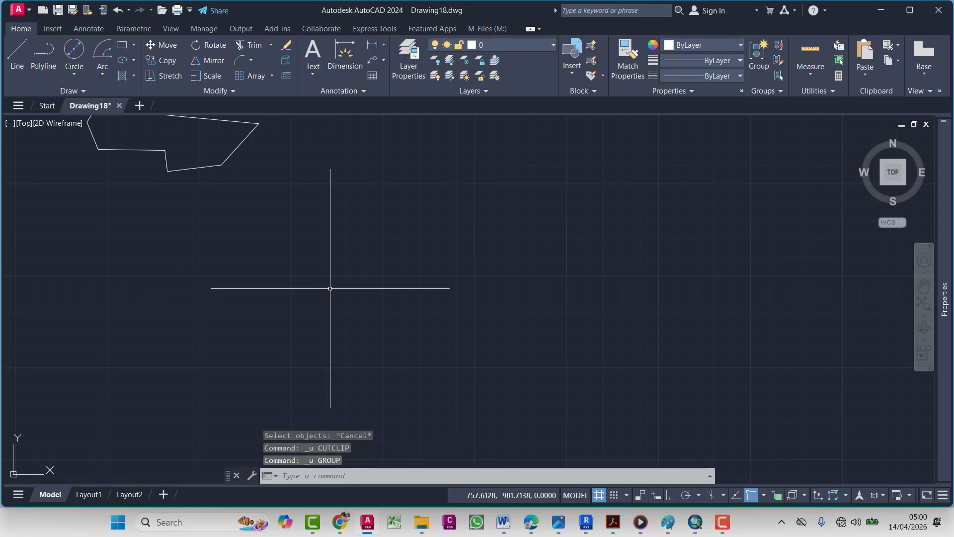
{"action": "key", "text": "ctrl+z"}
{"action": "left_click_drag", "start_coordinate": [341, 209], "coordinate": [308, 240]}
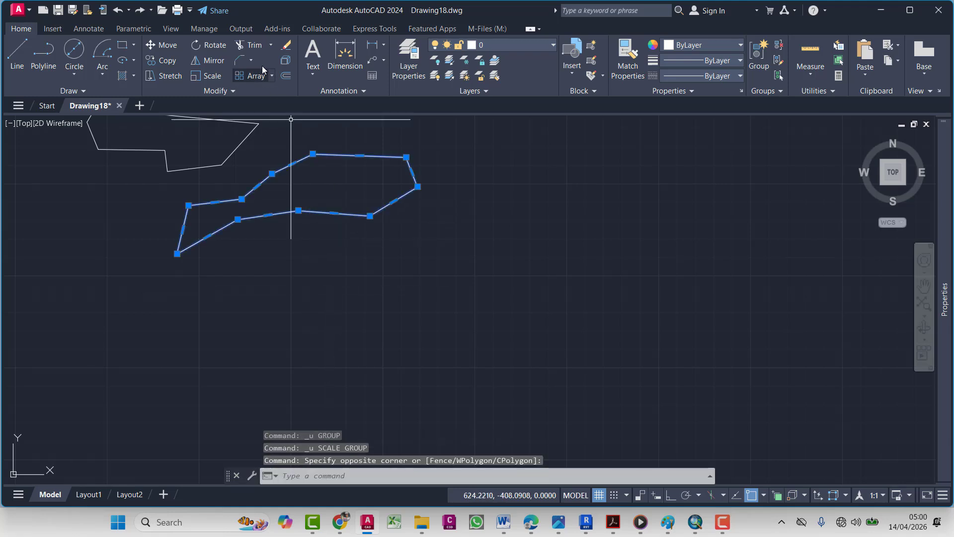
{"action": "left_click", "coordinate": [209, 76]}
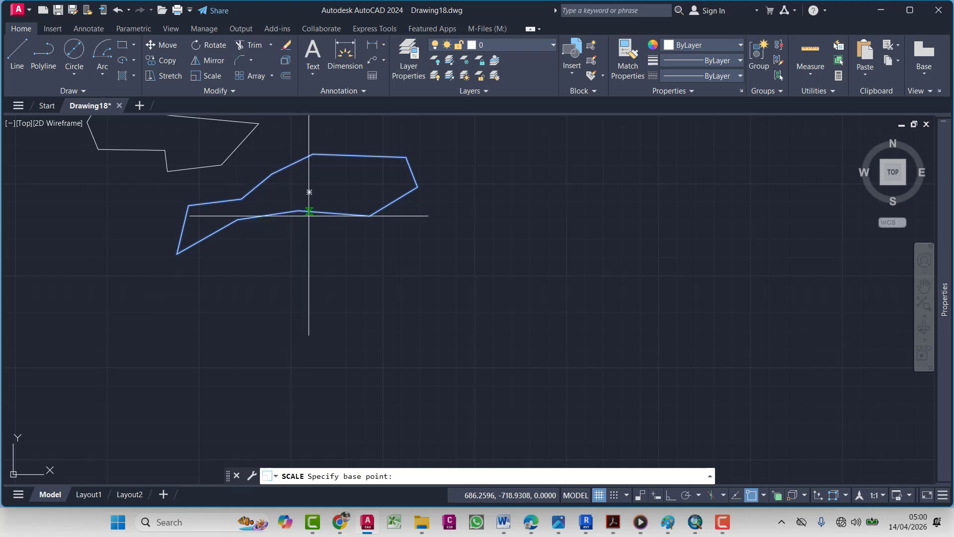
{"action": "left_click", "coordinate": [325, 356]}
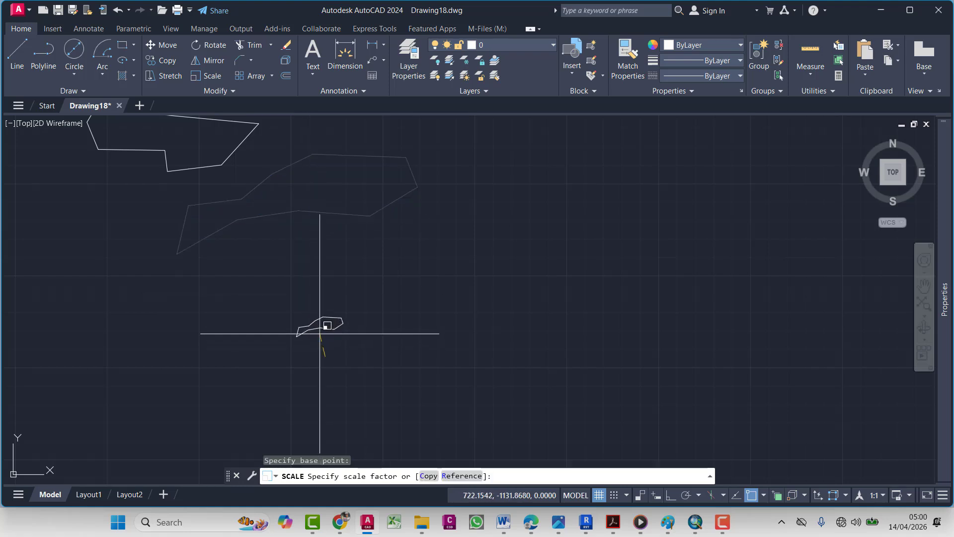
{"action": "key", "text": "Escape"}
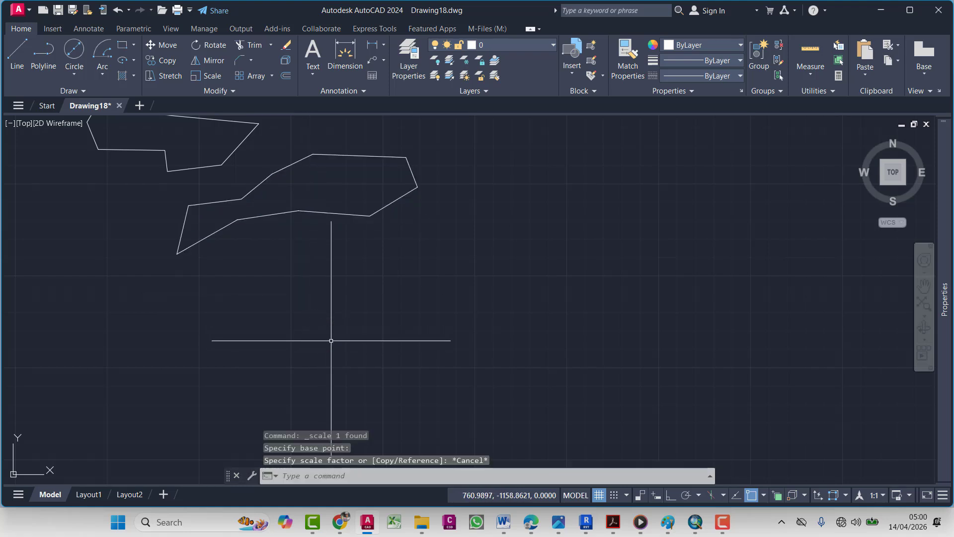
Scale the lower closed polyline by a factor of .001 about a point inside it, and undo that scaling
{"action": "key", "text": "Return"}
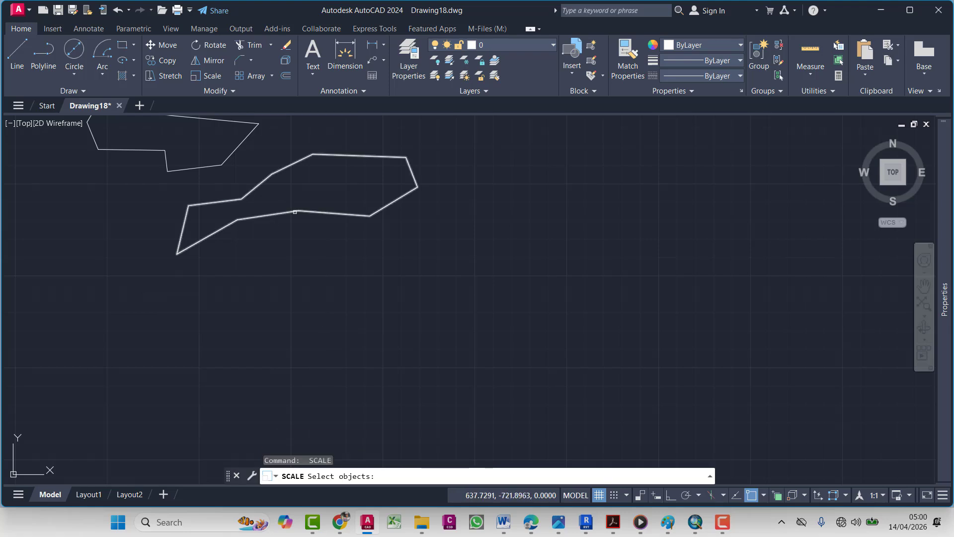
{"action": "left_click", "coordinate": [285, 210]}
{"action": "key", "text": "Return"}
{"action": "left_click", "coordinate": [306, 194]}
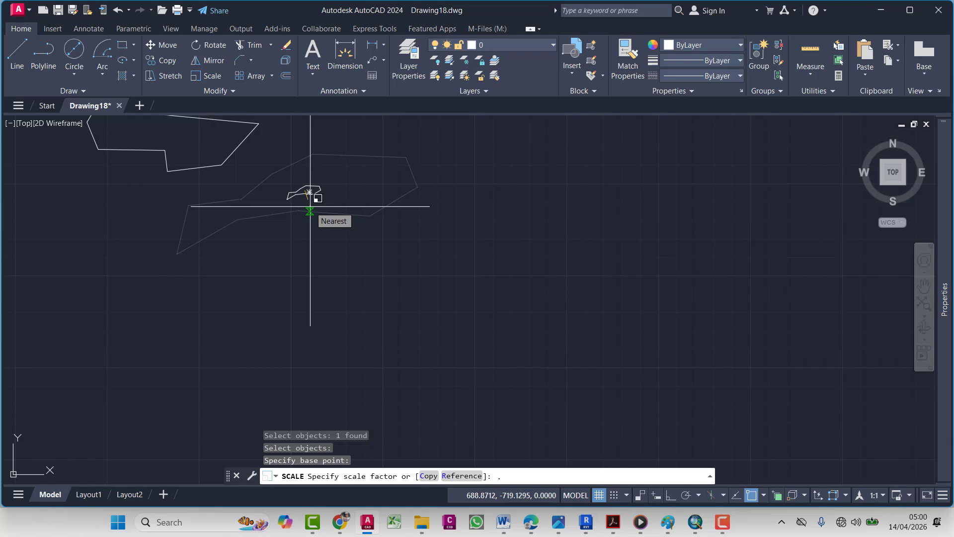
{"action": "type", "text": ".001"}
{"action": "key", "text": "Return"}
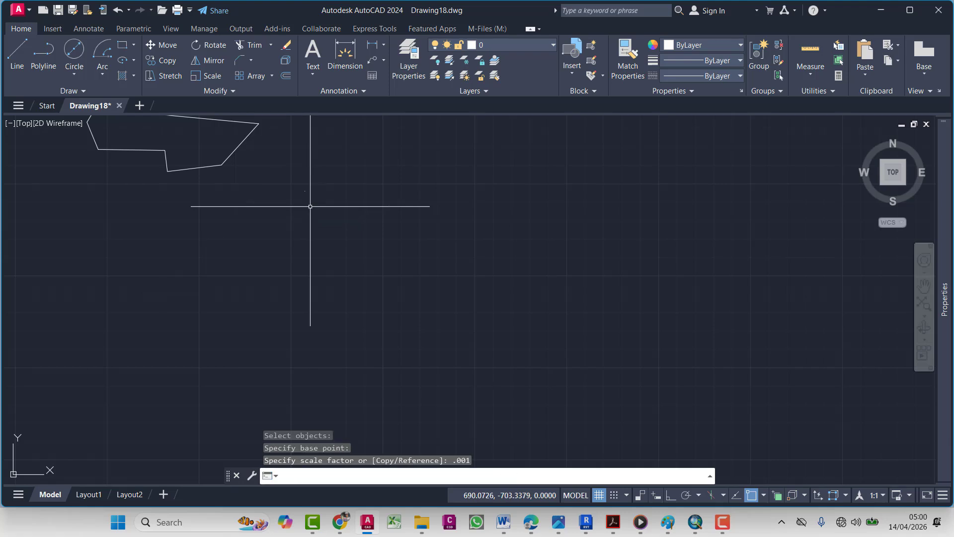
{"action": "key", "text": "Escape"}
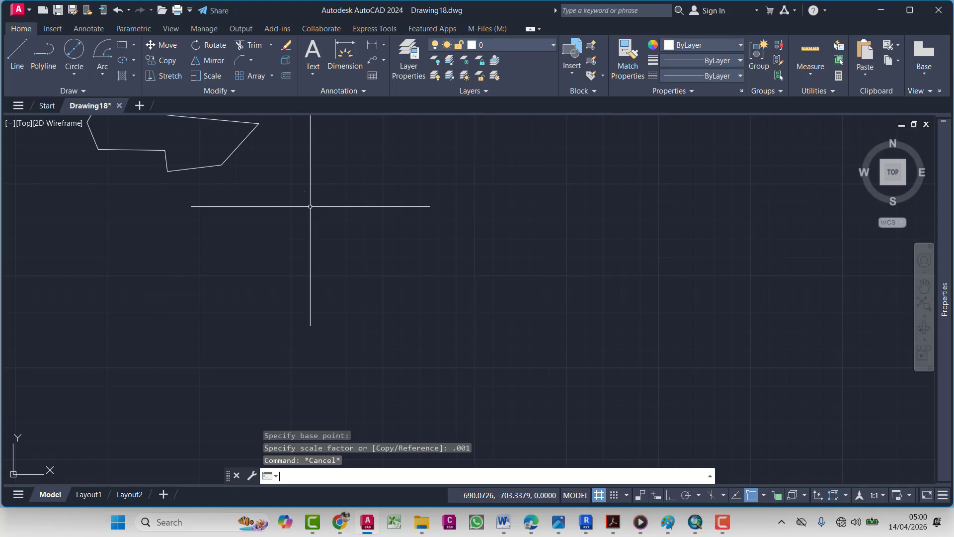
{"action": "key", "text": "ctrl+z"}
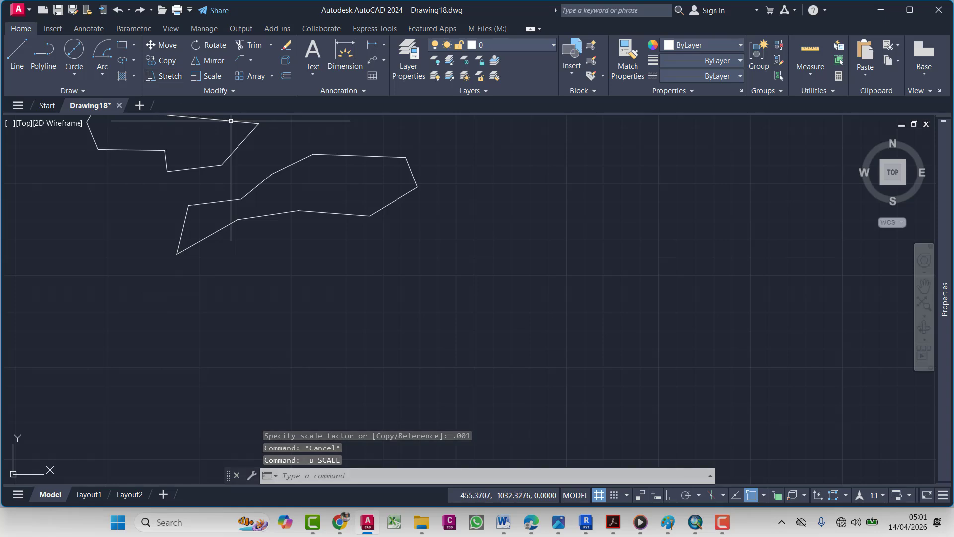
Copy the upper-left rectangle of the four-rectangle group into the empty area to the right of the circles
{"action": "scroll", "coordinate": [234, 224], "scroll_direction": "down", "scroll_amount": 4}
{"action": "scroll", "coordinate": [249, 211], "scroll_direction": "up", "scroll_amount": 6}
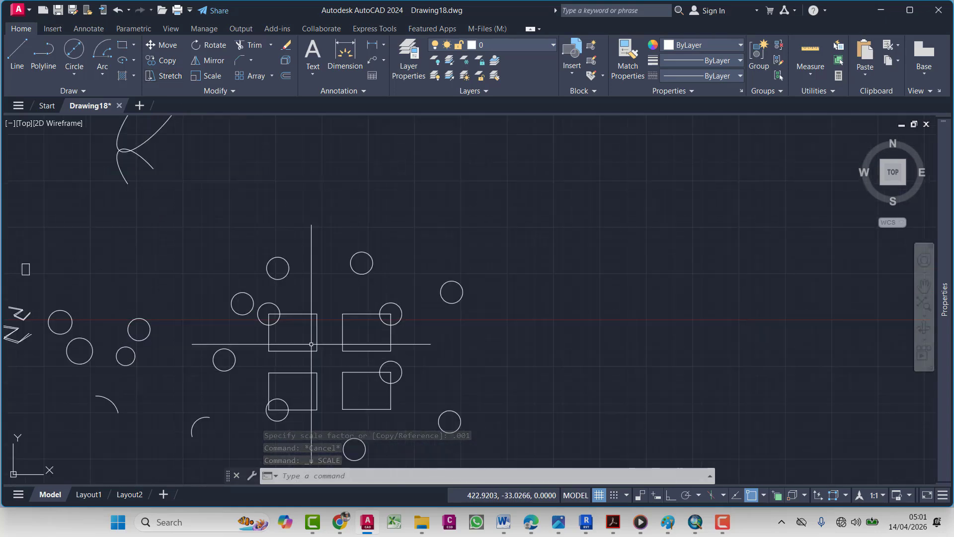
{"action": "left_click", "coordinate": [304, 304]}
{"action": "key", "text": "Escape"}
{"action": "type", "text": "co"}
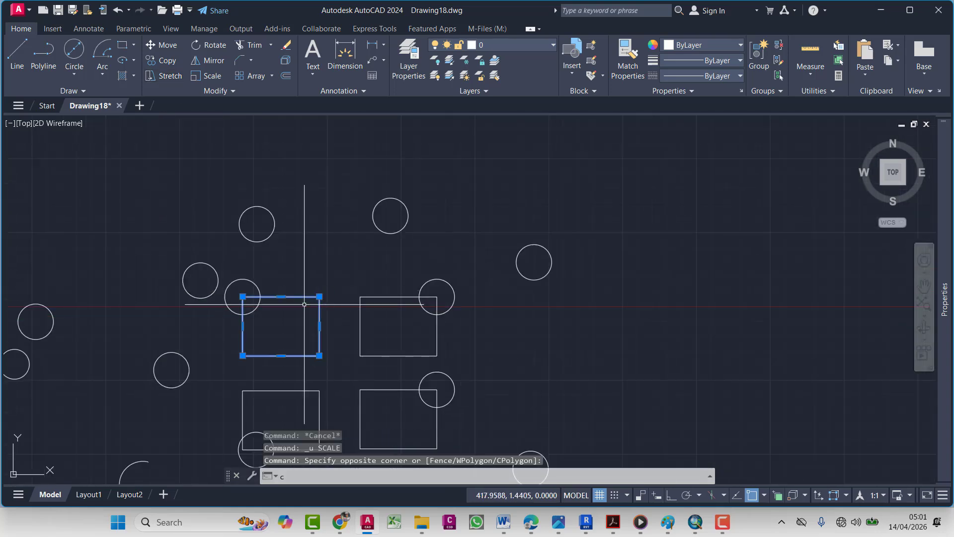
{"action": "key", "text": "Return"}
{"action": "left_click", "coordinate": [325, 347]}
{"action": "middle_click_drag", "start_coordinate": [722, 412], "coordinate": [426, 335]}
{"action": "left_click", "coordinate": [485, 369]}
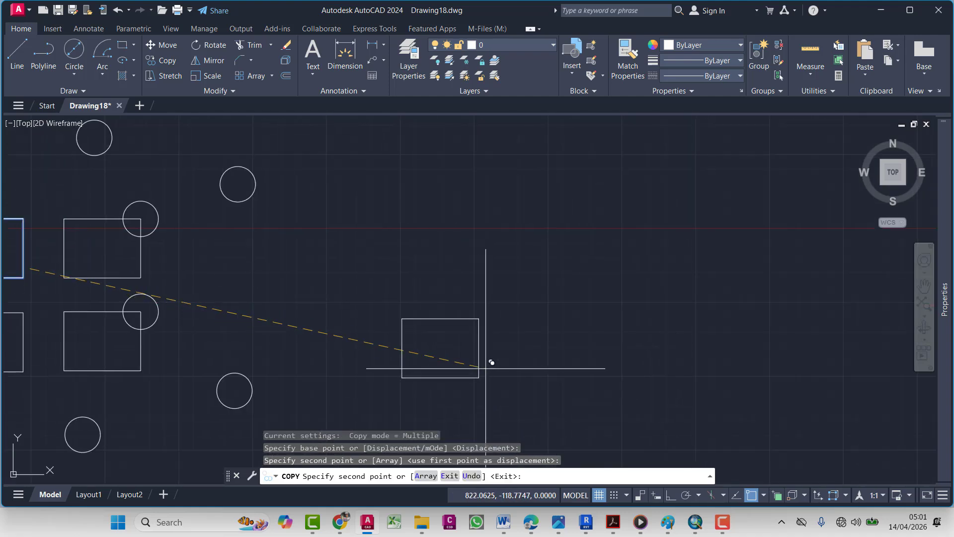
{"action": "key", "text": "Escape"}
Apply Stretch to the copied rectangle picked as a whole object, displacing it about 19 units to the right
{"action": "left_click", "coordinate": [173, 79]}
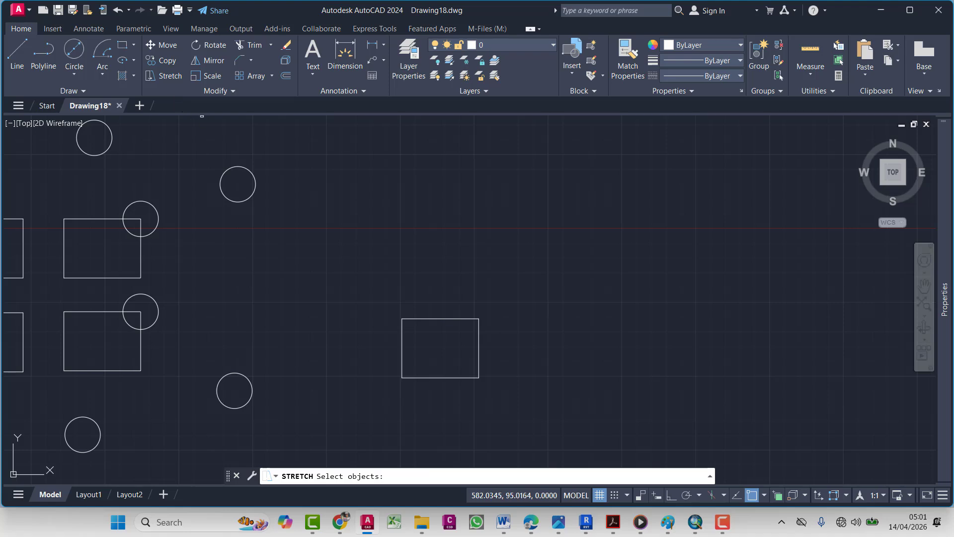
{"action": "left_click", "coordinate": [174, 76]}
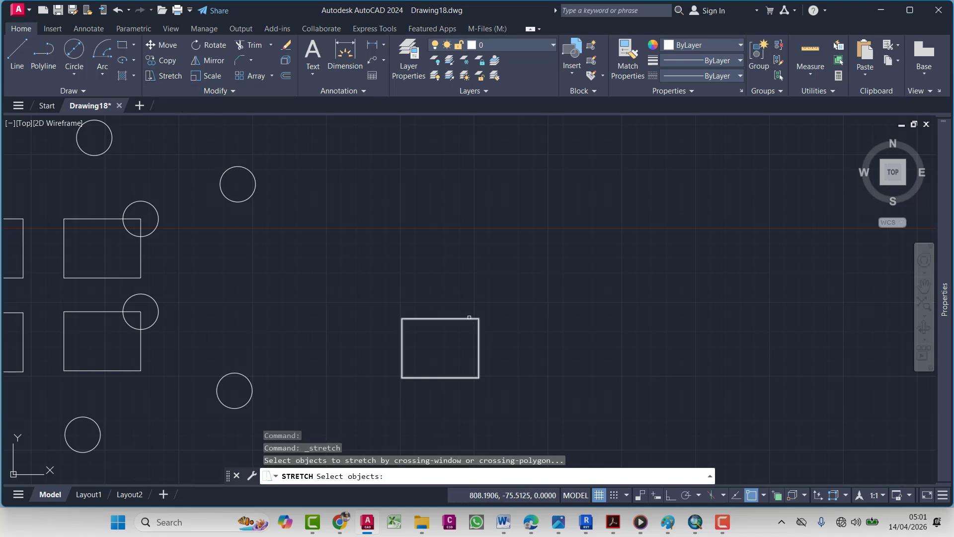
{"action": "left_click", "coordinate": [469, 319]}
{"action": "key", "text": "Return"}
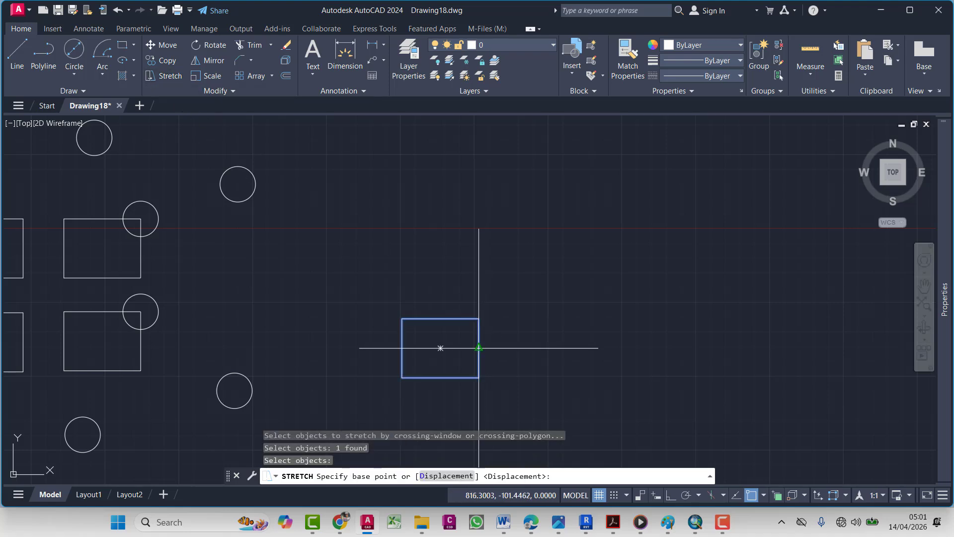
{"action": "left_click", "coordinate": [440, 348]}
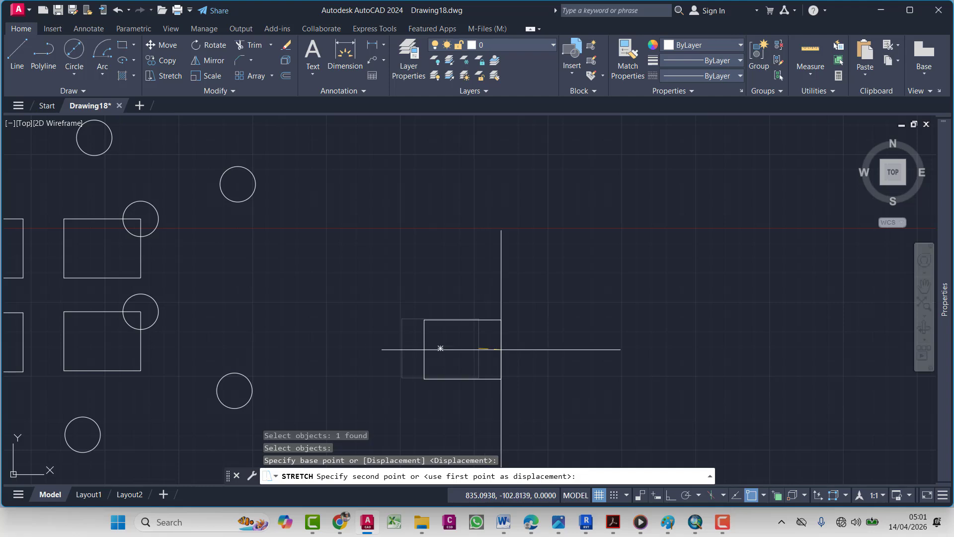
{"action": "key", "text": "Escape"}
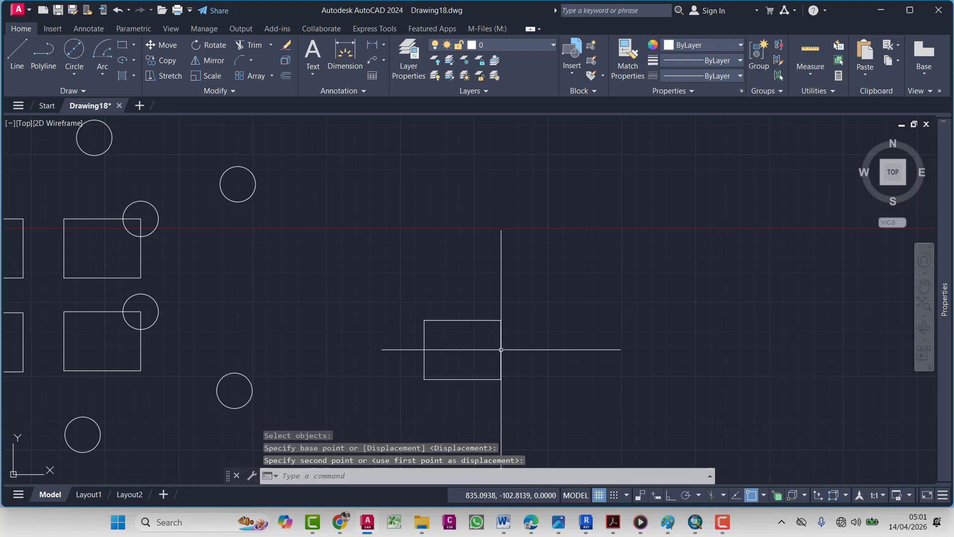
Stretch only the copied rectangle's lower-right corner far to the right and slightly down, and select the stretched shape
{"action": "left_click", "coordinate": [528, 330]}
{"action": "left_click", "coordinate": [419, 293]}
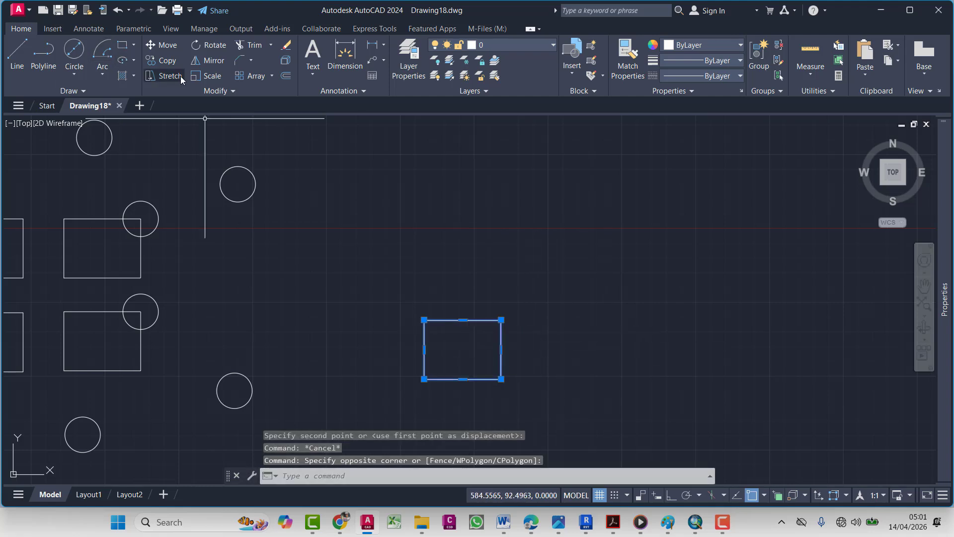
{"action": "left_click", "coordinate": [160, 77]}
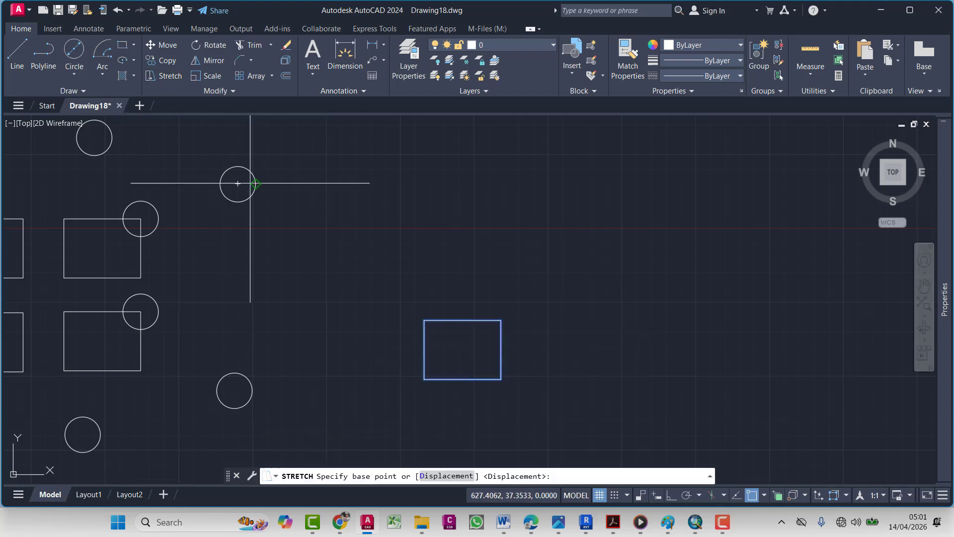
{"action": "left_click", "coordinate": [501, 379]}
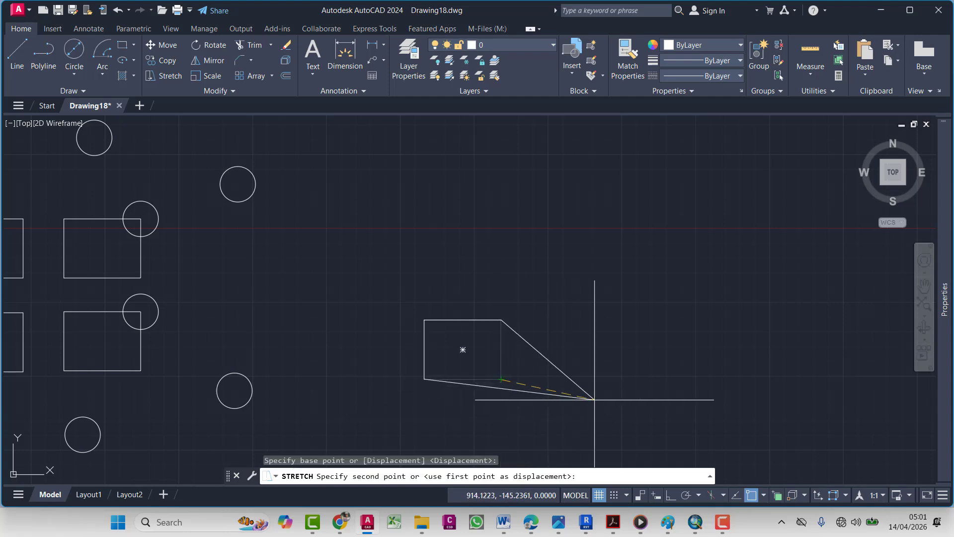
{"action": "middle_click_drag", "start_coordinate": [690, 395], "coordinate": [575, 402]}
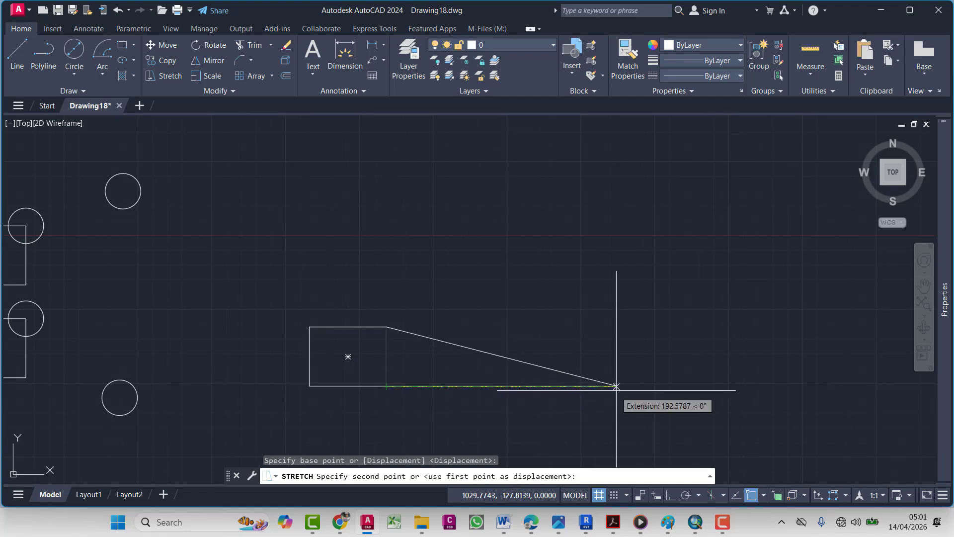
{"action": "left_click", "coordinate": [762, 402]}
{"action": "key", "text": "Escape"}
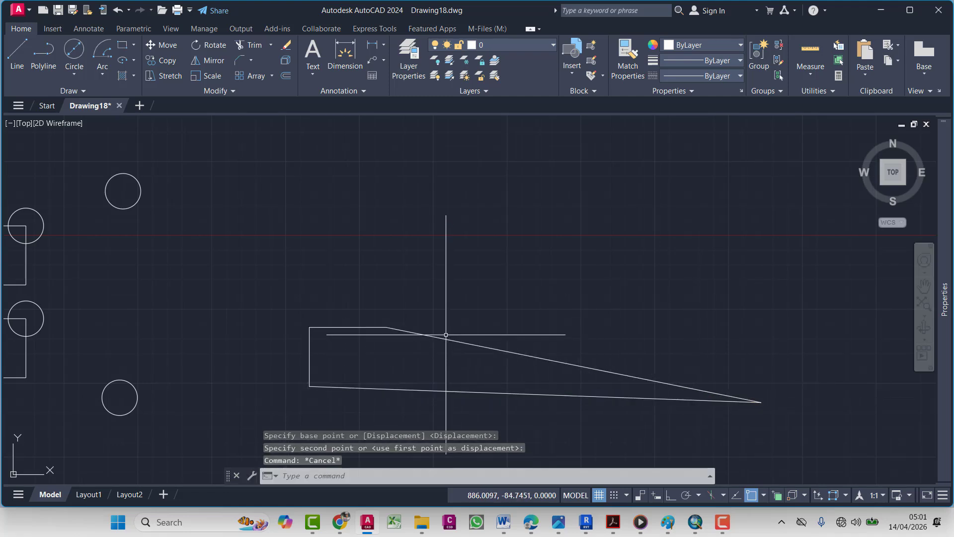
{"action": "left_click", "coordinate": [438, 337]}
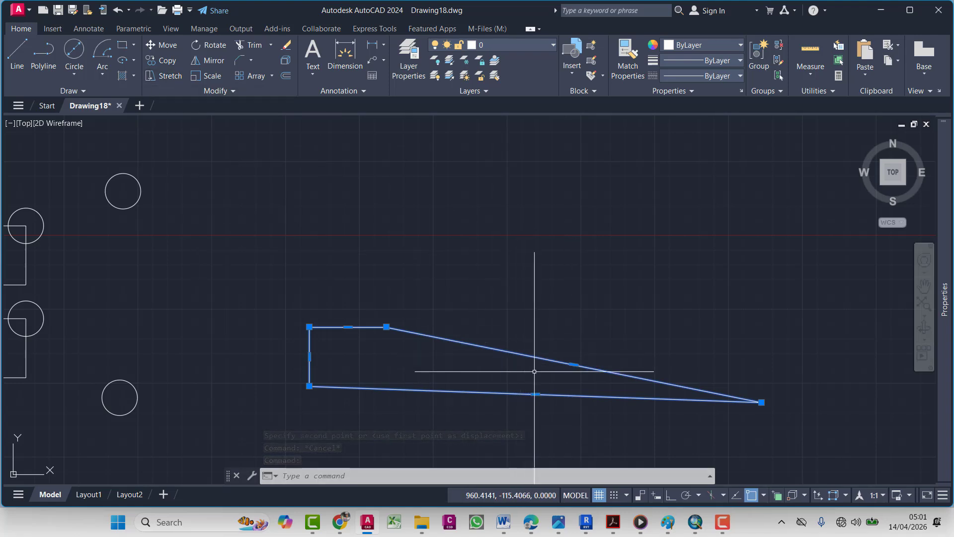
Undo the last corner stretch of the copied rectangle and pick the restored rectangle
{"action": "key", "text": "ctrl+z"}
{"action": "left_click", "coordinate": [501, 351]}
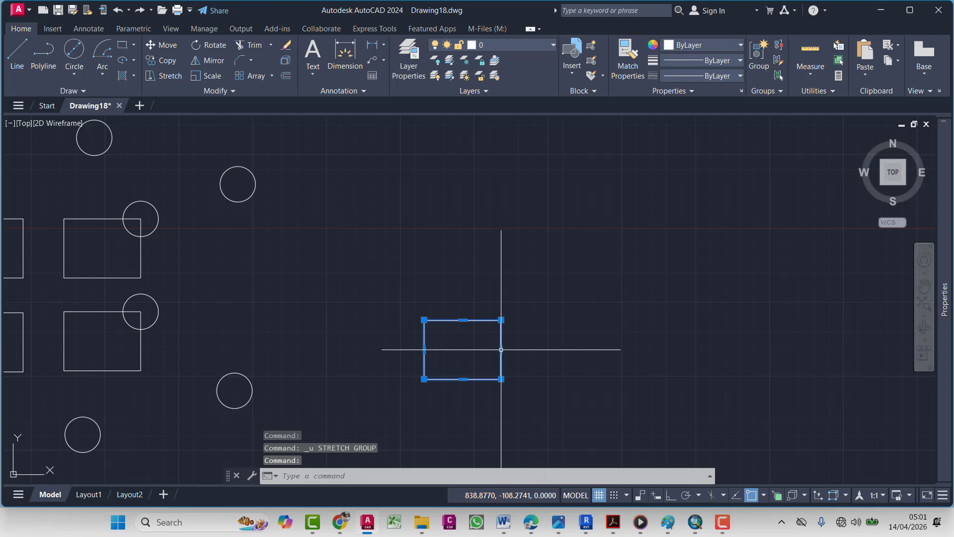
Try grip-stretching the copied rectangle from its lower-right corner, right edge midpoint and upper-right corner
{"action": "left_click", "coordinate": [501, 378]}
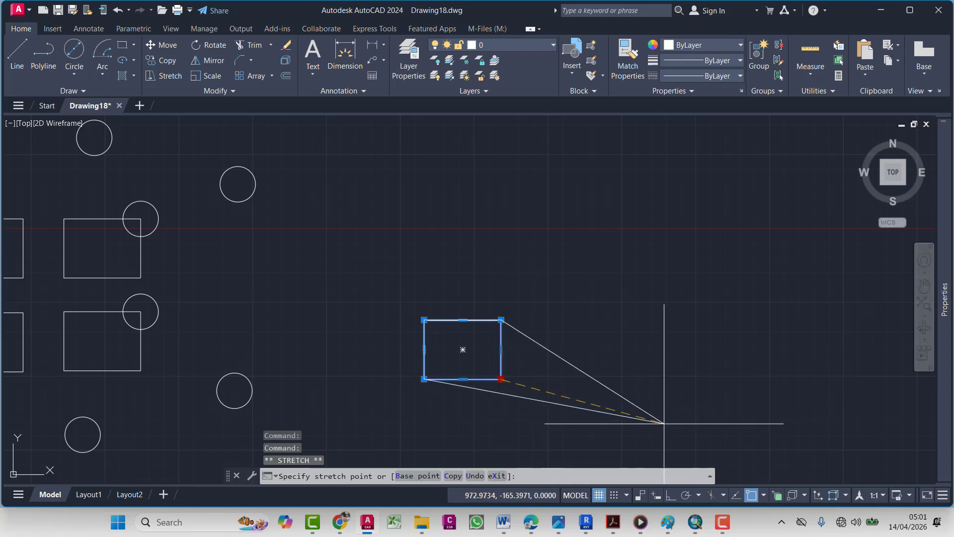
{"action": "key", "text": "Escape"}
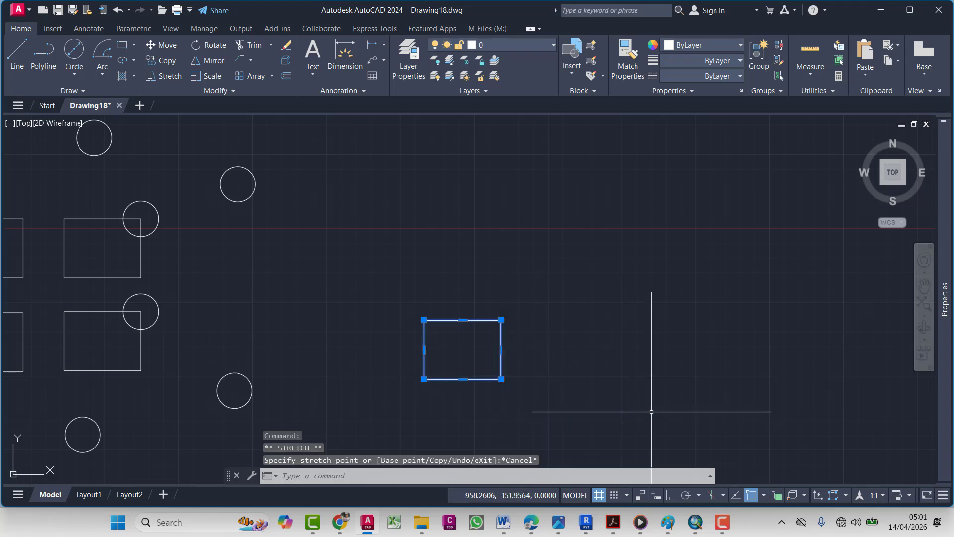
{"action": "left_click", "coordinate": [501, 349]}
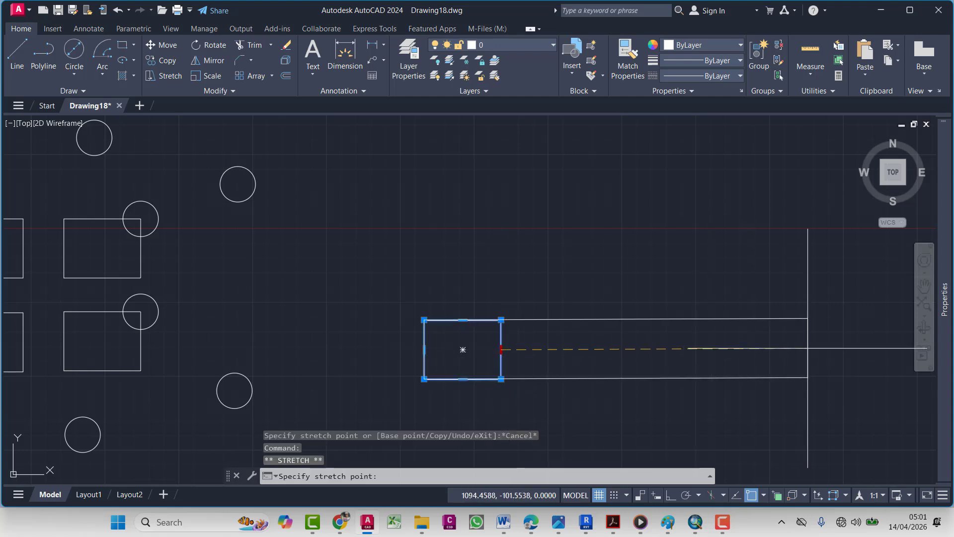
{"action": "key", "text": "Escape"}
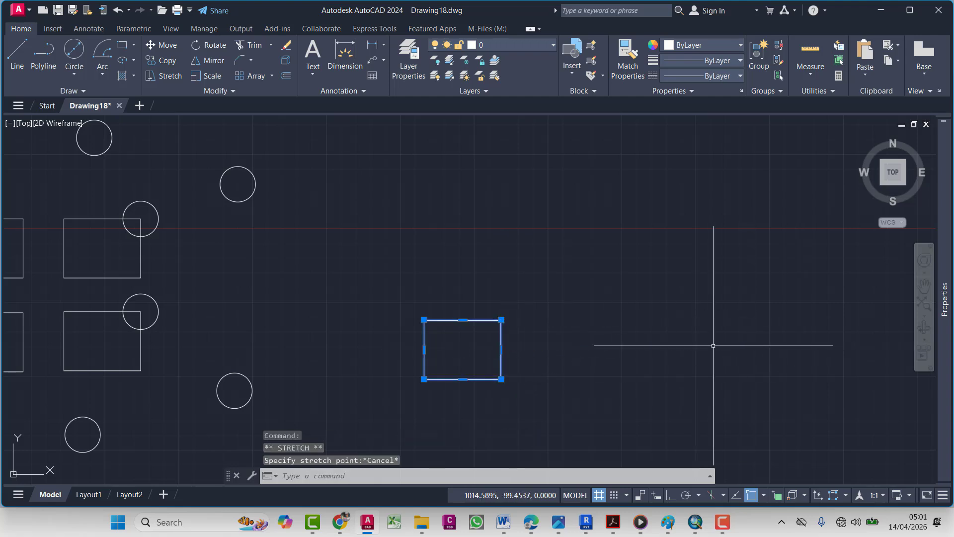
{"action": "left_click", "coordinate": [501, 320]}
{"action": "key", "text": "Escape"}
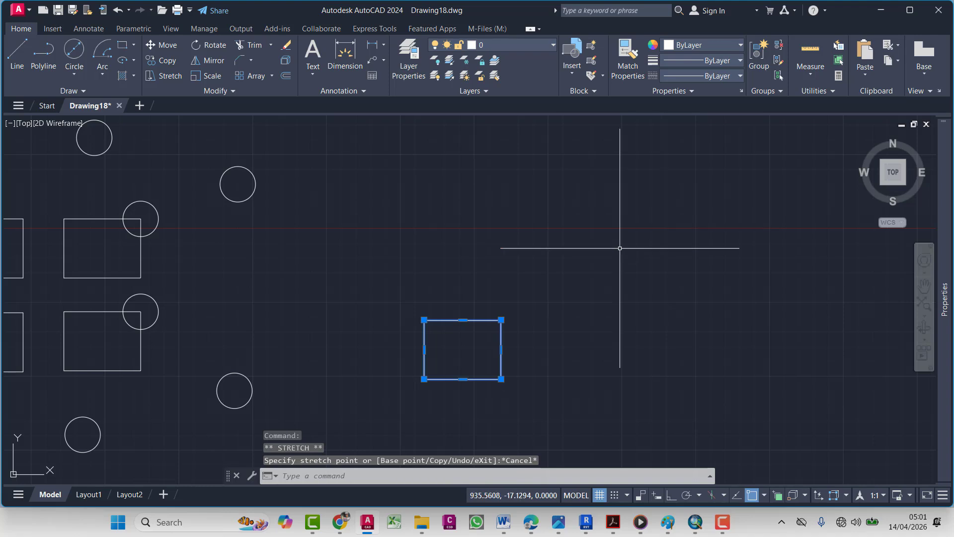
{"action": "scroll", "coordinate": [547, 323], "scroll_direction": "down", "scroll_amount": 4}
{"action": "scroll", "coordinate": [512, 362], "scroll_direction": "up", "scroll_amount": 4}
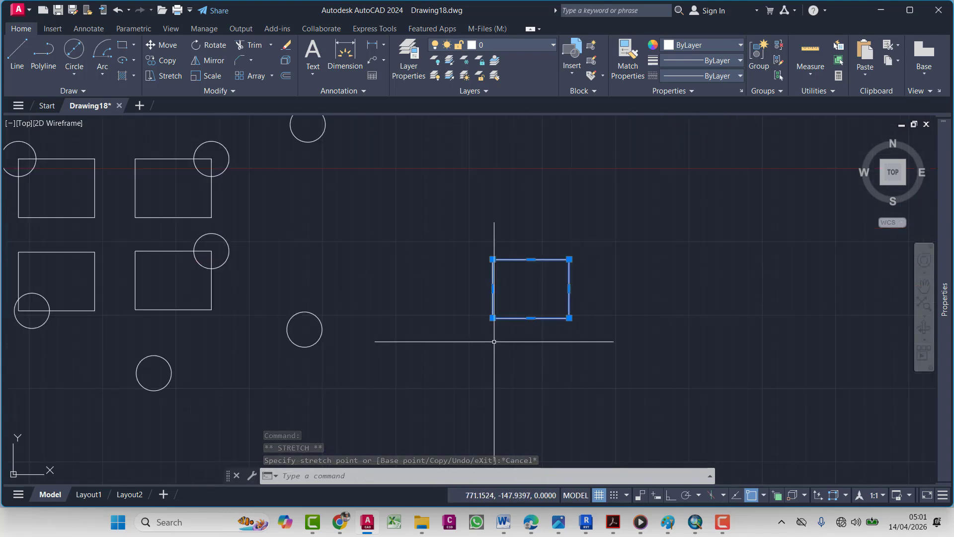
Switch to the AutoCAD Student Progress Checklist in Word, review the Lecture 1 skills, and return to the drawing with nothing selected
{"action": "mouse_move", "coordinate": [507, 516]}
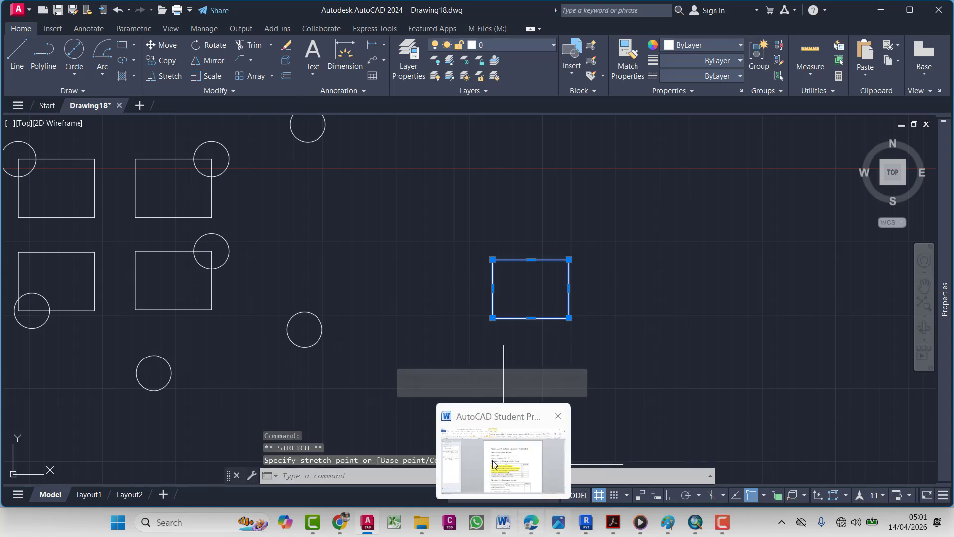
{"action": "left_click", "coordinate": [494, 463]}
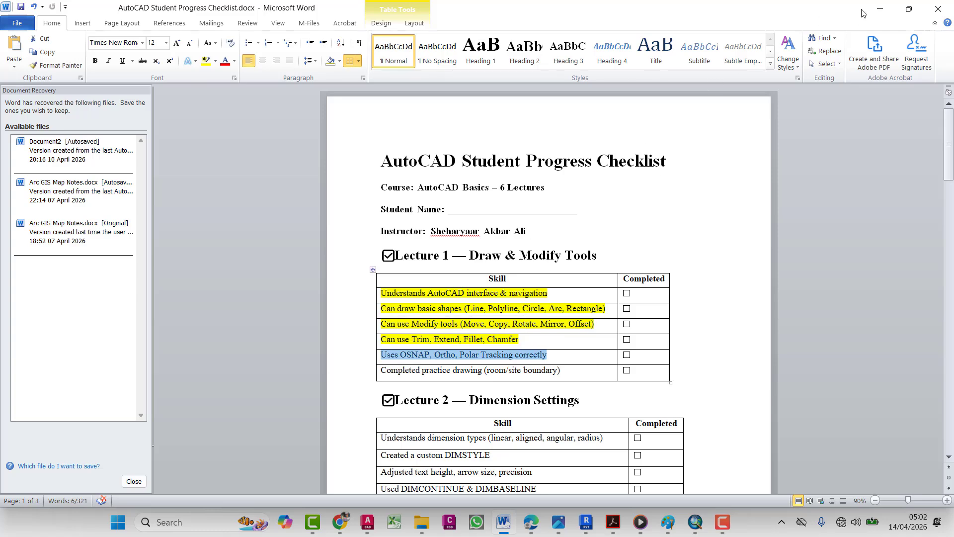
{"action": "left_click", "coordinate": [879, 10]}
{"action": "key", "text": "Escape"}
{"action": "middle_click_drag", "start_coordinate": [552, 256], "coordinate": [521, 243]}
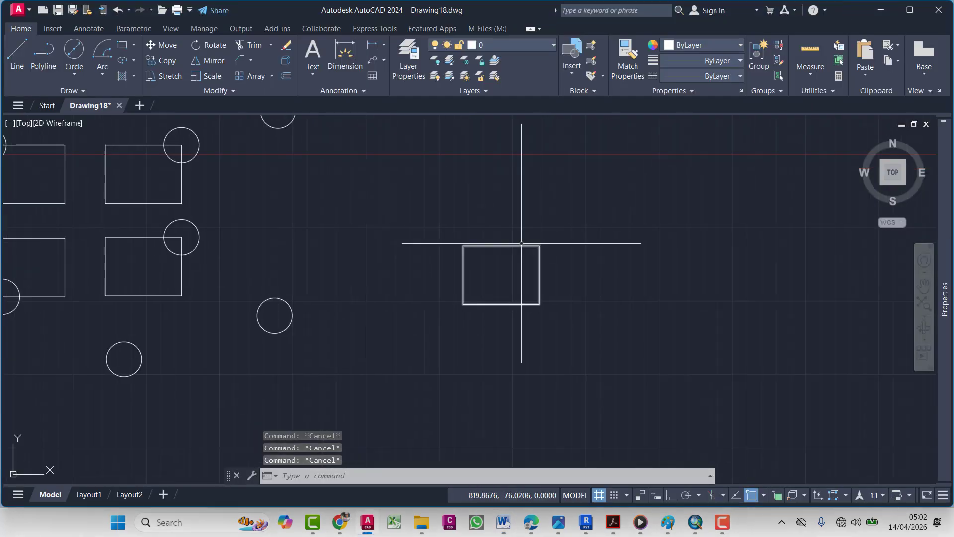
Check the object snap markers on the copied rectangle with the Polyline command, without drawing anything
{"action": "type", "text": "pl"}
{"action": "key", "text": "Return"}
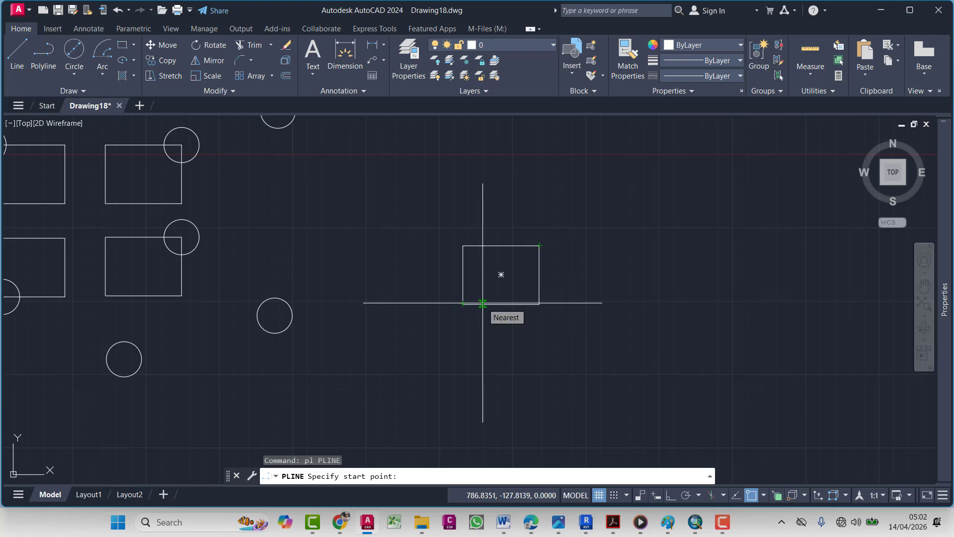
{"action": "key", "text": "Escape"}
{"action": "key", "text": "Escape"}
{"action": "key", "text": "Escape"}
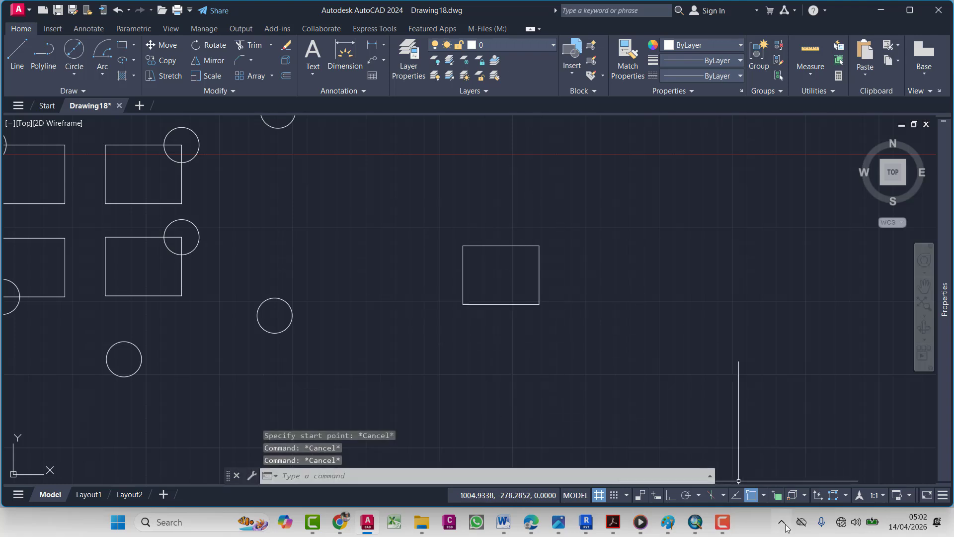
Clear all object snap modes and turn Object Snap off in the drafting settings
{"action": "left_click", "coordinate": [764, 496]}
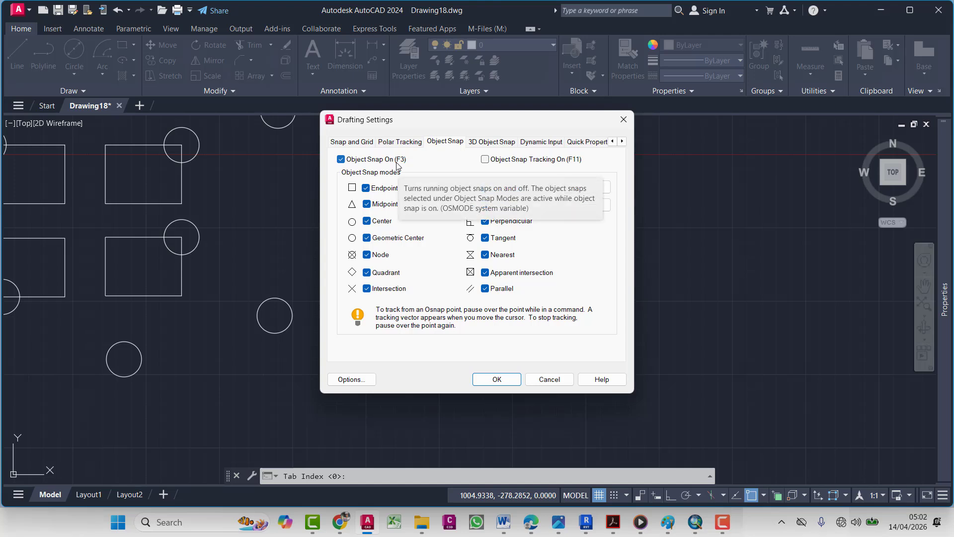
{"action": "left_click", "coordinate": [485, 159]}
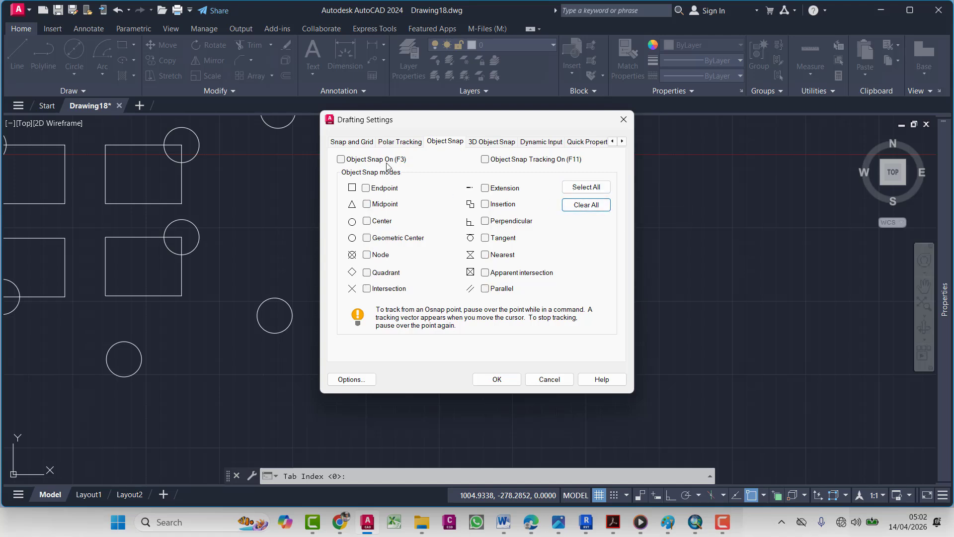
{"action": "left_click", "coordinate": [498, 379]}
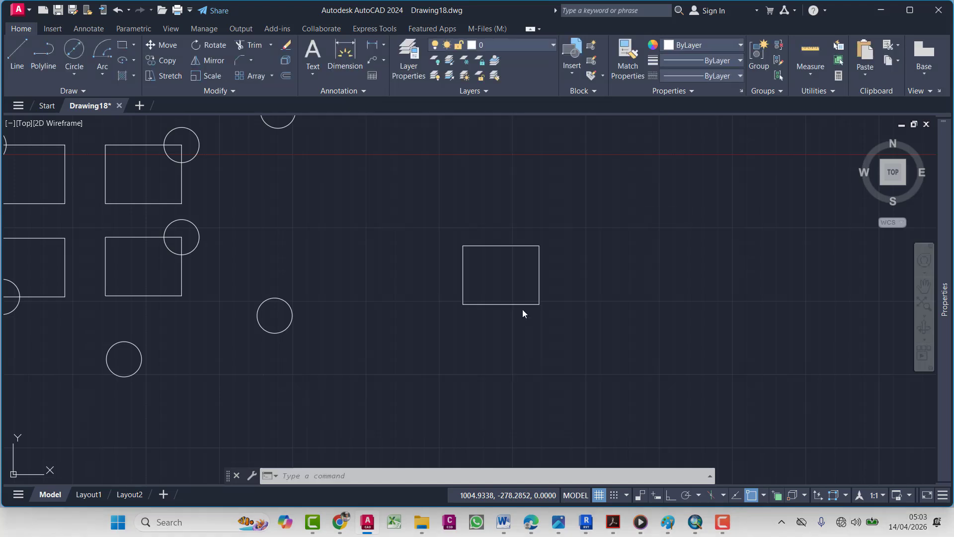
Draw a short line from just beside the copied rectangle's upper-right corner without object snap
{"action": "left_click", "coordinate": [17, 62]}
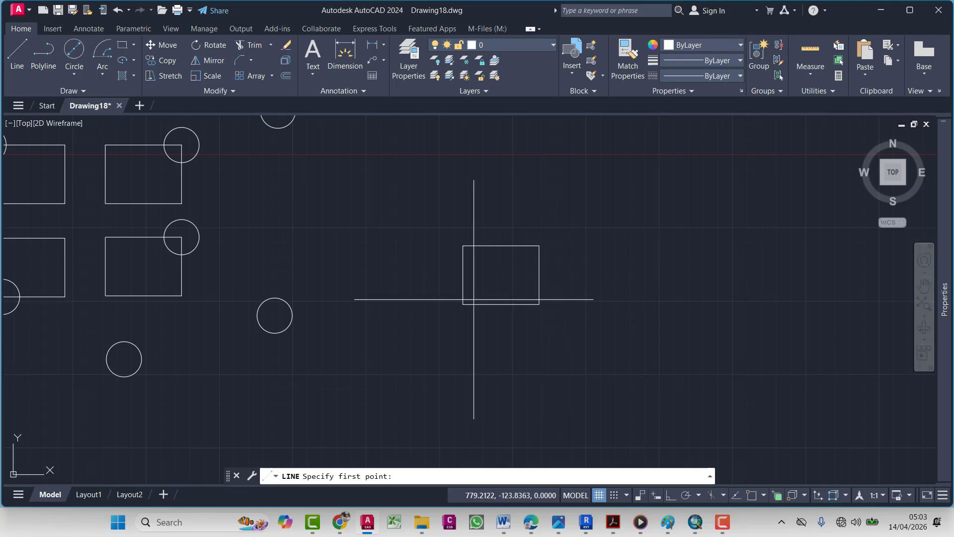
{"action": "scroll", "coordinate": [539, 245], "scroll_direction": "up", "scroll_amount": 8}
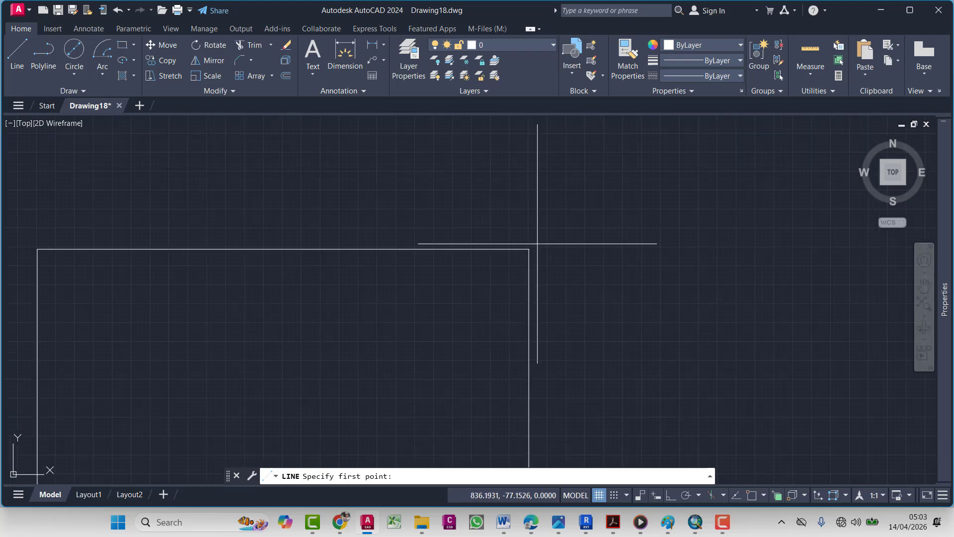
{"action": "scroll", "coordinate": [538, 244], "scroll_direction": "up", "scroll_amount": 4}
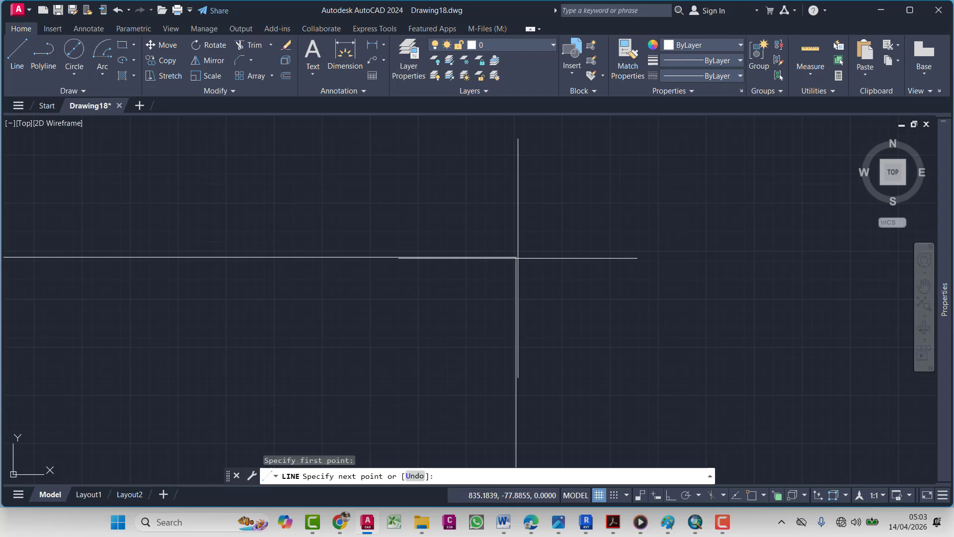
{"action": "middle_click_drag", "start_coordinate": [517, 258], "coordinate": [512, 183]}
{"action": "key", "text": "Escape"}
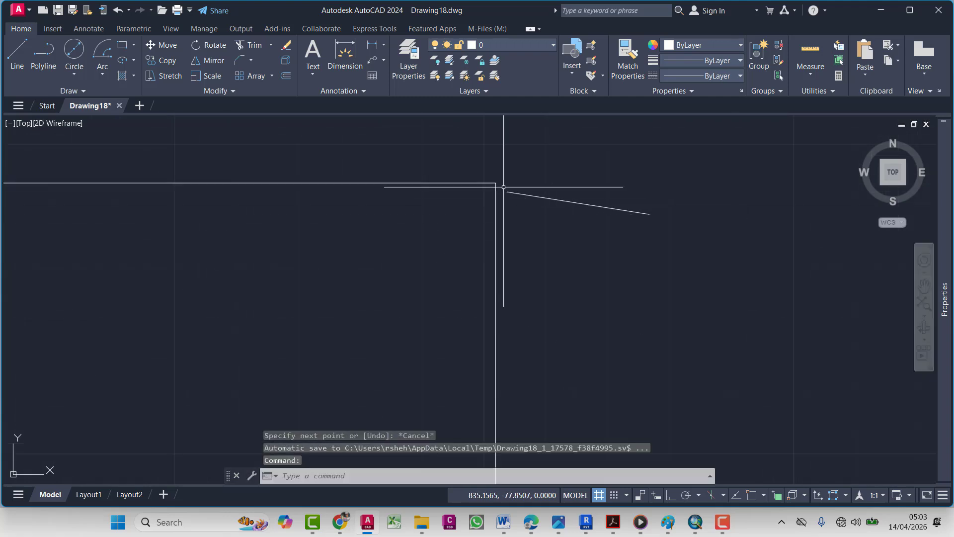
Erase the short unsnapped line beside the rectangle's upper-right corner
{"action": "scroll", "coordinate": [512, 198], "scroll_direction": "down", "scroll_amount": 9}
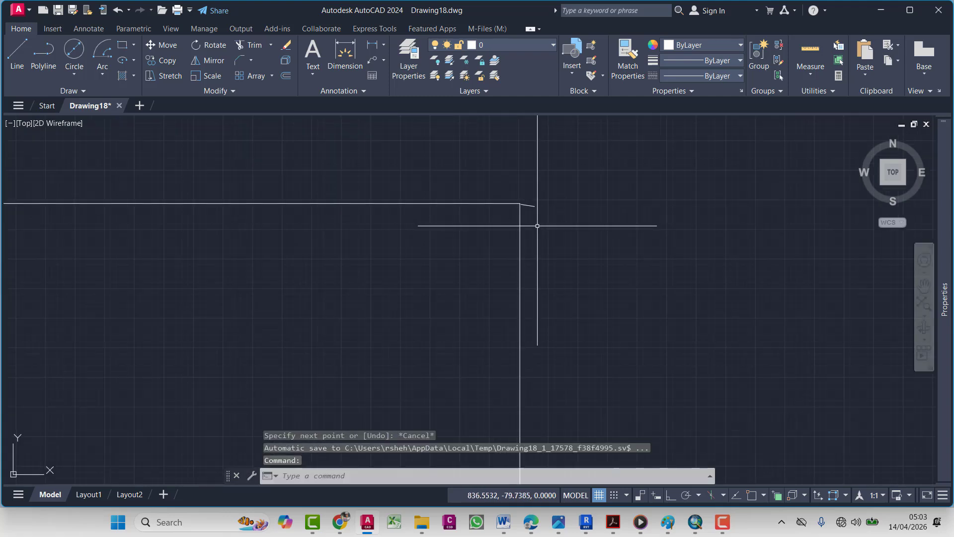
{"action": "left_click", "coordinate": [550, 192]}
{"action": "left_click", "coordinate": [529, 215]}
{"action": "key", "text": "Delete"}
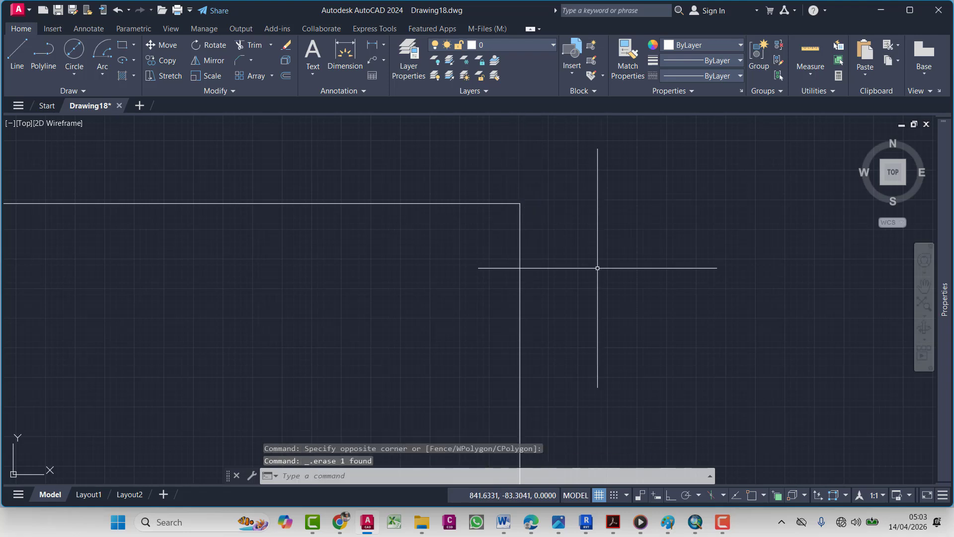
{"action": "scroll", "coordinate": [515, 245], "scroll_direction": "down", "scroll_amount": 5}
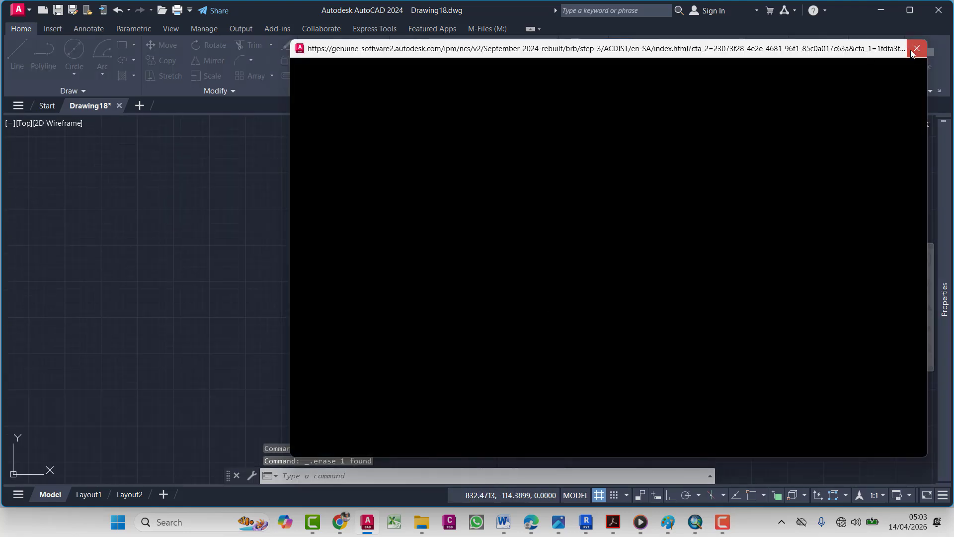
Close the Autodesk web window covering the drawing and bring the copied rectangle back into view
{"action": "left_click", "coordinate": [912, 52]}
{"action": "middle_click_drag", "start_coordinate": [512, 260], "coordinate": [491, 245]}
{"action": "key", "text": "Escape"}
{"action": "key", "text": "Escape"}
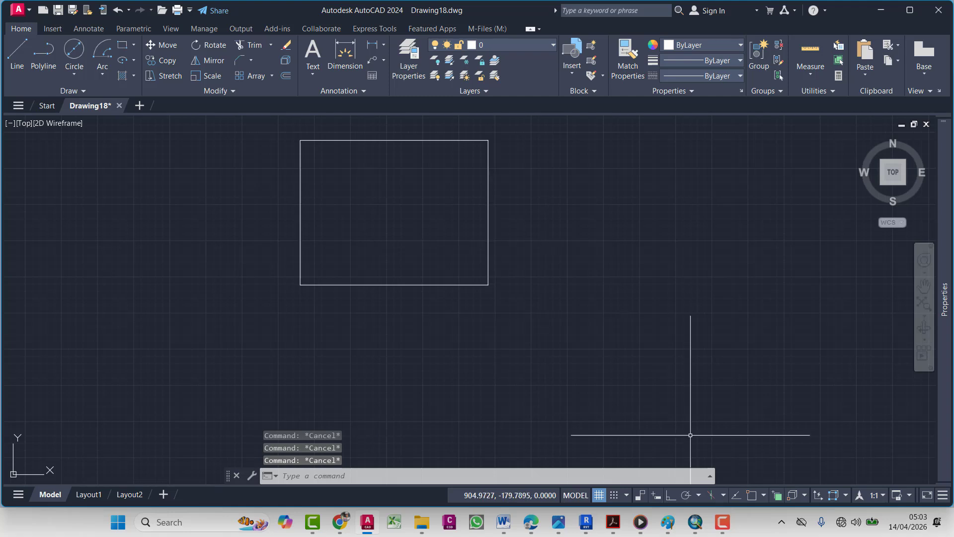
Turn object snap on with only the Endpoint mode enabled
{"action": "left_click", "coordinate": [764, 496]}
{"action": "left_click", "coordinate": [752, 499]}
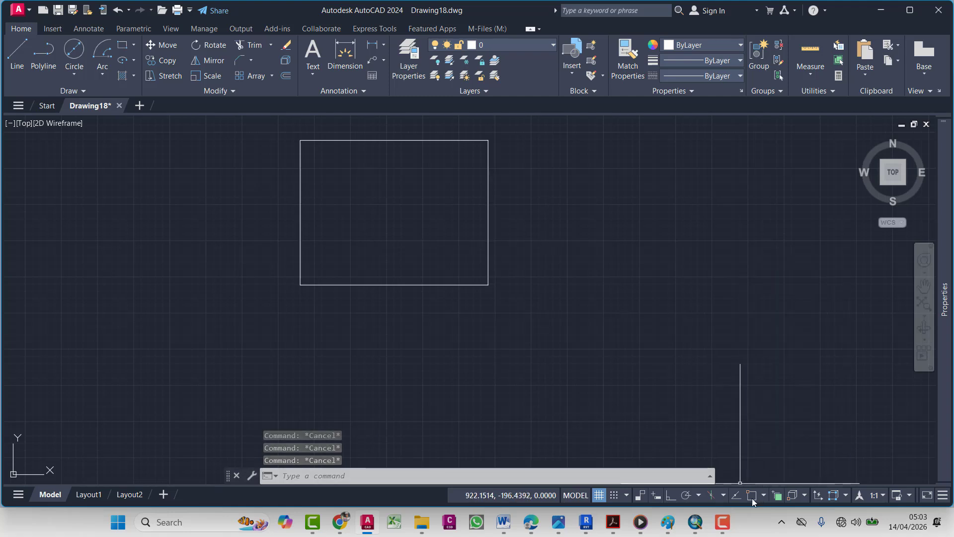
{"action": "left_click", "coordinate": [755, 496]}
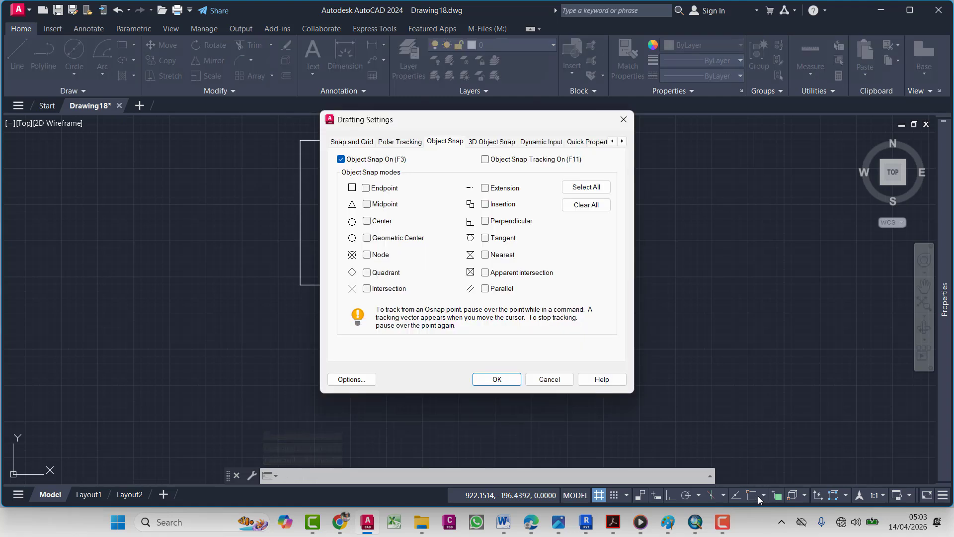
{"action": "key", "text": "Escape"}
{"action": "left_click", "coordinate": [761, 496]}
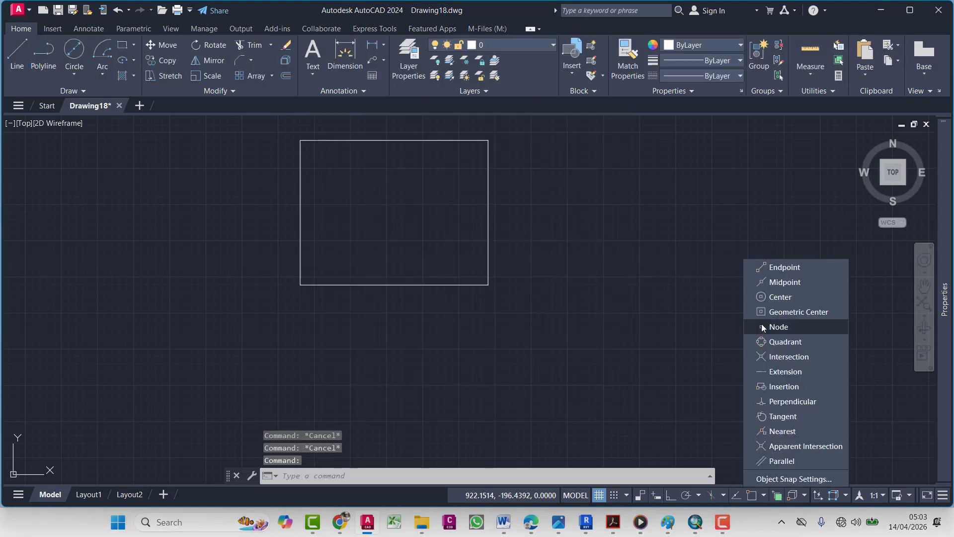
{"action": "left_click", "coordinate": [762, 270]}
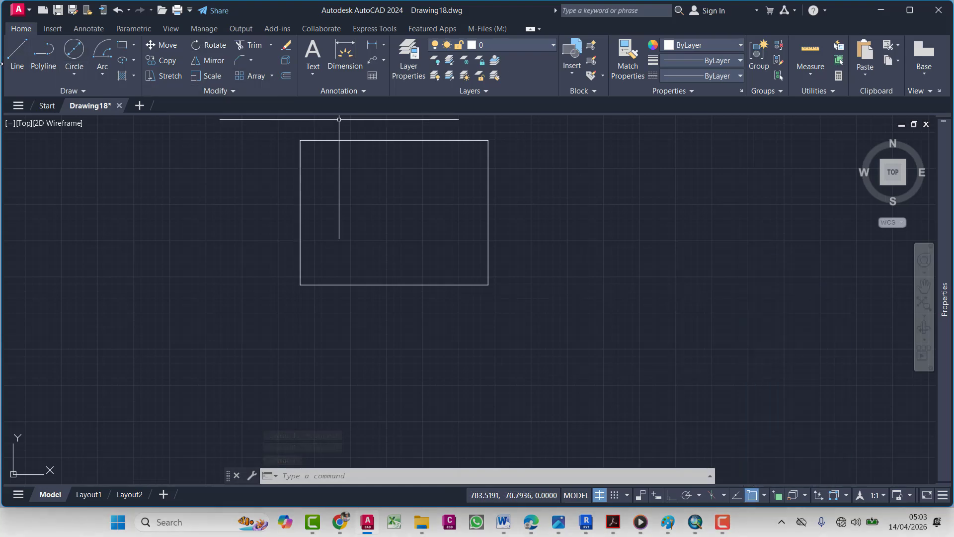
{"action": "key", "text": "alt+Tab"}
{"action": "left_click", "coordinate": [878, 9]}
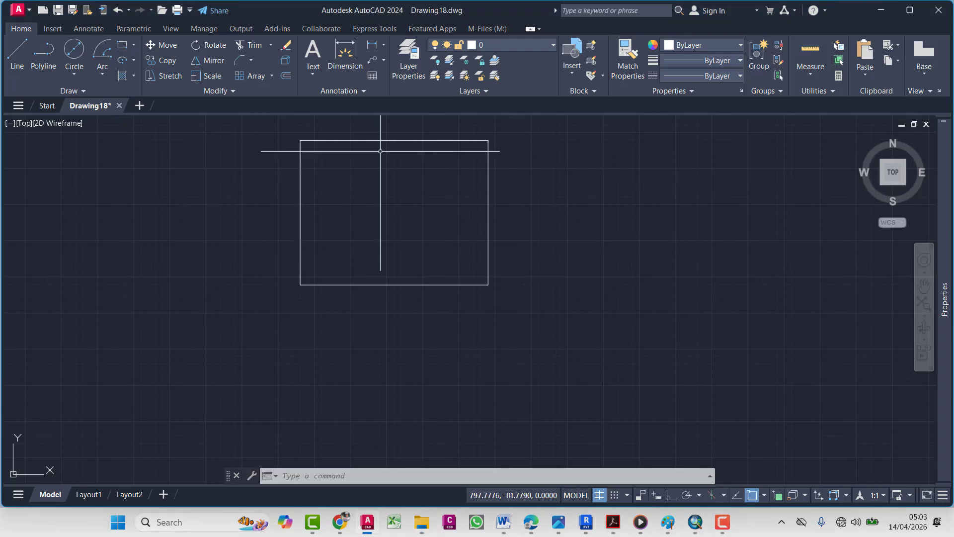
Start a line snapped to the endpoint at the copied rectangle's upper-right corner
{"action": "left_click", "coordinate": [17, 52]}
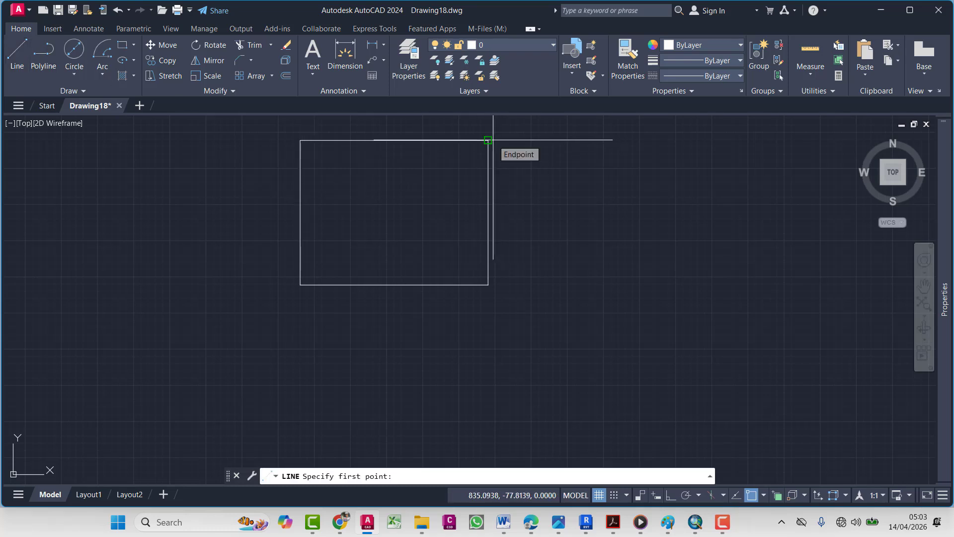
{"action": "middle_click_drag", "start_coordinate": [490, 140], "coordinate": [471, 196]}
{"action": "left_click", "coordinate": [470, 195]}
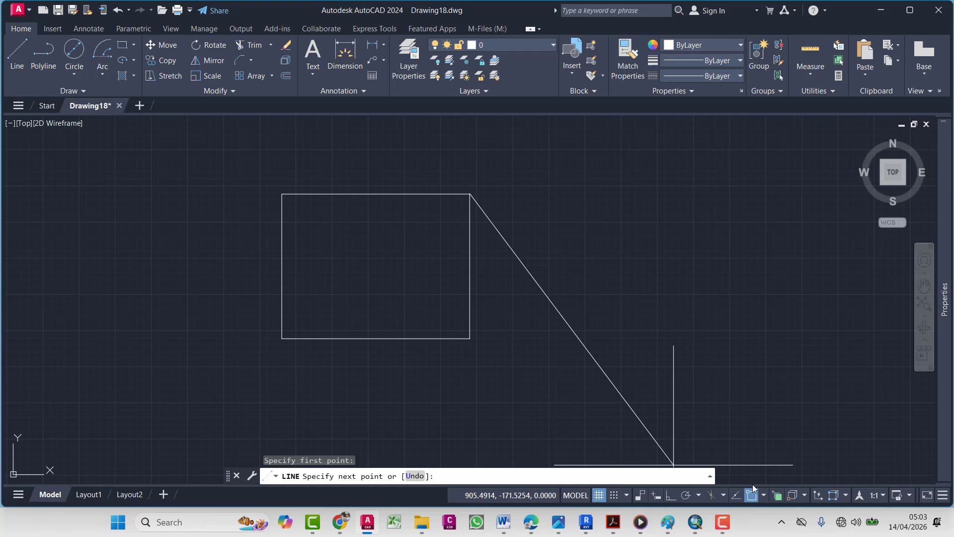
Enable the Midpoint object snap as well, preview it on the rectangle's edges, and cancel the pending line
{"action": "left_click", "coordinate": [765, 496]}
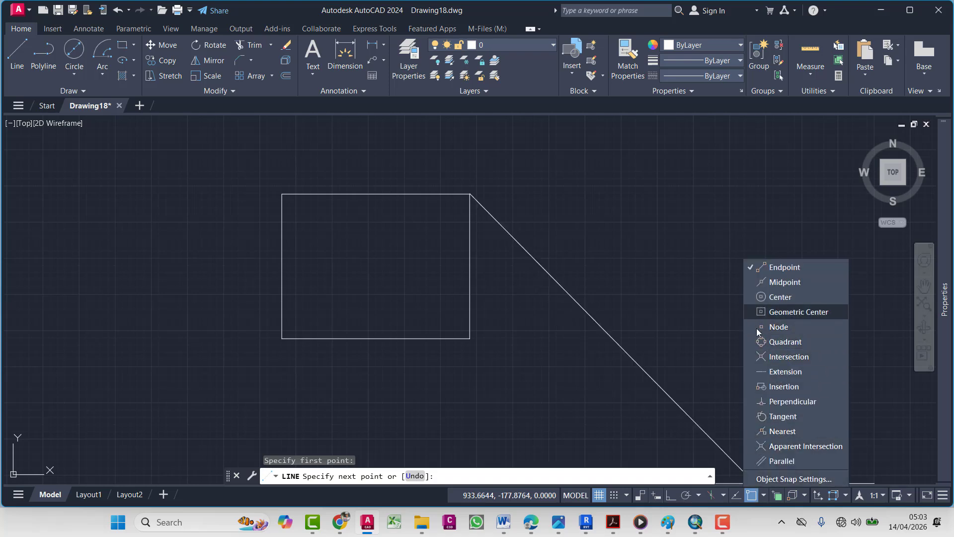
{"action": "left_click", "coordinate": [776, 283]}
{"action": "left_click", "coordinate": [481, 272]}
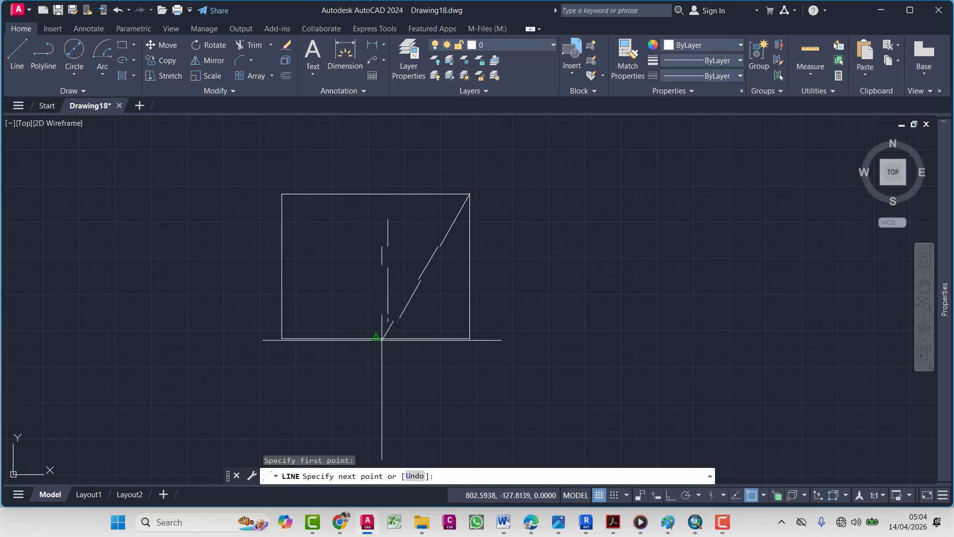
{"action": "key", "text": "Escape"}
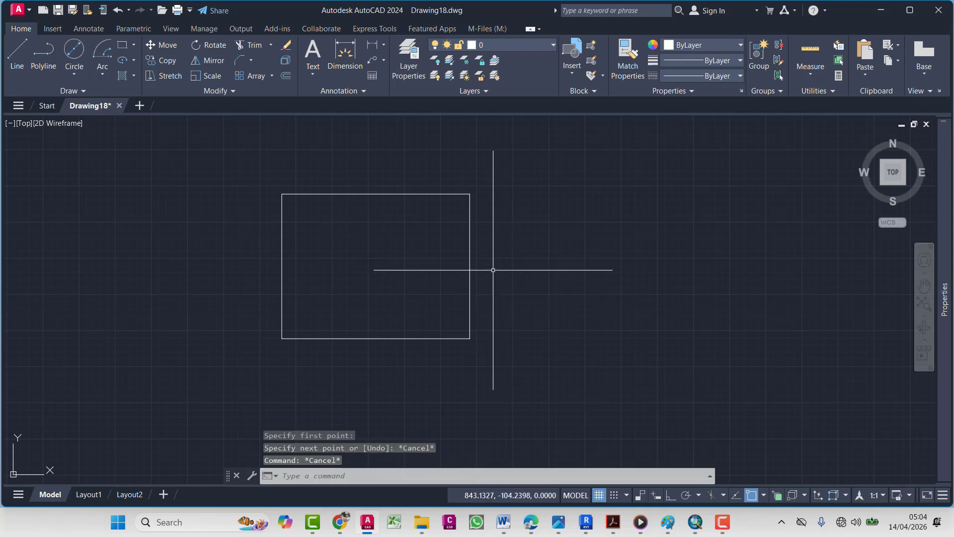
Switch the object snap mode from Midpoint to Nearest, preview it with a line on the copied rectangle's edge, and cancel the line
{"action": "left_click", "coordinate": [765, 494]}
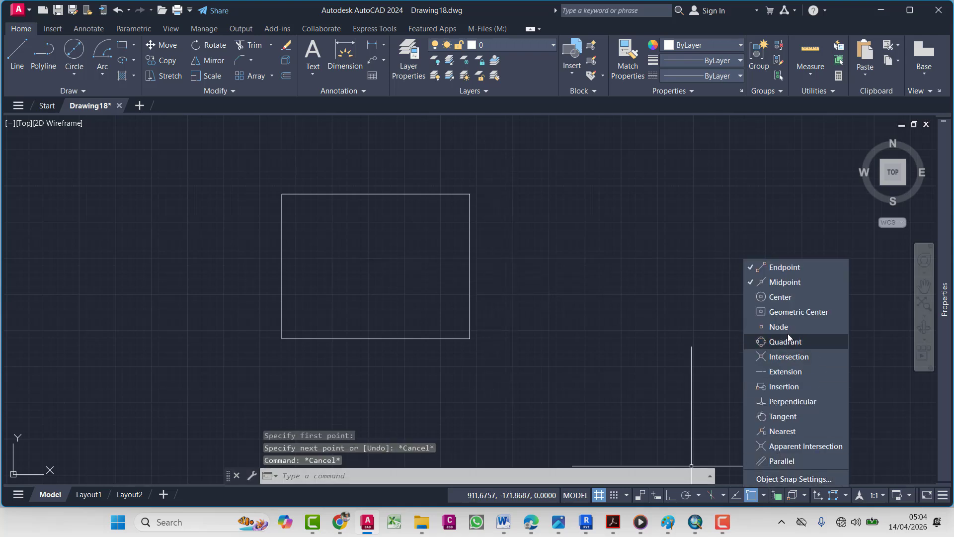
{"action": "left_click", "coordinate": [770, 431]}
{"action": "left_click", "coordinate": [18, 55]}
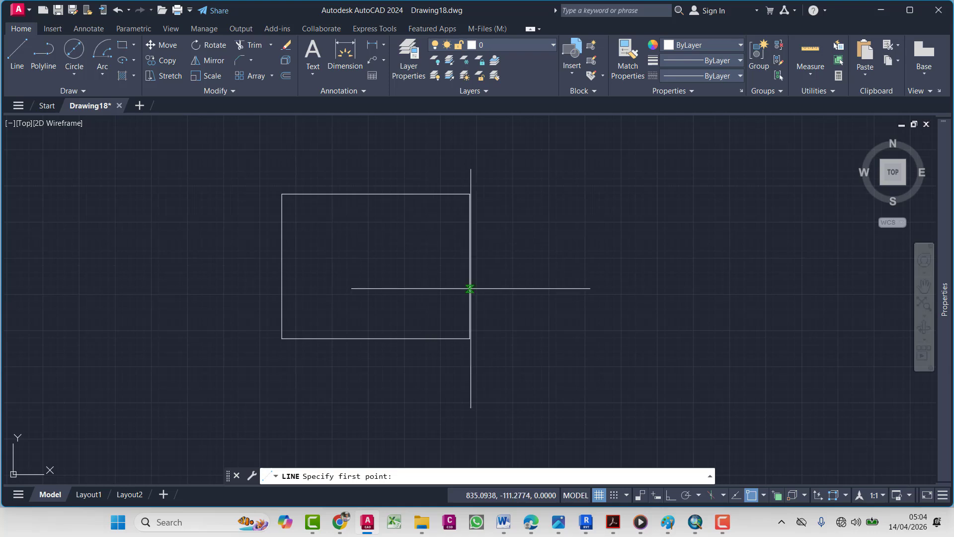
{"action": "key", "text": "Escape"}
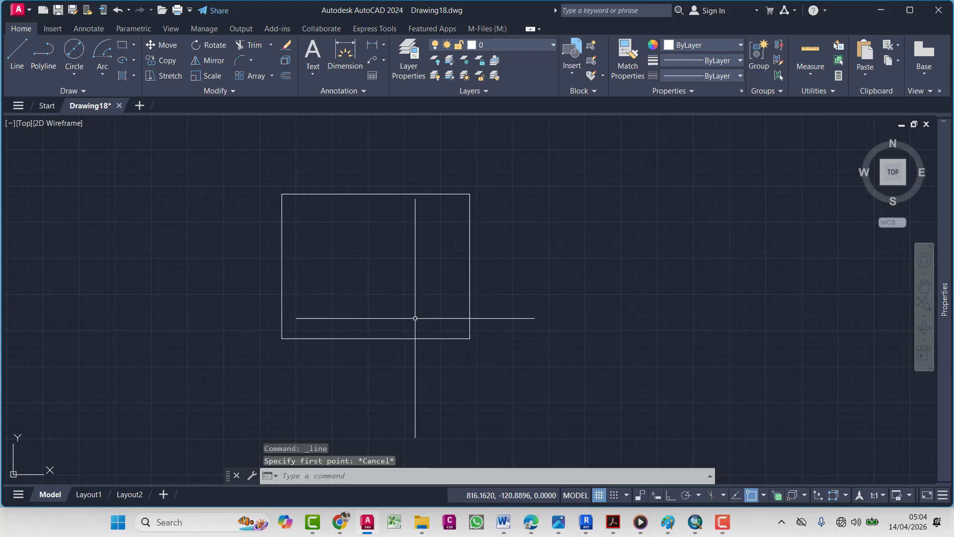
{"action": "key", "text": "Escape"}
Turn off the Nearest object snap mode
{"action": "scroll", "coordinate": [478, 262], "scroll_direction": "down", "scroll_amount": 10}
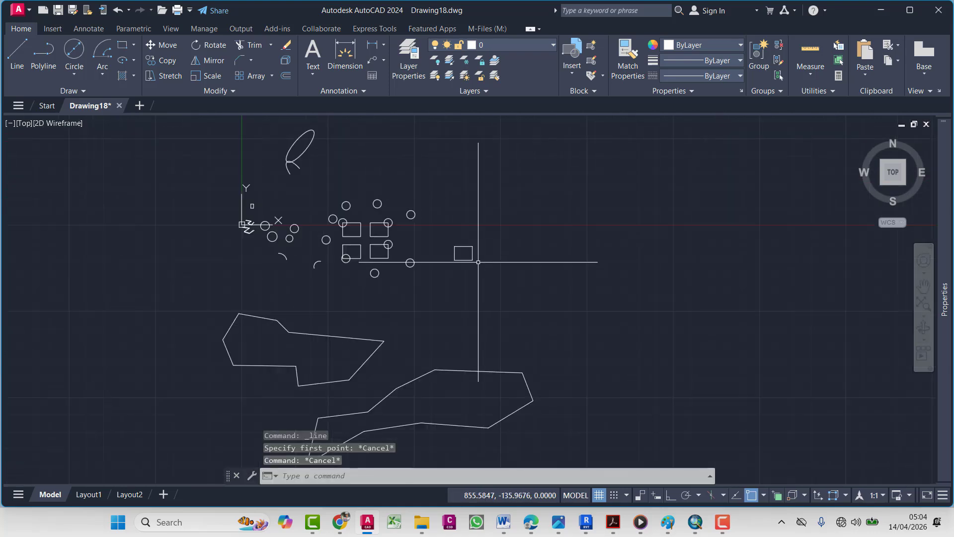
{"action": "scroll", "coordinate": [471, 266], "scroll_direction": "up", "scroll_amount": 4}
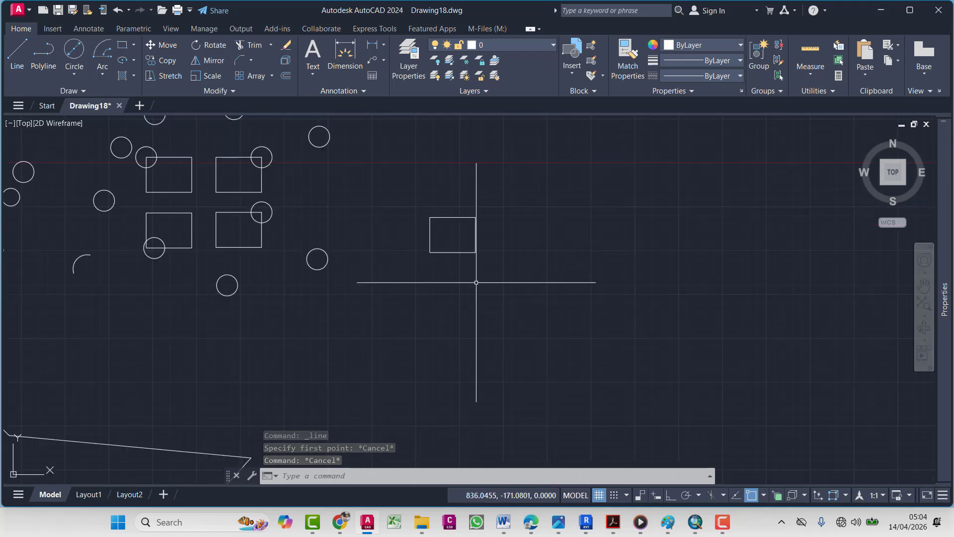
{"action": "left_click", "coordinate": [764, 495]}
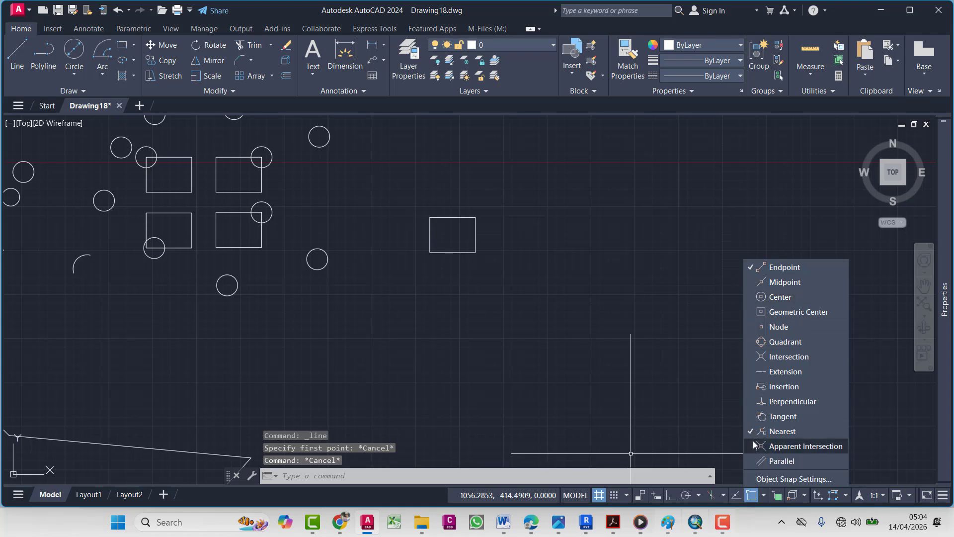
{"action": "left_click", "coordinate": [775, 431]}
{"action": "scroll", "coordinate": [479, 292], "scroll_direction": "down", "scroll_amount": 4}
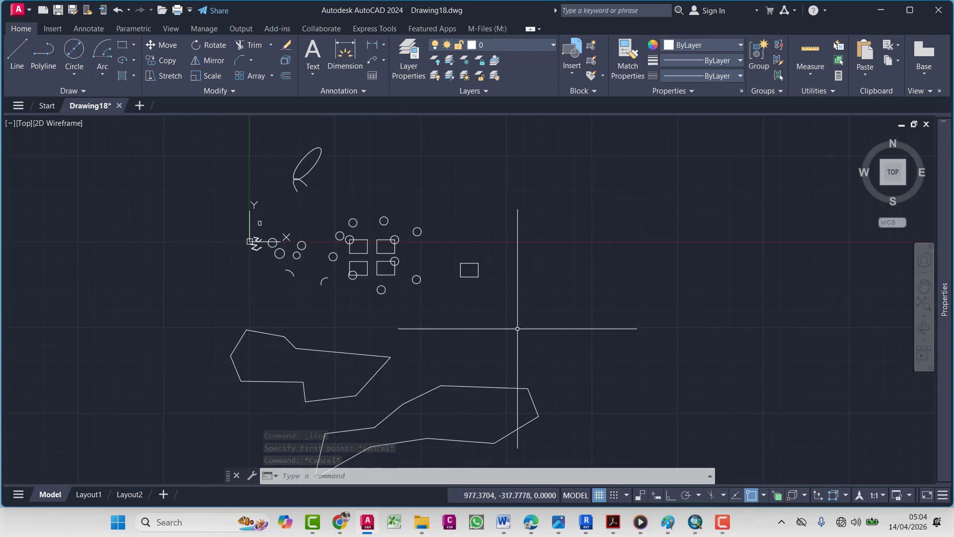
{"action": "scroll", "coordinate": [392, 266], "scroll_direction": "down", "scroll_amount": 5}
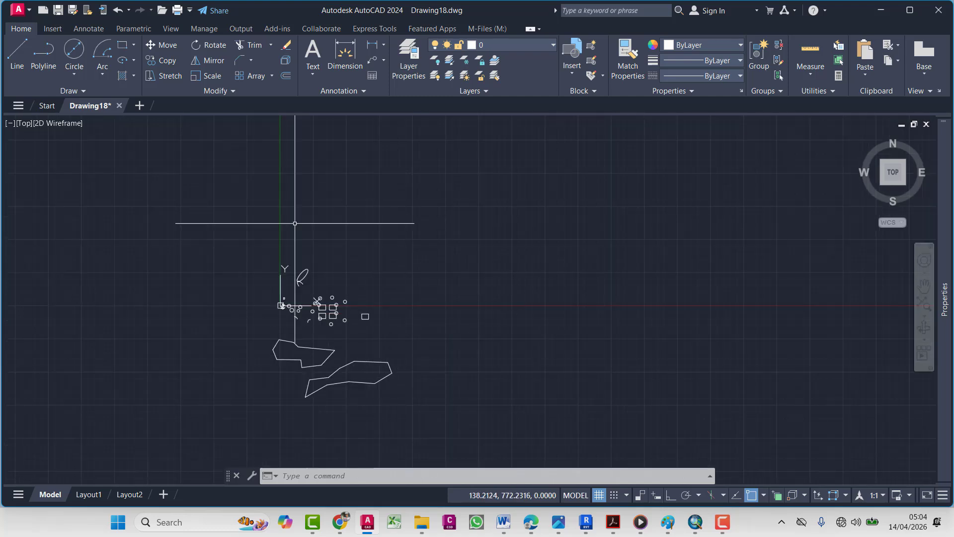
Begin a new line with its first point snapped to the endpoint at the copied rectangle's upper-right corner
{"action": "left_click", "coordinate": [16, 50]}
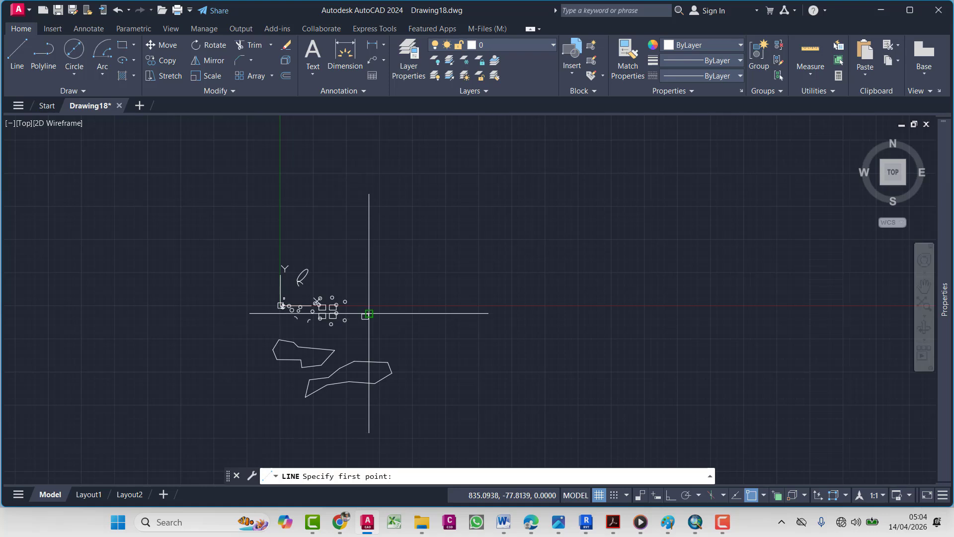
{"action": "left_click", "coordinate": [369, 313]}
{"action": "scroll", "coordinate": [405, 348], "scroll_direction": "up", "scroll_amount": 8}
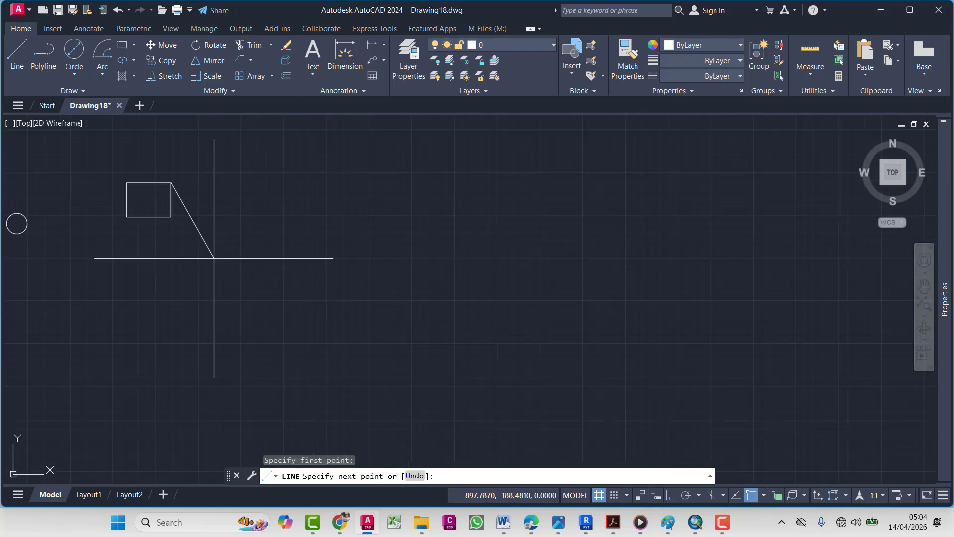
{"action": "scroll", "coordinate": [188, 192], "scroll_direction": "up", "scroll_amount": 4}
{"action": "middle_click_drag", "start_coordinate": [188, 192], "coordinate": [301, 258]}
{"action": "scroll", "coordinate": [279, 219], "scroll_direction": "up", "scroll_amount": 6}
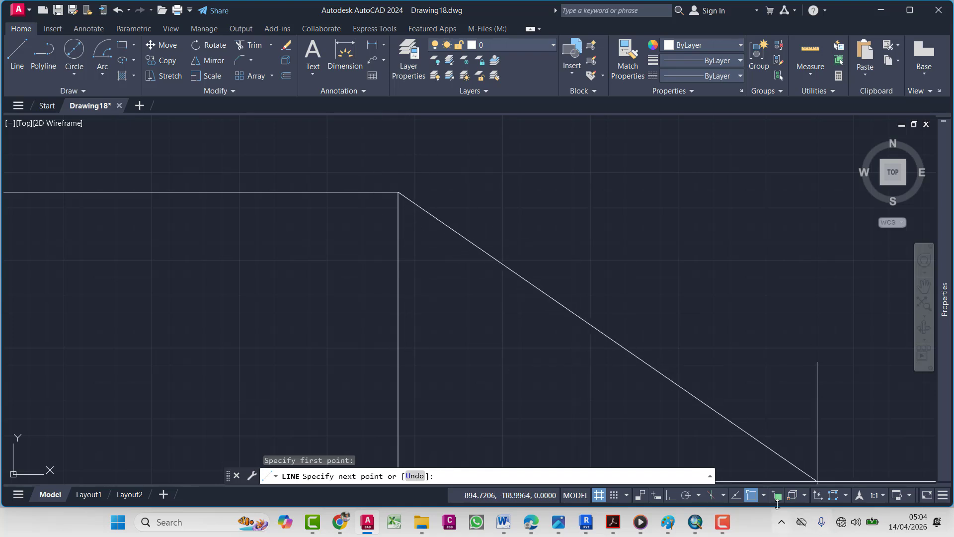
{"action": "scroll", "coordinate": [702, 402], "scroll_direction": "down", "scroll_amount": 10}
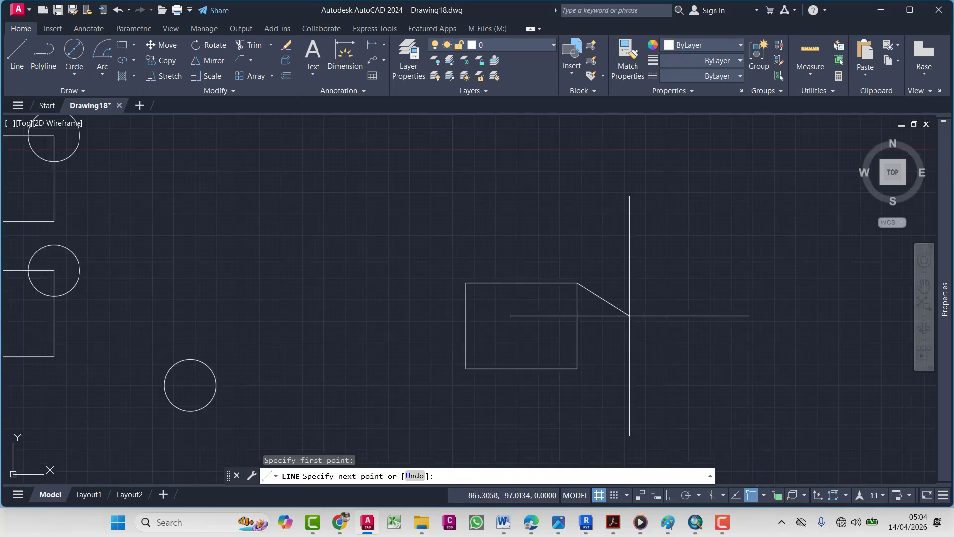
{"action": "middle_click_drag", "start_coordinate": [572, 323], "coordinate": [500, 284]}
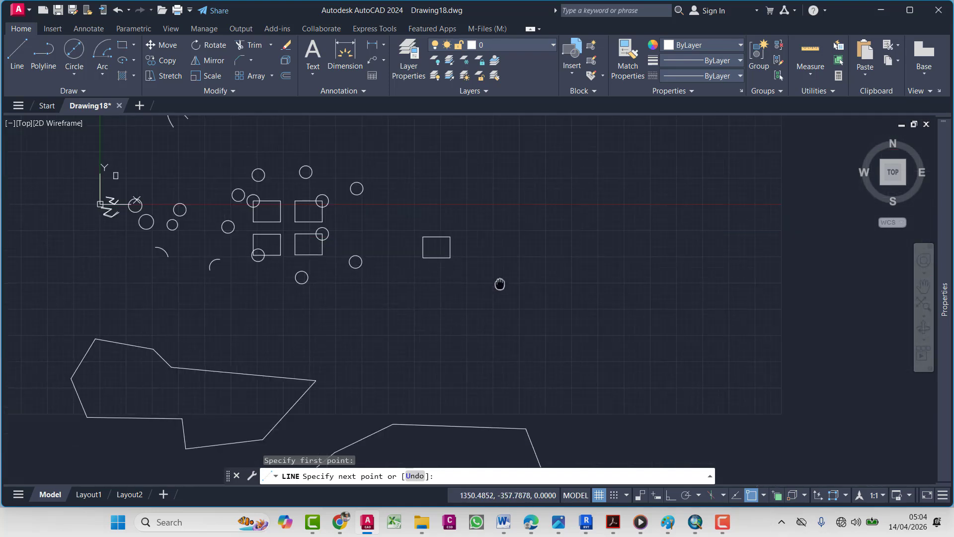
Enable the Perpendicular object snap alongside Endpoint, try it near the rectangle's upper edge, and cancel the pending line
{"action": "left_click", "coordinate": [764, 496]}
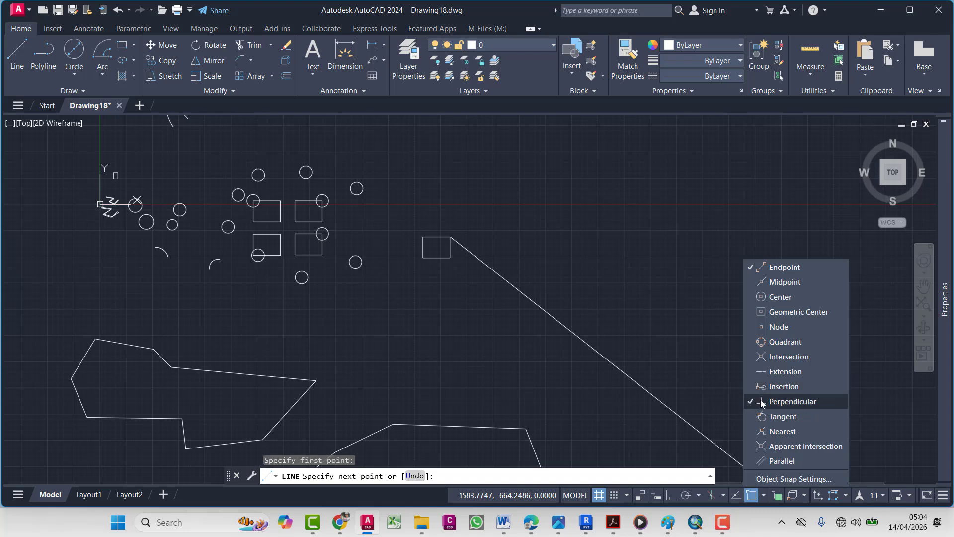
{"action": "left_click", "coordinate": [518, 266]}
{"action": "scroll", "coordinate": [448, 251], "scroll_direction": "up", "scroll_amount": 5}
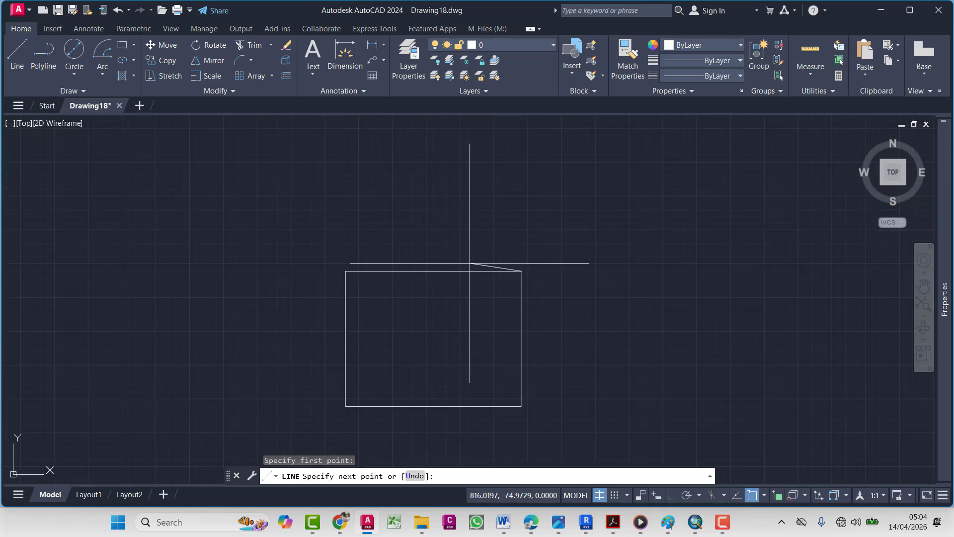
{"action": "key", "text": "Escape"}
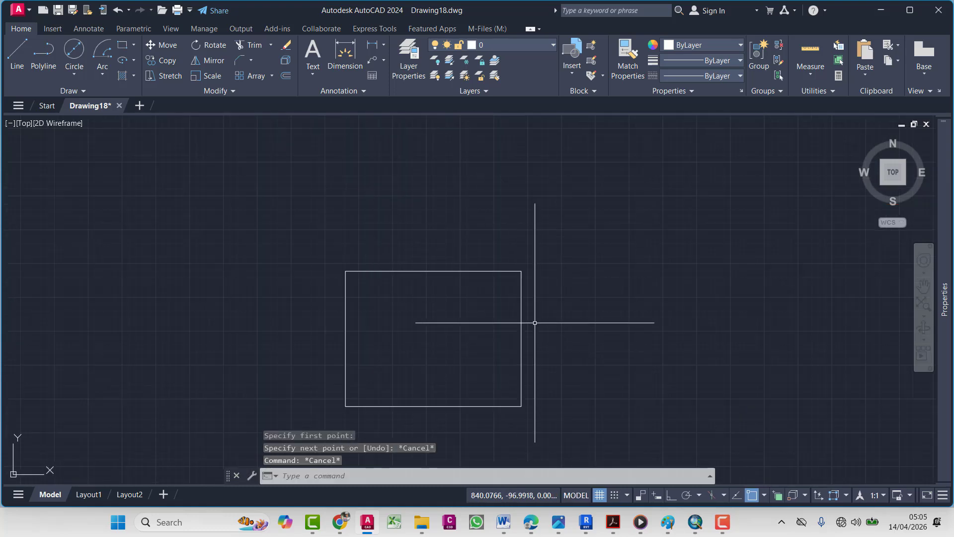
Start the Polyline command and enable the Extension object snap alongside Endpoint and Perpendicular
{"action": "type", "text": "PL"}
{"action": "key", "text": "Return"}
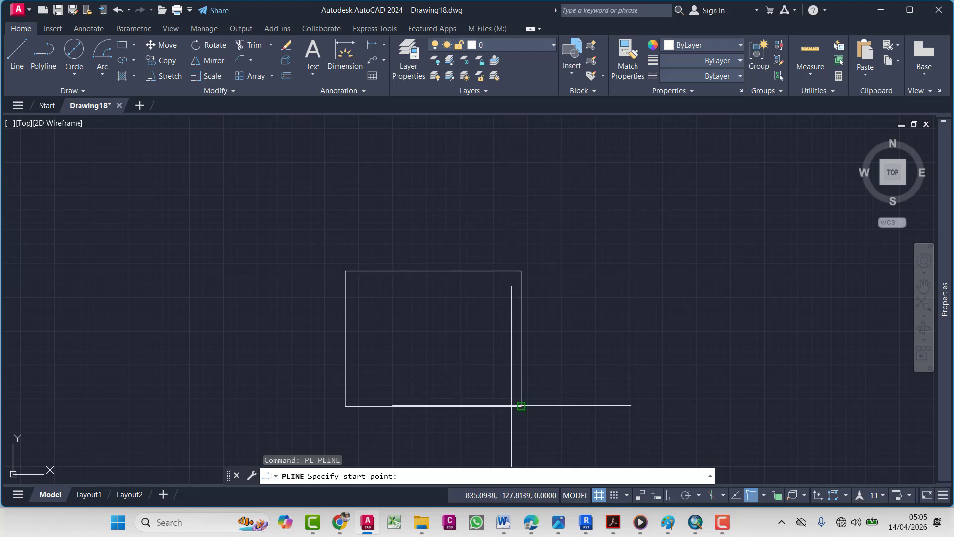
{"action": "middle_click_drag", "start_coordinate": [513, 403], "coordinate": [503, 321]}
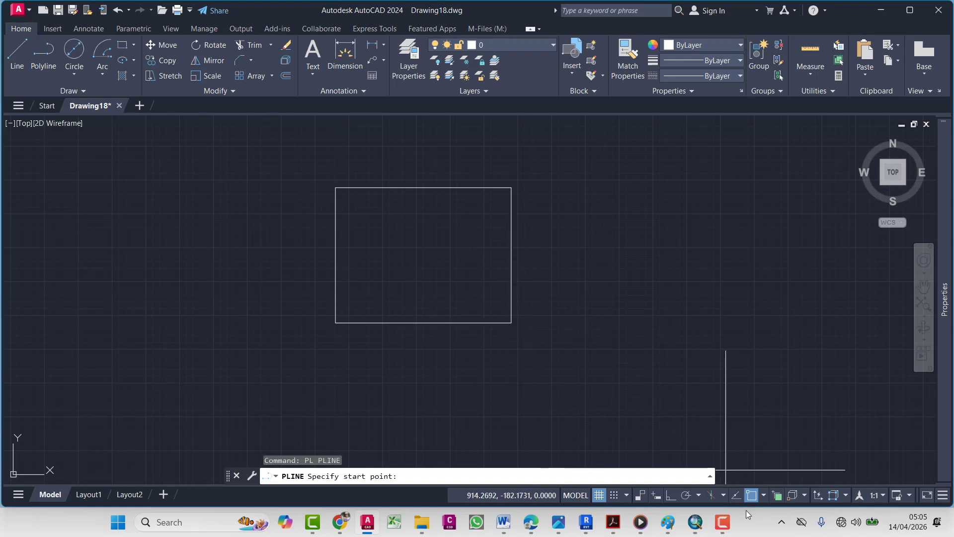
{"action": "left_click", "coordinate": [765, 496]}
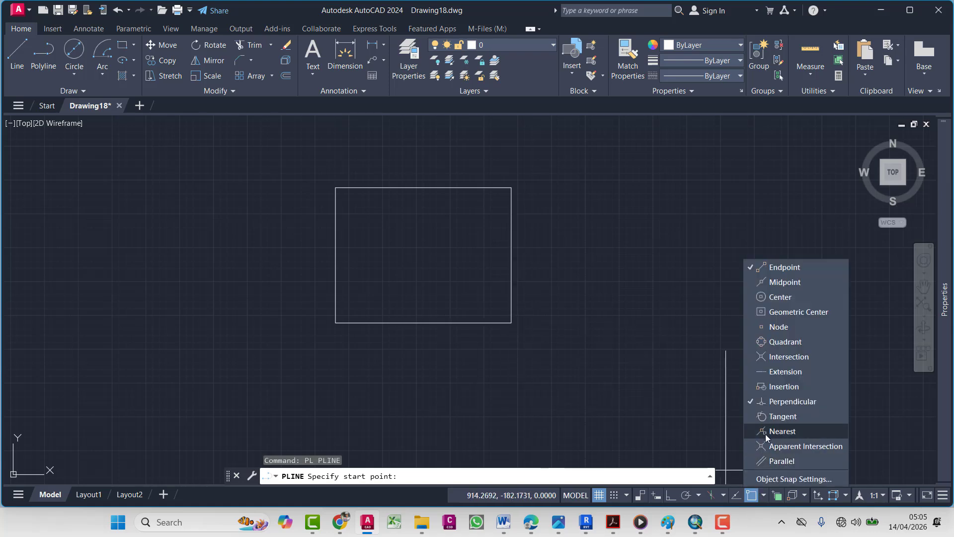
{"action": "left_click", "coordinate": [750, 376]}
{"action": "left_click", "coordinate": [512, 329]}
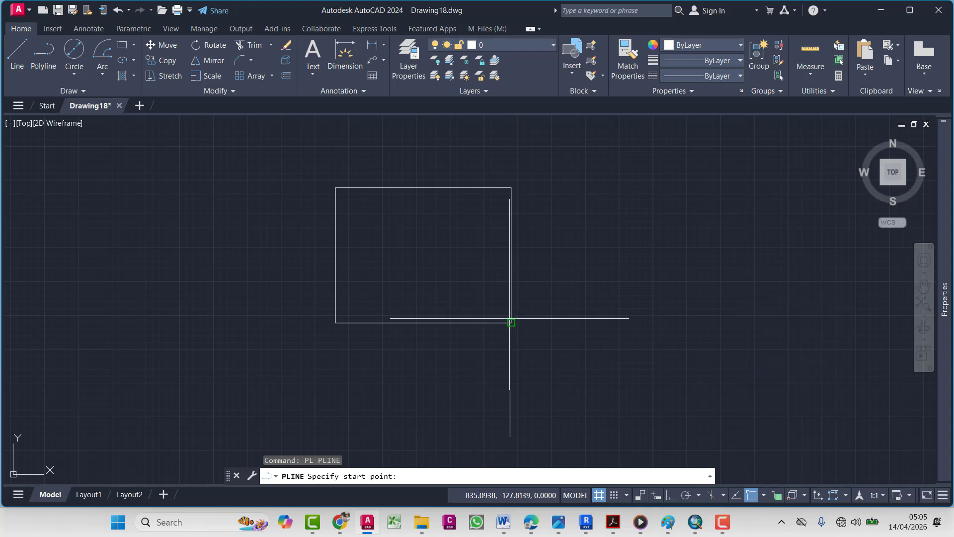
Start the polyline at the copied rectangle's upper-right corner, preview Extension tracking along the upper edge's direction, and cancel the polyline
{"action": "middle_click_drag", "start_coordinate": [514, 336], "coordinate": [486, 222]}
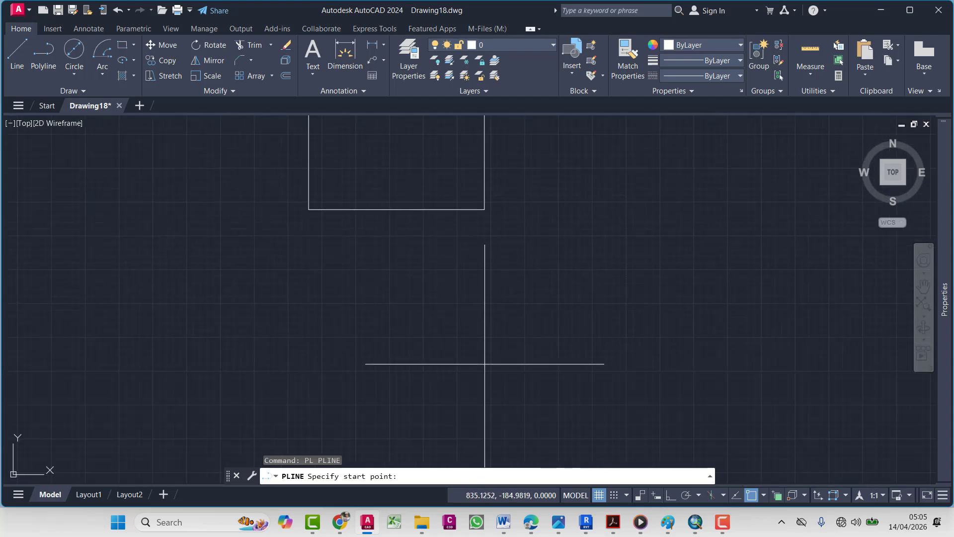
{"action": "middle_click_drag", "start_coordinate": [500, 258], "coordinate": [504, 344]}
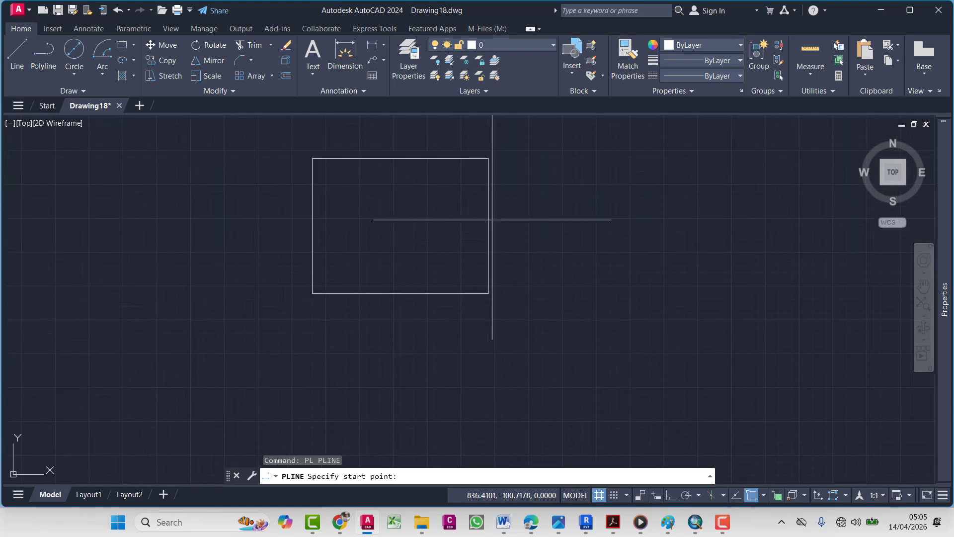
{"action": "left_click", "coordinate": [489, 158]}
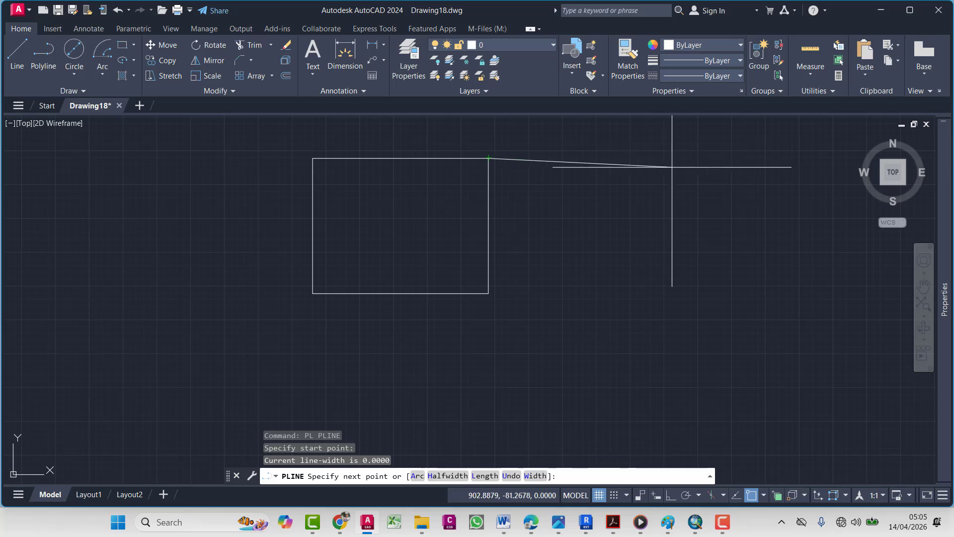
{"action": "scroll", "coordinate": [698, 241], "scroll_direction": "down", "scroll_amount": 10}
{"action": "middle_click_drag", "start_coordinate": [805, 249], "coordinate": [53, 235]}
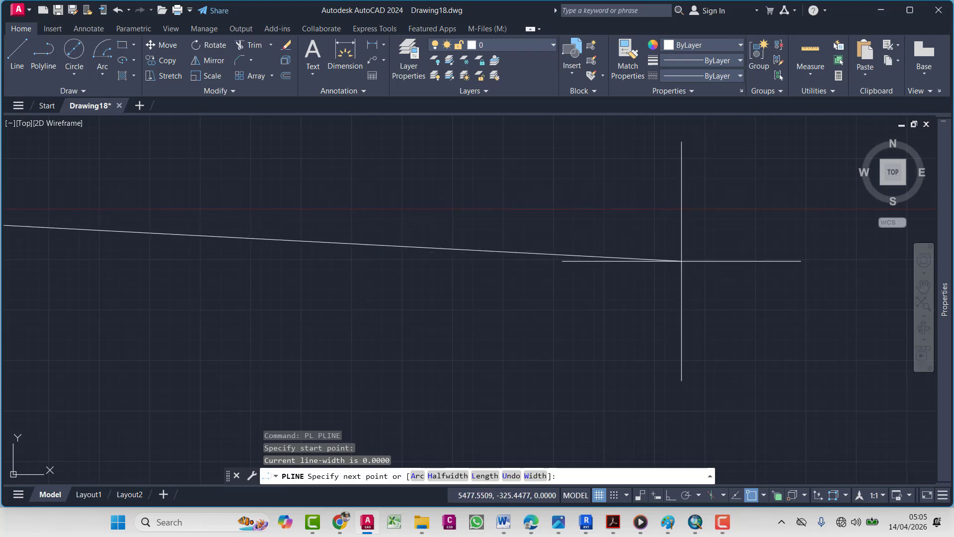
{"action": "scroll", "coordinate": [494, 206], "scroll_direction": "down", "scroll_amount": 6}
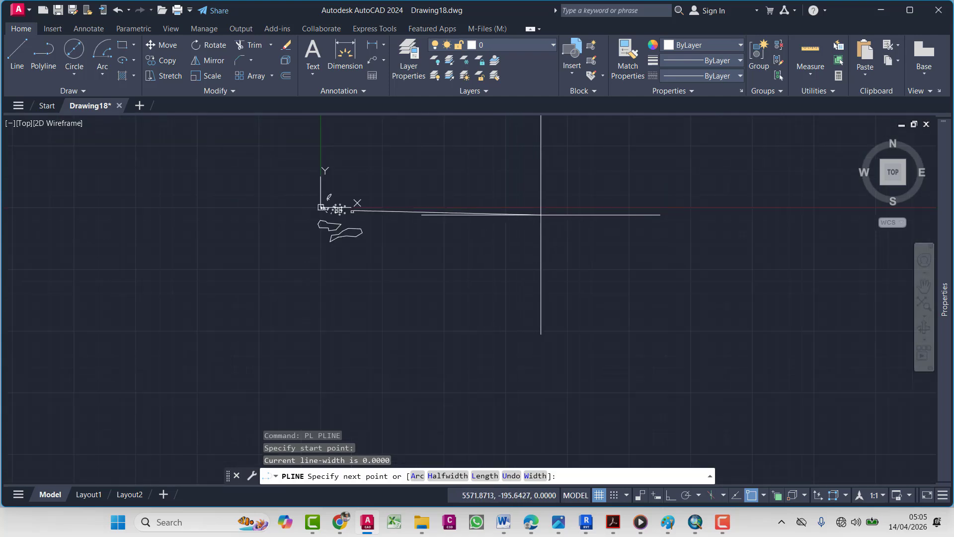
{"action": "scroll", "coordinate": [542, 208], "scroll_direction": "up", "scroll_amount": 4}
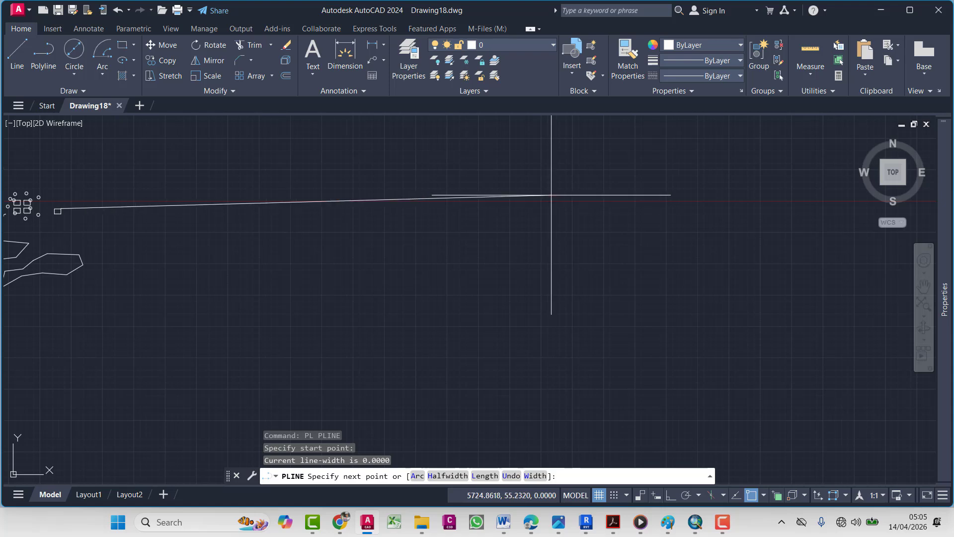
{"action": "middle_click_drag", "start_coordinate": [260, 196], "coordinate": [505, 210]}
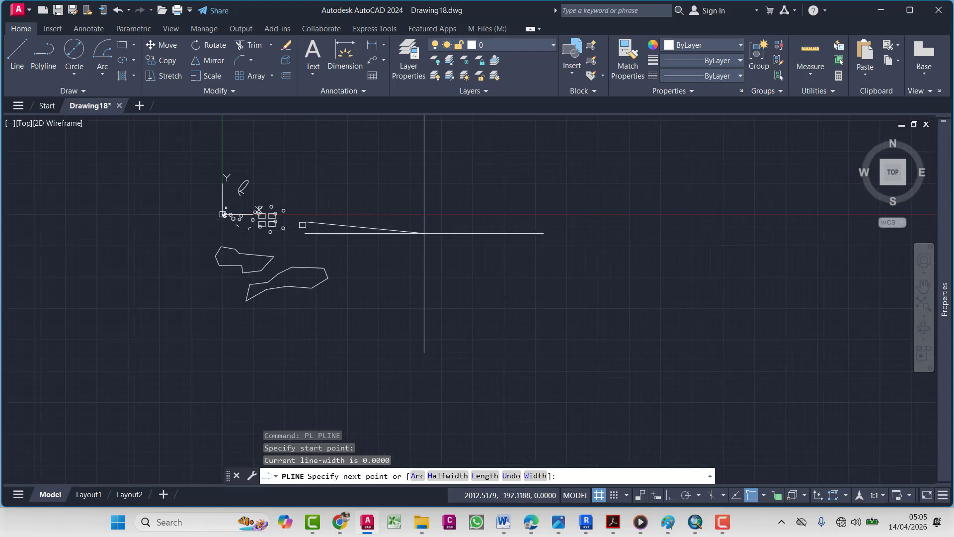
{"action": "scroll", "coordinate": [351, 224], "scroll_direction": "up", "scroll_amount": 6}
{"action": "middle_click_drag", "start_coordinate": [230, 236], "coordinate": [496, 241]}
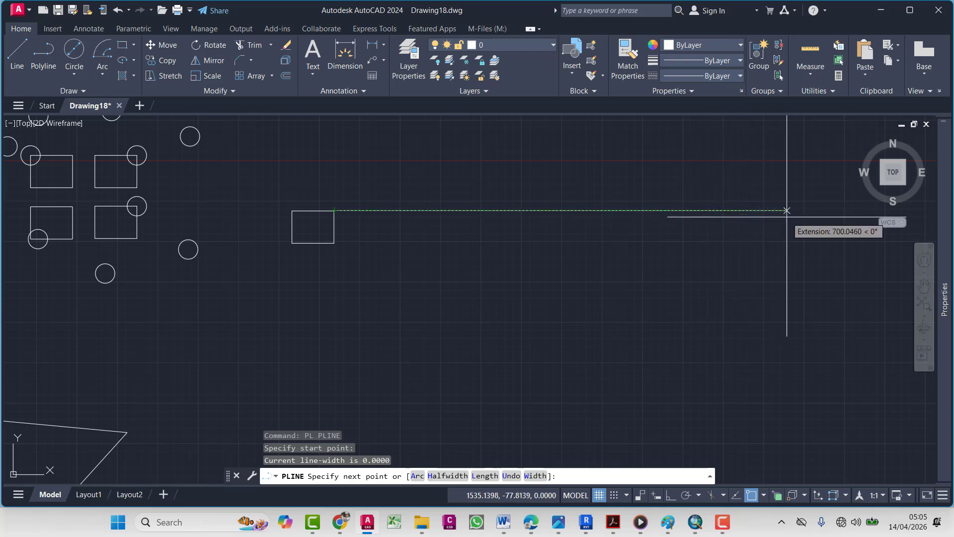
{"action": "middle_click_drag", "start_coordinate": [787, 211], "coordinate": [710, 213]}
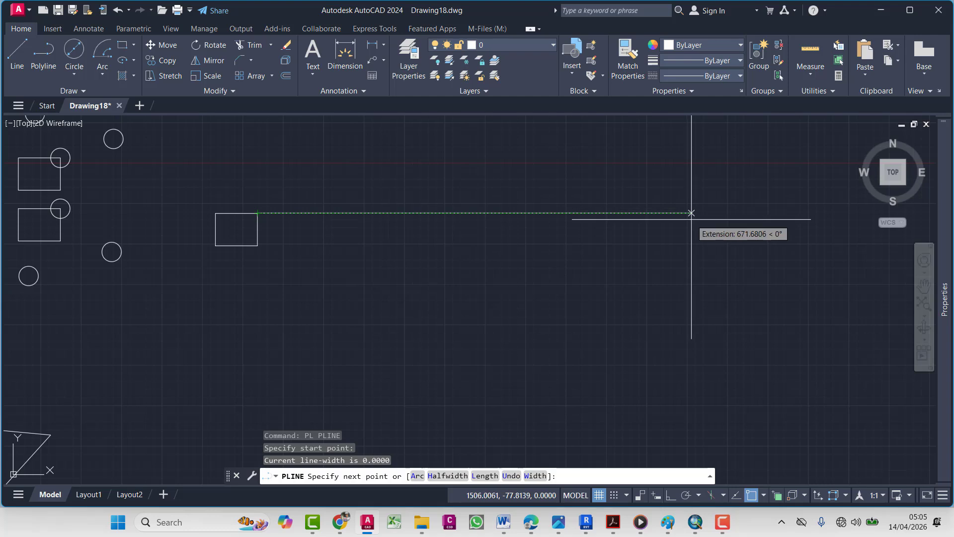
{"action": "middle_click_drag", "start_coordinate": [321, 245], "coordinate": [388, 233]}
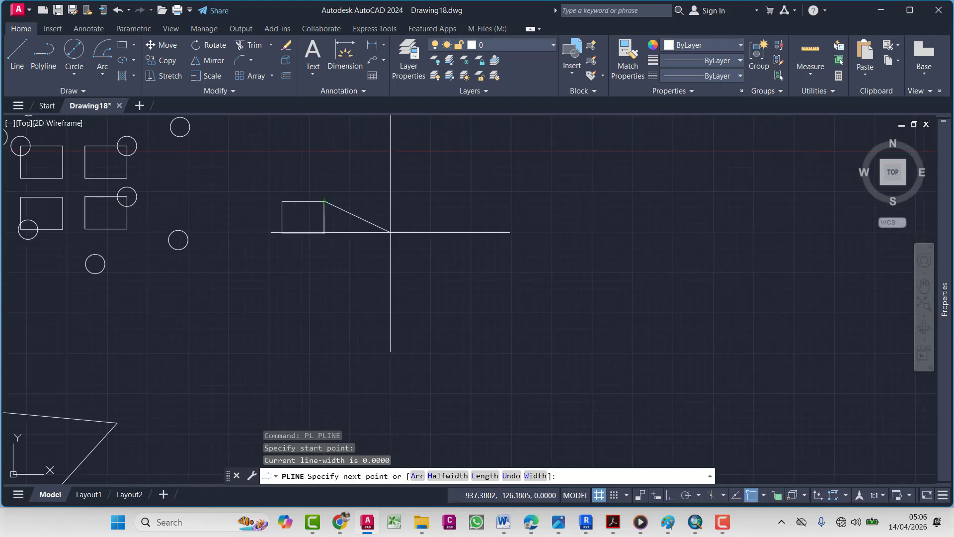
{"action": "key", "text": "Escape"}
{"action": "left_click", "coordinate": [724, 498]}
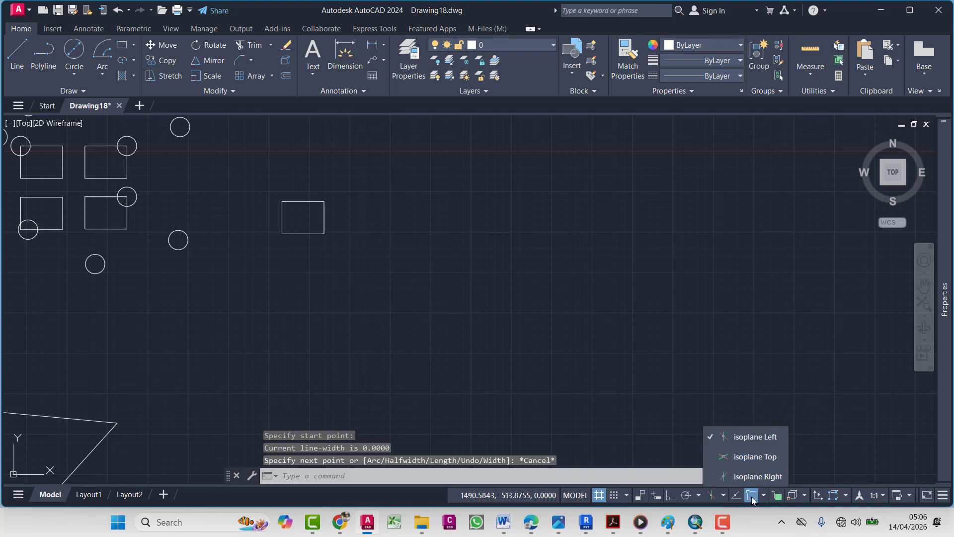
{"action": "key", "text": "Escape"}
{"action": "left_click", "coordinate": [763, 497]}
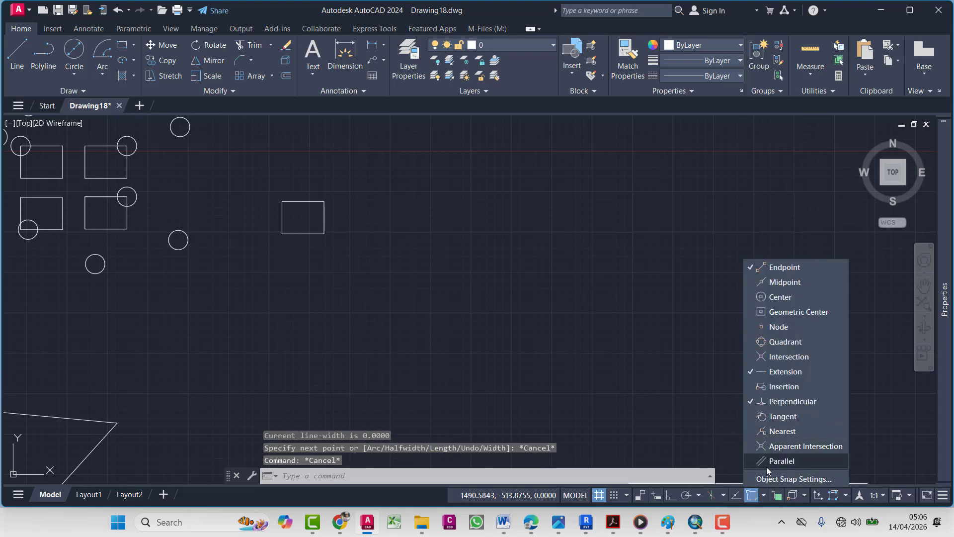
{"action": "left_click", "coordinate": [187, 207]}
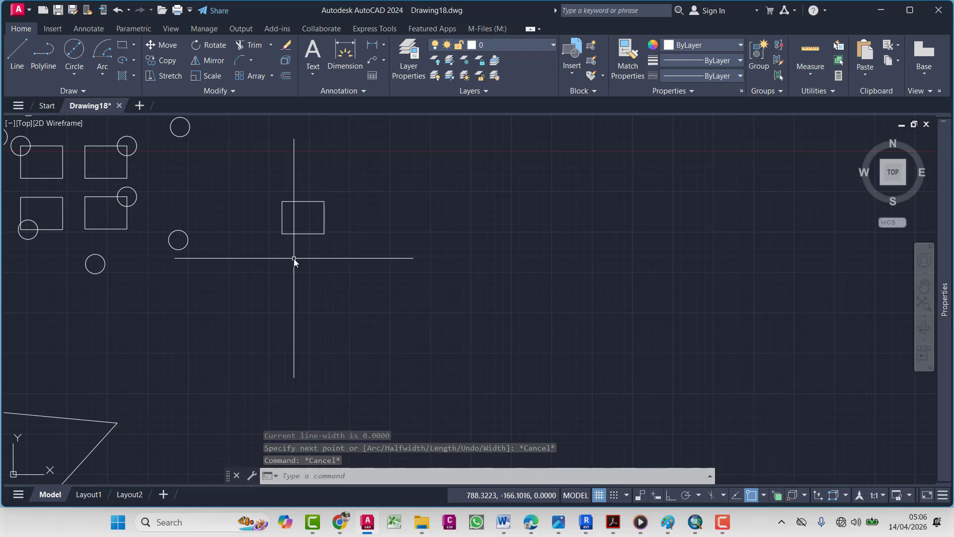
Start a polyline at the copied rectangle's lower-right corner, enable the Intersection object snap, and cancel the polyline
{"action": "type", "text": "pl"}
{"action": "key", "text": "Return"}
{"action": "left_click", "coordinate": [324, 234]}
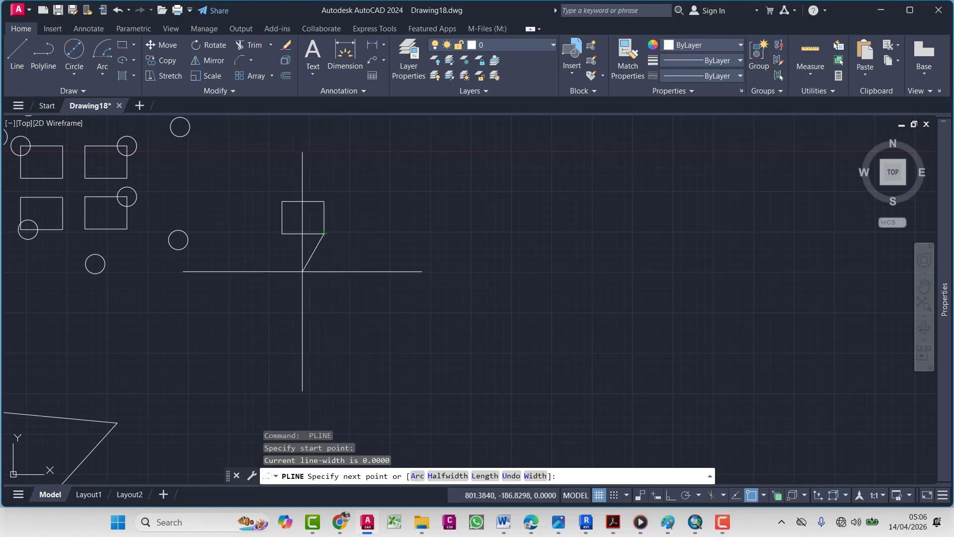
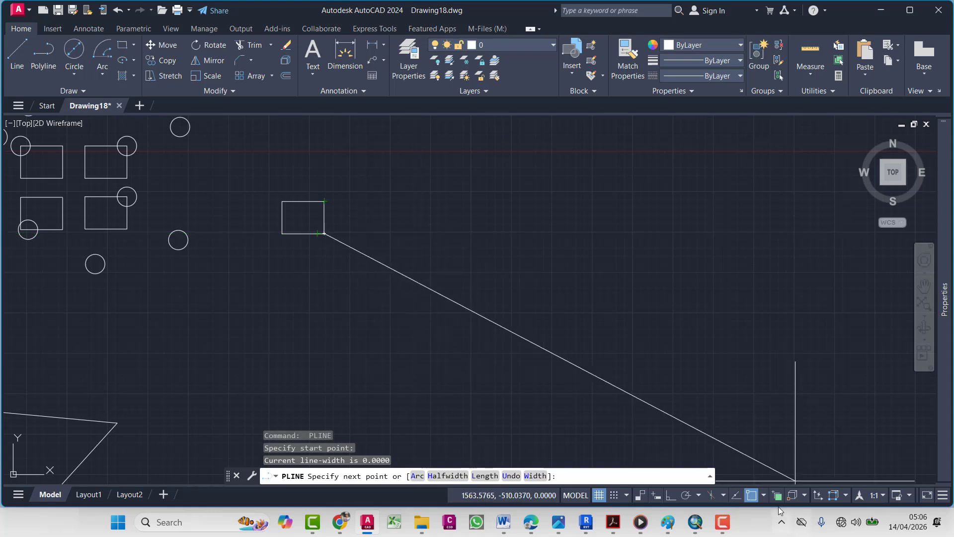
{"action": "left_click", "coordinate": [764, 496]}
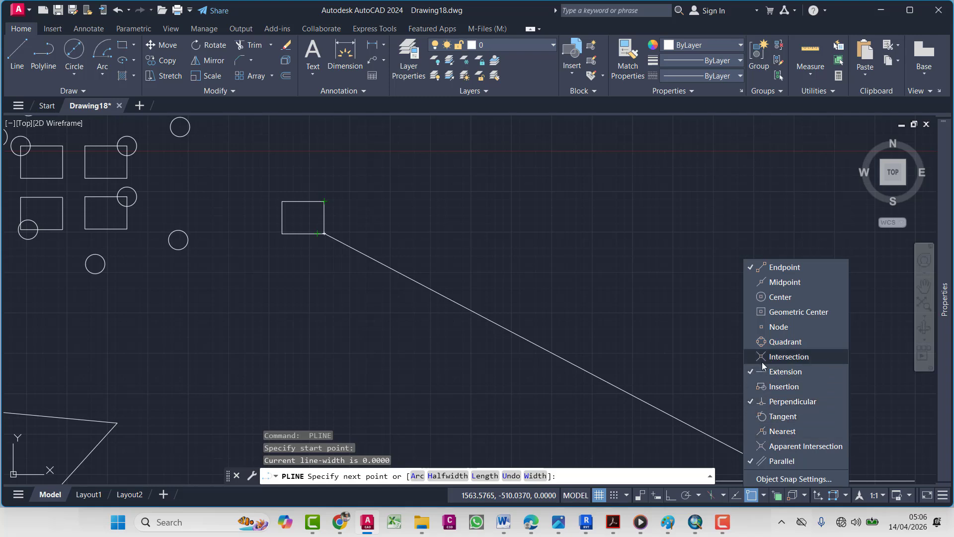
{"action": "left_click", "coordinate": [789, 356]}
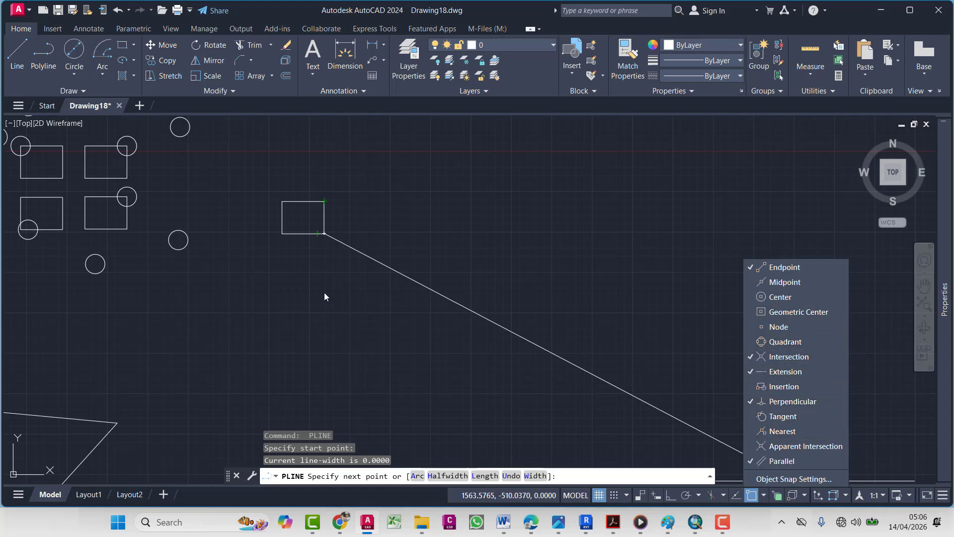
{"action": "key", "text": "Escape"}
Draw two single-segment polylines crossing each other in an X in the empty area beside the copied rectangle
{"action": "type", "text": "pl"}
{"action": "key", "text": "Return"}
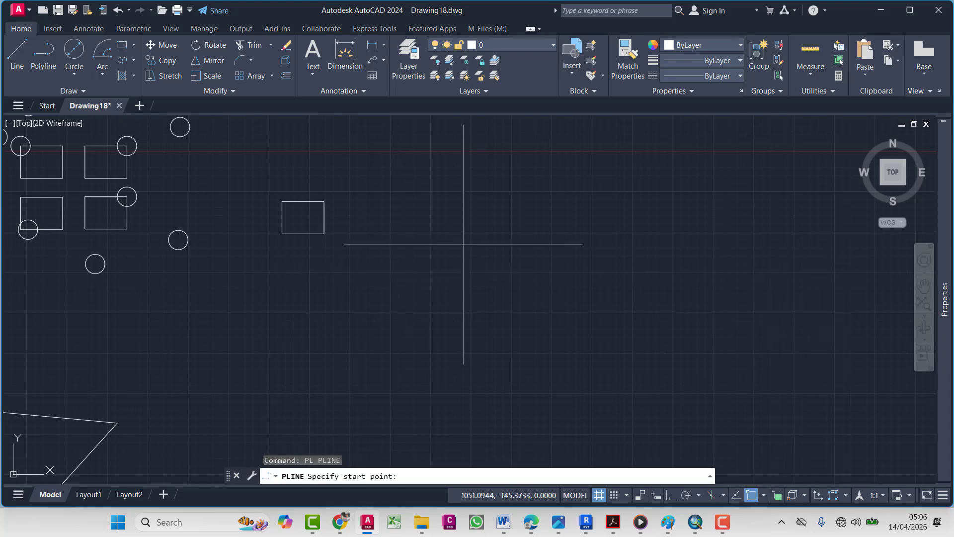
{"action": "left_click", "coordinate": [487, 201]}
{"action": "left_click", "coordinate": [364, 361]}
{"action": "key", "text": "Escape"}
{"action": "type", "text": "pl"}
{"action": "key", "text": "Return"}
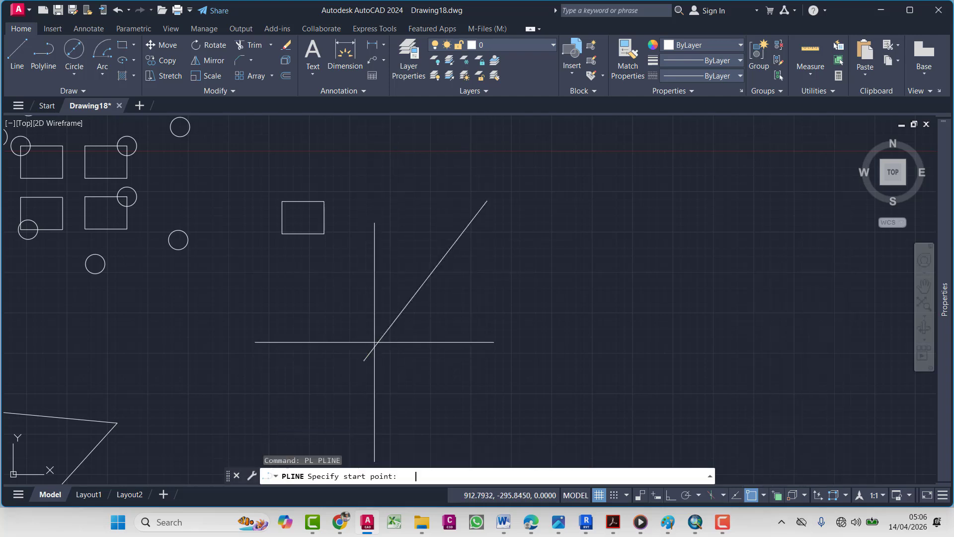
{"action": "left_click", "coordinate": [400, 218]}
{"action": "left_click", "coordinate": [488, 371]}
{"action": "key", "text": "Escape"}
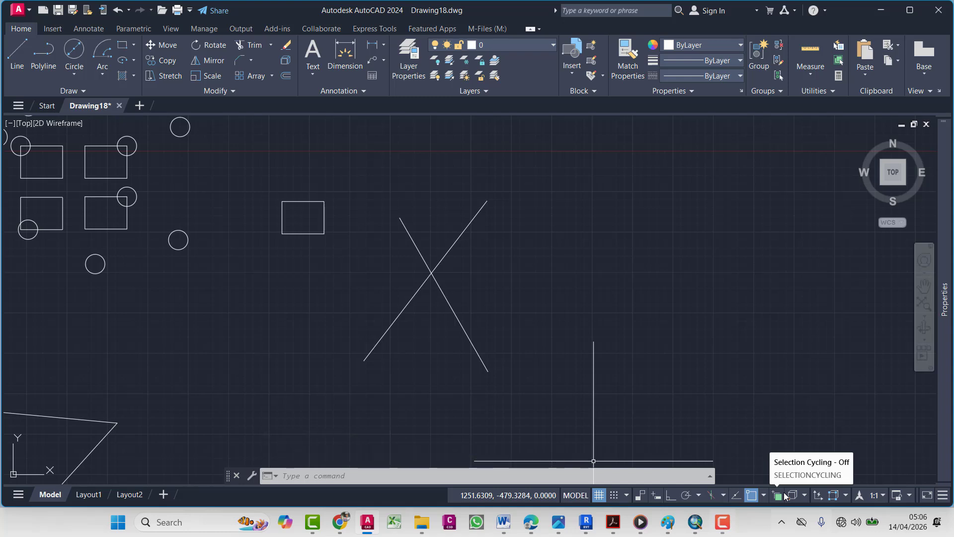
Draw a line from the intersection of the two crossing polylines to a free point to their lower right
{"action": "left_click", "coordinate": [17, 59]}
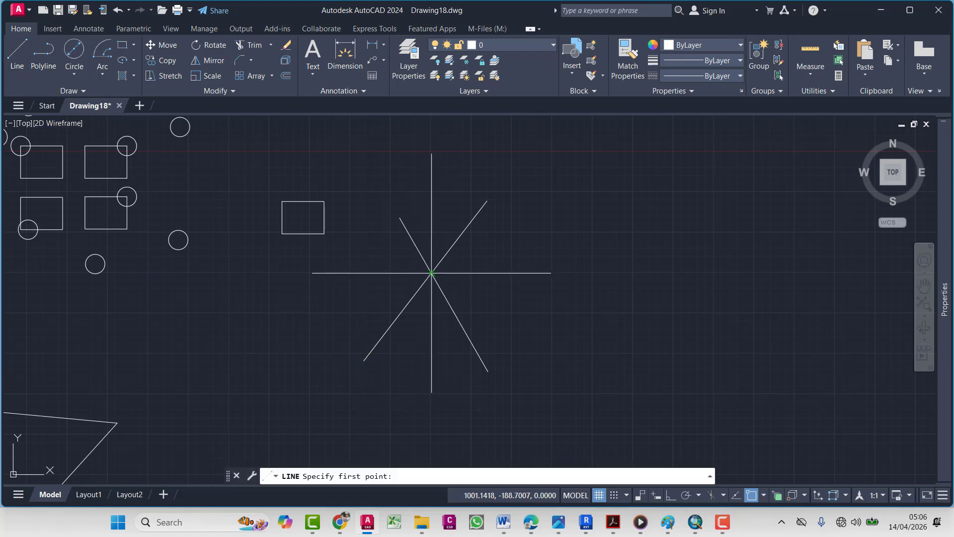
{"action": "scroll", "coordinate": [427, 271], "scroll_direction": "up", "scroll_amount": 3}
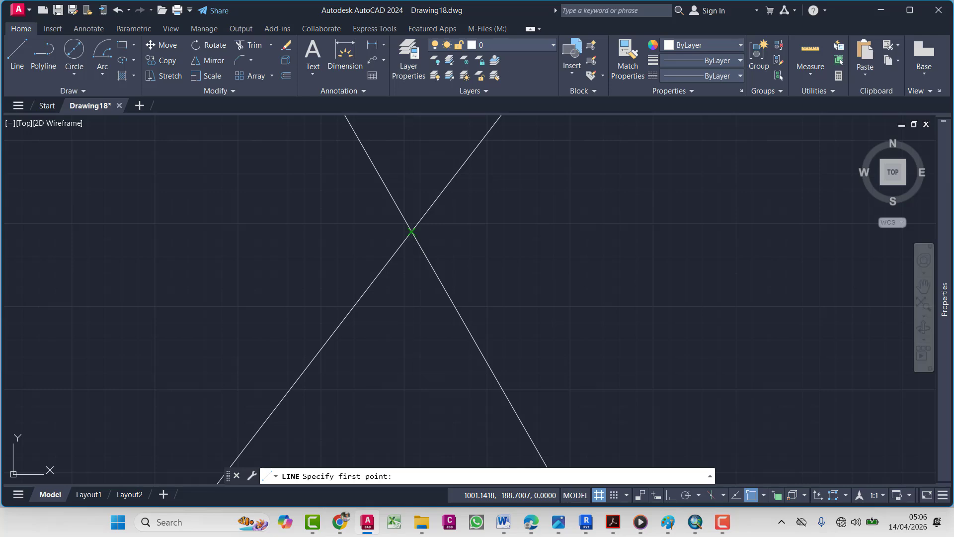
{"action": "left_click", "coordinate": [412, 231]}
{"action": "scroll", "coordinate": [497, 238], "scroll_direction": "down", "scroll_amount": 10}
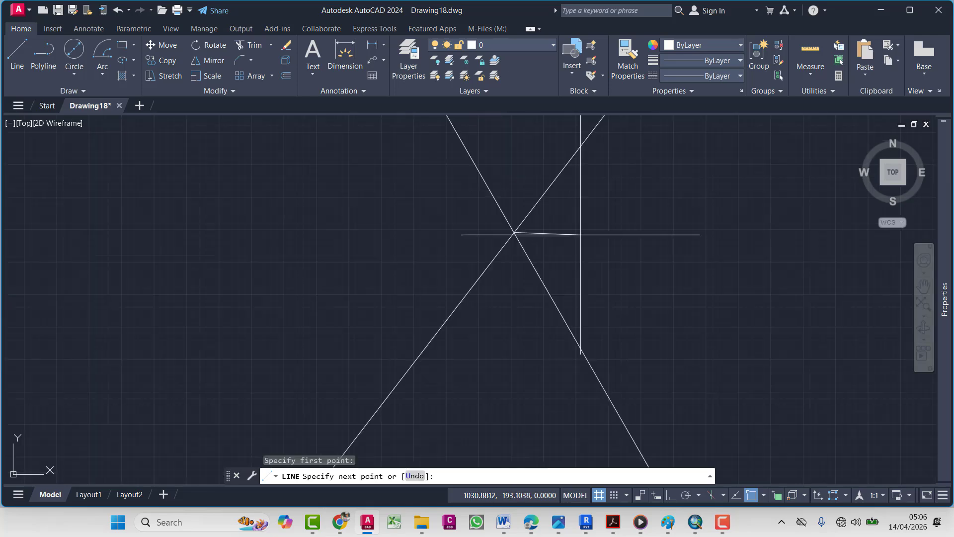
{"action": "left_click", "coordinate": [491, 262]}
{"action": "key", "text": "Escape"}
{"action": "key", "text": "Escape"}
Erase the line that starts at the intersection of the crossing polylines
{"action": "left_click", "coordinate": [500, 207]}
{"action": "left_click", "coordinate": [461, 253]}
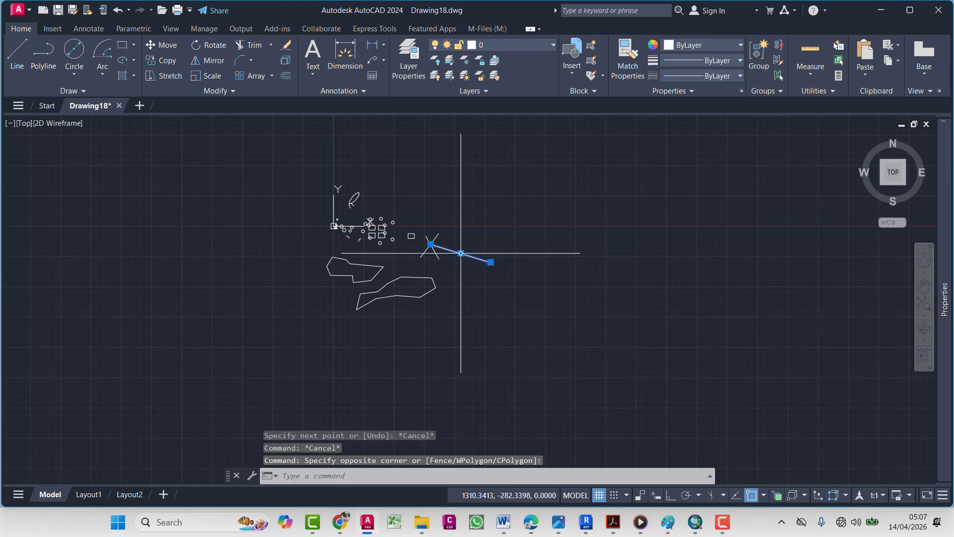
{"action": "key", "text": "Delete"}
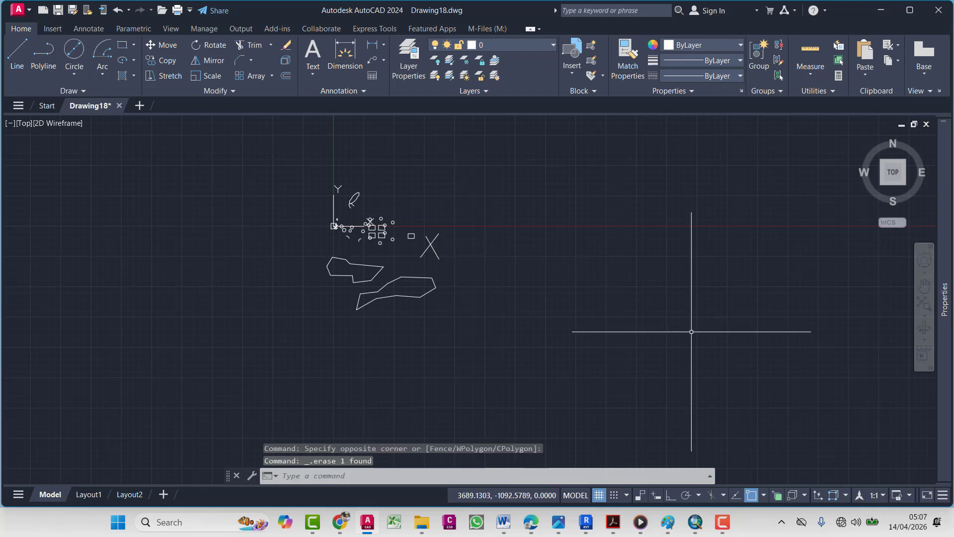
Enable the Quadrant object snap and draw a line from the ellipse's upper quadrant to the upper-right end of the crossing polylines
{"action": "left_click", "coordinate": [765, 496]}
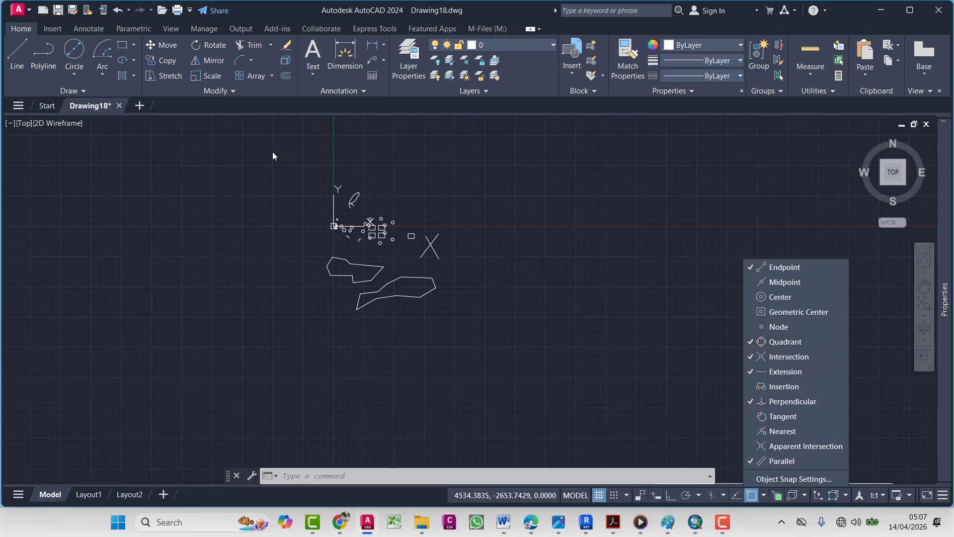
{"action": "left_click", "coordinate": [412, 187]}
{"action": "scroll", "coordinate": [372, 177], "scroll_direction": "up", "scroll_amount": 8}
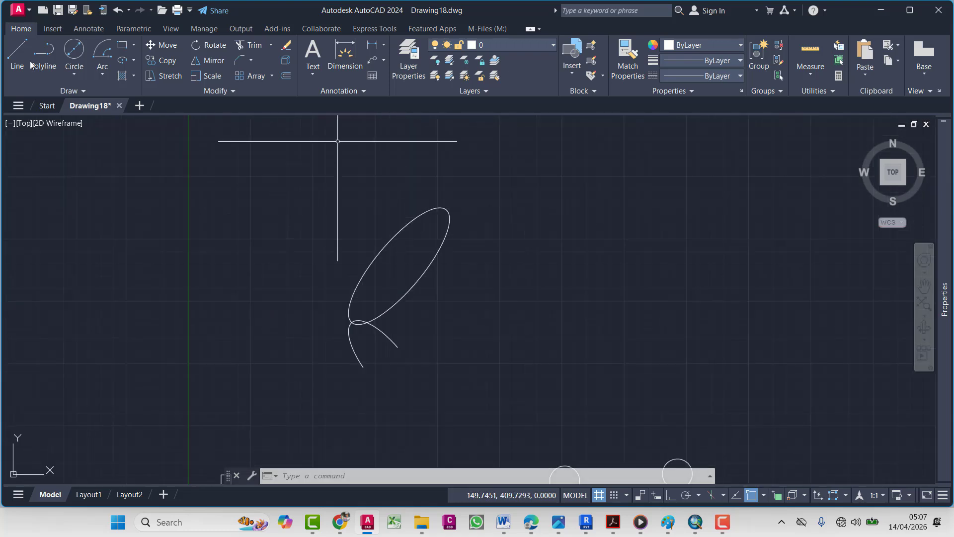
{"action": "left_click", "coordinate": [447, 210]}
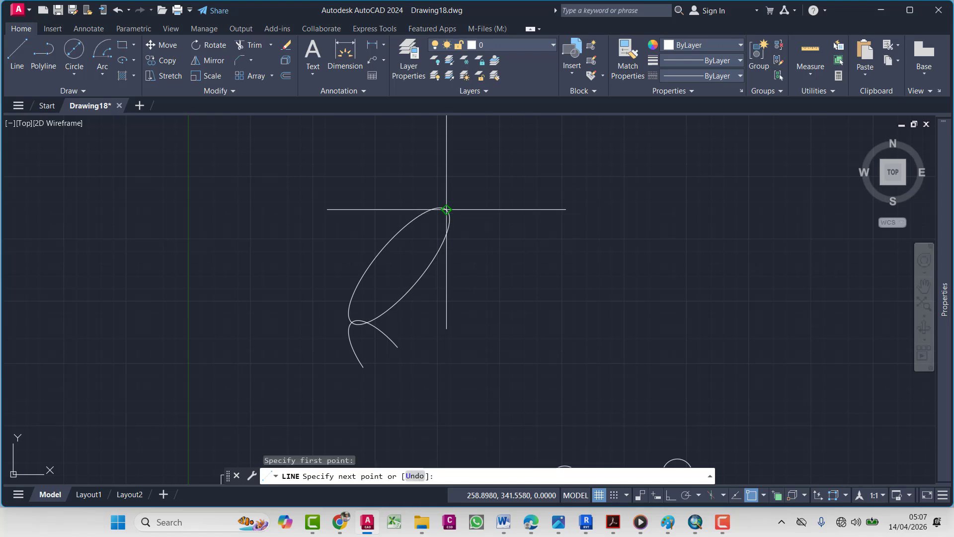
{"action": "scroll", "coordinate": [590, 271], "scroll_direction": "up", "scroll_amount": 1}
{"action": "scroll", "coordinate": [421, 207], "scroll_direction": "up", "scroll_amount": 4}
{"action": "scroll", "coordinate": [421, 208], "scroll_direction": "down", "scroll_amount": 5}
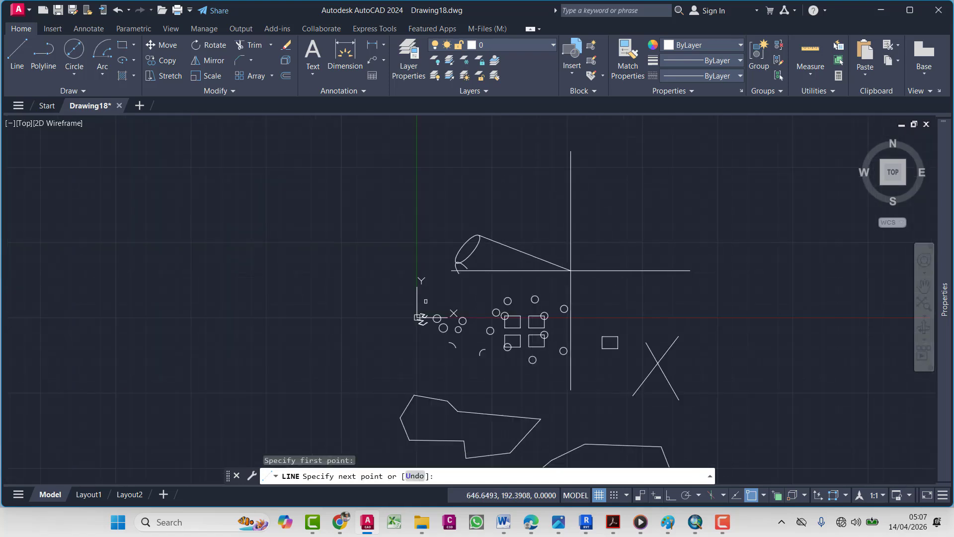
{"action": "left_click", "coordinate": [675, 334]}
{"action": "key", "text": "Escape"}
{"action": "key", "text": "Escape"}
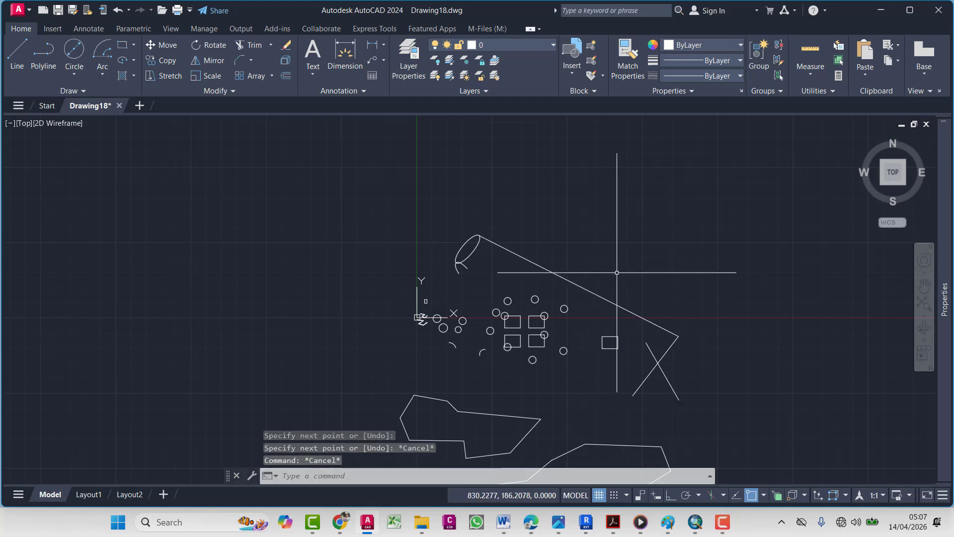
Erase the long line between the ellipse and the crossing polylines
{"action": "left_click", "coordinate": [616, 272]}
{"action": "left_click", "coordinate": [599, 298]}
{"action": "key", "text": "Delete"}
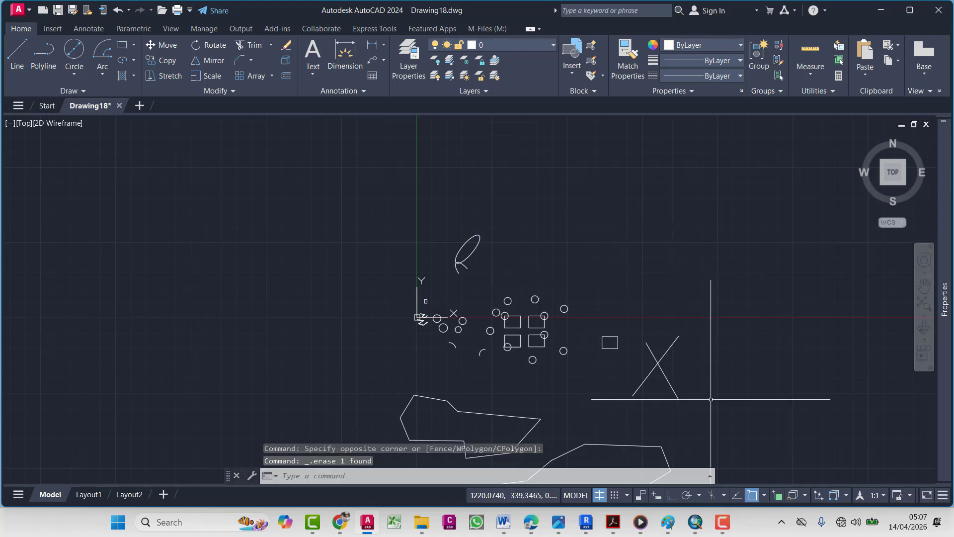
Turn object snapping off
{"action": "left_click", "coordinate": [751, 499]}
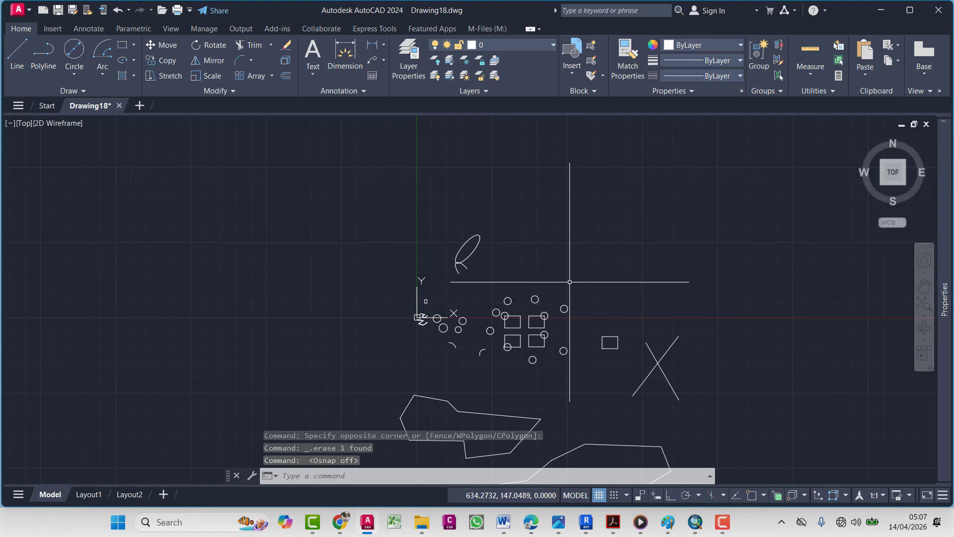
{"action": "mouse_move", "coordinate": [567, 377]}
{"action": "middle_mouse_down"}
{"action": "mouse_move", "coordinate": [560, 390]}
{"action": "mouse_move", "coordinate": [413, 258]}
{"action": "middle_mouse_up"}
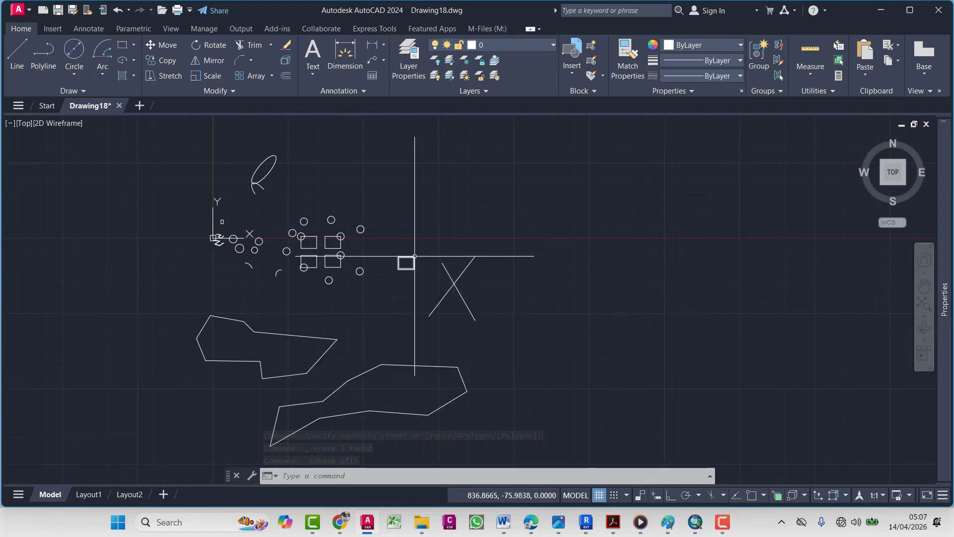
{"action": "scroll", "coordinate": [414, 266], "scroll_direction": "up", "scroll_amount": 12}
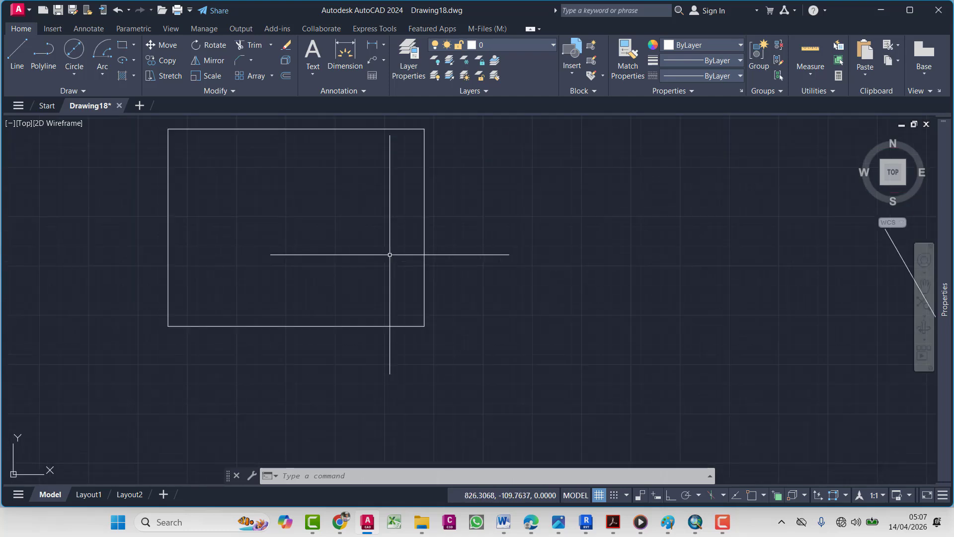
{"action": "middle_click_drag", "start_coordinate": [427, 165], "coordinate": [408, 198]}
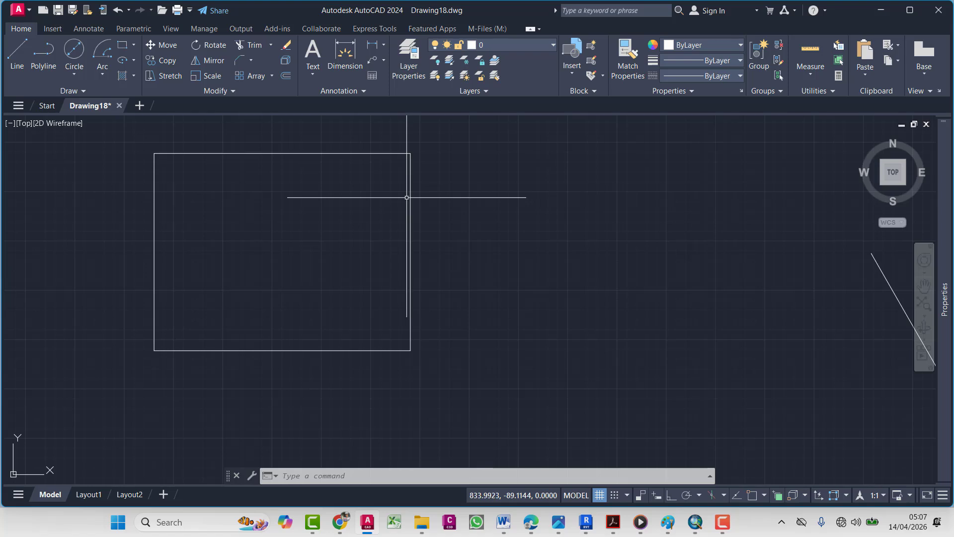
{"action": "scroll", "coordinate": [407, 198], "scroll_direction": "down", "scroll_amount": 8}
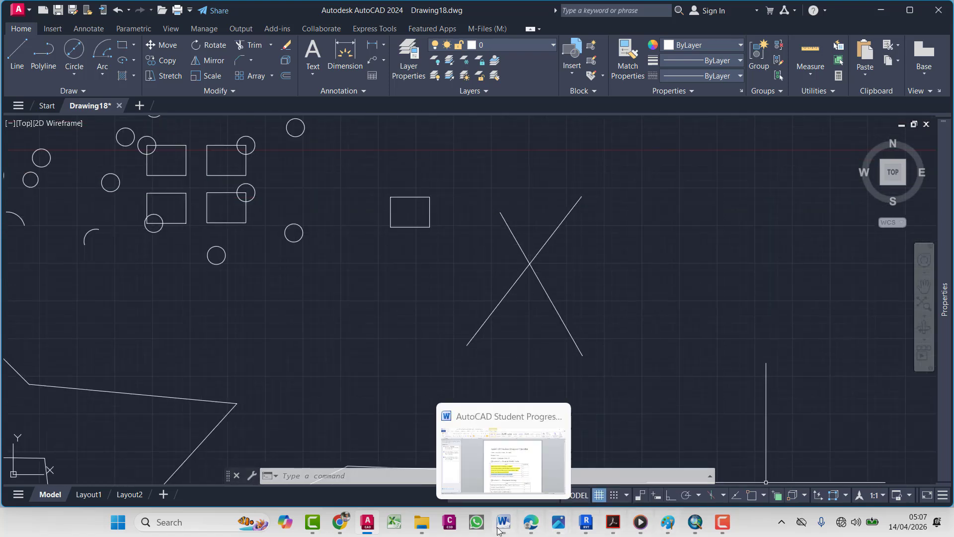
Switch to Word to check the Lecture 1 skills in the AutoCAD Student Progress Checklist, and return to AutoCAD
{"action": "left_click", "coordinate": [504, 450]}
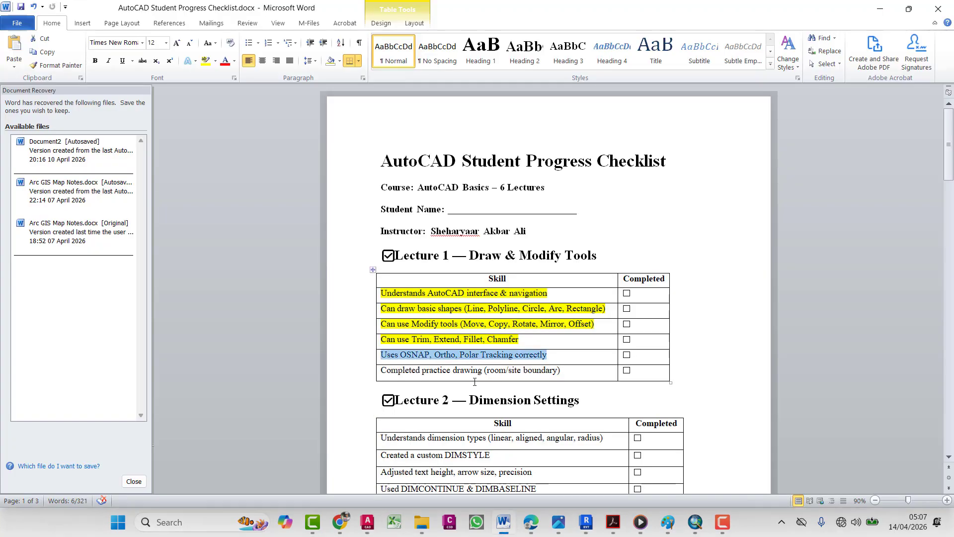
{"action": "left_click", "coordinate": [882, 8]}
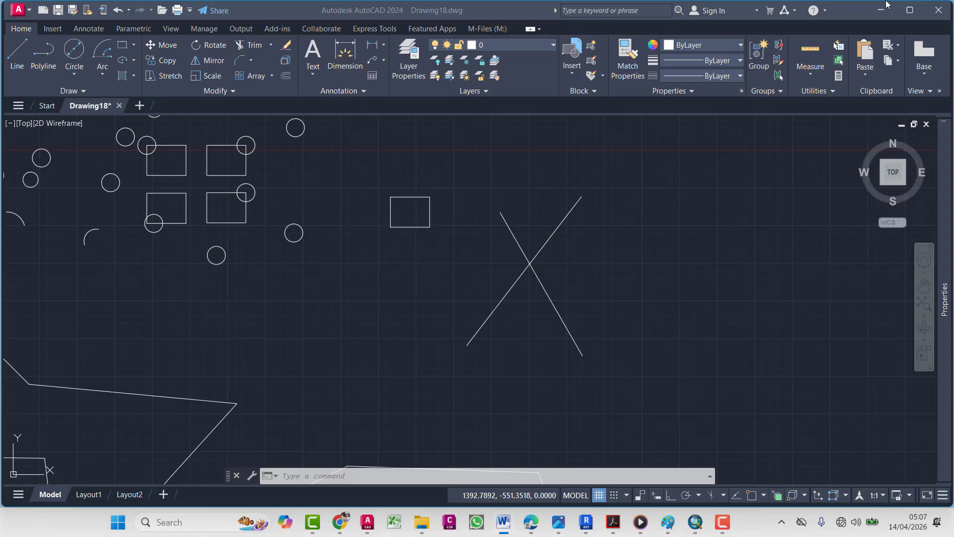
{"action": "scroll", "coordinate": [731, 409], "scroll_direction": "up", "scroll_amount": 5}
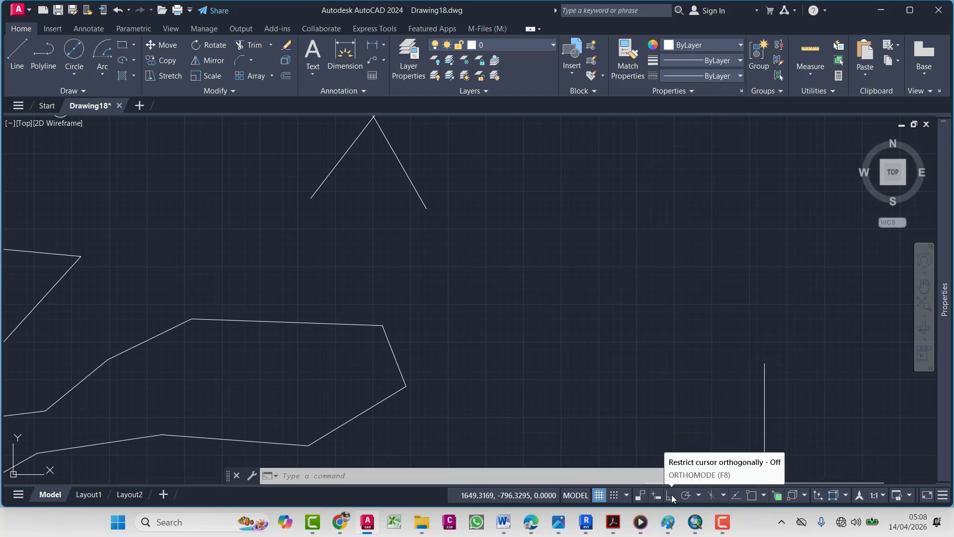
{"action": "type", "text": "````"}
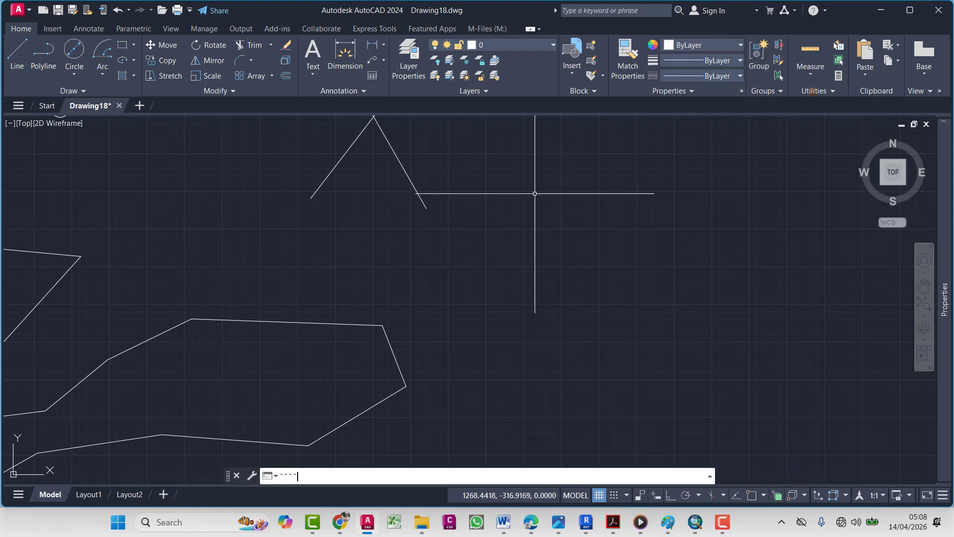
{"action": "scroll", "coordinate": [534, 194], "scroll_direction": "down", "scroll_amount": 4}
{"action": "scroll", "coordinate": [505, 207], "scroll_direction": "up", "scroll_amount": 2}
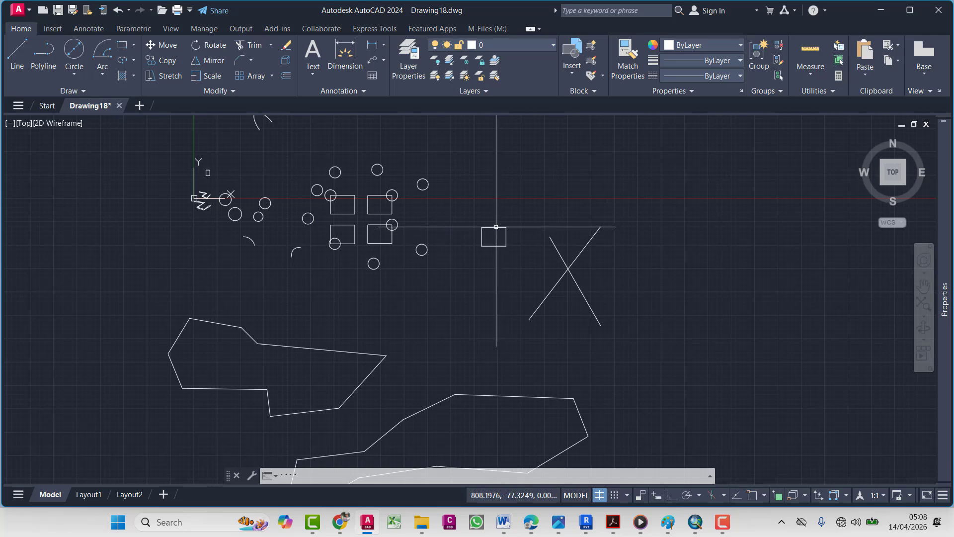
{"action": "key", "text": "F3"}
{"action": "key", "text": "Escape"}
Try to copy the rectangle beside the crossing polylines from a base point below it, and cancel the copy
{"action": "left_click", "coordinate": [478, 233]}
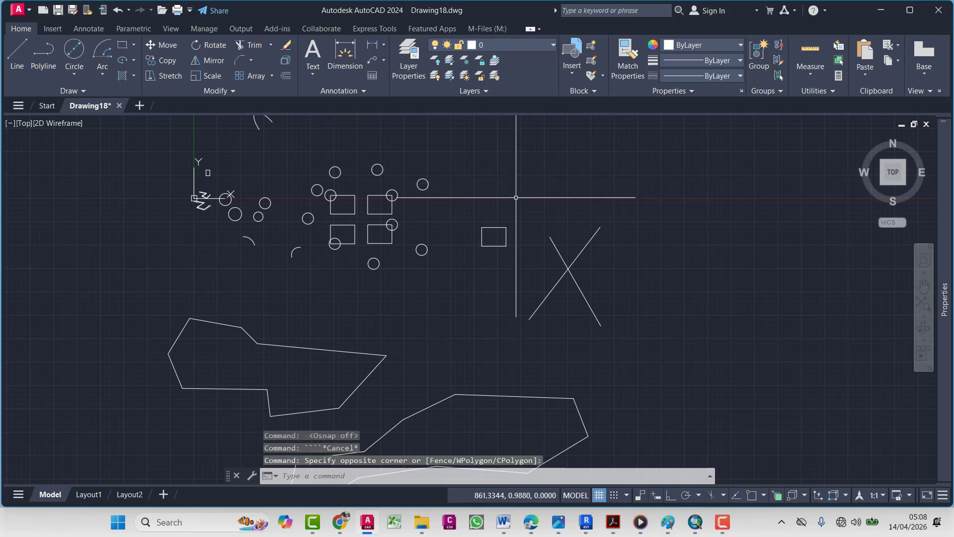
{"action": "left_click", "coordinate": [516, 197]}
{"action": "left_click", "coordinate": [462, 257]}
{"action": "type", "text": "co"}
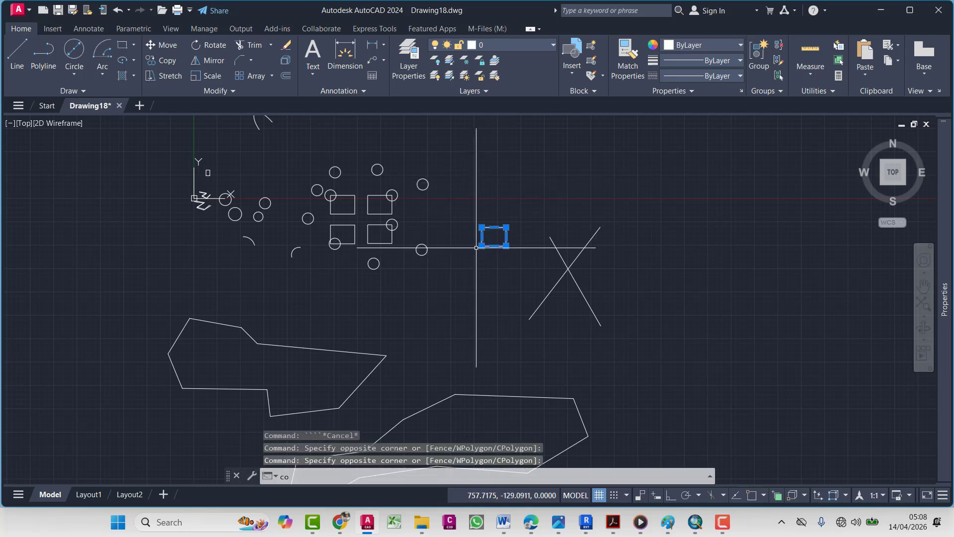
{"action": "key", "text": "Return"}
{"action": "left_click", "coordinate": [494, 296]}
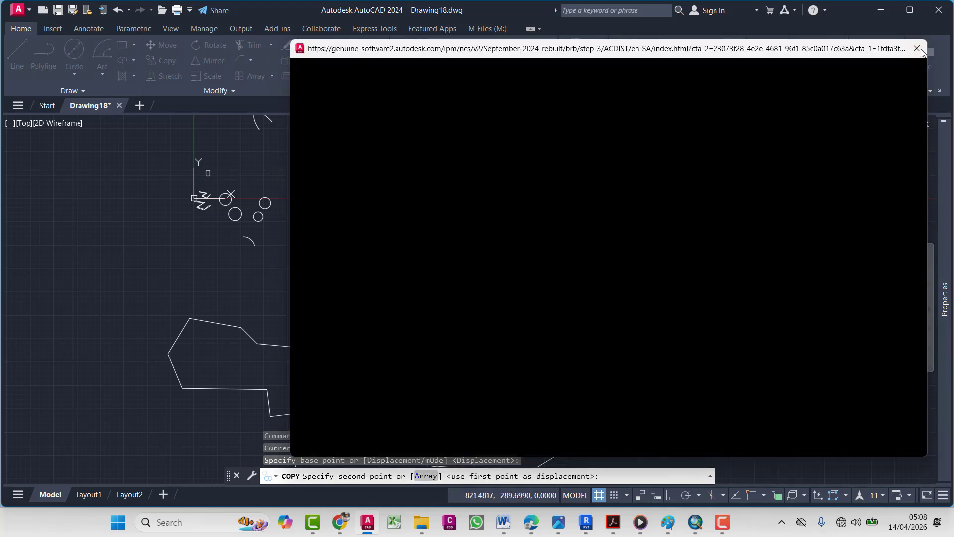
{"action": "left_click", "coordinate": [918, 49]}
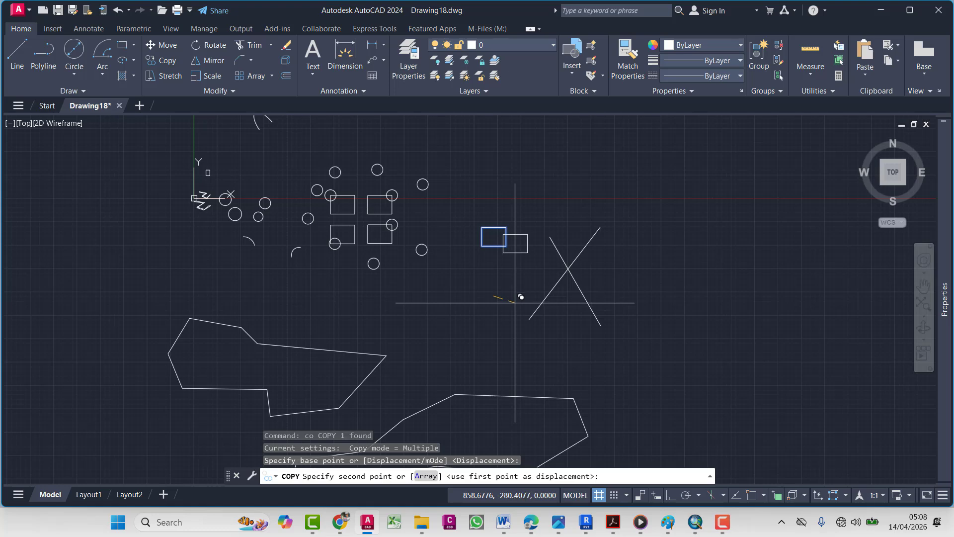
{"action": "key", "text": "Escape"}
Select the rectangle beside the crossing polylines and toggle Ortho mode on and off
{"action": "scroll", "coordinate": [536, 272], "scroll_direction": "up", "scroll_amount": 4}
{"action": "left_click", "coordinate": [472, 207]}
{"action": "left_click", "coordinate": [437, 268]}
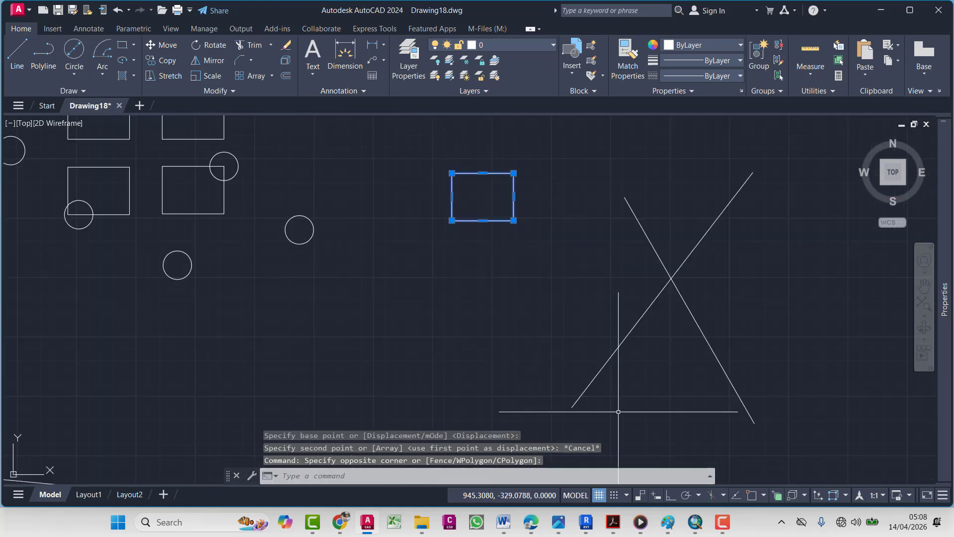
{"action": "left_click", "coordinate": [670, 497]}
{"action": "left_click", "coordinate": [671, 498]}
{"action": "left_click", "coordinate": [671, 497]}
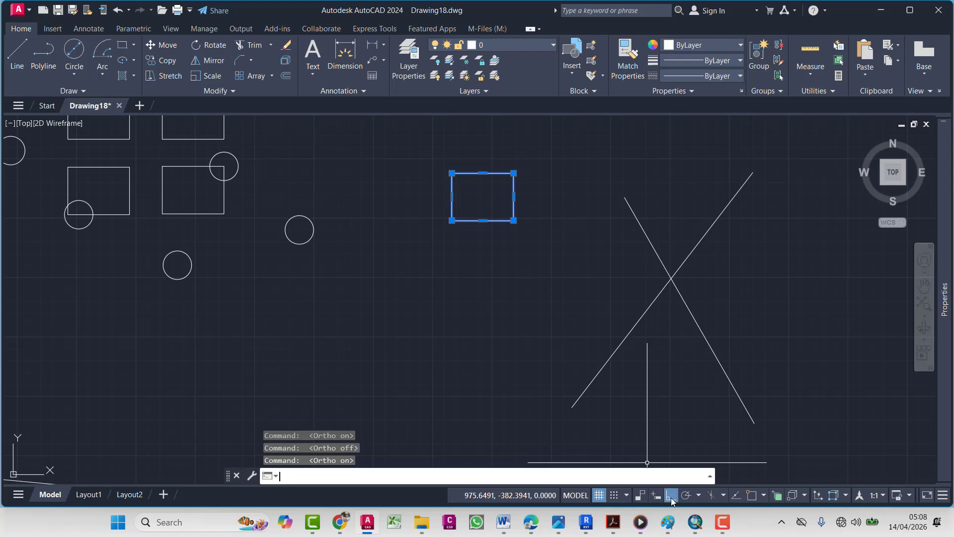
Turn Ortho mode on with the ORTHO command's ON option
{"action": "type", "text": "r"}
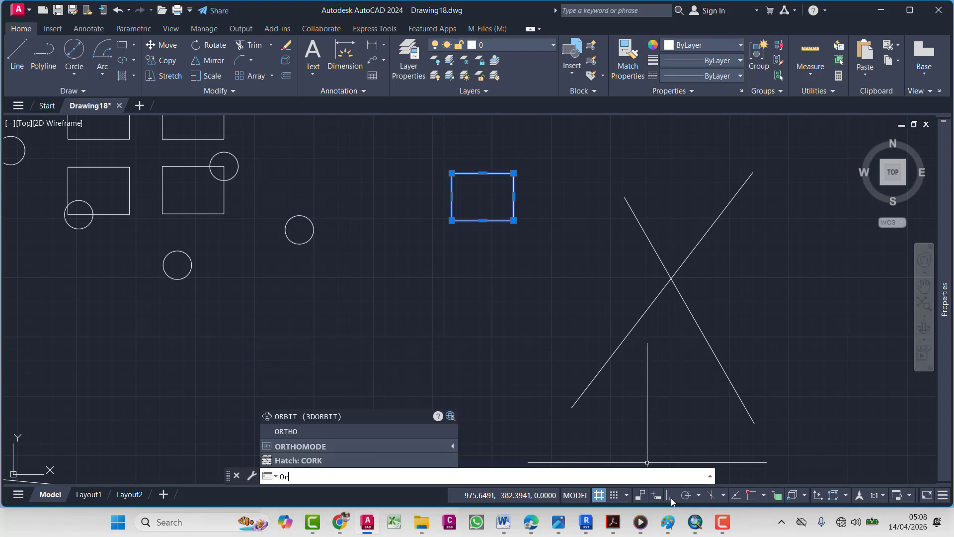
{"action": "left_click", "coordinate": [295, 355]}
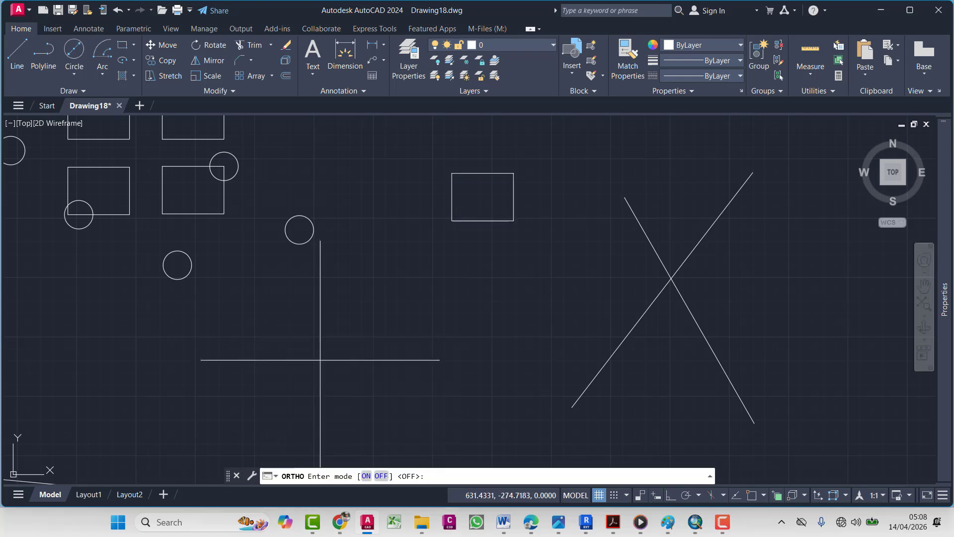
{"action": "left_click", "coordinate": [365, 477]}
{"action": "key", "text": "Escape"}
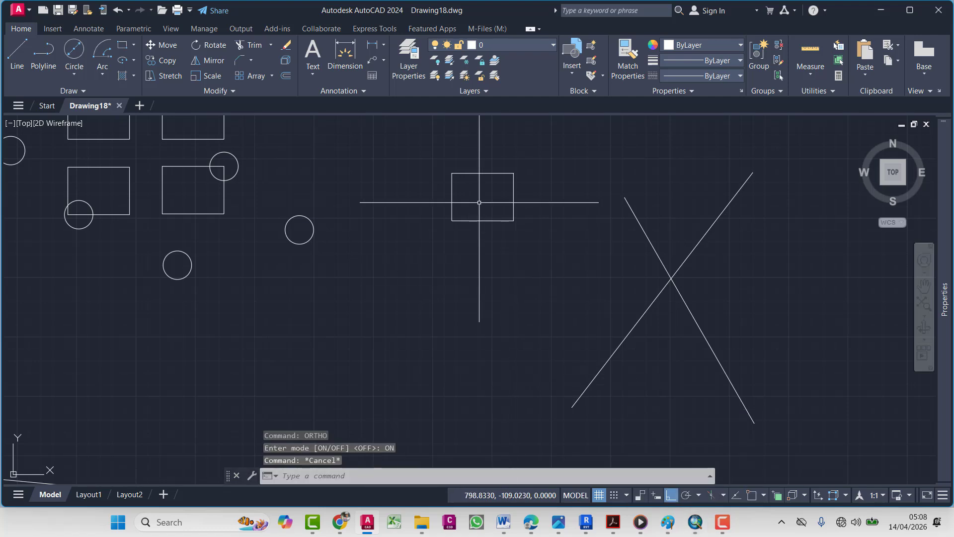
Copy the rectangle straight down from its lower-left corner with object snap on, toggling Ortho off and back on before placing the copy
{"action": "left_click", "coordinate": [480, 202]}
{"action": "left_click", "coordinate": [439, 263]}
{"action": "type", "text": "co"}
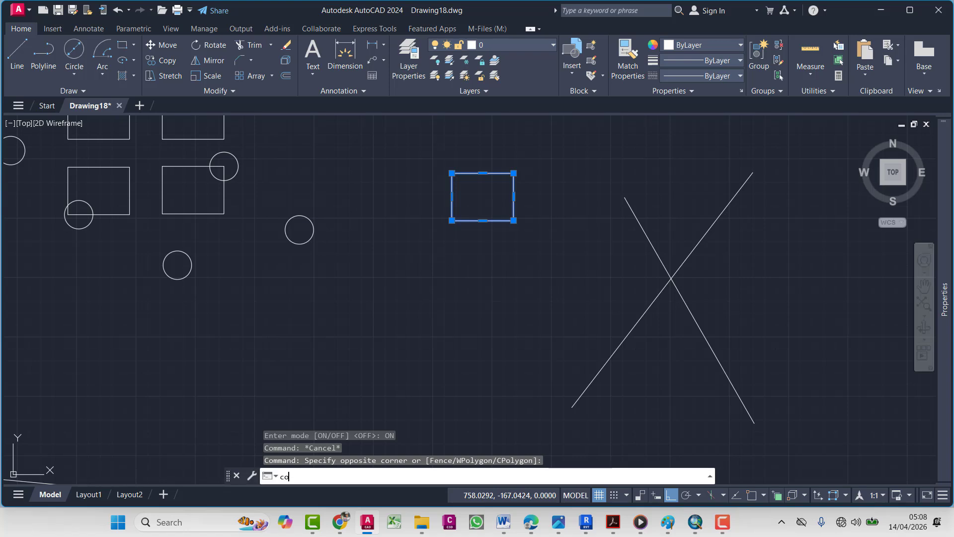
{"action": "key", "text": "Return"}
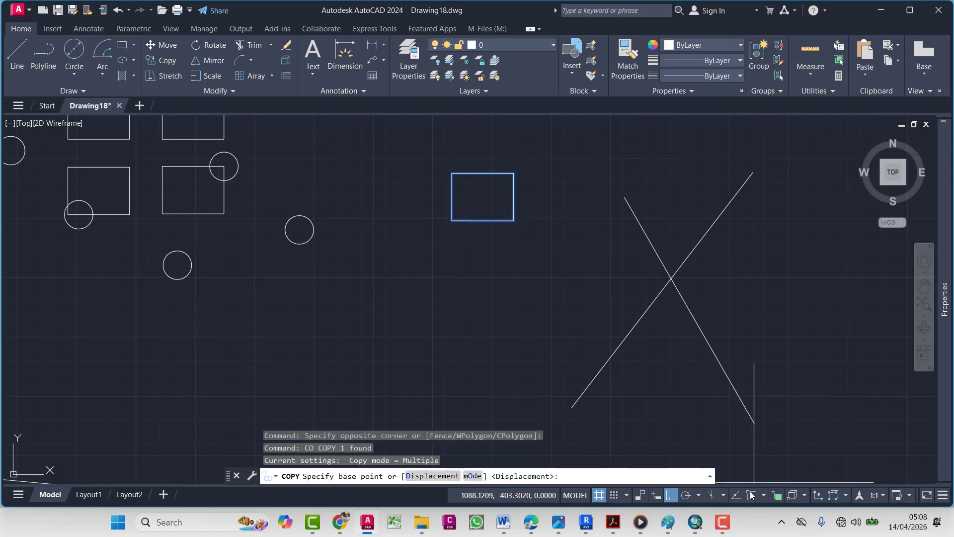
{"action": "left_click", "coordinate": [453, 217]}
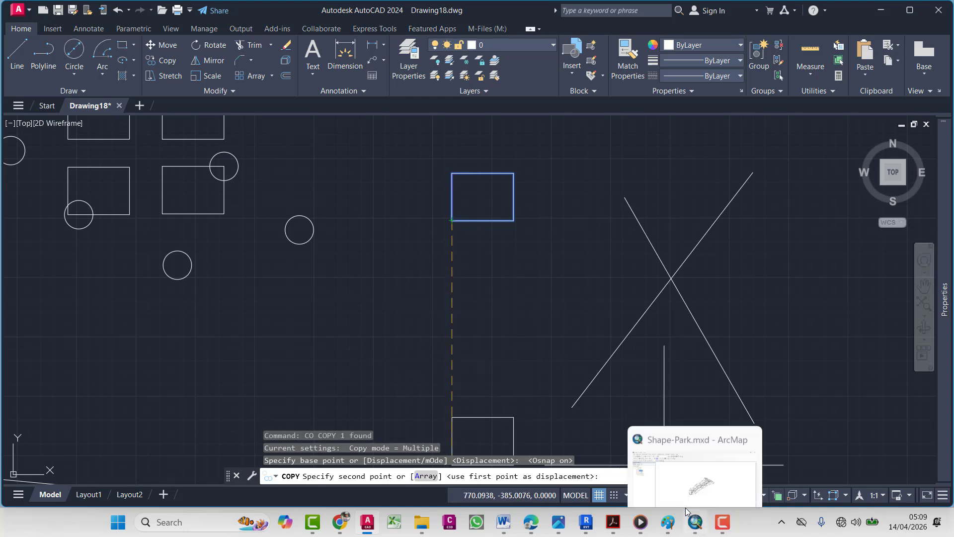
{"action": "key", "text": "F8"}
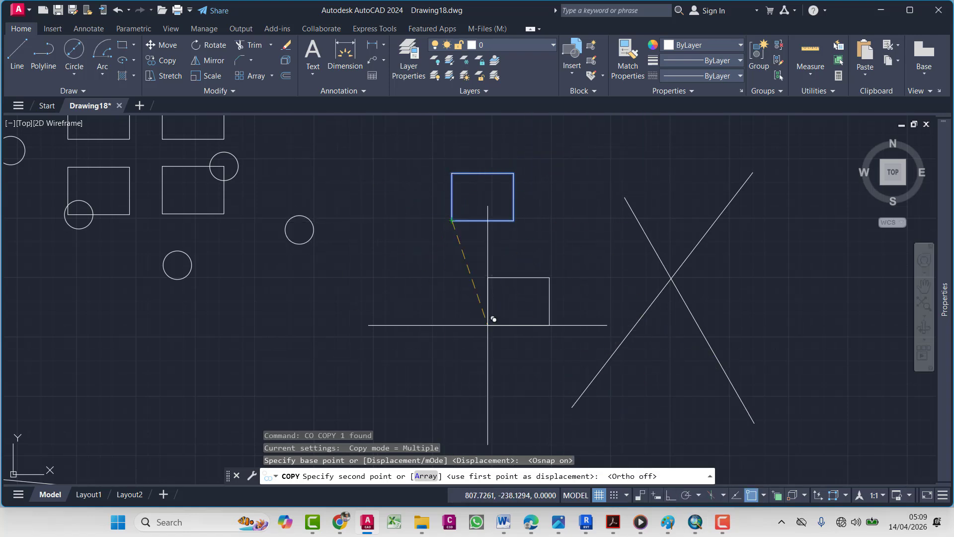
{"action": "key", "text": "F8"}
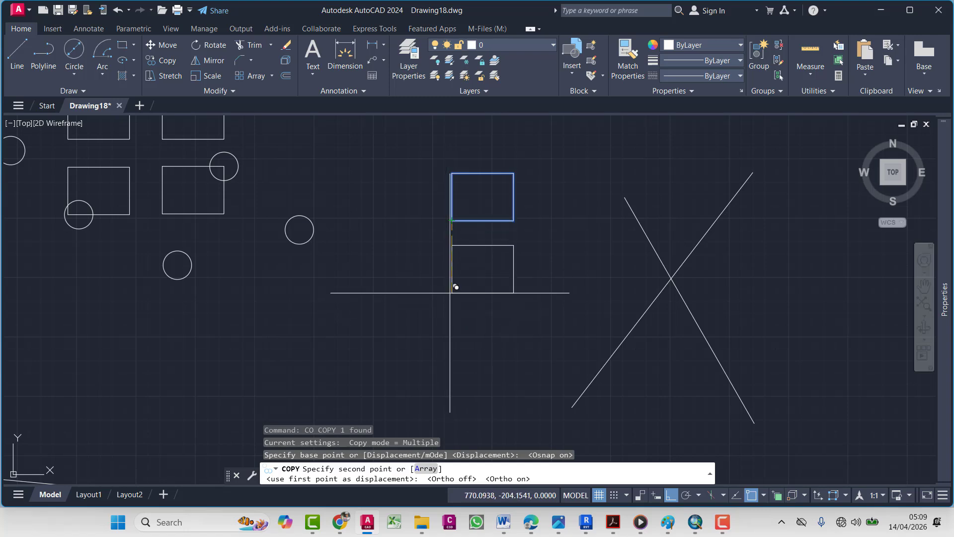
{"action": "left_click", "coordinate": [456, 287]}
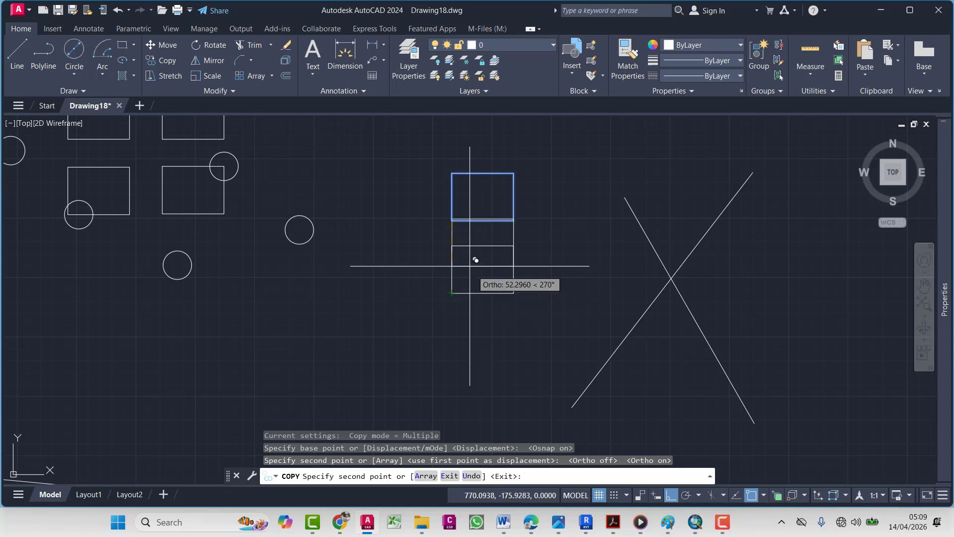
{"action": "key", "text": "Escape"}
Switch to Word and highlight the skill "Uses OSNAP, Ortho, Polar Tracking correctly" in yellow in the Lecture 1 table
{"action": "middle_click_drag", "start_coordinate": [541, 366], "coordinate": [506, 341]}
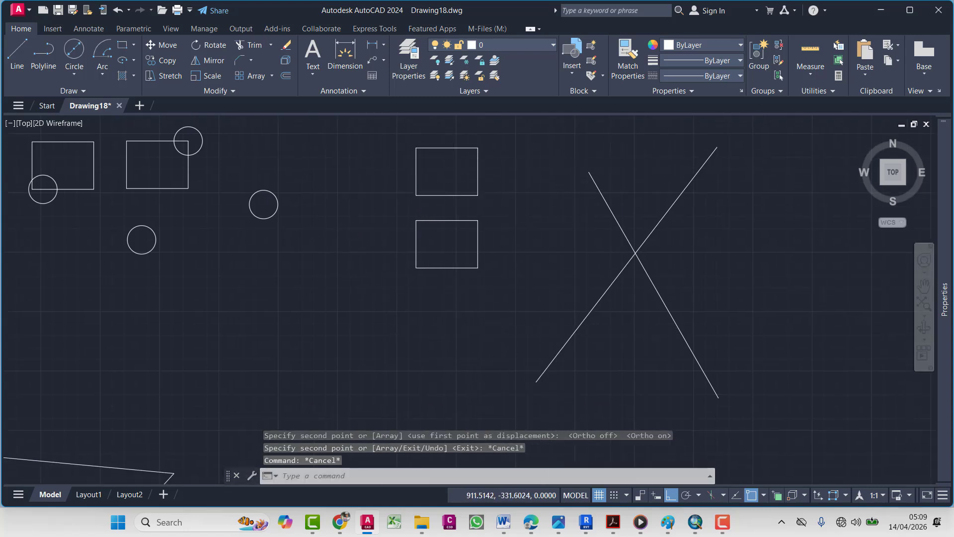
{"action": "scroll", "coordinate": [550, 388], "scroll_direction": "down", "scroll_amount": 2}
{"action": "mouse_move", "coordinate": [505, 523]}
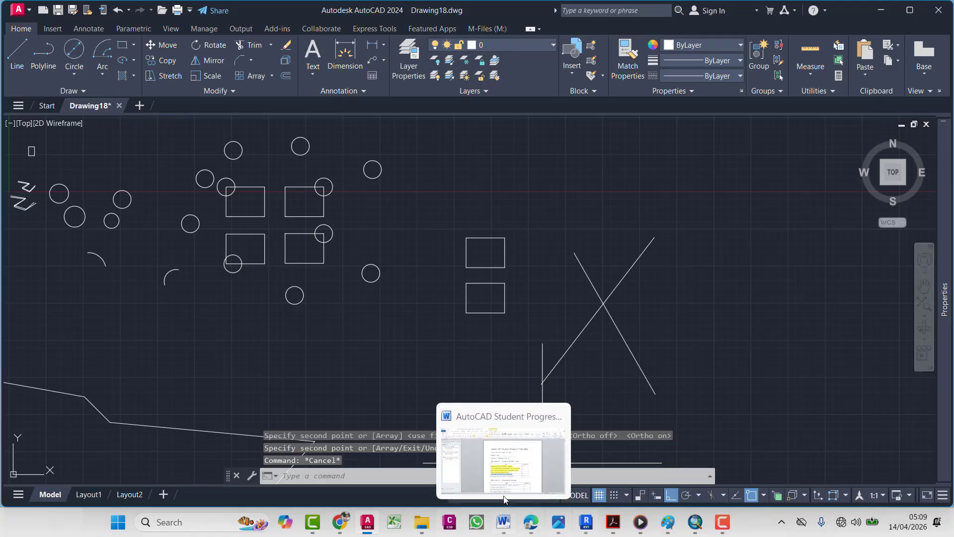
{"action": "left_click", "coordinate": [504, 430]}
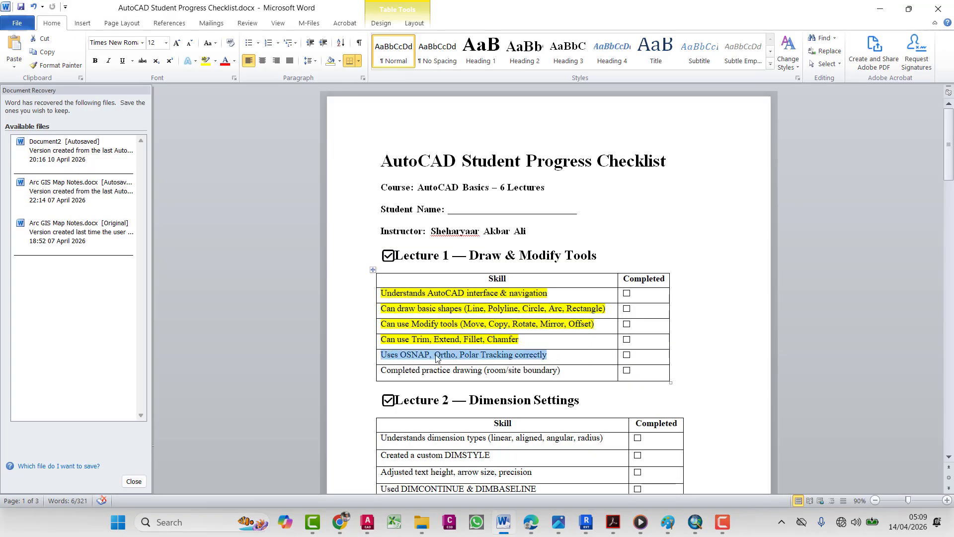
{"action": "left_click", "coordinate": [205, 60]}
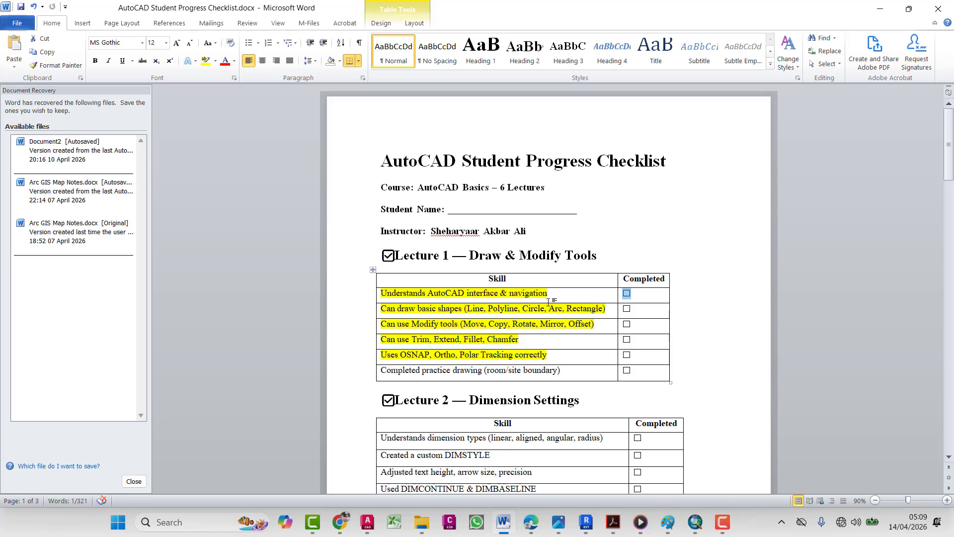
{"action": "left_click", "coordinate": [379, 293]}
{"action": "left_click", "coordinate": [532, 353]}
{"action": "scroll", "coordinate": [512, 348], "scroll_direction": "down", "scroll_amount": 1}
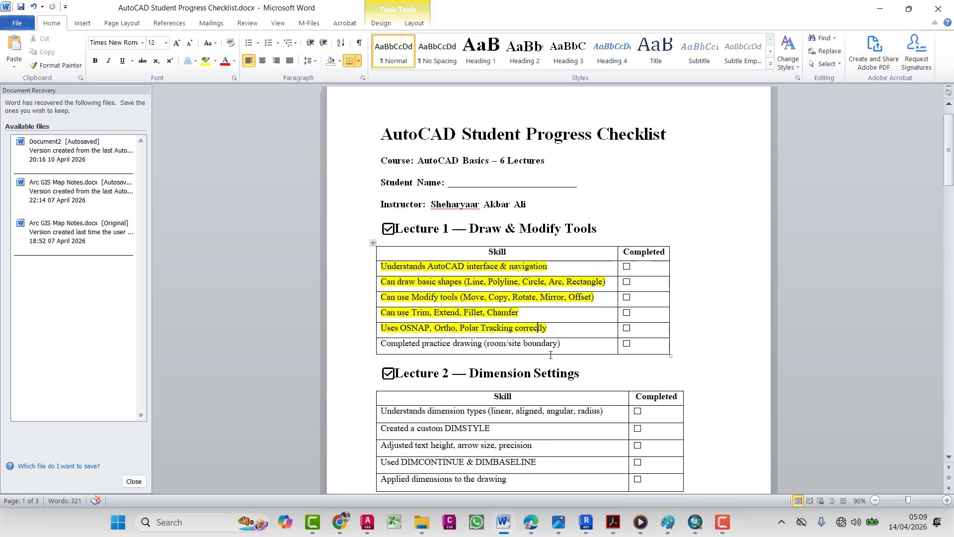
Return to AutoCAD and erase all the objects in the drawing
{"action": "left_click", "coordinate": [881, 9]}
{"action": "scroll", "coordinate": [572, 308], "scroll_direction": "down", "scroll_amount": 4}
{"action": "left_click", "coordinate": [625, 225]}
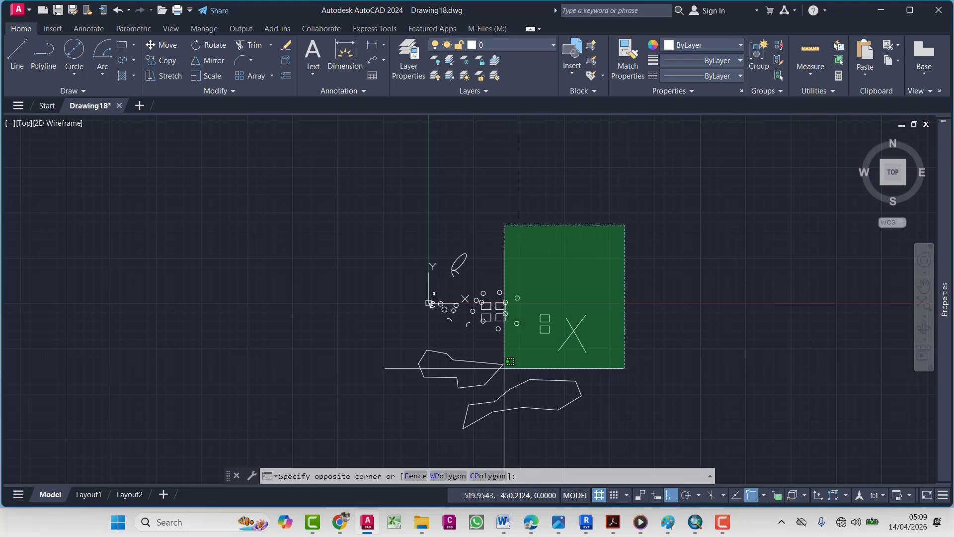
{"action": "left_click", "coordinate": [375, 442]}
{"action": "key", "text": "Delete"}
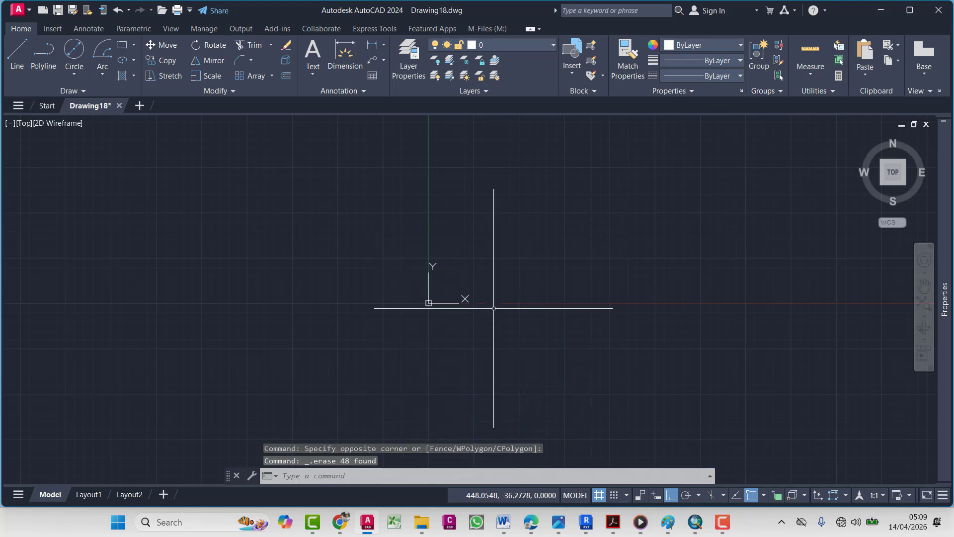
Draw a small upright rectangle above the X axis and to the right of the origin, entering 100 for the other corner
{"action": "type", "text": "rec"}
{"action": "key", "text": "Return"}
{"action": "left_click", "coordinate": [518, 234]}
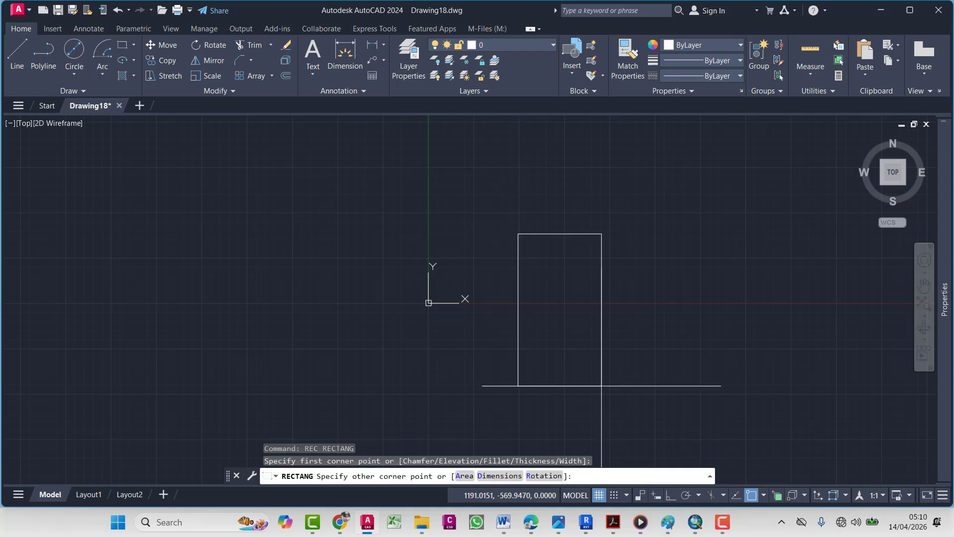
{"action": "key", "text": "Return"}
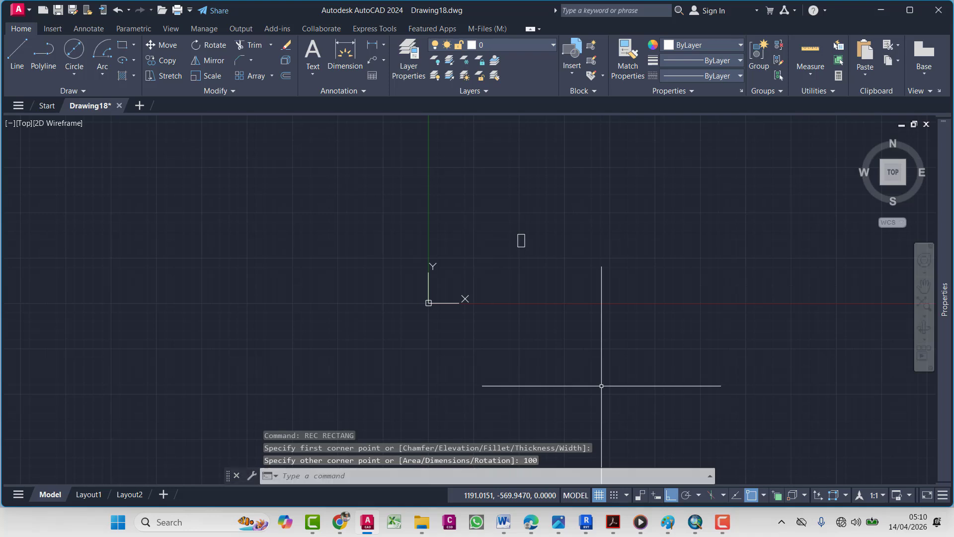
{"action": "scroll", "coordinate": [544, 293], "scroll_direction": "up", "scroll_amount": 9}
{"action": "middle_click_drag", "start_coordinate": [518, 260], "coordinate": [596, 244]}
{"action": "left_click", "coordinate": [571, 217]}
{"action": "left_click", "coordinate": [502, 225]}
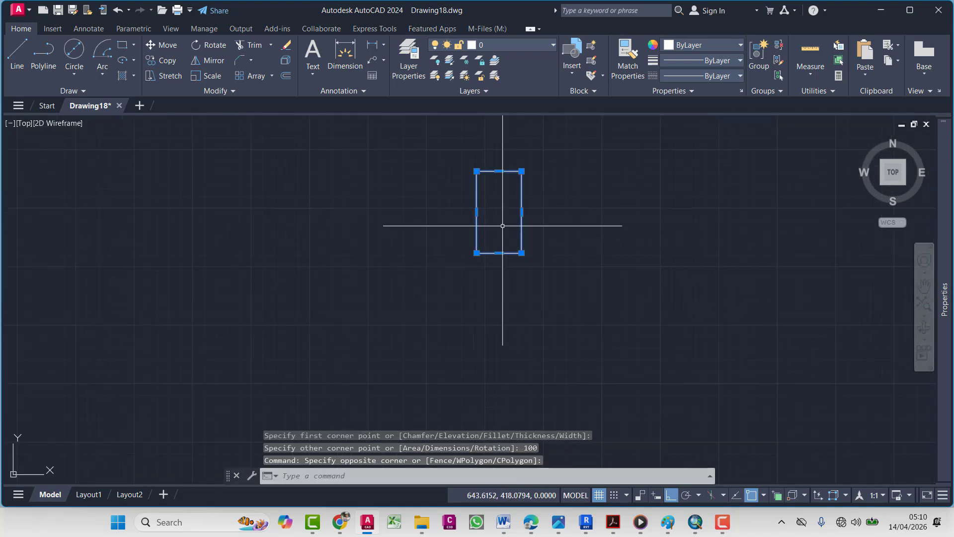
{"action": "scroll", "coordinate": [503, 225], "scroll_direction": "up", "scroll_amount": 4}
{"action": "scroll", "coordinate": [518, 270], "scroll_direction": "down", "scroll_amount": 4}
{"action": "key", "text": "Escape"}
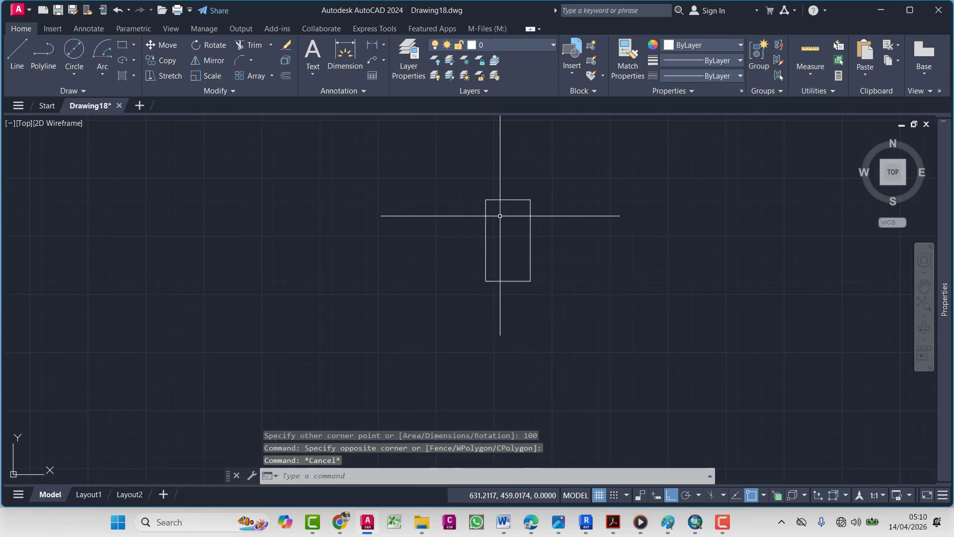
{"action": "scroll", "coordinate": [502, 215], "scroll_direction": "up", "scroll_amount": 4}
{"action": "left_click", "coordinate": [521, 176]}
{"action": "key", "text": "Escape"}
{"action": "key", "text": "Escape"}
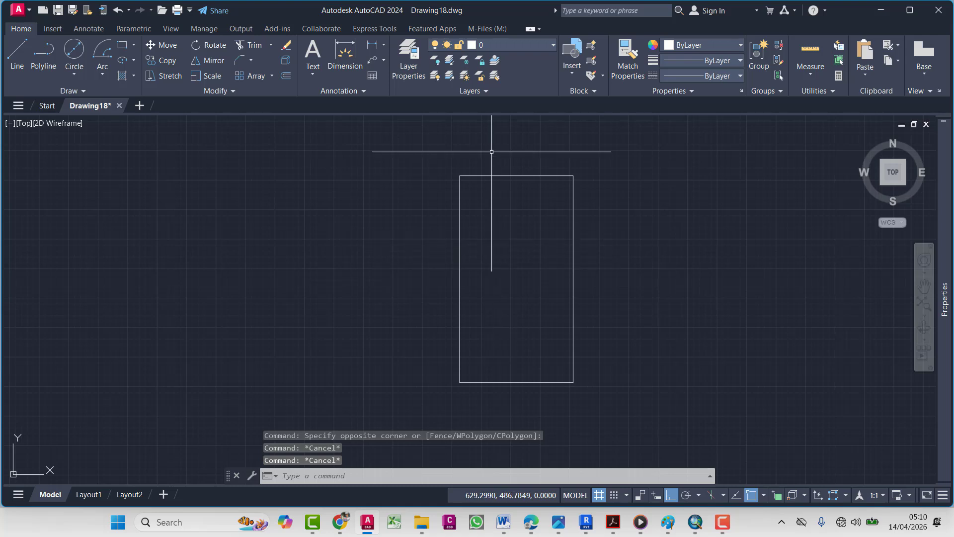
{"action": "type", "text": "p"}
{"action": "key", "text": "Escape"}
{"action": "key", "text": "Escape"}
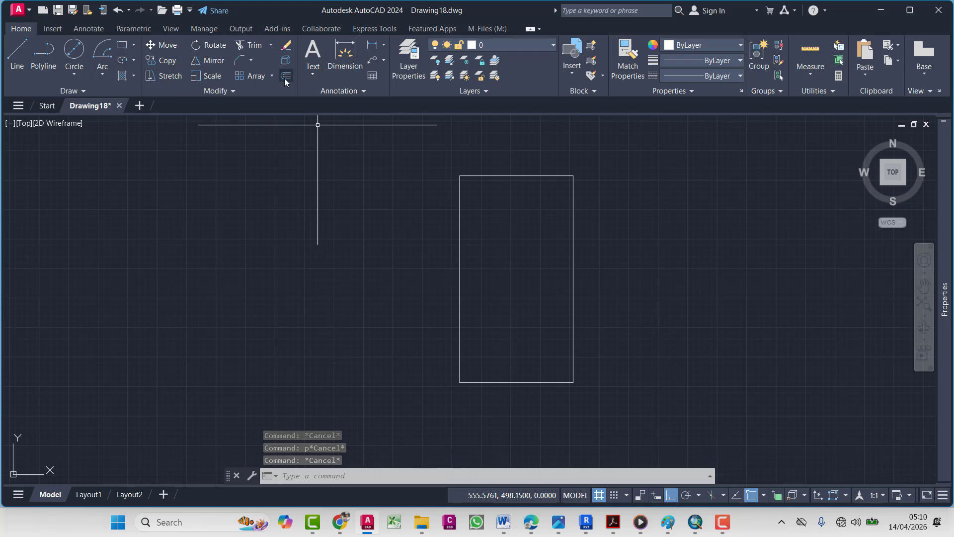
Offset the rectangle inward by a distance of 1
{"action": "type", "text": "o"}
{"action": "key", "text": "Return"}
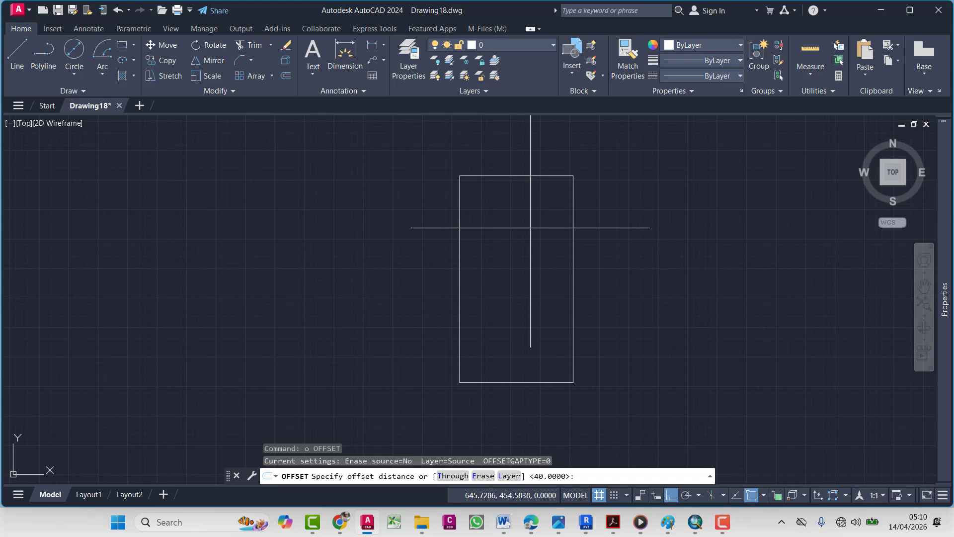
{"action": "key", "text": "Return"}
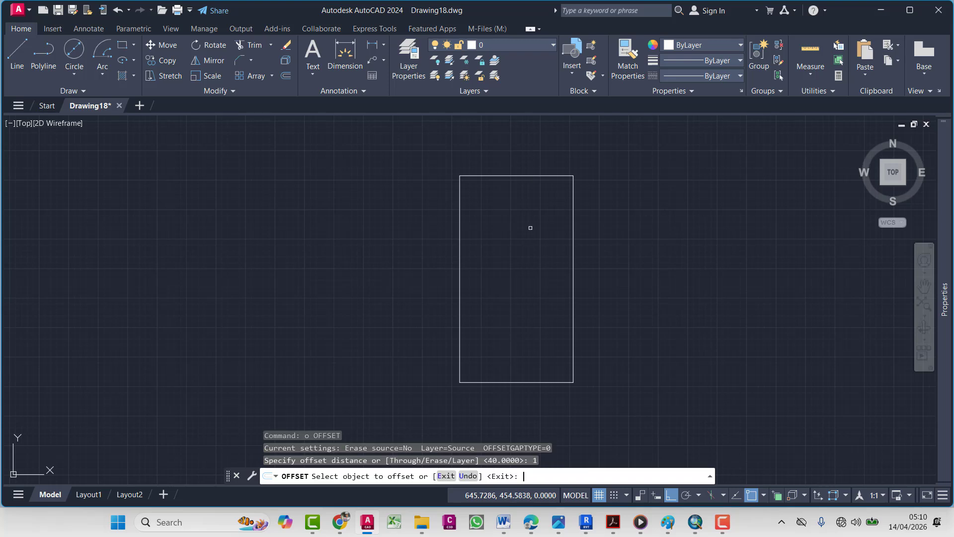
{"action": "left_click", "coordinate": [499, 175]}
{"action": "left_click", "coordinate": [504, 211]}
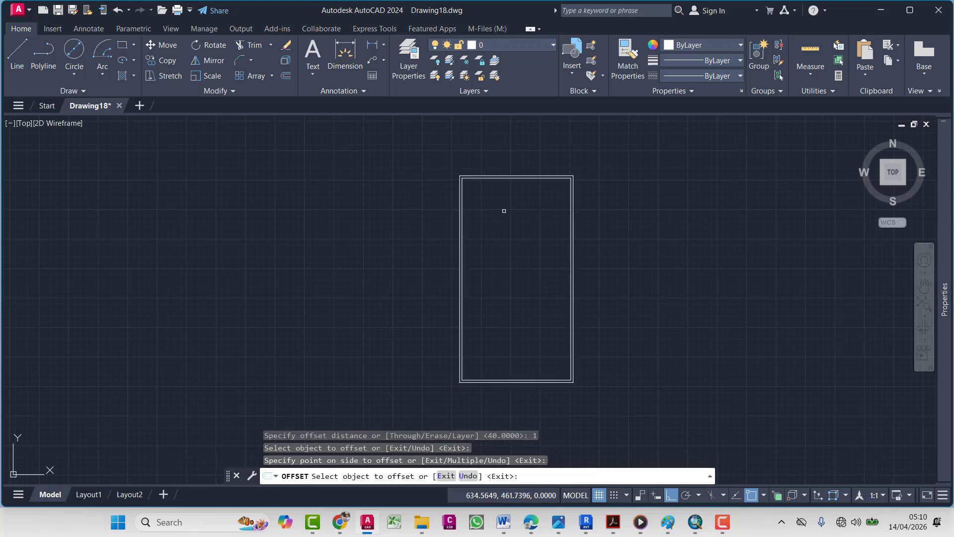
{"action": "scroll", "coordinate": [493, 203], "scroll_direction": "up", "scroll_amount": 3}
{"action": "scroll", "coordinate": [454, 172], "scroll_direction": "down", "scroll_amount": 4}
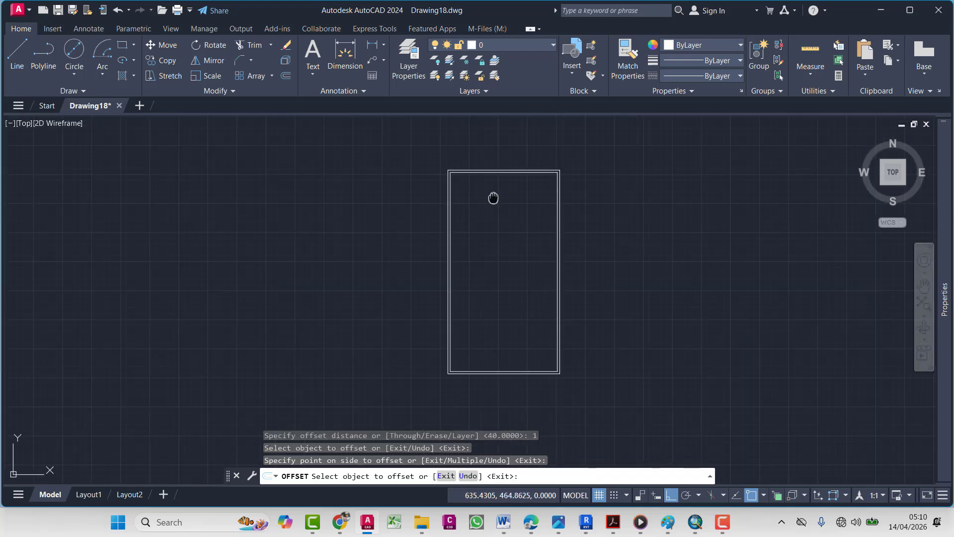
{"action": "key", "text": "Escape"}
{"action": "key", "text": "Escape"}
Fill the narrow band between the outer and inner rectangles with a SOLID hatch
{"action": "scroll", "coordinate": [468, 176], "scroll_direction": "up", "scroll_amount": 4}
{"action": "middle_click_drag", "start_coordinate": [454, 180], "coordinate": [475, 192]}
{"action": "scroll", "coordinate": [476, 192], "scroll_direction": "down", "scroll_amount": 2}
{"action": "scroll", "coordinate": [457, 269], "scroll_direction": "down", "scroll_amount": 4}
{"action": "scroll", "coordinate": [442, 277], "scroll_direction": "up", "scroll_amount": 4}
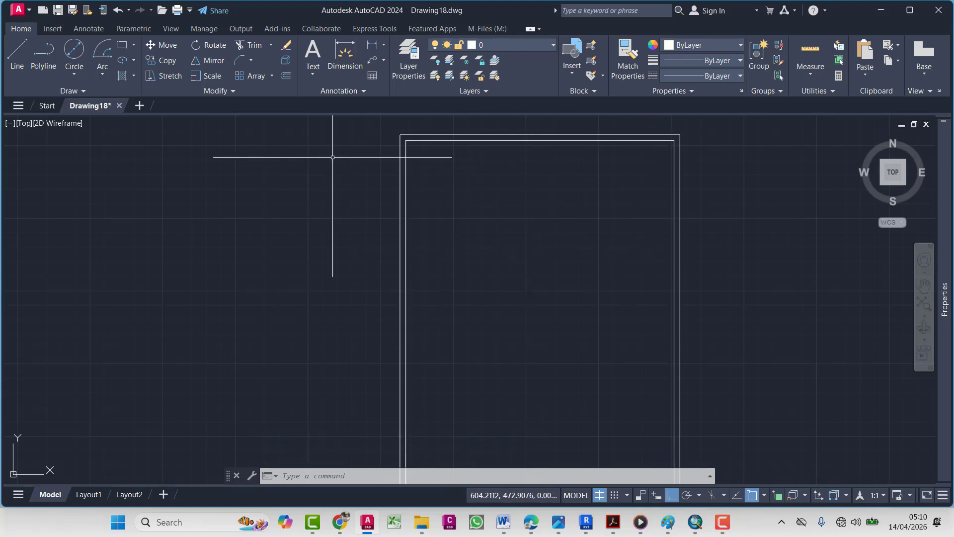
{"action": "type", "text": "h"}
{"action": "key", "text": "Return"}
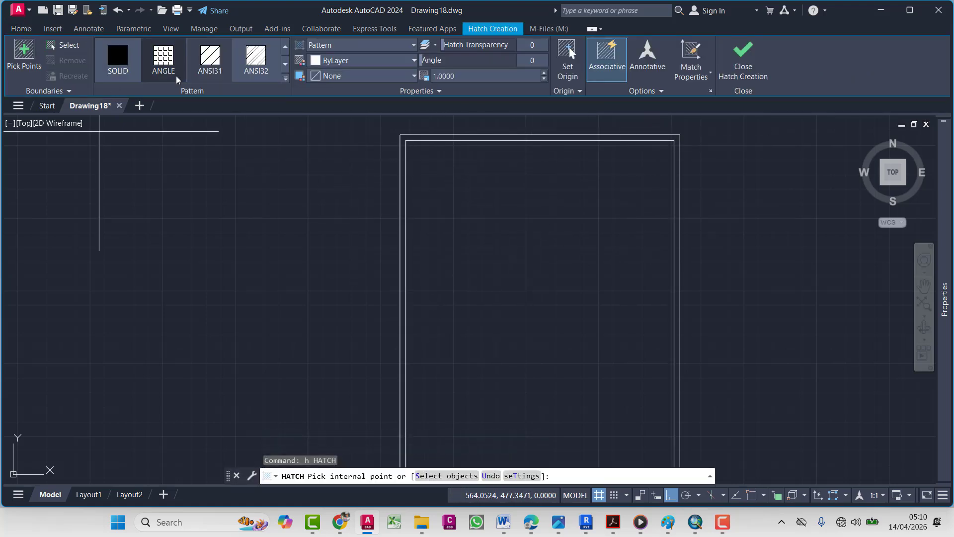
{"action": "left_click", "coordinate": [118, 57]}
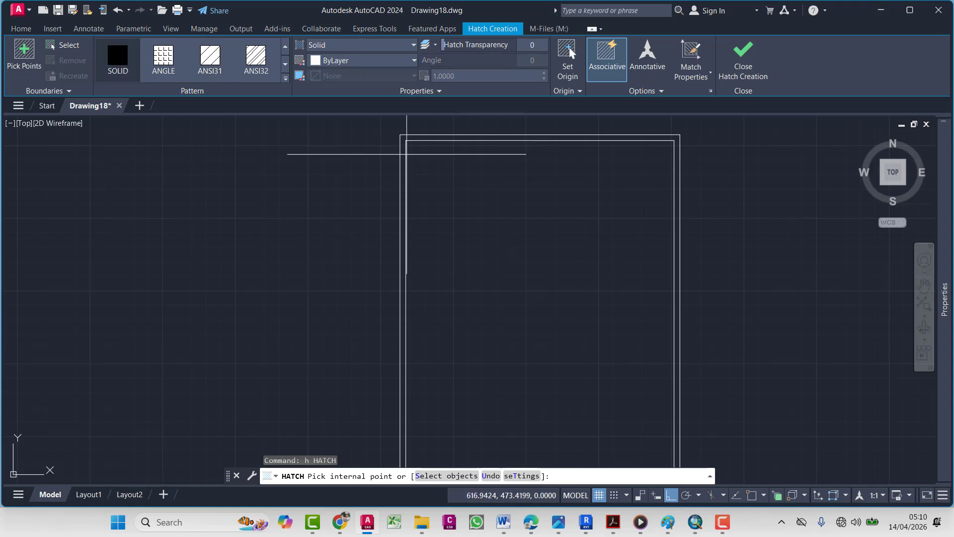
{"action": "left_click", "coordinate": [404, 155]}
{"action": "scroll", "coordinate": [451, 214], "scroll_direction": "down", "scroll_amount": 2}
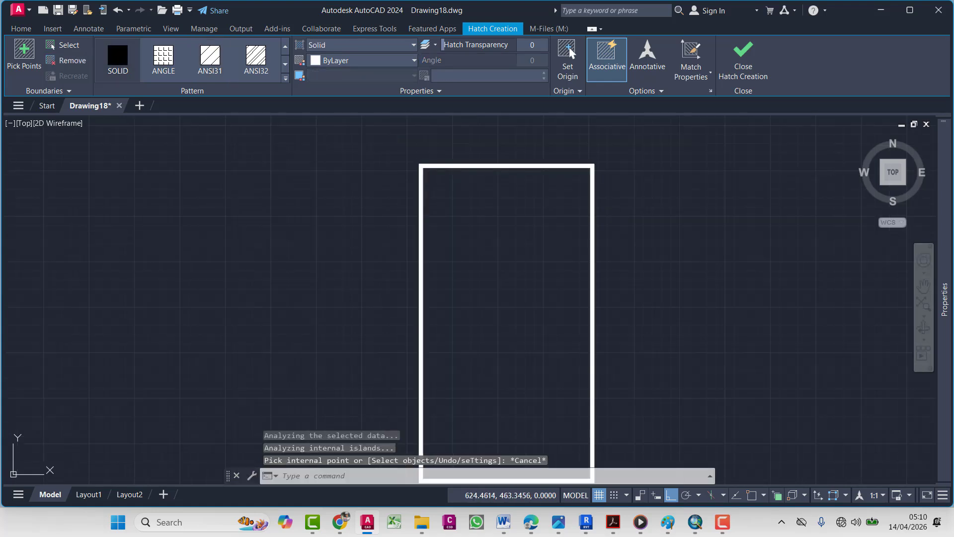
{"action": "key", "text": "Escape"}
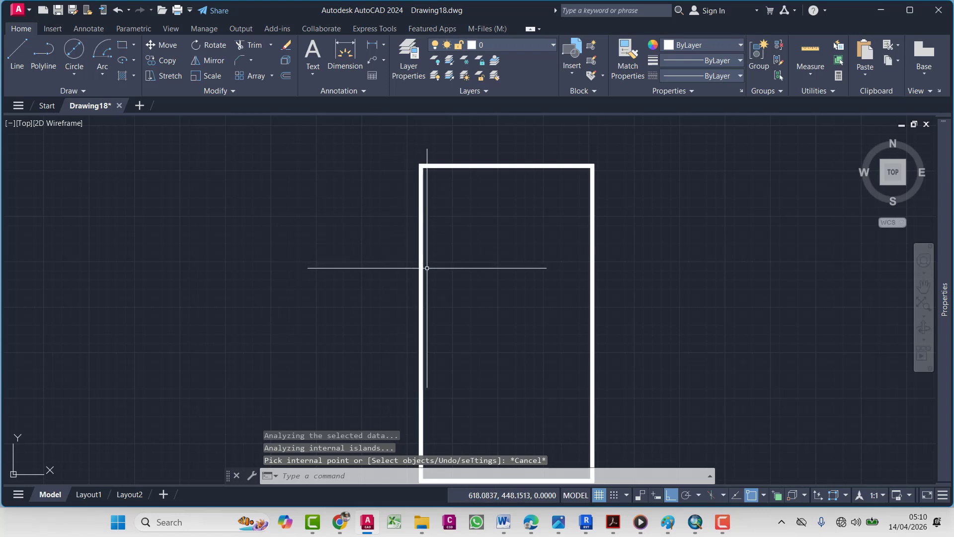
Delete the solid hatch between the two rectangles
{"action": "scroll", "coordinate": [420, 212], "scroll_direction": "up", "scroll_amount": 4}
{"action": "left_click", "coordinate": [421, 207]}
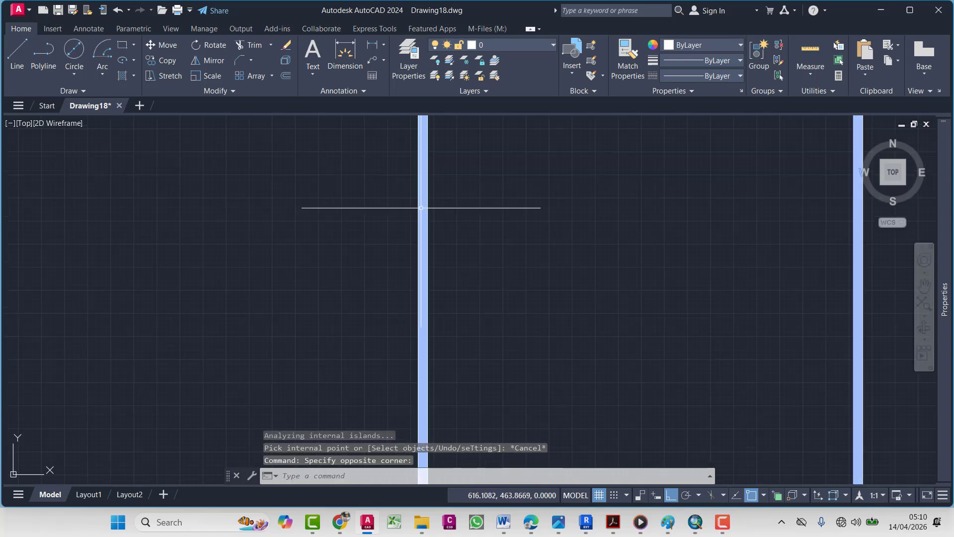
{"action": "key", "text": "Delete"}
{"action": "scroll", "coordinate": [464, 313], "scroll_direction": "down", "scroll_amount": 4}
{"action": "key", "text": "Escape"}
{"action": "key", "text": "Escape"}
{"action": "key", "text": "Escape"}
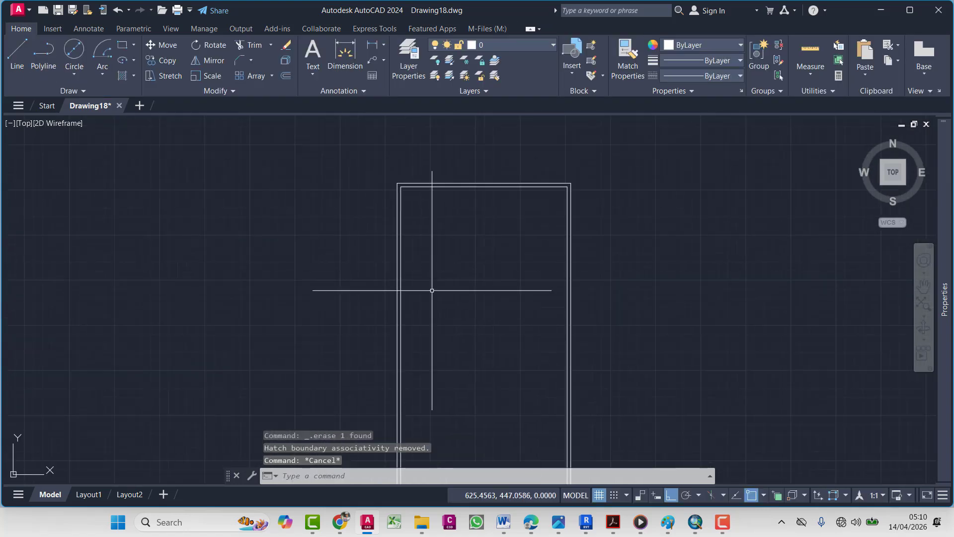
Draw a horizontal polyline across the upper part of the double rectangle, extending past both side walls
{"action": "type", "text": "pl"}
{"action": "key", "text": "Return"}
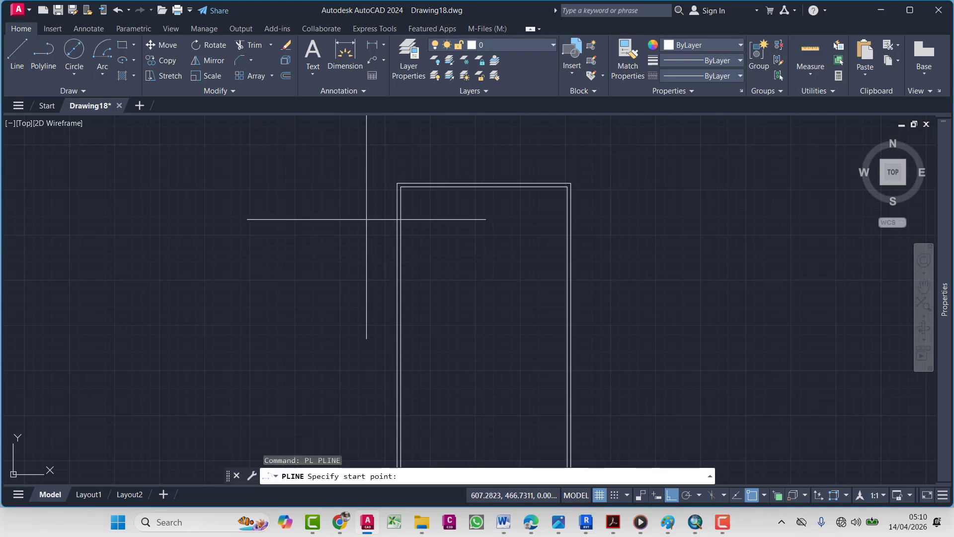
{"action": "left_click", "coordinate": [332, 243]}
{"action": "left_click", "coordinate": [664, 259]}
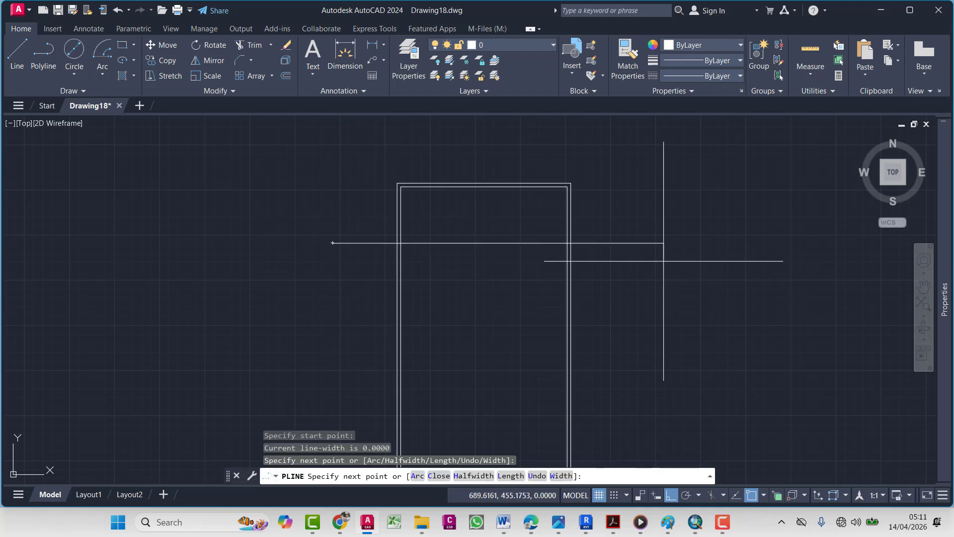
{"action": "key", "text": "Escape"}
{"action": "key", "text": "Escape"}
{"action": "key", "text": "Escape"}
Draw a vertical polyline from above the top wall down past the horizontal line, near the rectangle's middle
{"action": "type", "text": "pl"}
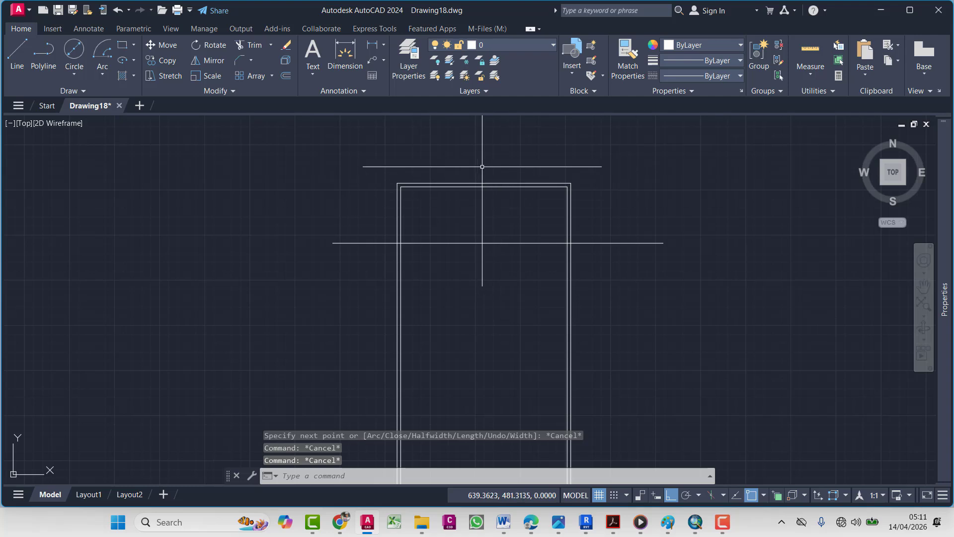
{"action": "key", "text": "Return"}
{"action": "left_click", "coordinate": [482, 153]}
{"action": "left_click", "coordinate": [470, 273]}
{"action": "key", "text": "Escape"}
{"action": "key", "text": "Escape"}
{"action": "key", "text": "Escape"}
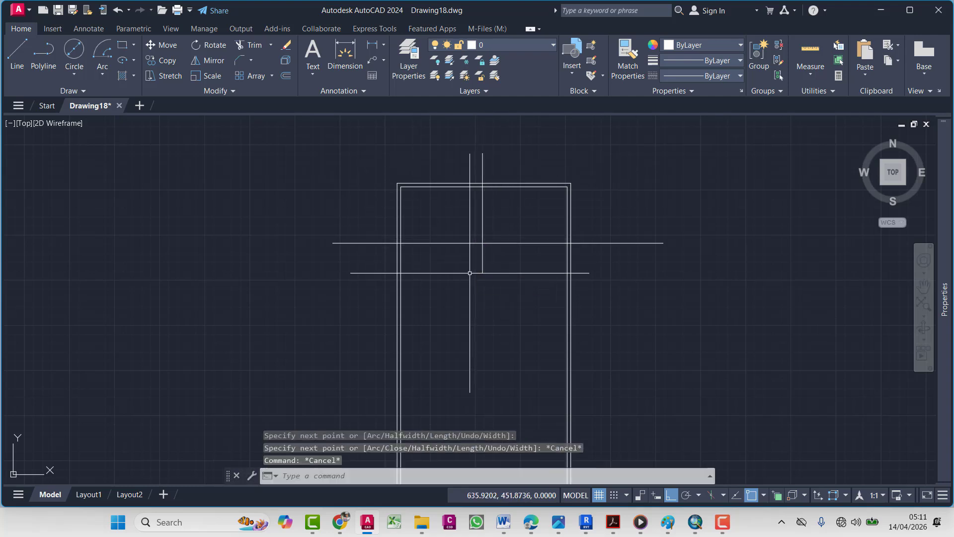
Offset the horizontal line upward and the vertical line to the left by a distance of 1 to form partition walls
{"action": "type", "text": "o"}
{"action": "key", "text": "Return"}
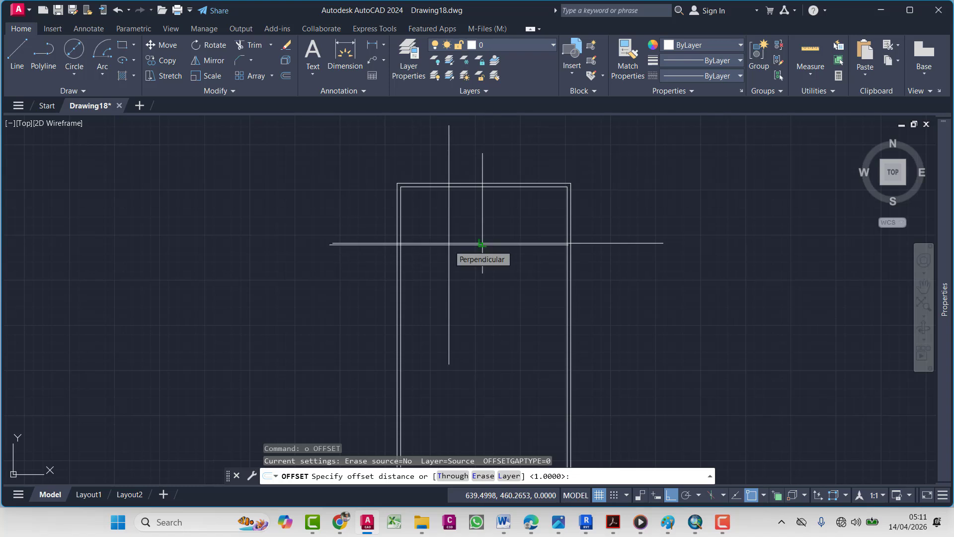
{"action": "key", "text": "Return"}
{"action": "left_click", "coordinate": [446, 244]}
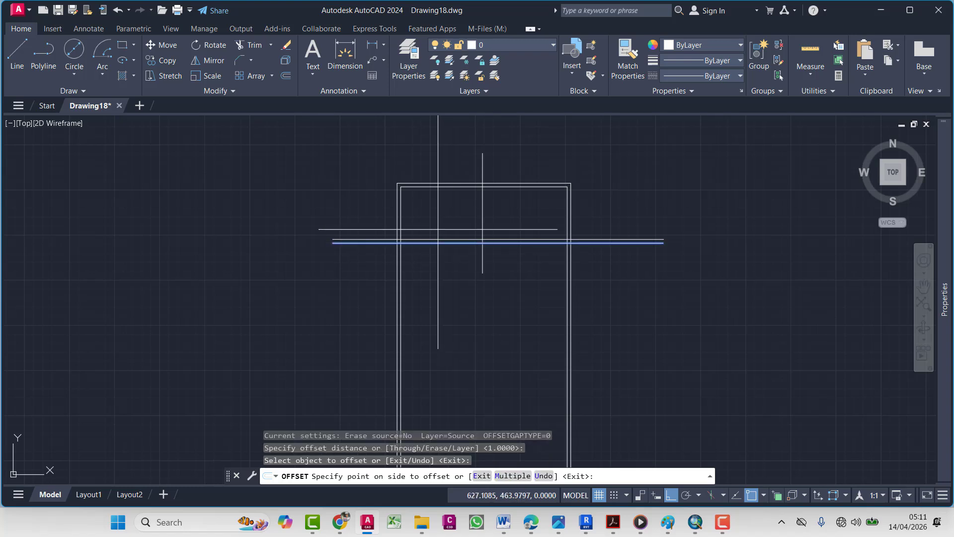
{"action": "left_click", "coordinate": [460, 231]}
{"action": "left_click", "coordinate": [482, 234]}
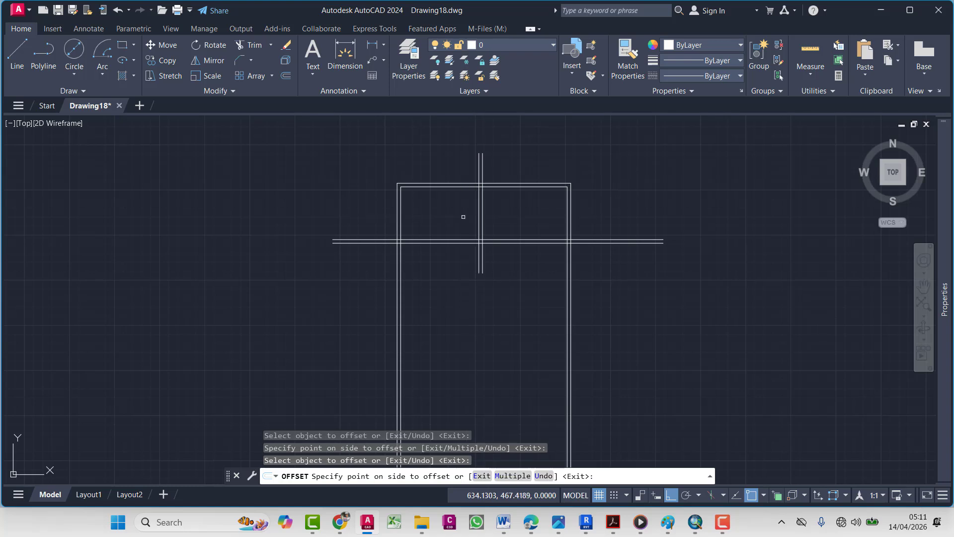
{"action": "left_click", "coordinate": [465, 214]}
{"action": "key", "text": "Escape"}
{"action": "left_click", "coordinate": [487, 166]}
{"action": "key", "text": "Escape"}
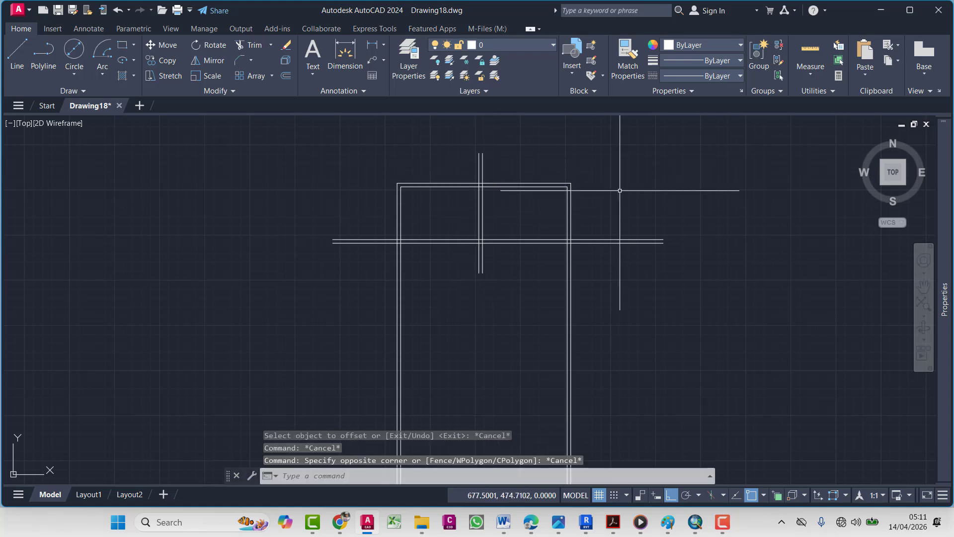
{"action": "left_click", "coordinate": [587, 218]}
{"action": "left_click", "coordinate": [603, 261]}
{"action": "key", "text": "Escape"}
Trim the right ends of the two horizontal partition lines back to the inner face of the right wall
{"action": "type", "text": "tr"}
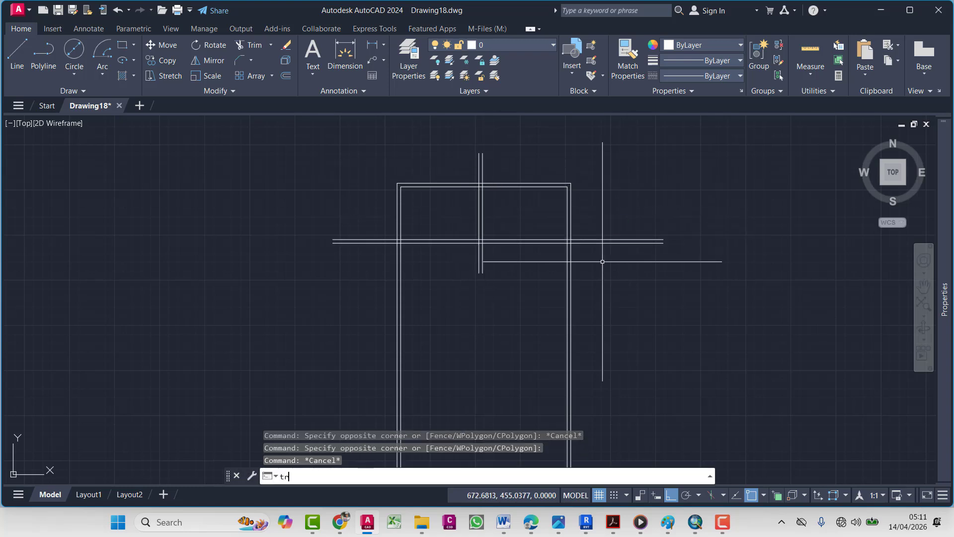
{"action": "key", "text": "Return"}
{"action": "scroll", "coordinate": [586, 251], "scroll_direction": "up", "scroll_amount": 6}
{"action": "left_click", "coordinate": [512, 392]}
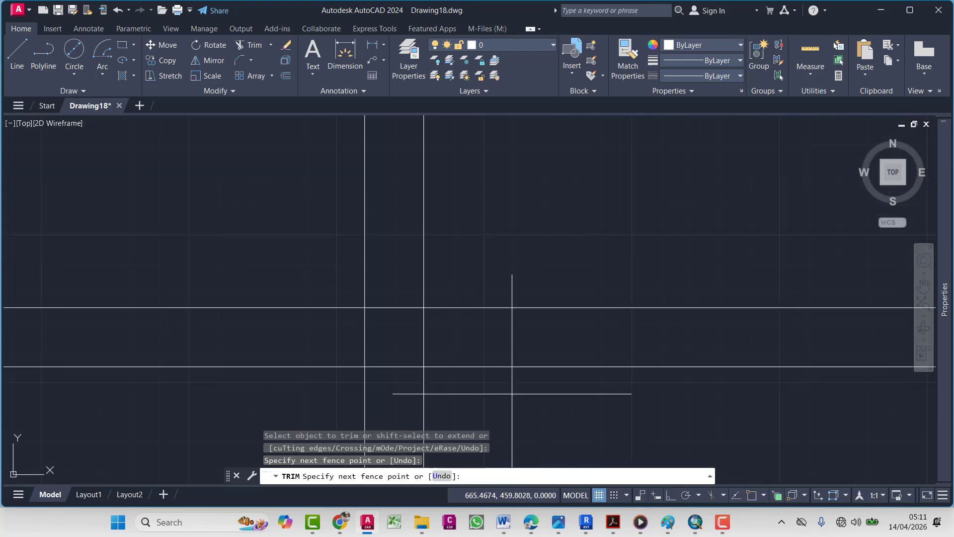
{"action": "left_click", "coordinate": [463, 197]}
{"action": "left_click", "coordinate": [462, 195]}
{"action": "left_click", "coordinate": [475, 239]}
{"action": "left_click", "coordinate": [406, 290]}
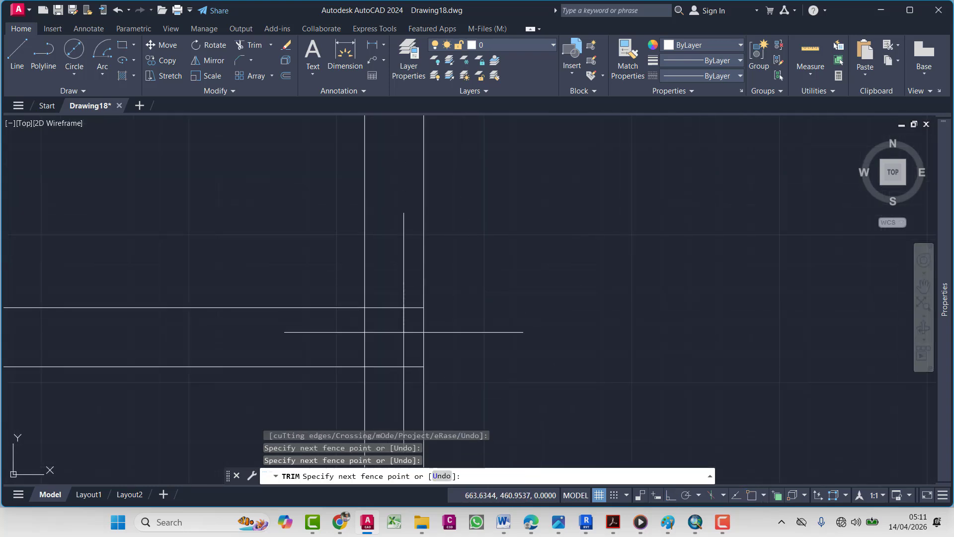
{"action": "left_click", "coordinate": [394, 379]}
Trim the lower ends of the two vertical partition lines back to the upper horizontal partition line
{"action": "scroll", "coordinate": [425, 299], "scroll_direction": "down", "scroll_amount": 4}
{"action": "left_click_drag", "start_coordinate": [522, 307], "coordinate": [441, 326]}
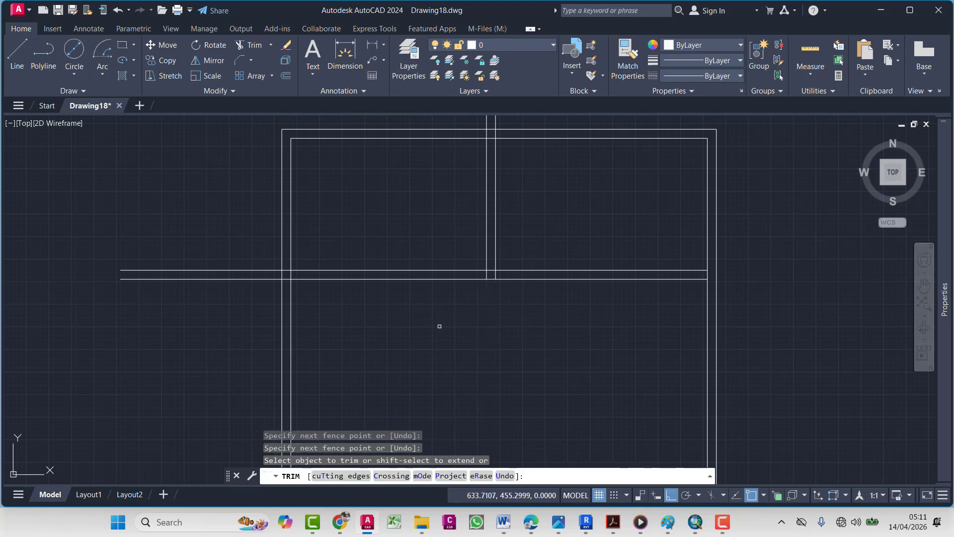
{"action": "scroll", "coordinate": [489, 278], "scroll_direction": "up", "scroll_amount": 5}
{"action": "left_click_drag", "start_coordinate": [532, 264], "coordinate": [459, 266]}
{"action": "scroll", "coordinate": [492, 281], "scroll_direction": "down", "scroll_amount": 5}
{"action": "middle_click_drag", "start_coordinate": [395, 365], "coordinate": [553, 343]}
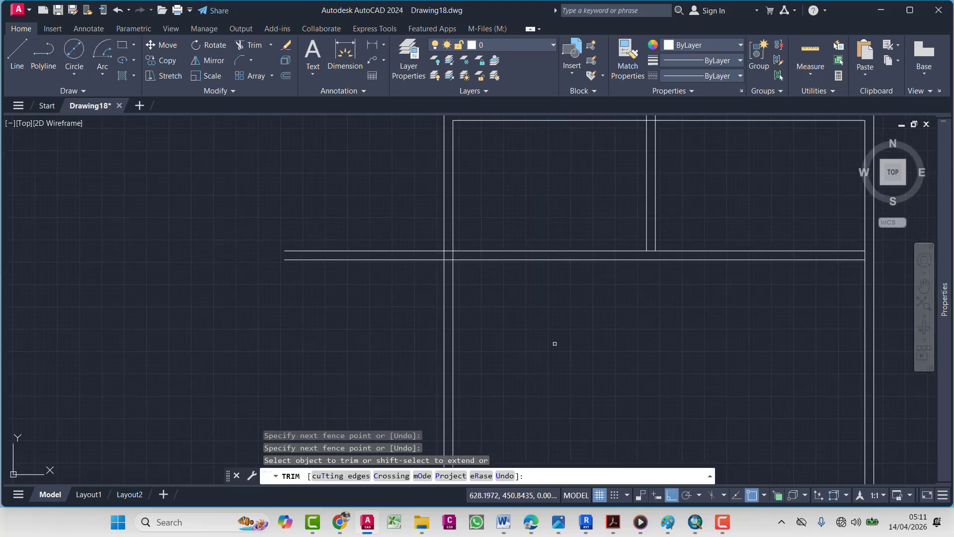
Trim the left ends of the two horizontal partition lines back to the inner face of the left wall
{"action": "scroll", "coordinate": [415, 261], "scroll_direction": "up", "scroll_amount": 2}
{"action": "left_click", "coordinate": [405, 278]}
{"action": "left_click", "coordinate": [426, 241]}
{"action": "left_click", "coordinate": [366, 352]}
{"action": "scroll", "coordinate": [471, 286], "scroll_direction": "up", "scroll_amount": 6}
{"action": "left_click", "coordinate": [428, 304]}
{"action": "key", "text": "Return"}
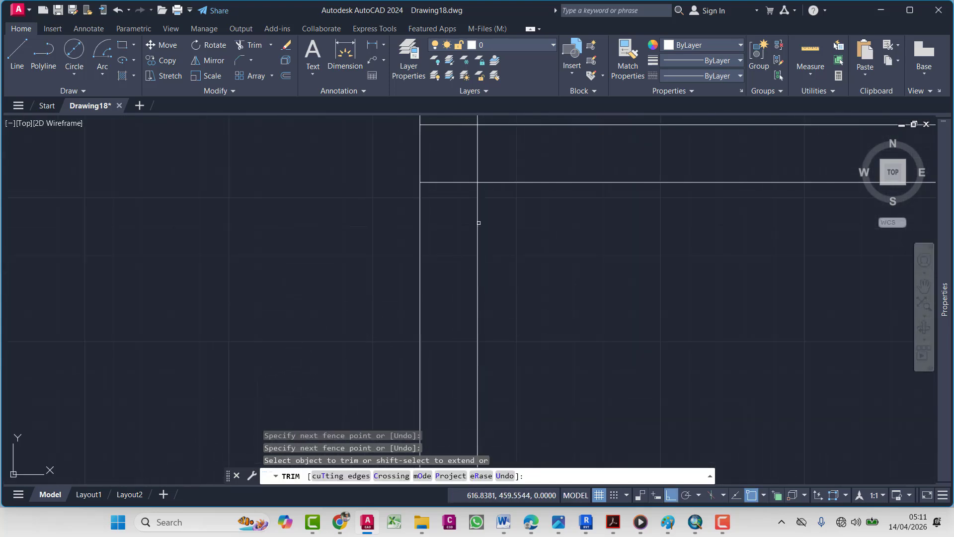
{"action": "left_click_drag", "start_coordinate": [456, 119], "coordinate": [455, 220]}
{"action": "scroll", "coordinate": [502, 271], "scroll_direction": "down", "scroll_amount": 9}
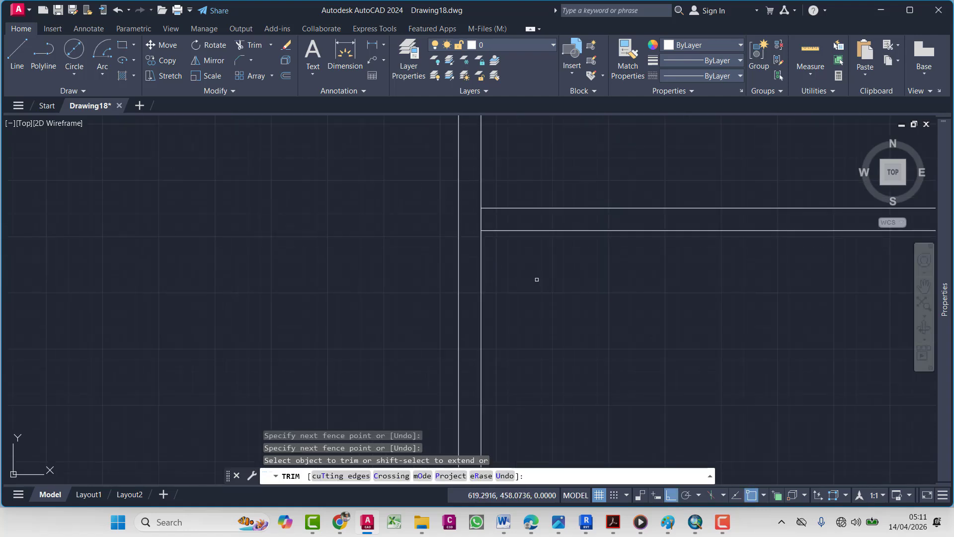
{"action": "key", "text": "Escape"}
Trim the vertical partition lines back to the top wall's inner face and remove the inner wall segment between them
{"action": "scroll", "coordinate": [712, 235], "scroll_direction": "up", "scroll_amount": 6}
{"action": "key", "text": "Return"}
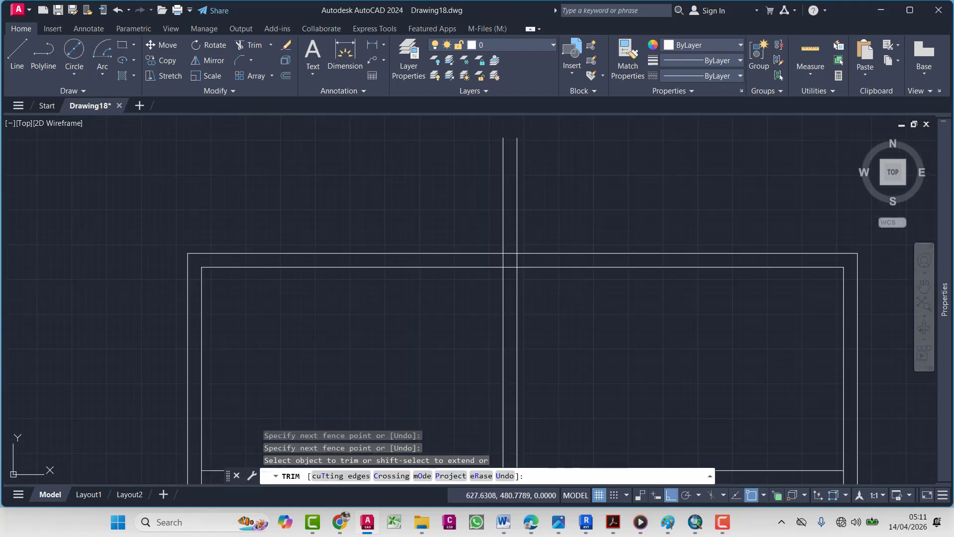
{"action": "left_click_drag", "start_coordinate": [352, 199], "coordinate": [572, 208]}
{"action": "scroll", "coordinate": [521, 260], "scroll_direction": "up", "scroll_amount": 6}
{"action": "left_click_drag", "start_coordinate": [365, 260], "coordinate": [486, 260]}
{"action": "left_click_drag", "start_coordinate": [385, 262], "coordinate": [480, 256]}
{"action": "left_click_drag", "start_coordinate": [479, 270], "coordinate": [473, 305]}
{"action": "key", "text": "Escape"}
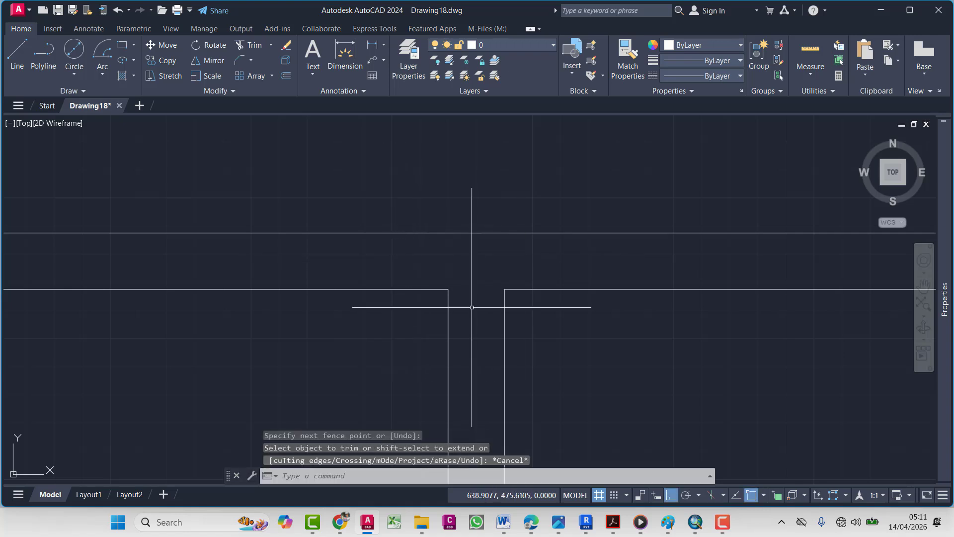
Trim away the right wall's inner line between the two horizontal partition lines
{"action": "scroll", "coordinate": [472, 307], "scroll_direction": "down", "scroll_amount": 8}
{"action": "middle_click_drag", "start_coordinate": [490, 419], "coordinate": [477, 278]}
{"action": "scroll", "coordinate": [646, 300], "scroll_direction": "up", "scroll_amount": 4}
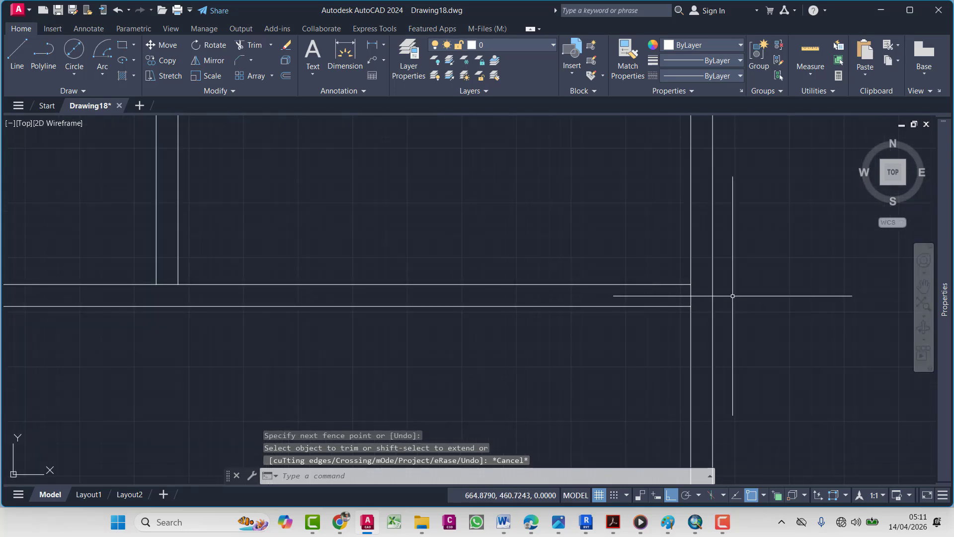
{"action": "key", "text": "space"}
{"action": "scroll", "coordinate": [695, 300], "scroll_direction": "up", "scroll_amount": 4}
{"action": "left_click_drag", "start_coordinate": [690, 299], "coordinate": [607, 297]}
{"action": "left_click", "coordinate": [594, 296]}
{"action": "scroll", "coordinate": [592, 295], "scroll_direction": "down", "scroll_amount": 4}
{"action": "left_click", "coordinate": [592, 294]}
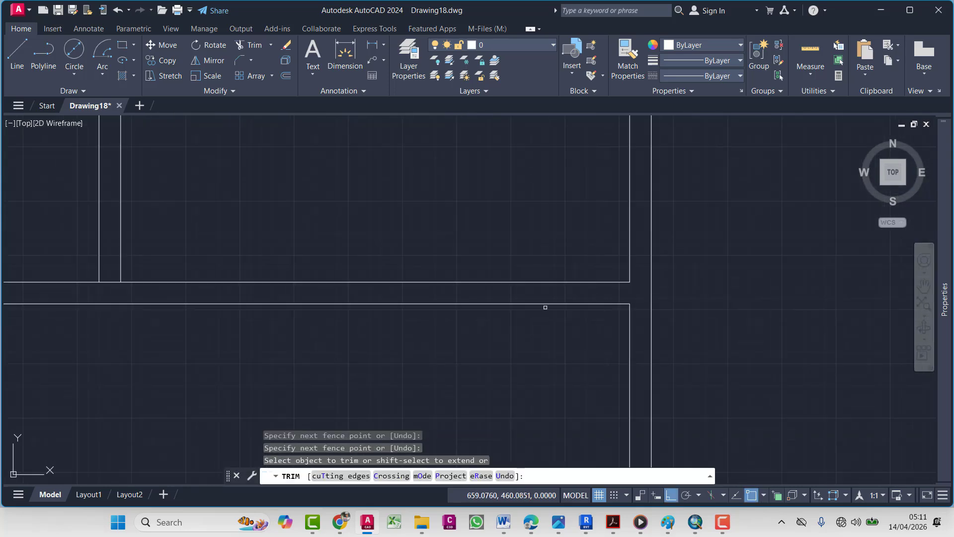
Trim the upper horizontal partition line between the two vertical partition lines to open the T-junction
{"action": "middle_click_drag", "start_coordinate": [366, 300], "coordinate": [748, 308]}
{"action": "scroll", "coordinate": [525, 306], "scroll_direction": "up", "scroll_amount": 4}
{"action": "left_click_drag", "start_coordinate": [452, 227], "coordinate": [435, 285]}
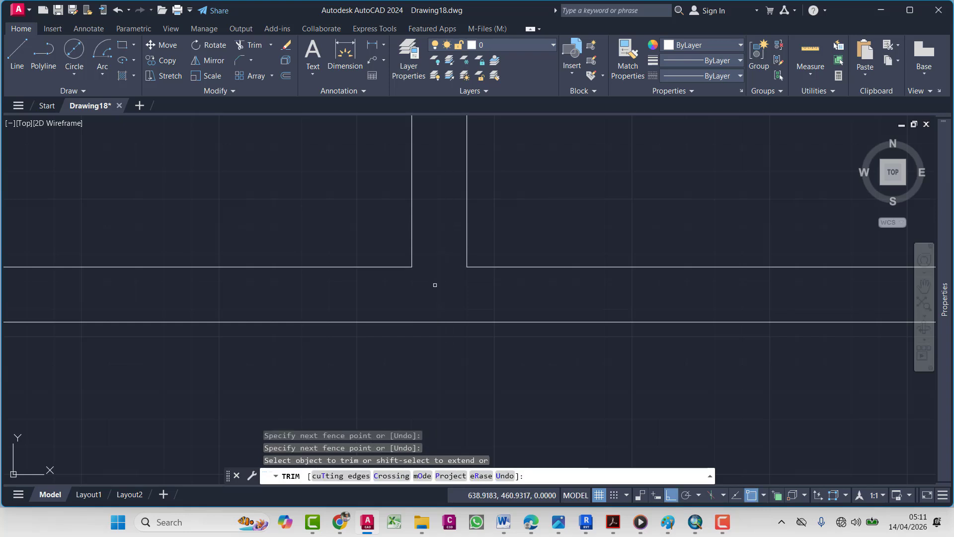
Trim away the left wall's inner line between the two horizontal partition lines
{"action": "scroll", "coordinate": [435, 285], "scroll_direction": "down", "scroll_amount": 4}
{"action": "middle_click_drag", "start_coordinate": [398, 294], "coordinate": [833, 290]}
{"action": "scroll", "coordinate": [344, 295], "scroll_direction": "up", "scroll_amount": 4}
{"action": "left_click_drag", "start_coordinate": [533, 269], "coordinate": [457, 277]}
{"action": "key", "text": "Escape"}
{"action": "scroll", "coordinate": [553, 257], "scroll_direction": "down", "scroll_amount": 4}
{"action": "middle_click_drag", "start_coordinate": [592, 300], "coordinate": [514, 304]}
{"action": "key", "text": "Escape"}
{"action": "key", "text": "Escape"}
{"action": "key", "text": "Escape"}
{"action": "middle_click_drag", "start_coordinate": [574, 260], "coordinate": [533, 292]}
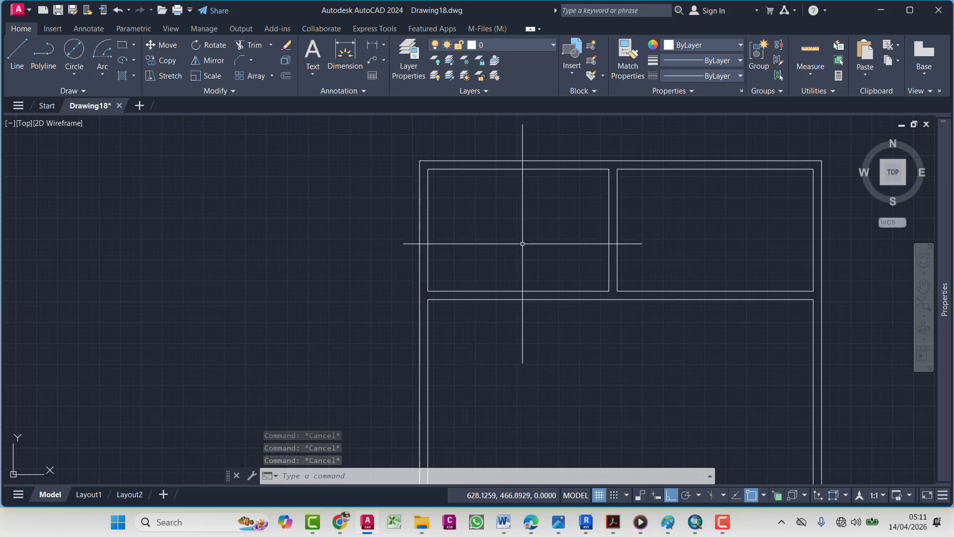
Draw a circle about 22.3 in diameter centred in the upper-left room
{"action": "left_click", "coordinate": [70, 54]}
{"action": "left_click", "coordinate": [490, 211]}
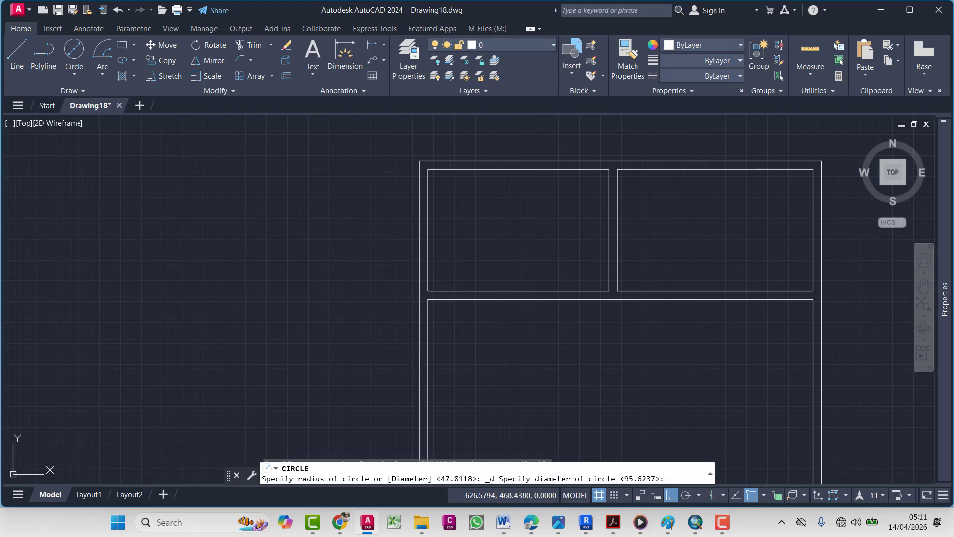
{"action": "left_click", "coordinate": [511, 417]}
{"action": "key", "text": "Escape"}
Set the circle's radius to 5
{"action": "left_click", "coordinate": [558, 347]}
{"action": "left_click", "coordinate": [517, 320]}
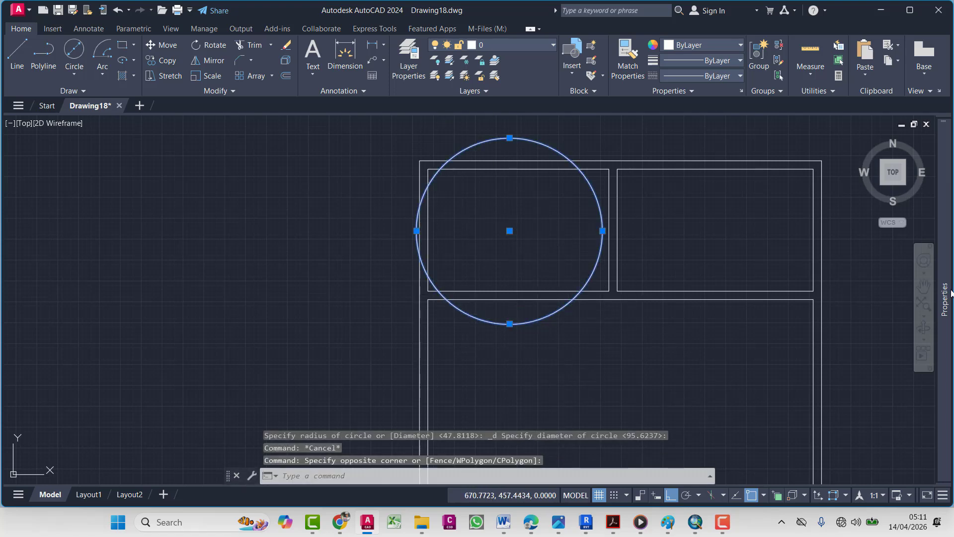
{"action": "mouse_move", "coordinate": [951, 293]}
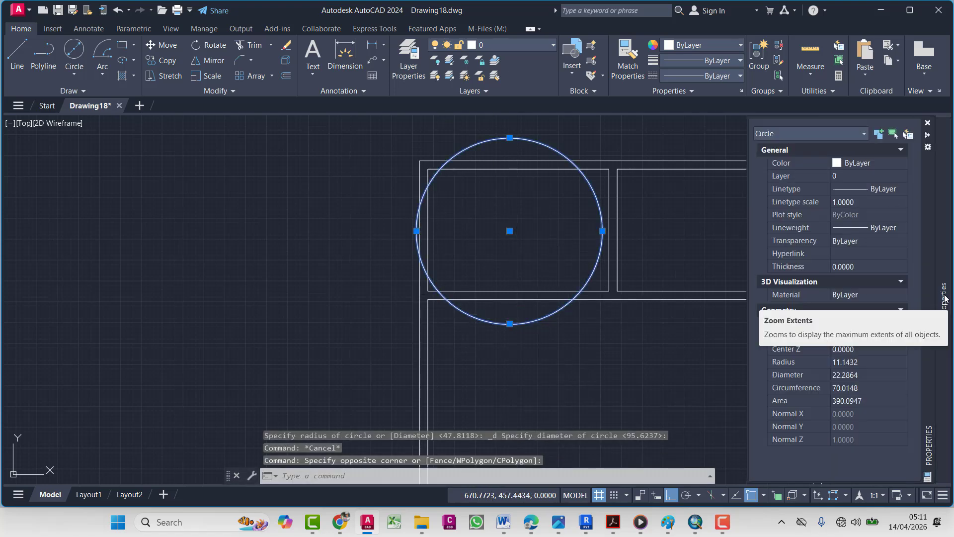
{"action": "left_click", "coordinate": [856, 363]}
{"action": "type", "text": "5"}
{"action": "key", "text": "Return"}
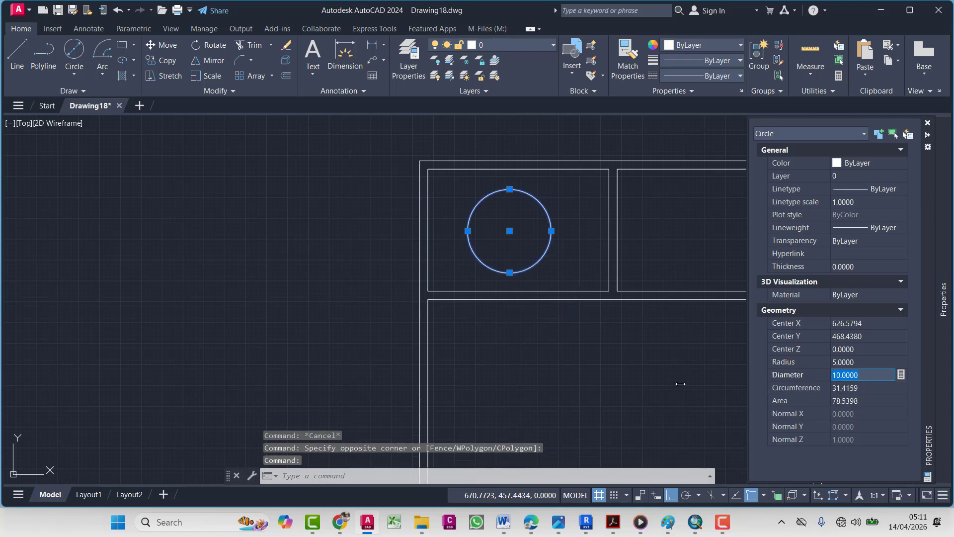
{"action": "key", "text": "Escape"}
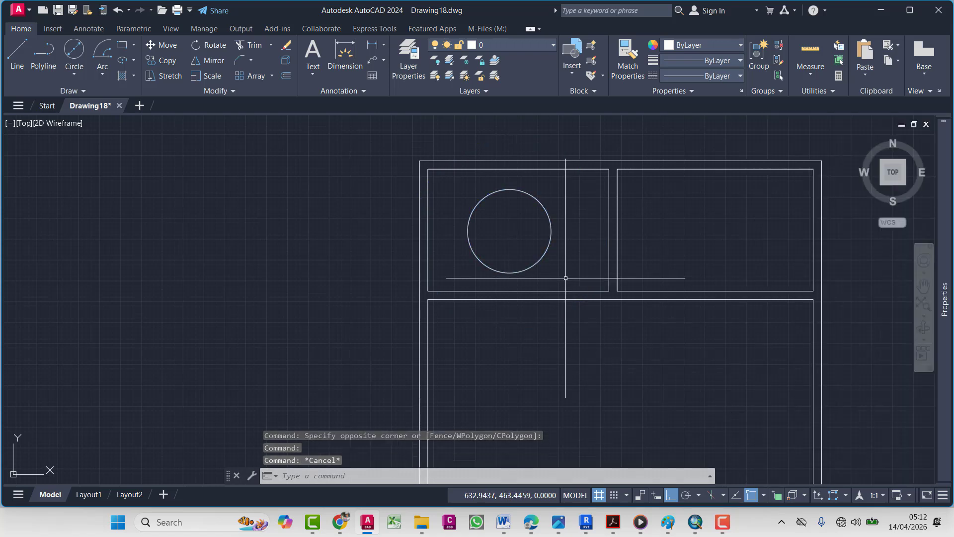
{"action": "middle_click_drag", "start_coordinate": [546, 244], "coordinate": [509, 243]}
{"action": "left_click", "coordinate": [530, 206]}
{"action": "left_click", "coordinate": [469, 228]}
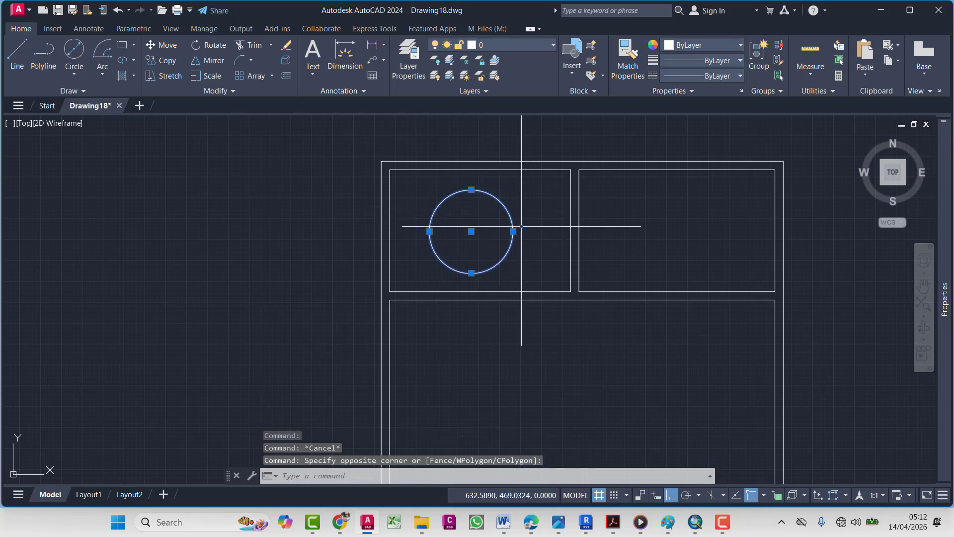
{"action": "key", "text": "Escape"}
{"action": "key", "text": "Escape"}
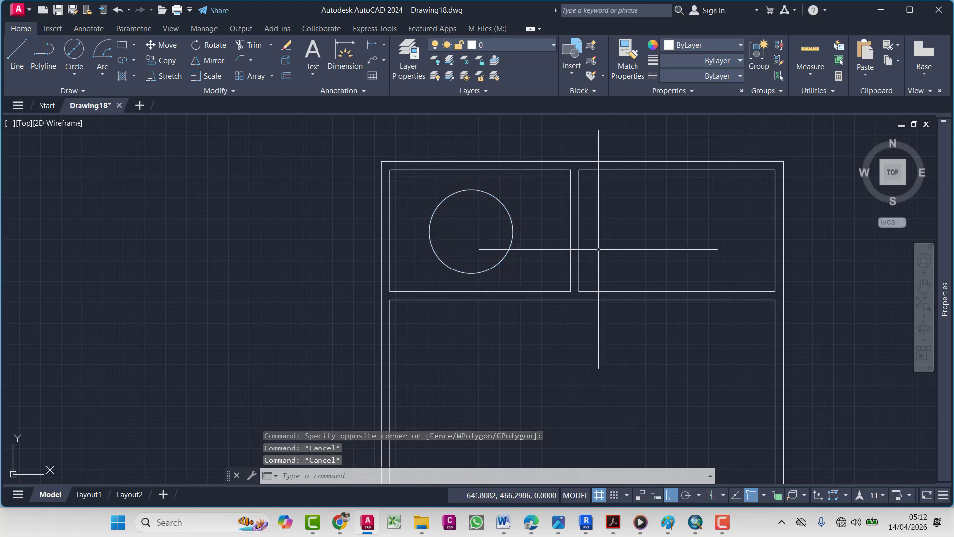
Try to mirror the circle into the upper-right room about a vertical line near the partition between the two rooms
{"action": "type", "text": "mi"}
{"action": "key", "text": "Return"}
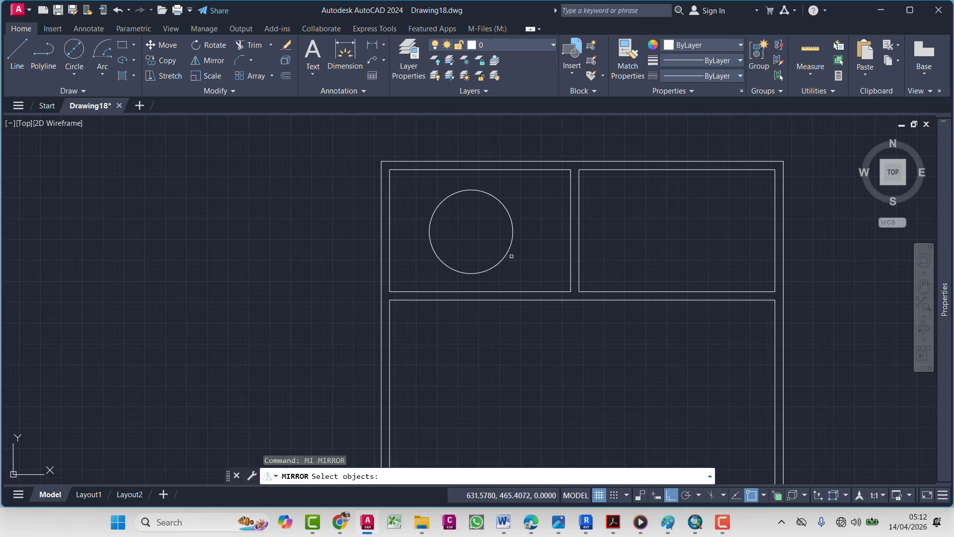
{"action": "left_click", "coordinate": [503, 258]}
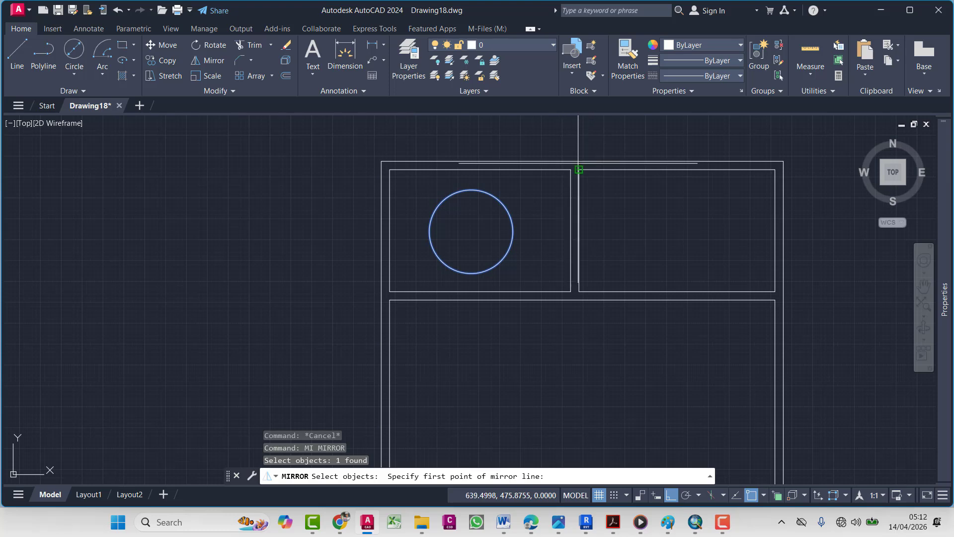
{"action": "left_click", "coordinate": [764, 496]}
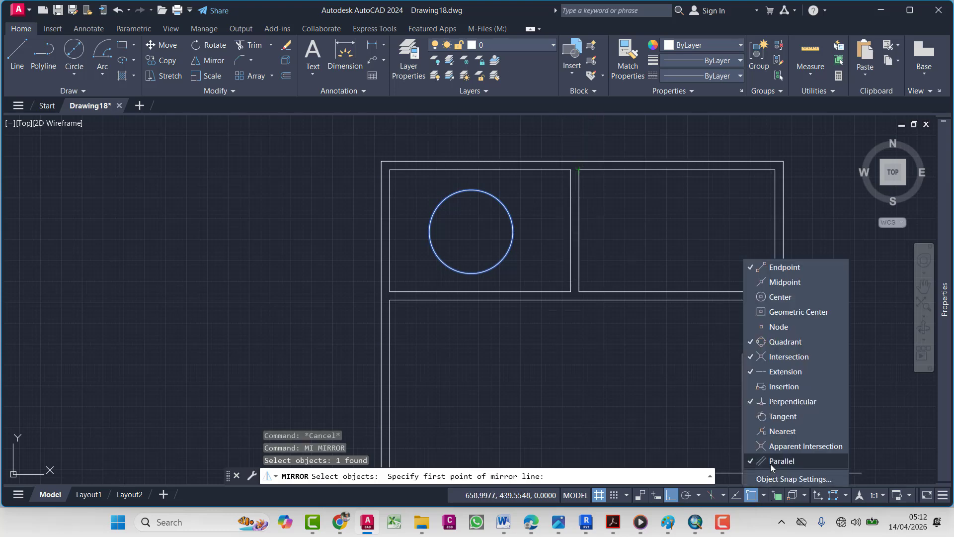
{"action": "left_click", "coordinate": [574, 217]}
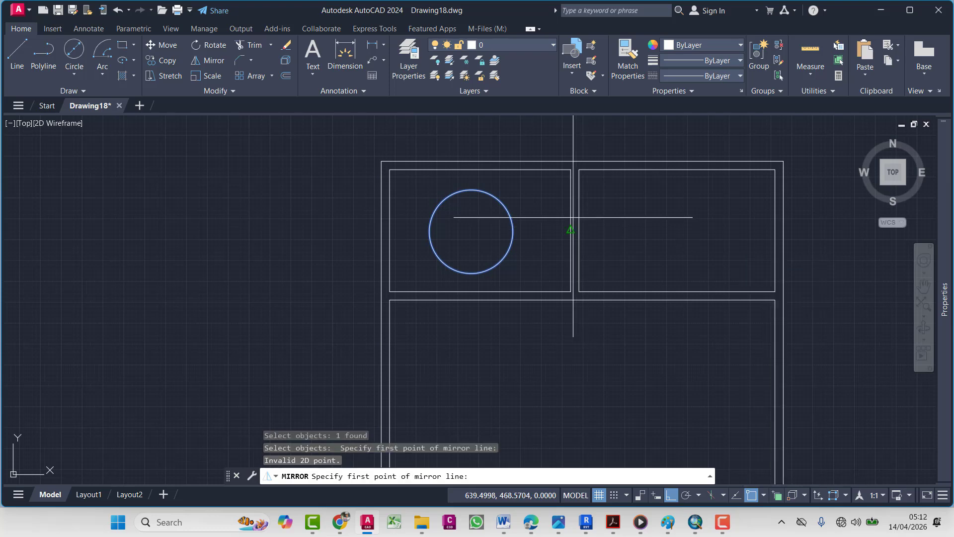
{"action": "left_click", "coordinate": [582, 161]}
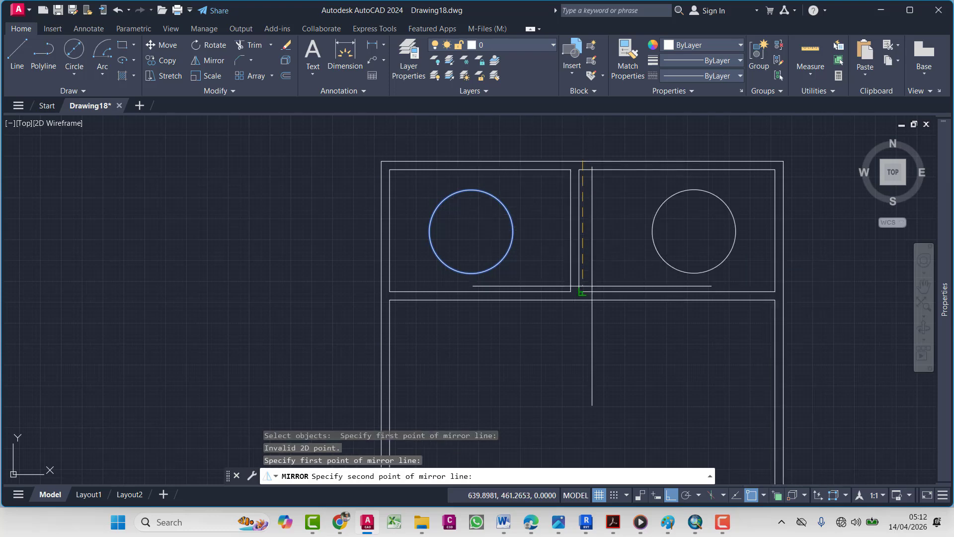
{"action": "left_click", "coordinate": [587, 333]}
{"action": "key", "text": "Escape"}
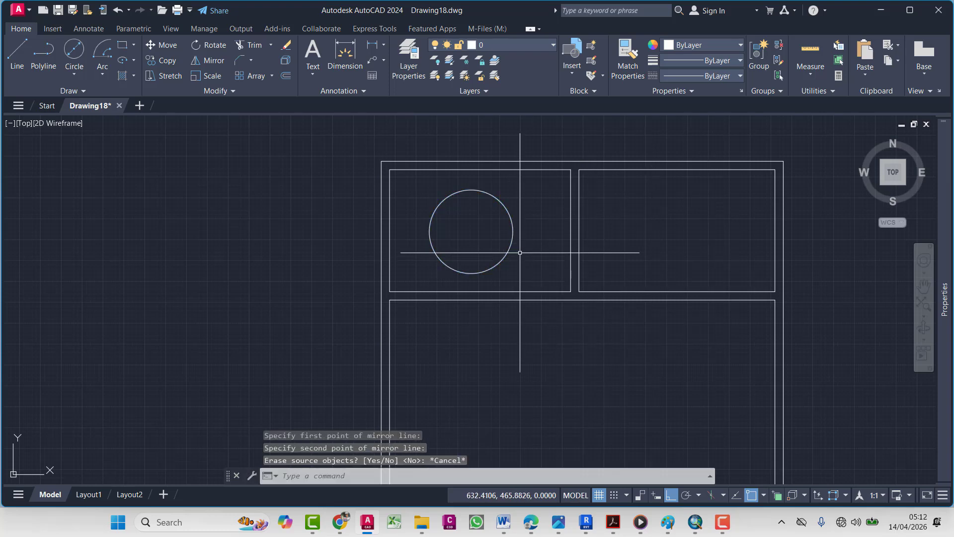
Mirror the circle into the upper-right room about a vertical line through the top wall's midpoint, keeping the source circle
{"action": "key", "text": "Return"}
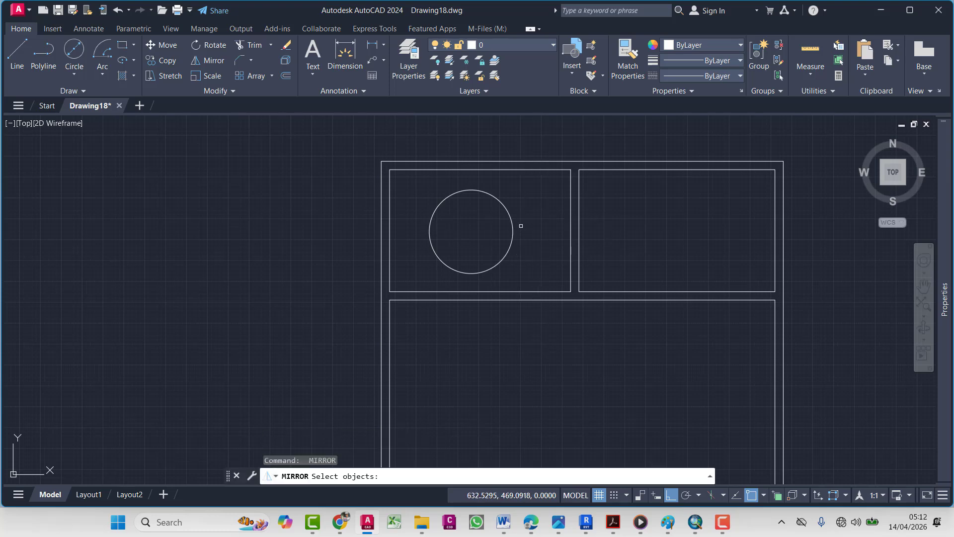
{"action": "left_click", "coordinate": [511, 223]}
{"action": "left_click", "coordinate": [583, 162]}
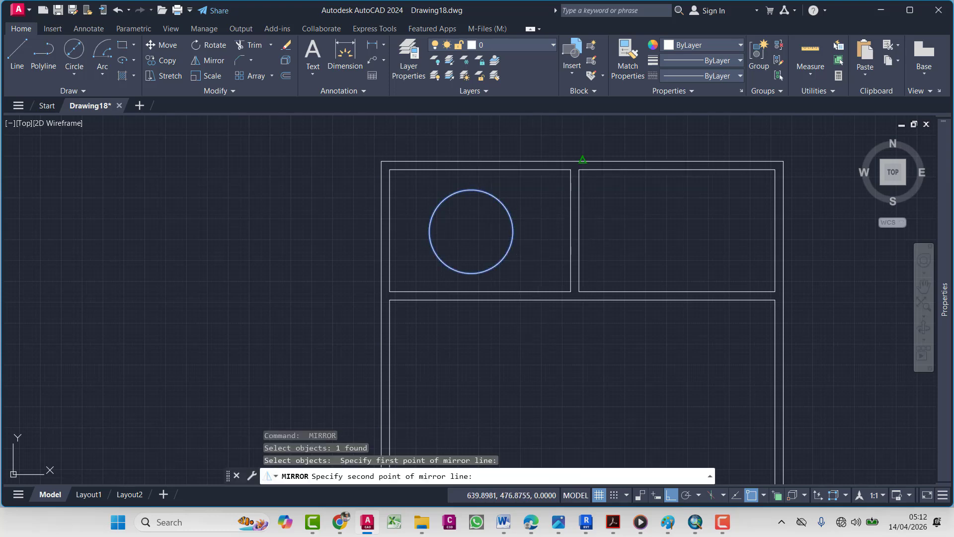
{"action": "left_click", "coordinate": [611, 361]}
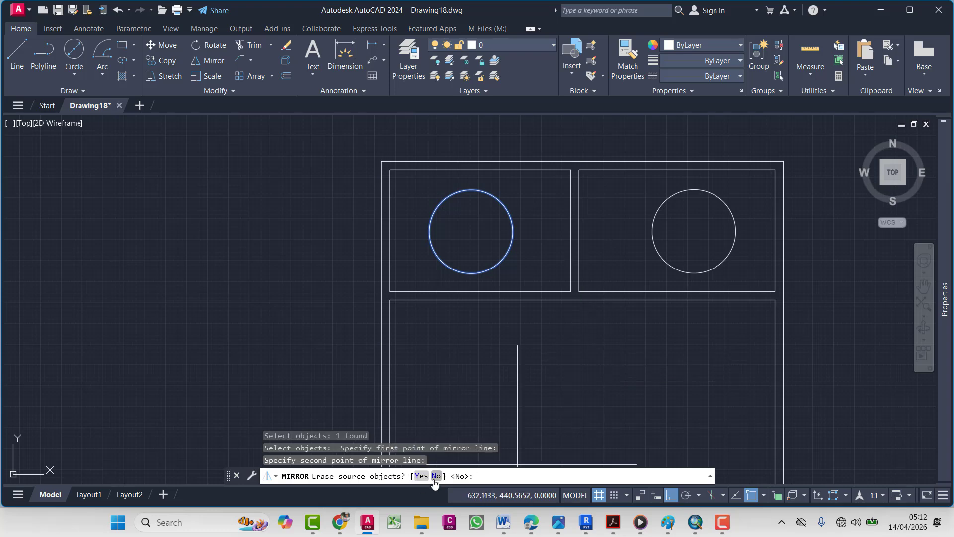
{"action": "left_click", "coordinate": [436, 477]}
{"action": "key", "text": "Escape"}
Draw a stepped three-segment polyline across the large lower room, running right from the left inner wall, down, and right to the right inner wall
{"action": "scroll", "coordinate": [656, 222], "scroll_direction": "down", "scroll_amount": 4}
{"action": "mouse_move", "coordinate": [646, 277]}
{"action": "middle_mouse_down"}
{"action": "mouse_move", "coordinate": [578, 247]}
{"action": "mouse_move", "coordinate": [504, 253]}
{"action": "middle_mouse_up"}
{"action": "scroll", "coordinate": [522, 277], "scroll_direction": "down", "scroll_amount": 2}
{"action": "scroll", "coordinate": [437, 260], "scroll_direction": "up", "scroll_amount": 2}
{"action": "key", "text": "Escape"}
{"action": "key", "text": "Escape"}
{"action": "scroll", "coordinate": [543, 265], "scroll_direction": "up", "scroll_amount": 2}
{"action": "type", "text": "pl"}
{"action": "key", "text": "Return"}
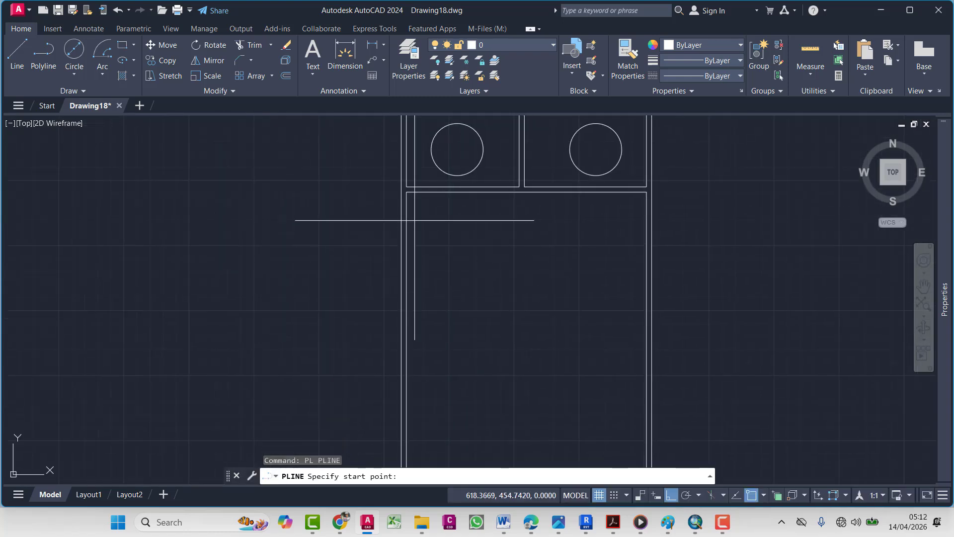
{"action": "left_click", "coordinate": [406, 228]}
{"action": "left_click", "coordinate": [530, 227]}
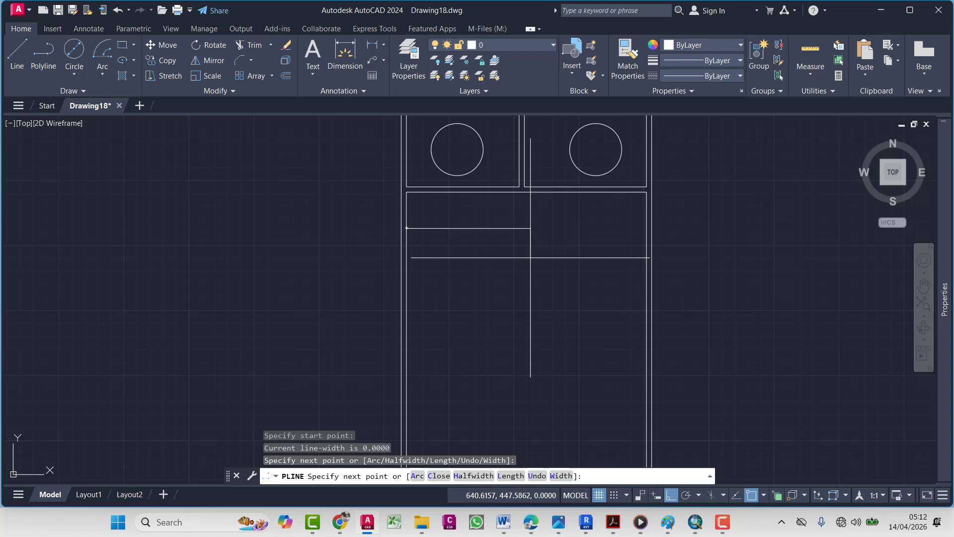
{"action": "left_click", "coordinate": [531, 344]}
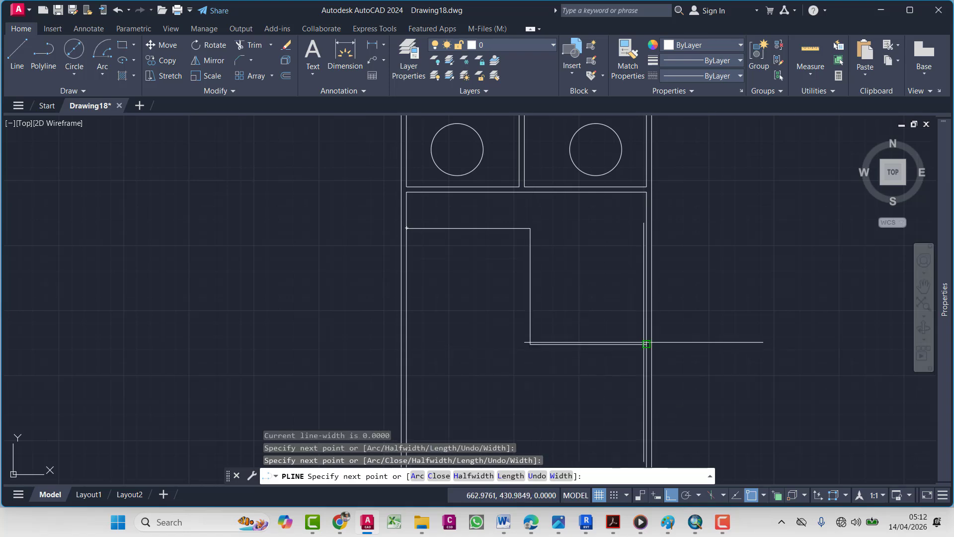
{"action": "left_click", "coordinate": [645, 342]}
{"action": "key", "text": "Escape"}
{"action": "middle_click_drag", "start_coordinate": [604, 392], "coordinate": [636, 341]}
{"action": "key", "text": "Escape"}
{"action": "key", "text": "Escape"}
{"action": "left_click", "coordinate": [630, 219]}
{"action": "left_click", "coordinate": [536, 304]}
{"action": "middle_click_drag", "start_coordinate": [536, 304], "coordinate": [498, 386]}
{"action": "key", "text": "Escape"}
{"action": "mouse_move", "coordinate": [514, 311]}
{"action": "middle_mouse_down"}
{"action": "mouse_move", "coordinate": [510, 282]}
{"action": "mouse_move", "coordinate": [486, 267]}
{"action": "mouse_move", "coordinate": [473, 330]}
{"action": "mouse_move", "coordinate": [450, 330]}
{"action": "mouse_move", "coordinate": [460, 165]}
{"action": "middle_mouse_up"}
{"action": "key", "text": "Escape"}
{"action": "left_click", "coordinate": [529, 237]}
{"action": "left_click", "coordinate": [496, 279]}
{"action": "key", "text": "Escape"}
{"action": "key", "text": "Escape"}
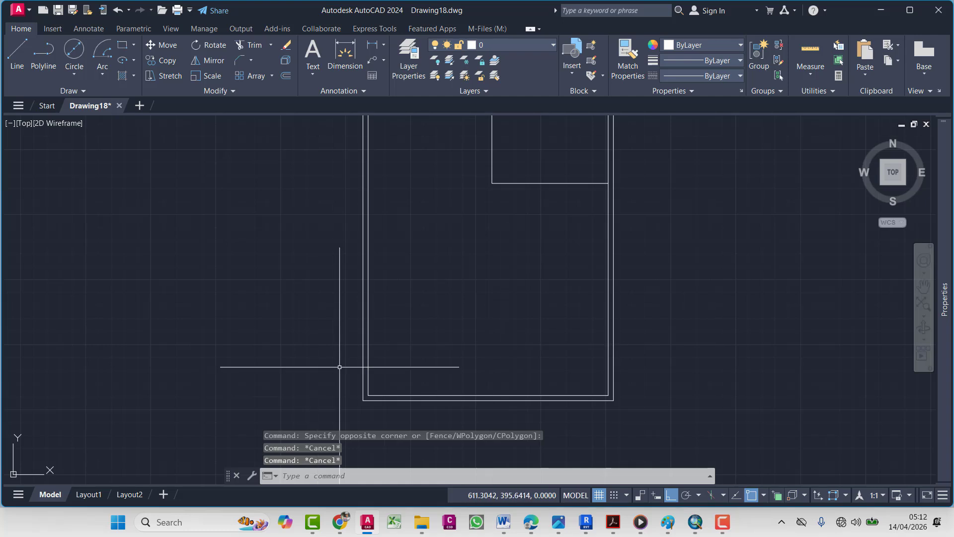
Fillet the outer wall lines at the plan's lower-left corner with a radius of 5
{"action": "scroll", "coordinate": [367, 365], "scroll_direction": "up", "scroll_amount": 6}
{"action": "left_click", "coordinate": [367, 365]}
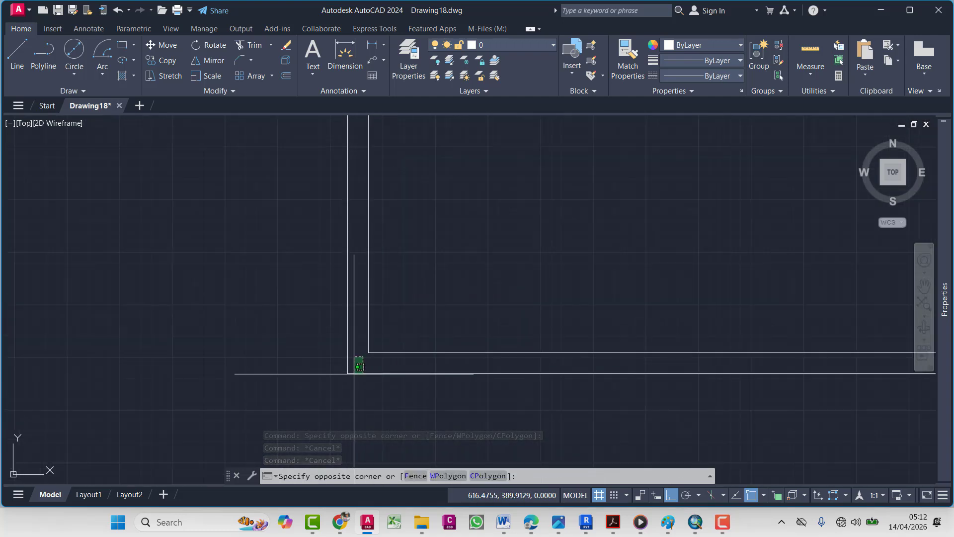
{"action": "key", "text": "Escape"}
{"action": "key", "text": "Escape"}
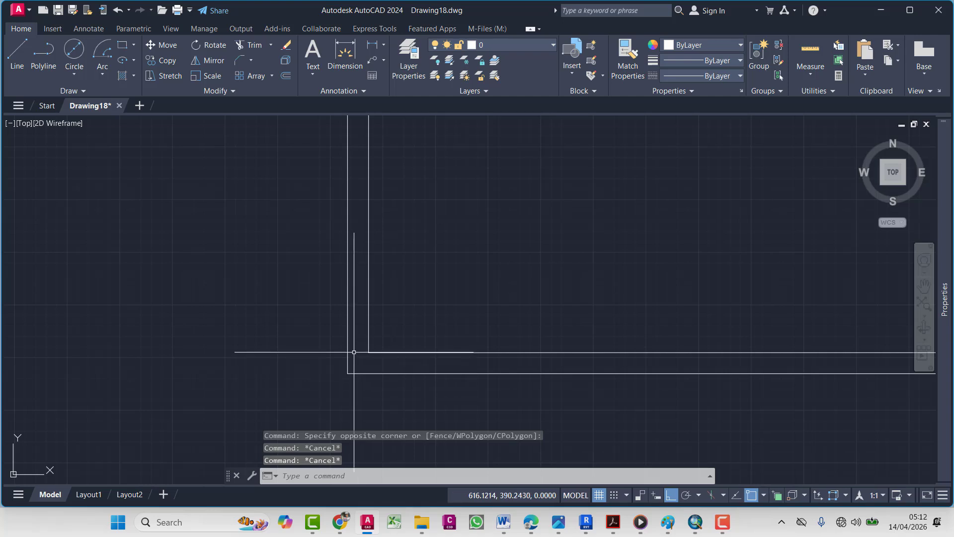
{"action": "type", "text": "fil"}
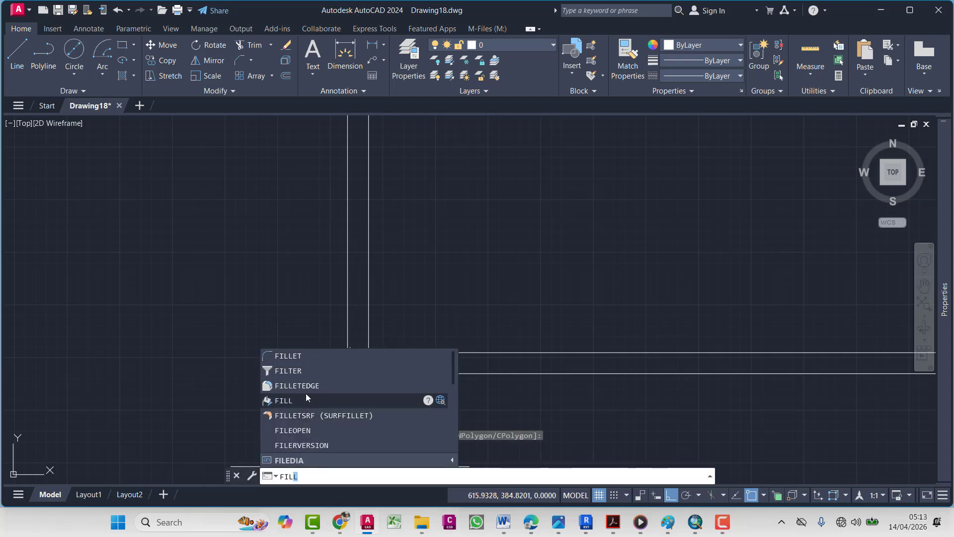
{"action": "left_click", "coordinate": [294, 352]}
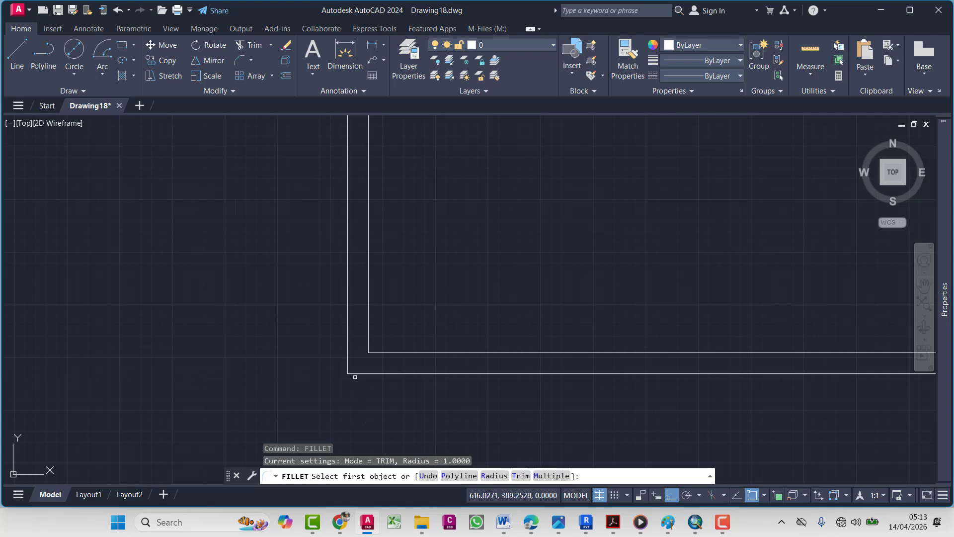
{"action": "left_click", "coordinate": [347, 349]}
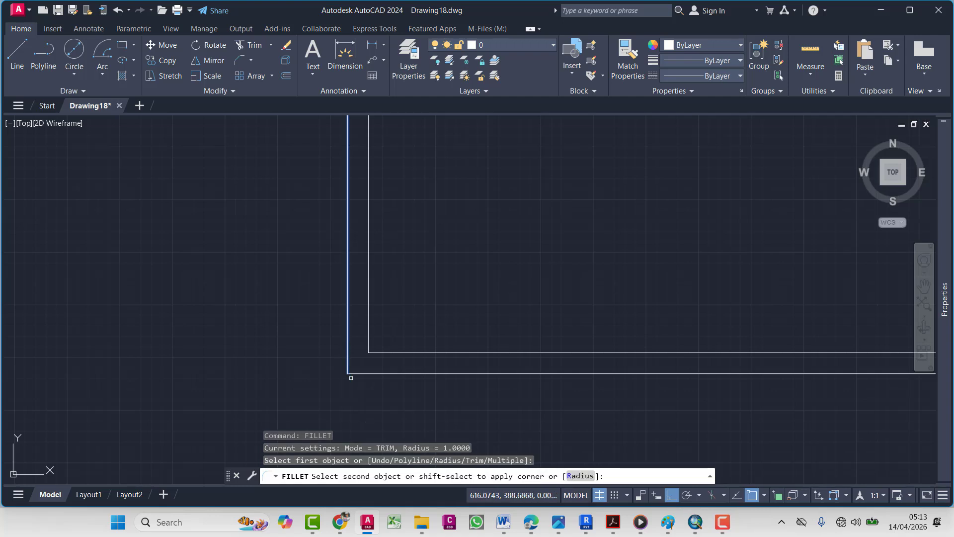
{"action": "left_click", "coordinate": [579, 476]}
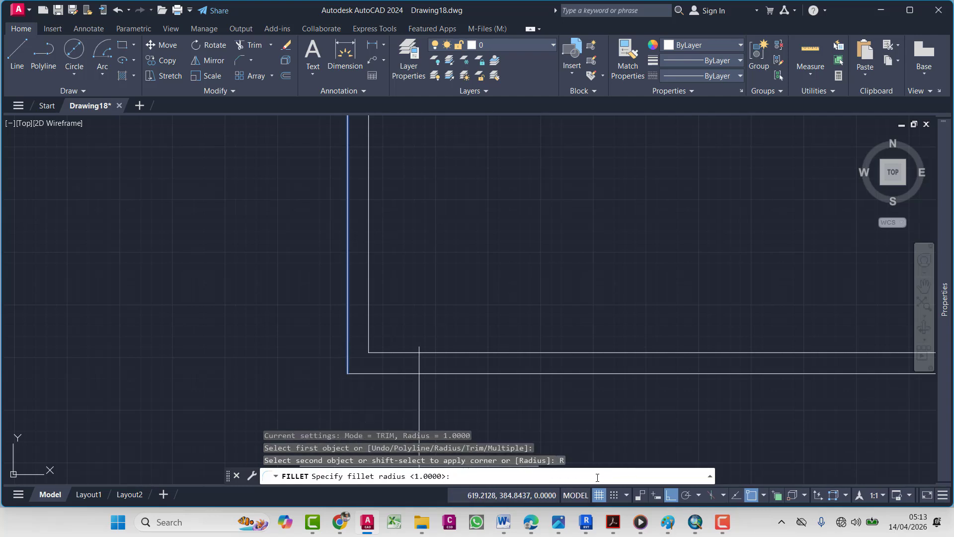
{"action": "key", "text": "Return"}
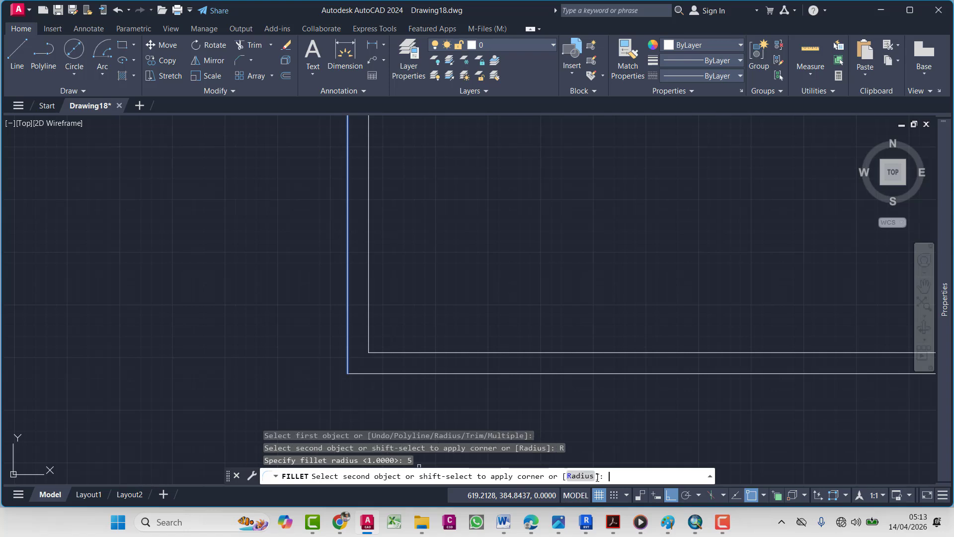
{"action": "left_click", "coordinate": [383, 374]}
{"action": "key", "text": "Escape"}
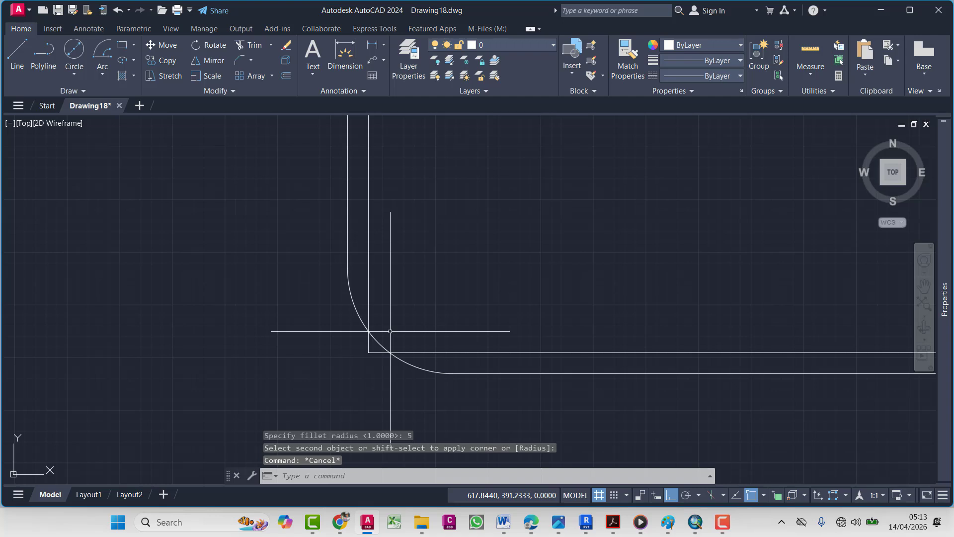
Fillet the inner wall lines at the lower-left corner with a radius of 5 and close the Autodesk pop-up window
{"action": "key", "text": "space"}
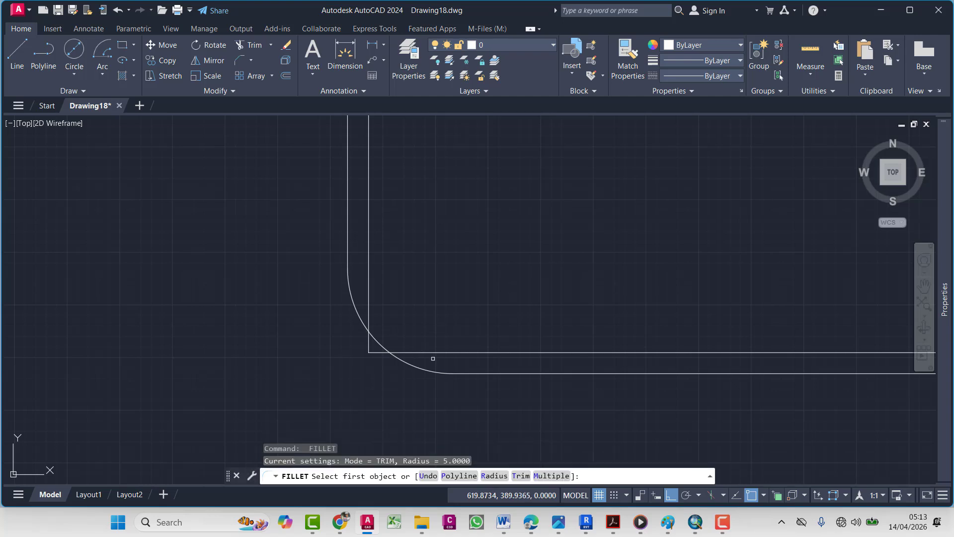
{"action": "left_click", "coordinate": [368, 263]}
{"action": "left_click", "coordinate": [581, 476]}
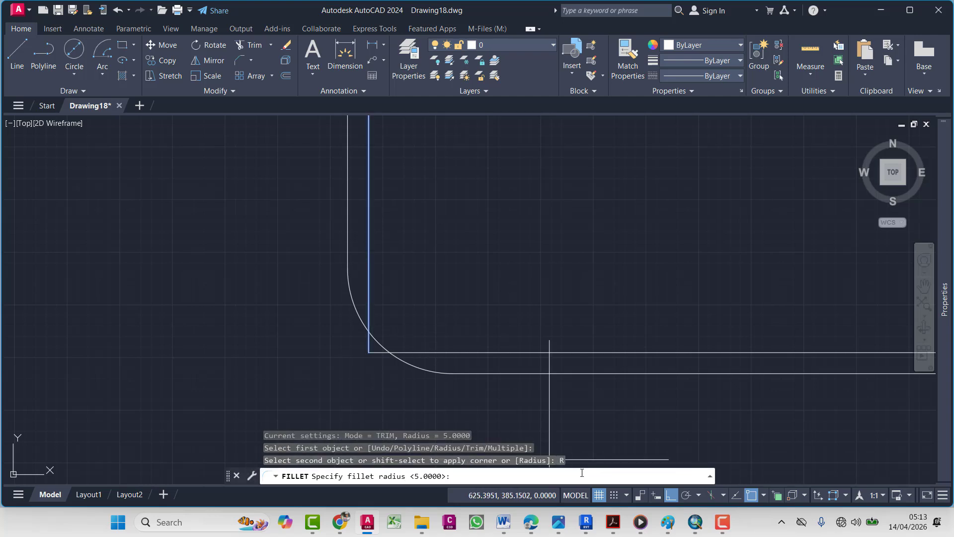
{"action": "type", "text": "5"}
{"action": "key", "text": "Return"}
{"action": "left_click", "coordinate": [474, 353]}
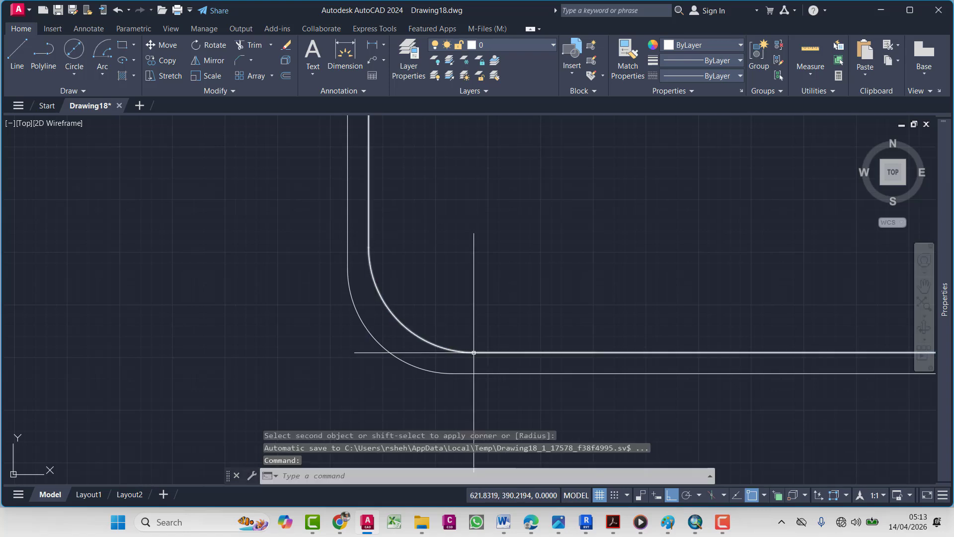
{"action": "key", "text": "Escape"}
{"action": "scroll", "coordinate": [473, 352], "scroll_direction": "down", "scroll_amount": 6}
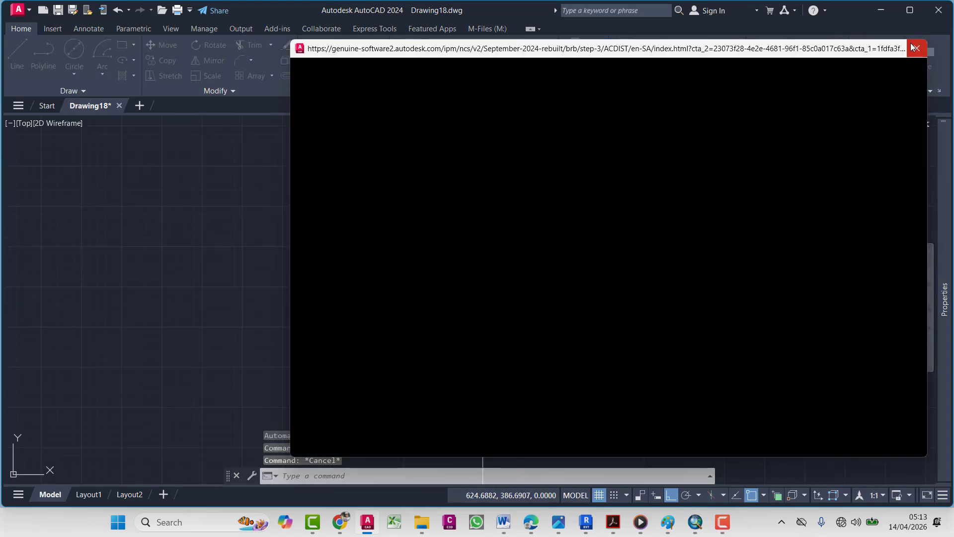
{"action": "left_click", "coordinate": [916, 48]}
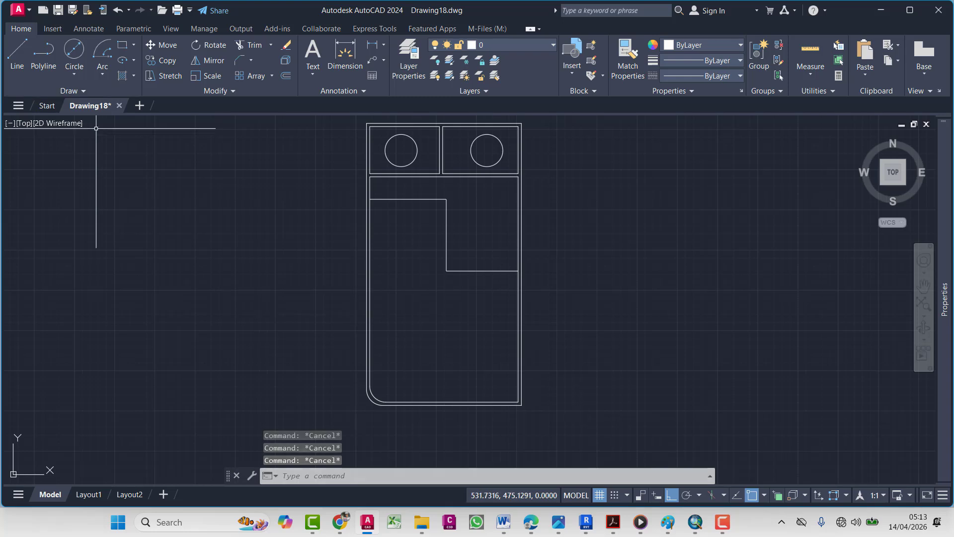
Draw a 180° start-center-angle arc of about 9.1 radius, opening right, over the stepped polyline's vertical segment
{"action": "scroll", "coordinate": [486, 221], "scroll_direction": "up", "scroll_amount": 2}
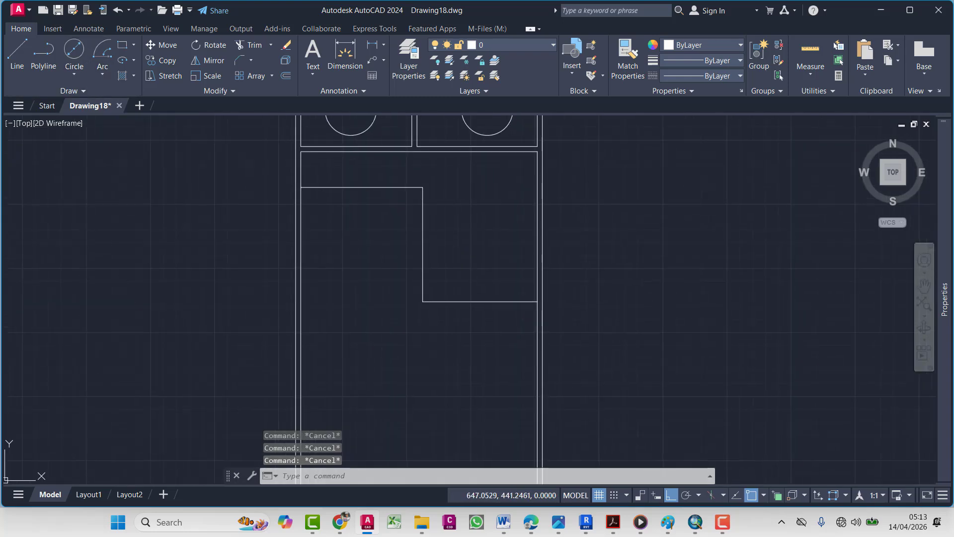
{"action": "left_click", "coordinate": [101, 54]}
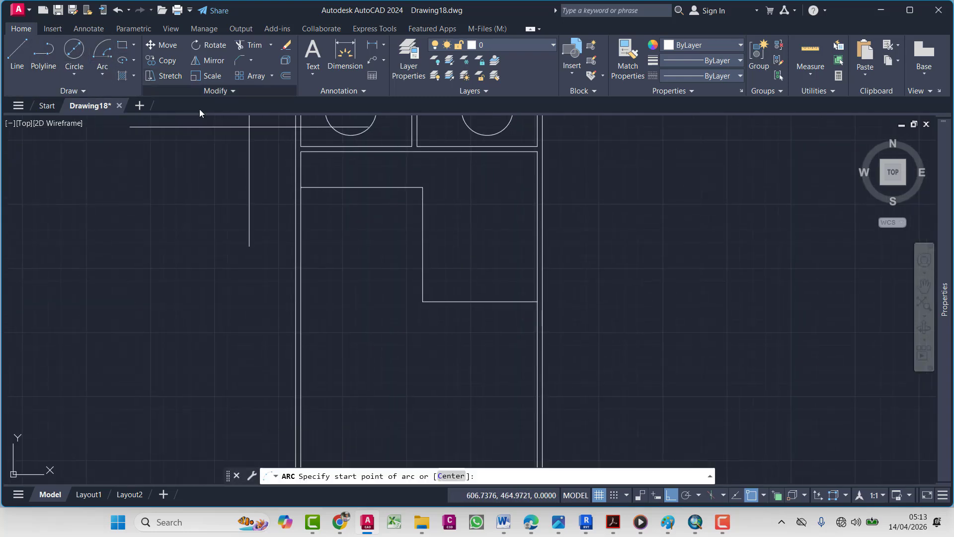
{"action": "middle_click_drag", "start_coordinate": [428, 284], "coordinate": [328, 309]}
{"action": "scroll", "coordinate": [376, 266], "scroll_direction": "up", "scroll_amount": 2}
{"action": "left_click", "coordinate": [348, 207]}
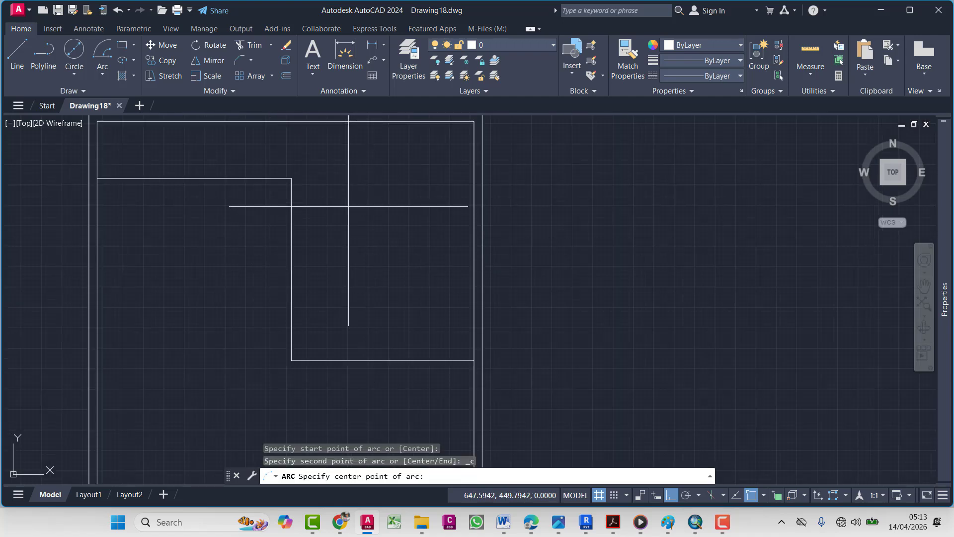
{"action": "left_click", "coordinate": [360, 281]}
{"action": "left_click", "coordinate": [261, 321]}
{"action": "key", "text": "Escape"}
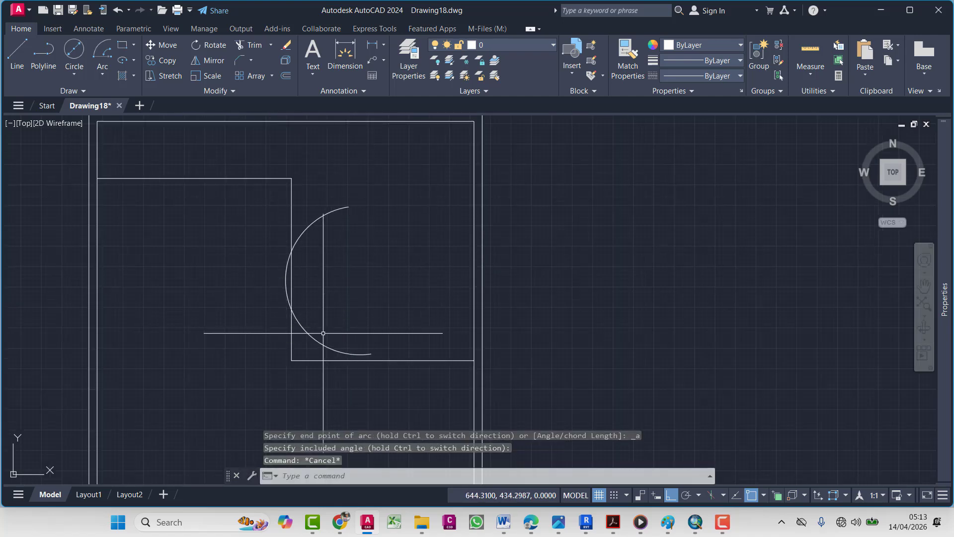
Set the arc's radius to 5
{"action": "left_click", "coordinate": [310, 338]}
{"action": "mouse_move", "coordinate": [949, 345]}
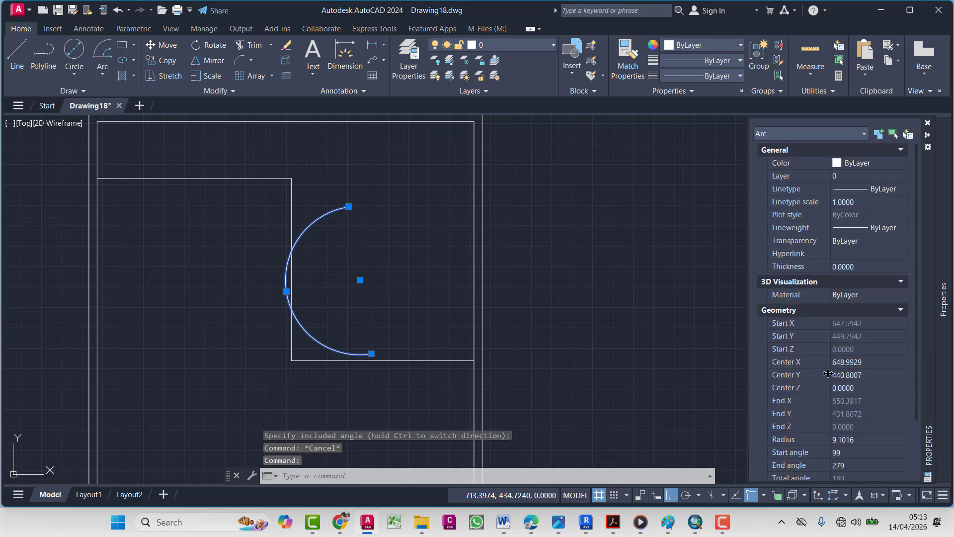
{"action": "scroll", "coordinate": [833, 455], "scroll_direction": "down", "scroll_amount": 2}
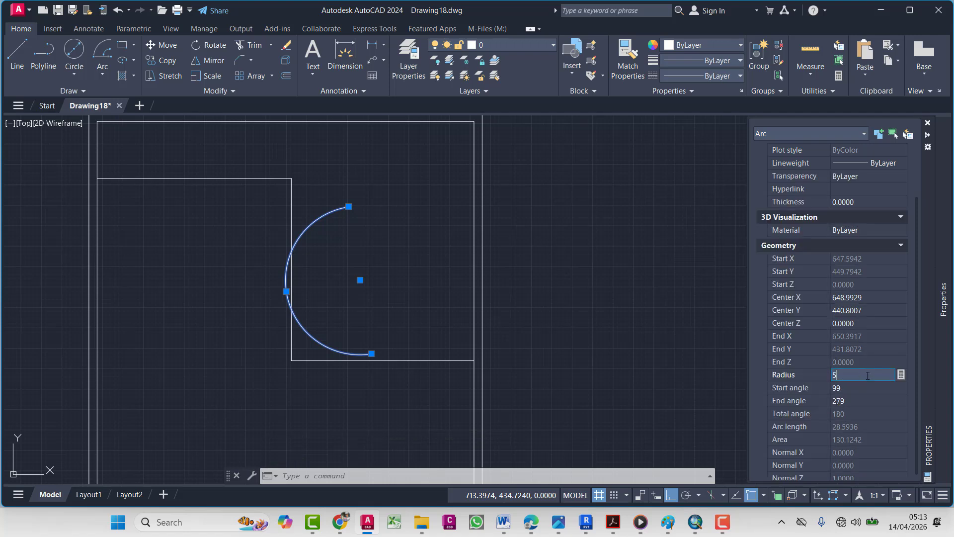
{"action": "key", "text": "Return"}
Move the arc straight up a short distance within the area beside the stepped polyline
{"action": "scroll", "coordinate": [452, 363], "scroll_direction": "down", "scroll_amount": 4}
{"action": "left_click", "coordinate": [452, 363]}
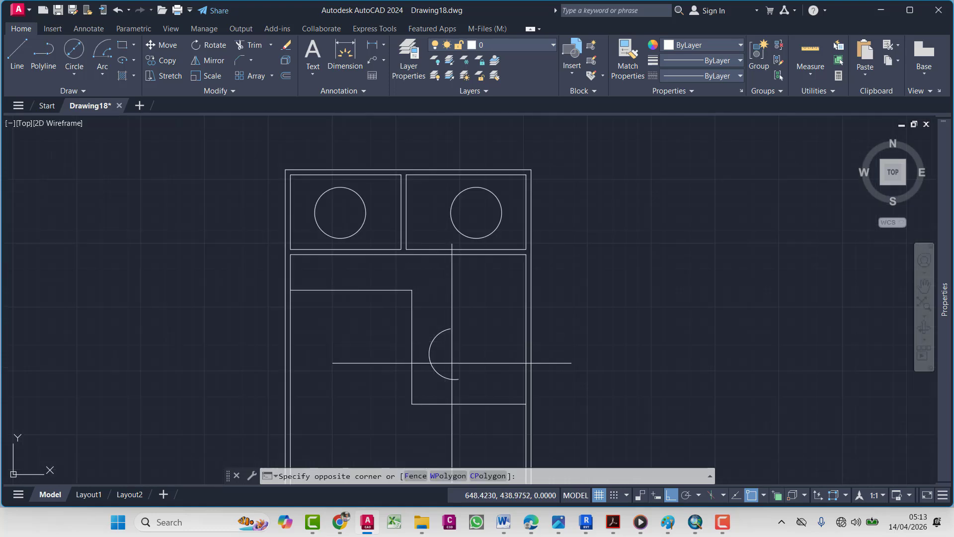
{"action": "left_click", "coordinate": [432, 386]}
{"action": "type", "text": "m"}
{"action": "key", "text": "Return"}
{"action": "left_click", "coordinate": [487, 341]}
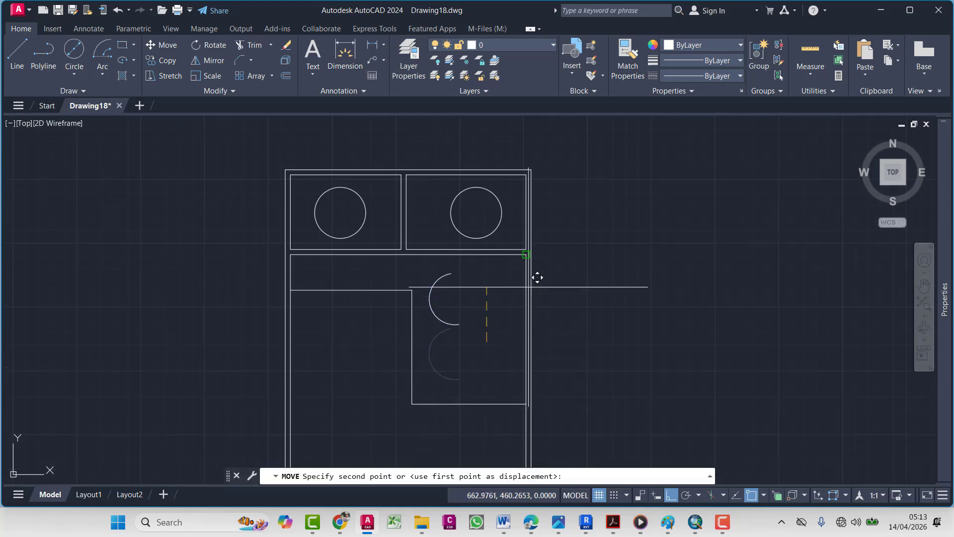
{"action": "left_click", "coordinate": [488, 301]}
Move the arc with Ortho off to the upper-right corner of the large room, beside the right inner wall
{"action": "middle_click_drag", "start_coordinate": [468, 311], "coordinate": [469, 262]}
{"action": "left_click", "coordinate": [465, 273]}
{"action": "left_click", "coordinate": [436, 316]}
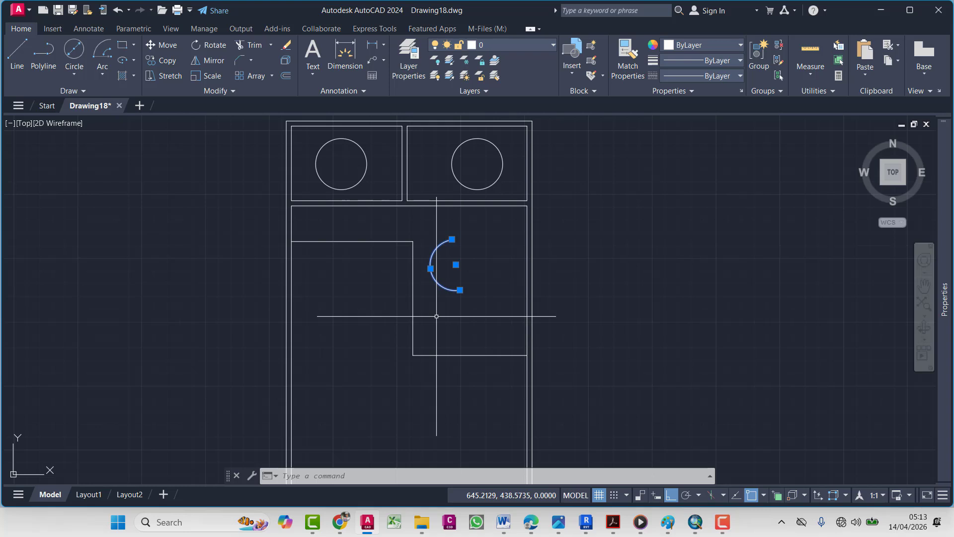
{"action": "type", "text": "m"}
{"action": "key", "text": "Return"}
{"action": "left_click", "coordinate": [435, 299]}
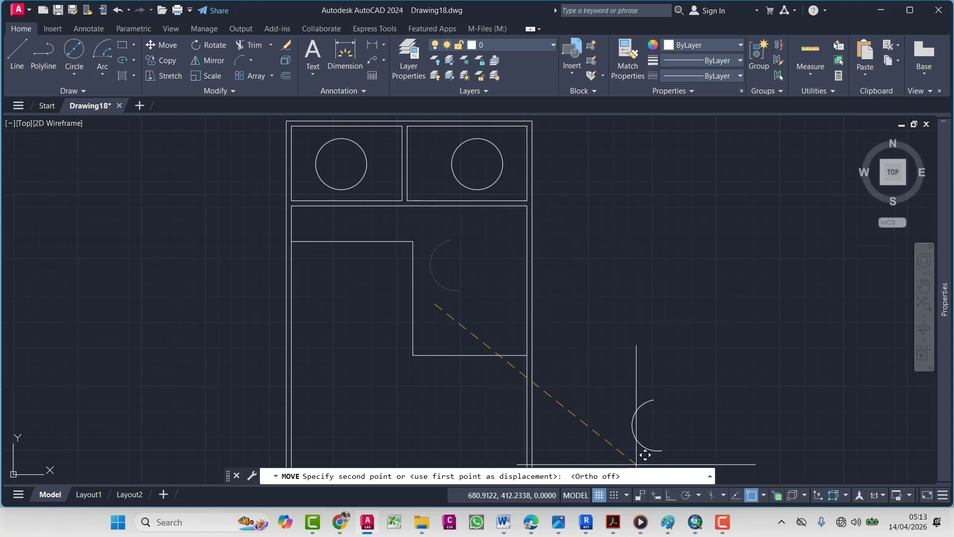
{"action": "left_click", "coordinate": [501, 277]}
Mirror the arc beside the large room's right wall about a vertical line near its leftmost point, keeping the original
{"action": "scroll", "coordinate": [499, 277], "scroll_direction": "up", "scroll_amount": 2}
{"action": "mouse_move", "coordinate": [499, 277]}
{"action": "middle_mouse_down"}
{"action": "mouse_move", "coordinate": [525, 353]}
{"action": "mouse_move", "coordinate": [515, 318]}
{"action": "middle_mouse_up"}
{"action": "left_click", "coordinate": [516, 268]}
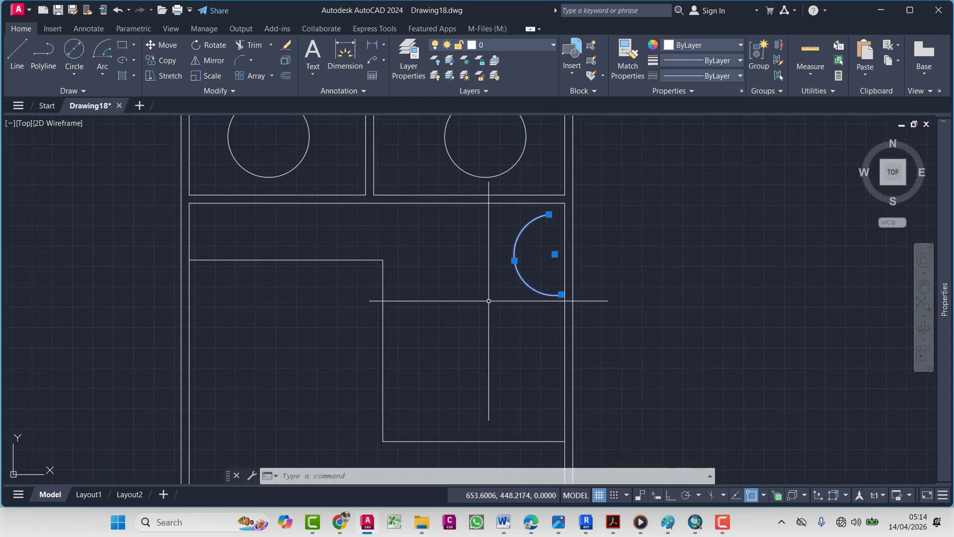
{"action": "scroll", "coordinate": [514, 261], "scroll_direction": "up", "scroll_amount": 4}
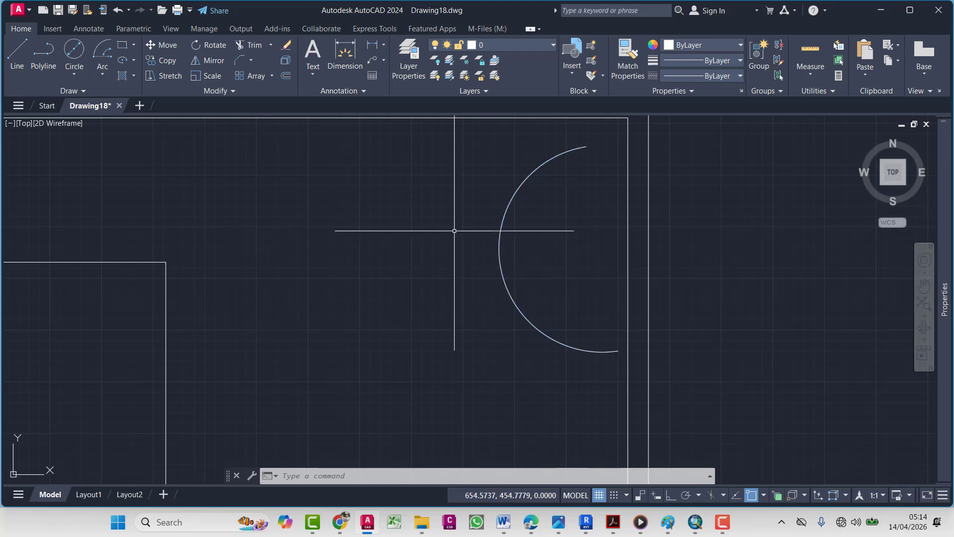
{"action": "left_click", "coordinate": [209, 60]}
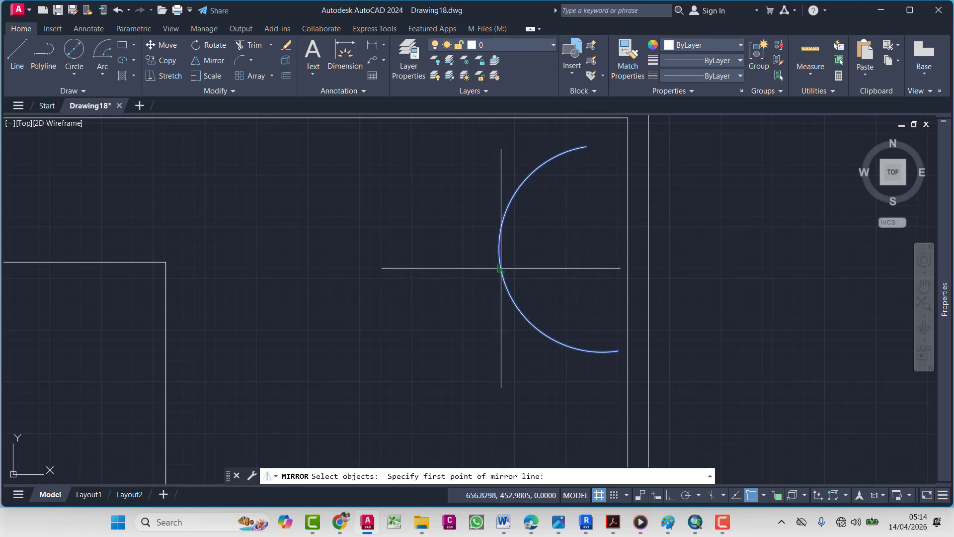
{"action": "left_click", "coordinate": [501, 268]}
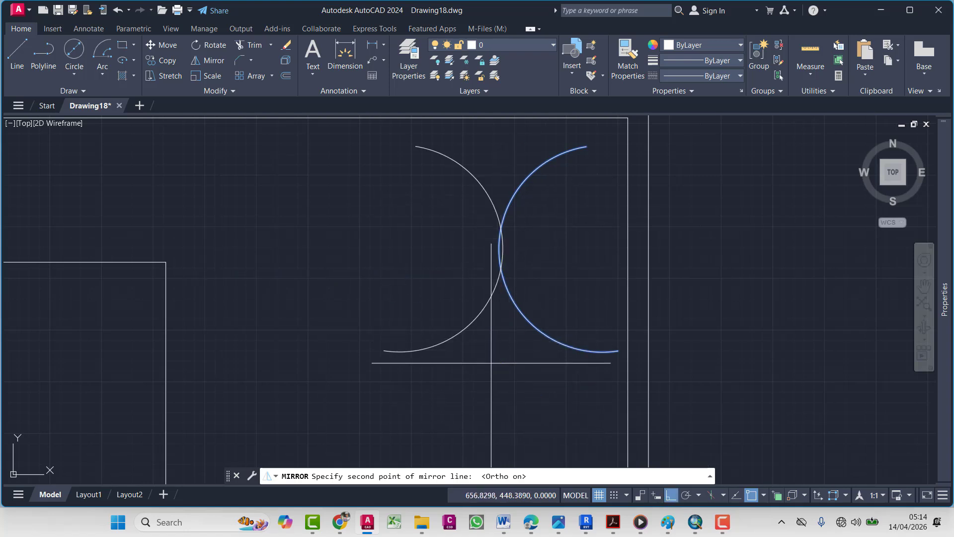
{"action": "left_click", "coordinate": [506, 355]}
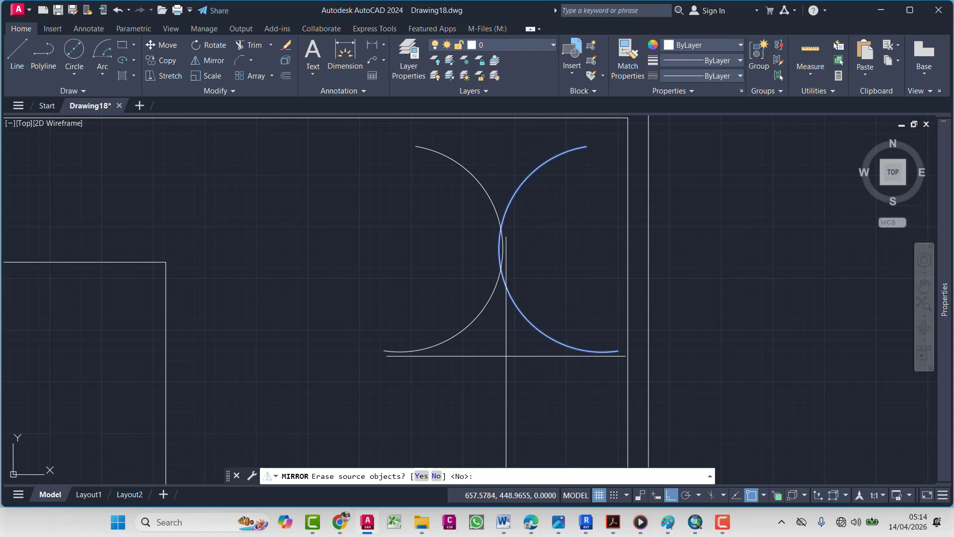
{"action": "left_click", "coordinate": [440, 475]}
{"action": "scroll", "coordinate": [504, 288], "scroll_direction": "down", "scroll_amount": 6}
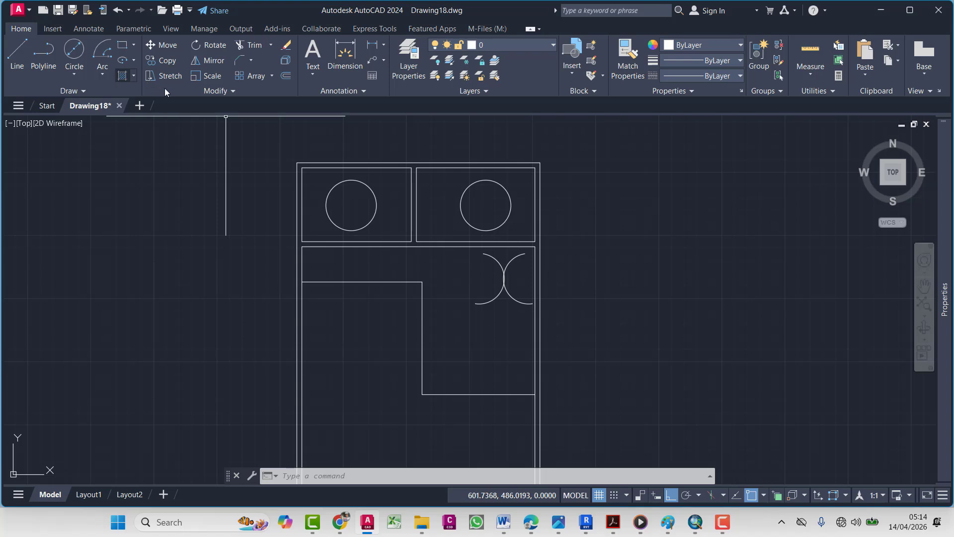
Copy the back-to-back arc pair about 13.5 units straight down, within the area beside the stepped polyline
{"action": "scroll", "coordinate": [482, 294], "scroll_direction": "up", "scroll_amount": 4}
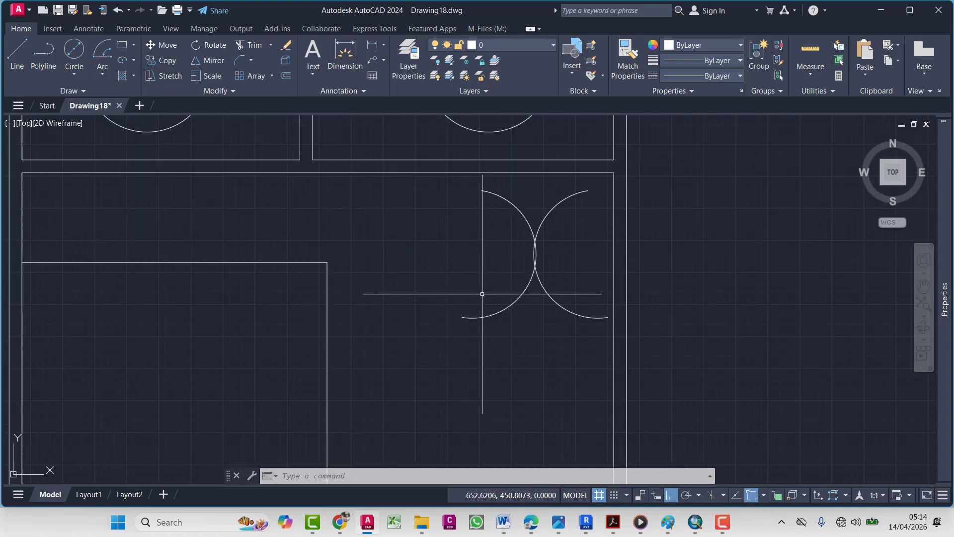
{"action": "left_click", "coordinate": [574, 262]}
{"action": "left_click", "coordinate": [470, 310]}
{"action": "type", "text": "co"}
{"action": "key", "text": "Return"}
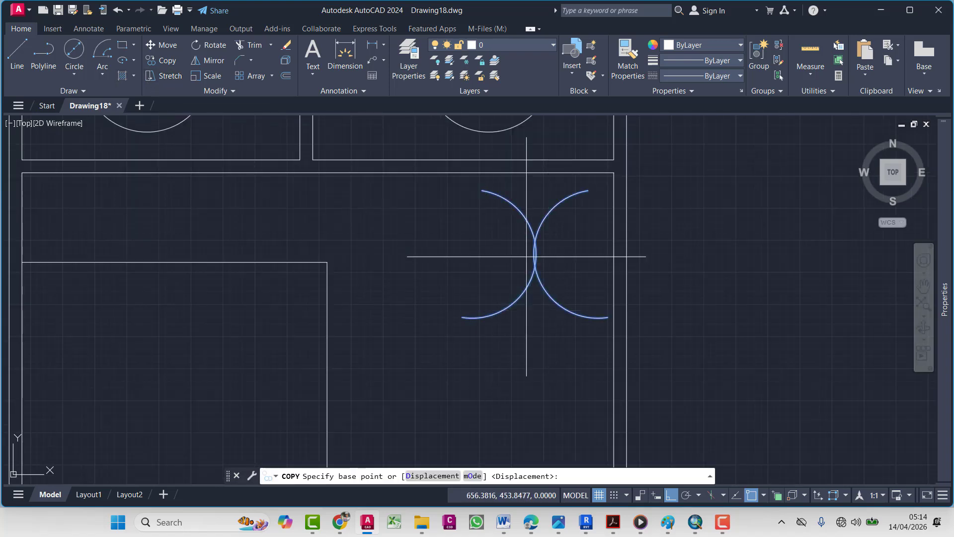
{"action": "left_click", "coordinate": [534, 254]}
{"action": "middle_click_drag", "start_coordinate": [527, 315], "coordinate": [499, 195]}
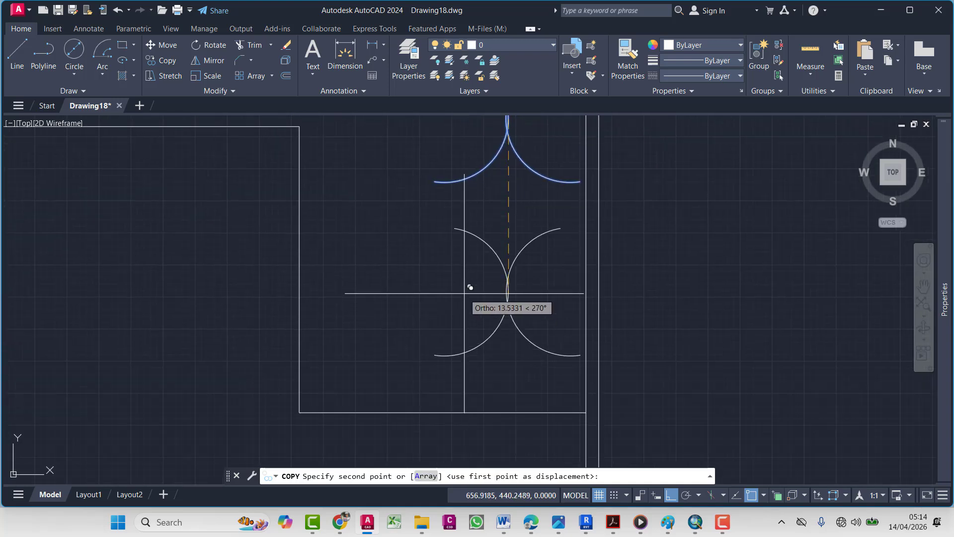
{"action": "left_click", "coordinate": [470, 287]}
{"action": "key", "text": "Return"}
Copy the lower arc pair about 32 units straight left, next to the room's left inner wall
{"action": "scroll", "coordinate": [470, 287], "scroll_direction": "down", "scroll_amount": 4}
{"action": "mouse_move", "coordinate": [418, 318]}
{"action": "middle_mouse_down"}
{"action": "mouse_move", "coordinate": [392, 346]}
{"action": "mouse_move", "coordinate": [421, 323]}
{"action": "middle_mouse_up"}
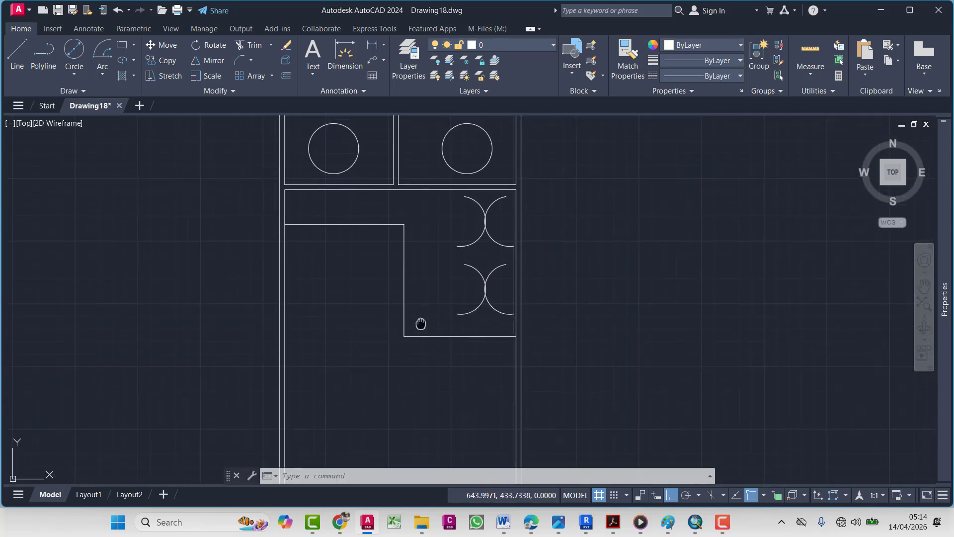
{"action": "scroll", "coordinate": [478, 300], "scroll_direction": "up", "scroll_amount": 2}
{"action": "left_click", "coordinate": [490, 301]}
{"action": "left_click", "coordinate": [455, 320]}
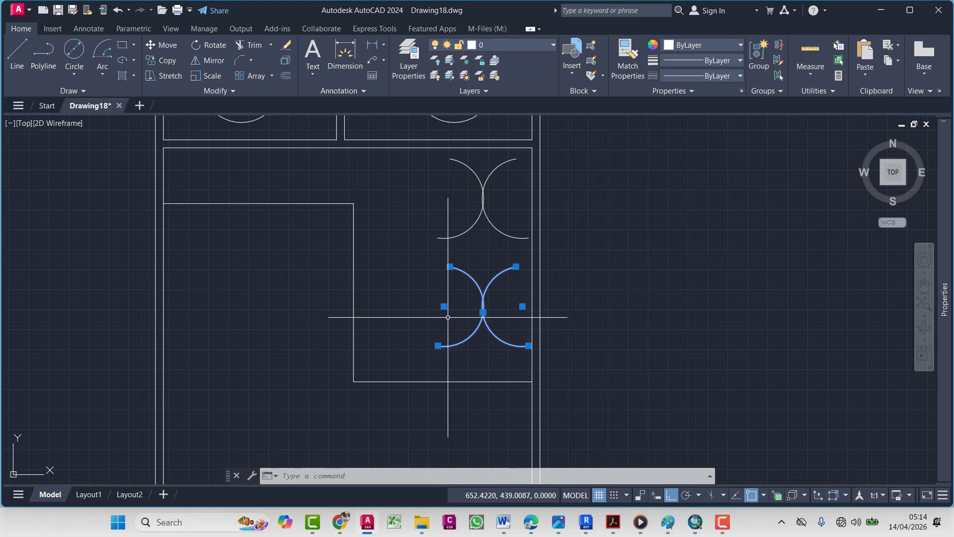
{"action": "type", "text": "co"}
{"action": "key", "text": "Return"}
{"action": "left_click", "coordinate": [488, 384]}
{"action": "scroll", "coordinate": [447, 341], "scroll_direction": "down", "scroll_amount": 1}
{"action": "scroll", "coordinate": [402, 351], "scroll_direction": "up", "scroll_amount": 1}
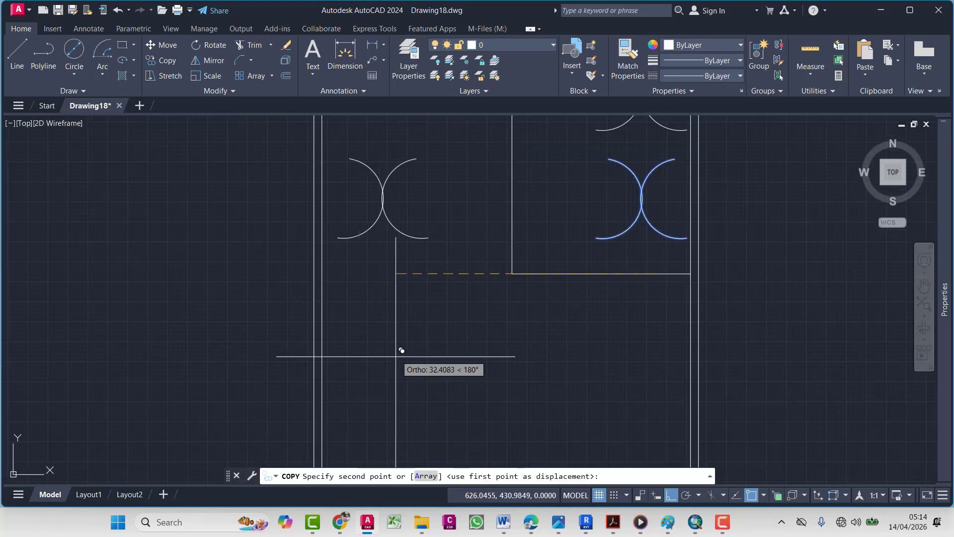
{"action": "left_click", "coordinate": [403, 345]}
{"action": "key", "text": "Return"}
Move the left arc pair straight down, below the level of the stepped polyline's lowest segment
{"action": "left_click", "coordinate": [416, 192]}
{"action": "left_click", "coordinate": [383, 232]}
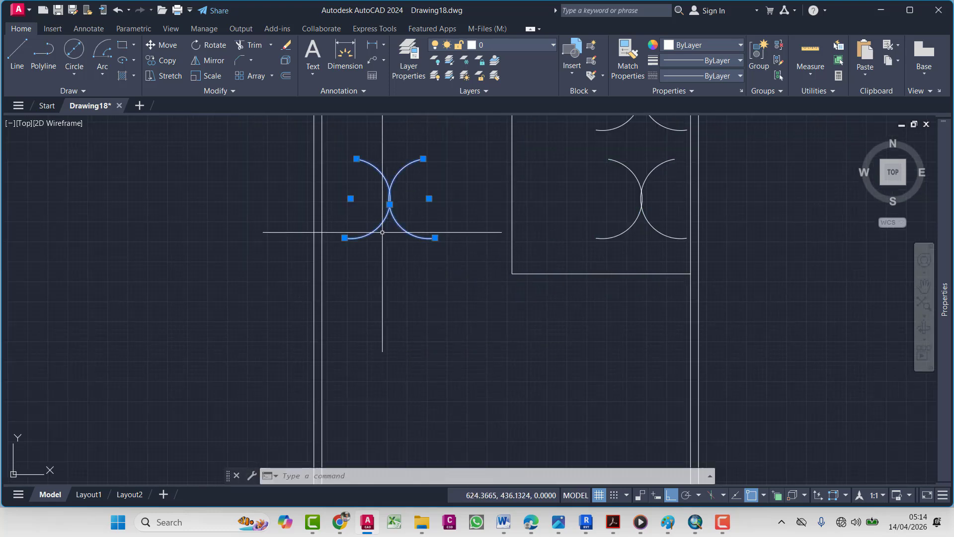
{"action": "type", "text": "m"}
{"action": "key", "text": "Return"}
{"action": "left_click", "coordinate": [385, 263]}
{"action": "middle_click_drag", "start_coordinate": [390, 341], "coordinate": [405, 250]}
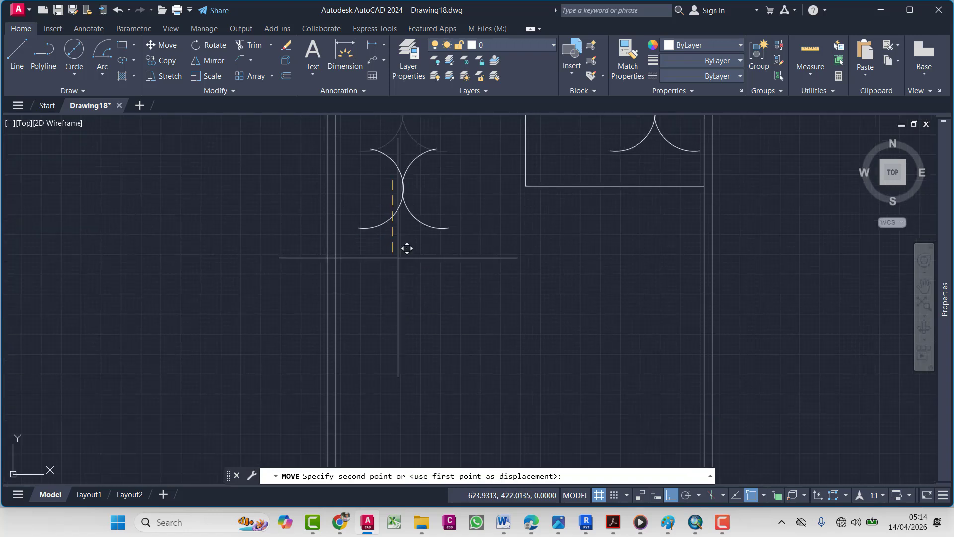
{"action": "left_click", "coordinate": [380, 317]}
Scale the left arc pair down to roughly a third of its size, using a base point just below it
{"action": "left_click", "coordinate": [436, 249]}
{"action": "left_click", "coordinate": [392, 291]}
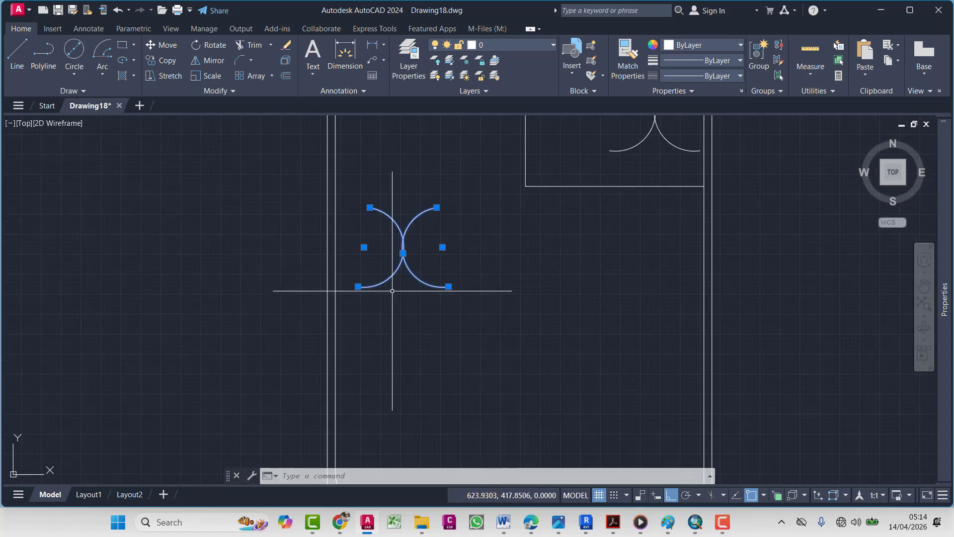
{"action": "left_click", "coordinate": [206, 82]}
{"action": "left_click", "coordinate": [424, 334]}
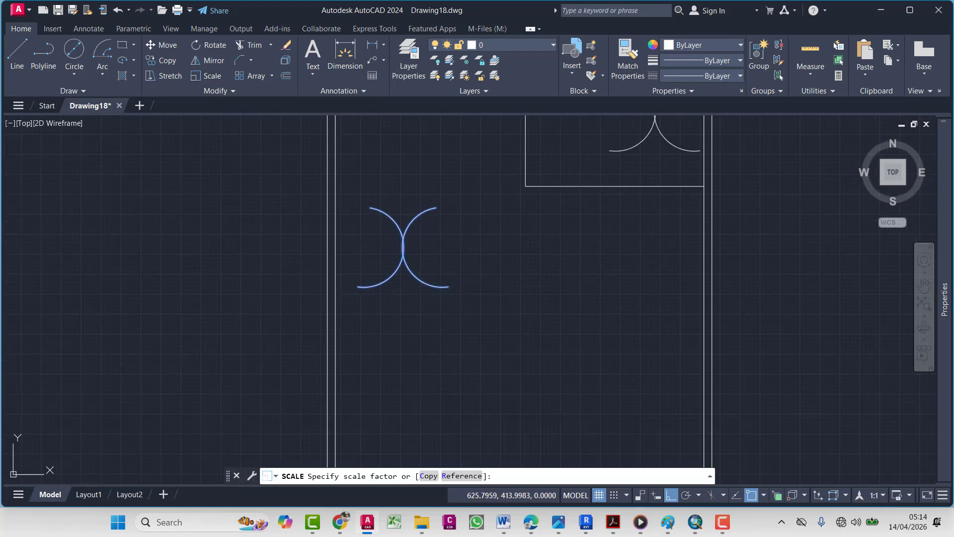
{"action": "left_click", "coordinate": [418, 336]}
Move the reduced arc pair straight left, close to the room's left inner wall
{"action": "left_click", "coordinate": [426, 285]}
{"action": "left_click", "coordinate": [389, 313]}
{"action": "key", "text": "Return"}
{"action": "left_click", "coordinate": [426, 337]}
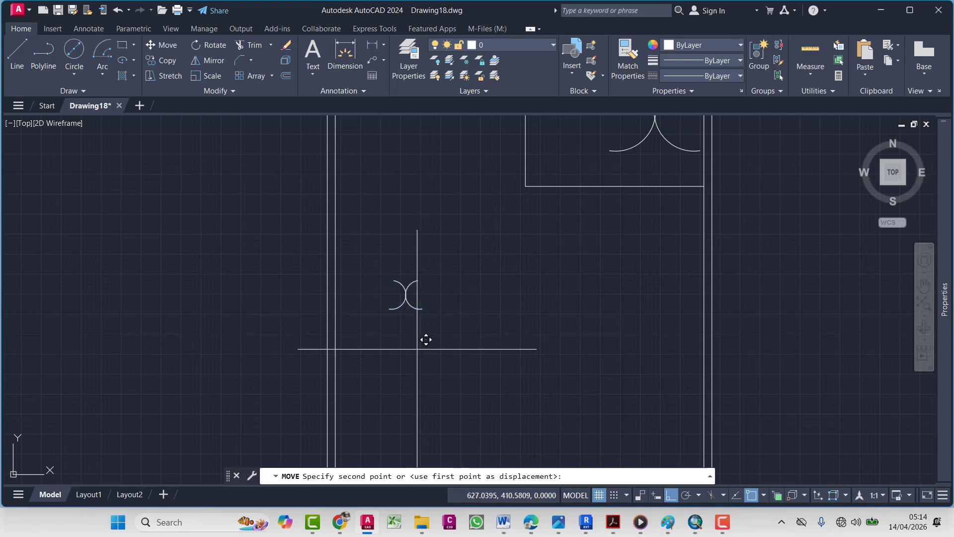
{"action": "left_click", "coordinate": [382, 308]}
Create a rectangular array from the small arc pair and set its columns to 7
{"action": "left_click", "coordinate": [380, 293]}
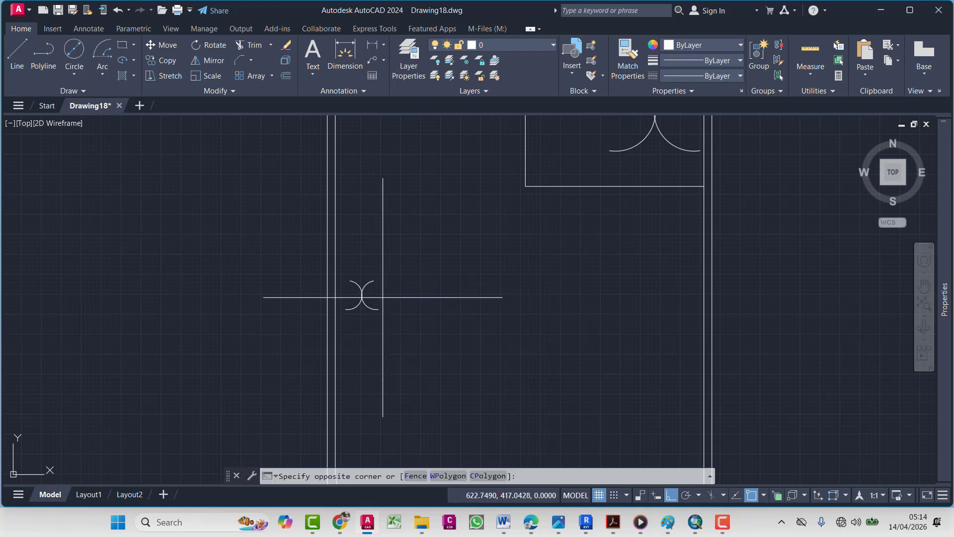
{"action": "left_click", "coordinate": [341, 280]}
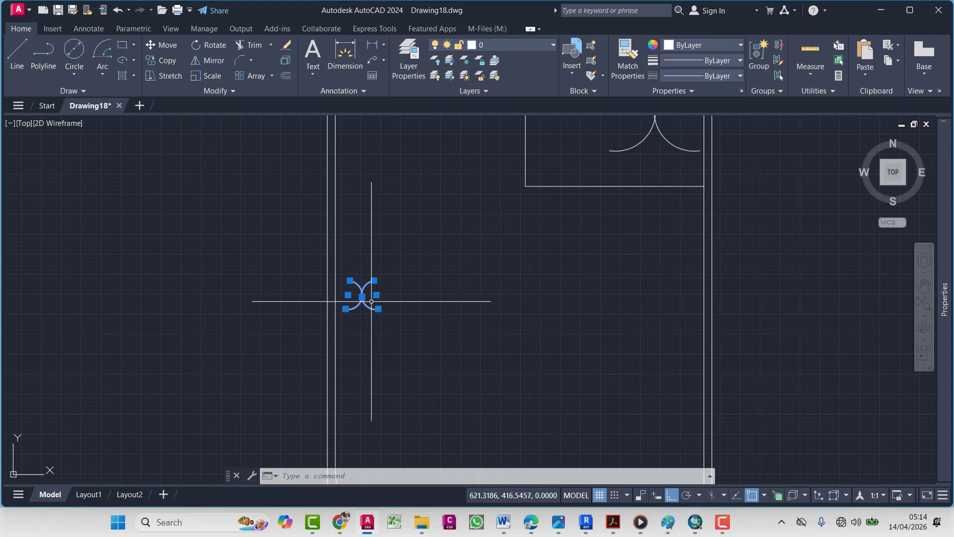
{"action": "scroll", "coordinate": [498, 311], "scroll_direction": "down", "scroll_amount": 2}
{"action": "middle_click_drag", "start_coordinate": [498, 311], "coordinate": [534, 251]}
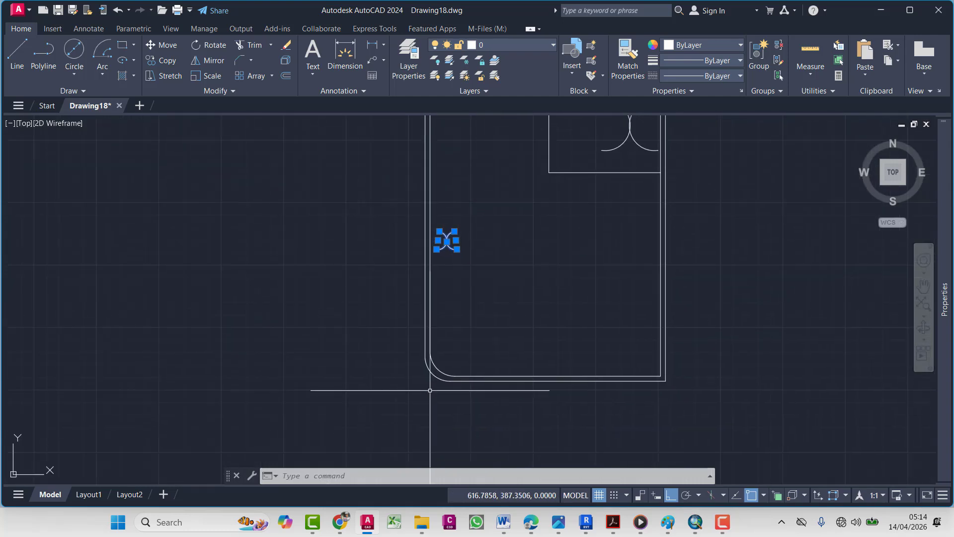
{"action": "left_click", "coordinate": [263, 76]}
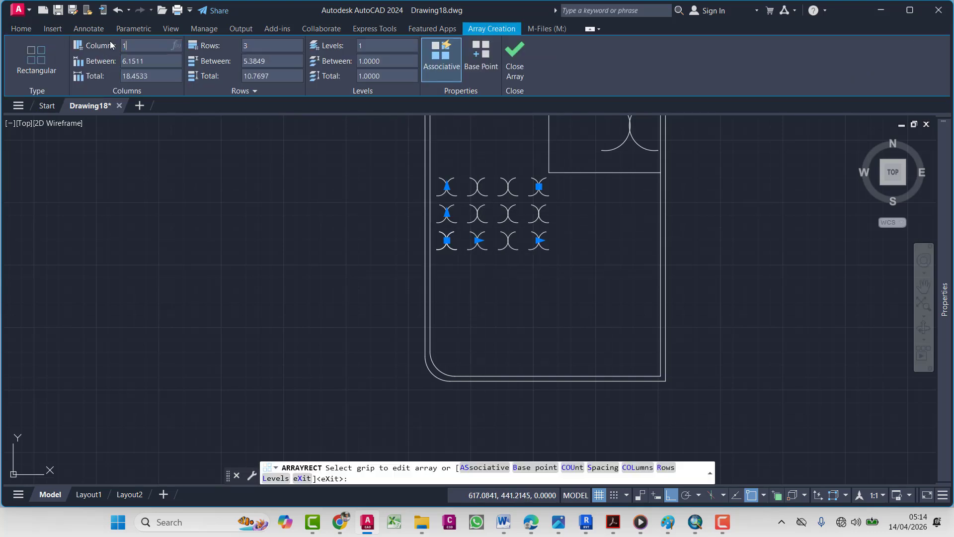
{"action": "type", "text": "10"}
{"action": "key", "text": "Return"}
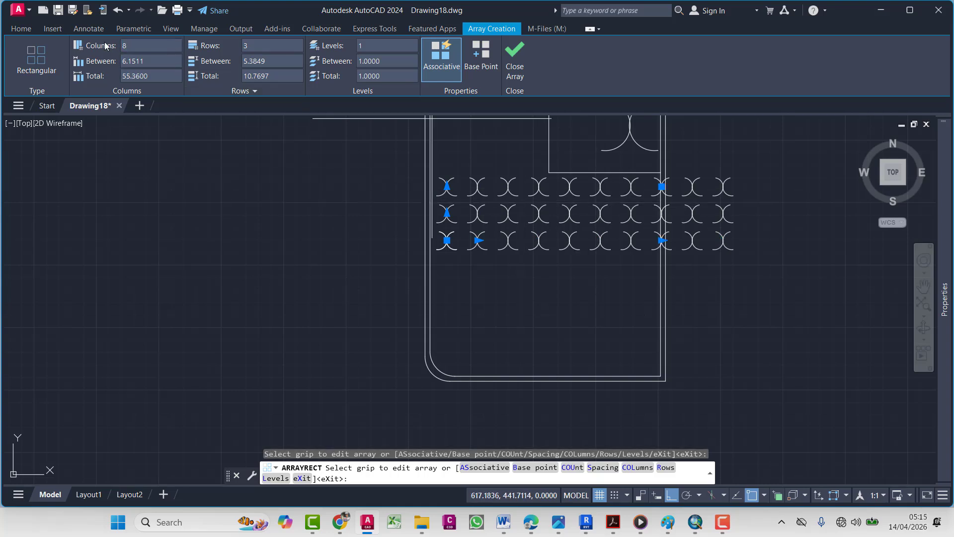
{"action": "key", "text": "Return"}
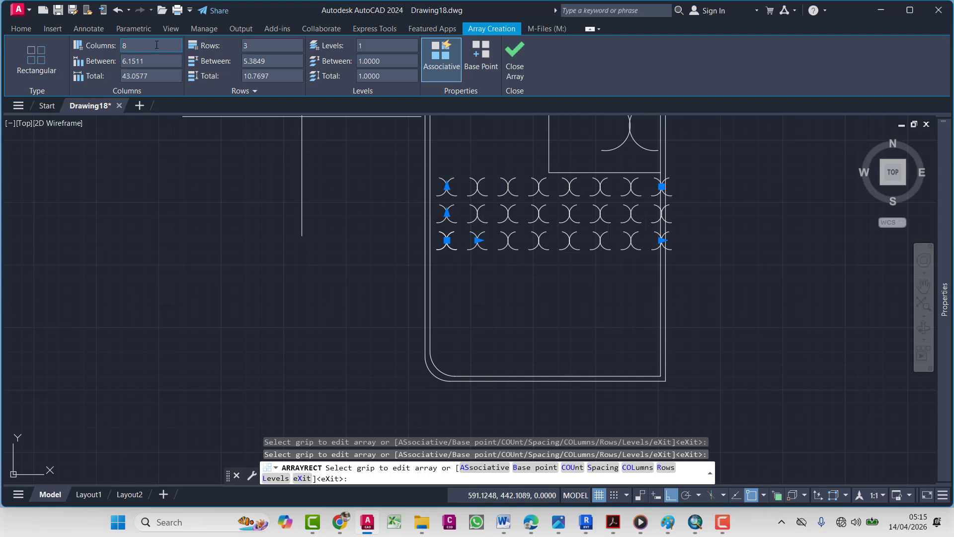
{"action": "key", "text": "Return"}
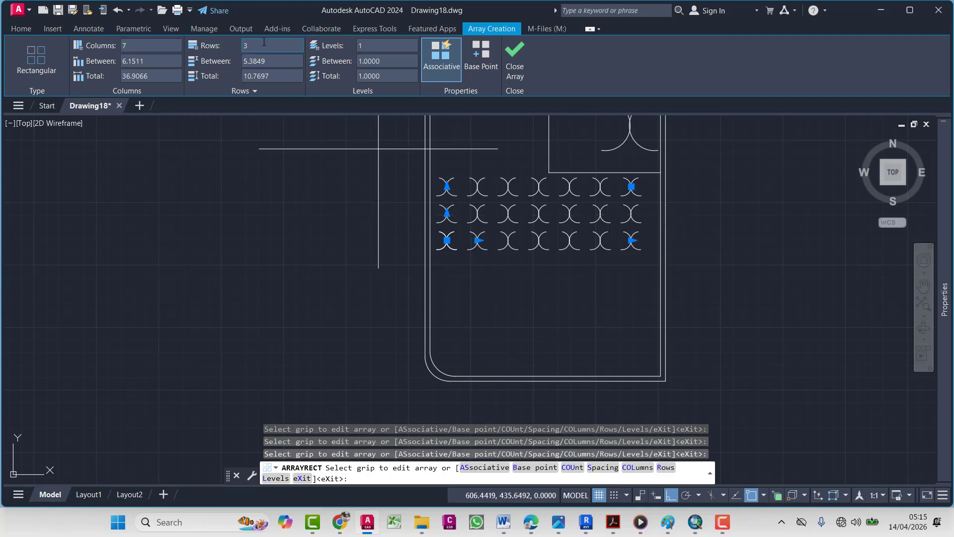
Set the array's rows to 6 and finish the array
{"action": "type", "text": "6"}
{"action": "key", "text": "Return"}
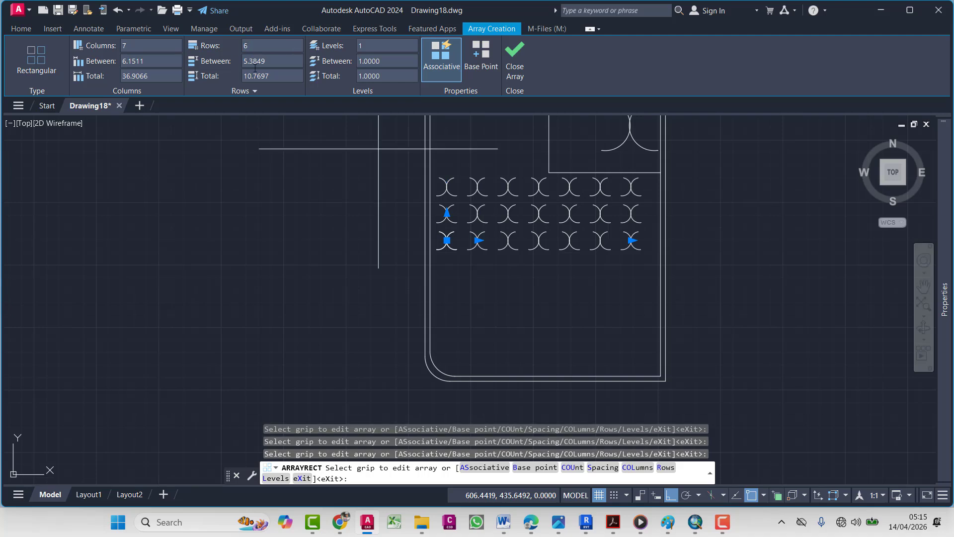
{"action": "mouse_move", "coordinate": [519, 229]}
{"action": "middle_mouse_down"}
{"action": "mouse_move", "coordinate": [510, 243]}
{"action": "mouse_move", "coordinate": [510, 332]}
{"action": "mouse_move", "coordinate": [483, 272]}
{"action": "middle_mouse_up"}
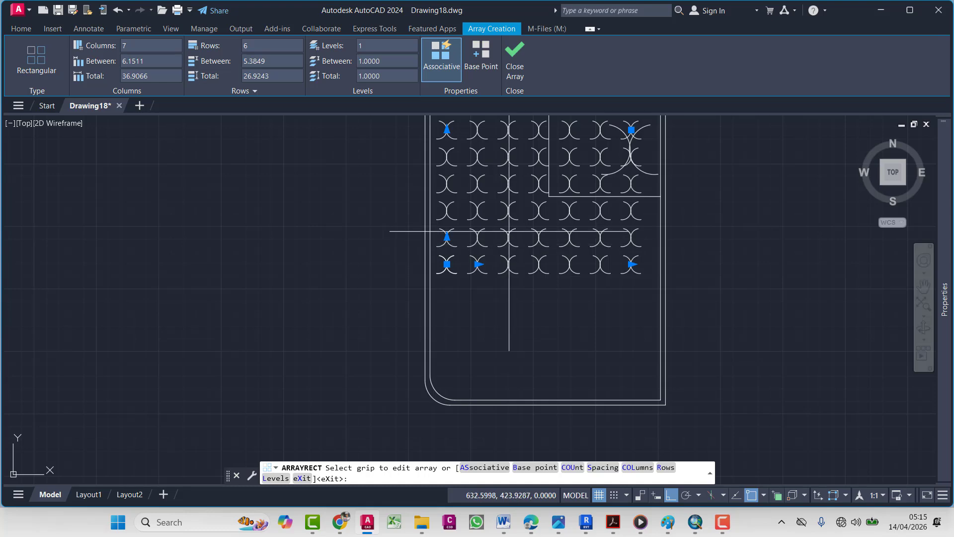
{"action": "left_click", "coordinate": [512, 44]}
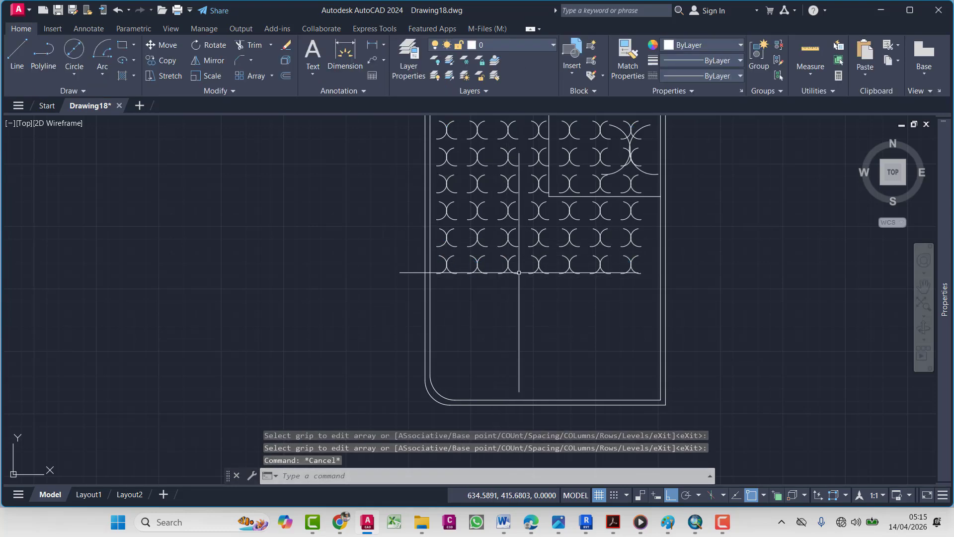
Move the whole array straight down into the open area below the stepped polyline
{"action": "left_click", "coordinate": [514, 259]}
{"action": "key", "text": "Escape"}
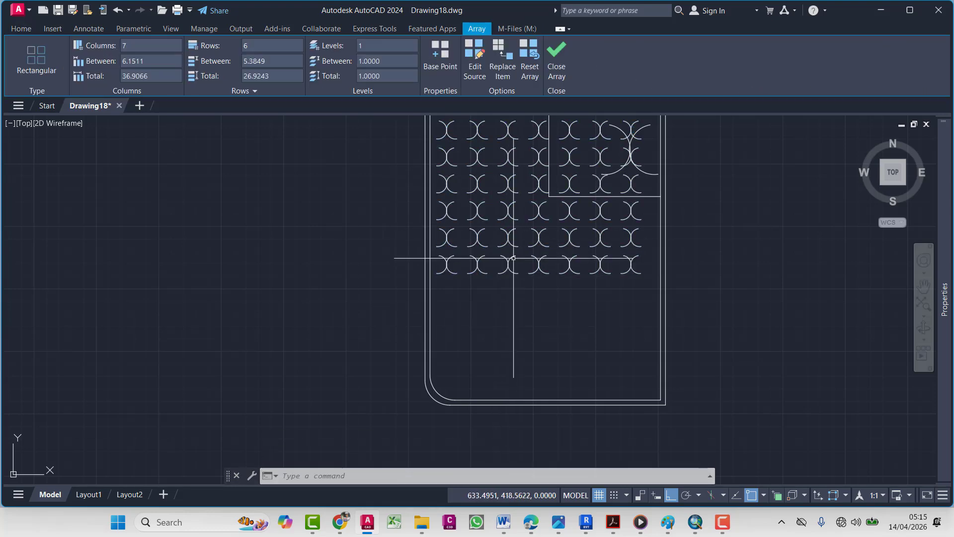
{"action": "left_click", "coordinate": [513, 258]}
{"action": "type", "text": "m"}
{"action": "key", "text": "Return"}
{"action": "left_click", "coordinate": [531, 174]}
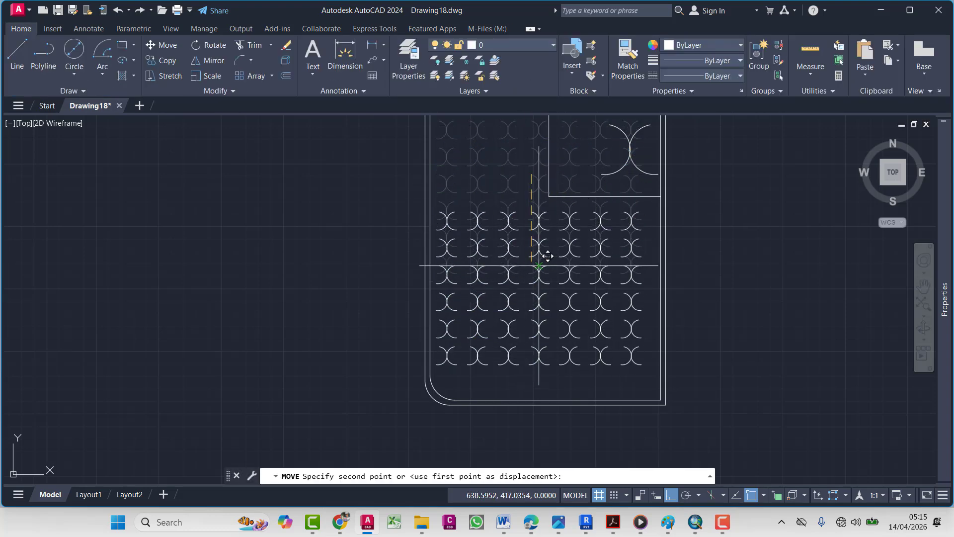
{"action": "scroll", "coordinate": [563, 268], "scroll_direction": "up", "scroll_amount": 3}
{"action": "left_click", "coordinate": [561, 271]}
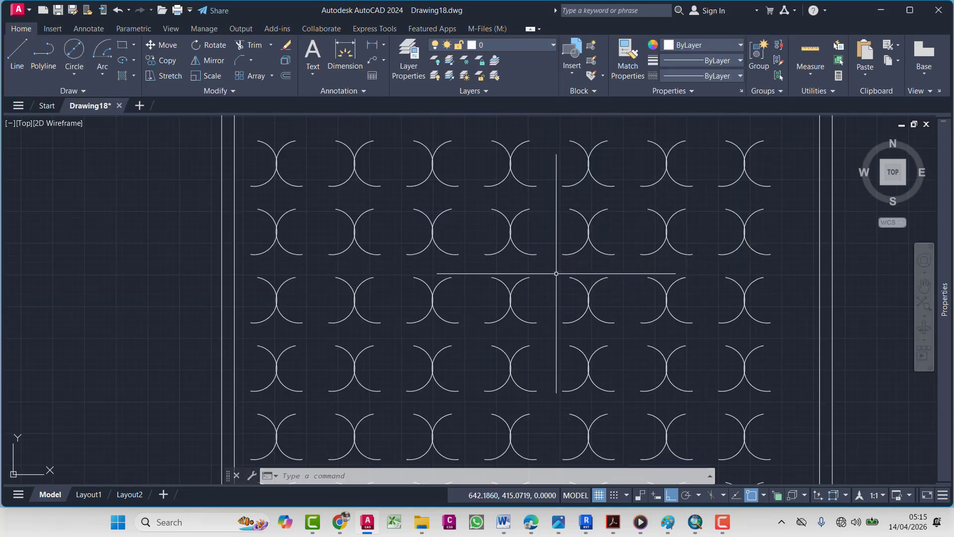
Try to stretch the stepped polyline using the midpoint of its upper horizontal segment as base point
{"action": "scroll", "coordinate": [511, 279], "scroll_direction": "down", "scroll_amount": 5}
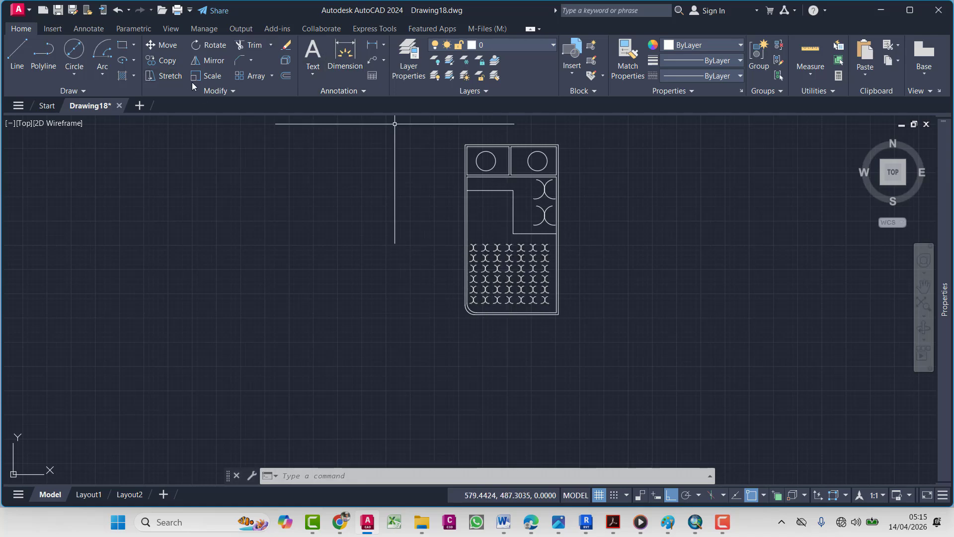
{"action": "scroll", "coordinate": [517, 222], "scroll_direction": "up", "scroll_amount": 2}
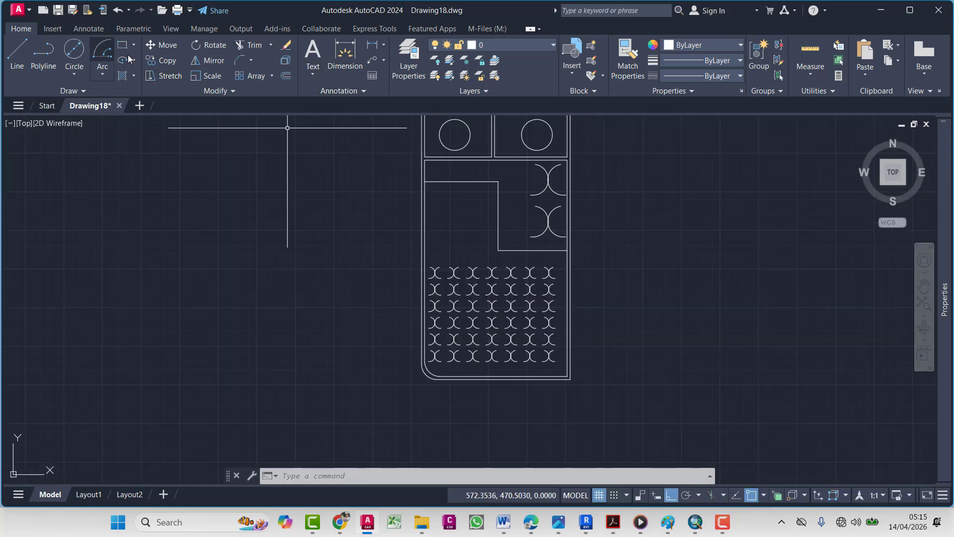
{"action": "type", "text": "s"}
{"action": "key", "text": "Return"}
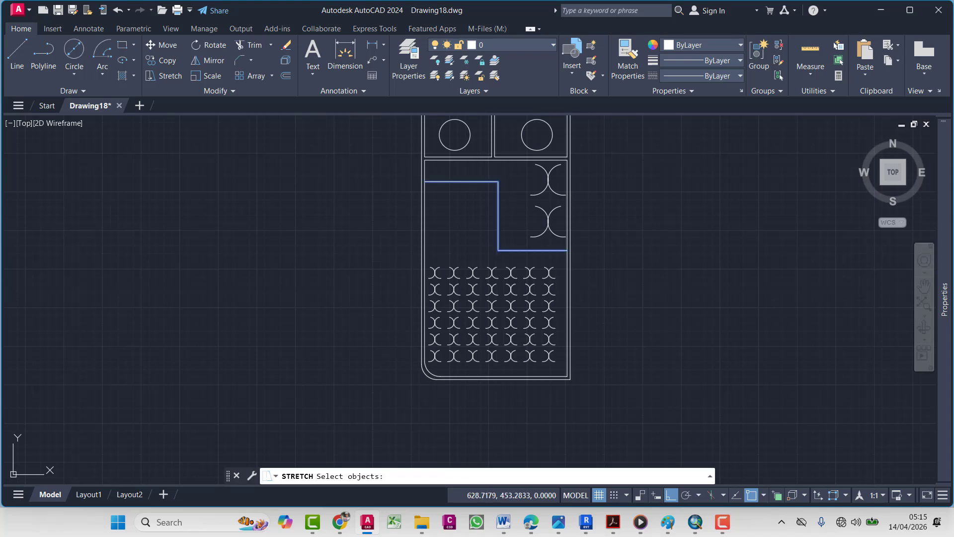
{"action": "key", "text": "Return"}
{"action": "left_click", "coordinate": [462, 181]}
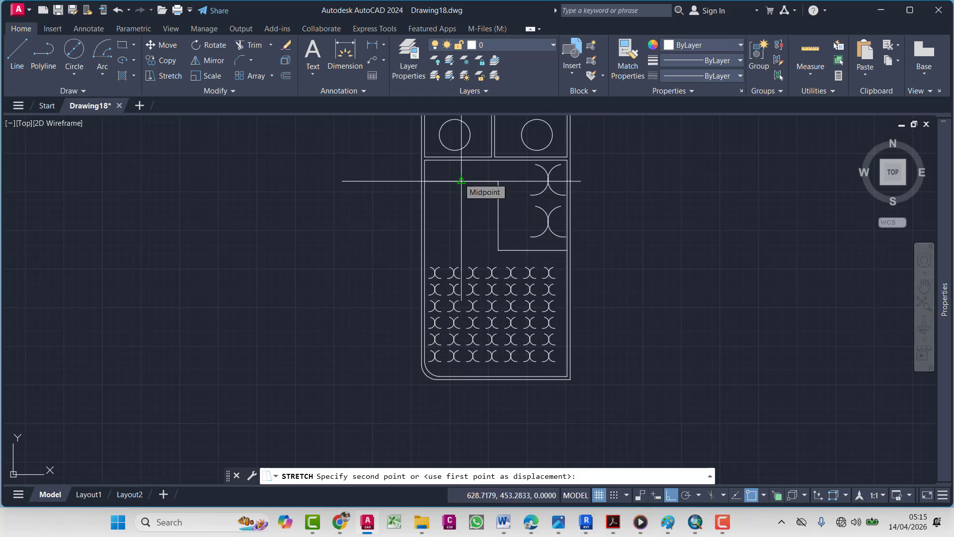
{"action": "left_click", "coordinate": [461, 180]}
Draw a polyline from the stepped polyline's left end down the wall, closing diagonally up to its upper corner
{"action": "type", "text": "pl"}
{"action": "key", "text": "Return"}
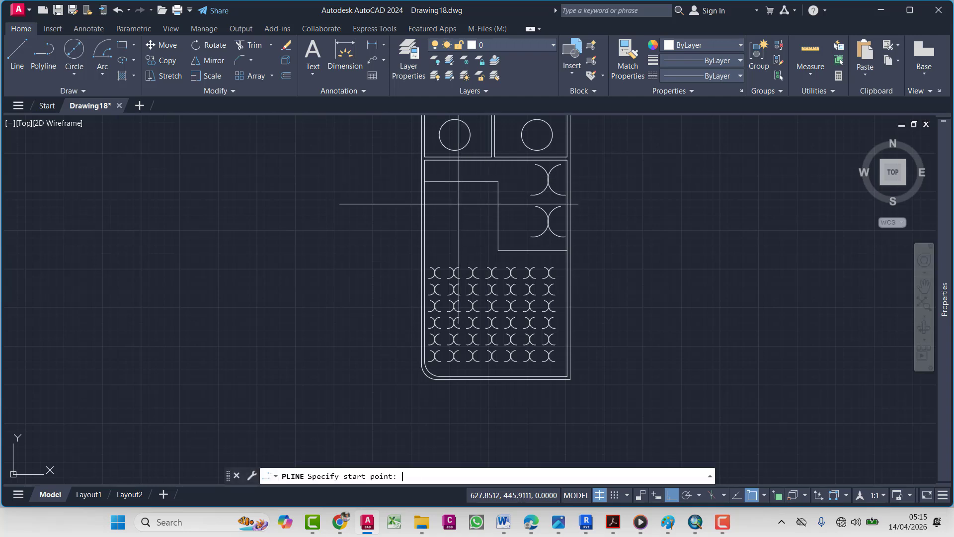
{"action": "left_click", "coordinate": [425, 213]}
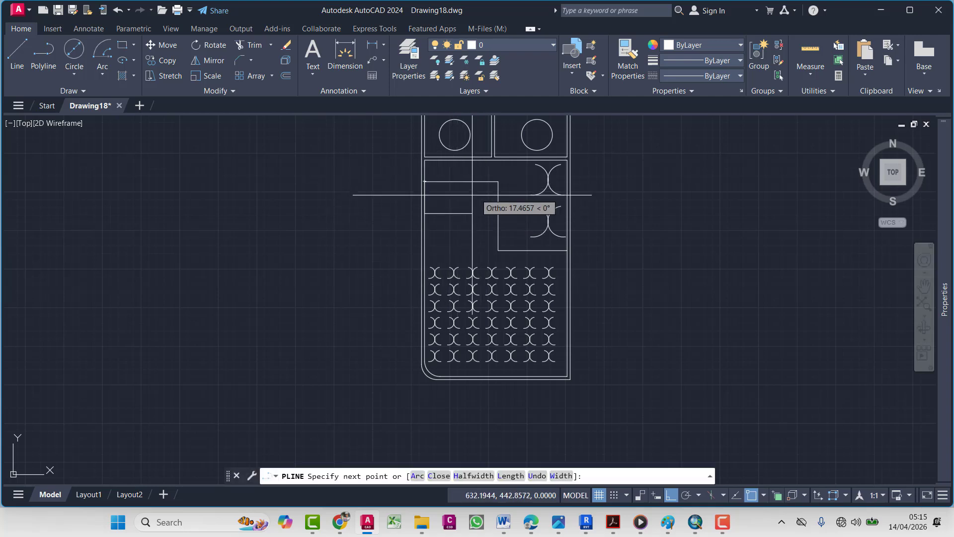
{"action": "left_click", "coordinate": [498, 182]}
{"action": "key", "text": "Return"}
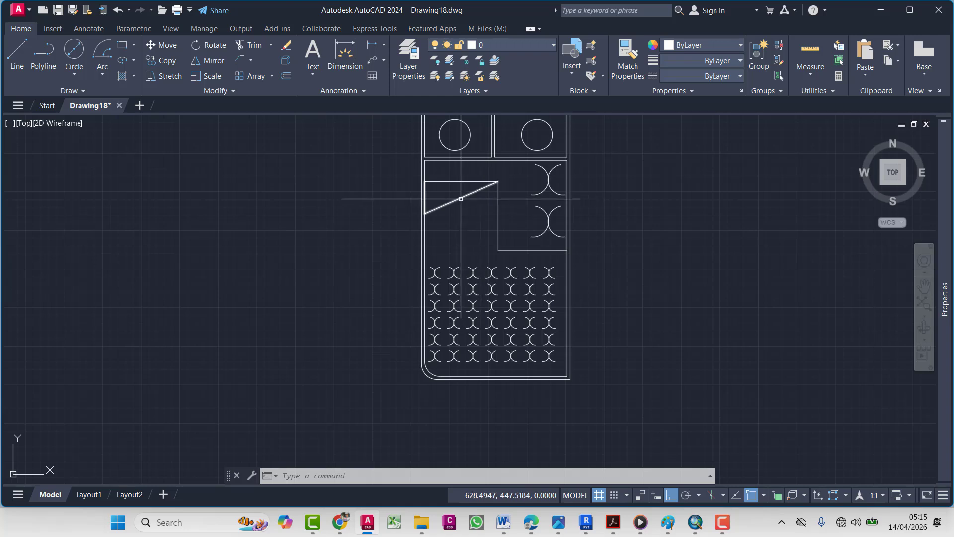
Stretch the new polyline's sloped segment straight down about 13 units from its midpoint, and delete that polyline
{"action": "left_click", "coordinate": [461, 199]}
{"action": "left_click", "coordinate": [462, 198]}
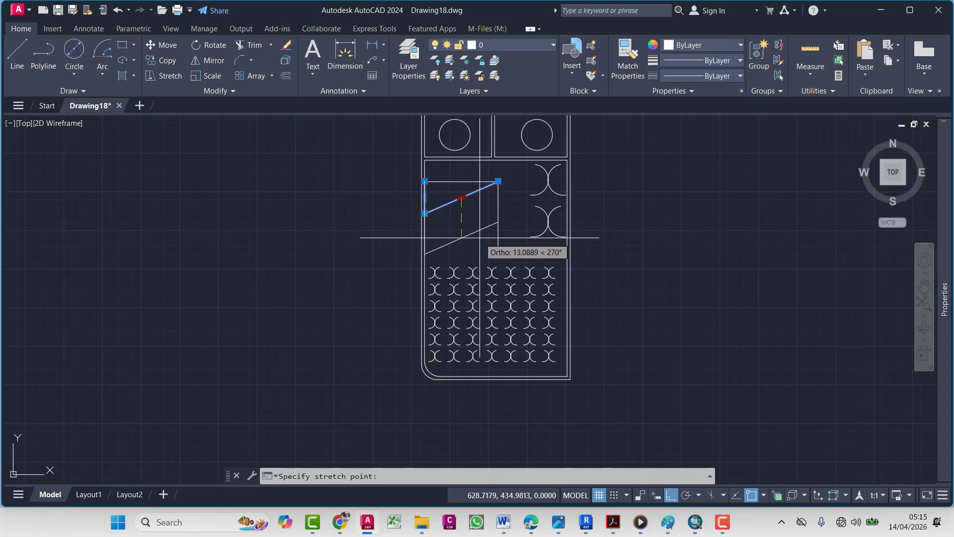
{"action": "left_click", "coordinate": [462, 238]}
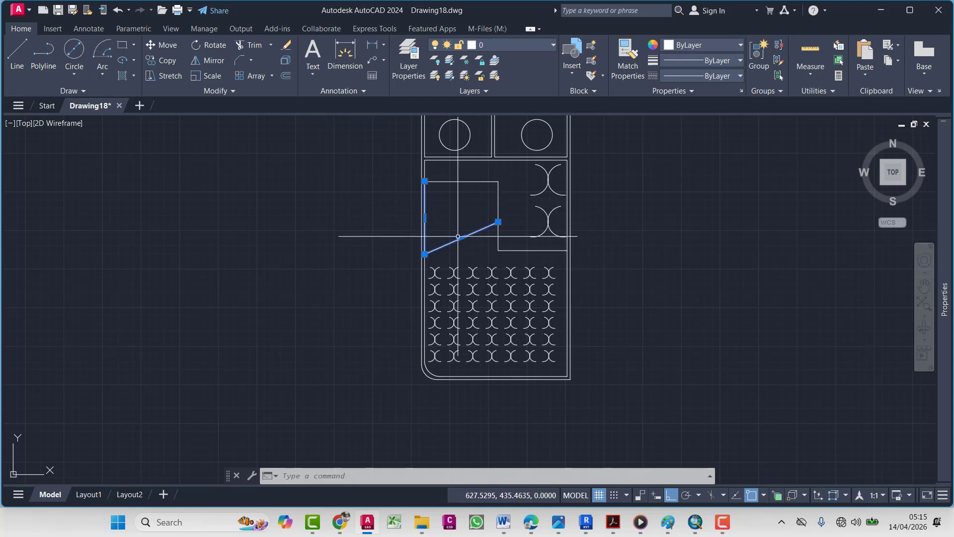
{"action": "key", "text": "Delete"}
Fill the band between the double wall lines of the whole plan with a solid hatch
{"action": "middle_click_drag", "start_coordinate": [437, 207], "coordinate": [446, 200]}
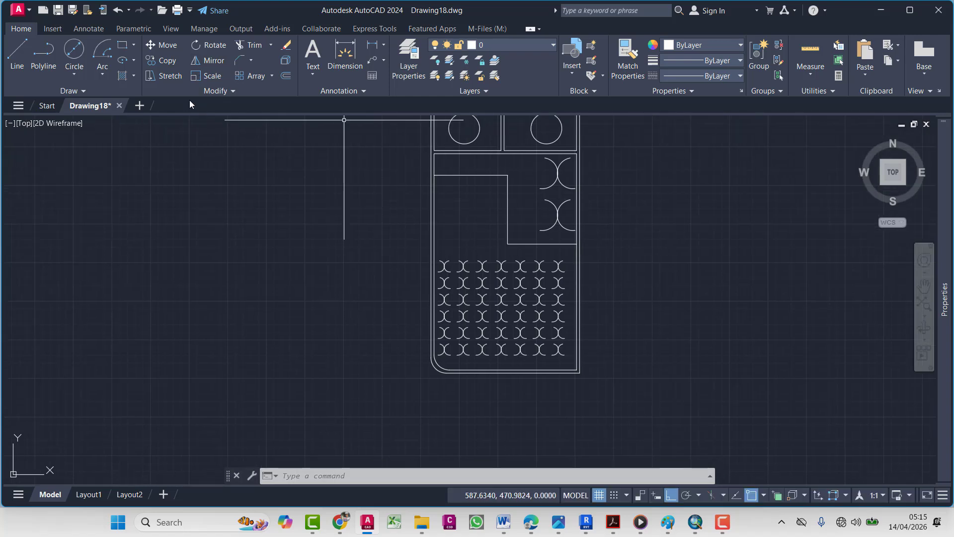
{"action": "middle_click_drag", "start_coordinate": [247, 154], "coordinate": [207, 179]}
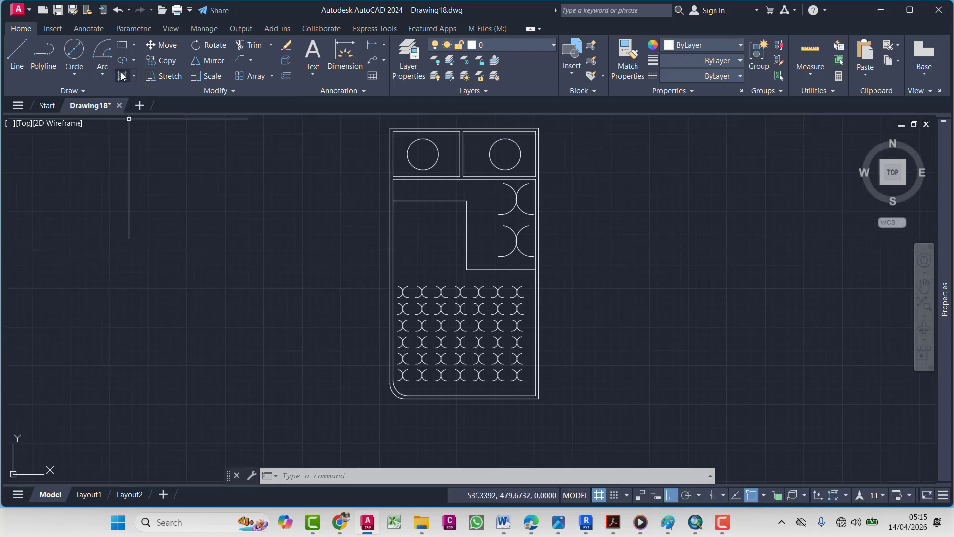
{"action": "type", "text": "h"}
{"action": "key", "text": "Return"}
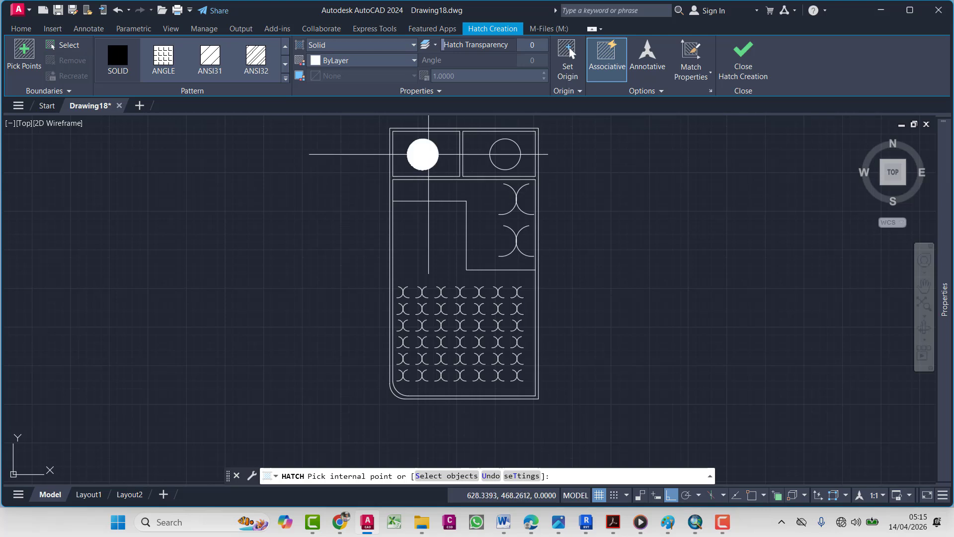
{"action": "left_click", "coordinate": [423, 154]}
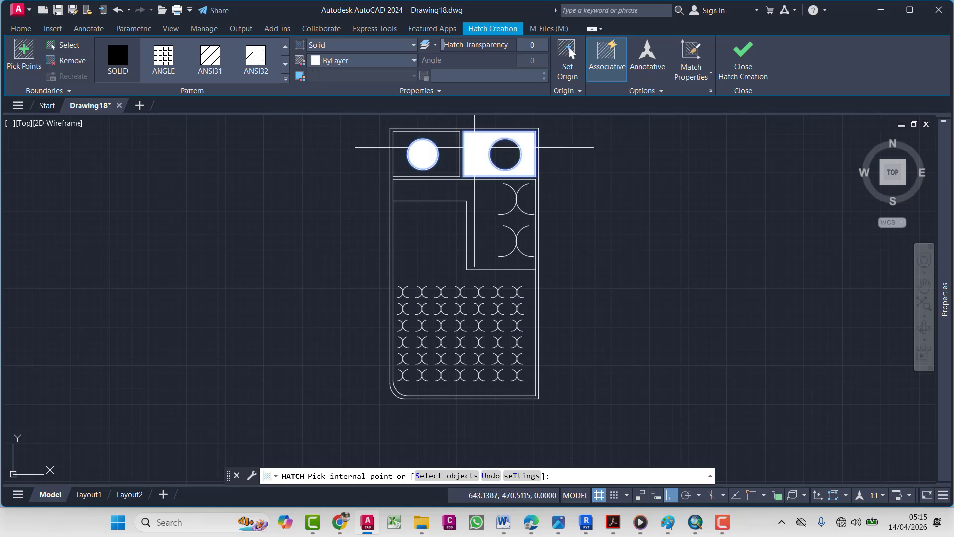
{"action": "left_click", "coordinate": [528, 155]}
{"action": "middle_click_drag", "start_coordinate": [450, 322], "coordinate": [438, 333]}
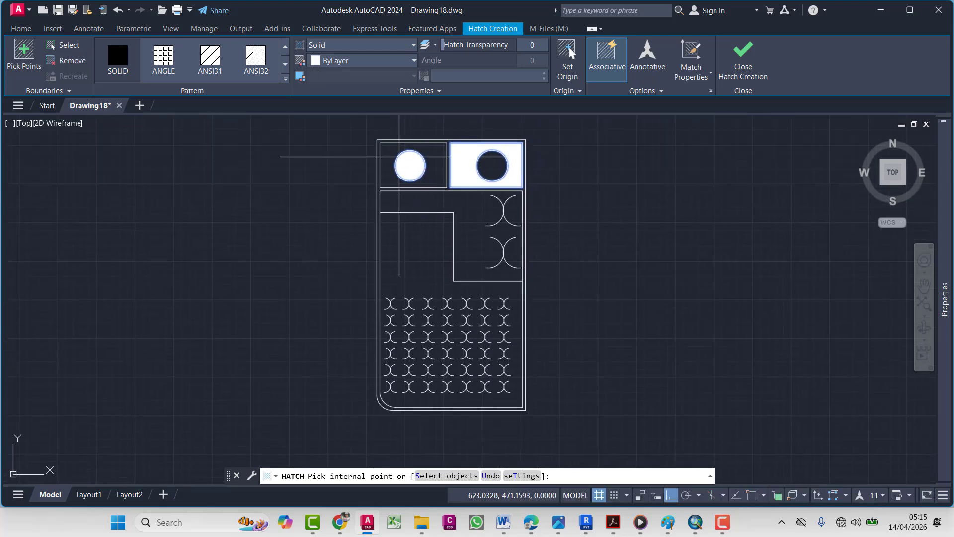
{"action": "scroll", "coordinate": [373, 144], "scroll_direction": "up", "scroll_amount": 4}
{"action": "left_click", "coordinate": [373, 144]}
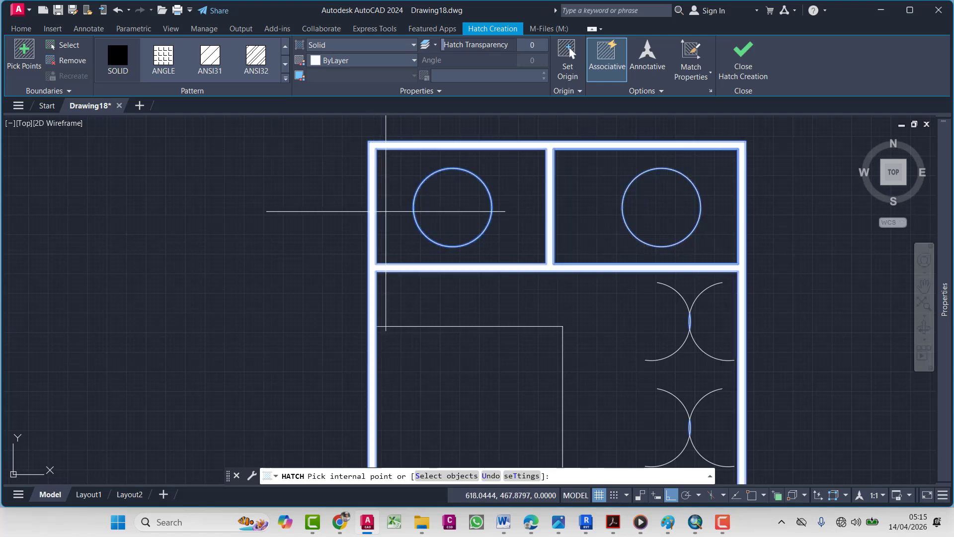
{"action": "middle_click_drag", "start_coordinate": [510, 249], "coordinate": [426, 196]}
{"action": "scroll", "coordinate": [433, 267], "scroll_direction": "down", "scroll_amount": 2}
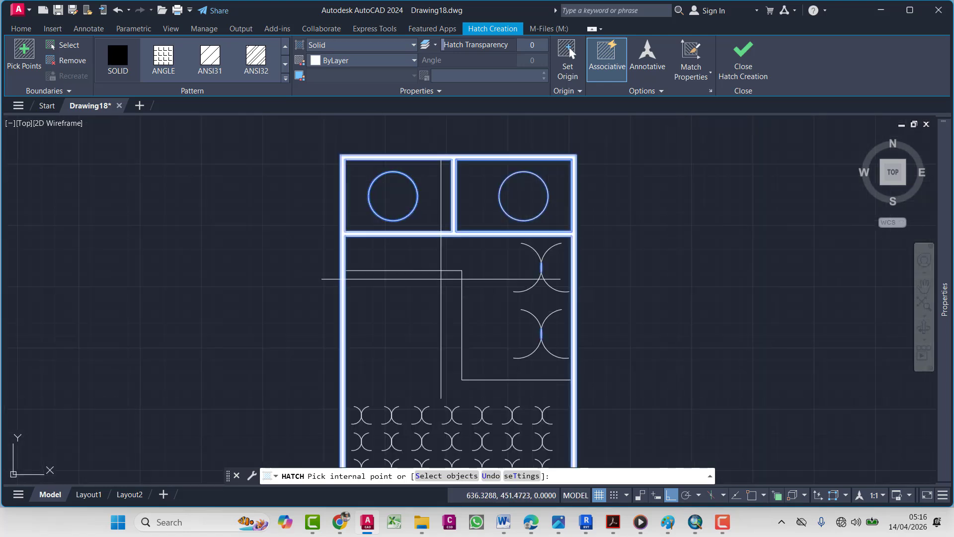
{"action": "left_click", "coordinate": [744, 57]}
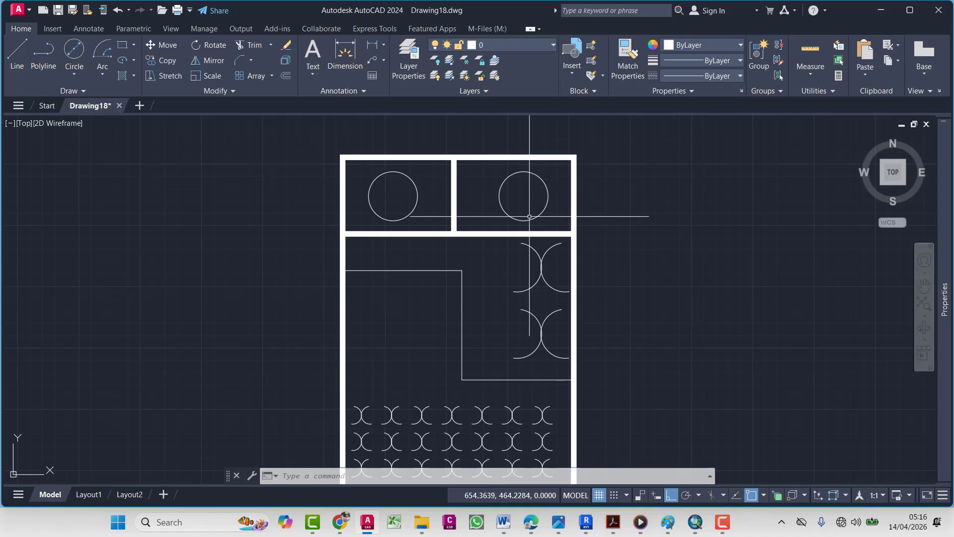
Fill both circles in the two upper rooms with one solid hatch
{"action": "middle_click_drag", "start_coordinate": [529, 213], "coordinate": [490, 224]}
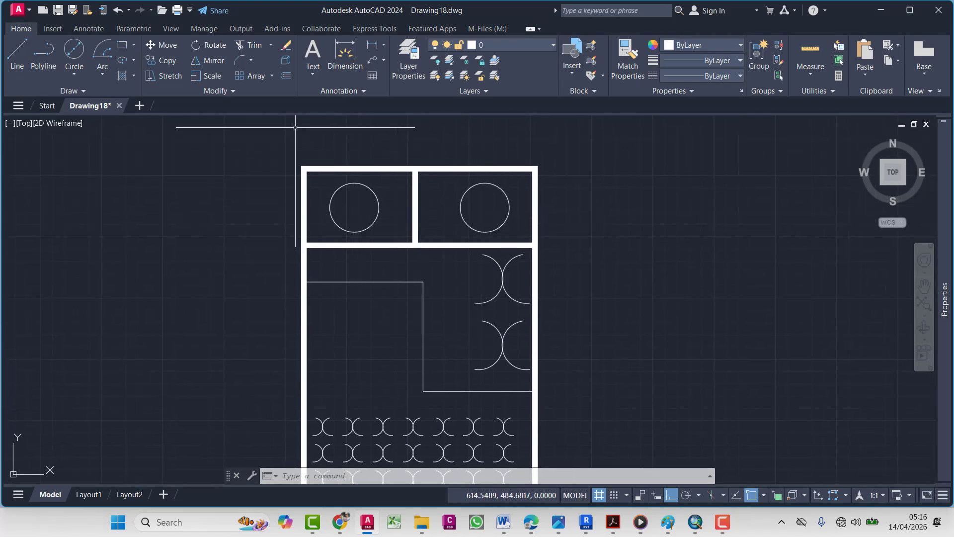
{"action": "key", "text": "Return"}
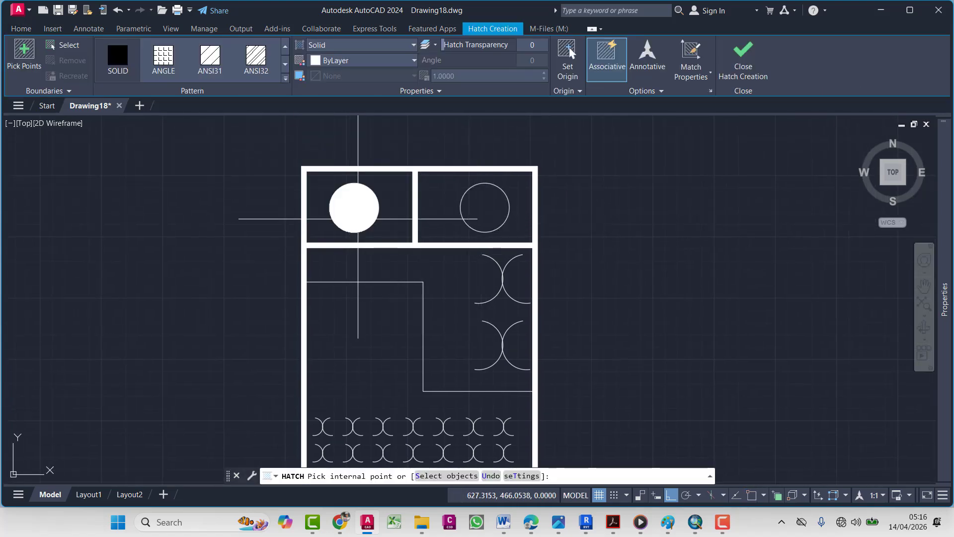
{"action": "left_click", "coordinate": [354, 204]}
{"action": "left_click", "coordinate": [494, 211]}
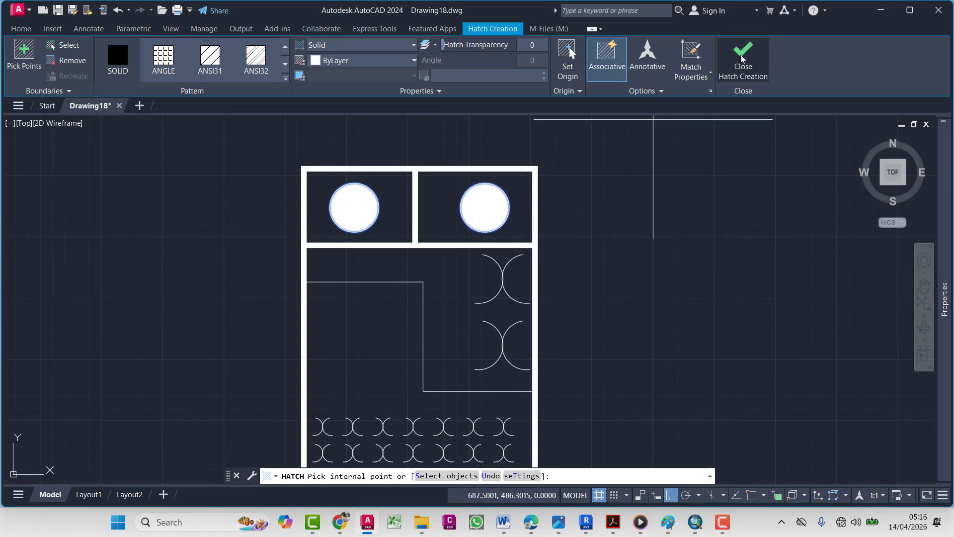
{"action": "key", "text": "Return"}
Set the color of the circles' solid hatch to Green
{"action": "left_click", "coordinate": [496, 204]}
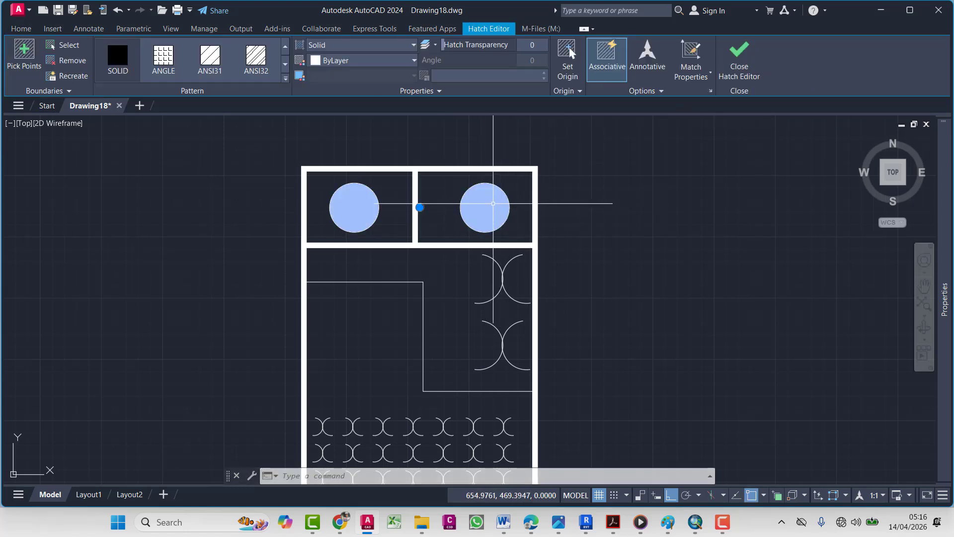
{"action": "mouse_move", "coordinate": [948, 224]}
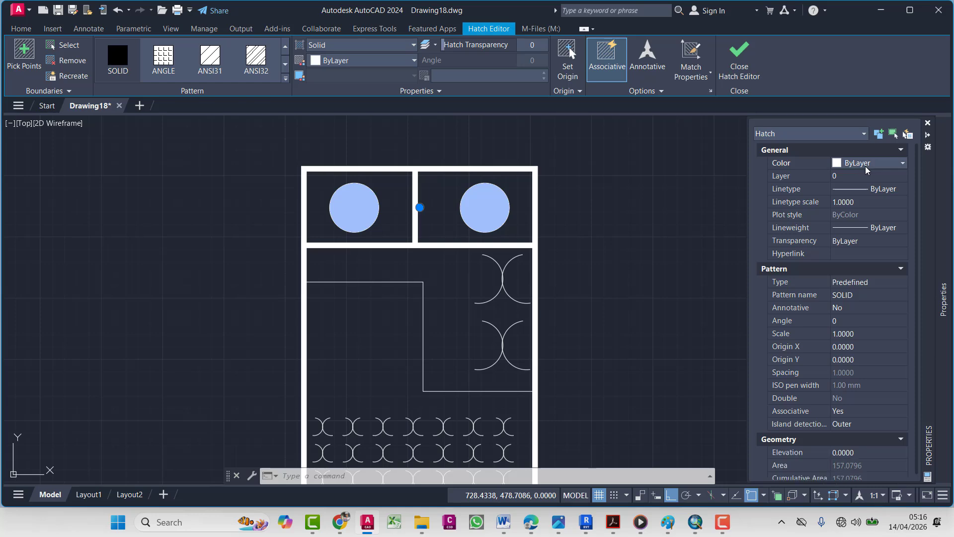
{"action": "left_click", "coordinate": [867, 164]}
{"action": "left_click", "coordinate": [855, 215]}
{"action": "middle_click_drag", "start_coordinate": [573, 291], "coordinate": [617, 158]}
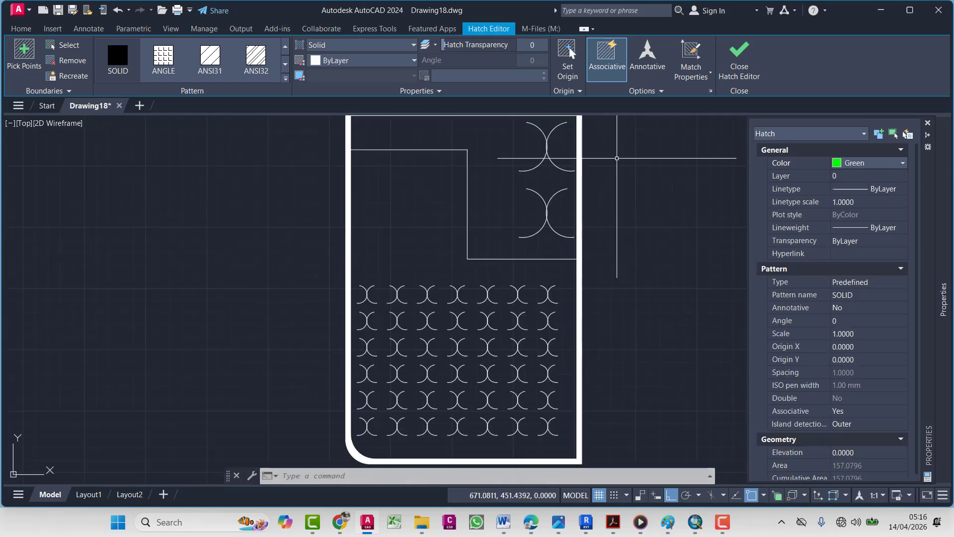
{"action": "key", "text": "Escape"}
Set the color of the stepped polyline to Blue
{"action": "left_click", "coordinate": [488, 149]}
{"action": "left_click", "coordinate": [386, 230]}
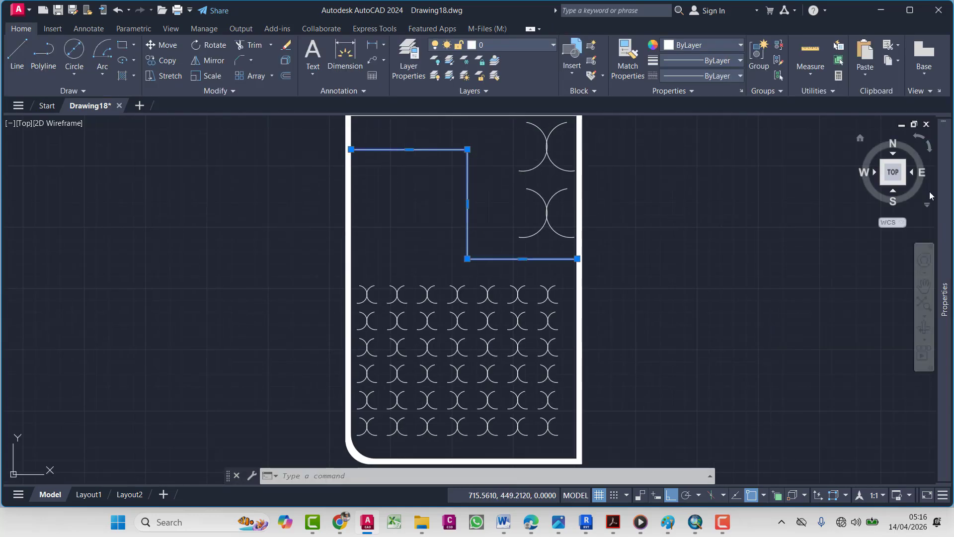
{"action": "mouse_move", "coordinate": [944, 199]}
{"action": "left_click", "coordinate": [852, 163]}
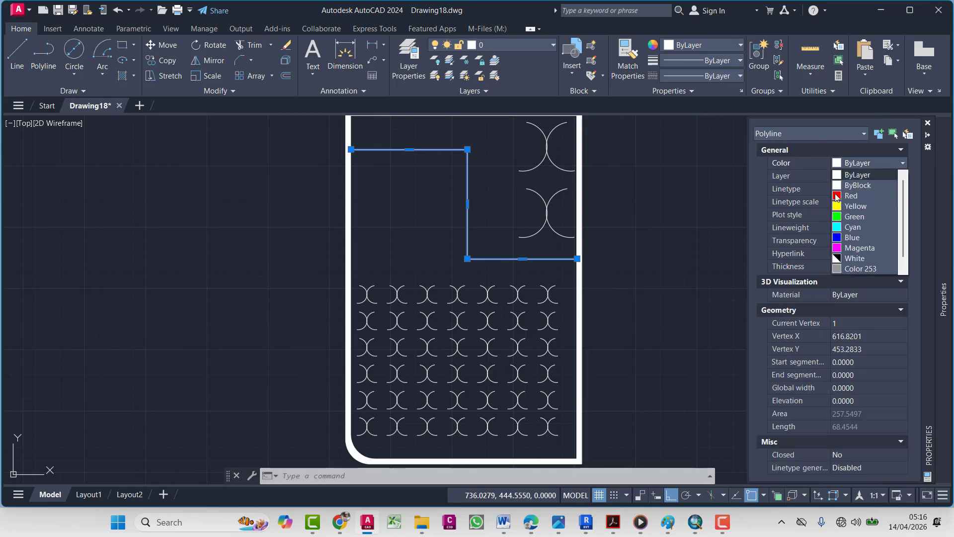
{"action": "left_click", "coordinate": [855, 239]}
{"action": "key", "text": "Escape"}
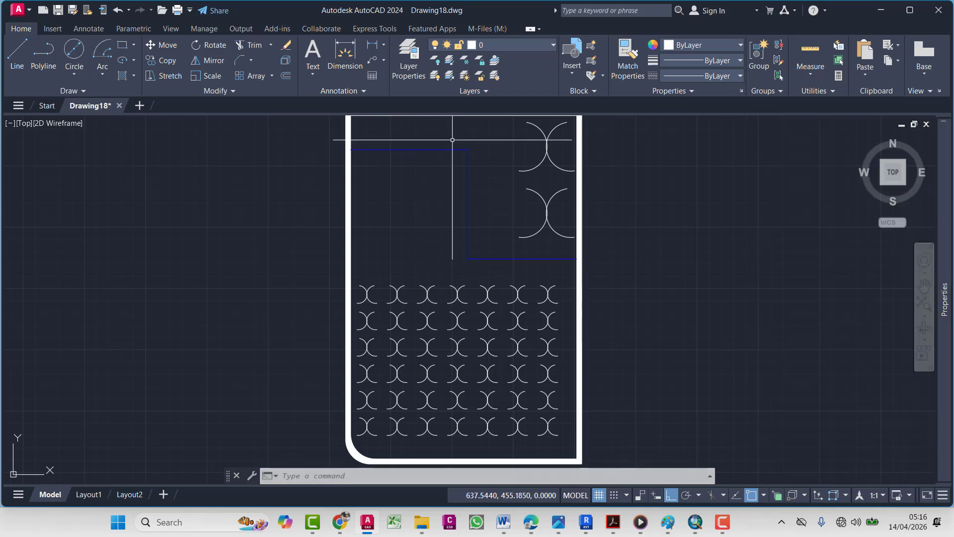
Edit the blue stepped polyline and set the width of all its segments to 1
{"action": "scroll", "coordinate": [453, 141], "scroll_direction": "up", "scroll_amount": 6}
{"action": "left_click", "coordinate": [482, 153]}
{"action": "left_click", "coordinate": [387, 227]}
{"action": "scroll", "coordinate": [412, 221], "scroll_direction": "down", "scroll_amount": 8}
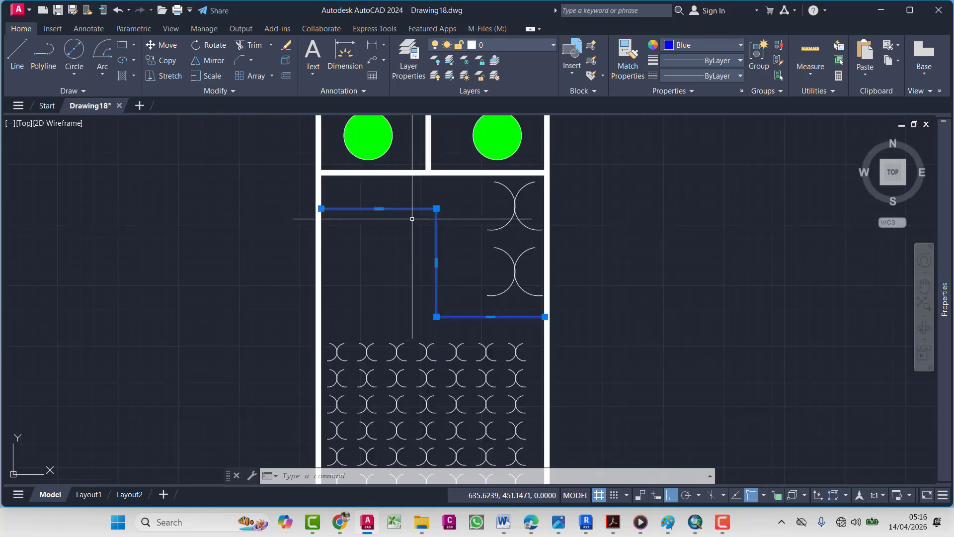
{"action": "right_click", "coordinate": [410, 207]}
{"action": "mouse_move", "coordinate": [425, 232]}
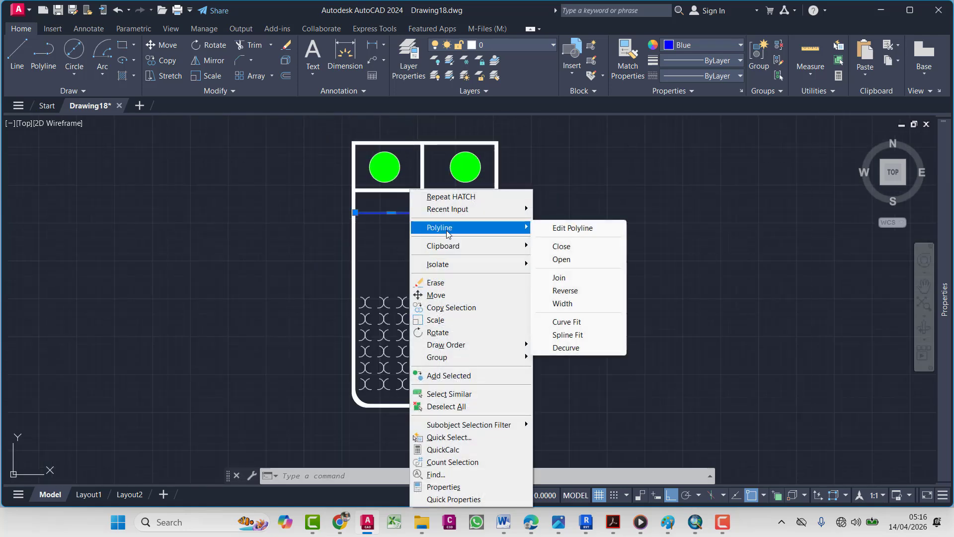
{"action": "left_click", "coordinate": [556, 229]}
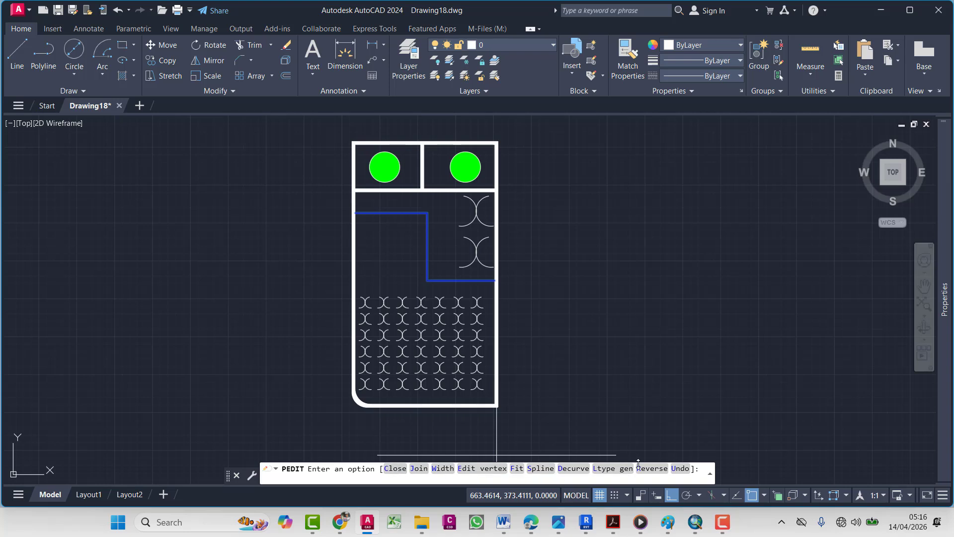
{"action": "left_click", "coordinate": [450, 469]}
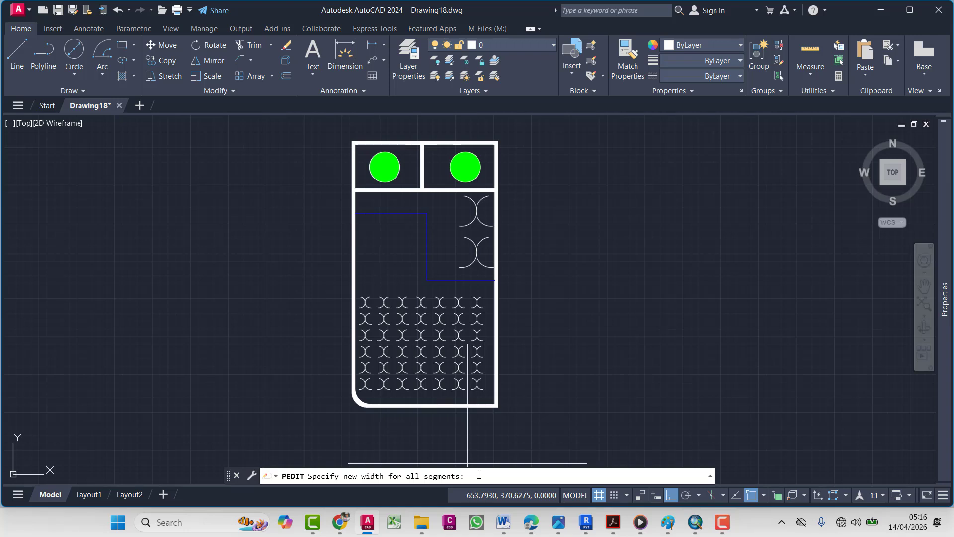
{"action": "key", "text": "Return"}
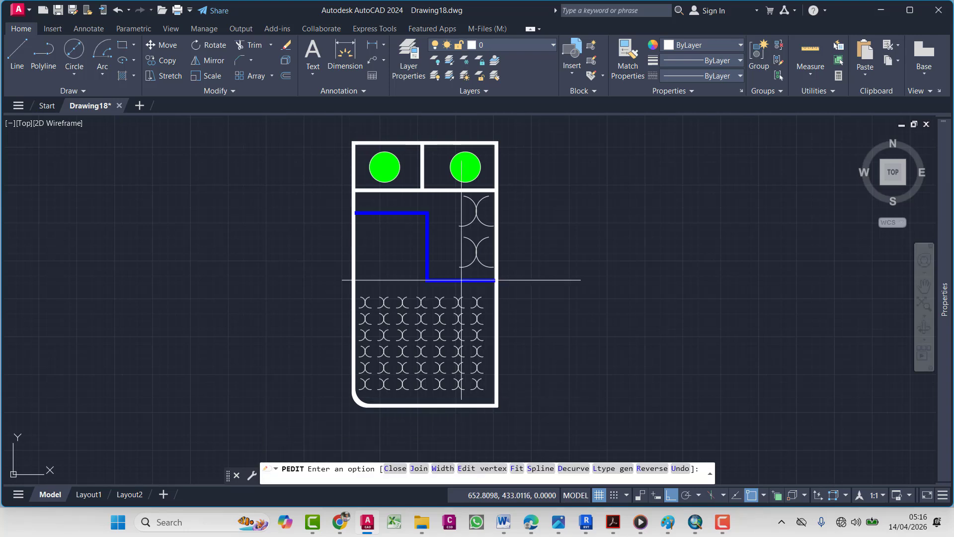
{"action": "key", "text": "Escape"}
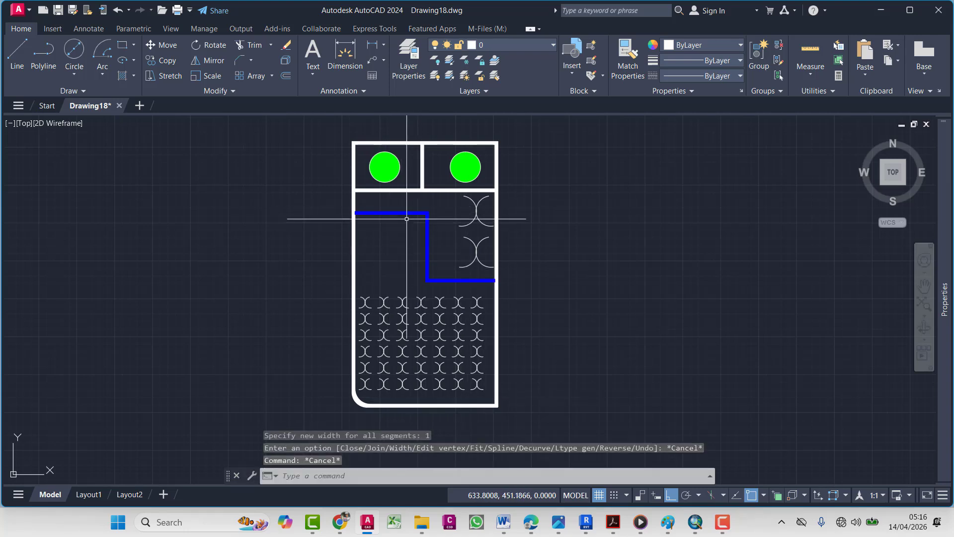
Edit the blue stepped polyline again and set the width of all its segments to 0.5
{"action": "key", "text": "Return"}
{"action": "left_click", "coordinate": [410, 213]}
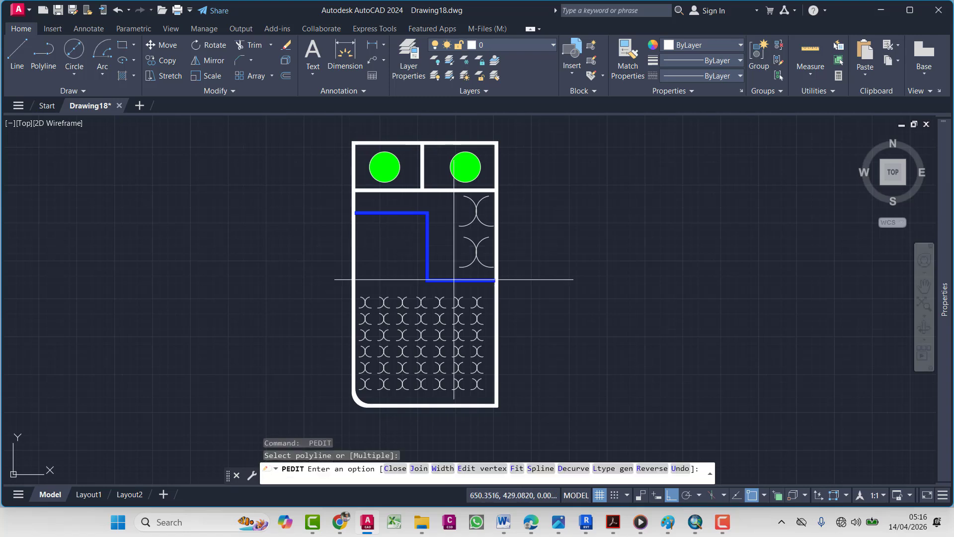
{"action": "left_click", "coordinate": [461, 466]}
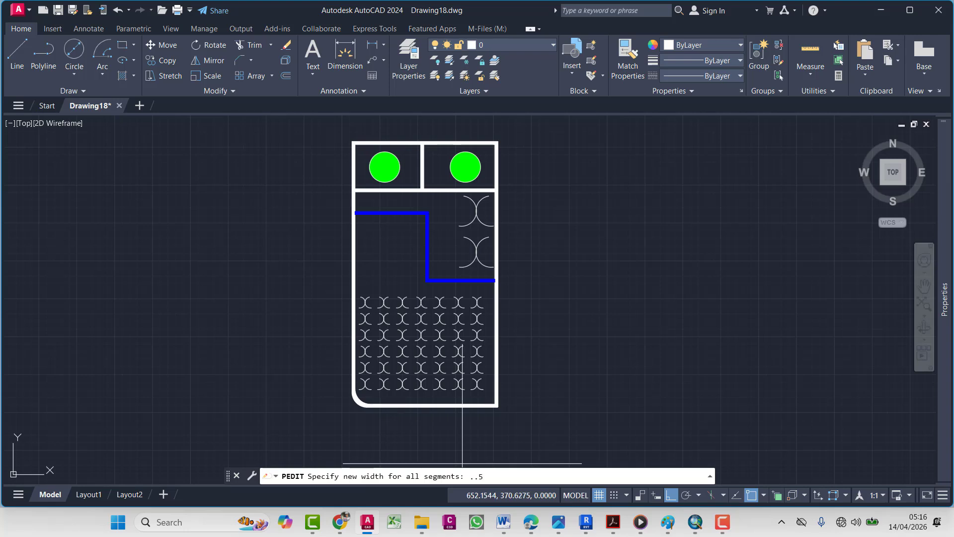
{"action": "key", "text": "Return"}
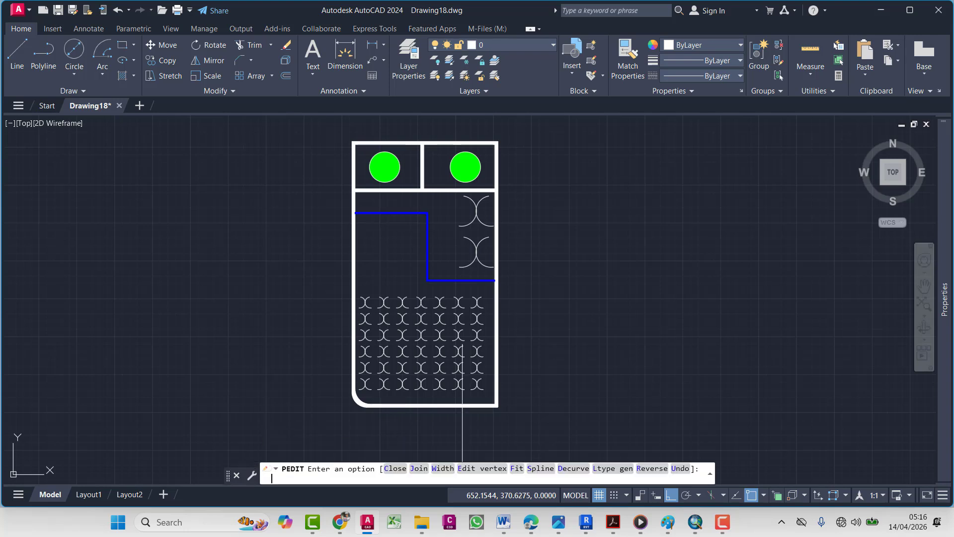
{"action": "scroll", "coordinate": [415, 192], "scroll_direction": "up", "scroll_amount": 4}
{"action": "scroll", "coordinate": [412, 239], "scroll_direction": "up", "scroll_amount": 4}
{"action": "key", "text": "Escape"}
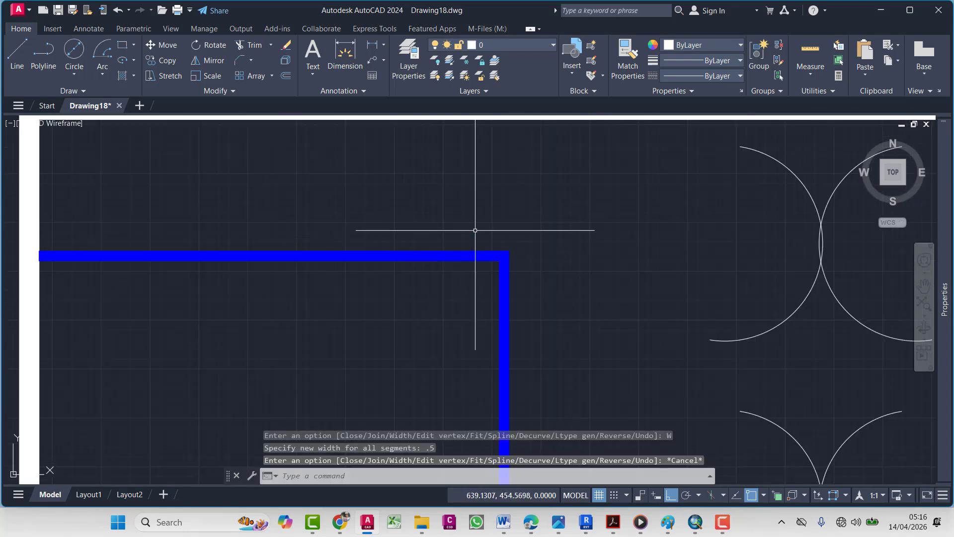
Set the blue stepped polyline's global width to 3 in its properties
{"action": "left_click", "coordinate": [475, 230]}
{"action": "left_click", "coordinate": [413, 307]}
{"action": "mouse_move", "coordinate": [948, 255]}
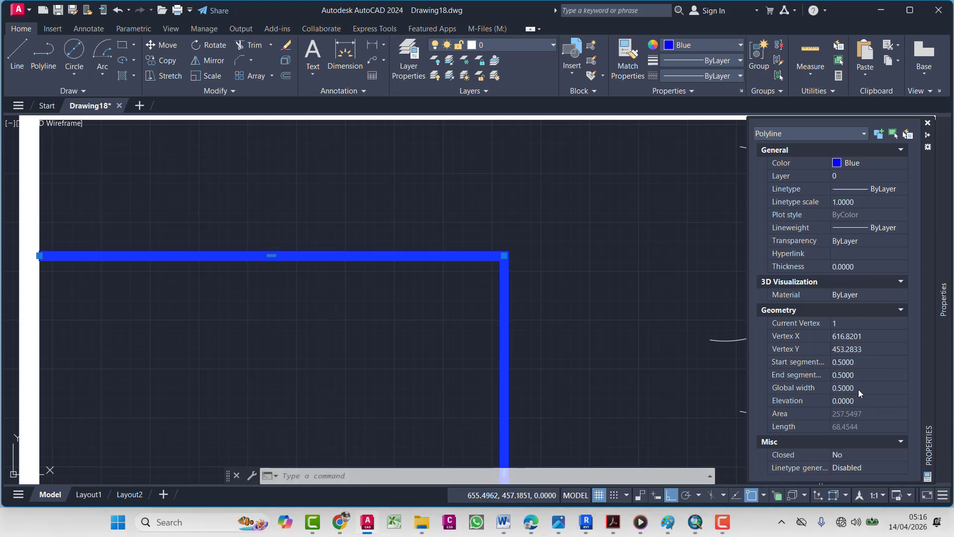
{"action": "key", "text": "Return"}
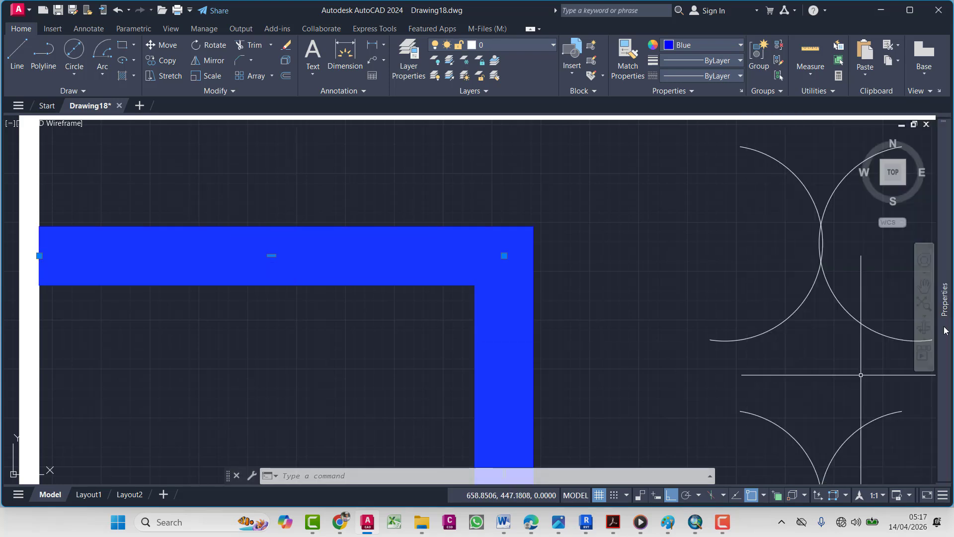
Reduce the blue stepped polyline's global width in its properties and clear the selection
{"action": "mouse_move", "coordinate": [946, 331]}
{"action": "left_click", "coordinate": [877, 399]}
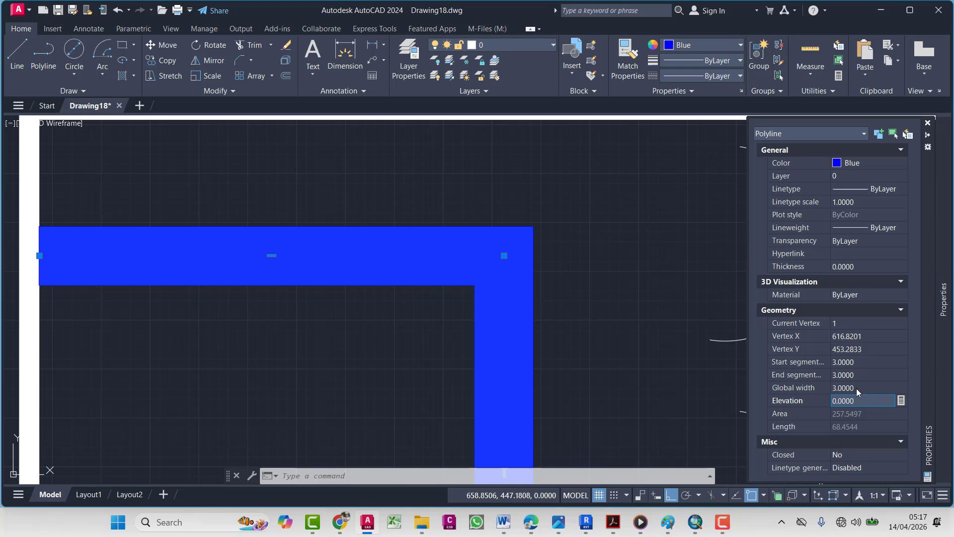
{"action": "left_click", "coordinate": [860, 388]}
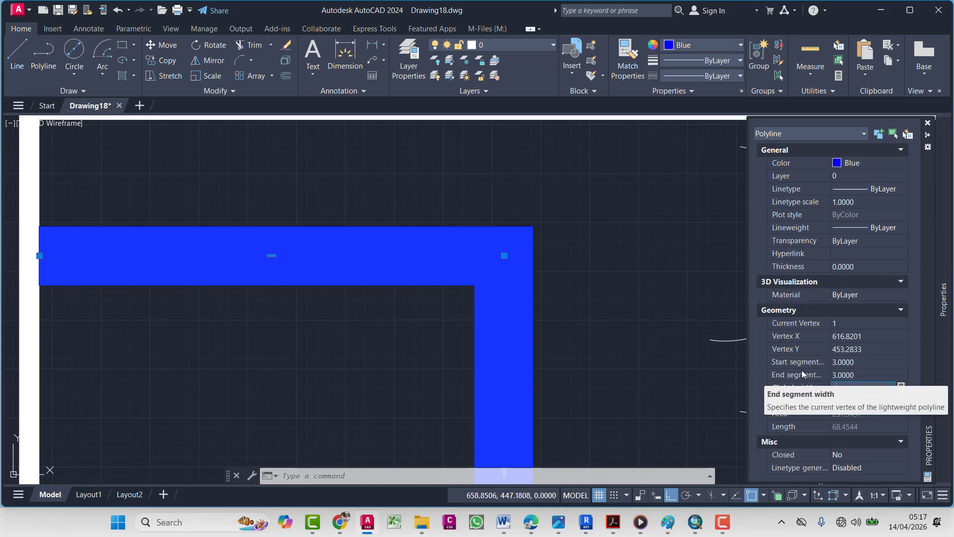
{"action": "key", "text": "Return"}
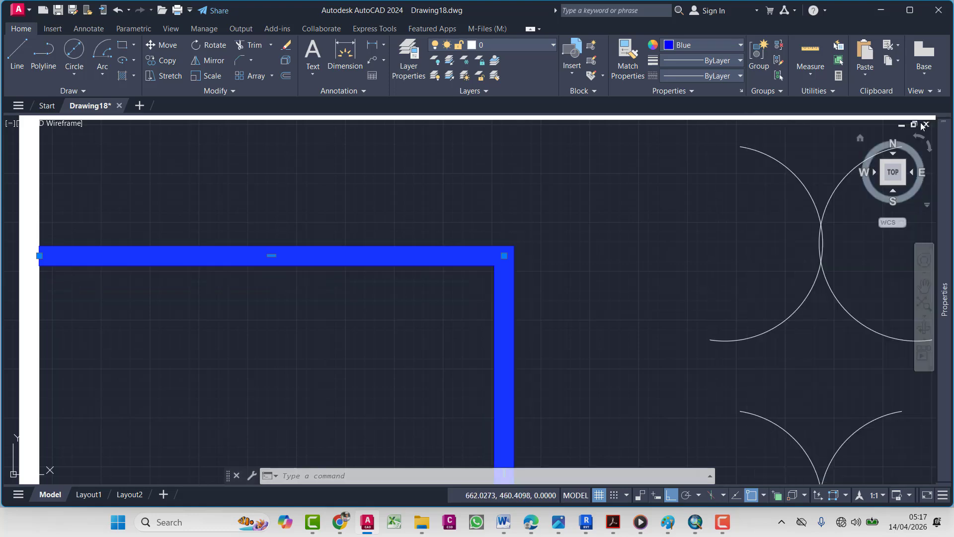
{"action": "scroll", "coordinate": [656, 237], "scroll_direction": "down", "scroll_amount": 4}
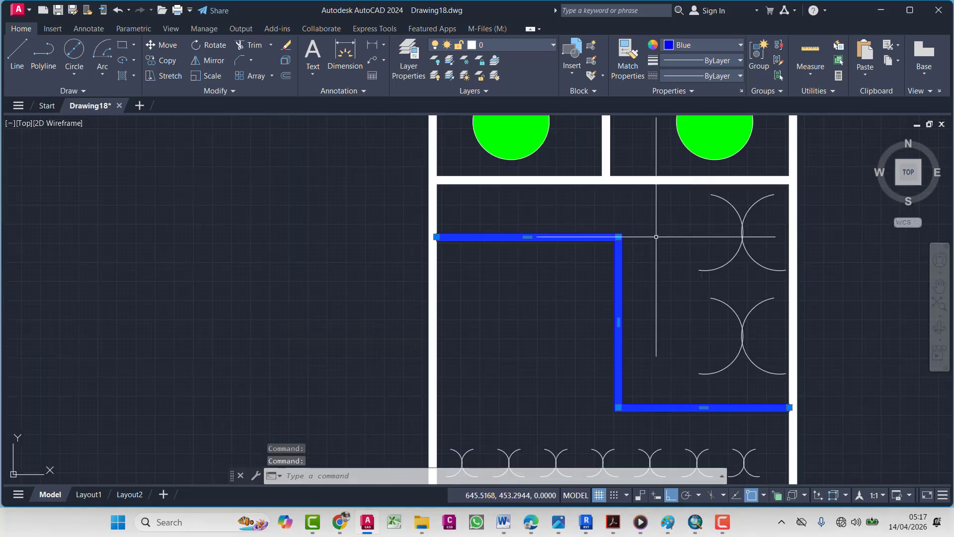
{"action": "scroll", "coordinate": [656, 236], "scroll_direction": "down", "scroll_amount": 4}
{"action": "key", "text": "Escape"}
{"action": "key", "text": "Escape"}
{"action": "key", "text": "Escape"}
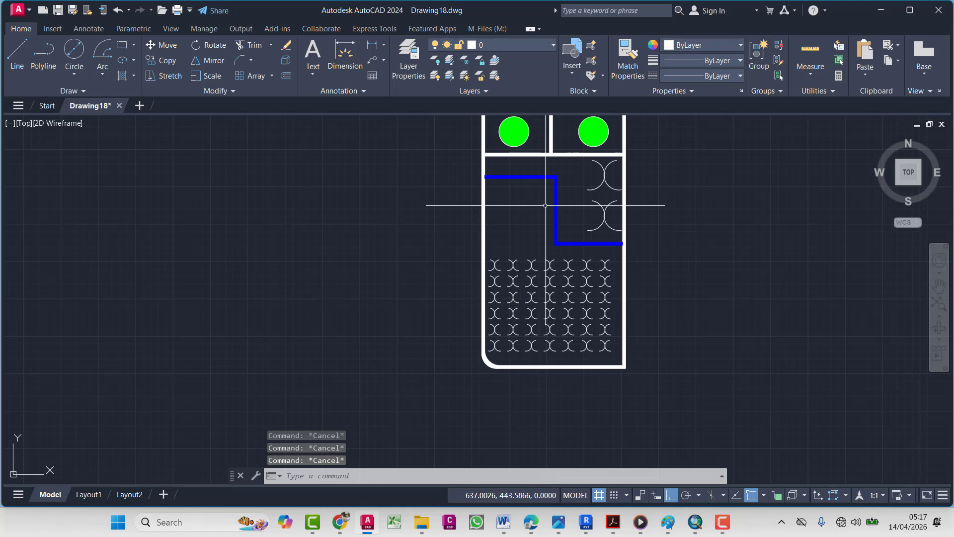
Open the Properties palette with nothing selected, close it, and open it again
{"action": "type", "text": "pr"}
{"action": "key", "text": "Return"}
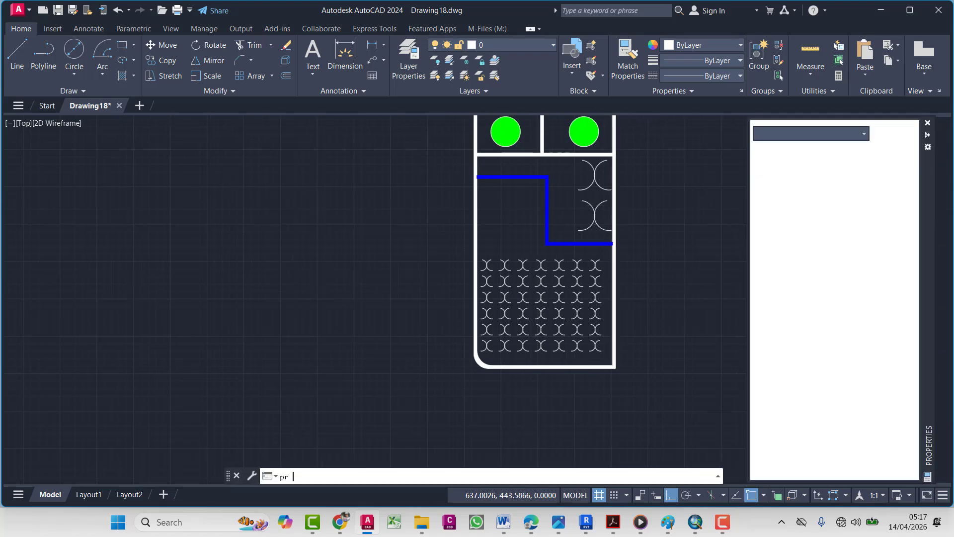
{"action": "left_click", "coordinate": [928, 123]}
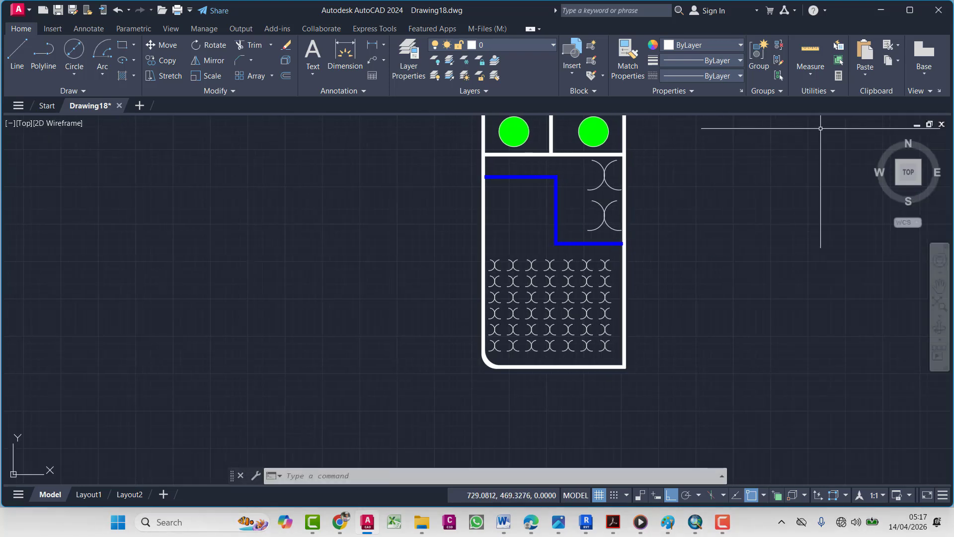
{"action": "type", "text": "pr"}
{"action": "key", "text": "Return"}
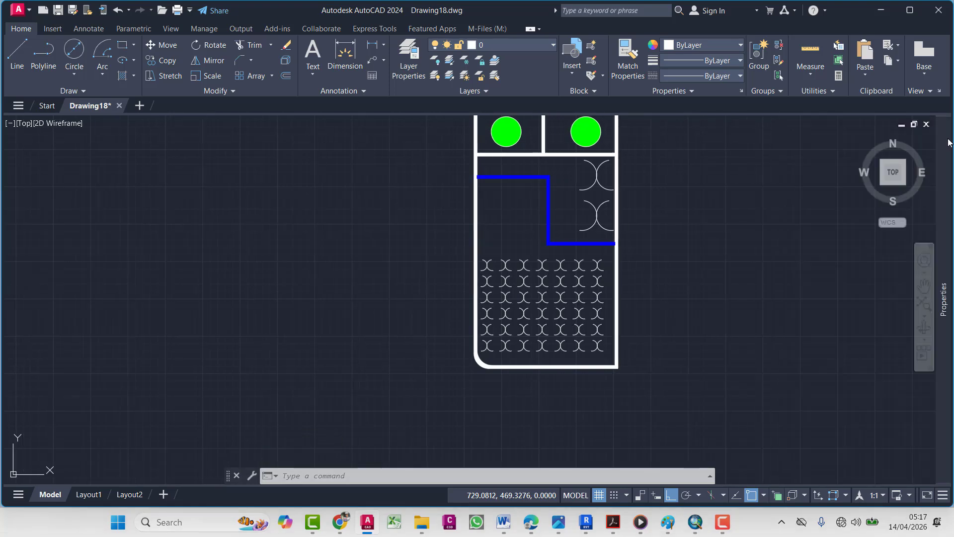
{"action": "mouse_move", "coordinate": [948, 141]}
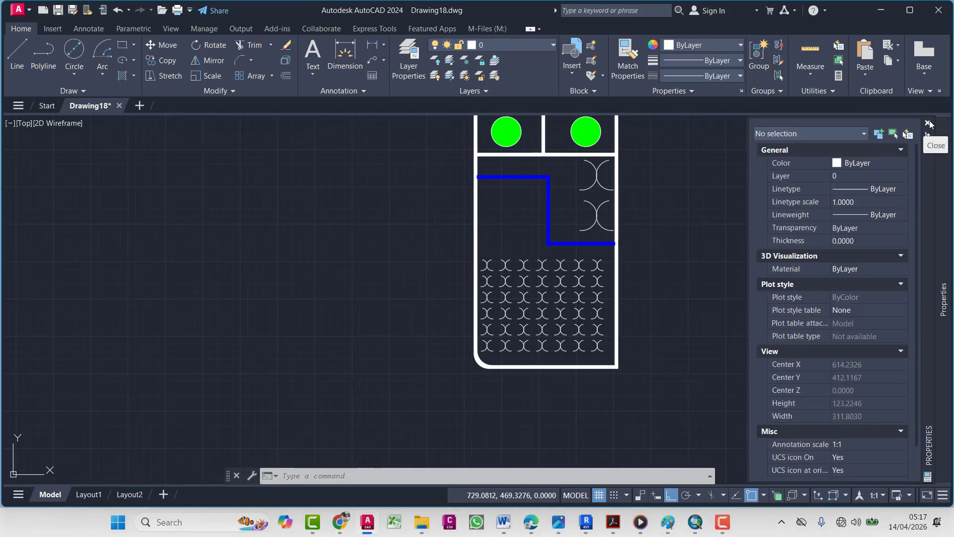
{"action": "scroll", "coordinate": [711, 220], "scroll_direction": "down", "scroll_amount": 2}
{"action": "middle_click_drag", "start_coordinate": [674, 228], "coordinate": [525, 267]}
{"action": "middle_click_drag", "start_coordinate": [526, 267], "coordinate": [529, 243]}
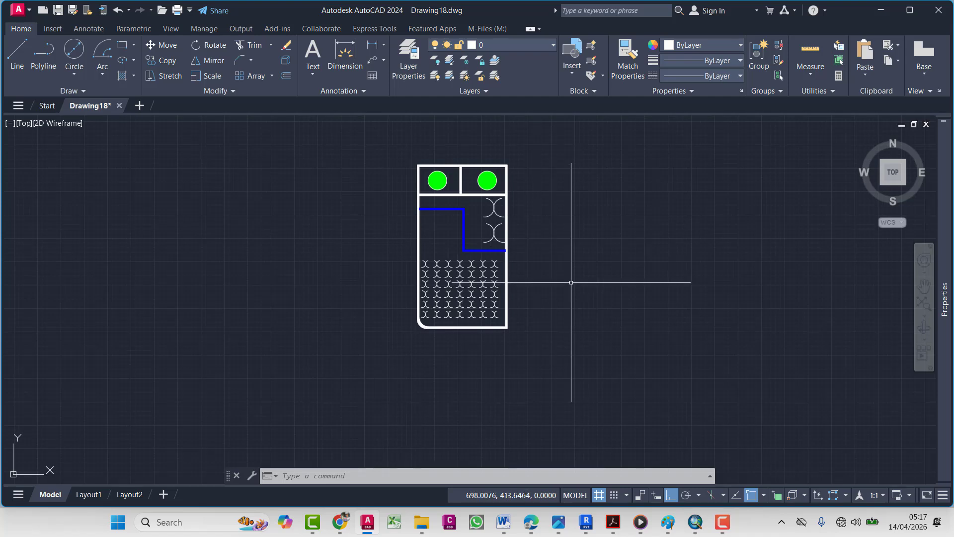
{"action": "scroll", "coordinate": [485, 243], "scroll_direction": "up", "scroll_amount": 3}
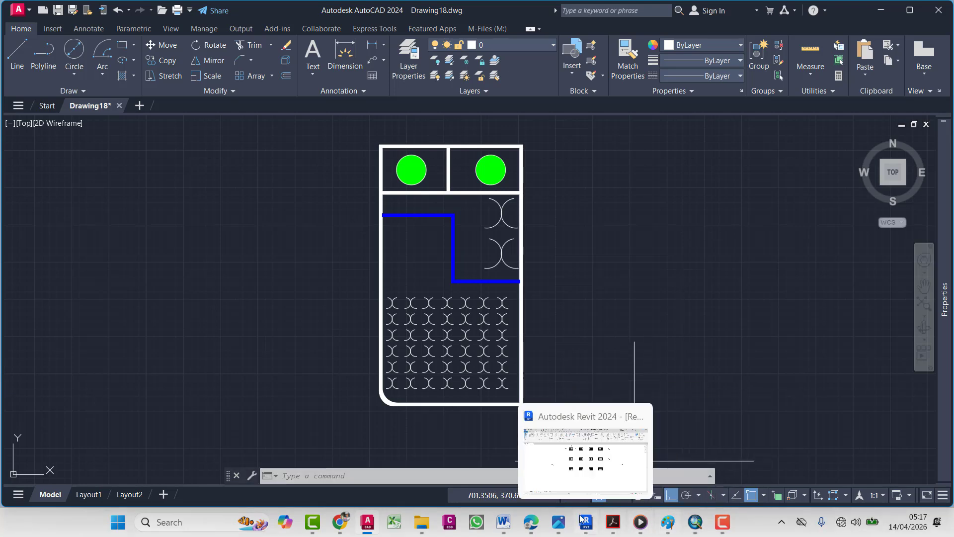
Switch to the AutoCAD Student Progress Checklist in Word and highlight "Completed practice drawing (room/site boundary)" under Lecture 1 in yellow
{"action": "left_click", "coordinate": [508, 487]}
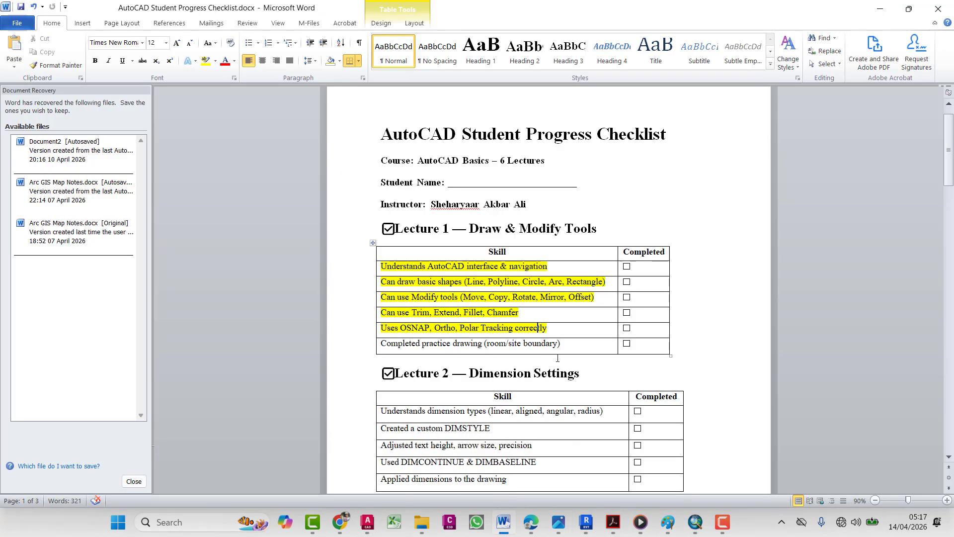
{"action": "left_click_drag", "start_coordinate": [436, 343], "coordinate": [357, 264]}
{"action": "left_click", "coordinate": [573, 300]}
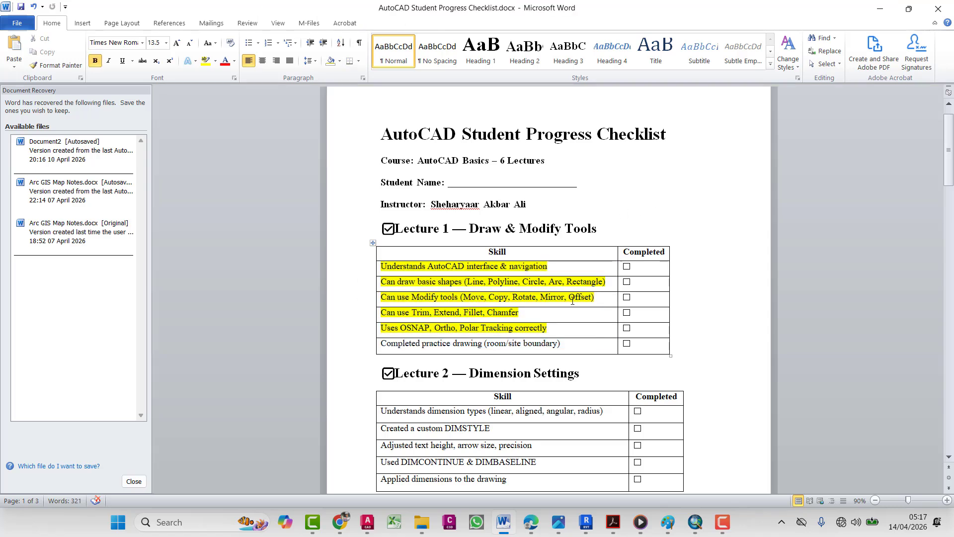
{"action": "left_click_drag", "start_coordinate": [572, 351], "coordinate": [380, 344]}
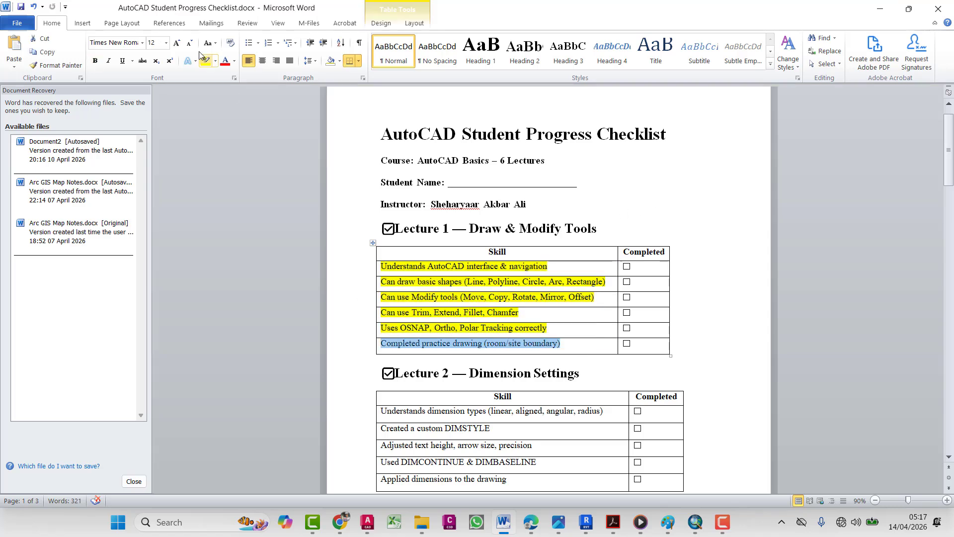
{"action": "left_click", "coordinate": [206, 61]}
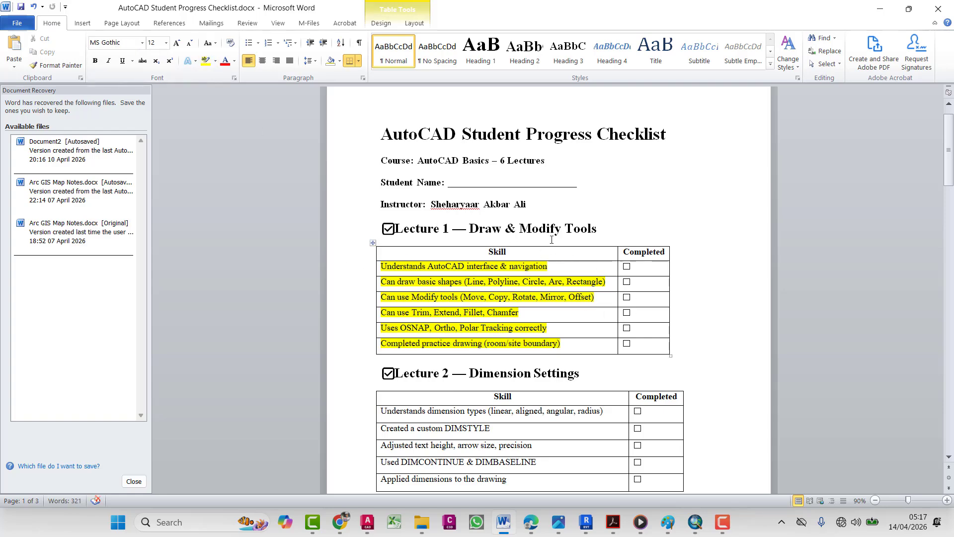
Minimize the checklist document and return to the room plan in AutoCAD with no command active
{"action": "left_click", "coordinate": [880, 8]}
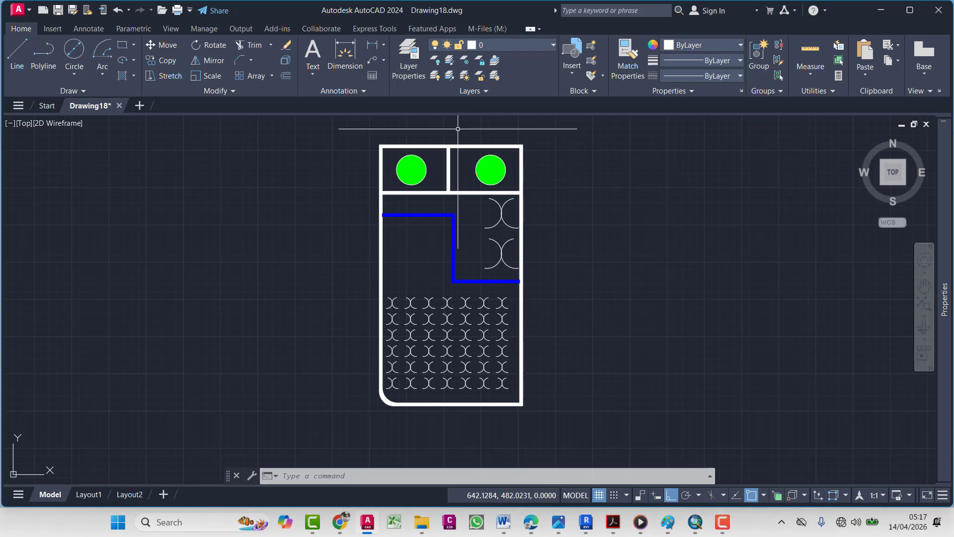
{"action": "key", "text": "Escape"}
{"action": "mouse_move", "coordinate": [477, 238]}
{"action": "middle_mouse_down"}
{"action": "mouse_move", "coordinate": [465, 288]}
{"action": "mouse_move", "coordinate": [453, 280]}
{"action": "mouse_move", "coordinate": [426, 297]}
{"action": "middle_mouse_up"}
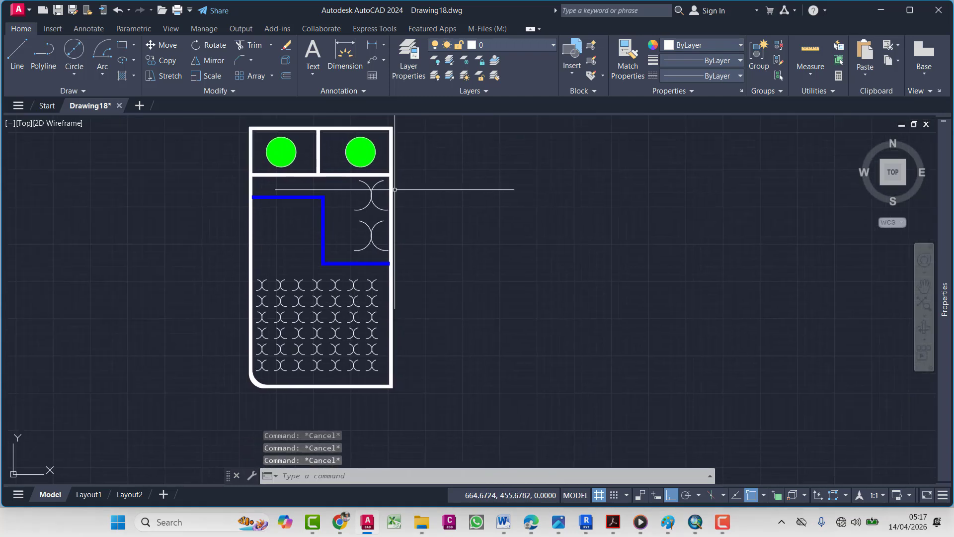